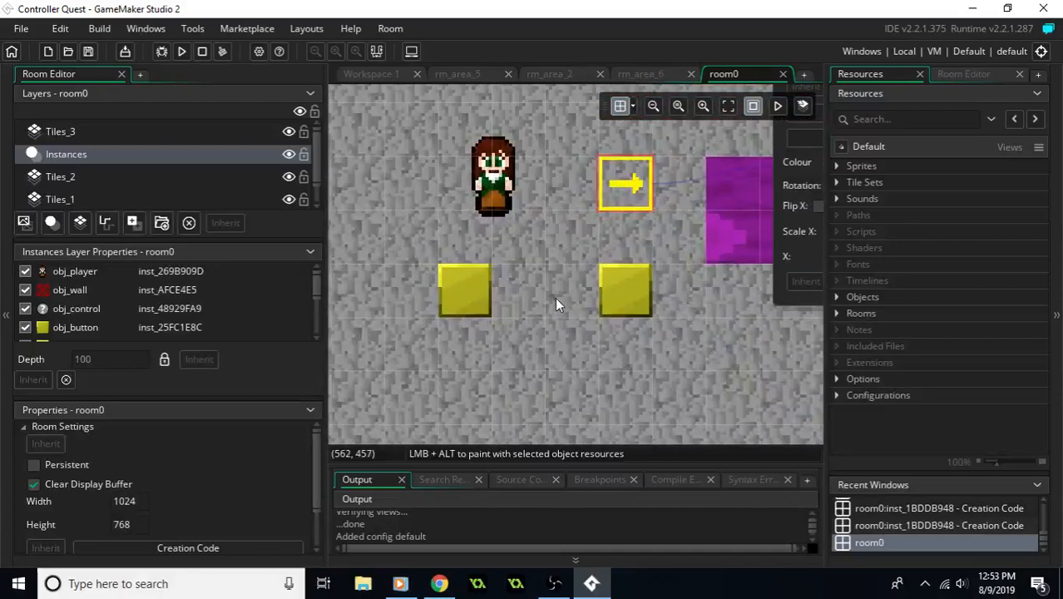
middle_click_drag(559, 251, 531, 273)
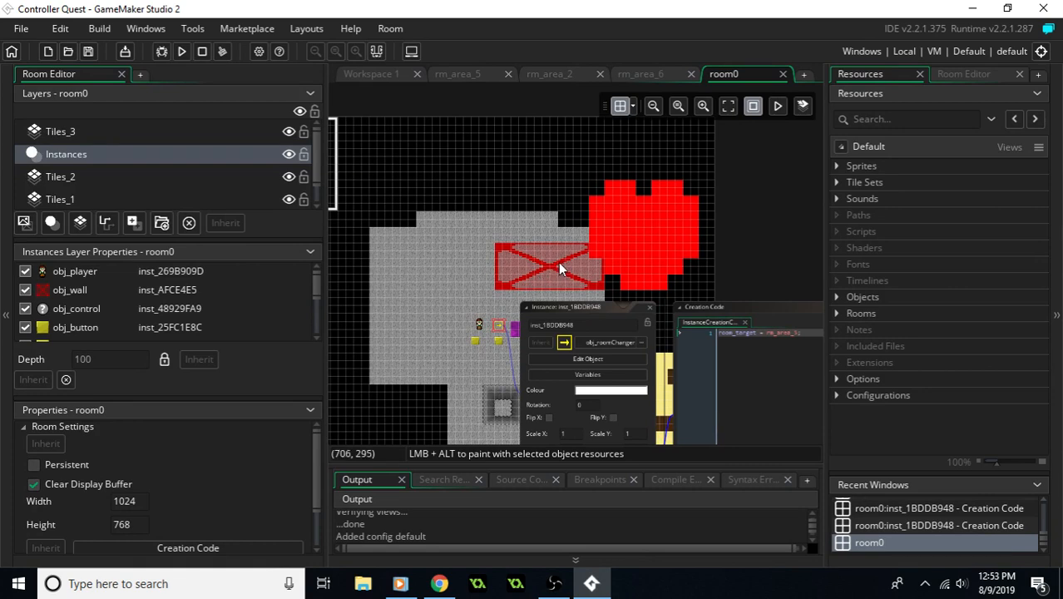
middle_click_drag(587, 237, 572, 236)
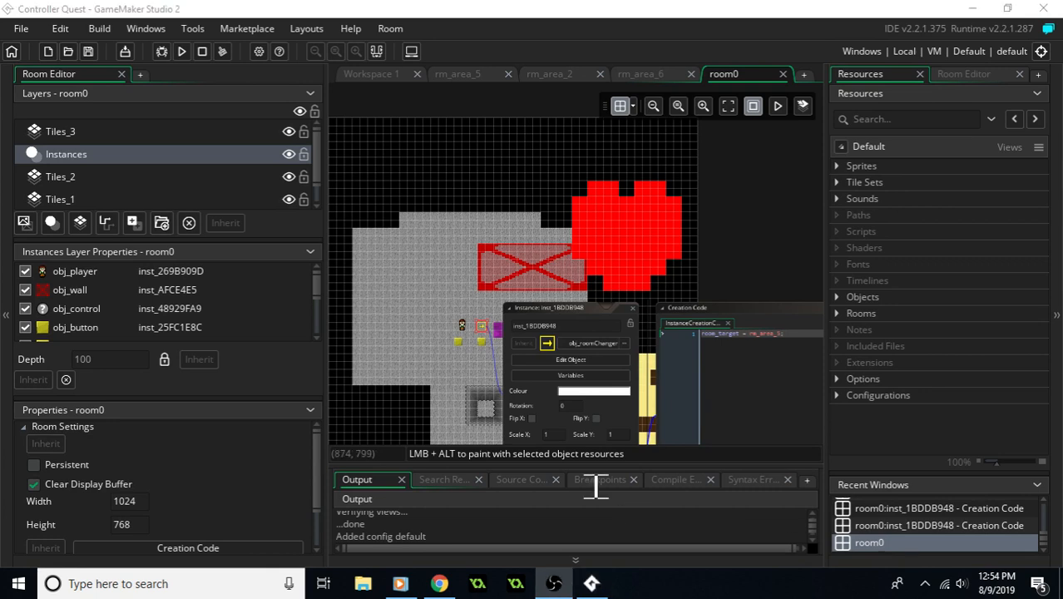
middle_click_drag(428, 335, 526, 311)
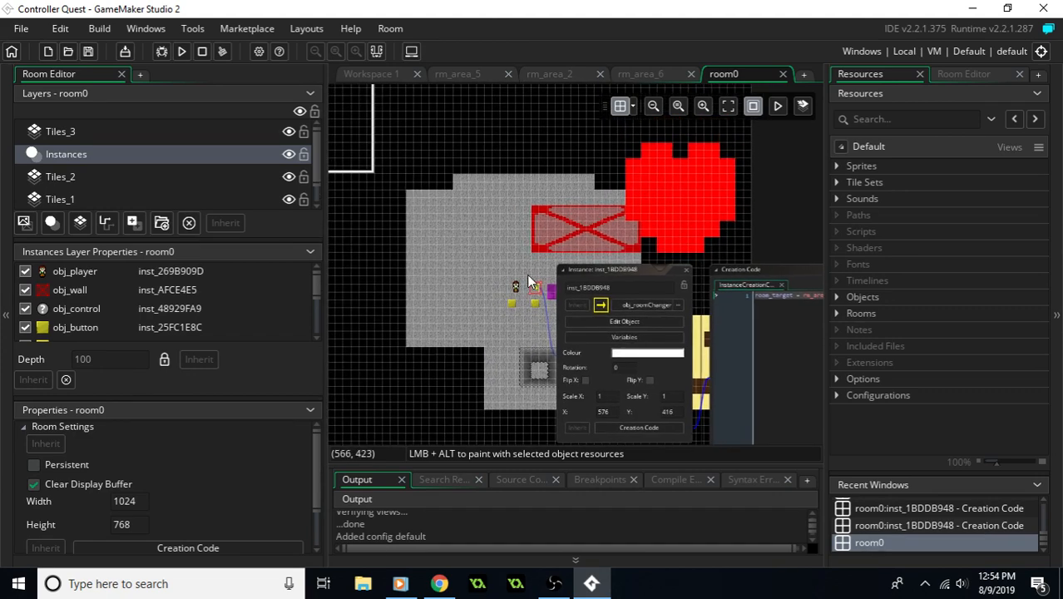
middle_click_drag(532, 265, 510, 298)
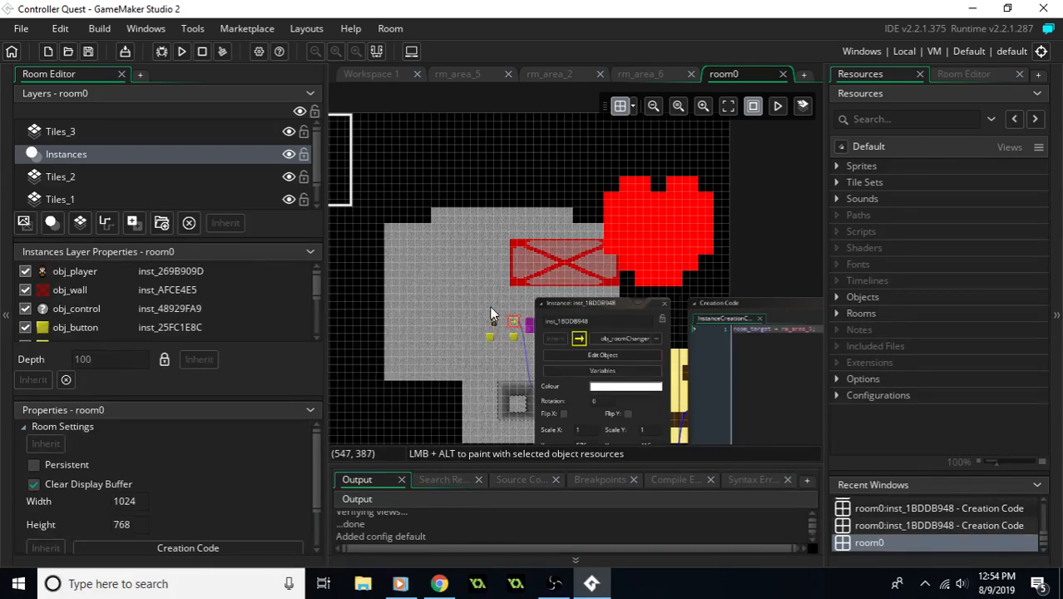
- Run the game and walk the player right through the grey stone area into the purple area
left_click(183, 52)
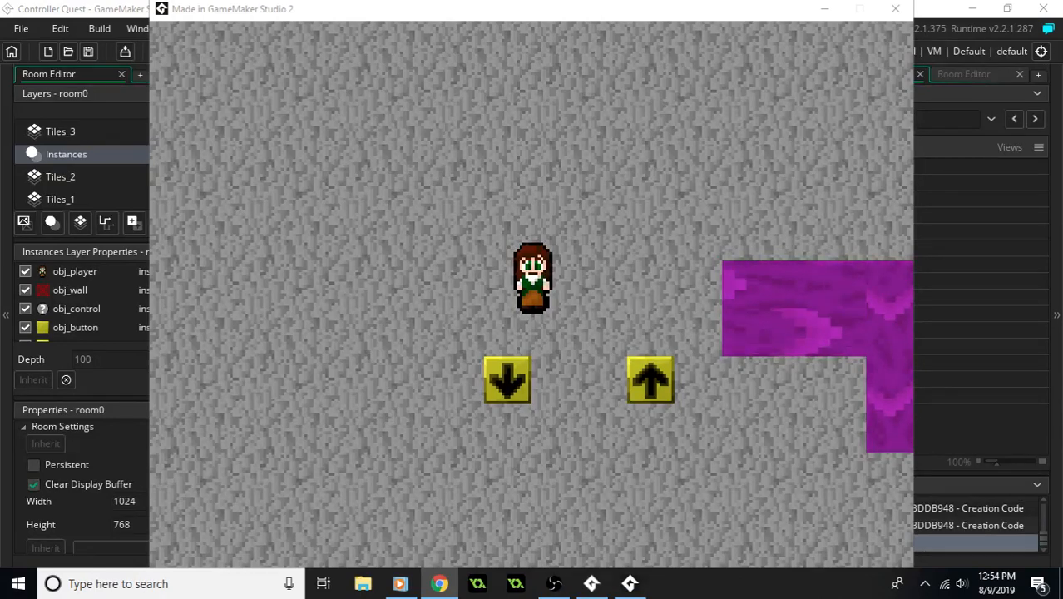
left_click(420, 290)
key("Right")
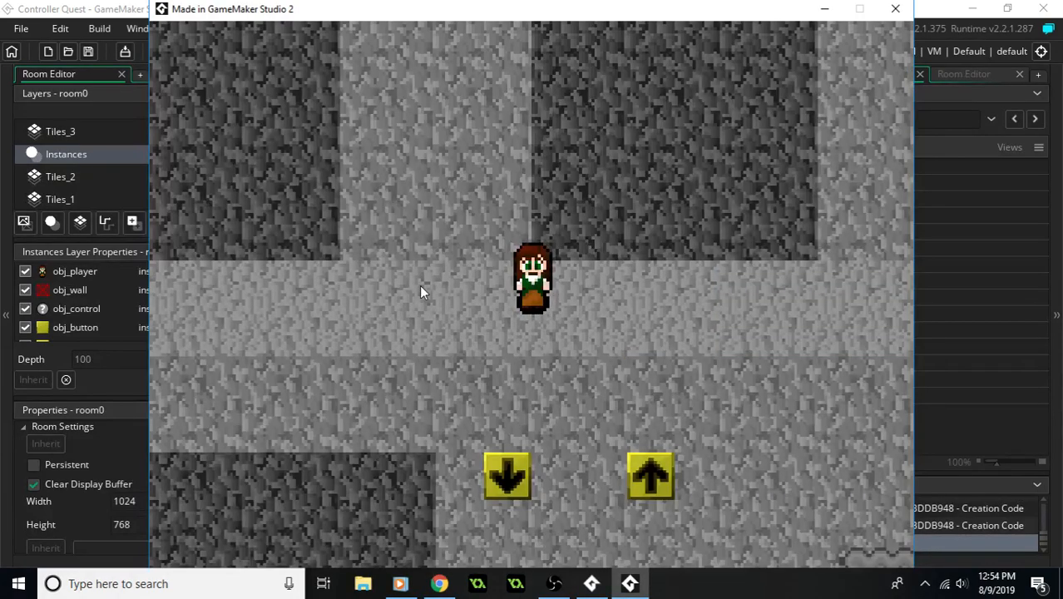
key("Right")
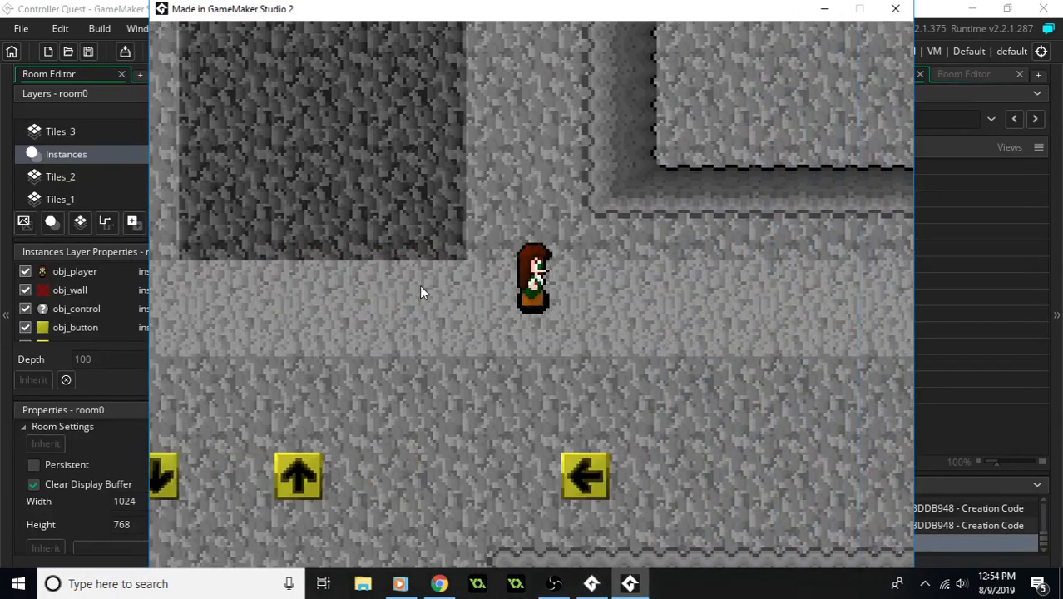
key("Right")
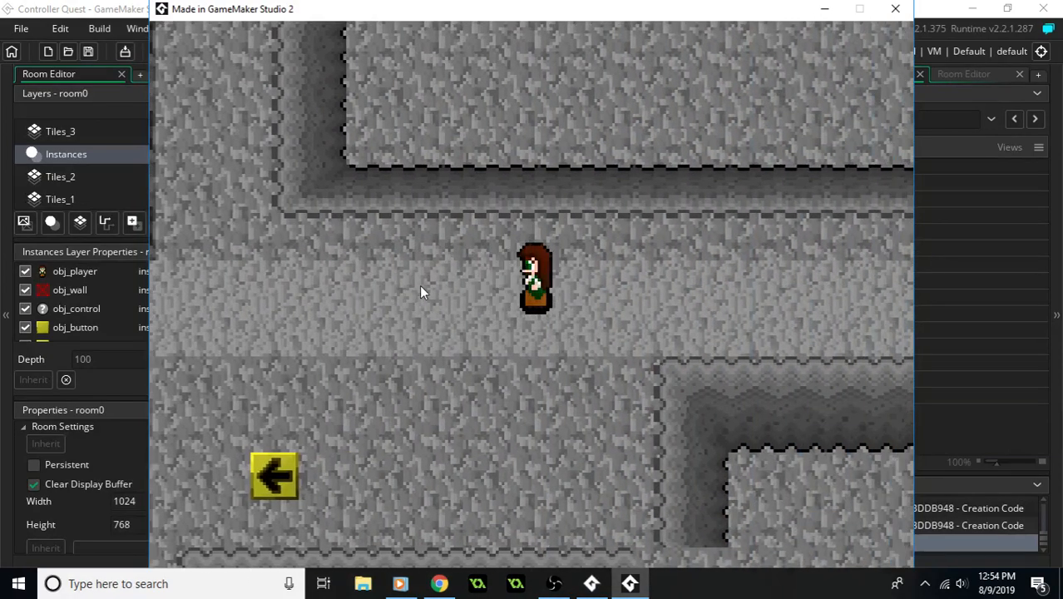
key("Right")
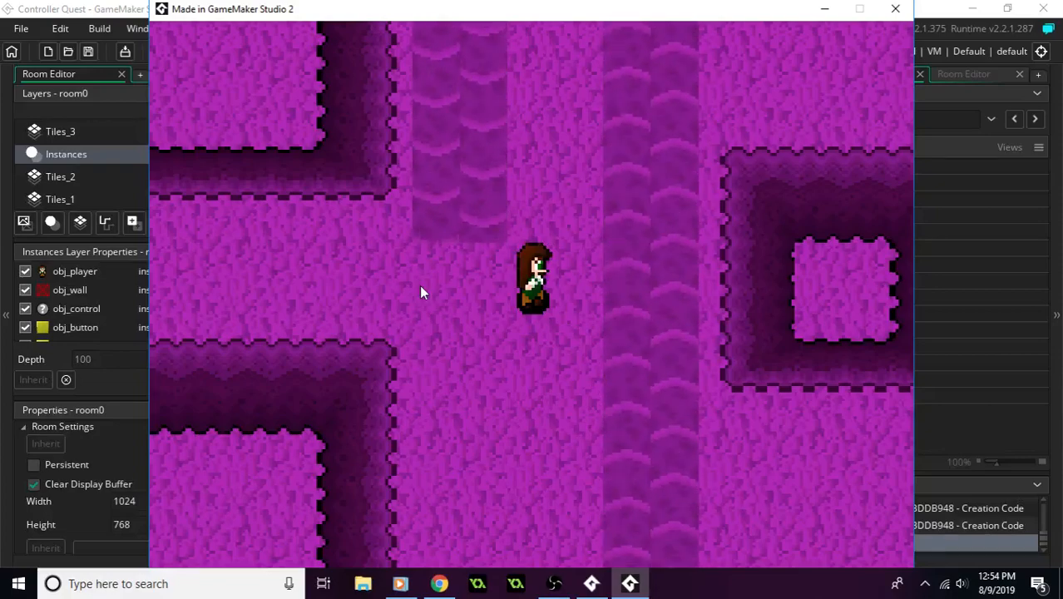
- Walk the player around the purple area's cliffs to the open ground at its far side, and close the test game
key("Right")
key("Up")
key("Up")
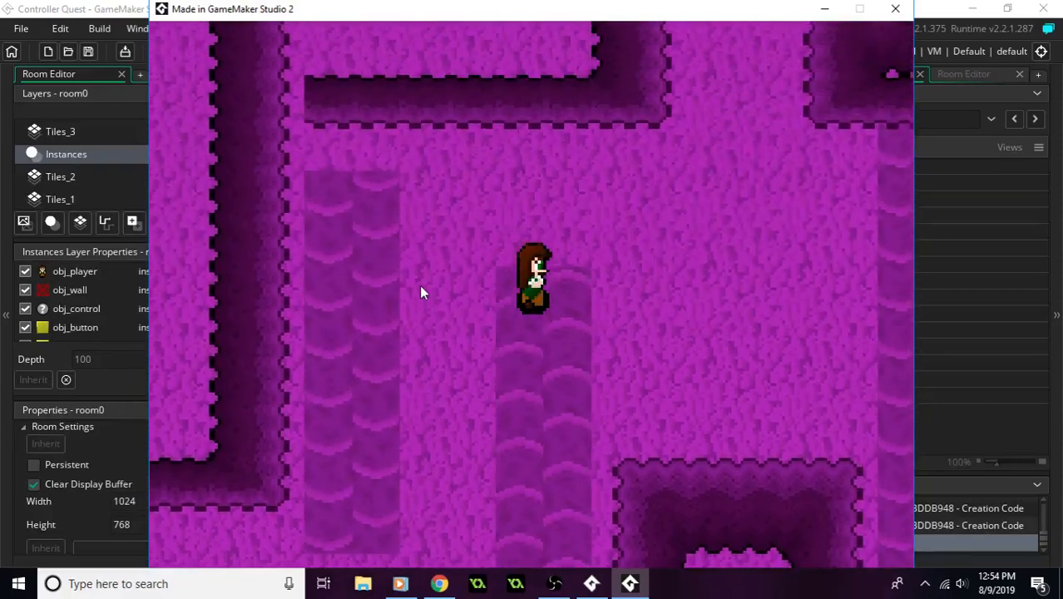
key("Right")
key("Down")
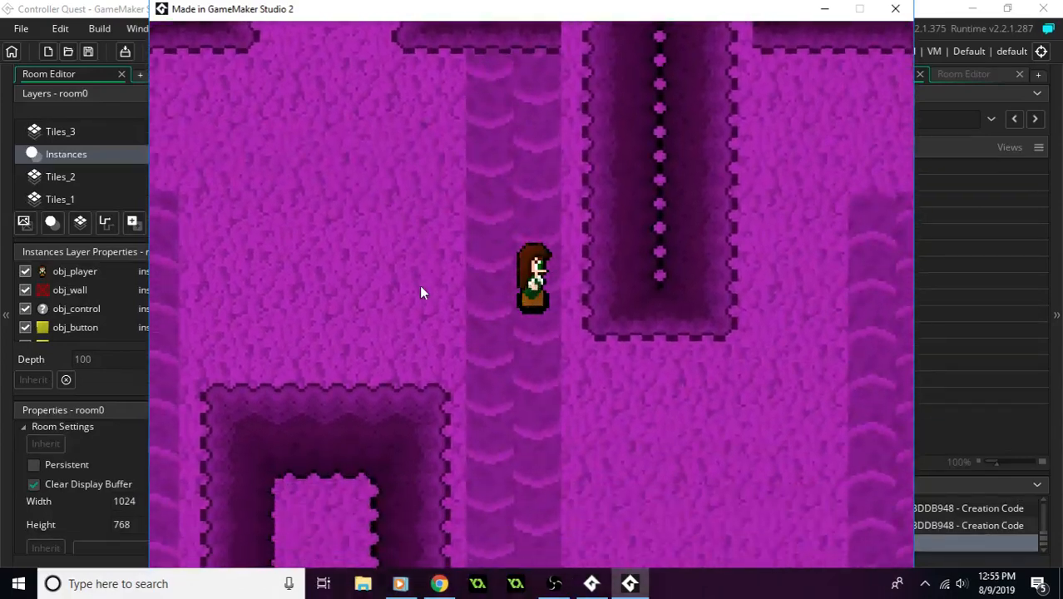
key("Right")
key("Right")
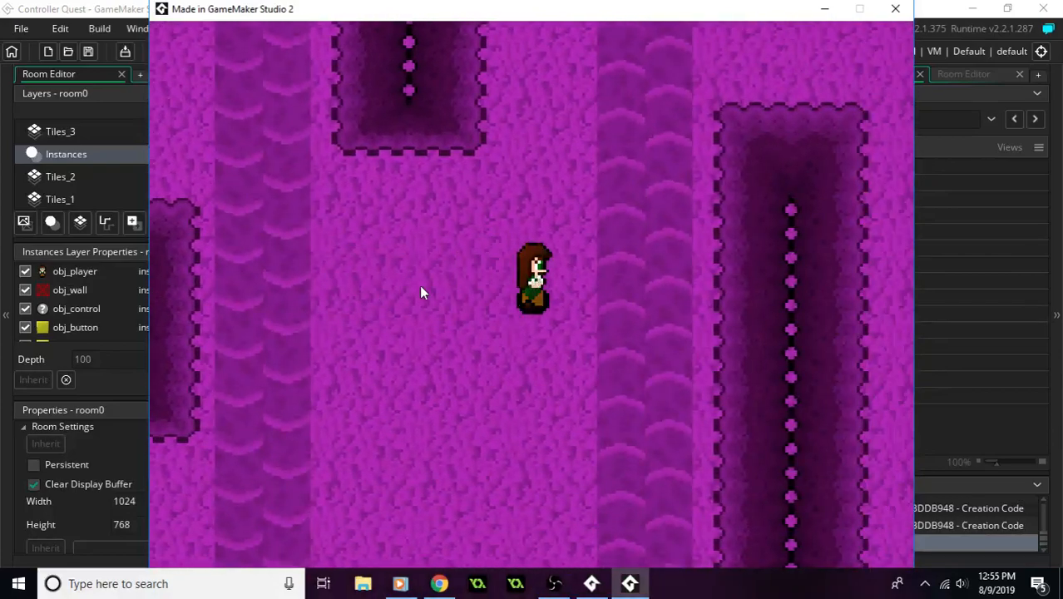
key("Up")
key("Up")
key("Right")
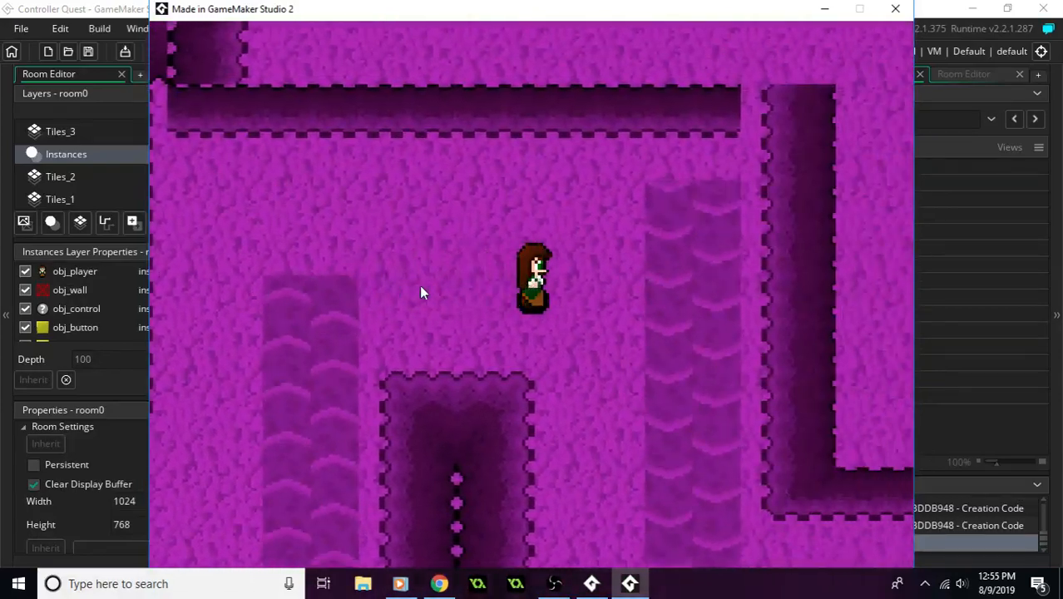
key("Down")
key("Right")
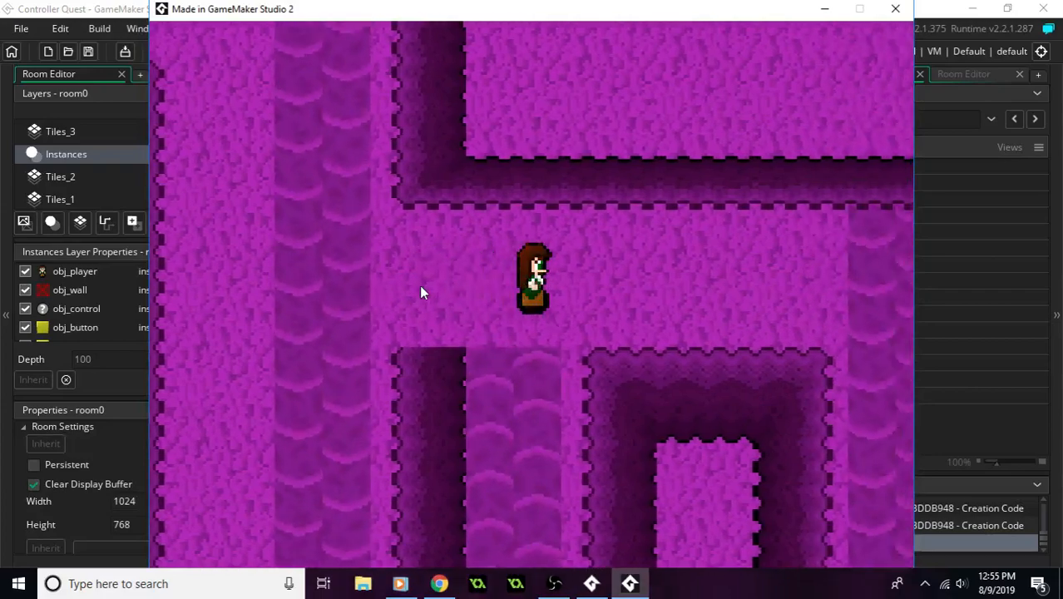
key("Down")
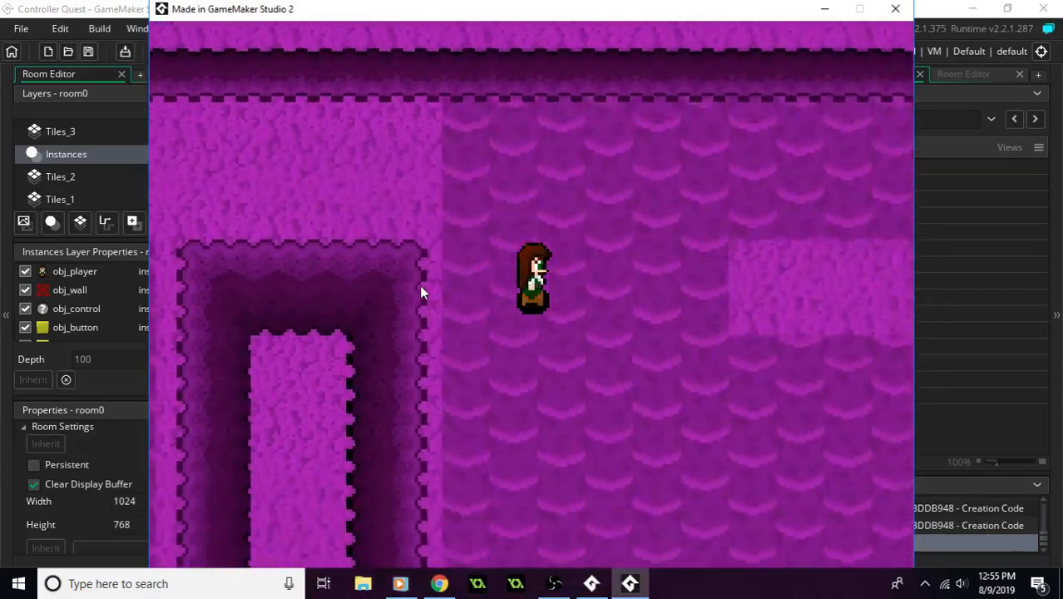
key("Down")
key("Left")
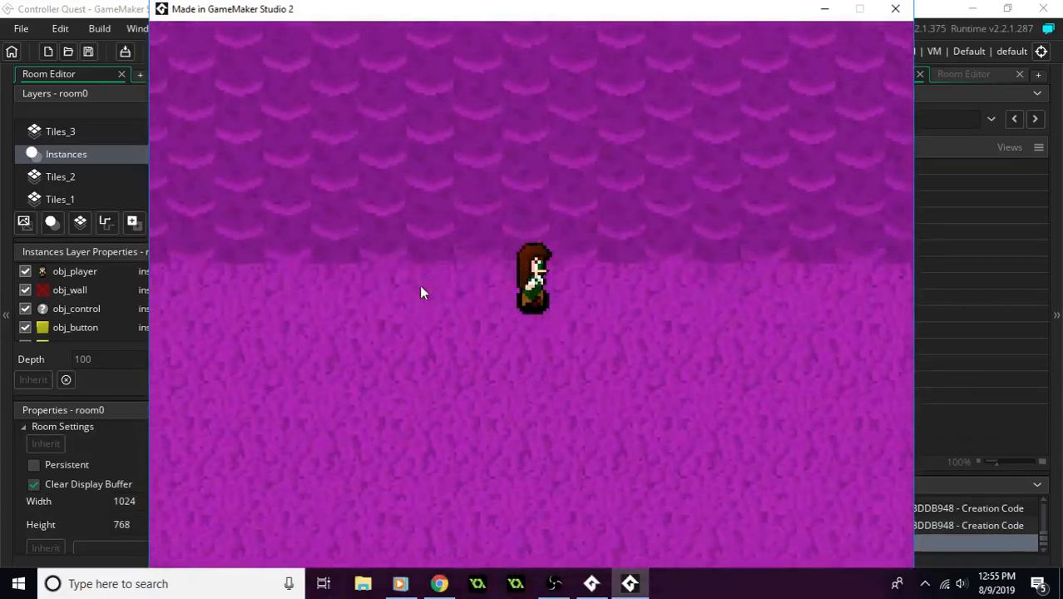
key("Right")
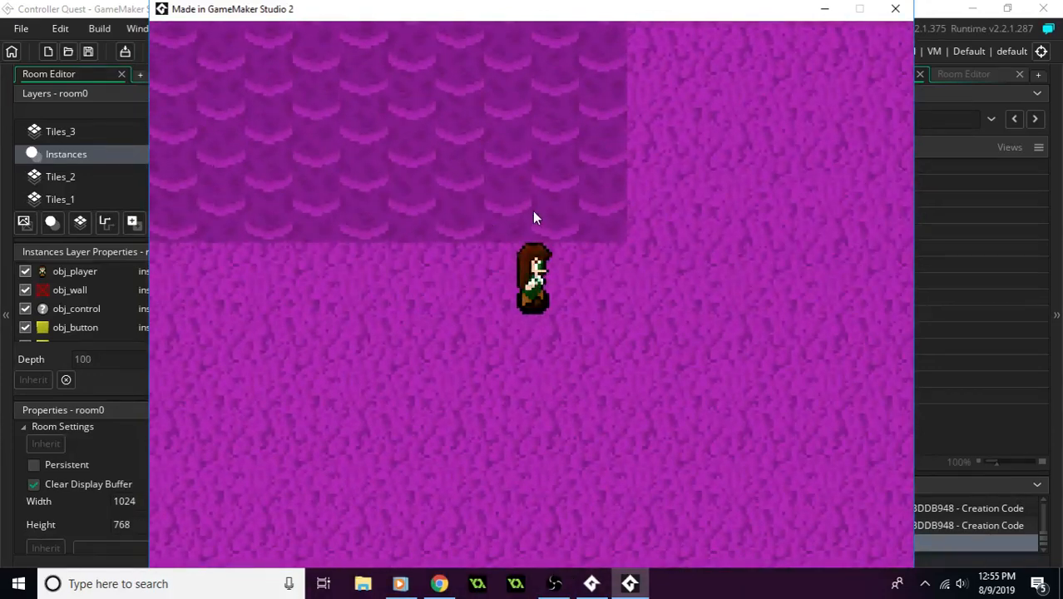
left_click(897, 10)
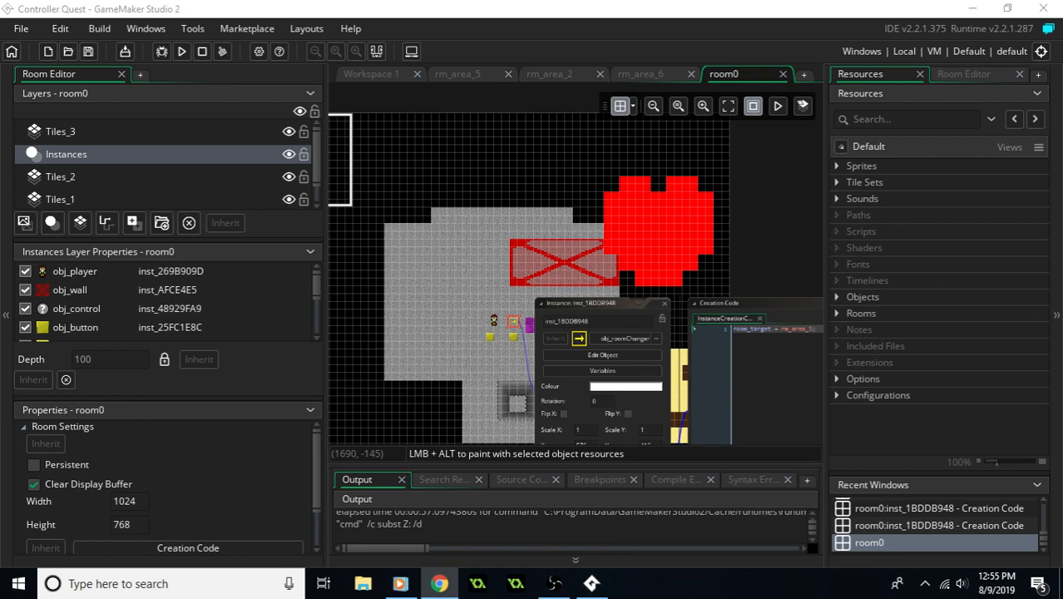
- Close room0 and examine the layout of rm_area_6, from its cliffs to the large patterned ground on its far side
middle_click_drag(657, 231, 622, 228)
mouse_move(697, 256)
middle_mouse_down()
mouse_move(651, 178)
mouse_move(662, 154)
mouse_move(678, 250)
middle_mouse_up()
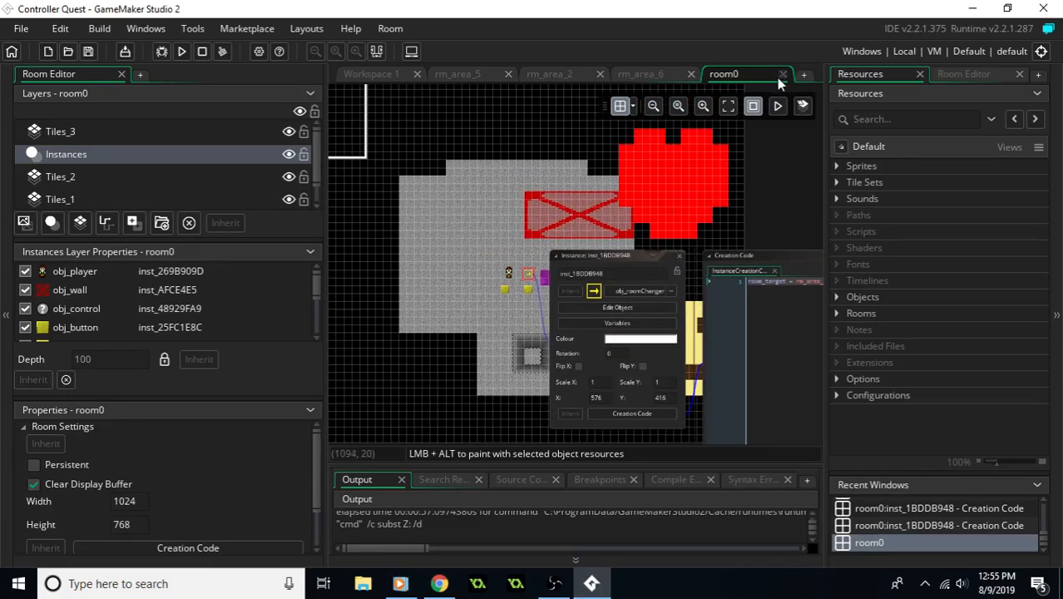
left_click(651, 76)
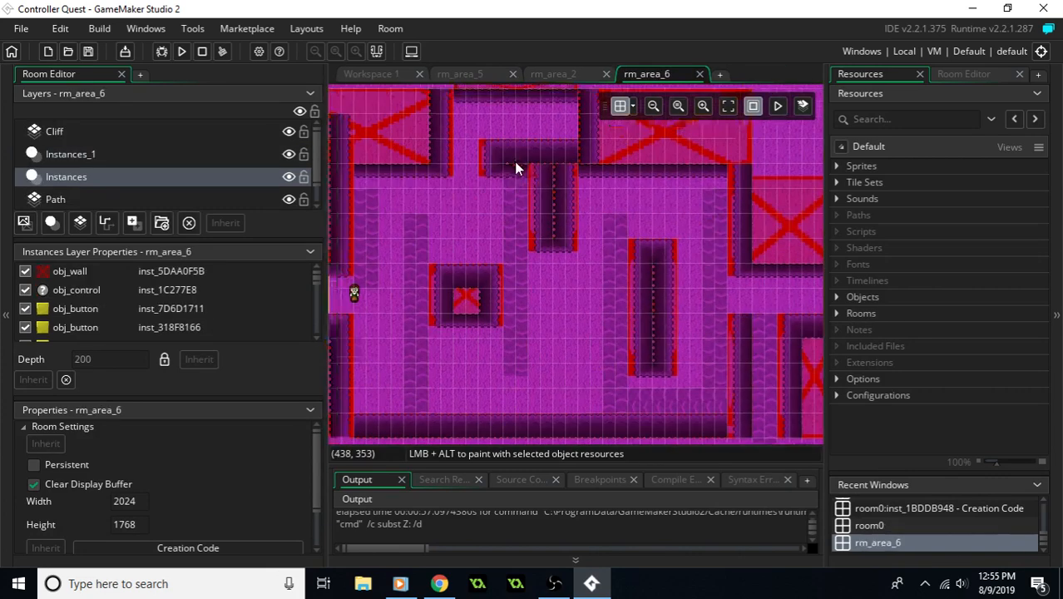
middle_click_drag(587, 218, 583, 203)
middle_click_drag(740, 237, 465, 292)
mouse_move(820, 307)
middle_mouse_down()
mouse_move(695, 236)
mouse_move(638, 160)
middle_mouse_up()
middle_click_drag(612, 228, 682, 254)
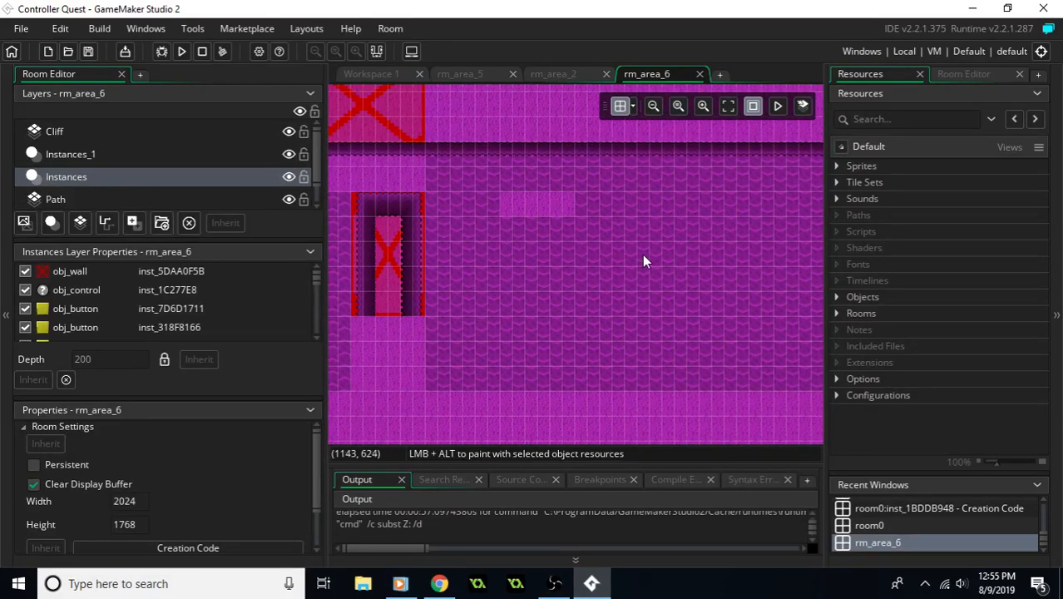
middle_click_drag(646, 254, 671, 253)
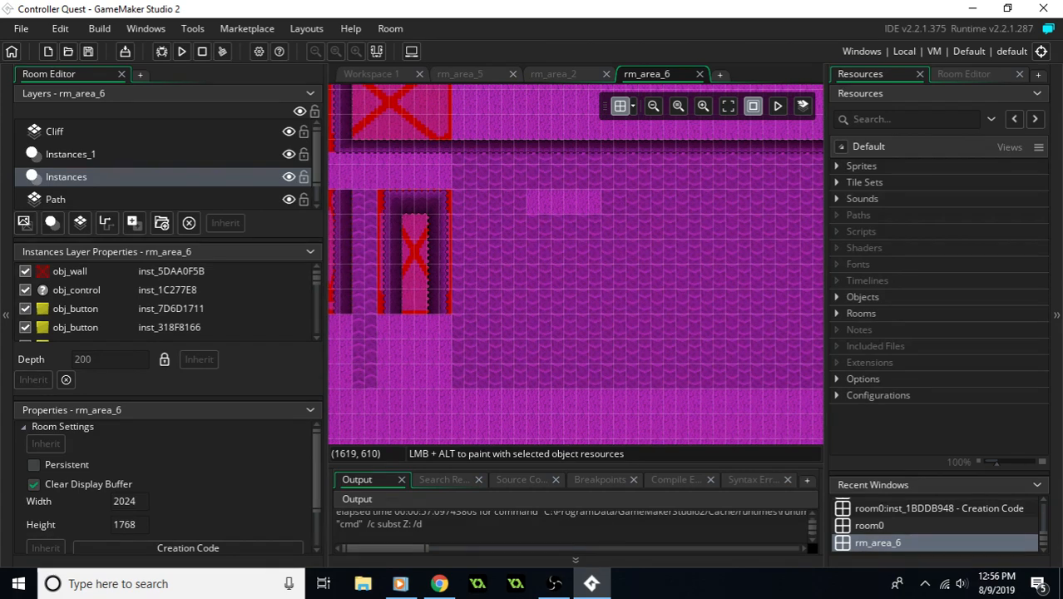
key("alt+Tab")
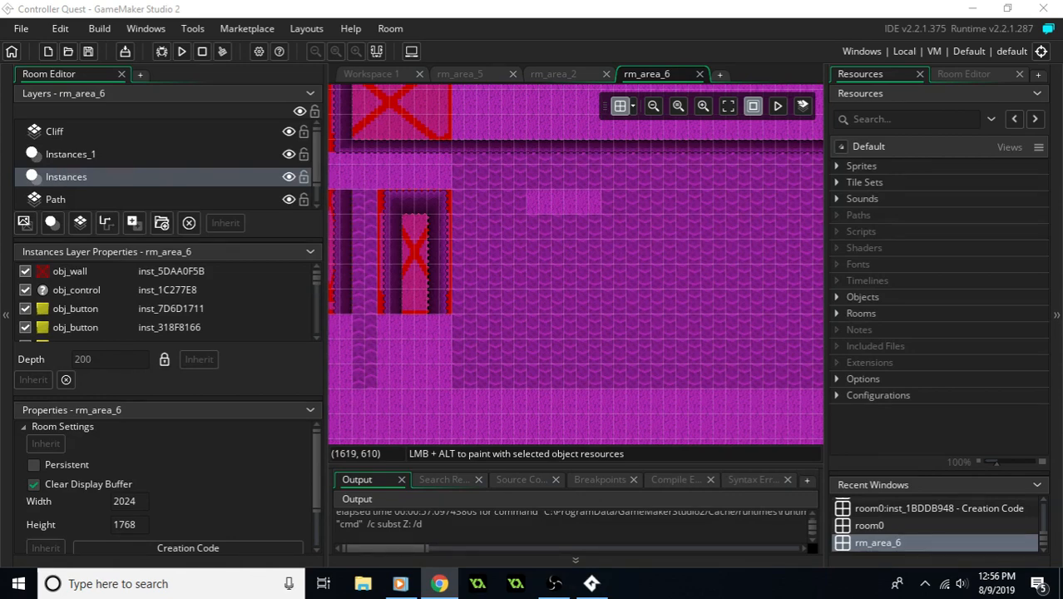
- Inspect the creation code of the first obj_button instance below the bottom cliff in rm_area_6, and close its windows
middle_click_drag(494, 316, 704, 328)
scroll(643, 323, "down", 1, "ctrl")
scroll(643, 326, "down", 4, "ctrl")
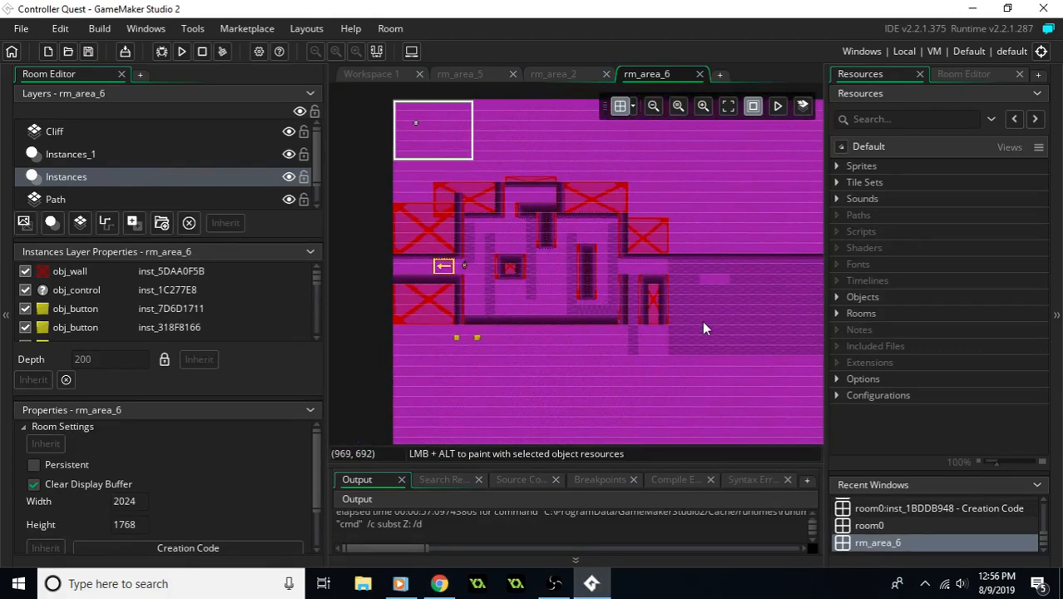
scroll(467, 345, "up", 4, "ctrl")
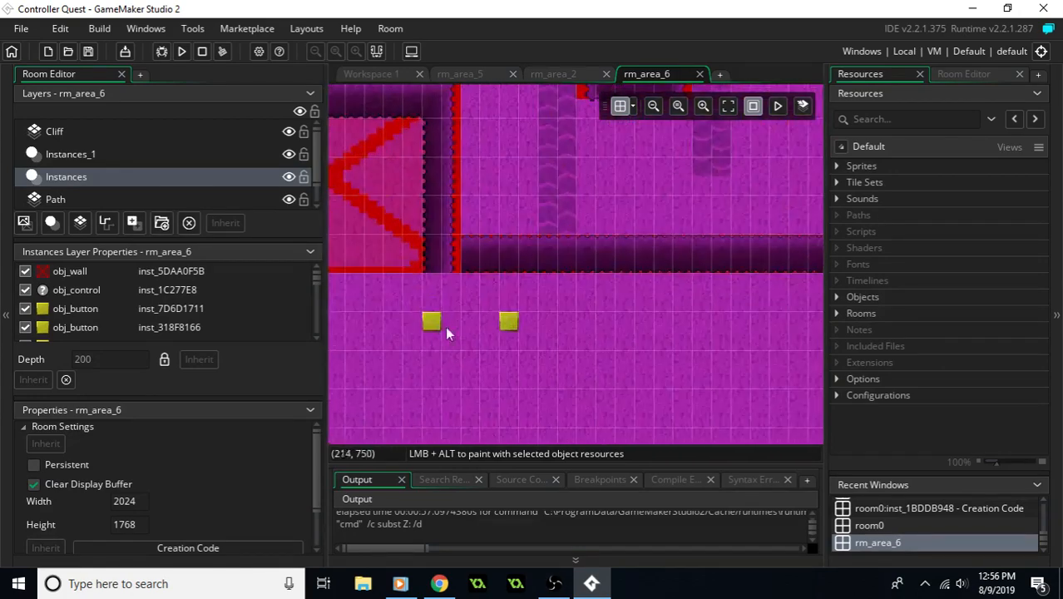
left_click(436, 326)
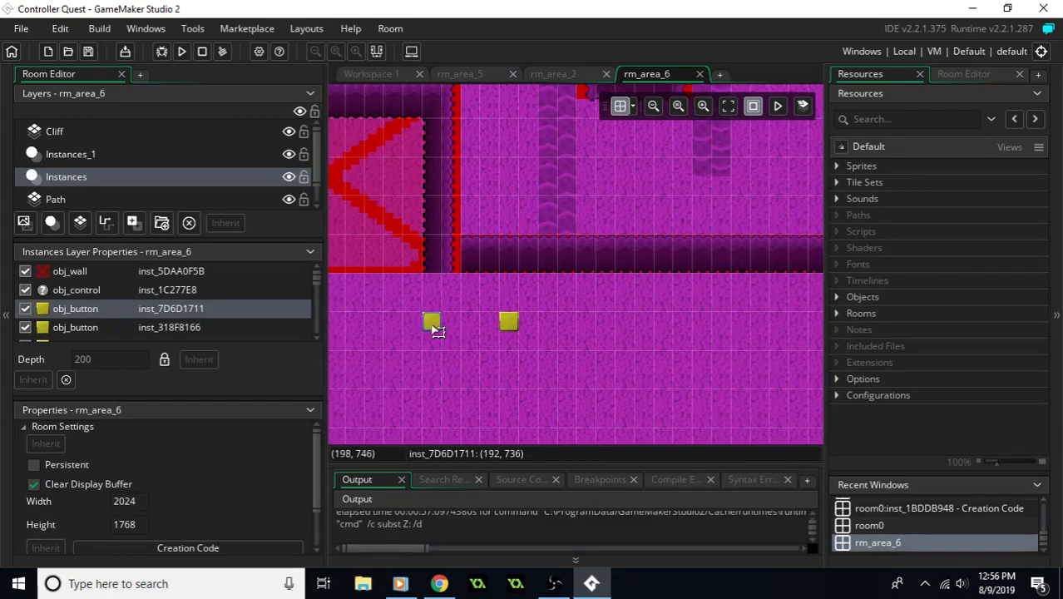
double_click(436, 325)
middle_click_drag(409, 375, 432, 264)
left_click(622, 396)
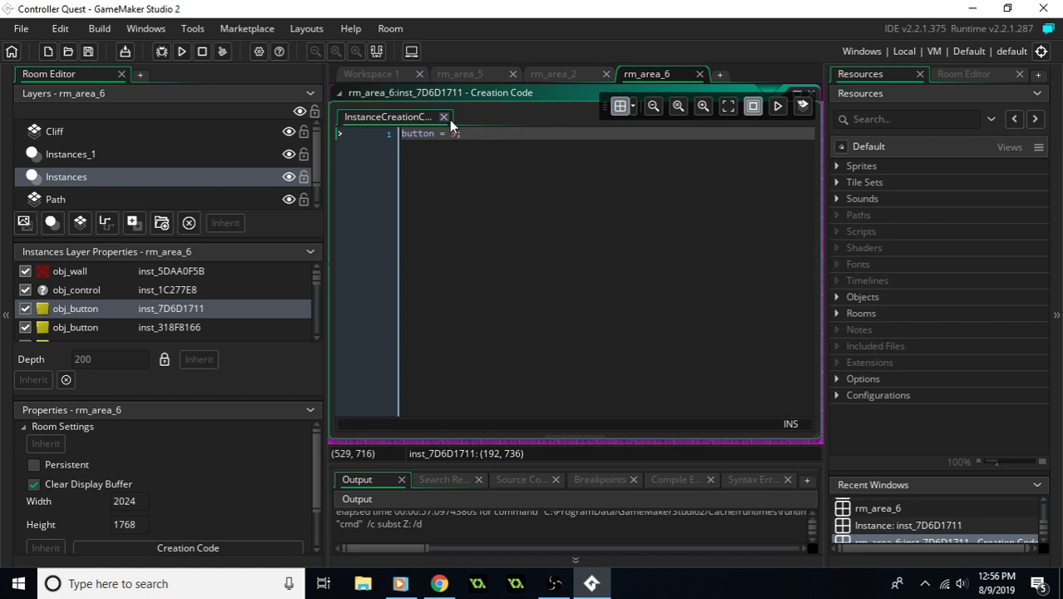
left_click(813, 94)
left_click(813, 93)
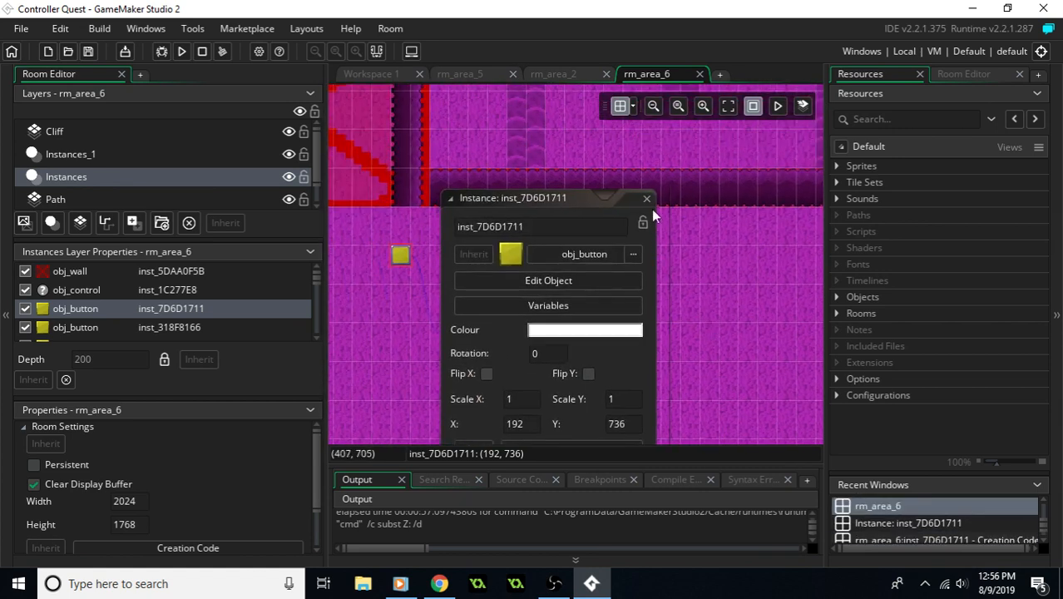
left_click(647, 198)
- Move both obj_button instances up beside the player in rm_area_6, placing the second one at (272, 512)
middle_click_drag(641, 231, 660, 334)
left_click_drag(458, 405, 534, 250)
left_click_drag(555, 182, 522, 144)
left_click_drag(532, 407, 554, 138)
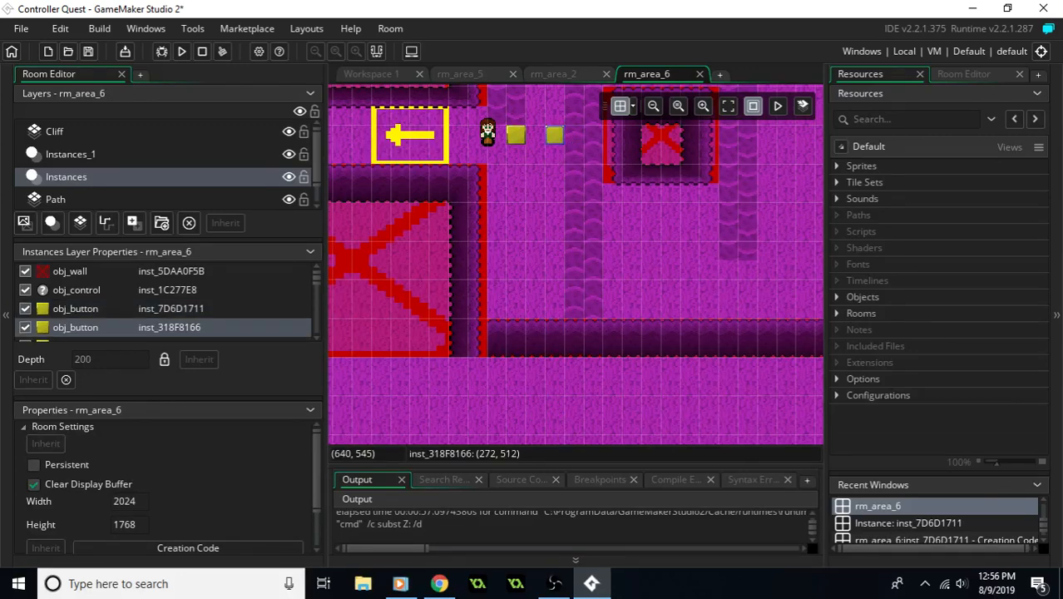
- Test the moved buttons in rm_area_6 by running the game, and close the test game
left_click(439, 583)
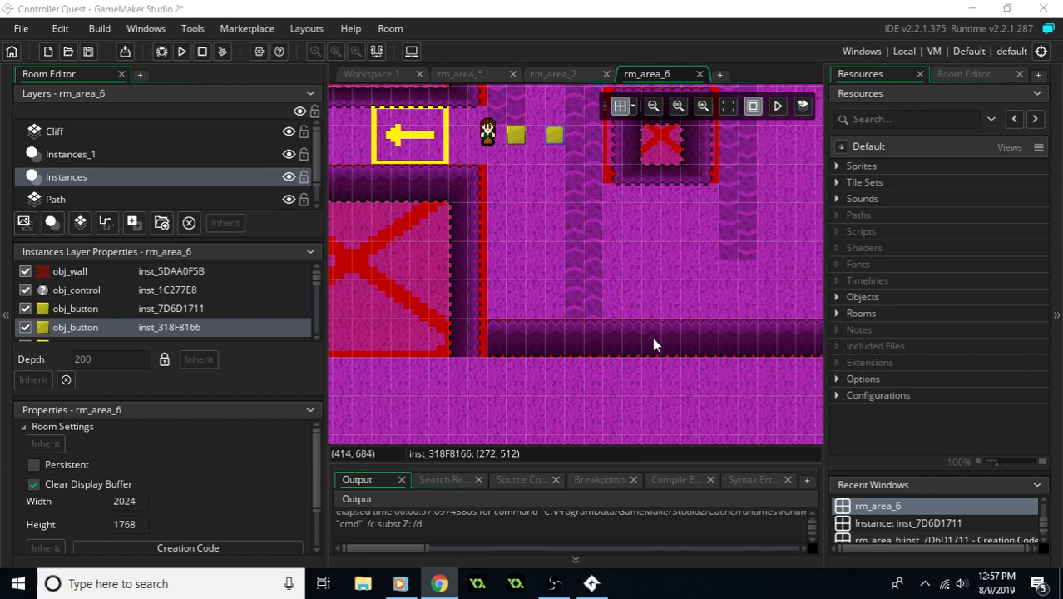
middle_click_drag(565, 187, 663, 307)
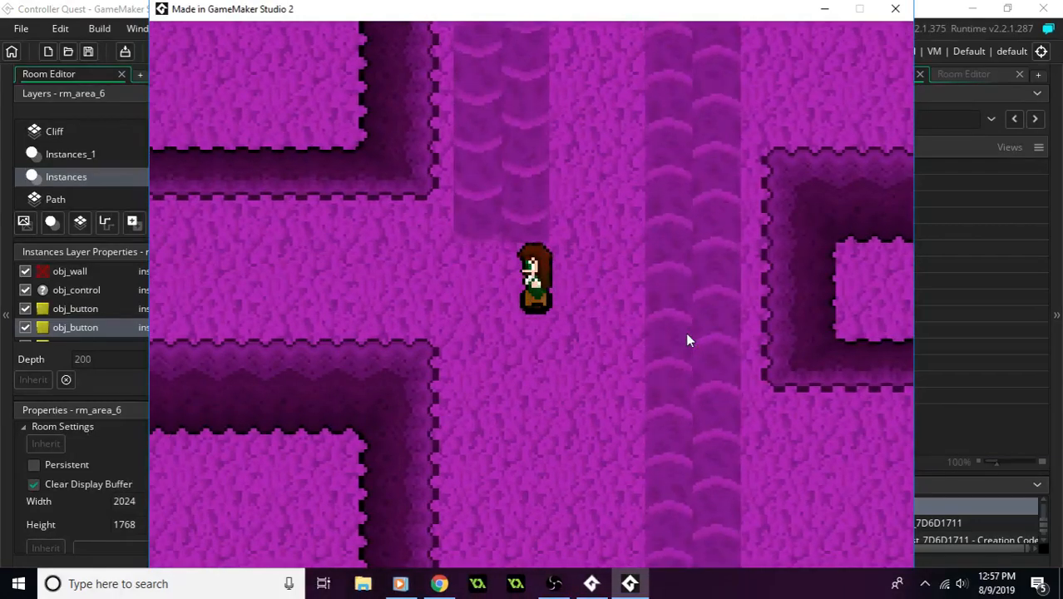
left_click(892, 11)
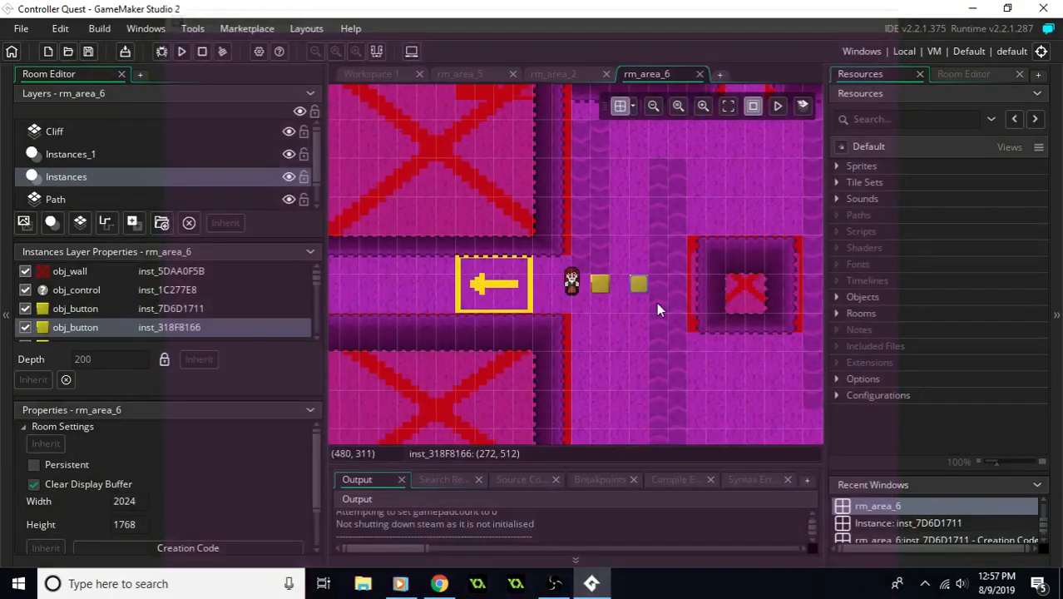
- Move the obj_button nearest the player in rm_area_6 down to (240, 608), and run the game to walk around the area
left_click_drag(599, 284, 599, 400)
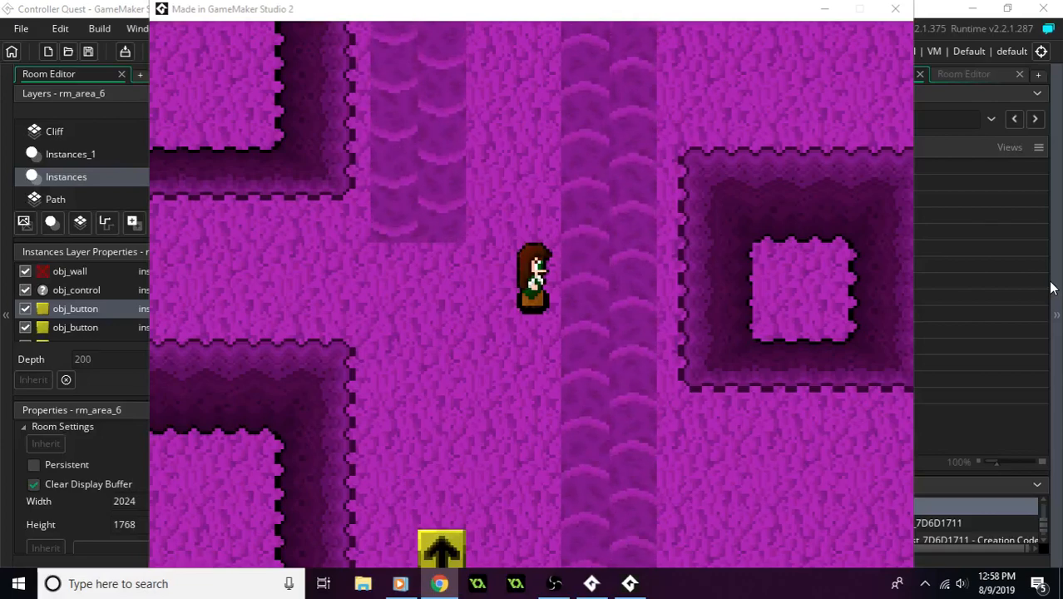
key("Right")
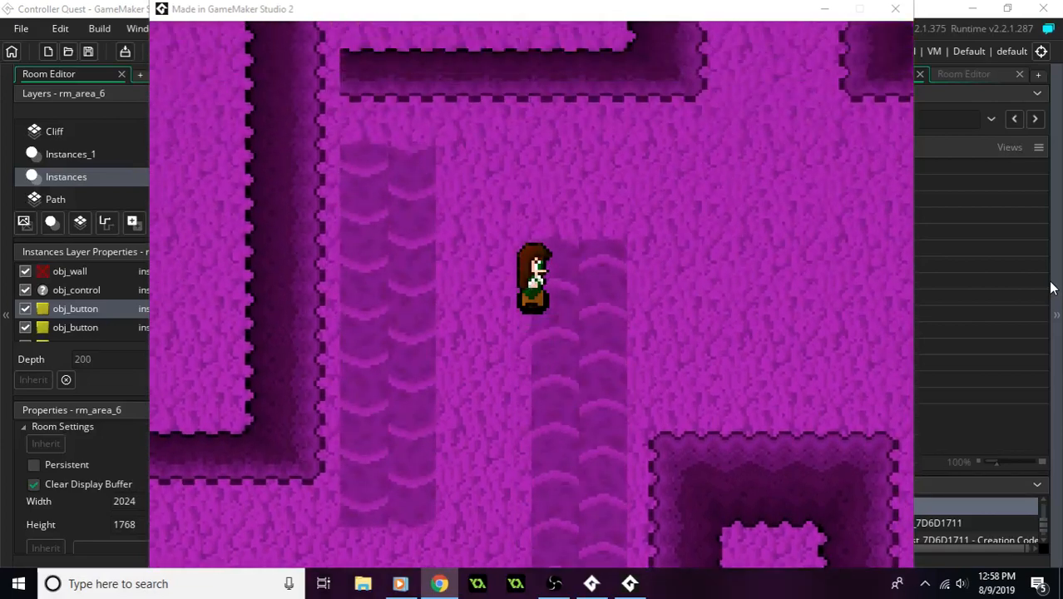
key("Right")
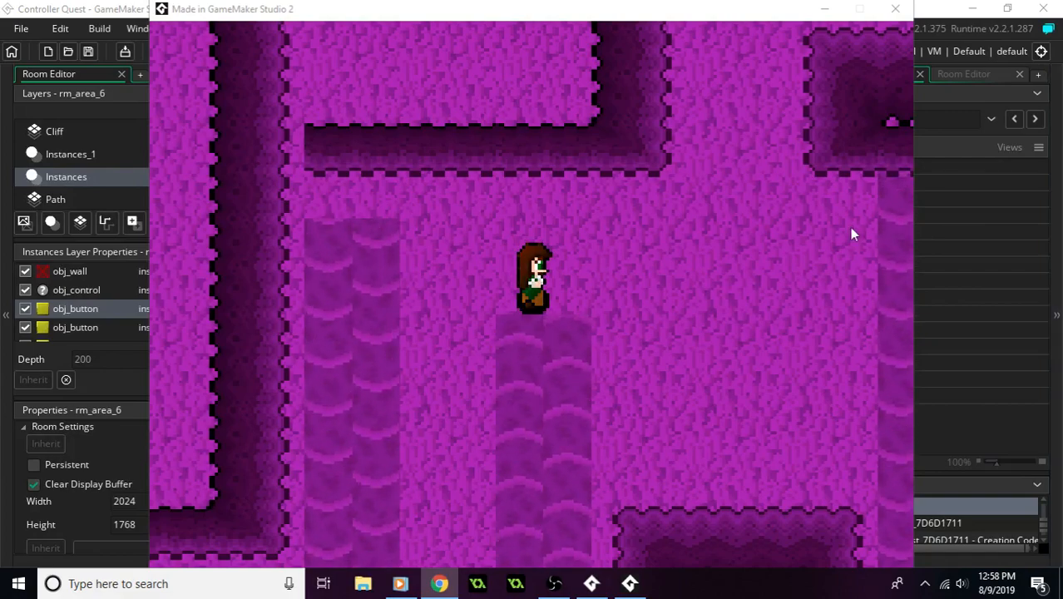
left_click(830, 234)
- Playtest the exit from rm_area_6 by walking the player west into the grey stone area and along its path, and close the test game
key("Left")
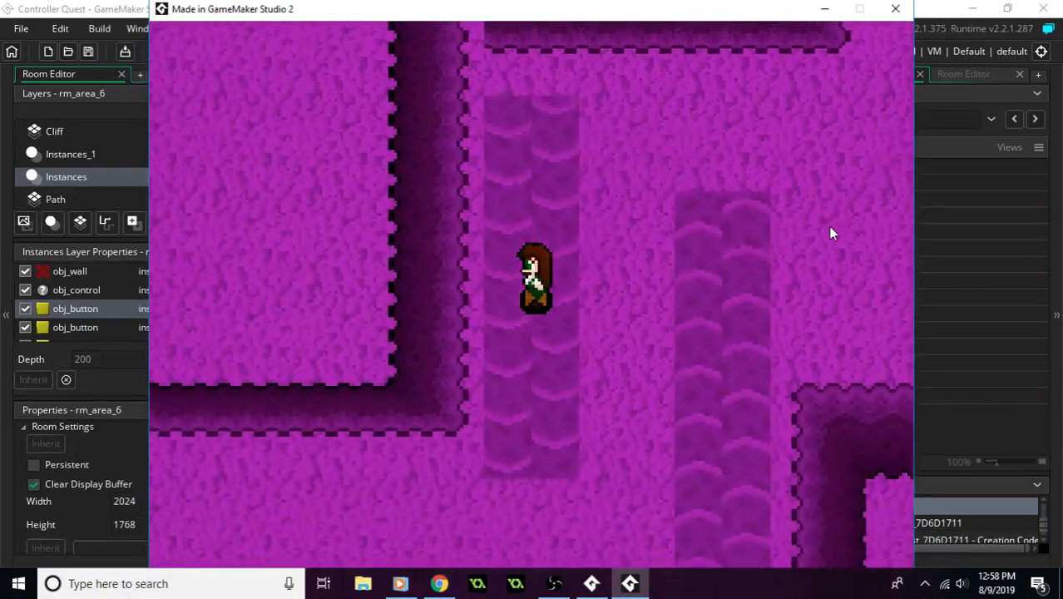
key("Left")
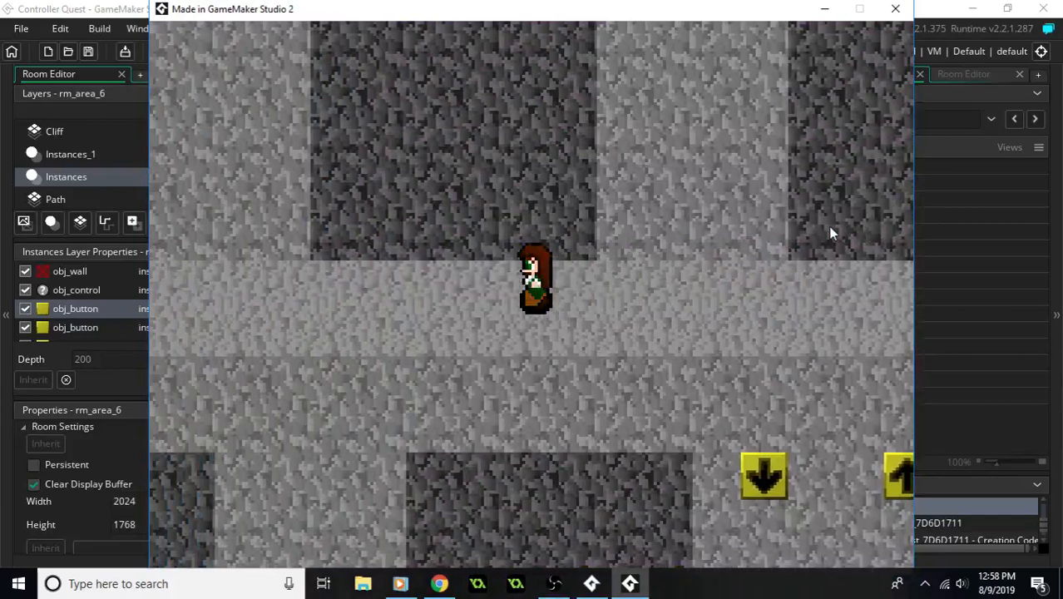
key("Left")
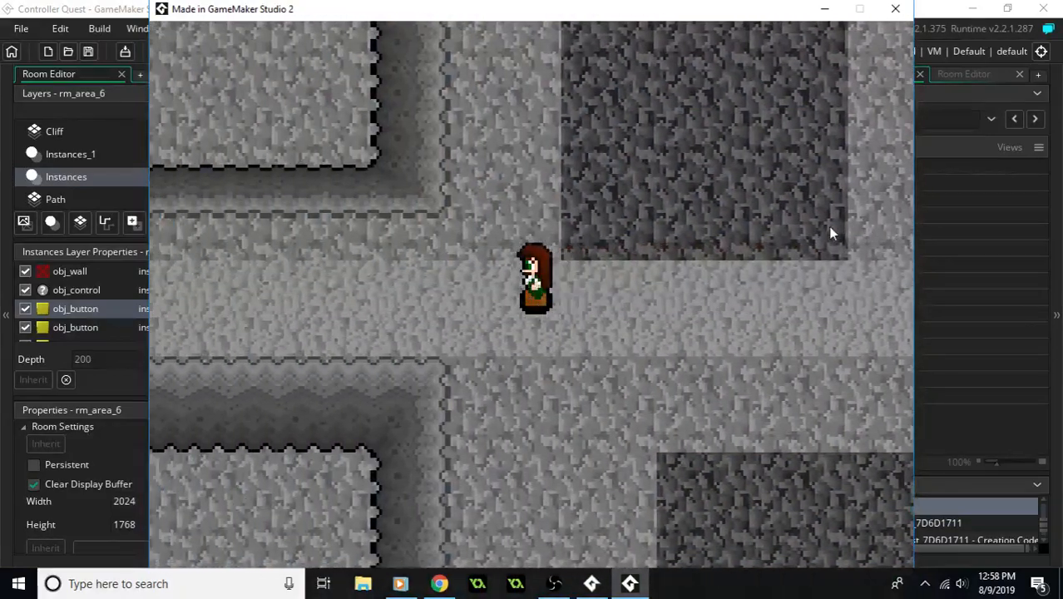
key("Left")
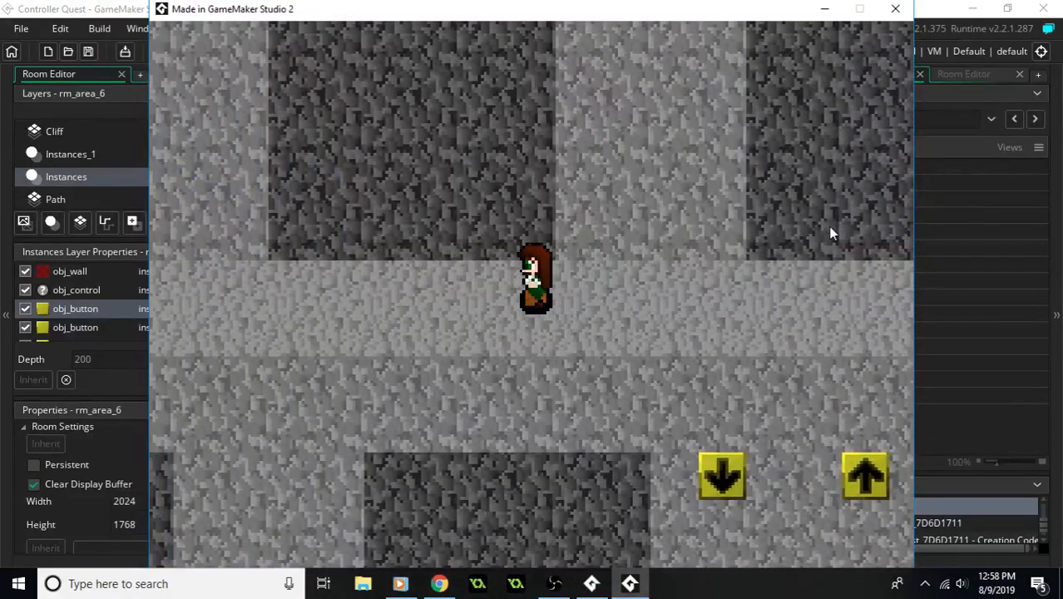
key("Left")
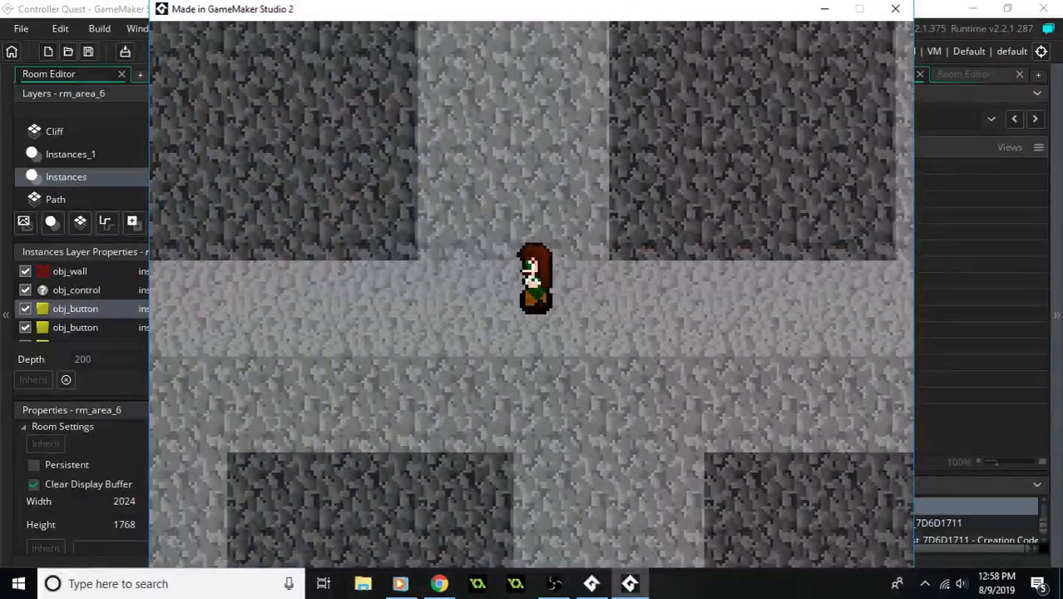
key("Left")
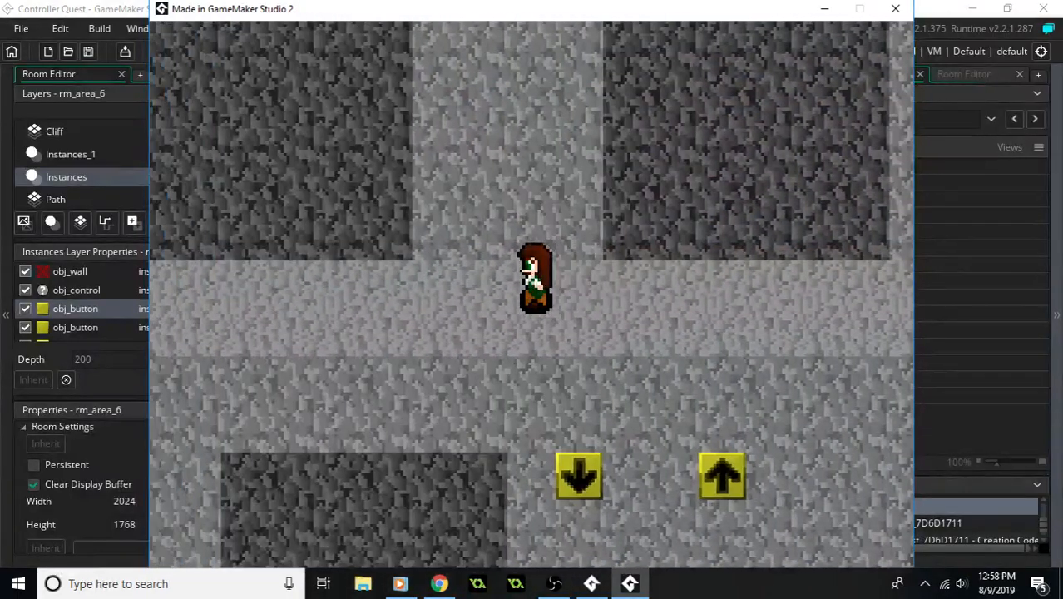
left_click(895, 9)
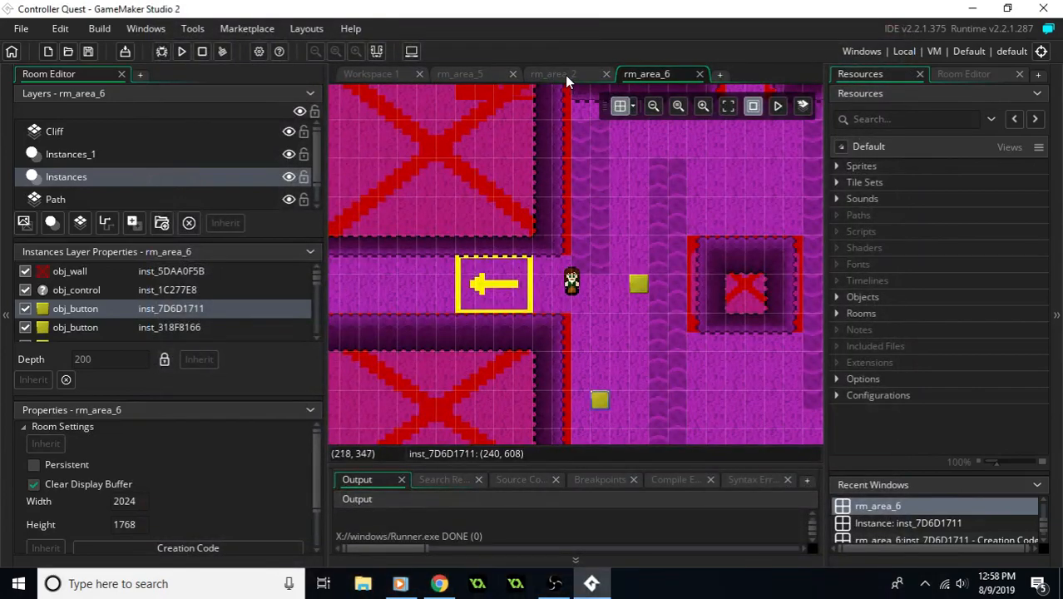
- Examine the layout of rm_area_2, including its walls, buttons and exit, and return to rm_area_6
left_click(565, 74)
scroll(634, 286, "down", 5)
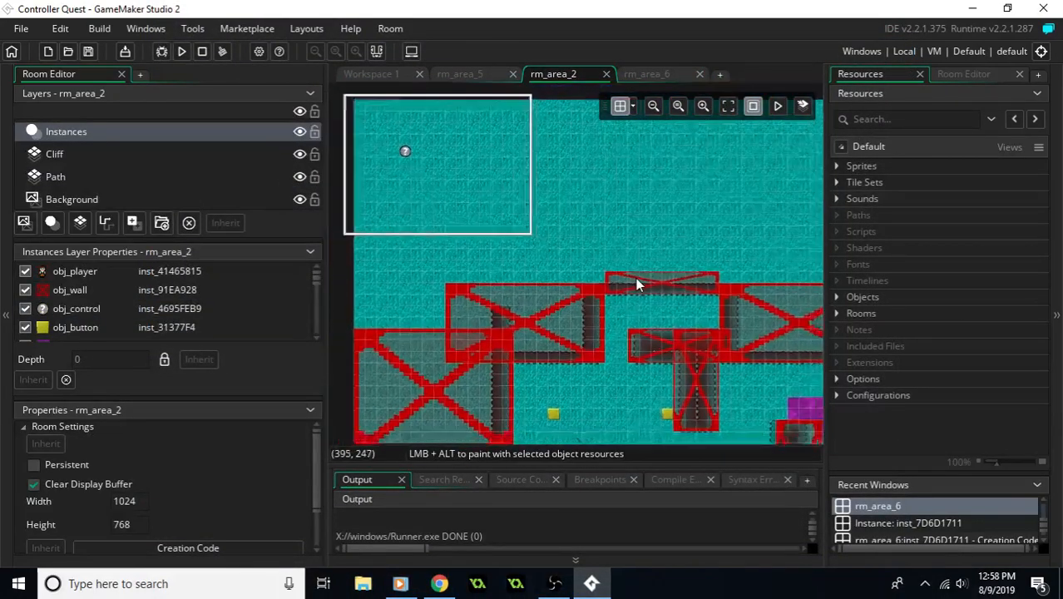
middle_click_drag(616, 269, 583, 270)
scroll(619, 274, "up", 4)
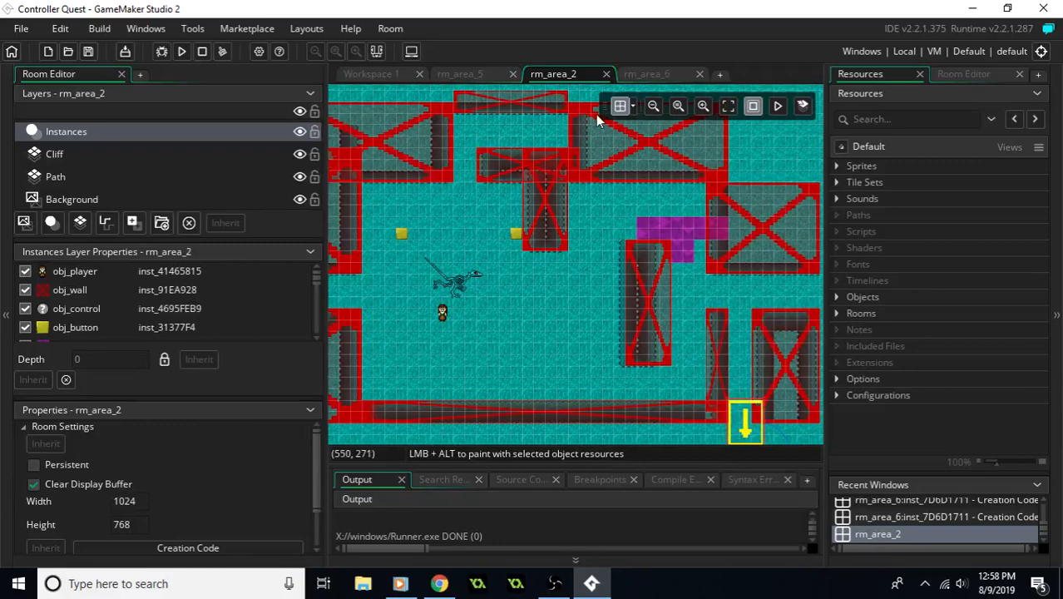
left_click(657, 73)
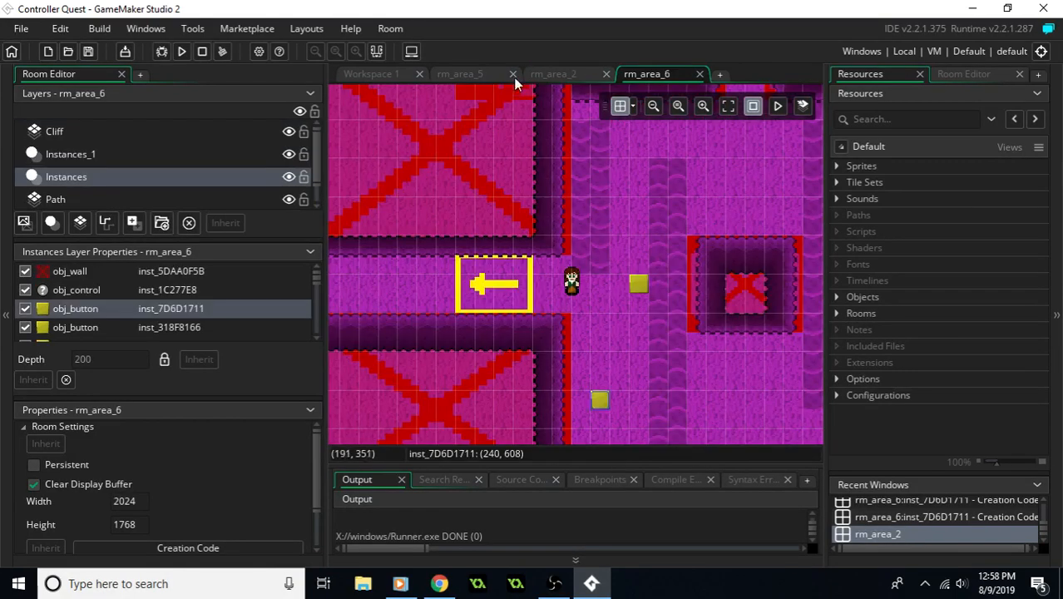
- Inspect the creation code of the left-pointing obj_roomChanger in rm_area_5, close the code window, and save the project
left_click(470, 75)
middle_click_drag(743, 302, 683, 282)
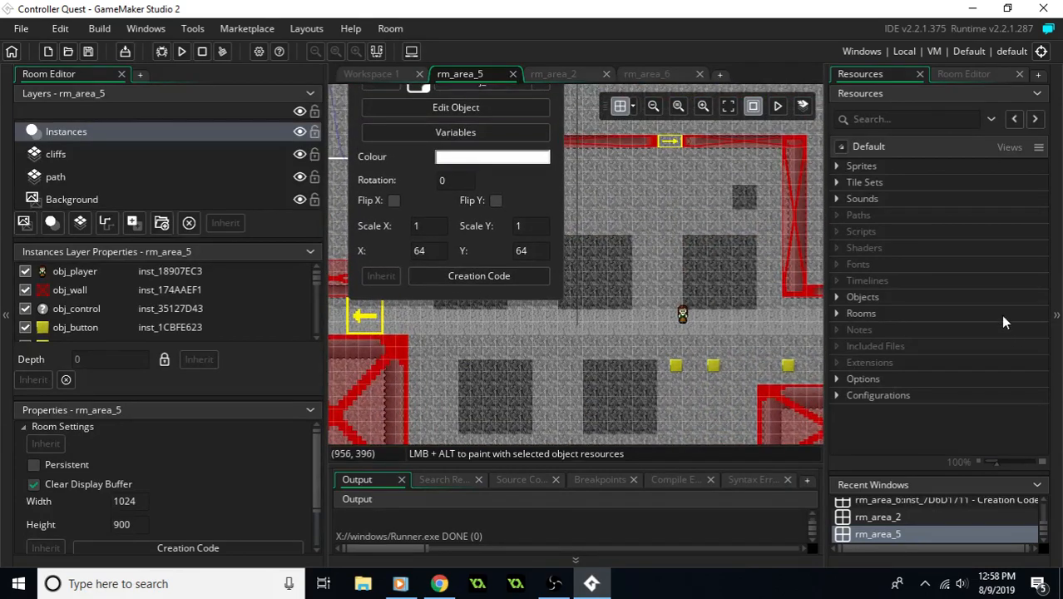
middle_click_drag(652, 322, 666, 254)
middle_click_drag(412, 281, 518, 307)
left_click(485, 272)
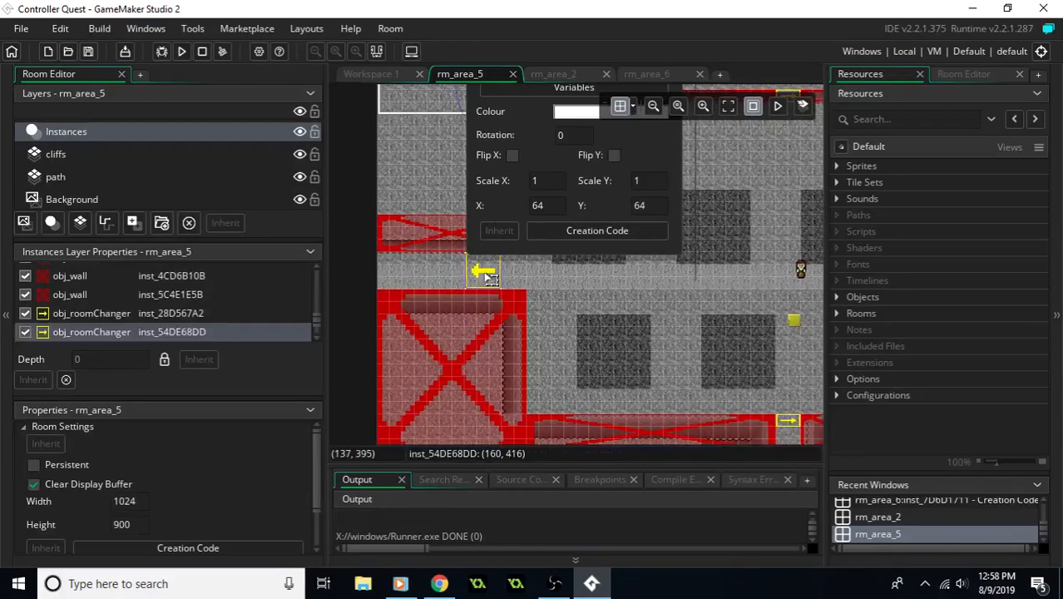
double_click(487, 275)
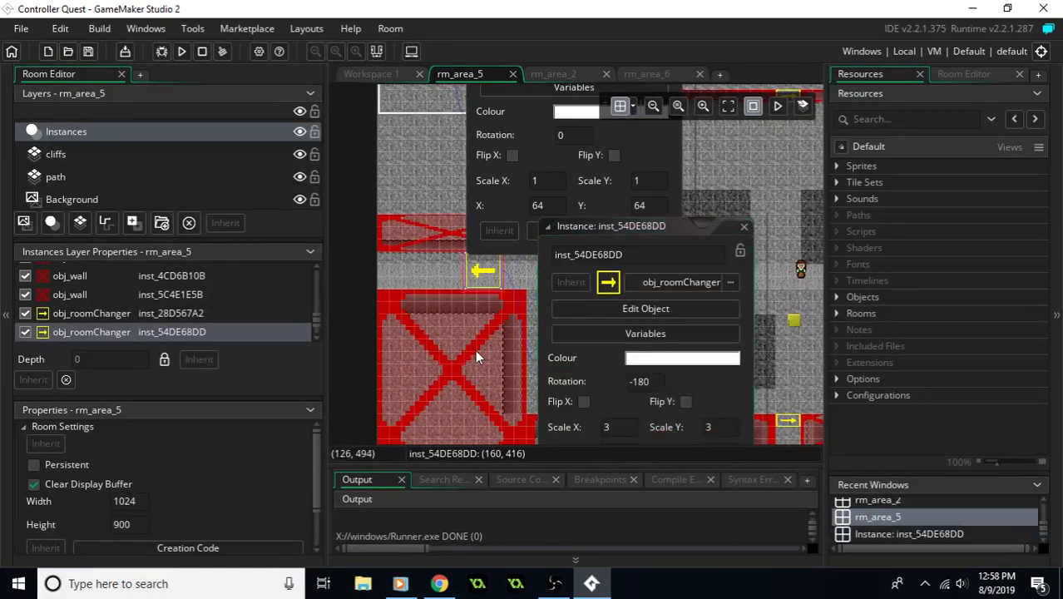
scroll(477, 356, "down", 3)
left_click(673, 311)
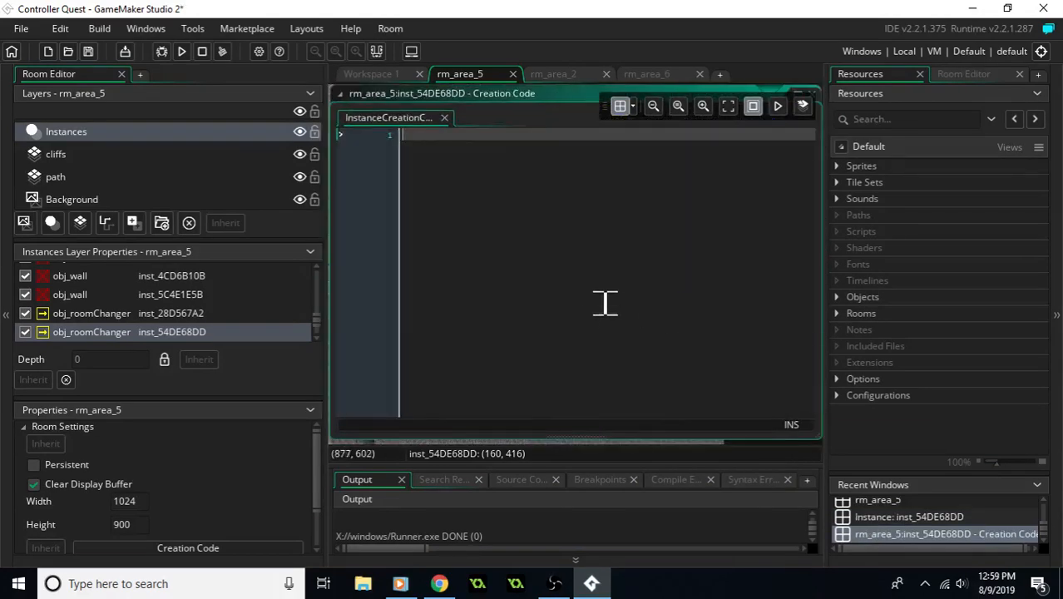
left_click(813, 93)
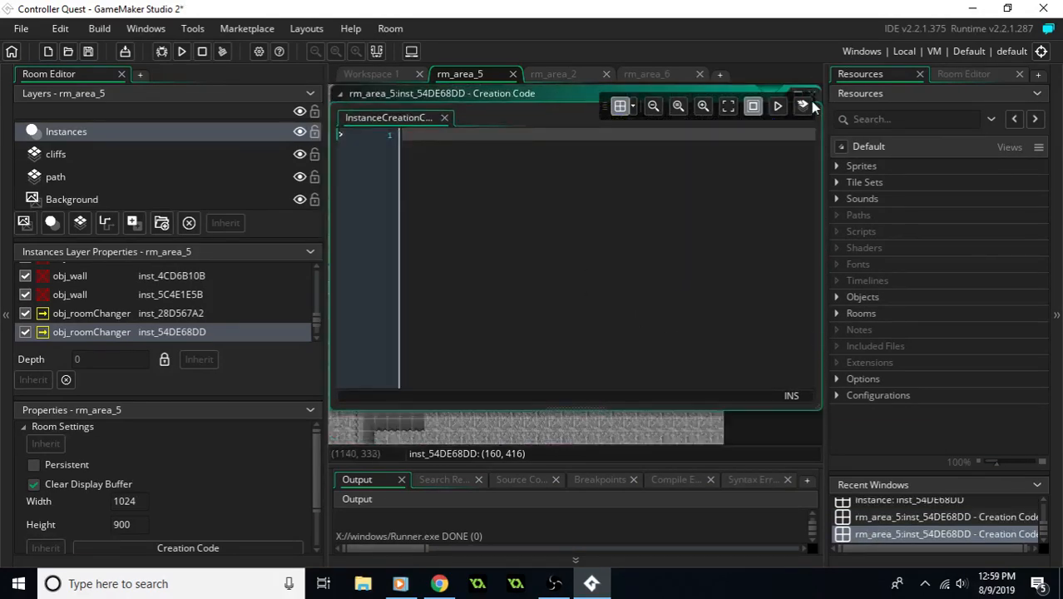
key("ctrl+s")
- Open the creation code of the large right-pointing obj_roomChanger at the east exit of rm_area_5
middle_click_drag(563, 283, 614, 289)
middle_click_drag(441, 200, 588, 270)
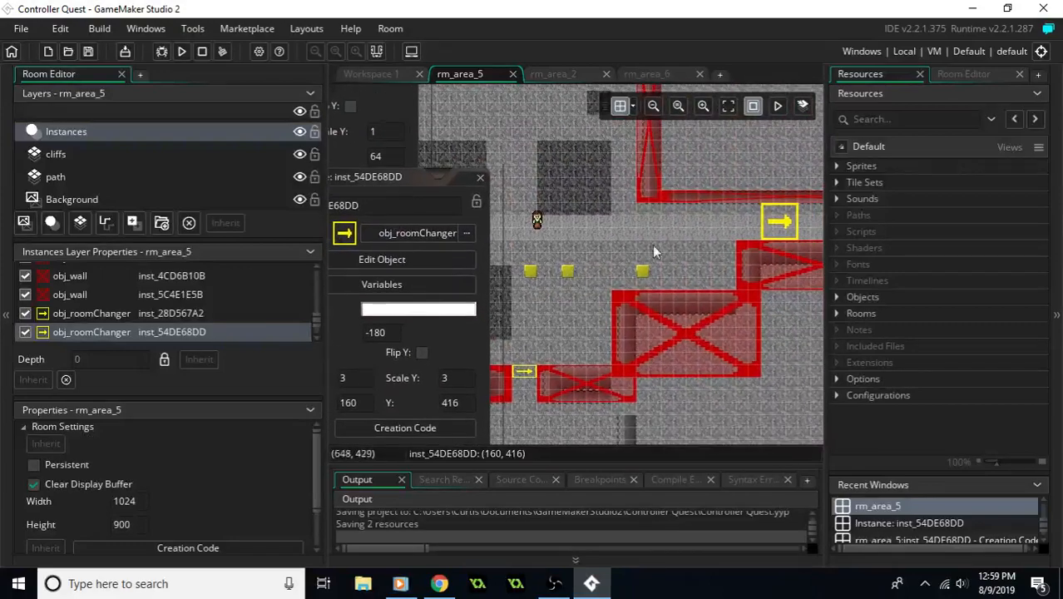
double_click(778, 222)
middle_click_drag(717, 261, 555, 221)
middle_click_drag(661, 265, 517, 226)
scroll(625, 228, "down", 1)
scroll(623, 227, "up", 2)
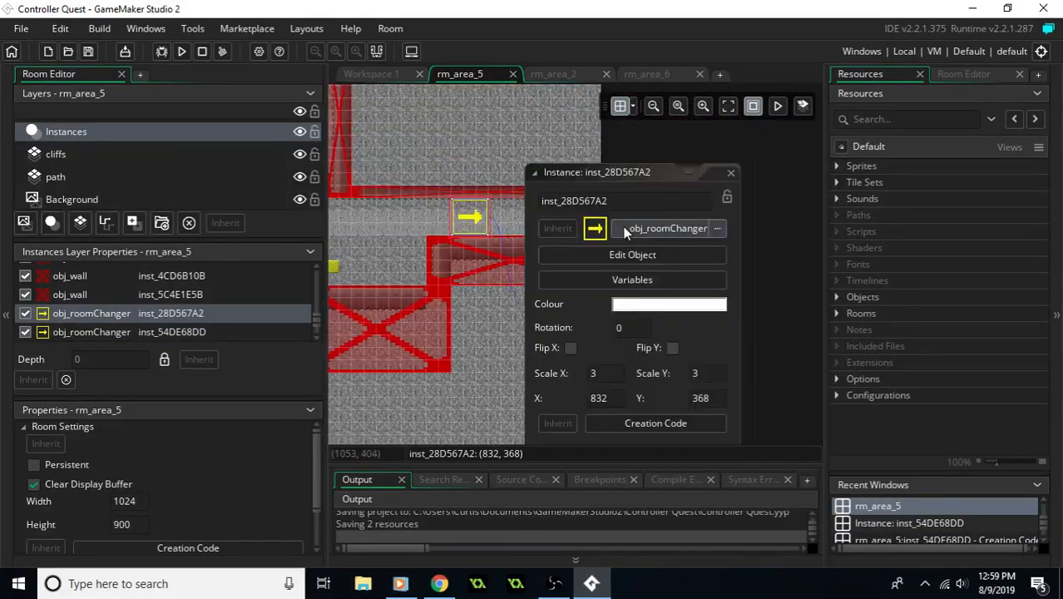
scroll(626, 233, "down", 1)
left_click(645, 348)
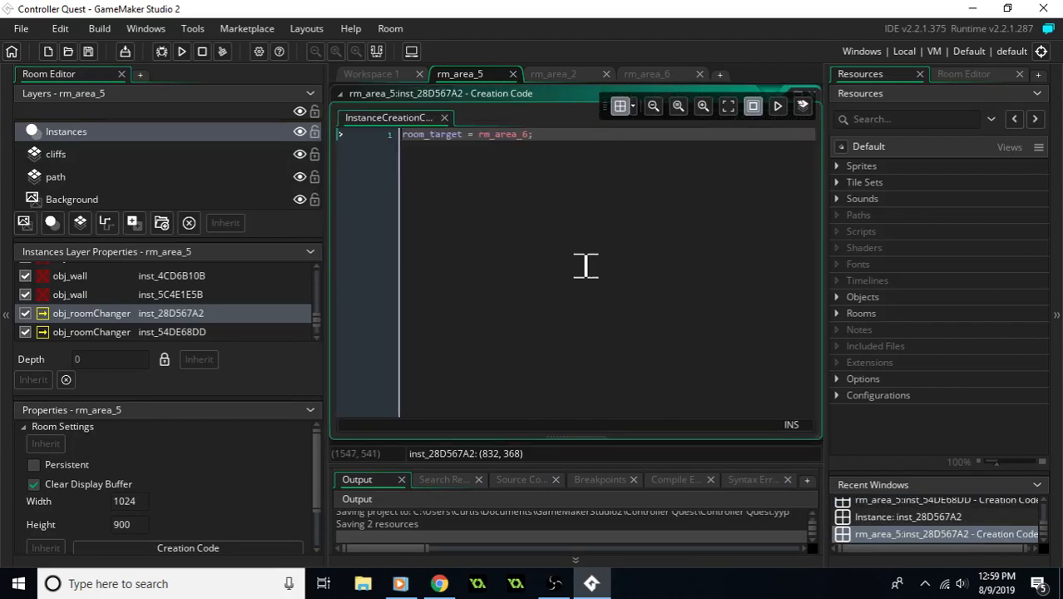
- Copy the line "room_target = rm_area_6;" while keeping it in place, and close the code window
left_click_drag(545, 158, 400, 163)
key("ctrl+x")
key("ctrl+z")
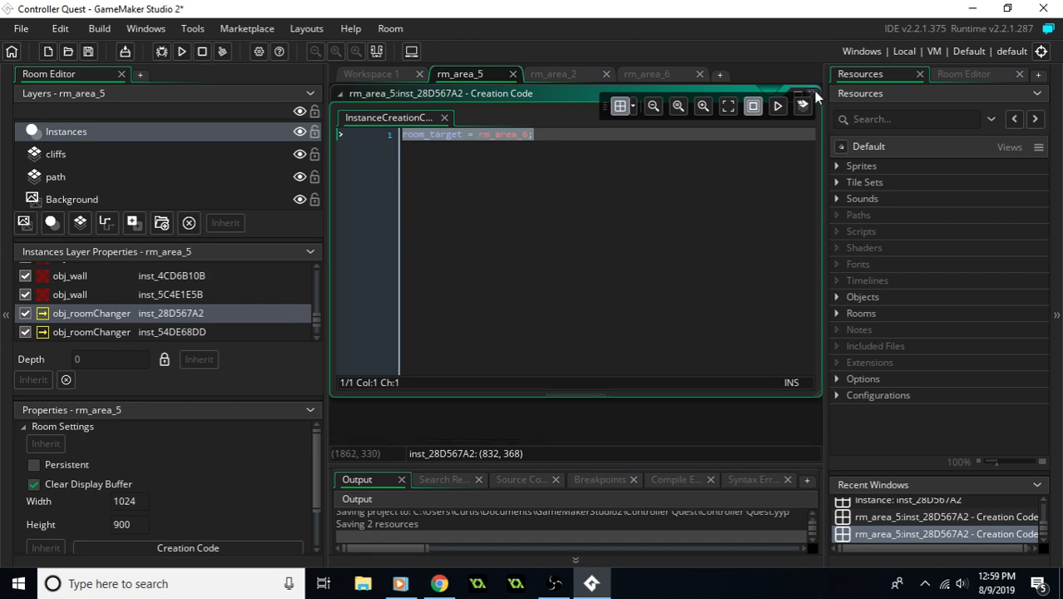
left_click(813, 94)
- Paste the line into the creation code of rm_area_5's left-pointing obj_roomChanger and change it to "room_target = rm_area_4;"
middle_click_drag(488, 247, 815, 258)
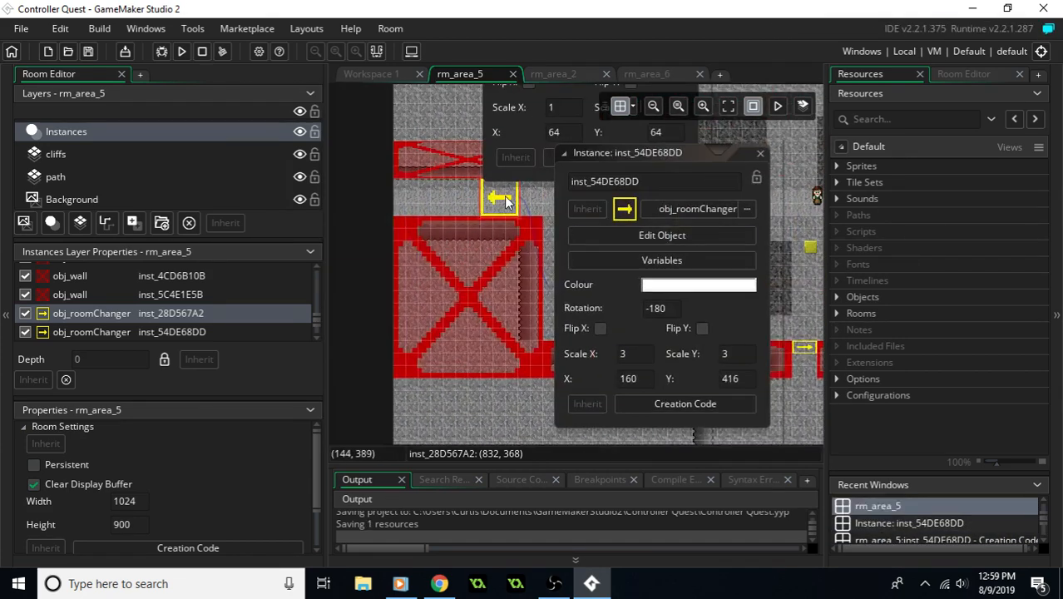
left_click(643, 400)
key("ctrl+v")
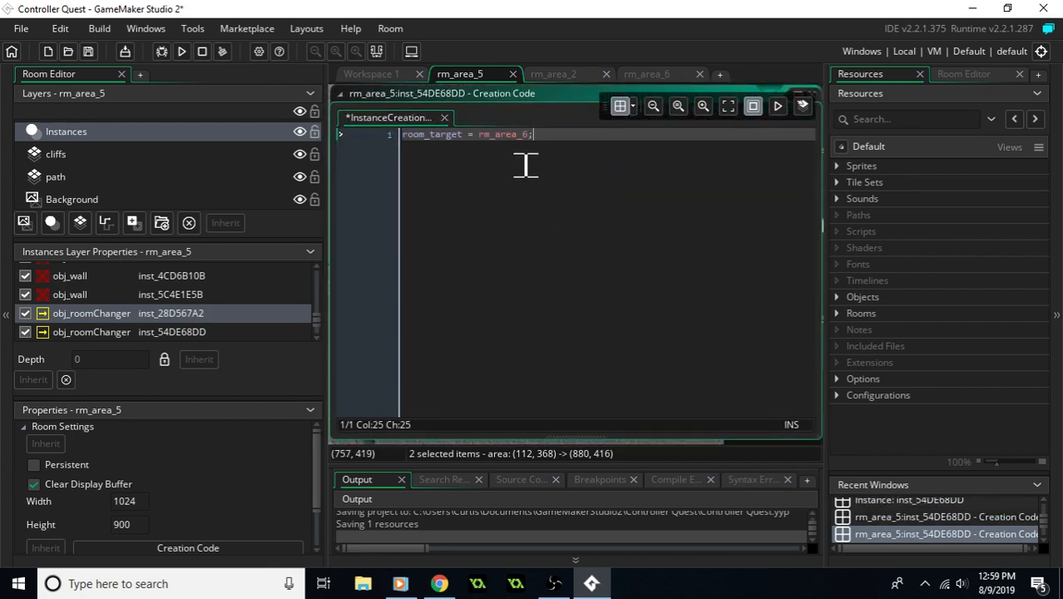
key("Left")
key("BackSpace")
type("4")
- Create a new empty room among the project's rooms
left_click(837, 313)
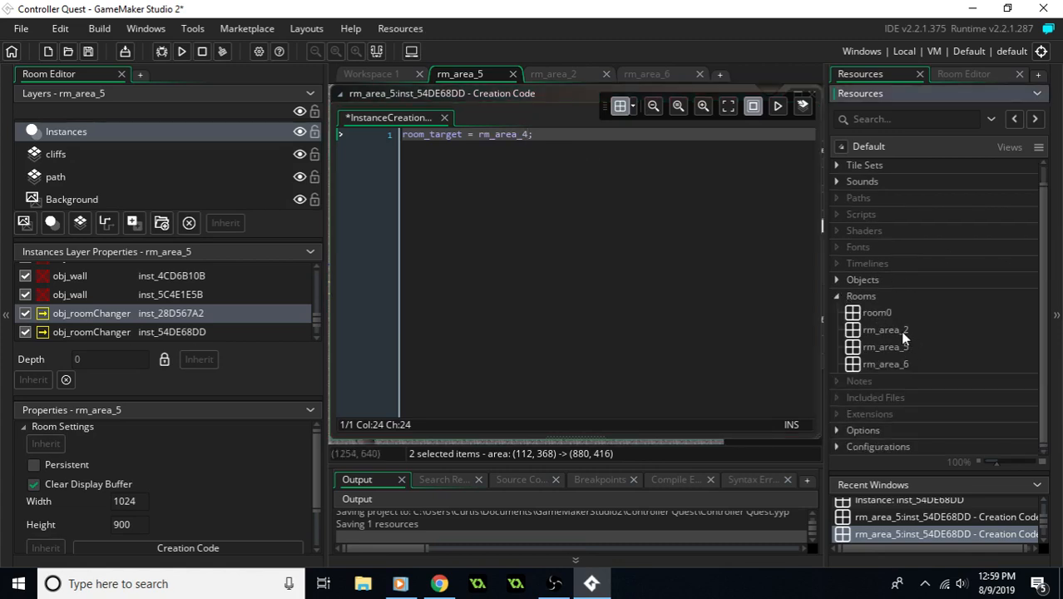
left_click(900, 330)
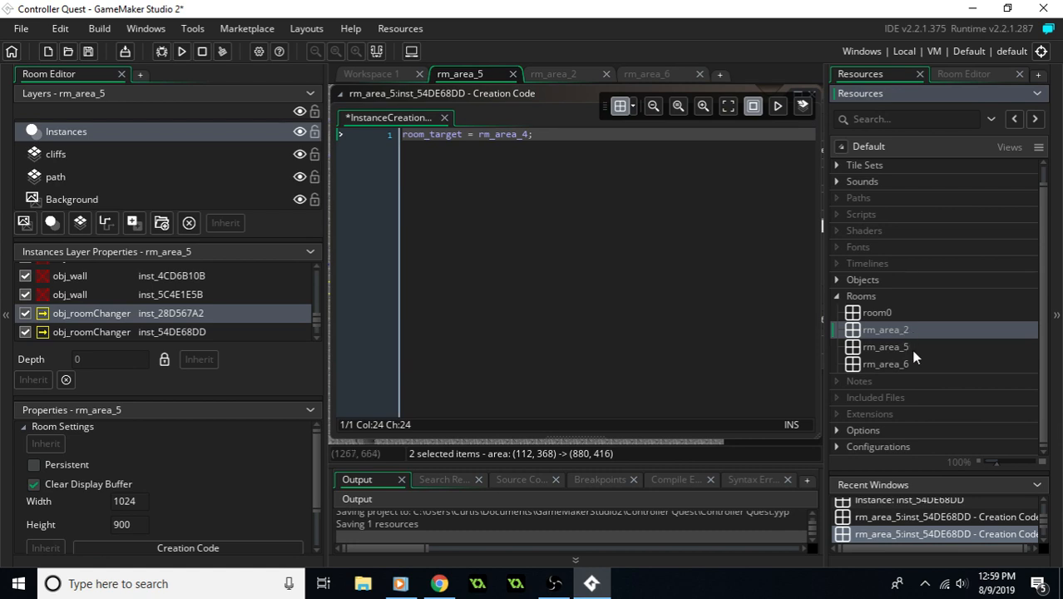
right_click(901, 331)
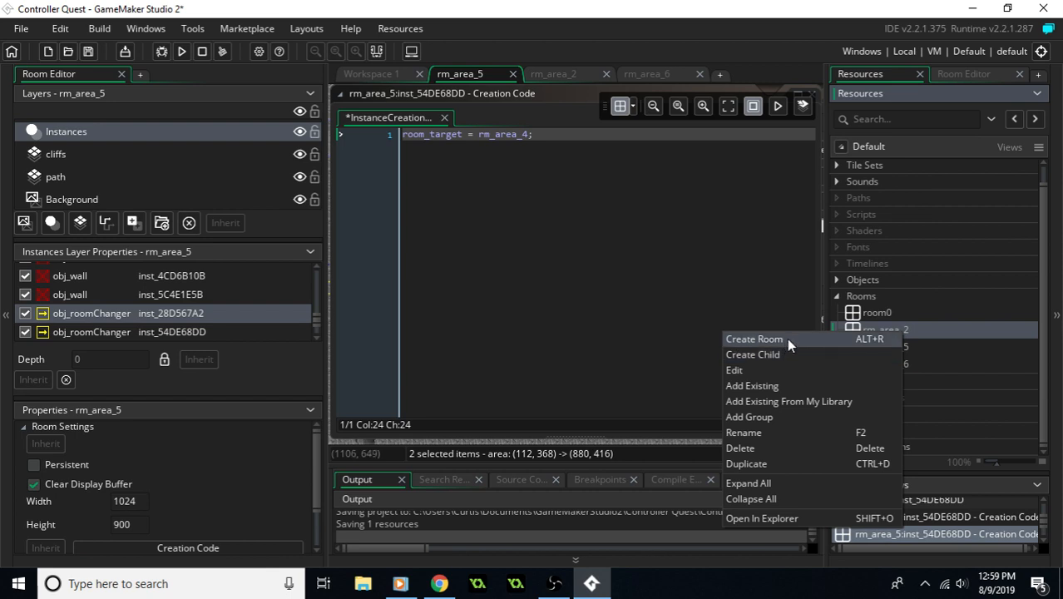
left_click(787, 337)
- Duplicate rm_area_2 and name the copy rm_area_4
left_click(907, 333)
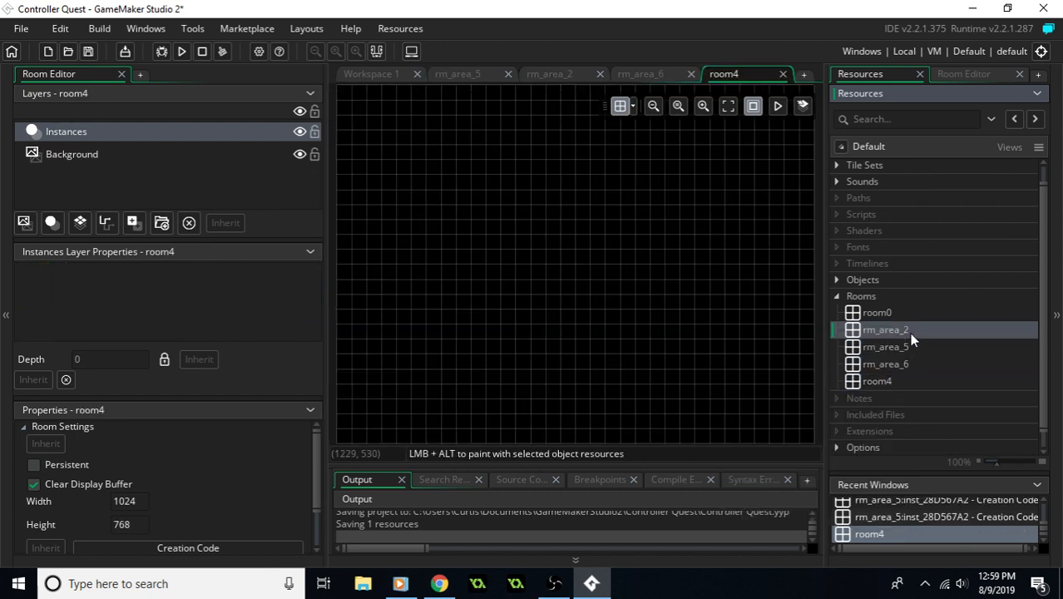
right_click(897, 324)
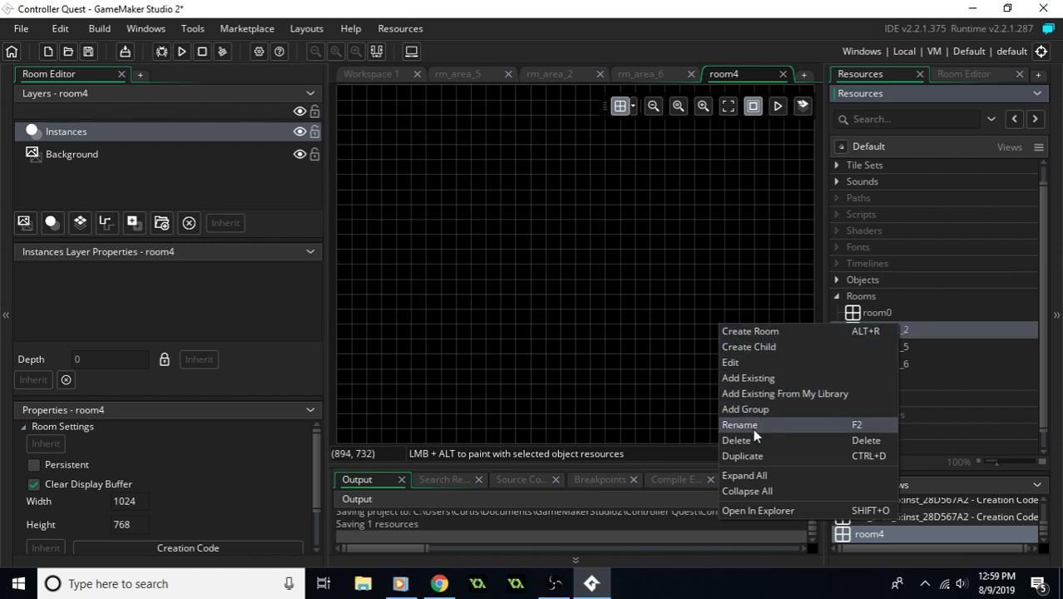
left_click(754, 455)
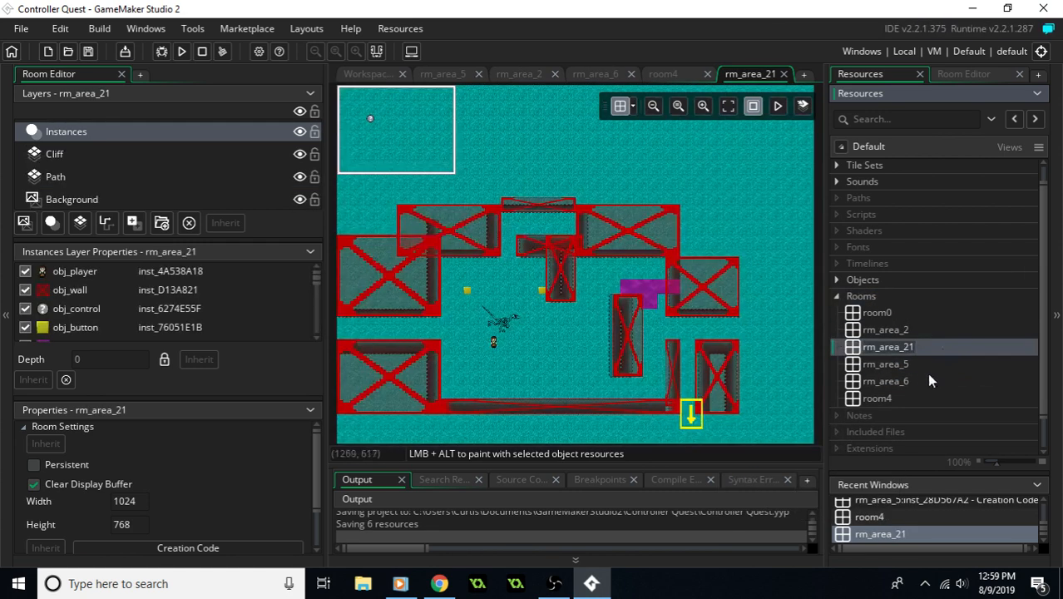
key("BackSpace")
key("BackSpace")
type("4")
key("Return")
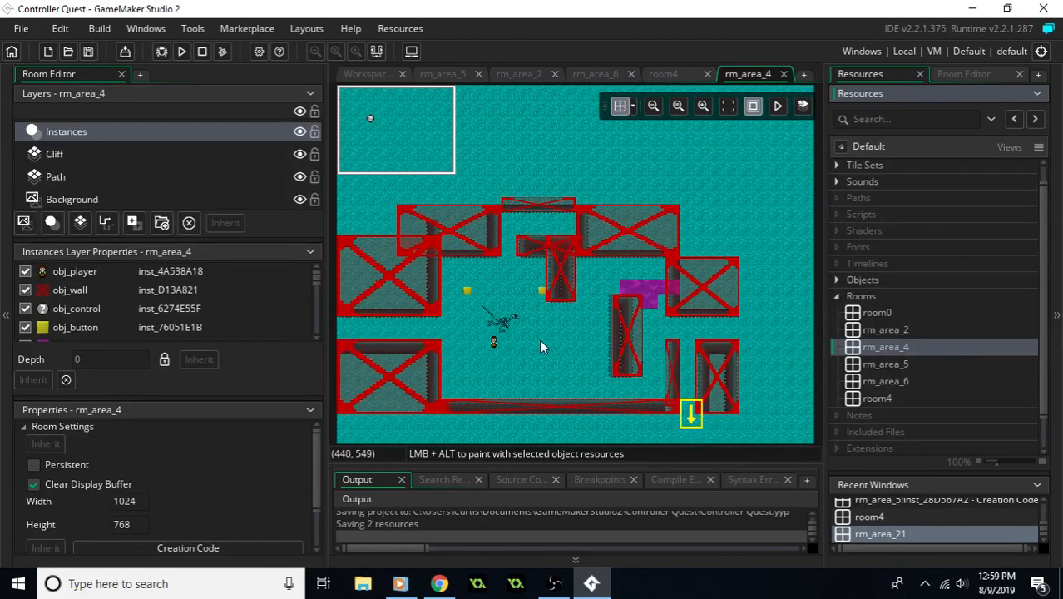
- Delete the dinosaur skeleton instance beside the player in rm_area_4
left_click(504, 323)
key("Delete")
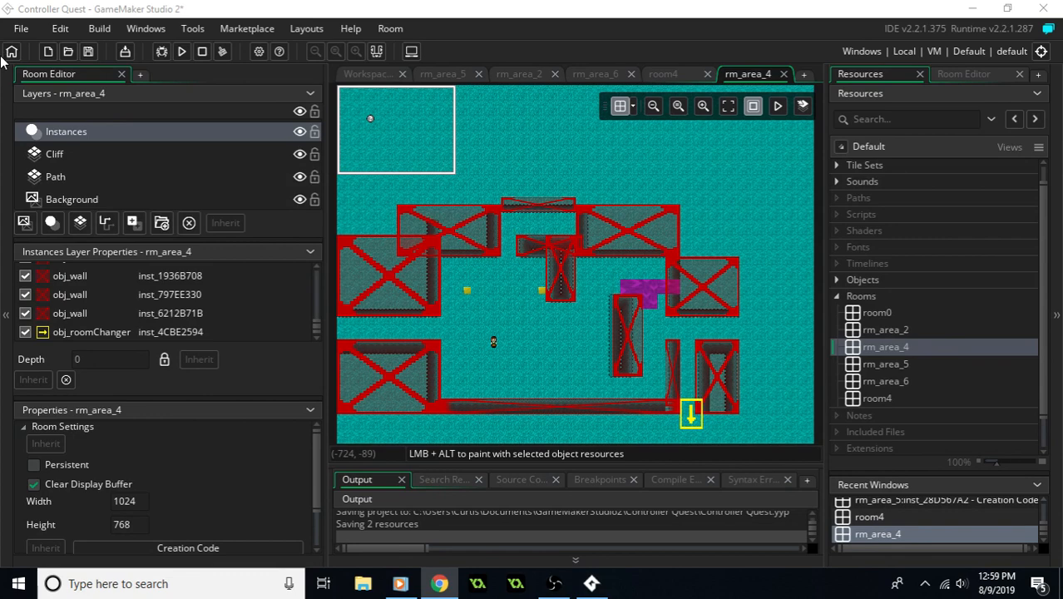
- Playtest the game by walking west from the purple area through rm_area_5 into rm_area_4, and close the game window
middle_click_drag(475, 224, 537, 186)
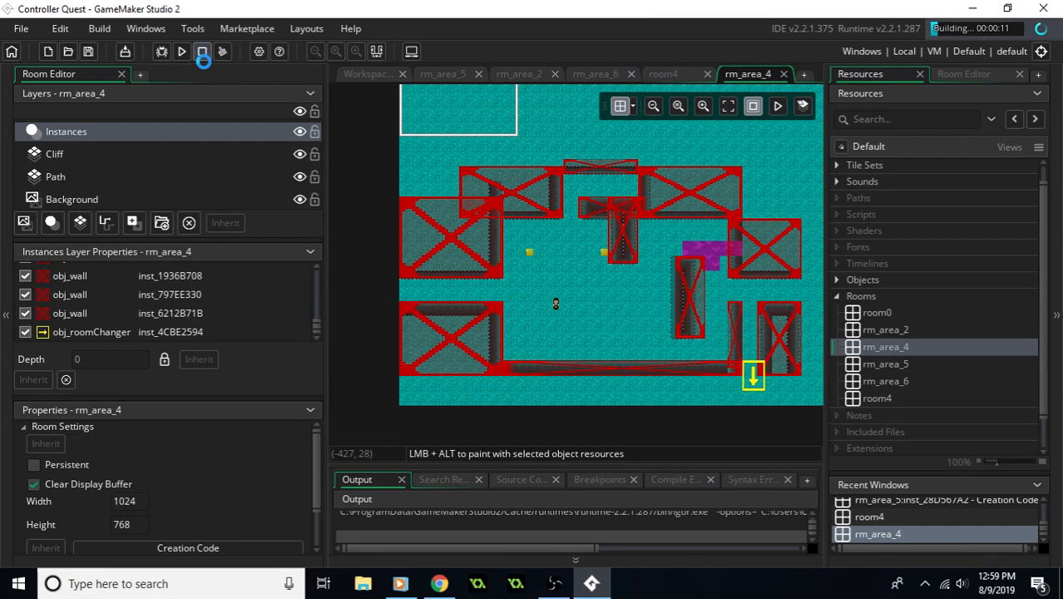
key("Right")
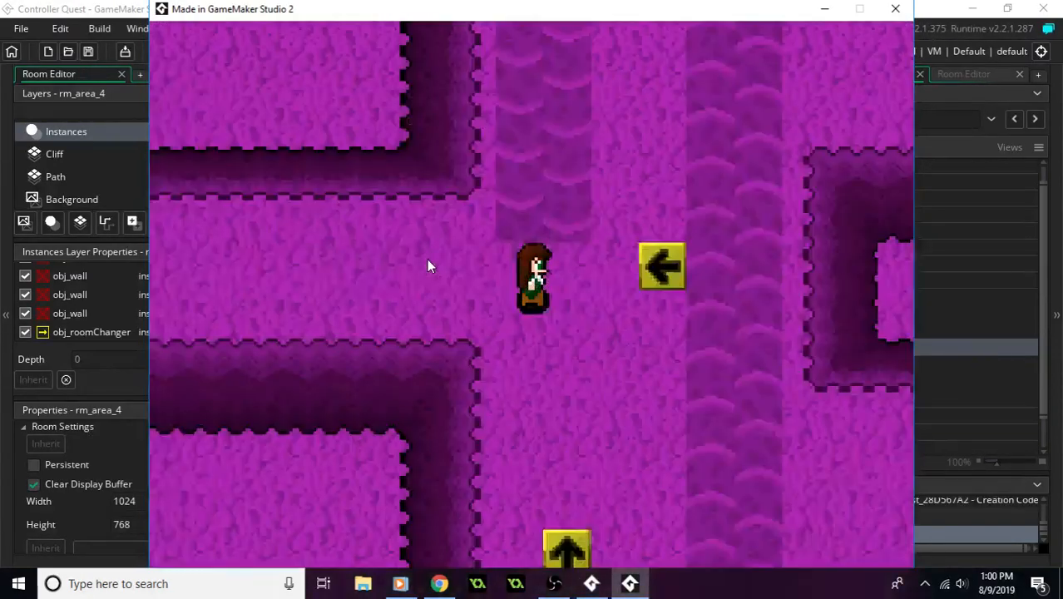
key("Left")
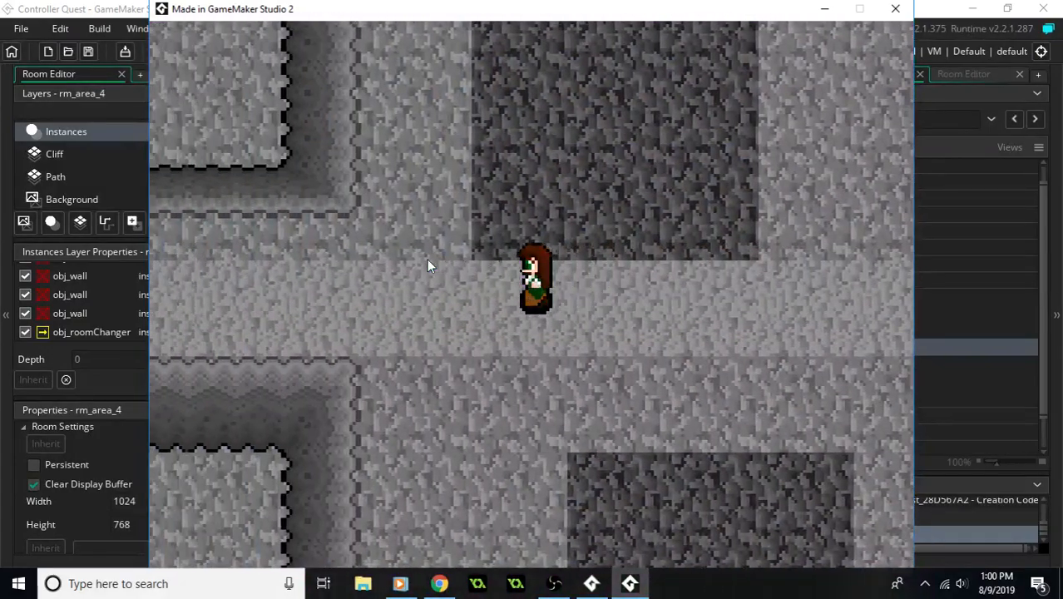
key("Right")
key("Up")
key("Left")
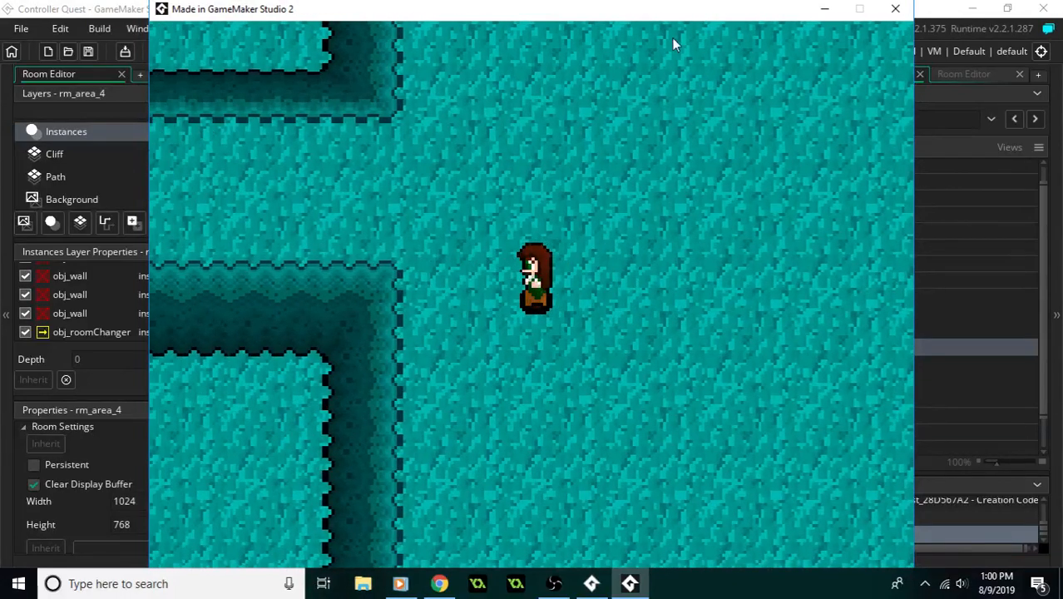
left_click(895, 8)
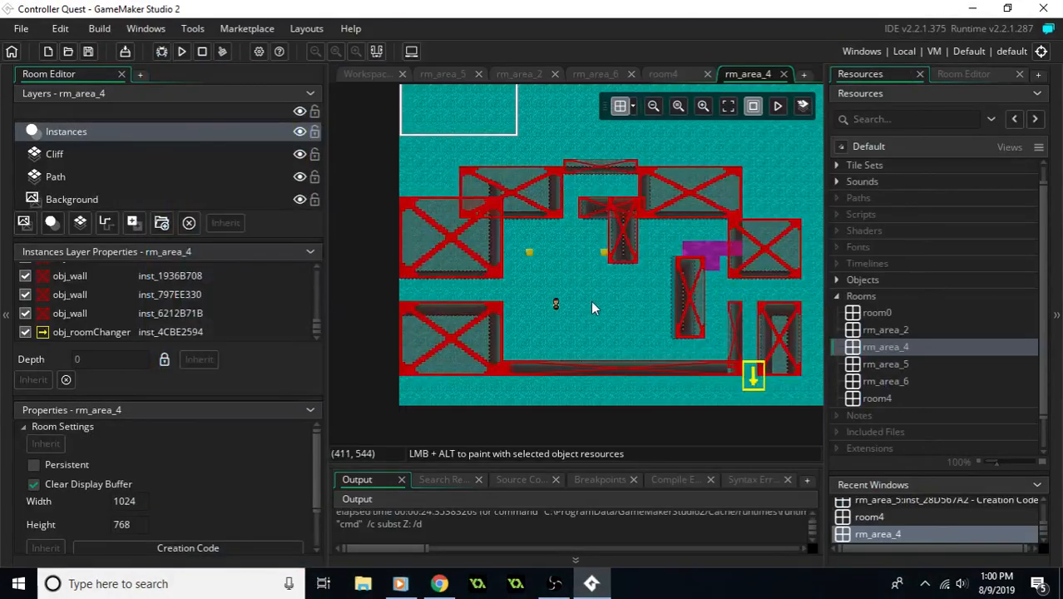
- Move the obj_player instance in rm_area_4 to the room's east side at (976, 480)
middle_click_drag(626, 308, 534, 295)
left_click_drag(463, 301, 762, 263)
middle_click_drag(696, 283, 739, 309)
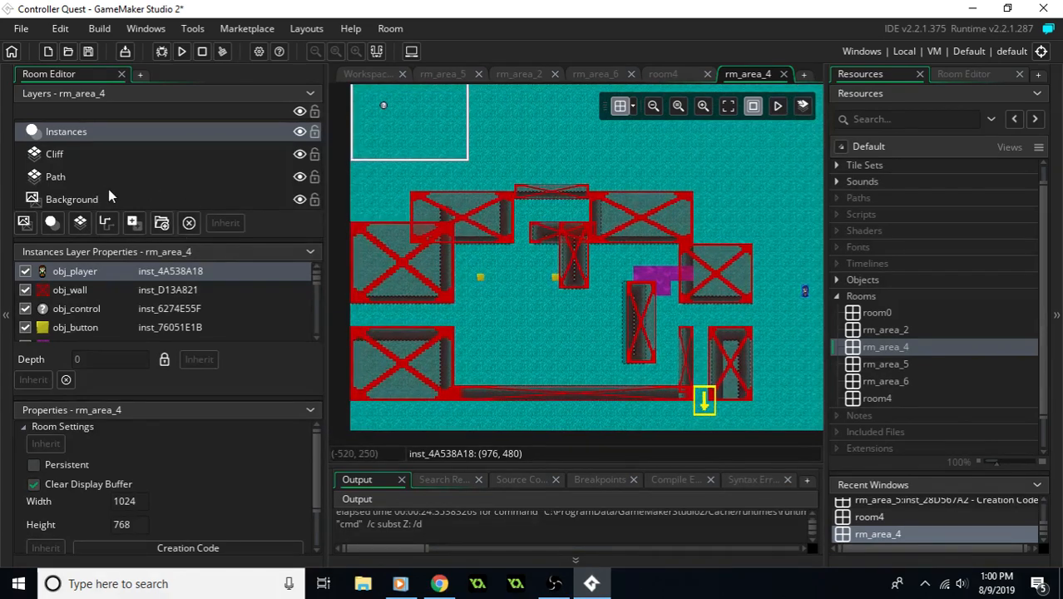
- Delete all the obj_wall instances in rm_area_4, both around the outer cliffs and on the inner ones
left_click(387, 275)
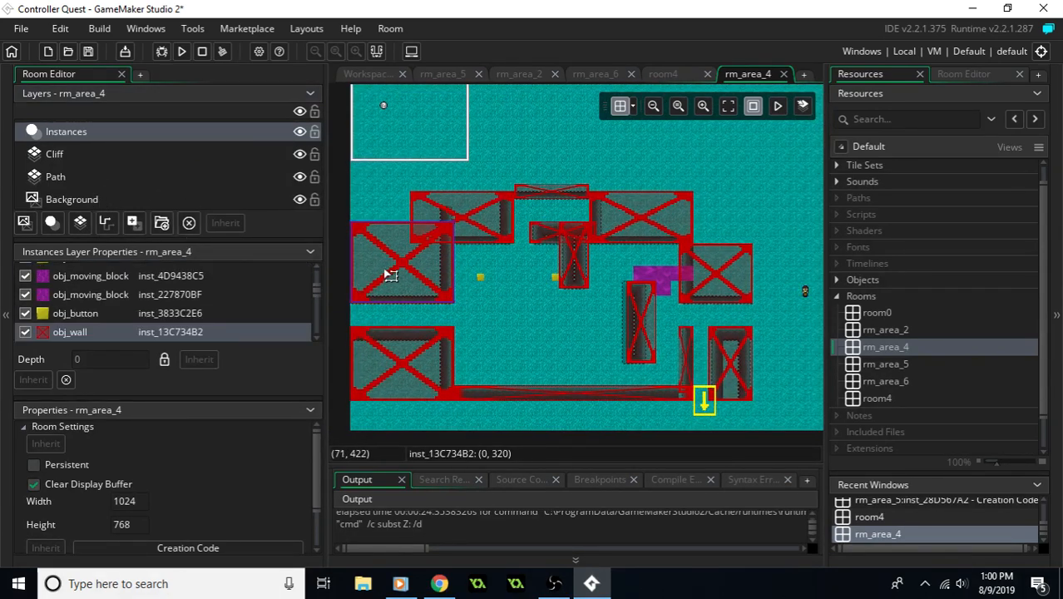
key("Delete")
left_click(459, 230)
key("Delete")
left_click(550, 192)
key("Delete")
left_click(617, 208)
key("Delete")
left_click(701, 263)
key("Delete")
left_click(720, 365)
key("Delete")
left_click(696, 368)
key("Delete")
left_click(676, 394)
key("Delete")
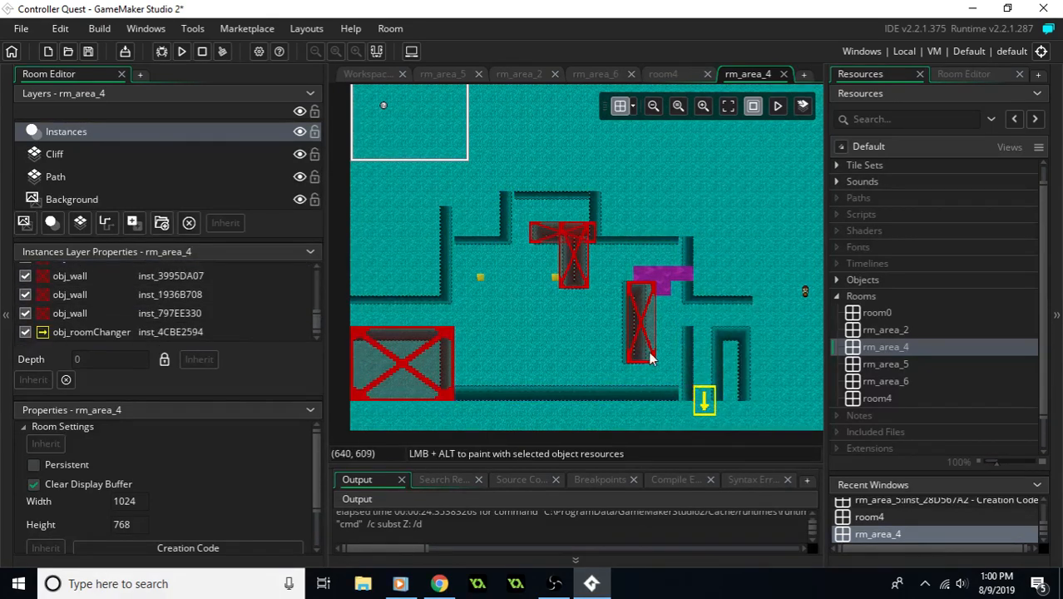
left_click(646, 354)
key("Delete")
key("Delete")
left_click(559, 233)
key("Delete")
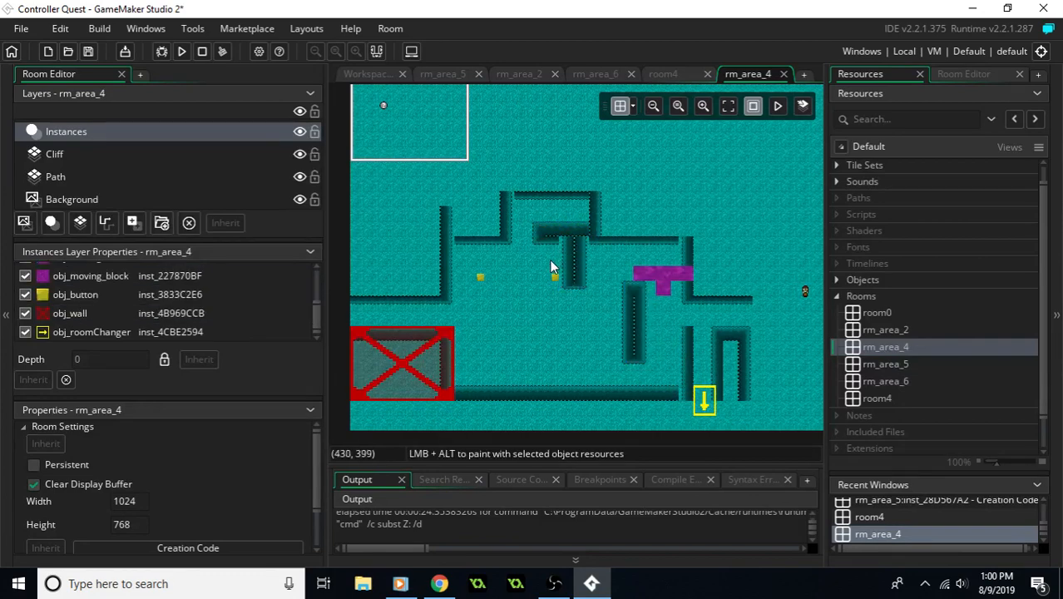
left_click(366, 388)
- Delete the purple obj_moving_block instances beside the eastern cliff in rm_area_4
key("Delete")
left_click(665, 287)
key("Delete")
left_click(687, 278)
key("Delete")
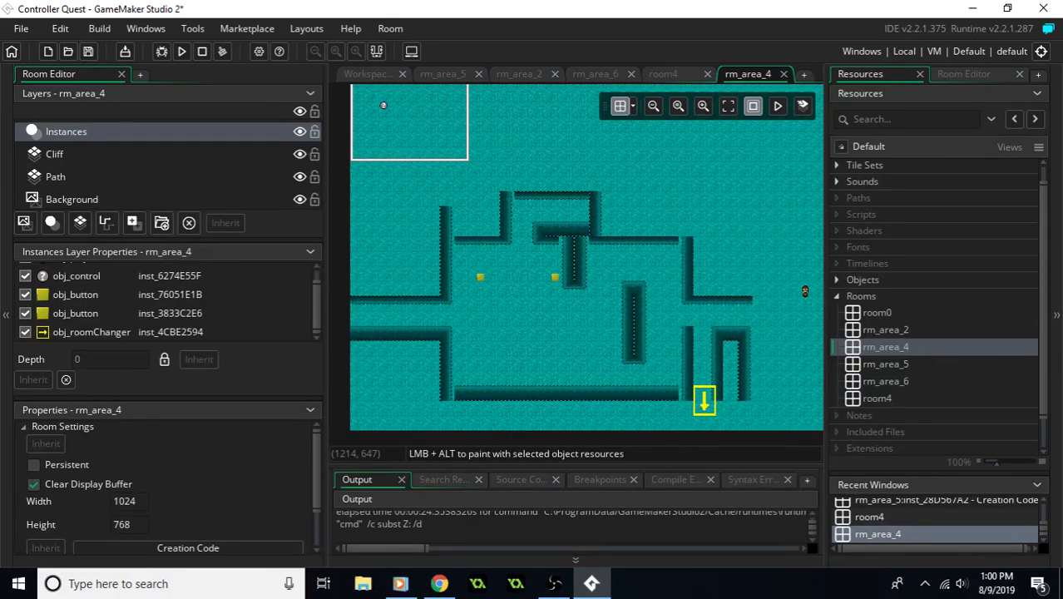
- Look over rm_area_2 and rm_area_6 for comparison, and close the empty room4
middle_click_drag(731, 352, 602, 329)
middle_click_drag(564, 288, 621, 329)
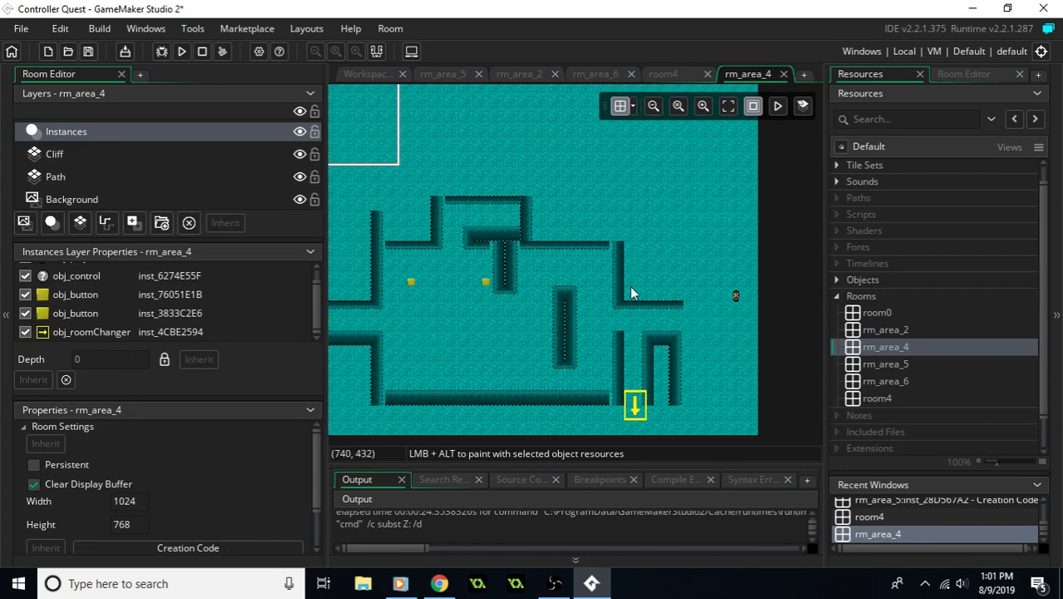
middle_click_drag(533, 165, 553, 182)
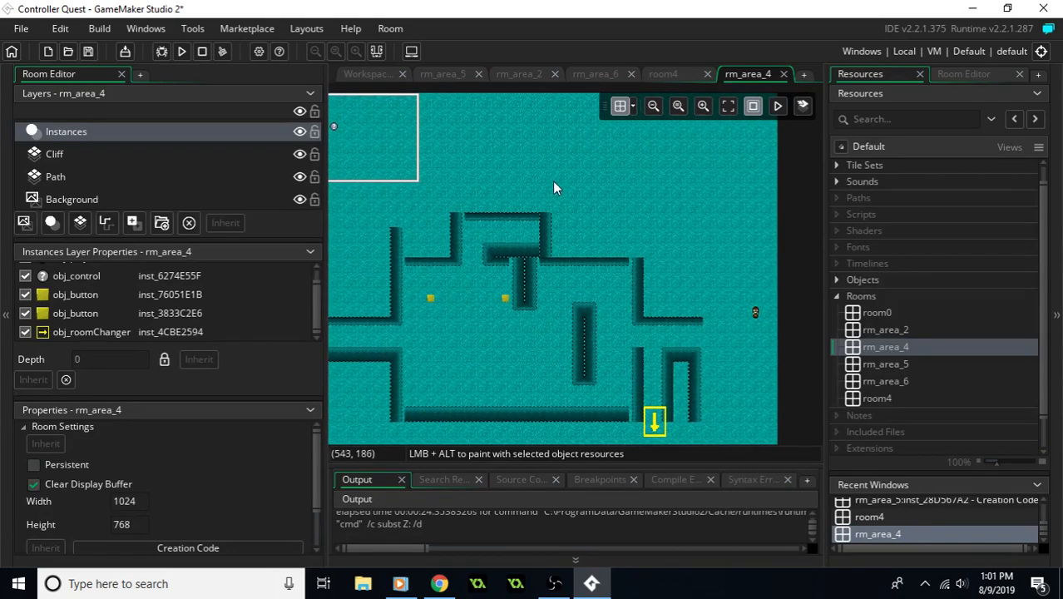
left_click(531, 76)
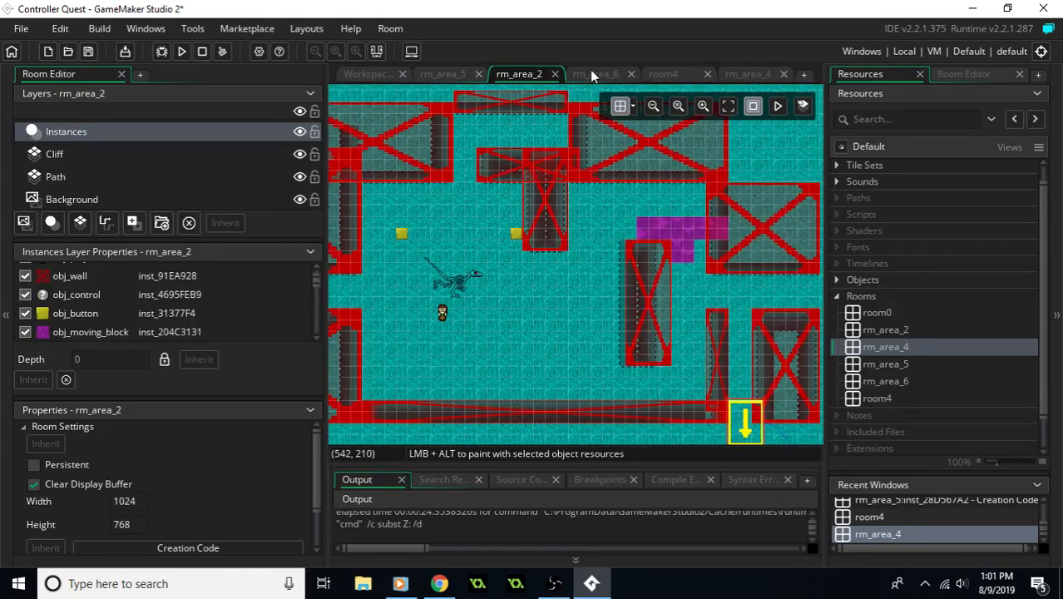
left_click(620, 77)
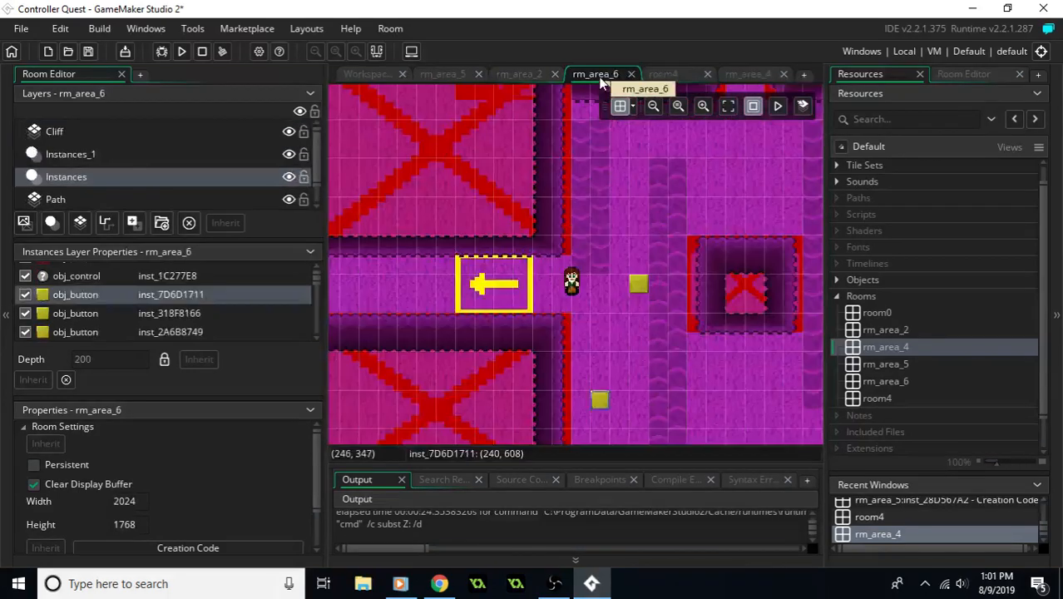
left_click(659, 74)
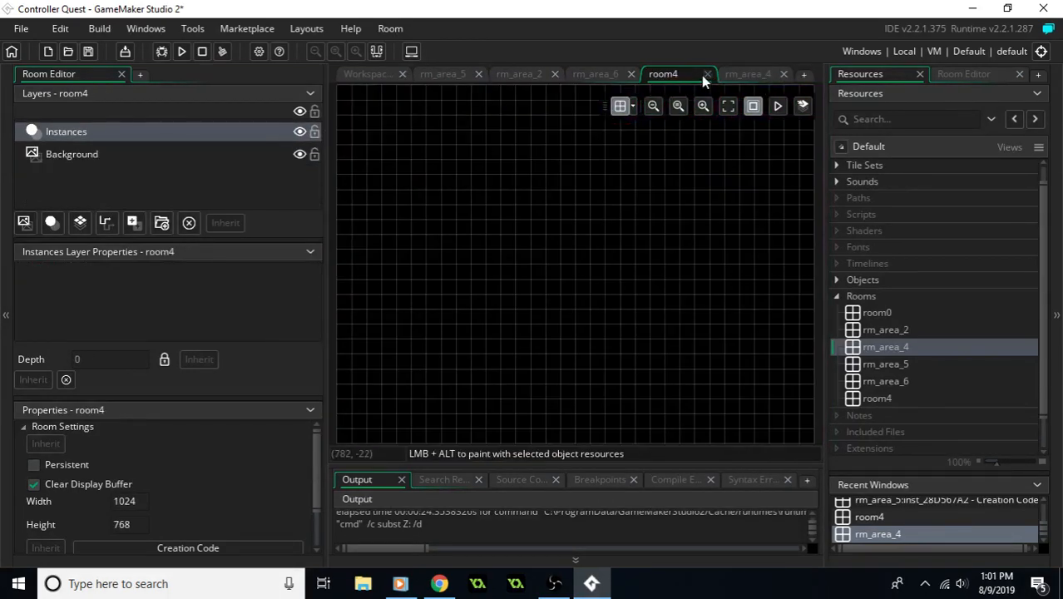
left_click(706, 74)
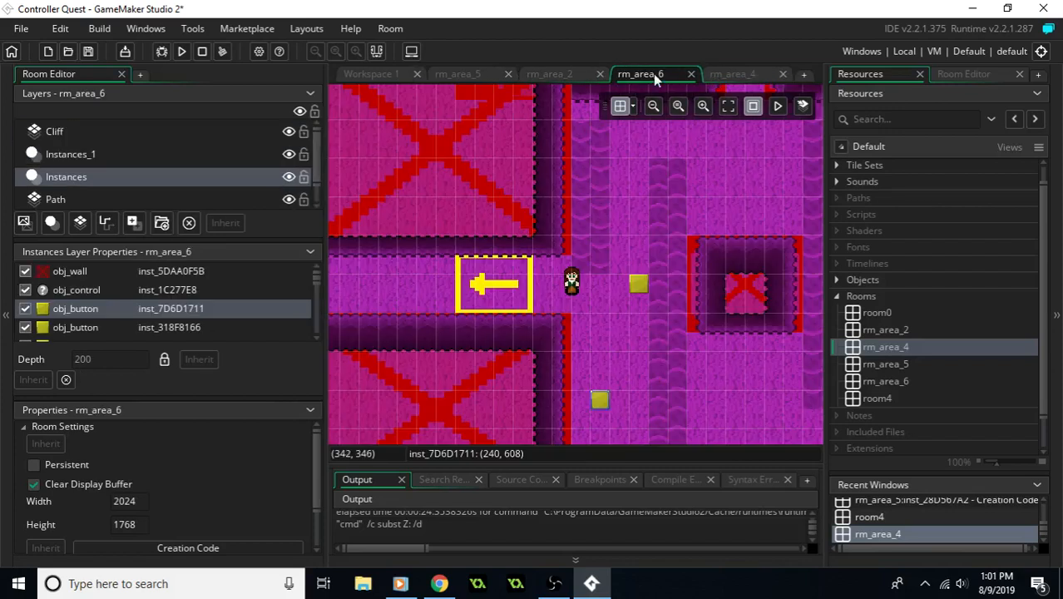
- Check the creation code of rm_area_5's left-pointing obj_roomChanger, close the code, and view the room's layout
left_click(461, 75)
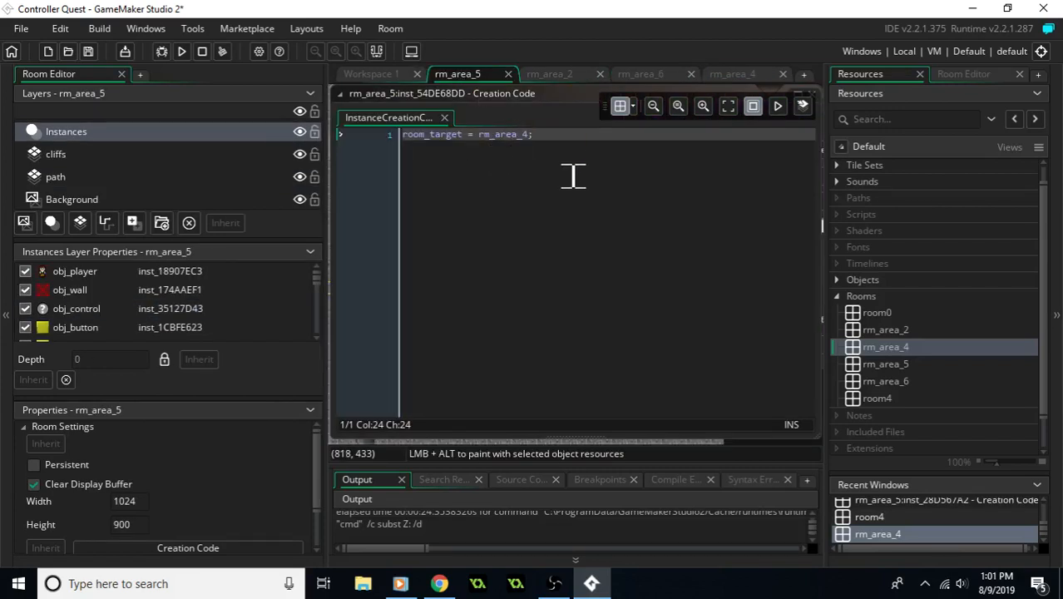
scroll(573, 176, "down", 2, "ctrl")
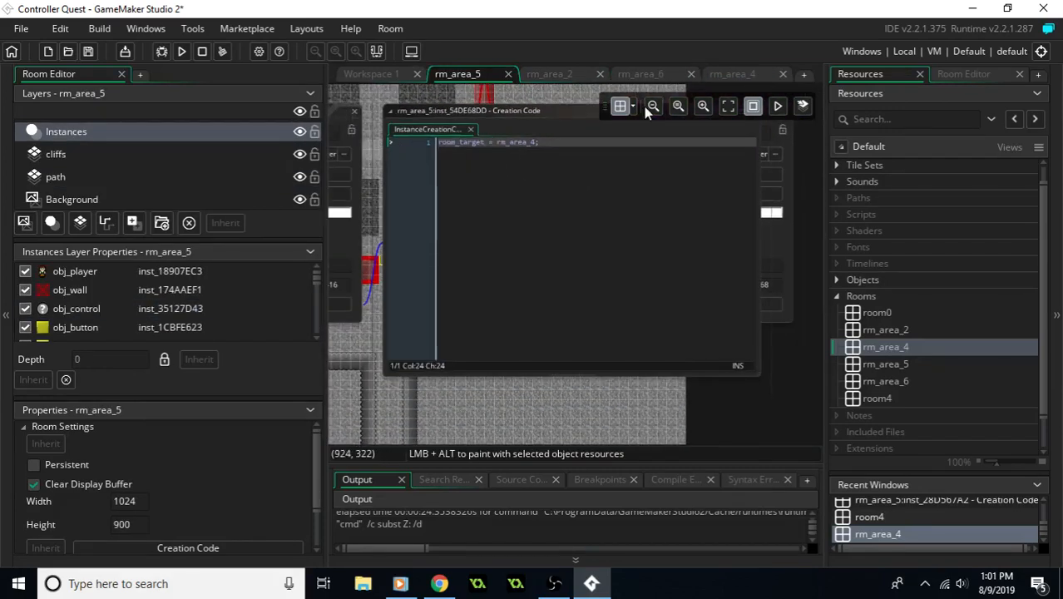
middle_click_drag(552, 101, 534, 162)
left_click(493, 208)
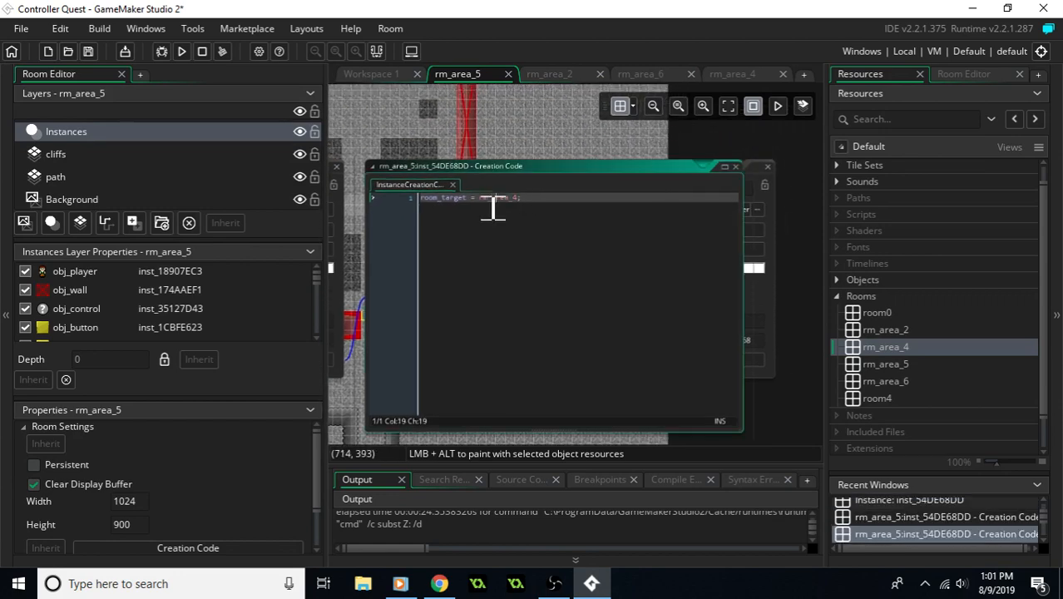
left_click(735, 167)
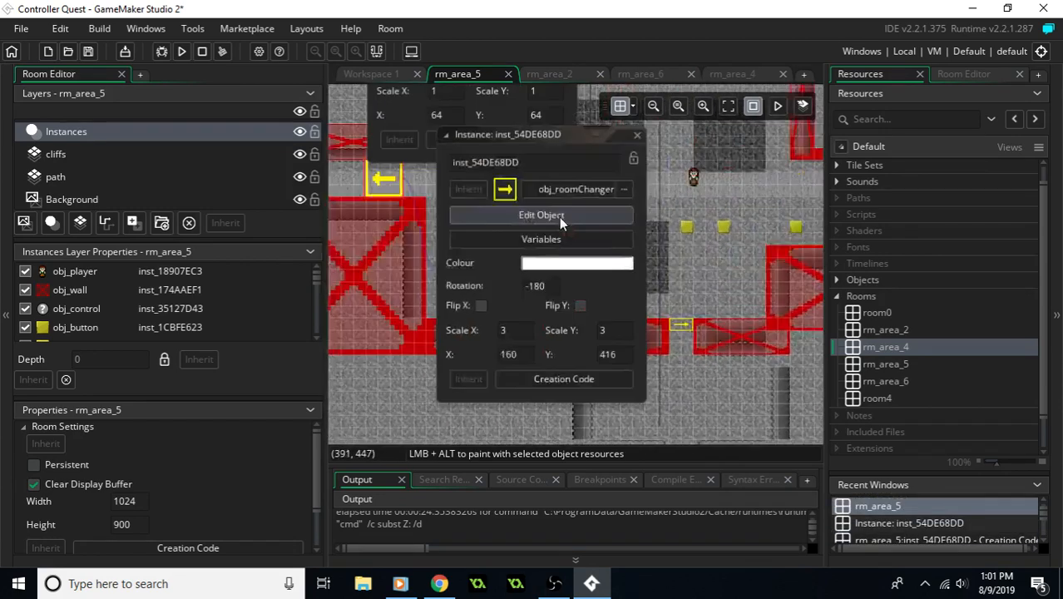
scroll(771, 151, "down", 3, "ctrl")
middle_click_drag(770, 152, 600, 230)
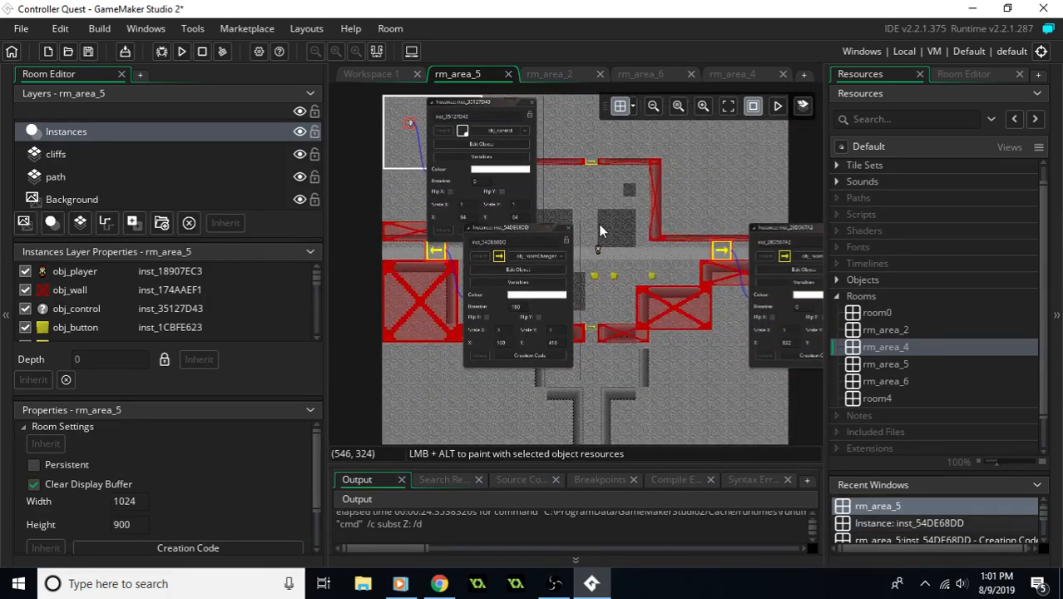
- Examine the terrain sprites available for the Background layer of rm_area_4
left_click(560, 74)
left_click(729, 77)
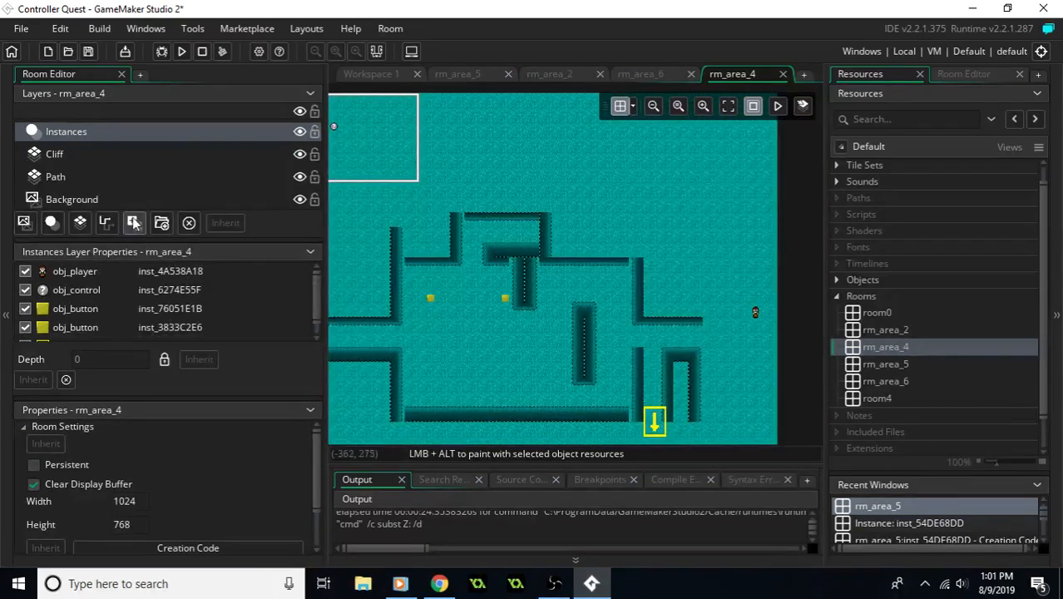
left_click(112, 203)
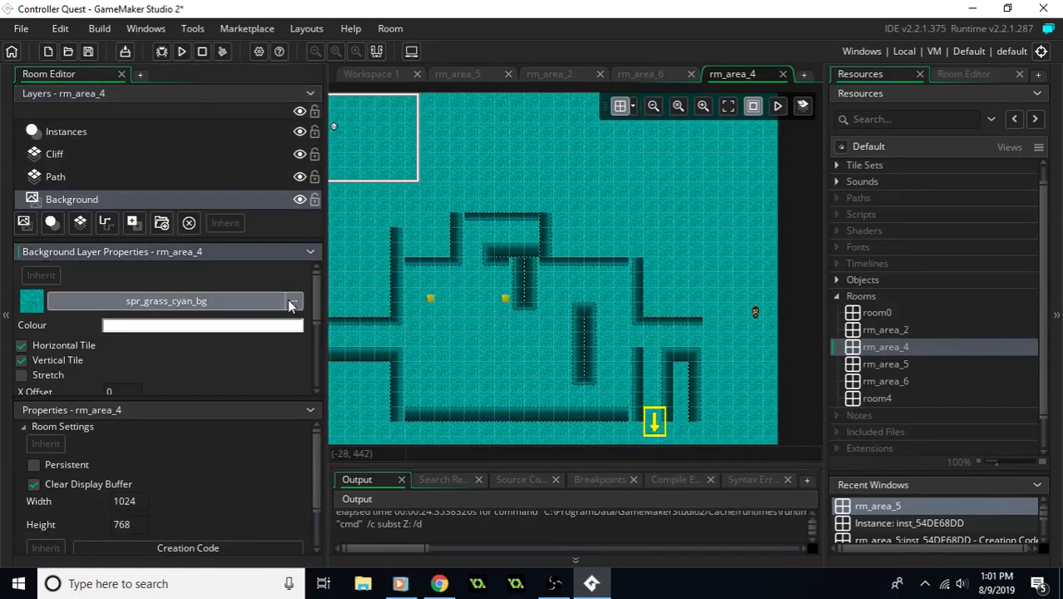
left_click(292, 304)
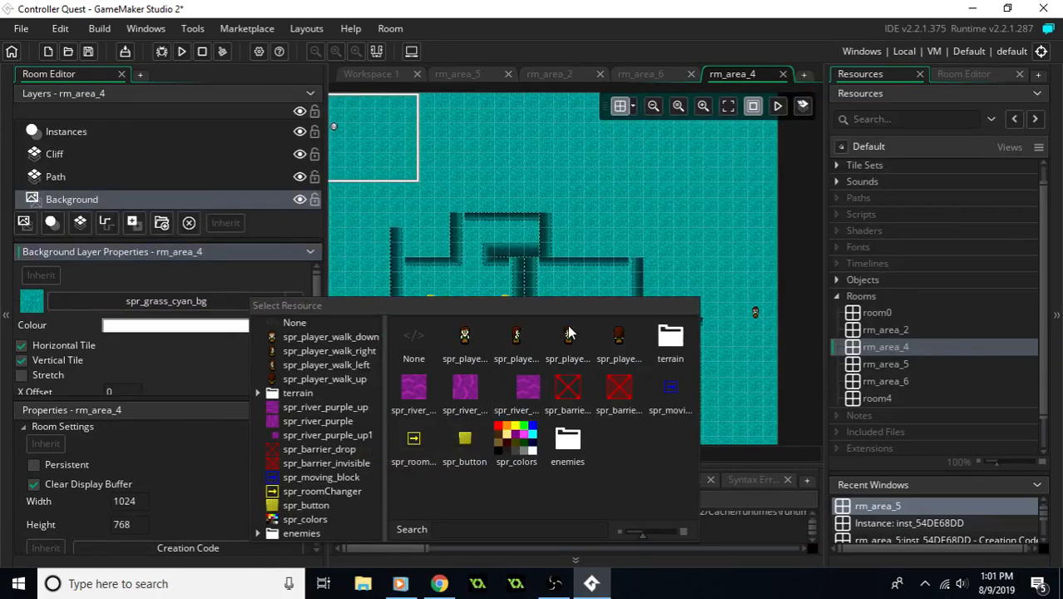
left_click_drag(531, 309, 606, 189)
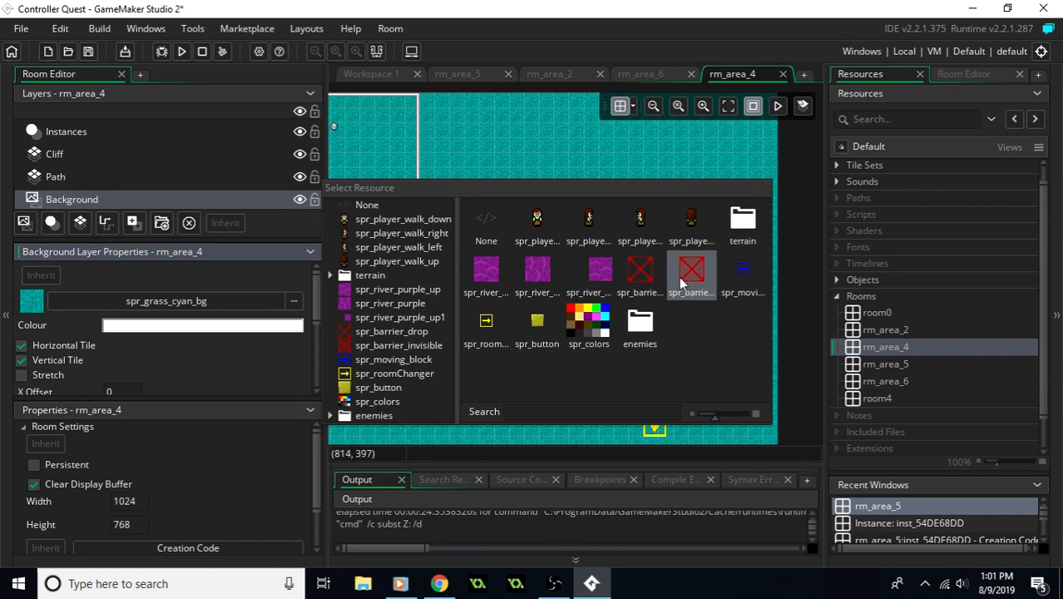
left_click(117, 289)
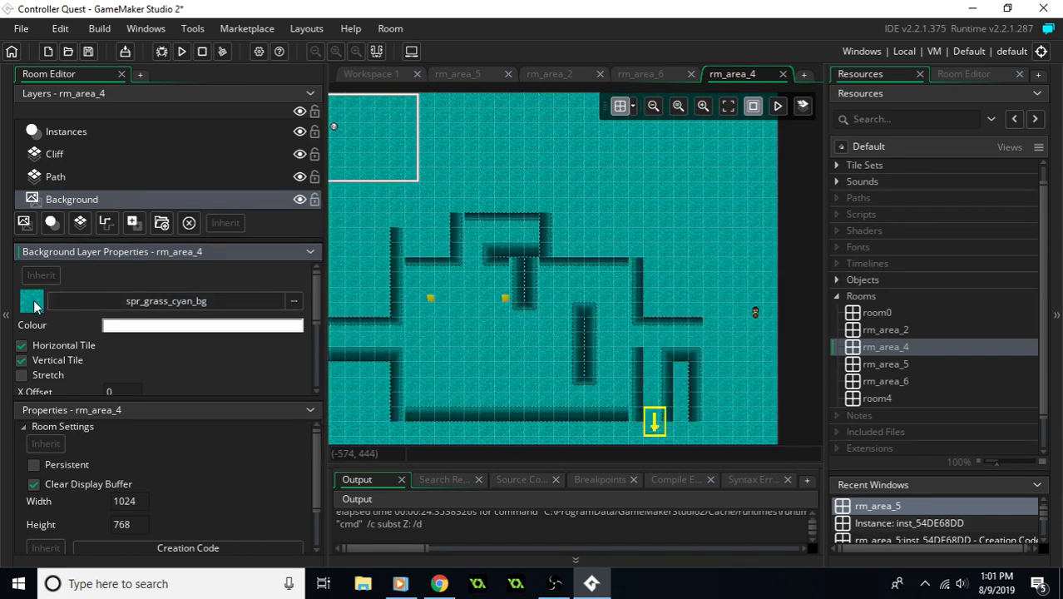
left_click(106, 301)
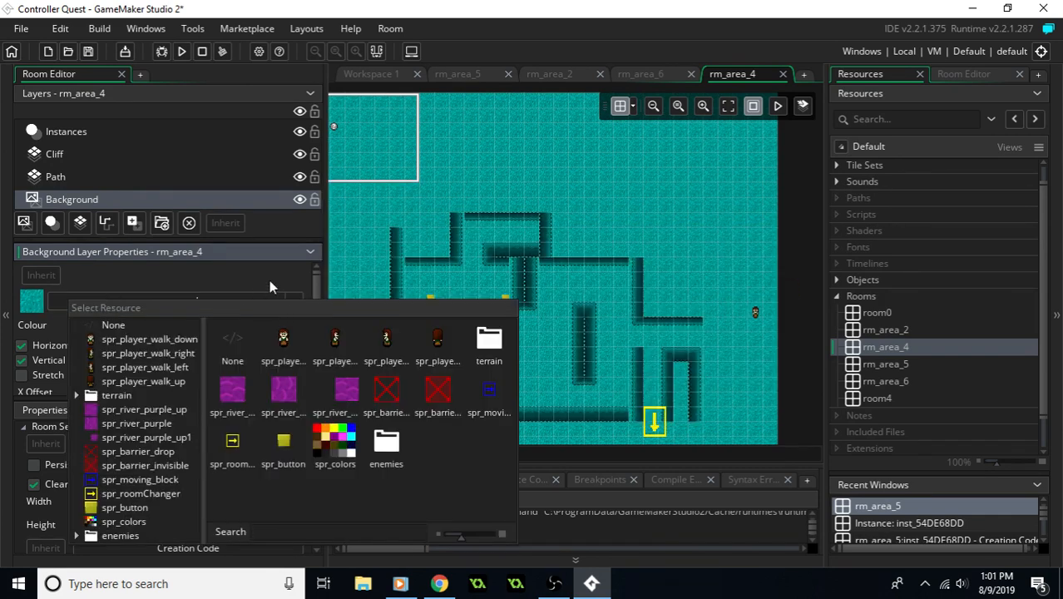
left_click(291, 302)
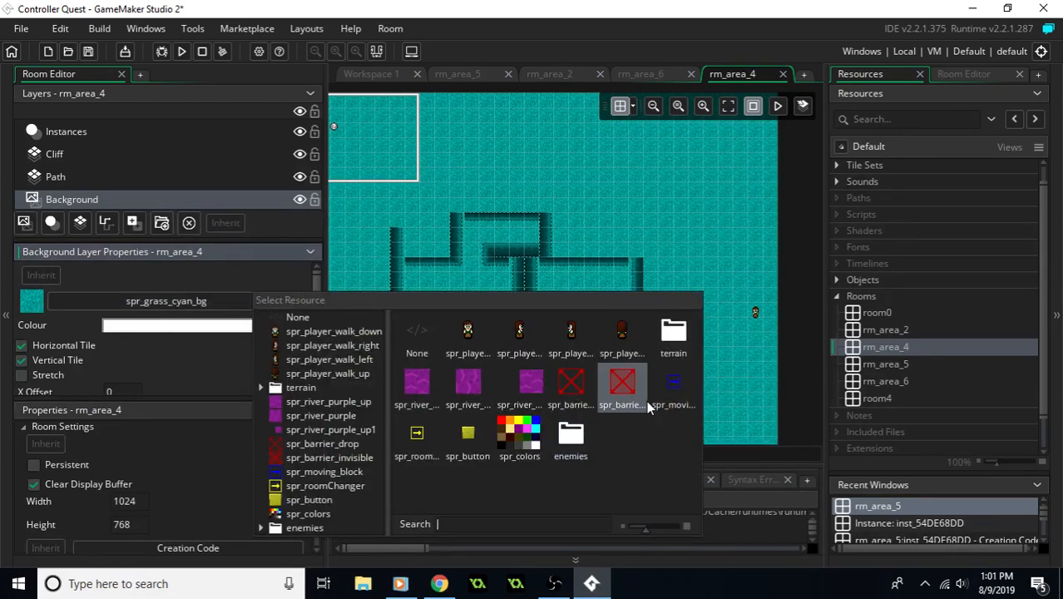
double_click(675, 337)
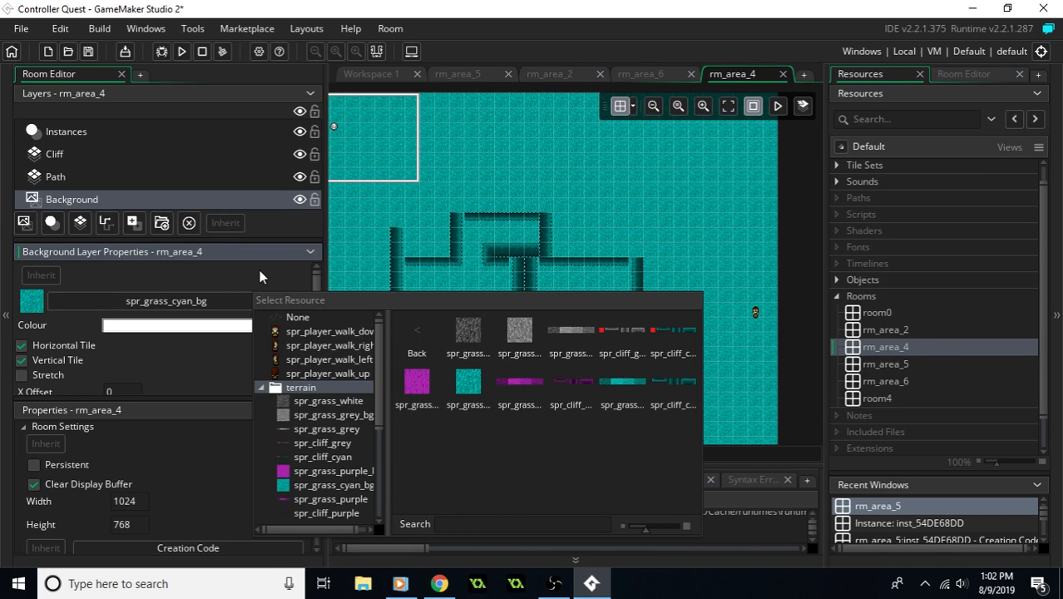
- Look through the project's tile sets and terrain sprites for a different background and cliff set
scroll(857, 200, "up", 1)
left_click(837, 166)
scroll(887, 252, "down", 3)
left_click(838, 281)
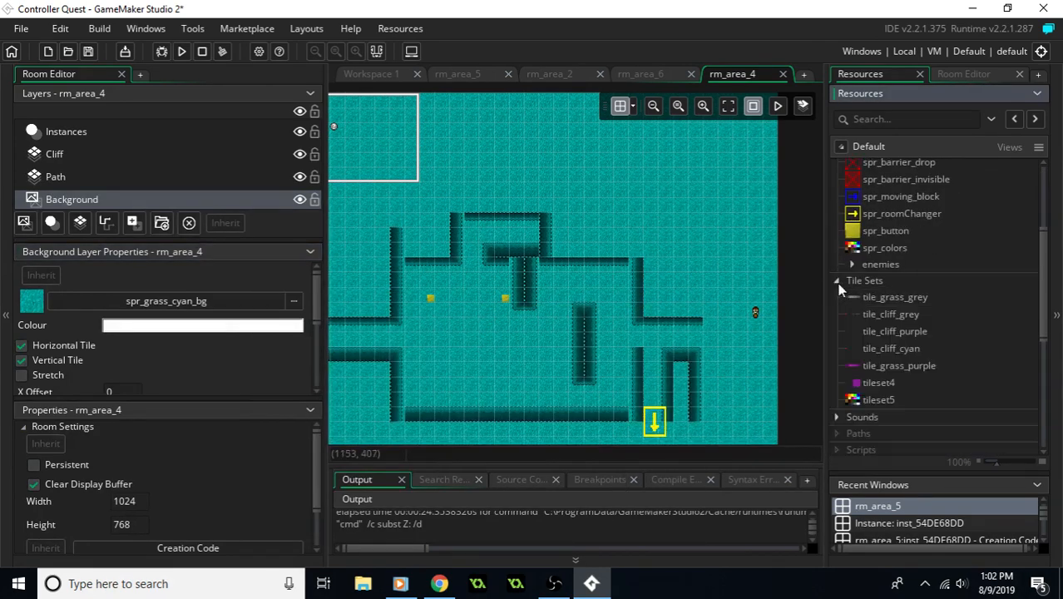
scroll(900, 309, "up", 4)
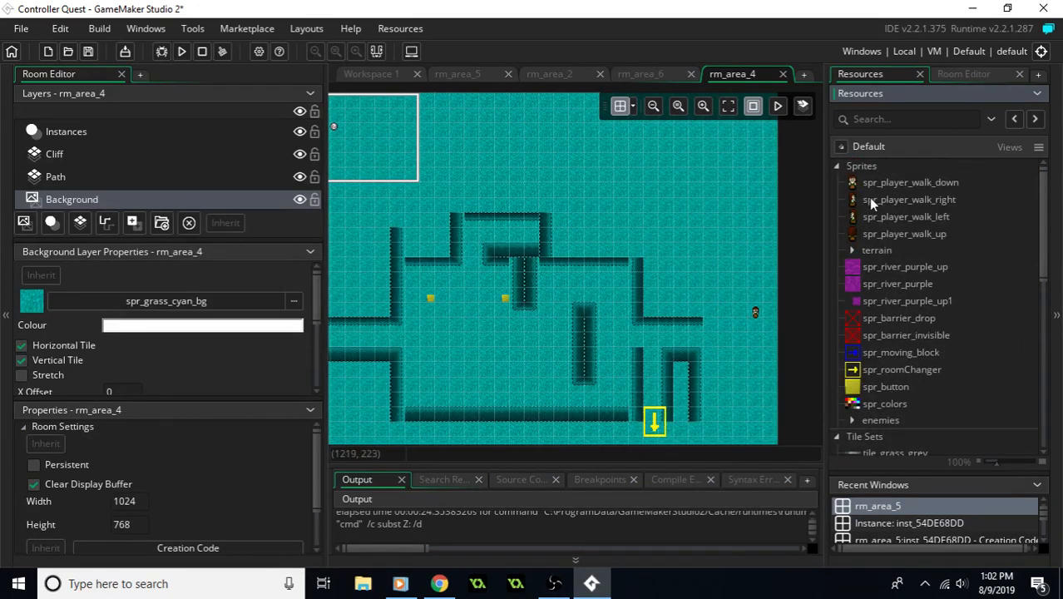
left_click(853, 251)
scroll(891, 262, "down", 3)
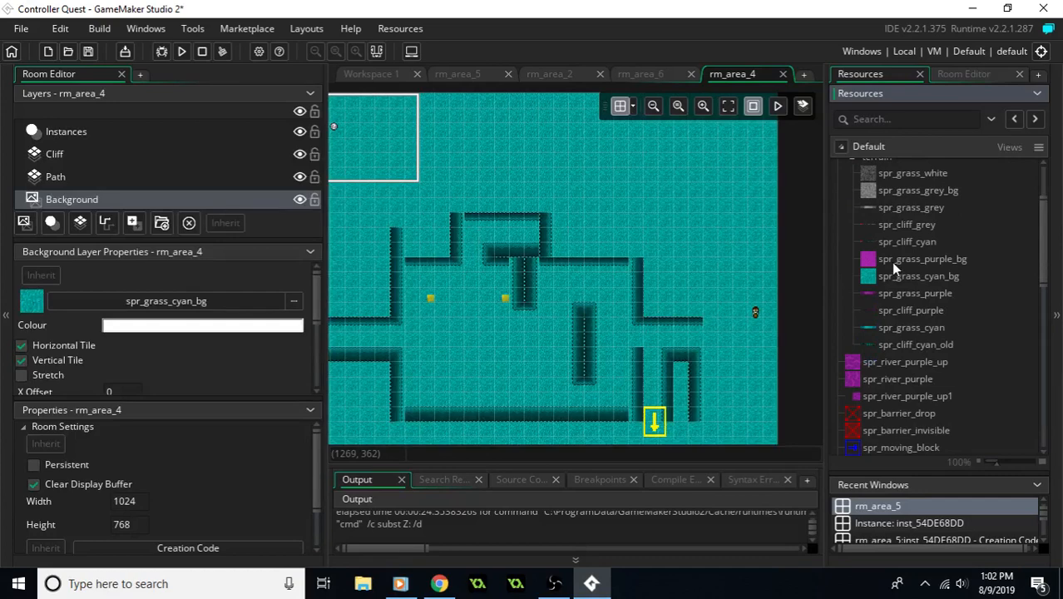
scroll(895, 266, "up", 3)
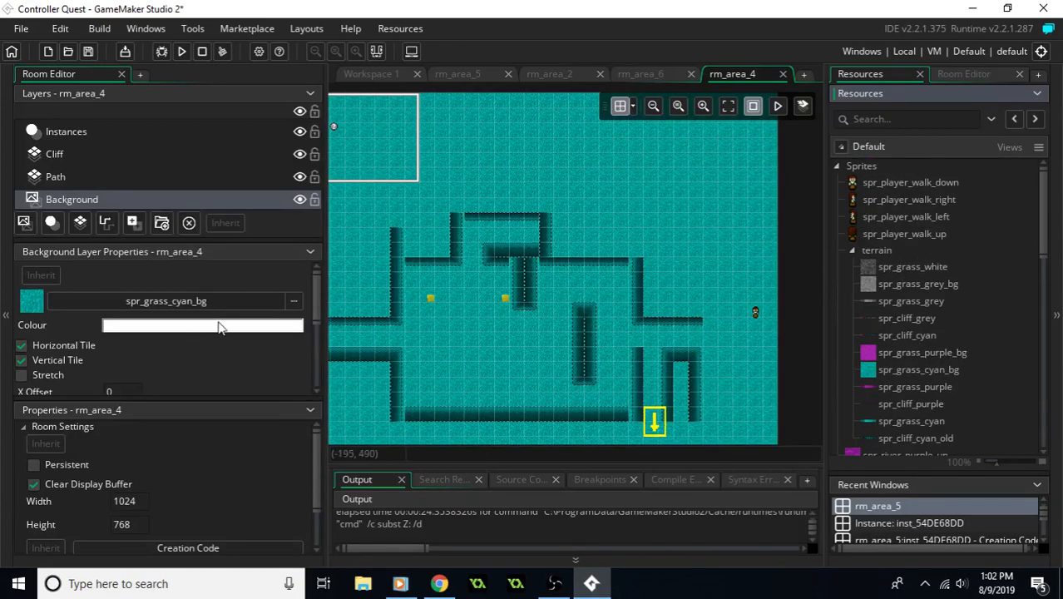
- Set the sprite of rm_area_4's Background layer to spr_cliff_cyan from the terrain group
left_click(293, 301)
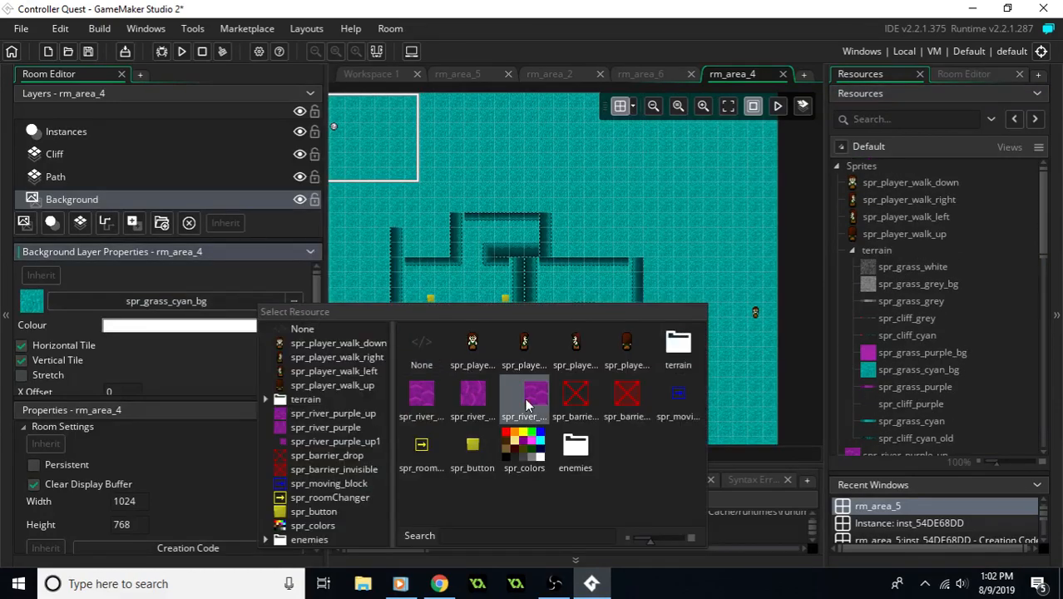
double_click(668, 354)
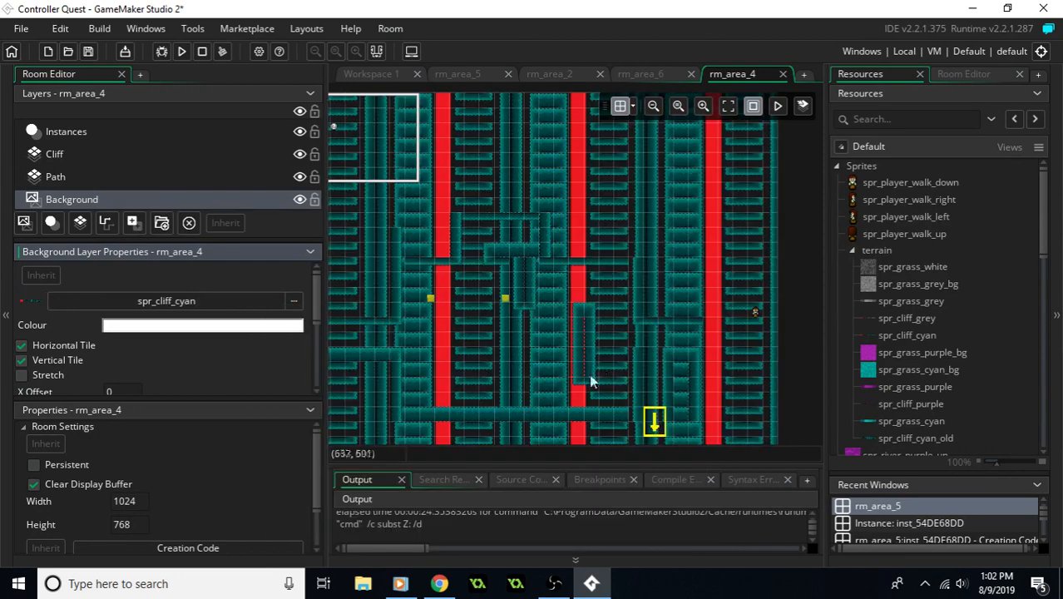
- Set the sprite of rm_area_4's Background layer to spr_grass_grey_bg from the terrain group
left_click(295, 303)
double_click(683, 340)
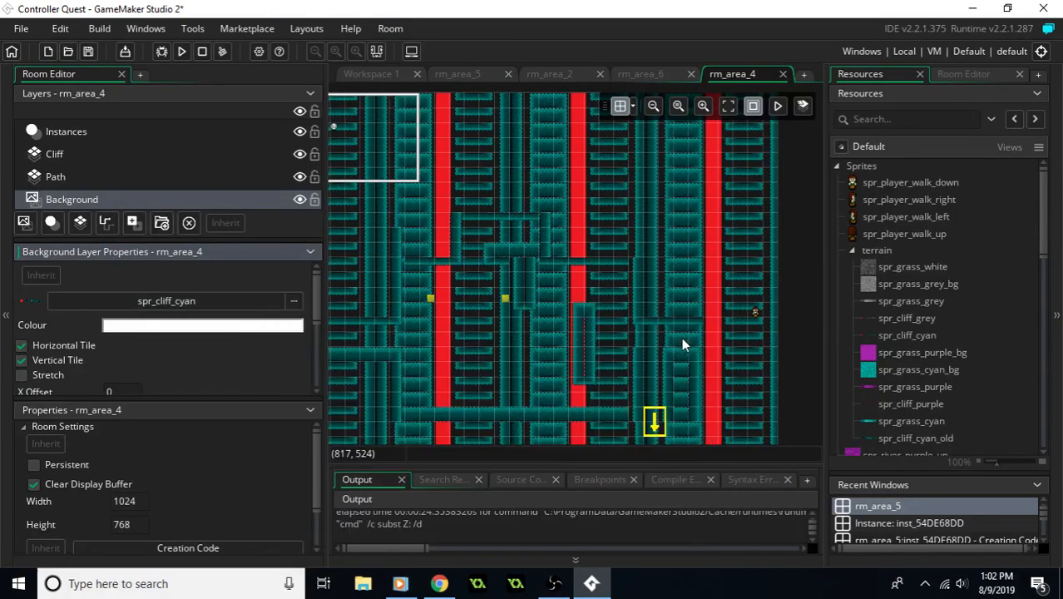
left_click(294, 301)
double_click(683, 345)
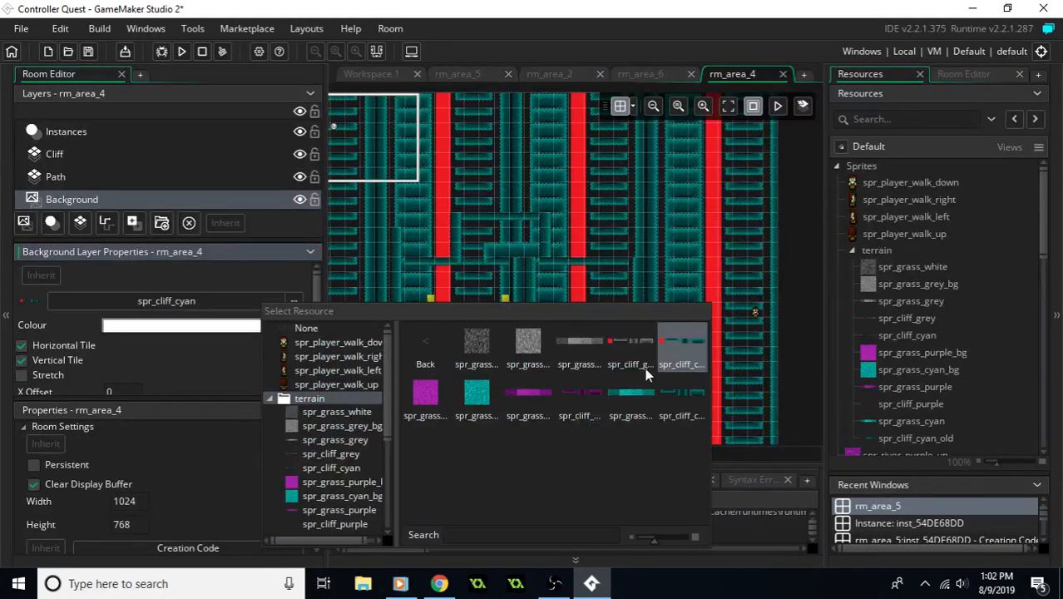
left_click(526, 349)
middle_click_drag(529, 321, 581, 331)
- Change the tile set of rm_area_4's Cliff layer to tile_cliff_purple
left_click(133, 178)
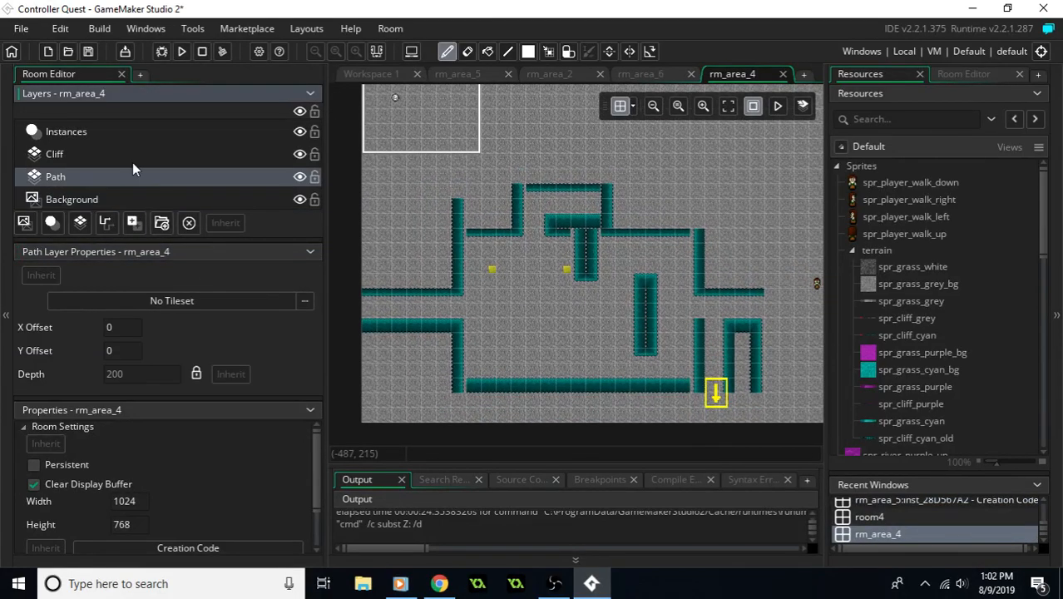
left_click(131, 158)
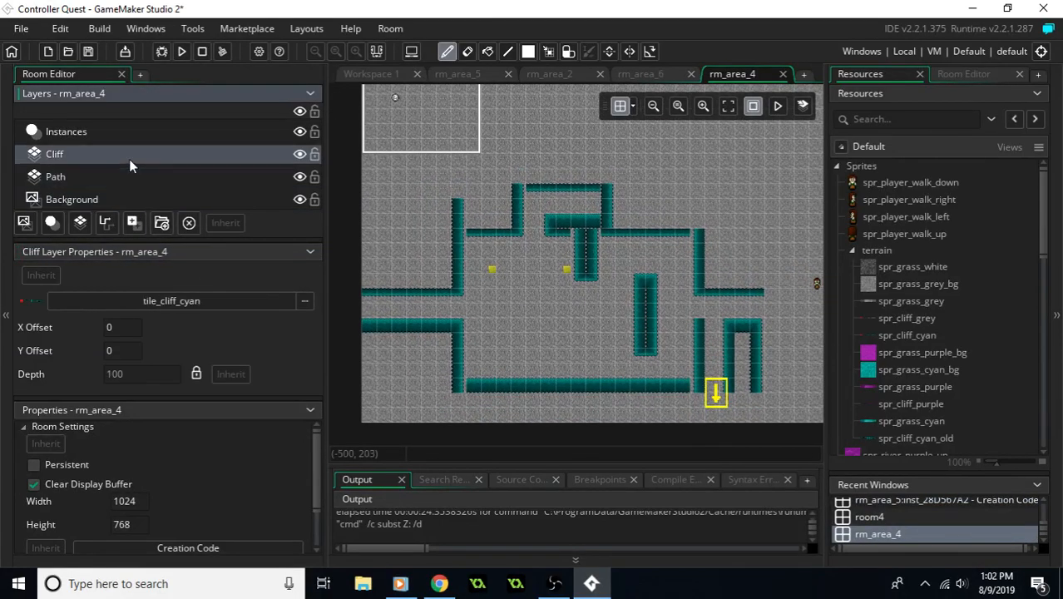
left_click(249, 299)
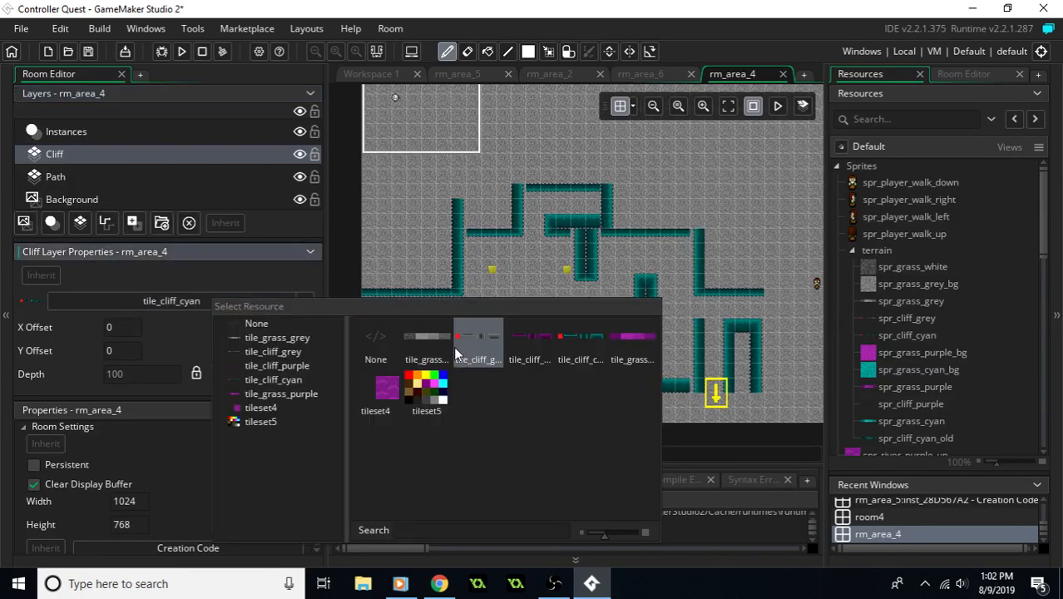
left_click(516, 341)
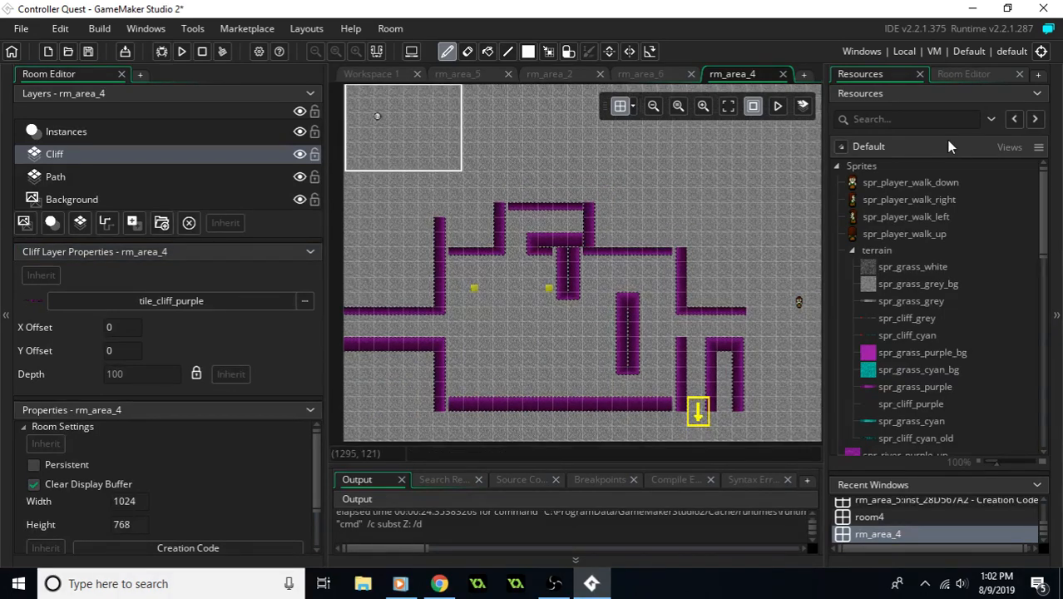
- On the Instances layer, move obj_player slightly up near the room's east edge, to (976, 432)
left_click(964, 74)
middle_click_drag(720, 245, 703, 268)
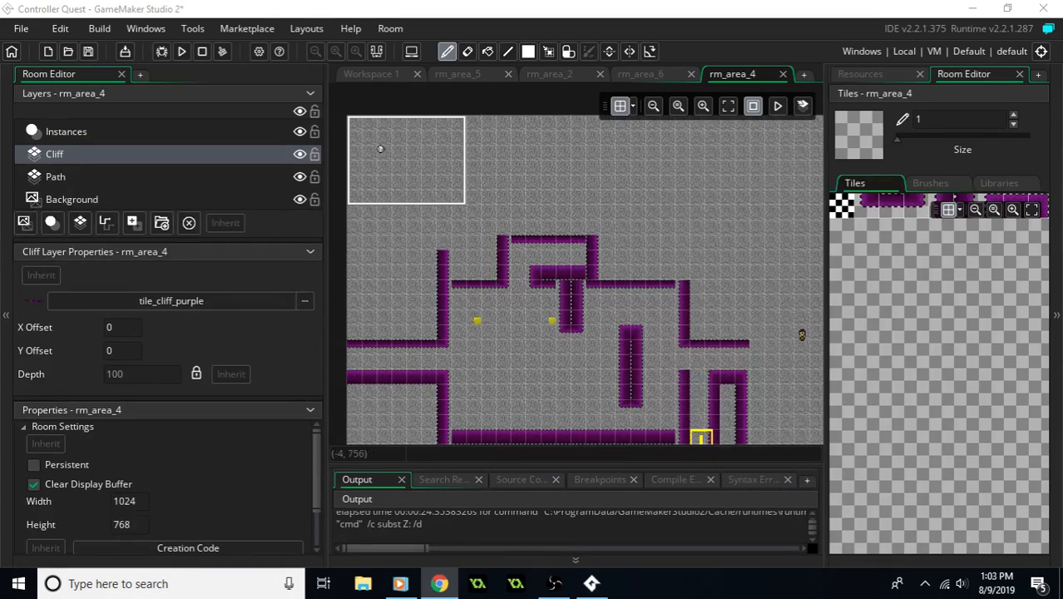
middle_click_drag(669, 341, 688, 362)
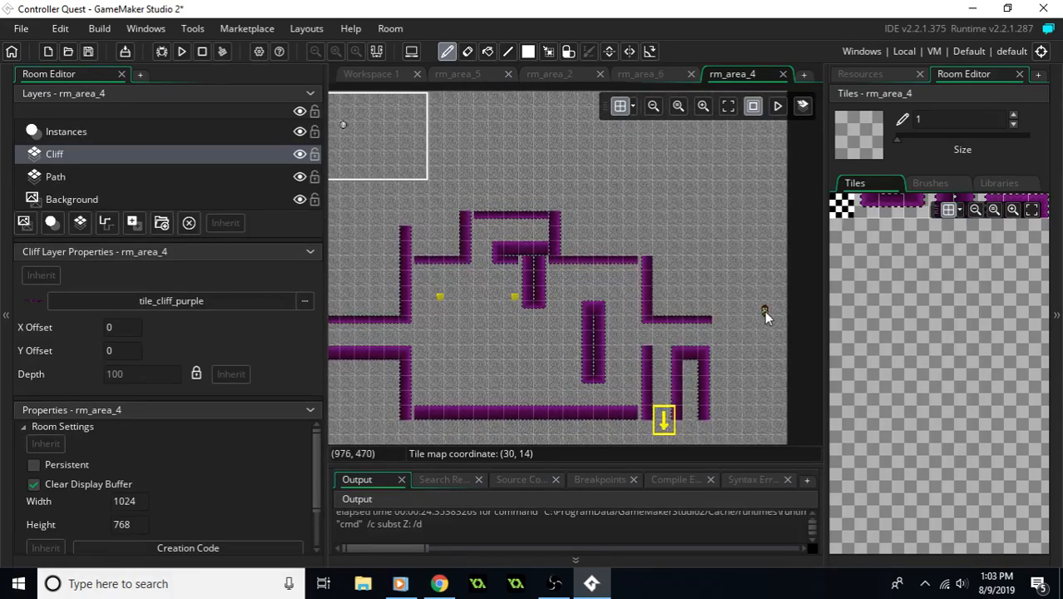
middle_click_drag(748, 324, 700, 326)
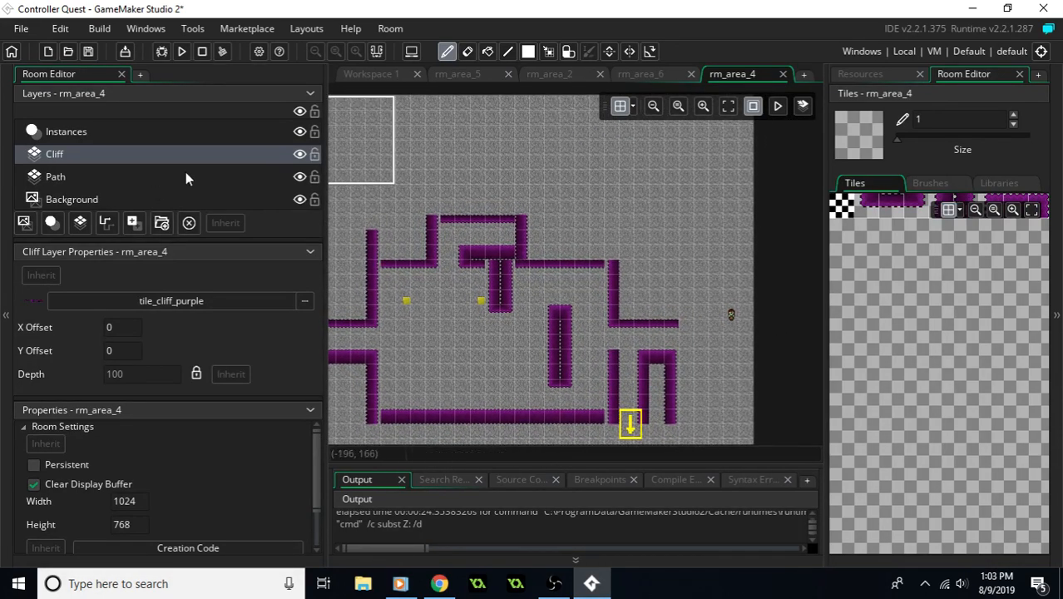
left_click(101, 133)
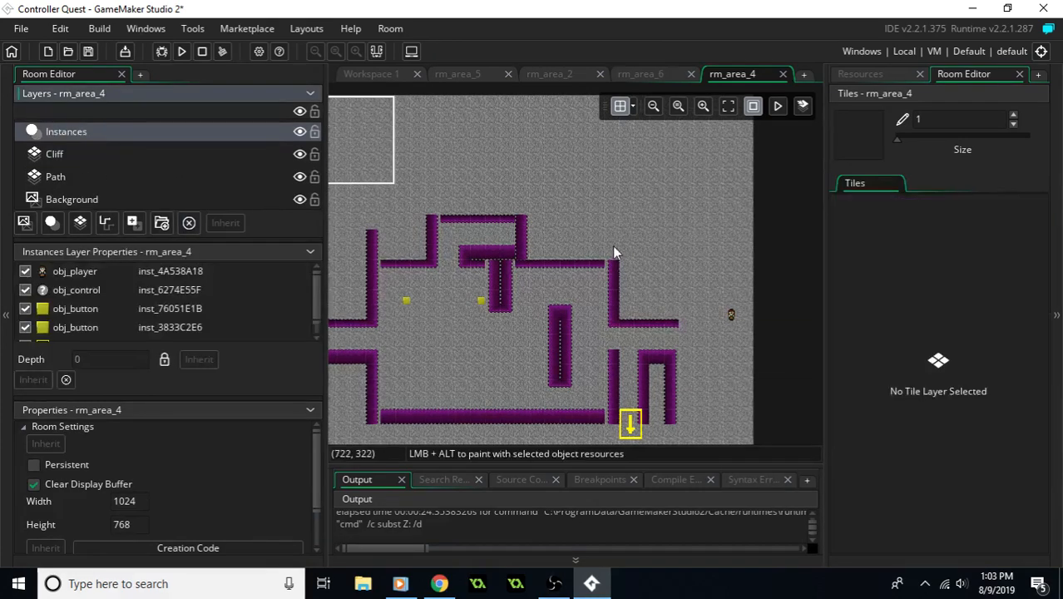
left_click(732, 311)
left_click_drag(736, 306, 733, 292)
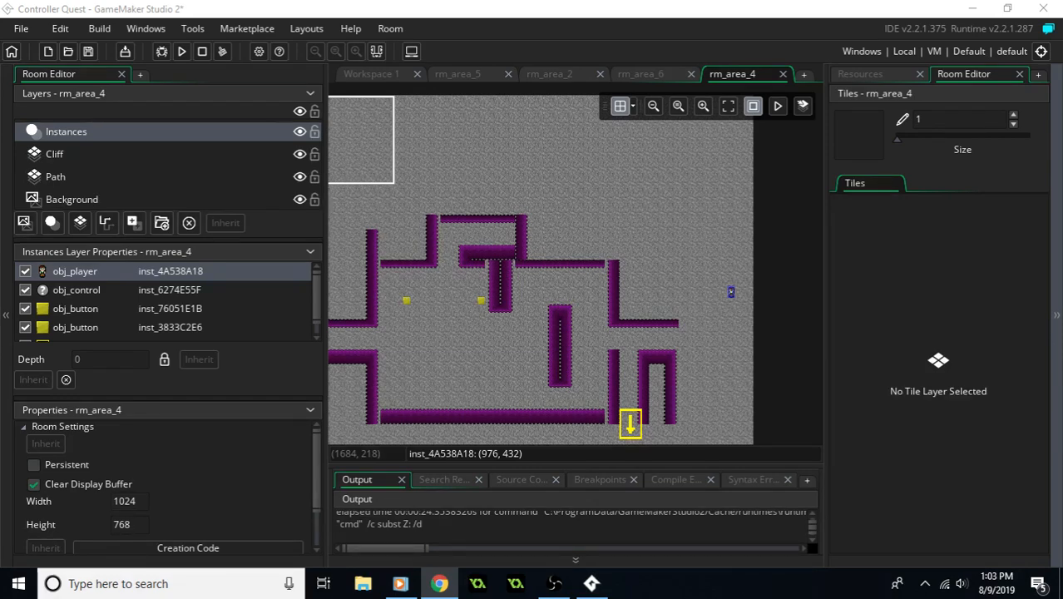
- Move the down-pointing obj_roomChanger from the south exit to the room's east edge at (1024, 352)
middle_click_drag(703, 369, 654, 302)
left_click(583, 372)
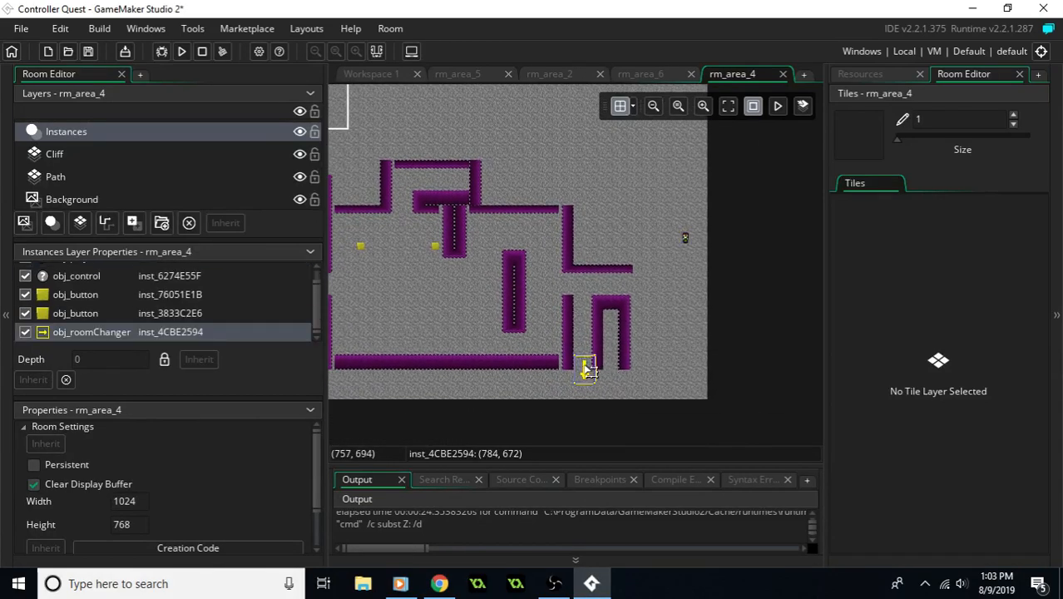
left_click_drag(585, 375, 699, 223)
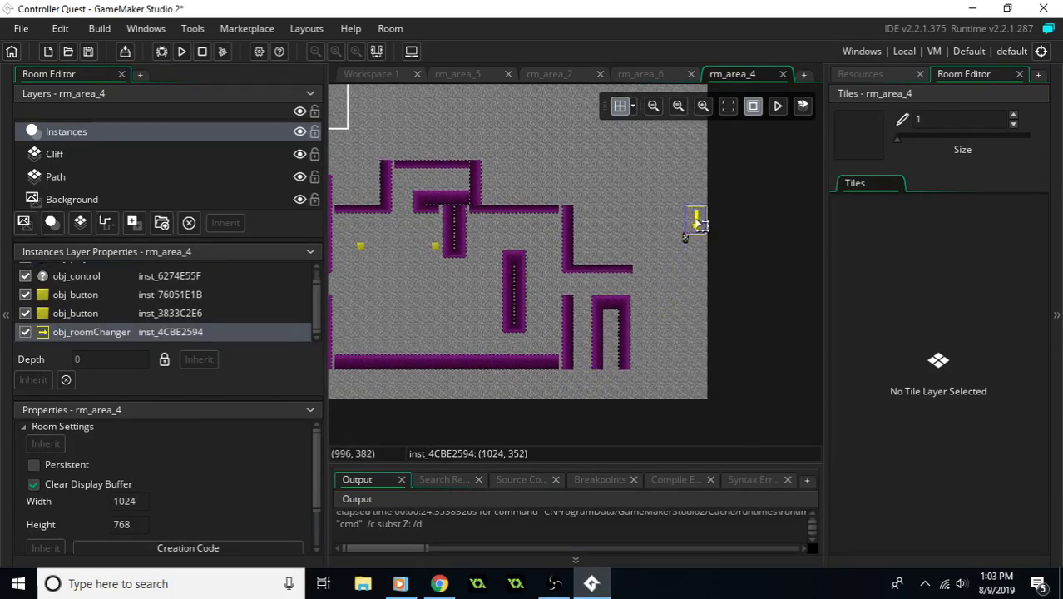
- Give the moved obj_roomChanger the creation code room_target = rm_area_5; then save the project and close the code
double_click(697, 223)
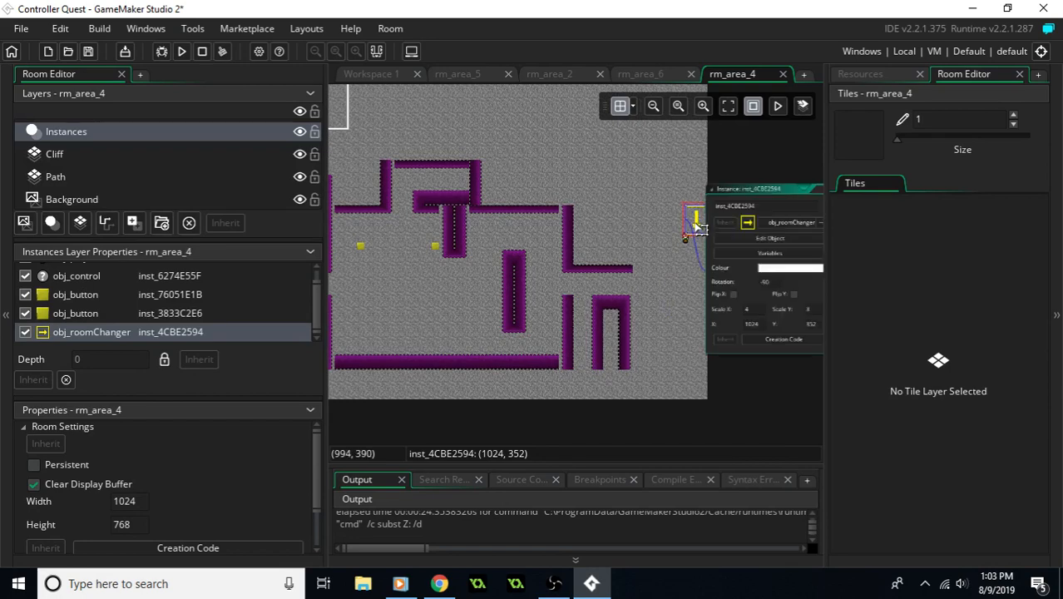
left_click(758, 341)
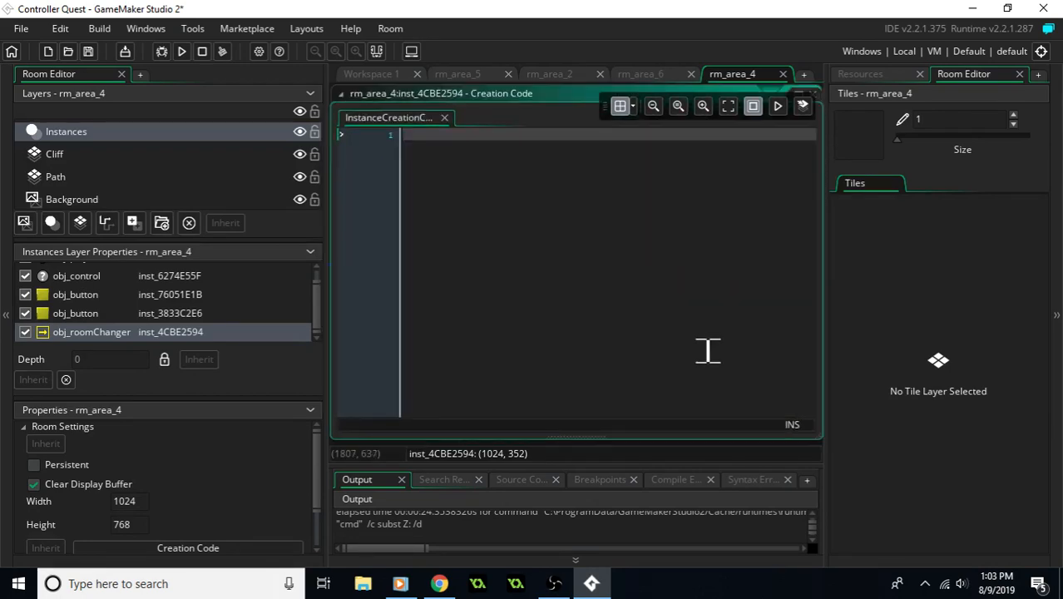
type("room_target = rm_area_6;")
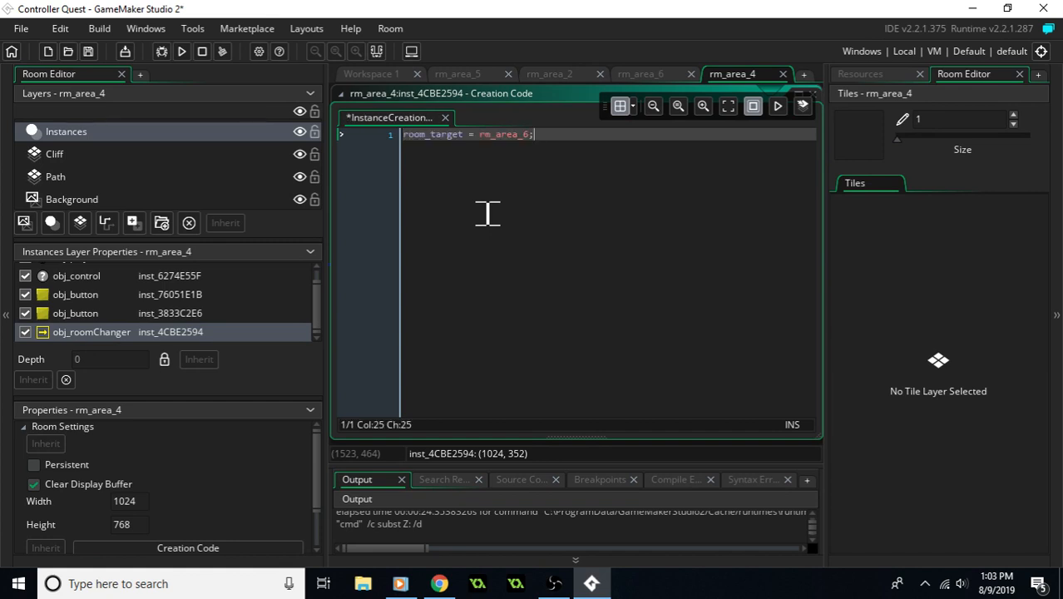
left_click_drag(532, 139, 525, 138)
type("5")
left_click(576, 150)
key("ctrl+s")
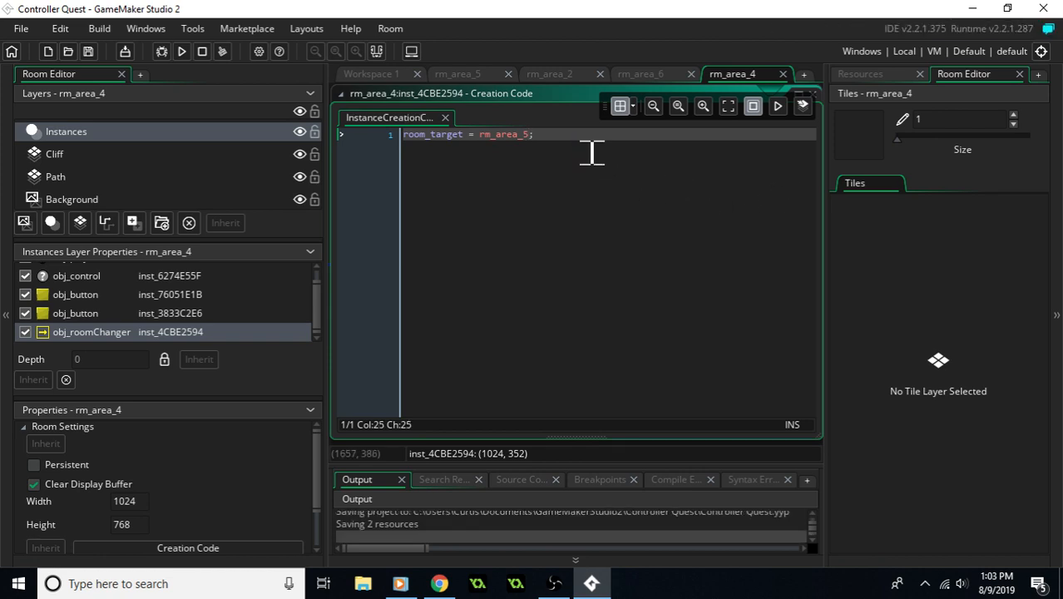
left_click(813, 93)
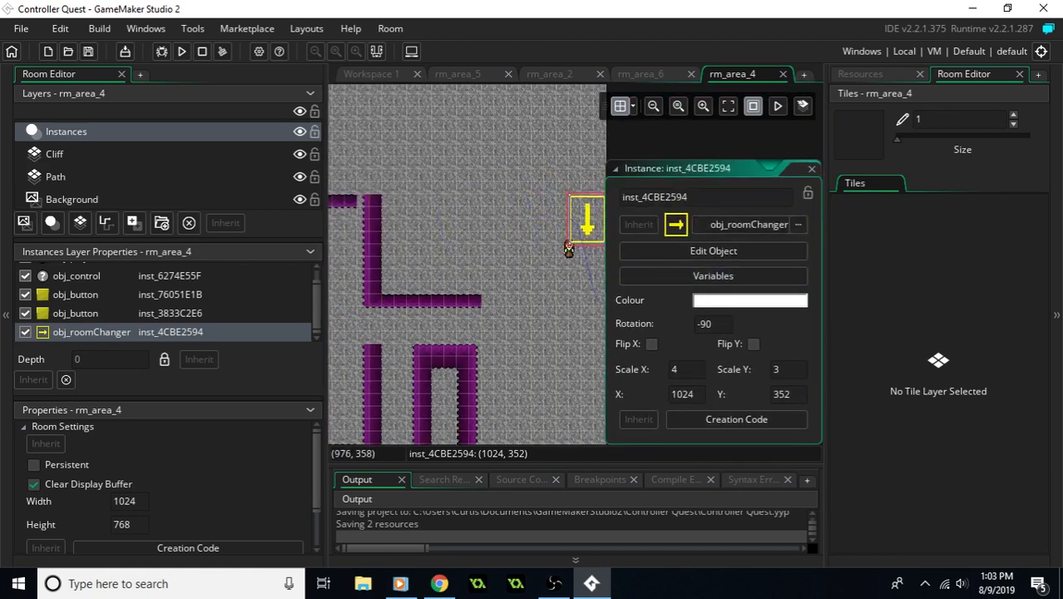
- Set the rotation of the east-edge obj_roomChanger to 0 so that it points right
mouse_move(562, 193)
left_mouse_down()
mouse_move(531, 201)
mouse_move(551, 194)
left_mouse_up()
left_click(701, 324)
left_click_drag(699, 328, 770, 329)
type("0")
key("Return")
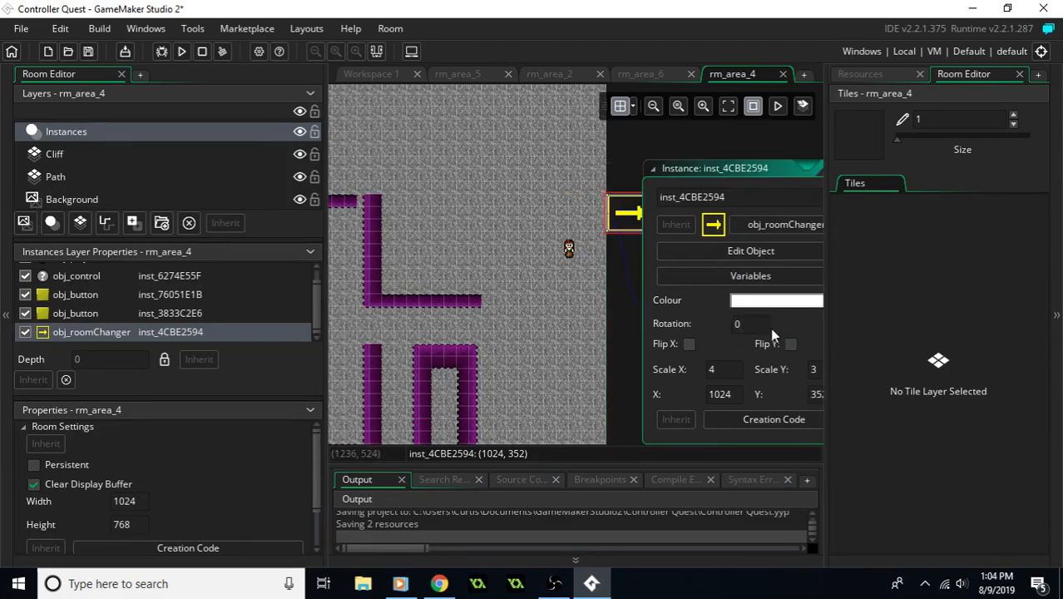
- Move obj_player farther west and place the right-pointing obj_roomChanger at X 928, Y 400 on the east edge
left_click_drag(635, 215, 581, 333)
left_click_drag(569, 245, 462, 252)
left_click_drag(574, 337, 554, 254)
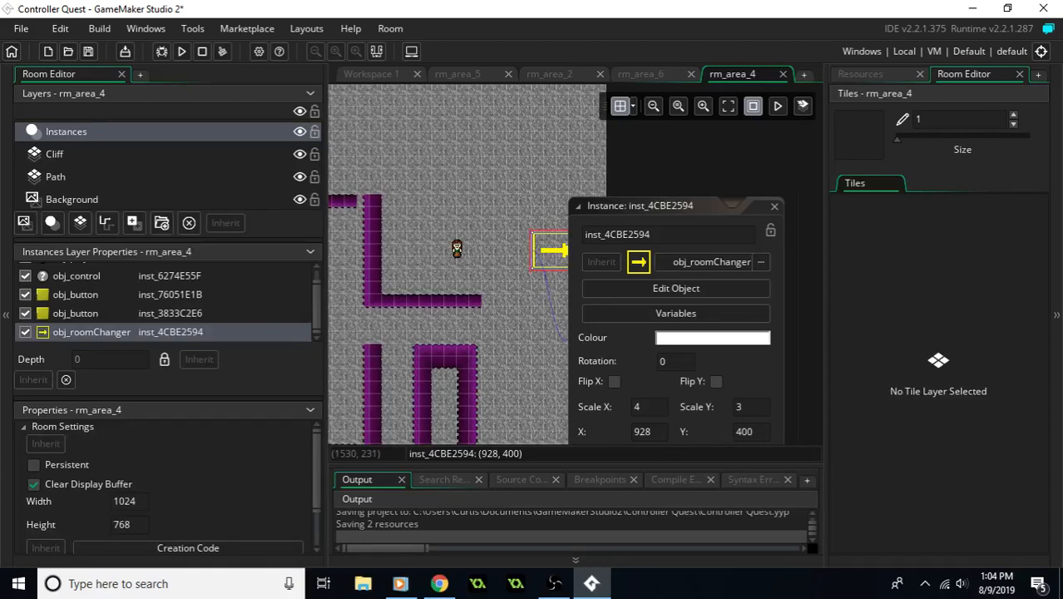
- Run the game, walk left from rm_area_5 into rm_area_4 and right again to test the room changers, and close the game
left_click(181, 51)
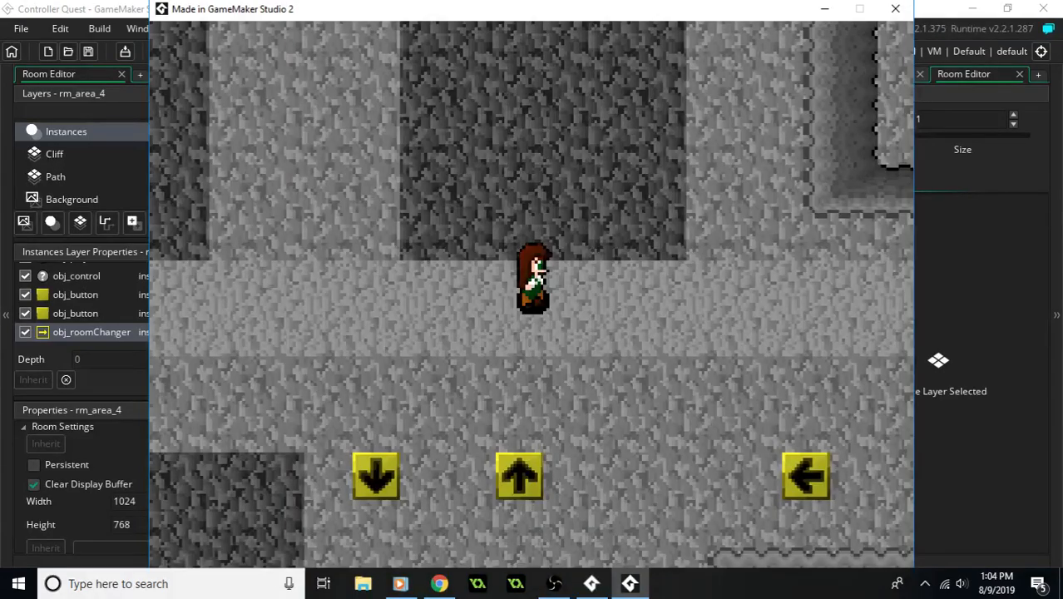
key("Left")
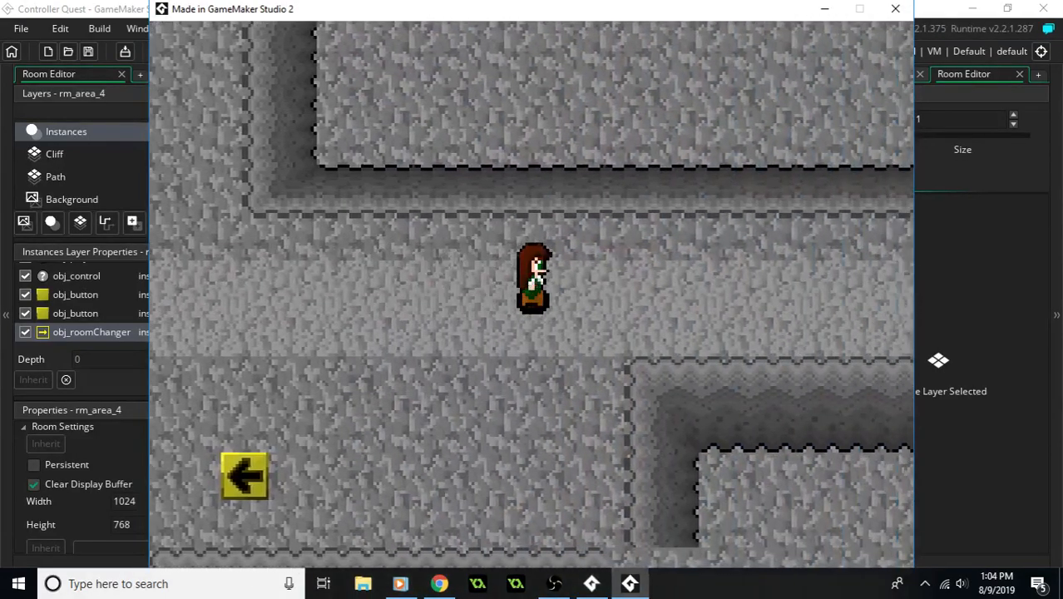
key("Right")
key("Left")
key("Left")
key("Left")
key("Left")
key("Right")
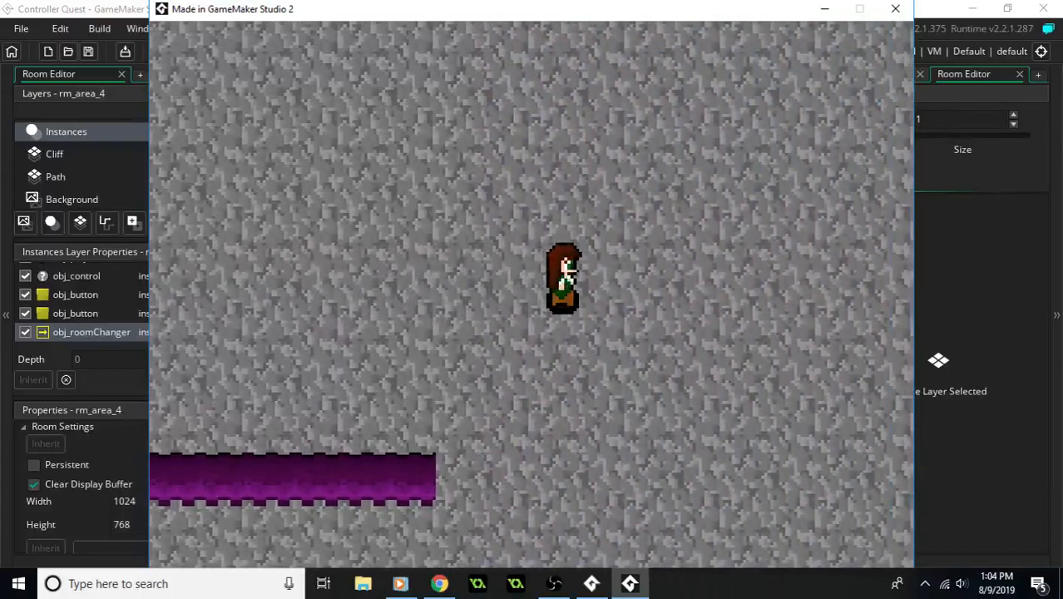
key("Right")
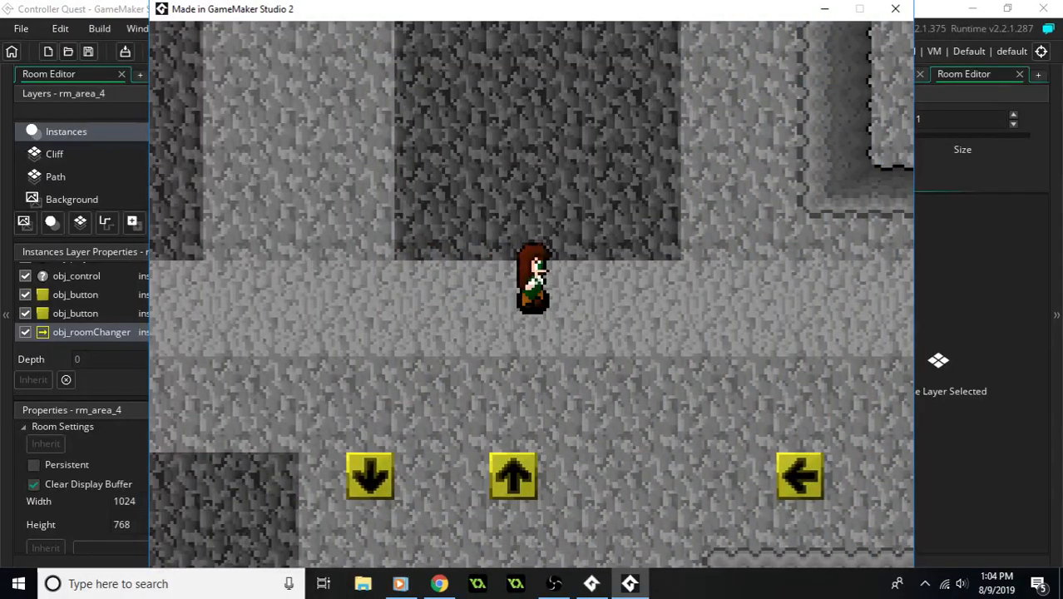
left_click(895, 8)
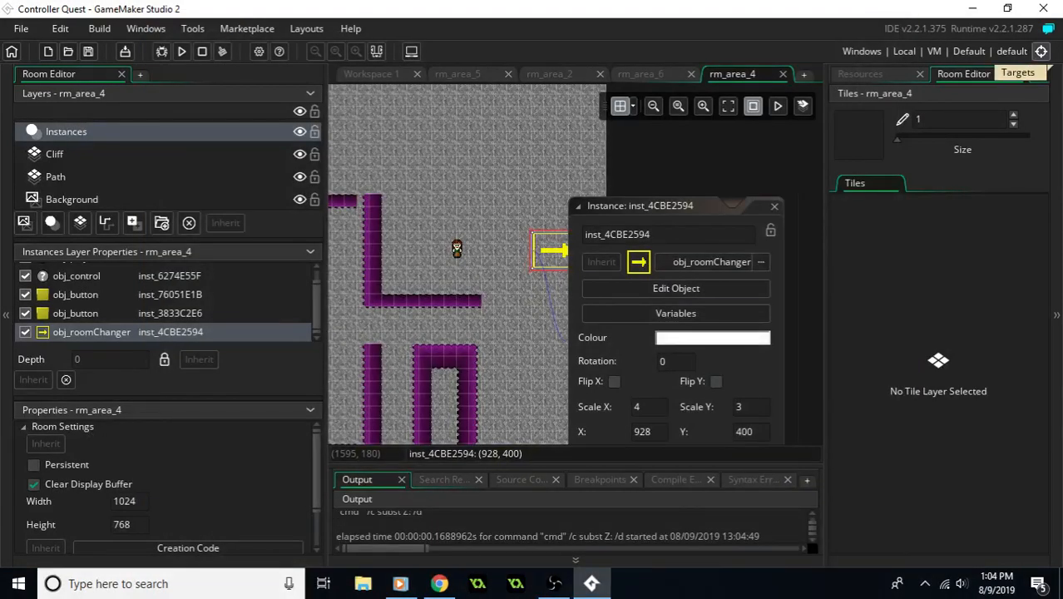
- Close the rm_area_4 room, view rm_area_2's layout, and look through the project's resources and tile sets
key("alt+Tab")
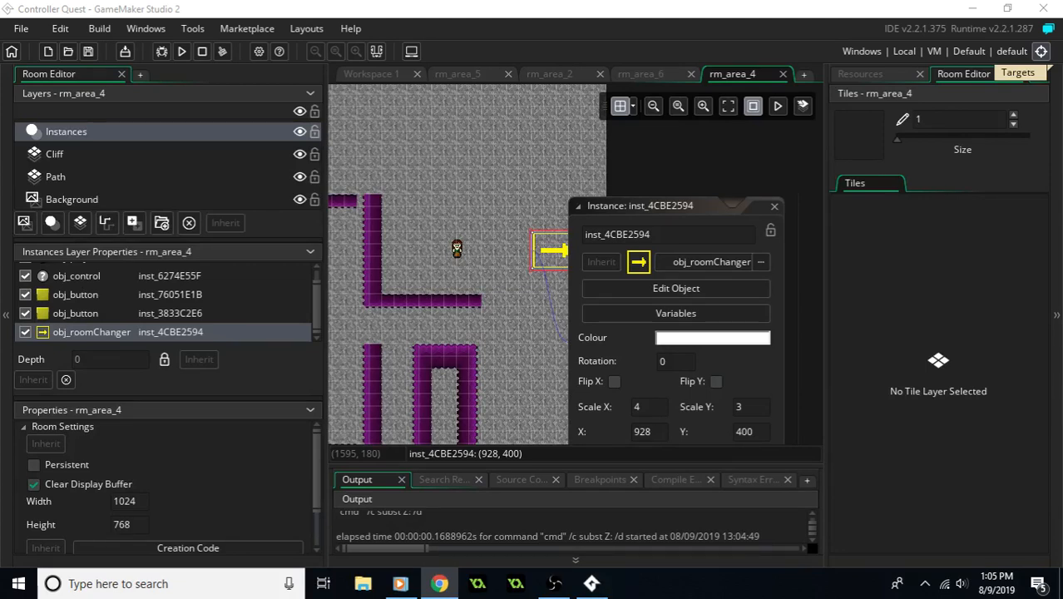
left_click(782, 75)
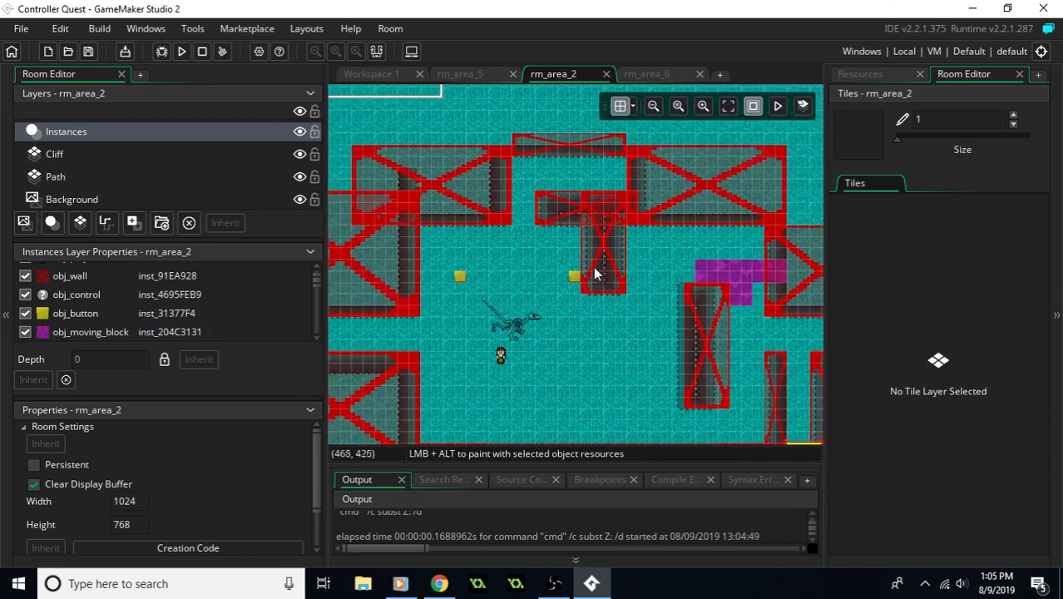
middle_click_drag(596, 275, 617, 233)
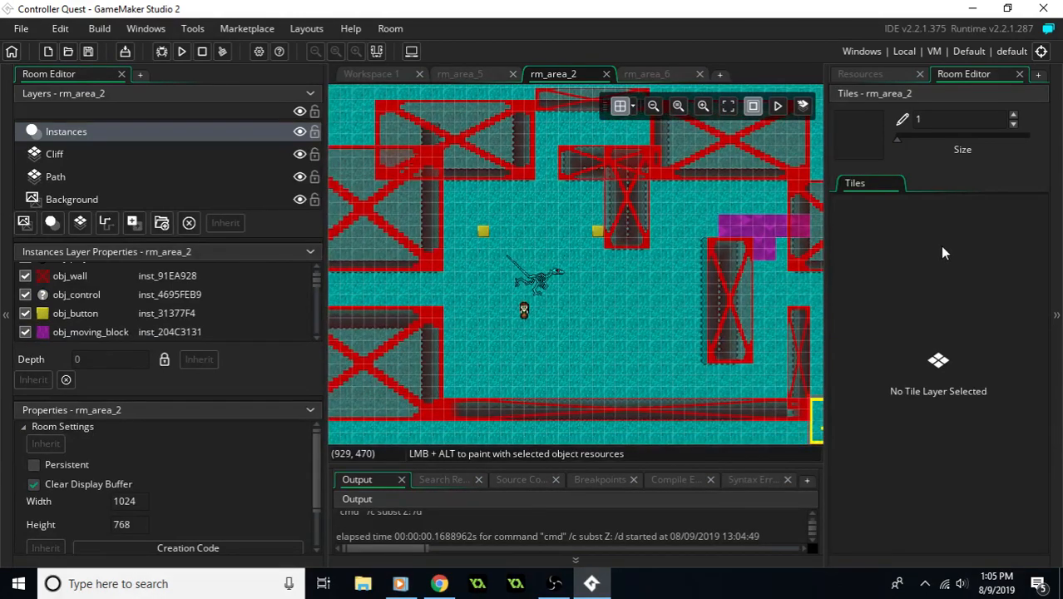
left_click(870, 74)
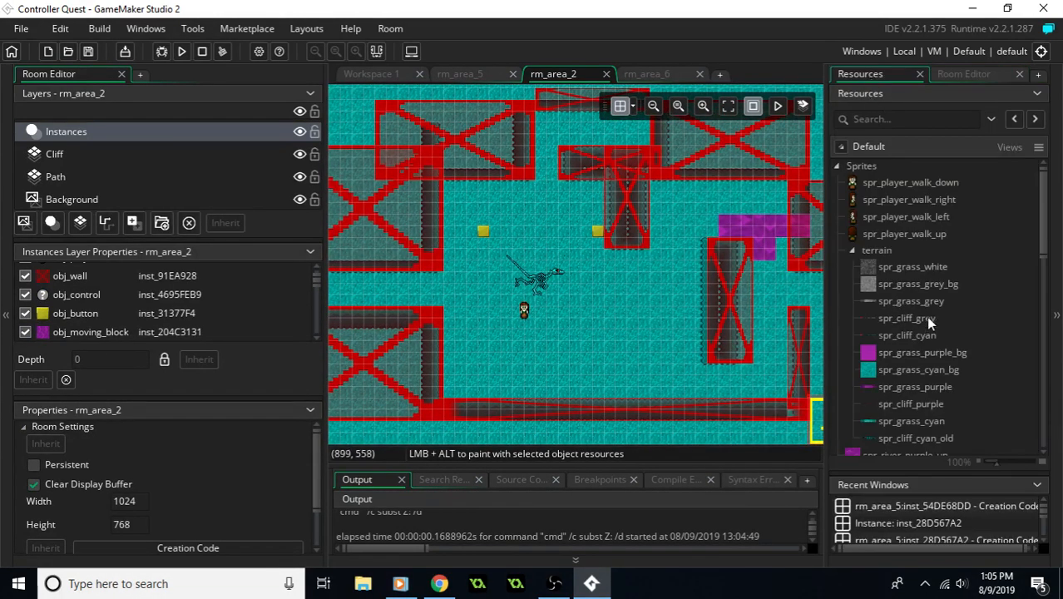
scroll(930, 323, "down", 10)
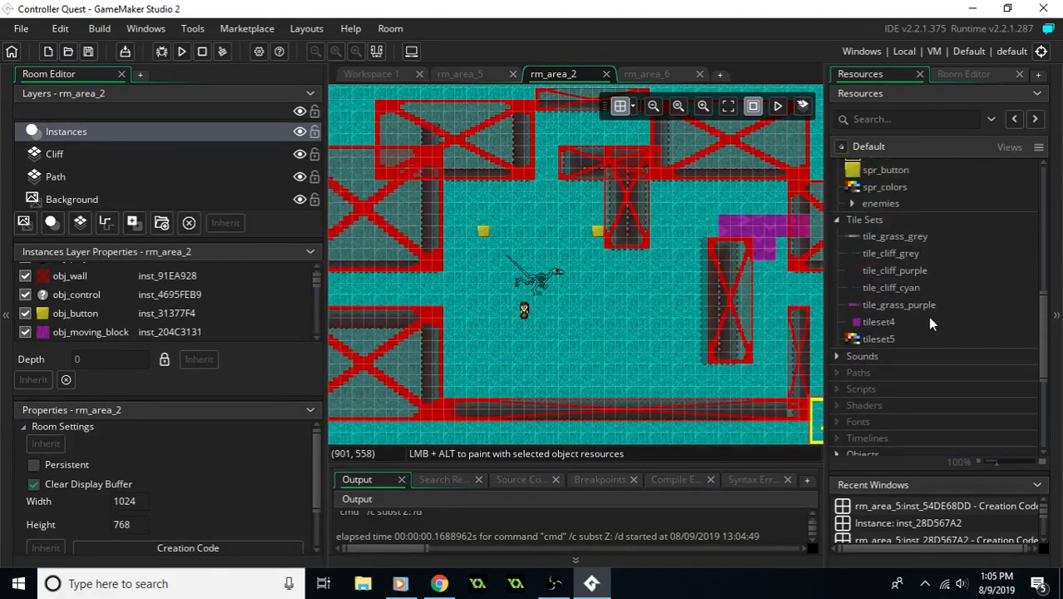
scroll(909, 249, "down", 2)
scroll(906, 239, "up", 2)
- View the image opened from the browser, dismiss the Norton notification, and switch back to GameMaker Studio 2
key("alt+Tab")
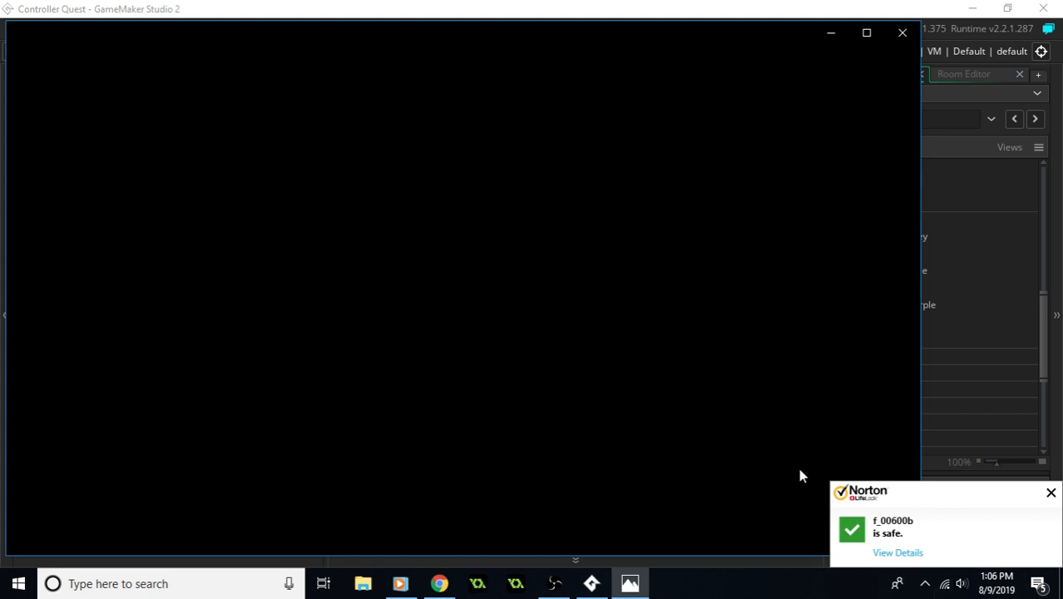
left_click(1050, 493)
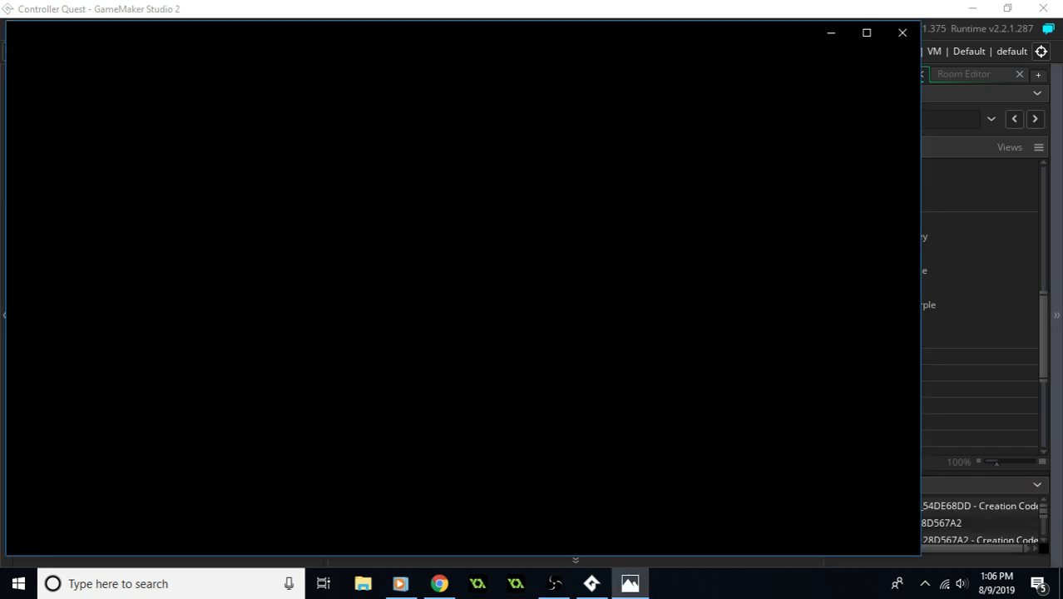
left_click(439, 583)
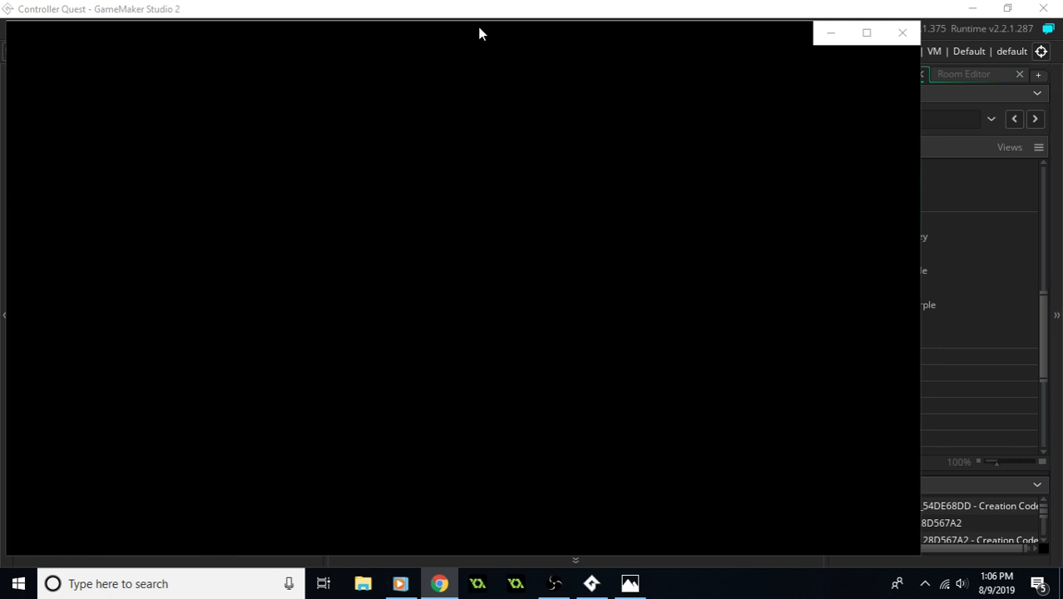
left_click_drag(468, 40, 518, 42)
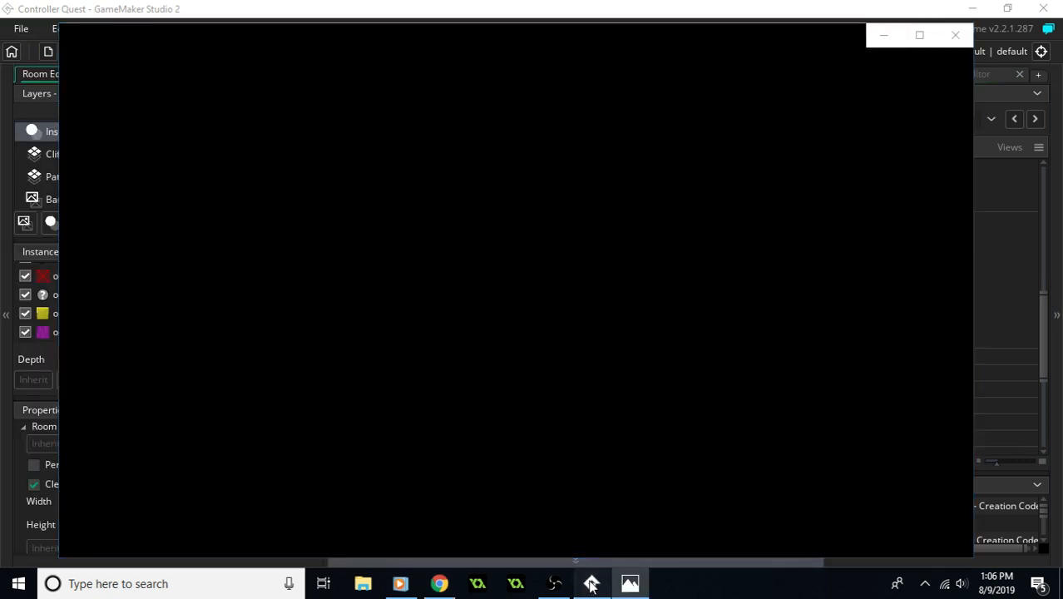
left_click(591, 583)
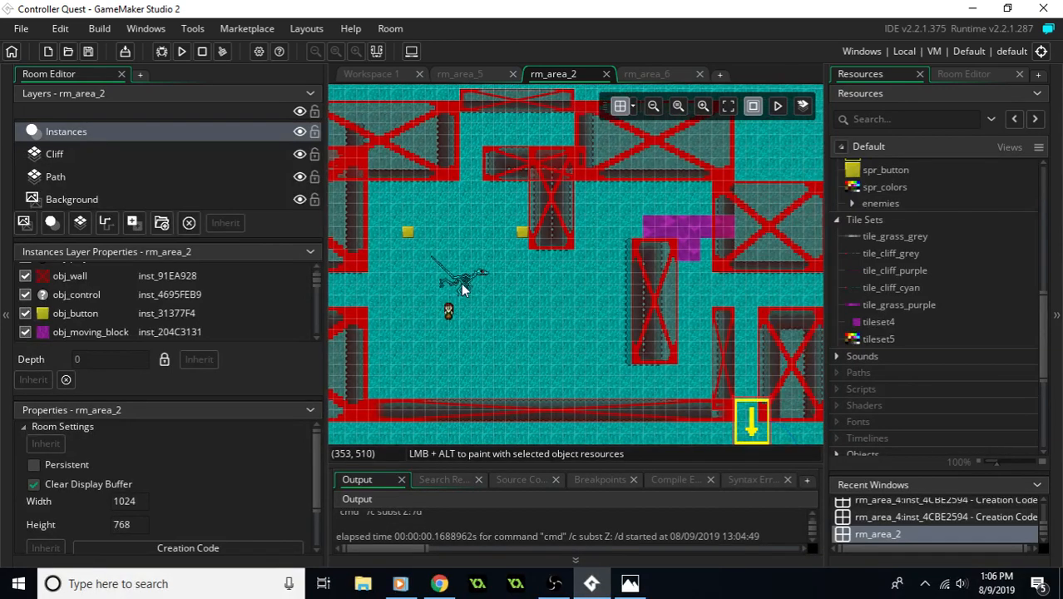
- Move the obj_deBonez skeleton in rm_area_2 south of the bottom wall to X 352, Y 768
left_click(461, 283)
left_click_drag(491, 247, 512, 391)
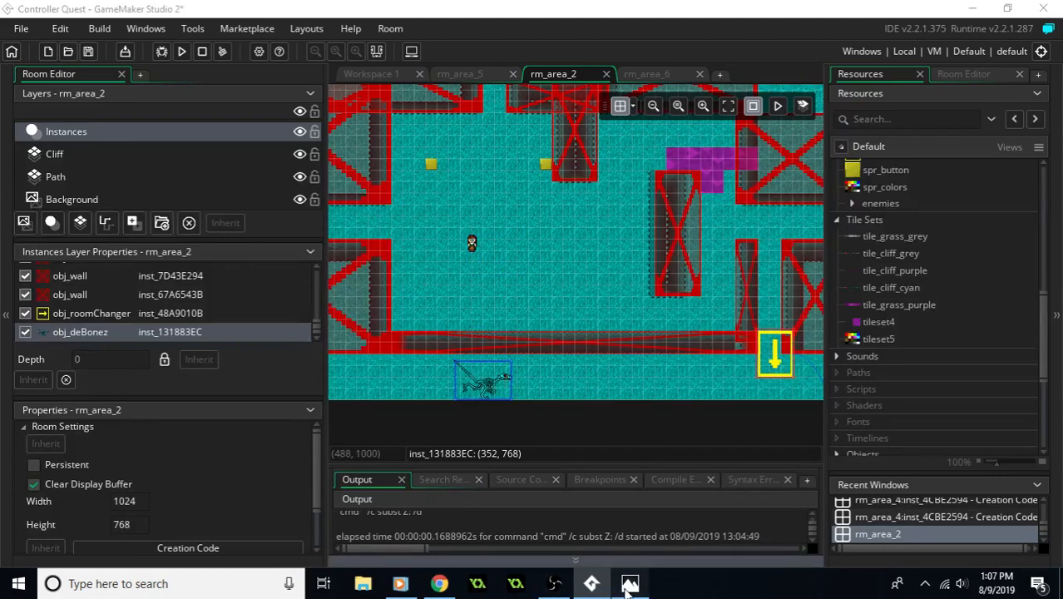
- View the hand-drawn map area2 (1).JPG in Photos, dismiss the Norton notification, and move the image out of the way
left_click(630, 583)
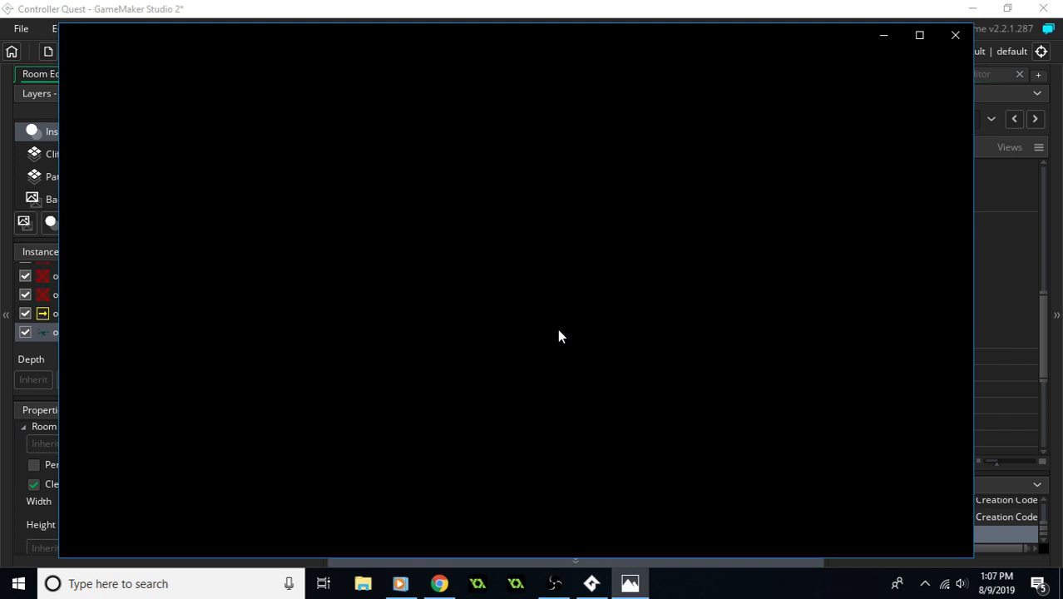
mouse_move(439, 584)
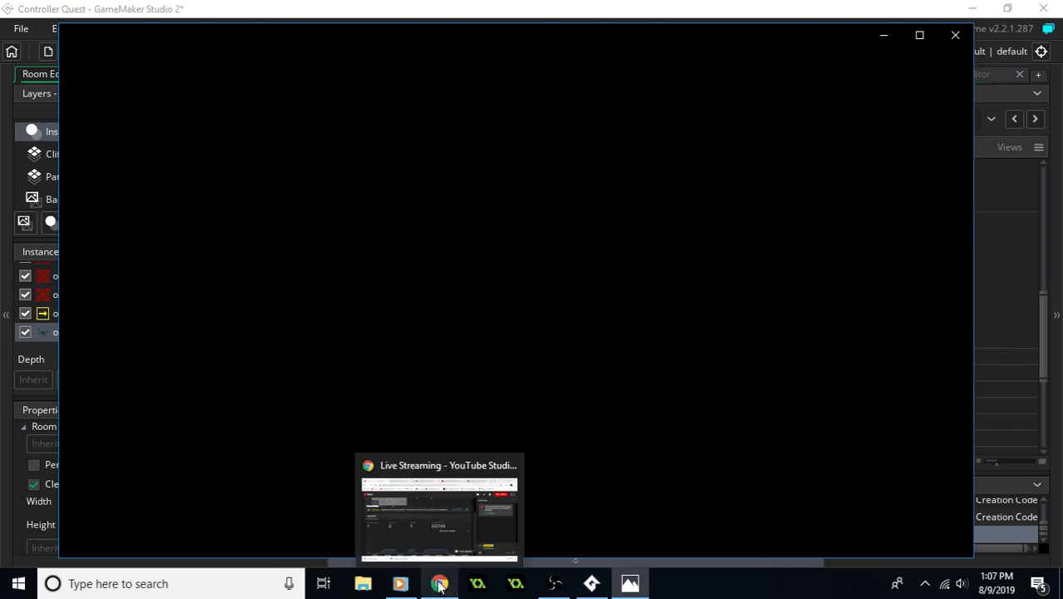
mouse_move(586, 586)
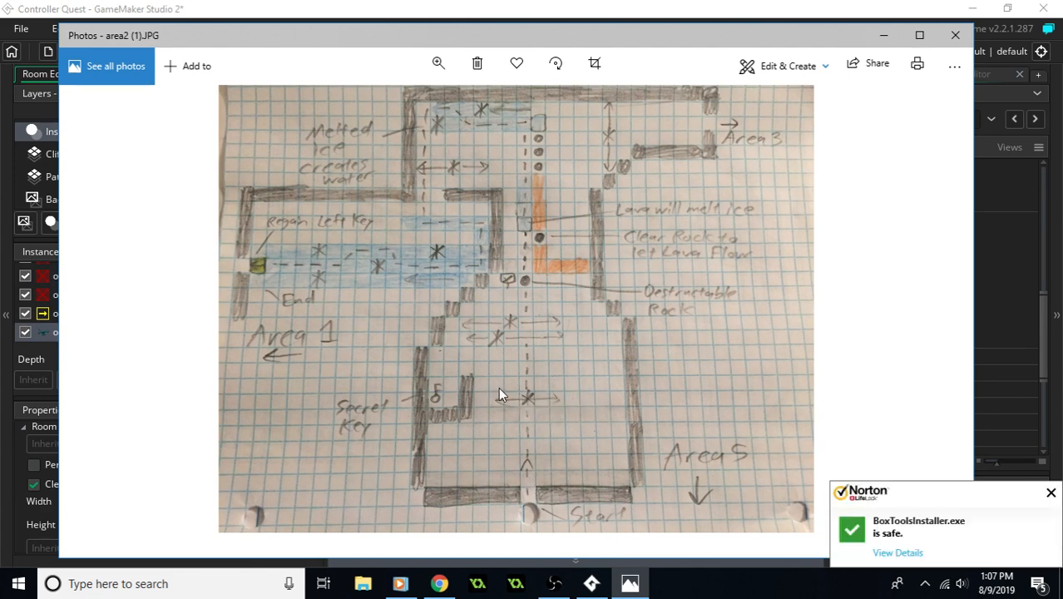
left_click(1051, 493)
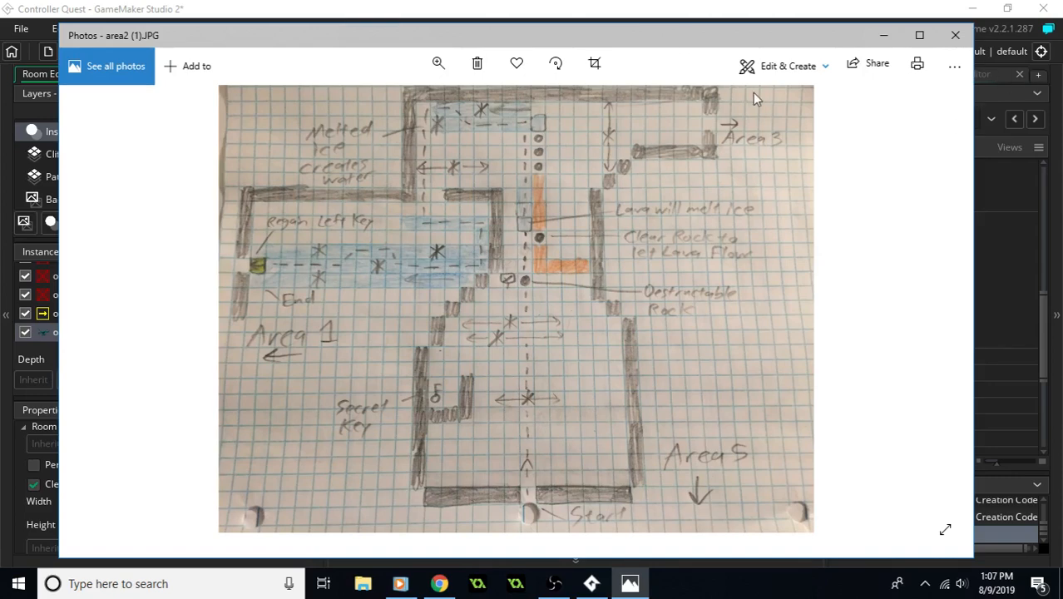
left_click_drag(660, 31, 1062, 181)
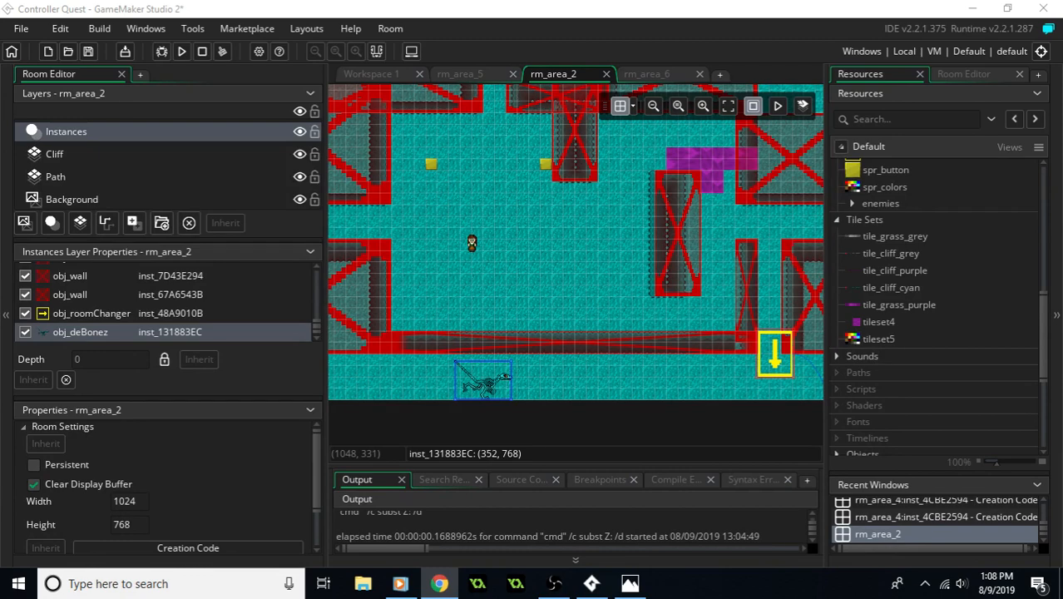
- Compare rm_area_2's walls, buttons and river with the sketch, and find the project's room list
middle_click_drag(606, 238, 615, 220)
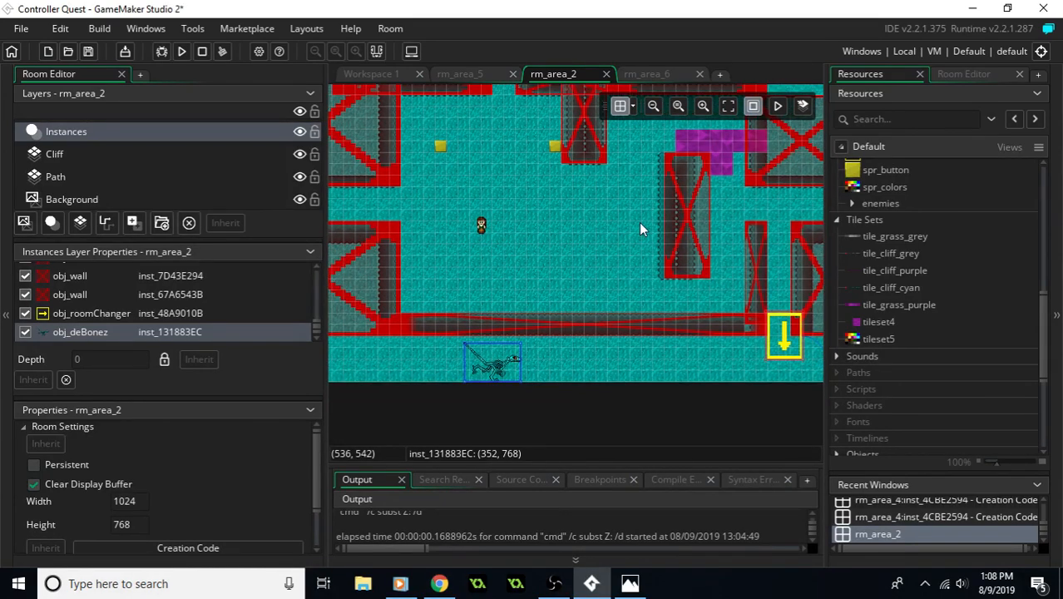
middle_click_drag(793, 248, 742, 231)
scroll(939, 260, "up", 3)
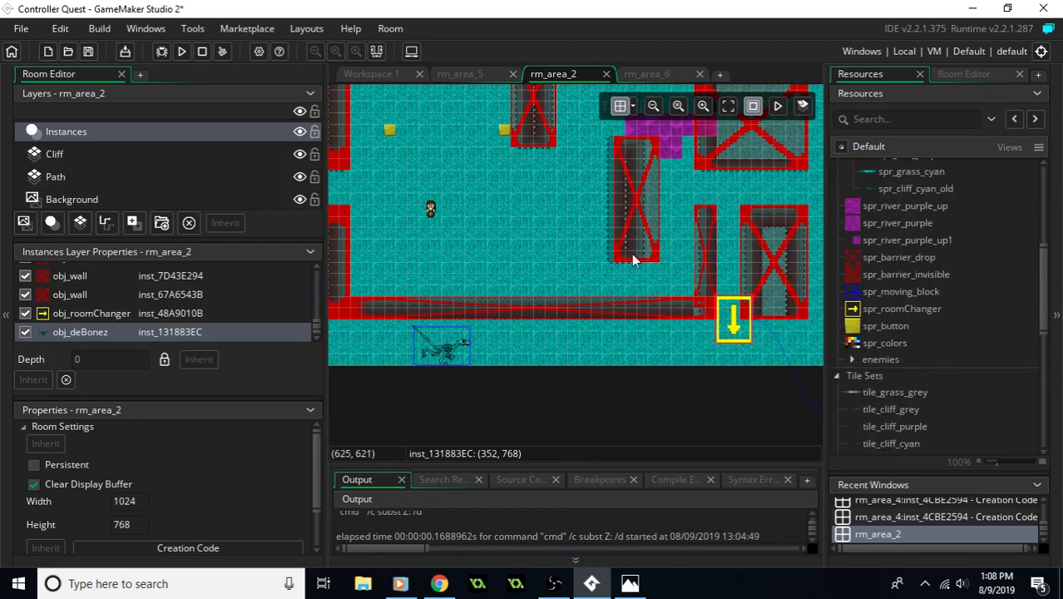
scroll(655, 277, "up", 5)
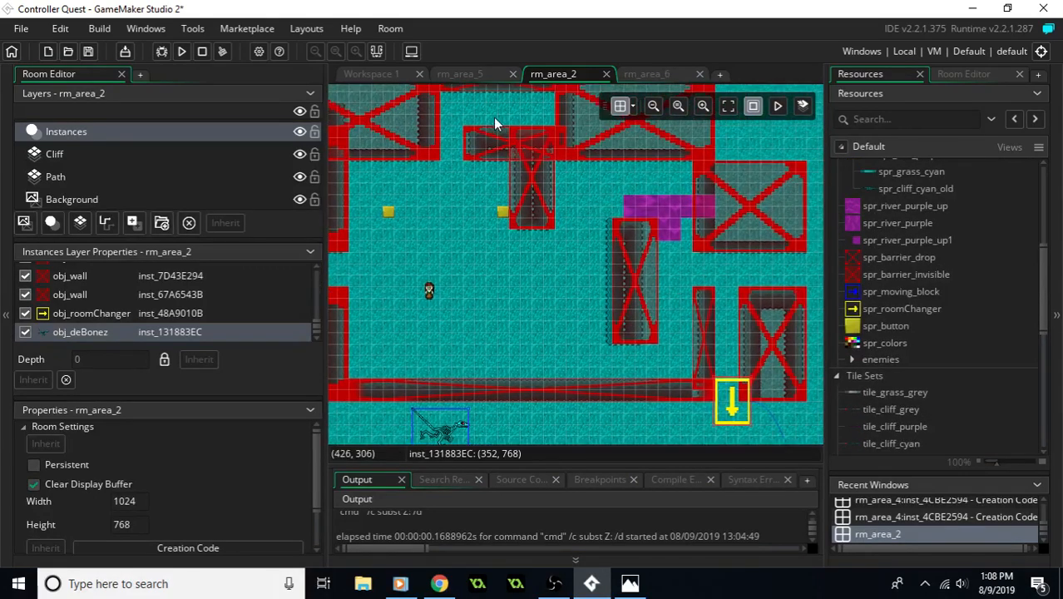
scroll(970, 303, "down", 3)
scroll(928, 305, "down", 8)
- Open room0 and, on its Instances layer, move obj_player west and line up the two obj_button instances between it and obj_roomChanger
left_click(897, 303)
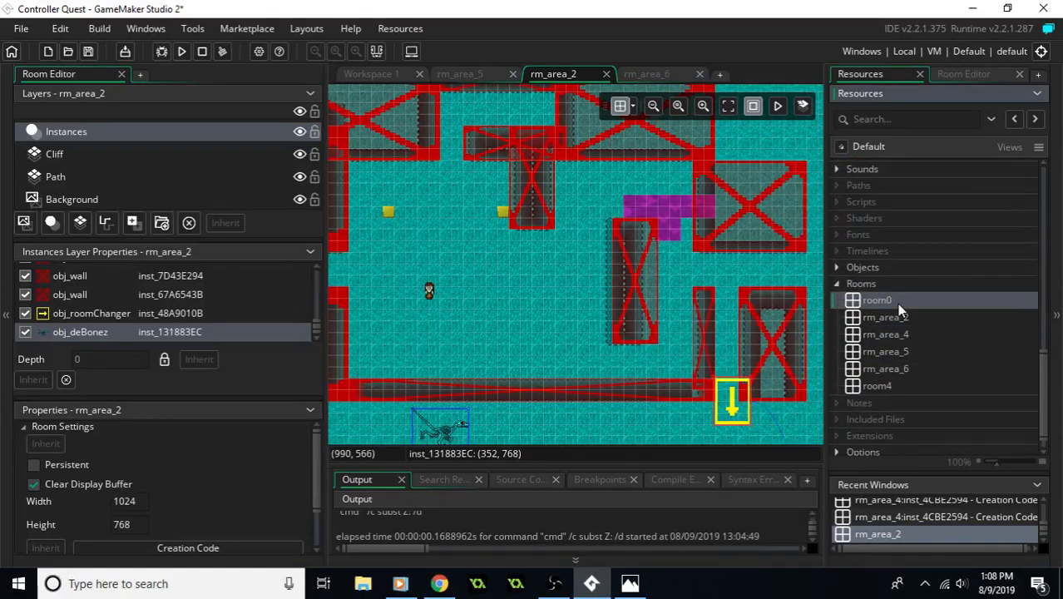
double_click(897, 303)
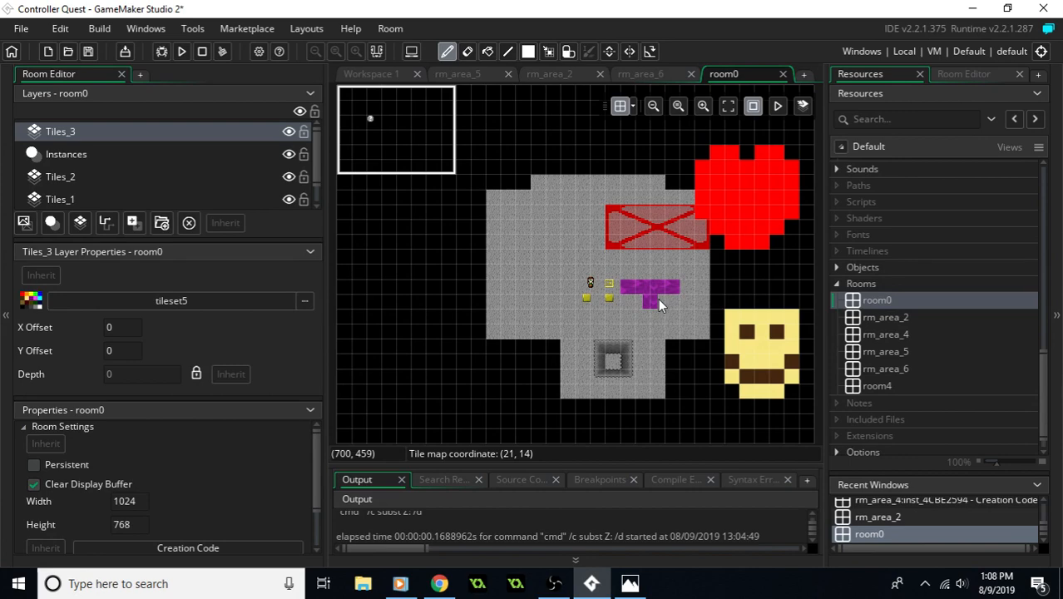
scroll(600, 301, "up", 5, "ctrl")
scroll(101, 176, "down", 1)
scroll(105, 176, "up", 1)
left_click(92, 153)
left_click_drag(566, 231, 460, 232)
left_click_drag(543, 289, 517, 236)
left_click_drag(631, 288, 580, 237)
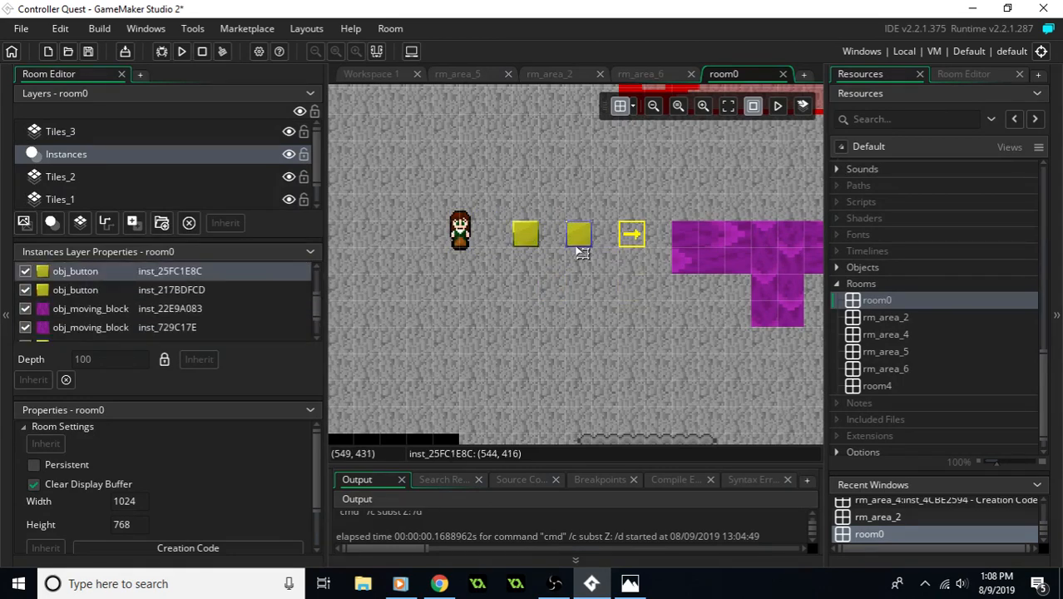
- Run the game, walk the player around rm_area_5, and close both the game and room0
left_click(182, 52)
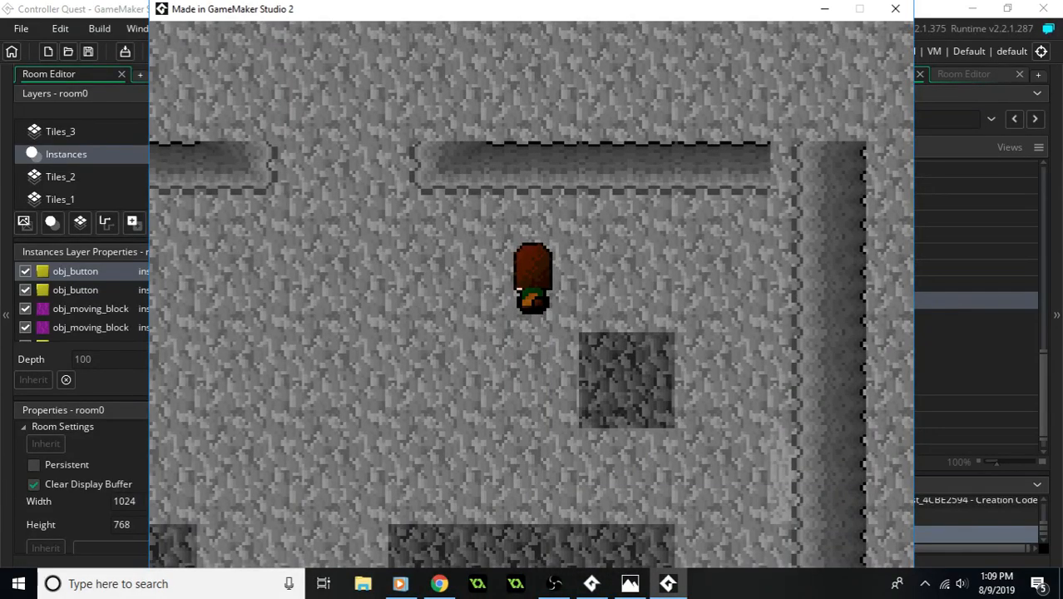
key("Down")
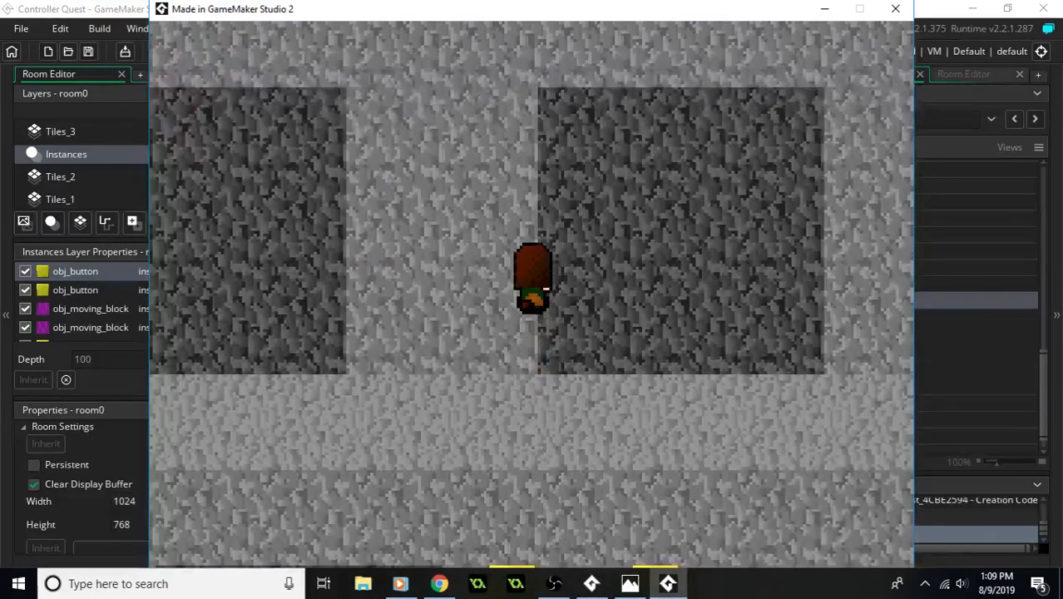
left_click(905, 24)
left_click(784, 74)
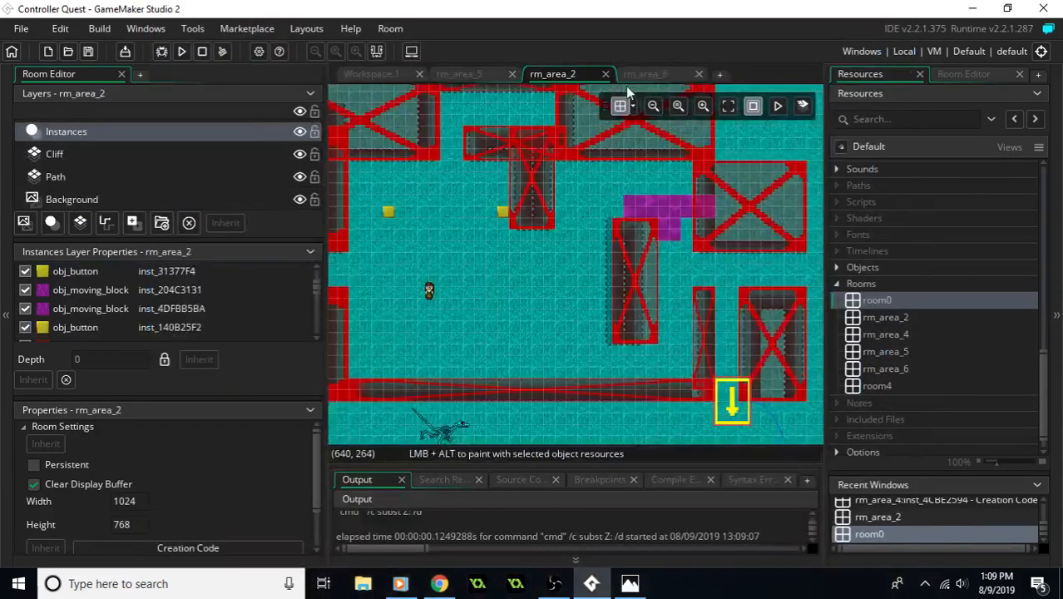
- In rm_area_5, set the north obj_roomChanger's creation code to room_target = rm_area_2; and save the project
left_click(460, 74)
scroll(588, 186, "up", 4, "ctrl")
left_click(597, 193)
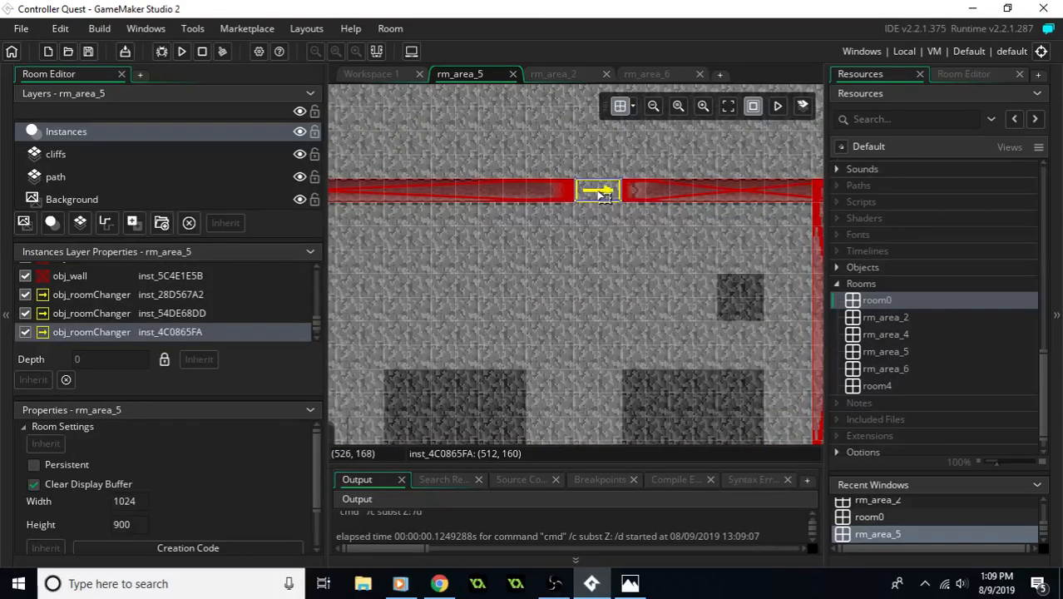
double_click(604, 194)
middle_click_drag(585, 288, 500, 284)
left_click(676, 371)
type("room_target = rm_area_6;")
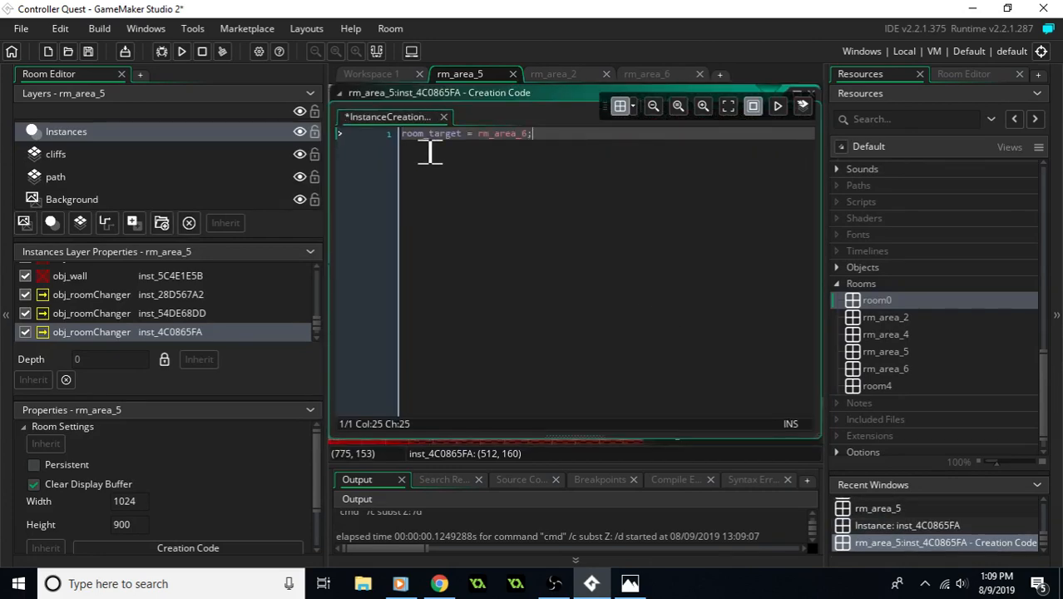
left_click_drag(535, 141, 525, 140)
type("2")
key("End")
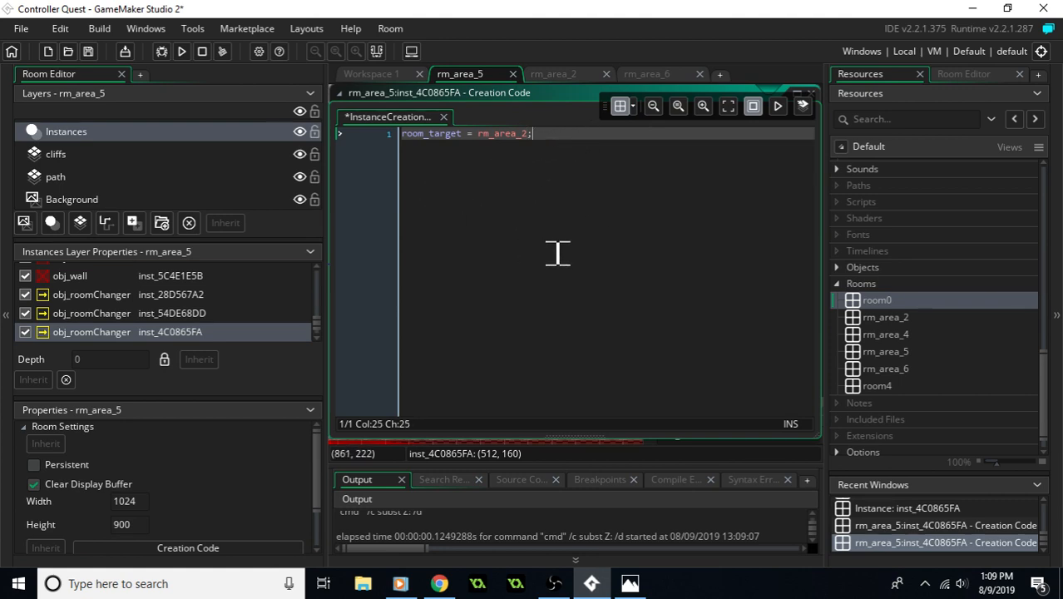
key("ctrl+s")
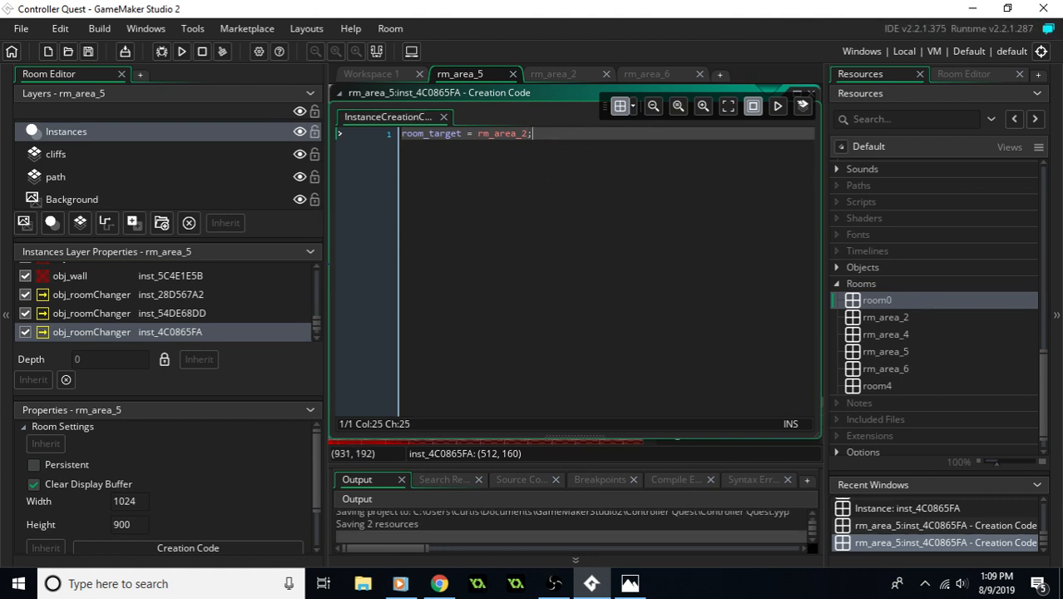
left_click(811, 94)
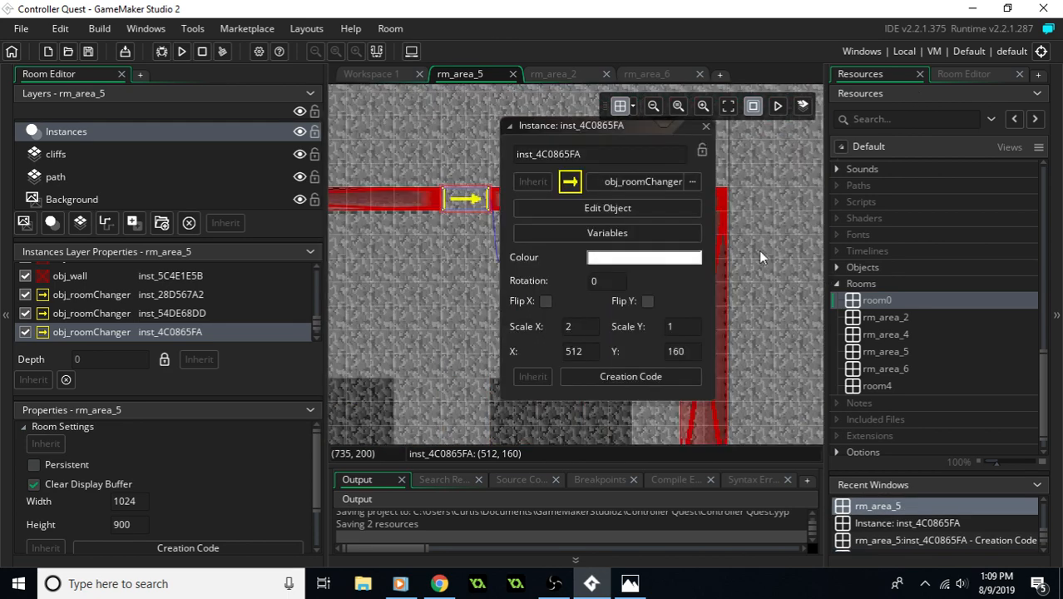
- In rm_area_2, set the down-pointing obj_roomChanger's creation code to room_target = rm_area_5;, save, and close the instance's properties
left_click(563, 78)
left_click(769, 364)
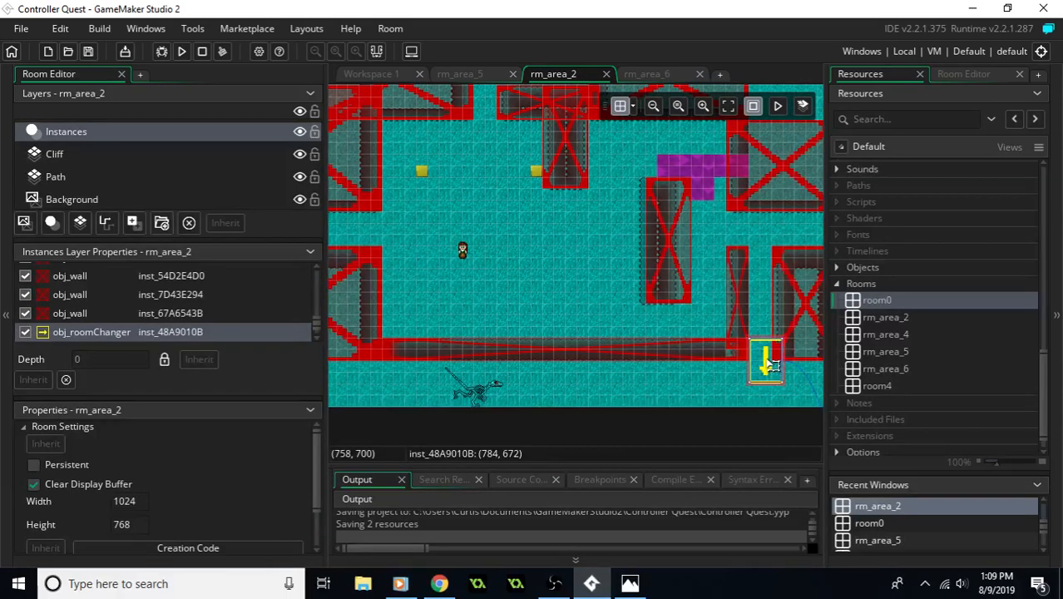
double_click(769, 358)
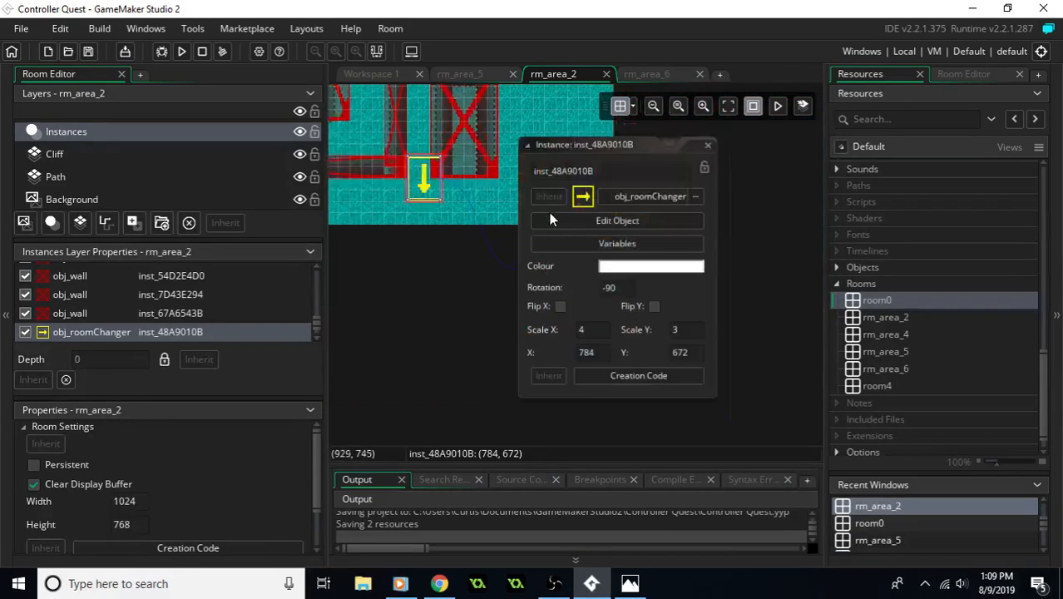
left_click(629, 374)
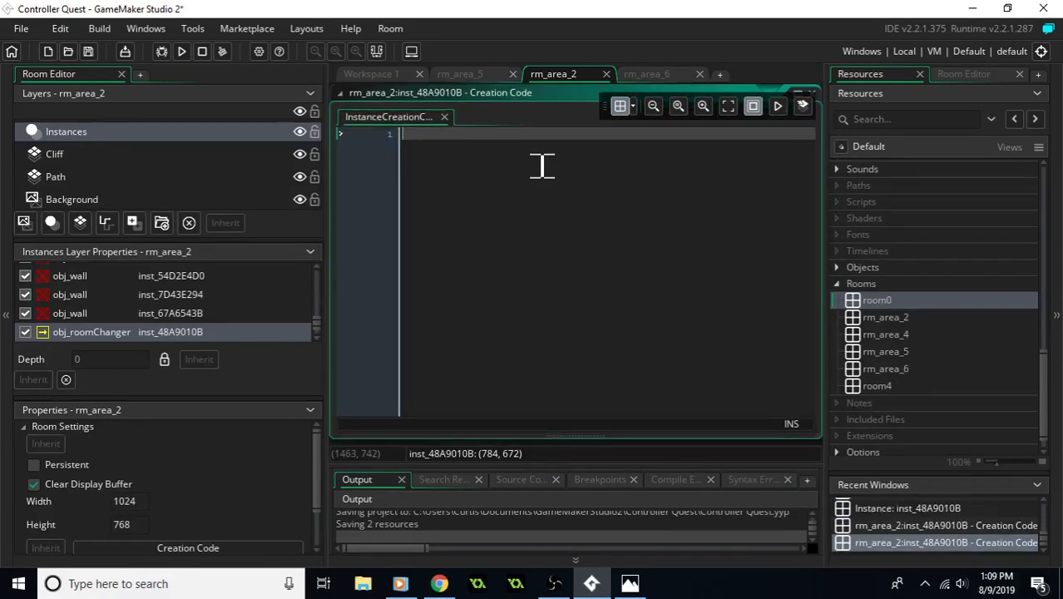
type("room_target = rm_area_6;")
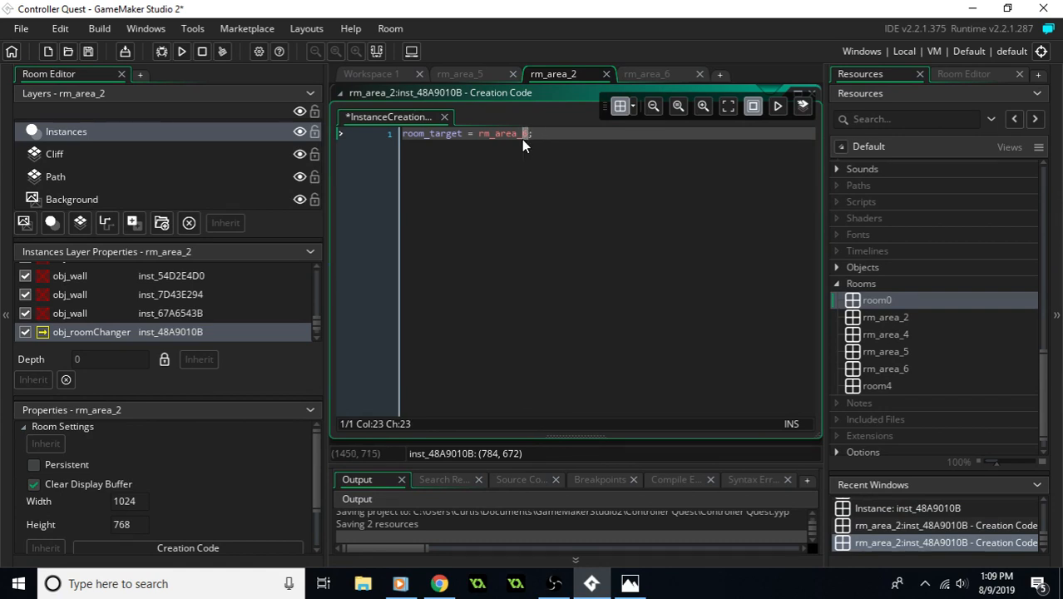
type("5")
key("ctrl+s")
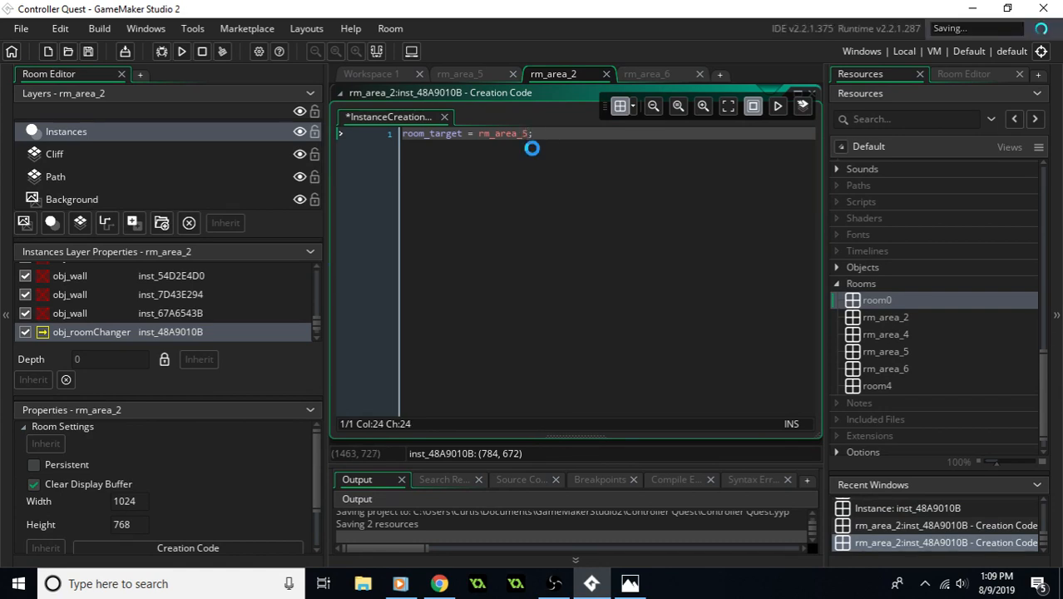
left_click(812, 93)
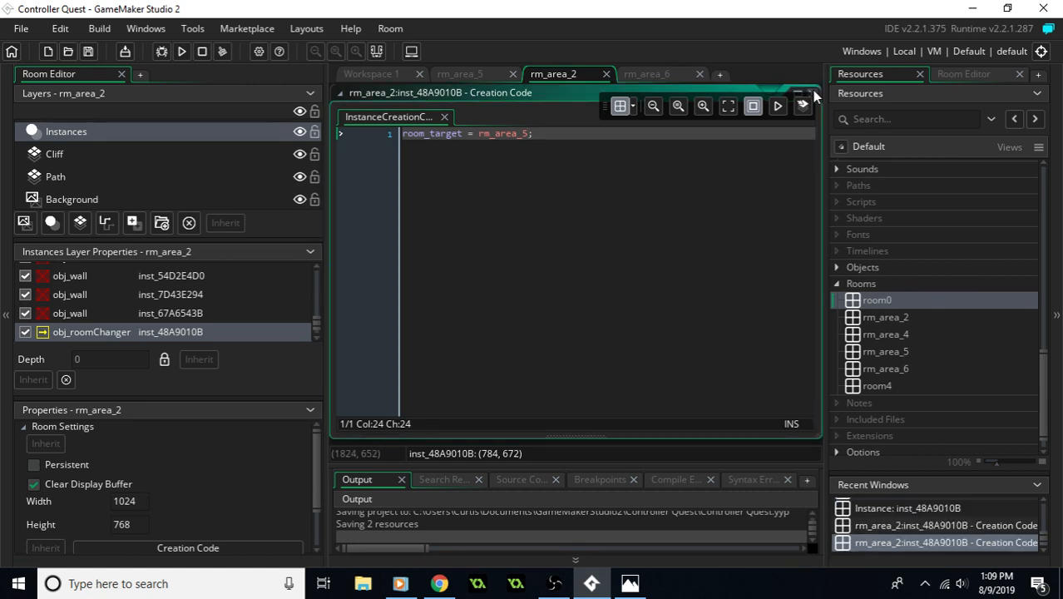
middle_click_drag(444, 205, 515, 295)
left_click(747, 219)
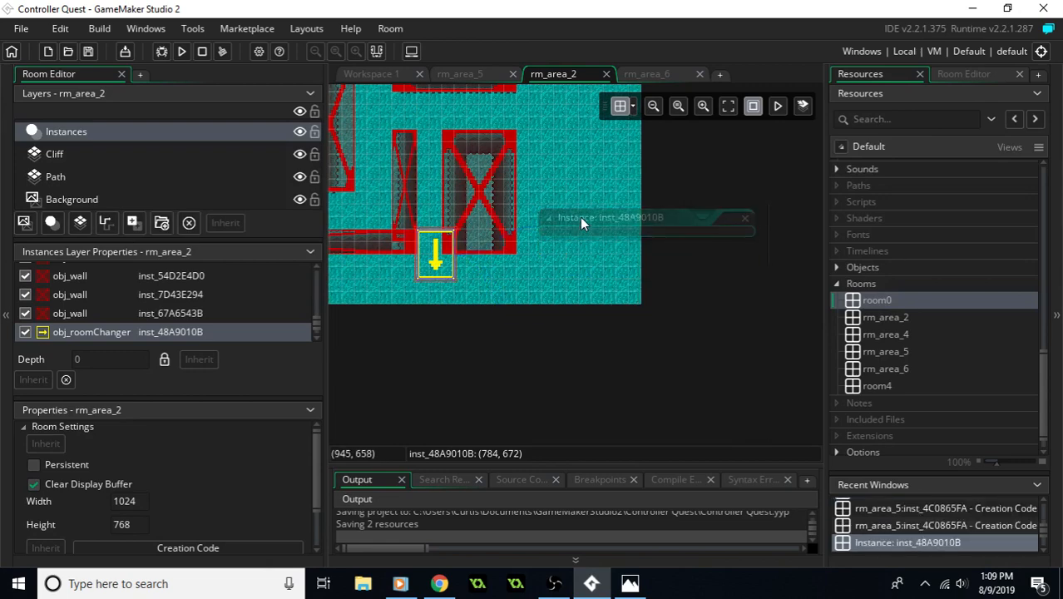
- Move the down-pointing obj_roomChanger west to X 352, Y 640, just above the south wall, and make it shorter
middle_click_drag(599, 267, 894, 379)
left_click_drag(768, 359, 425, 324)
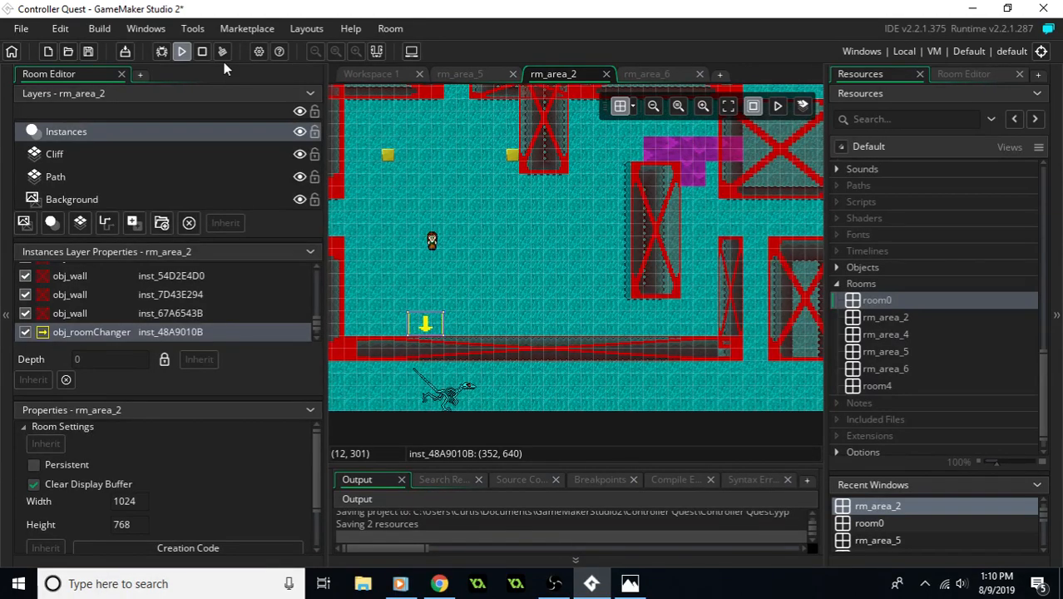
- Run the game, walk north from rm_area_5 into rm_area_2 and back again to test the room changers, and close the game
key("Up")
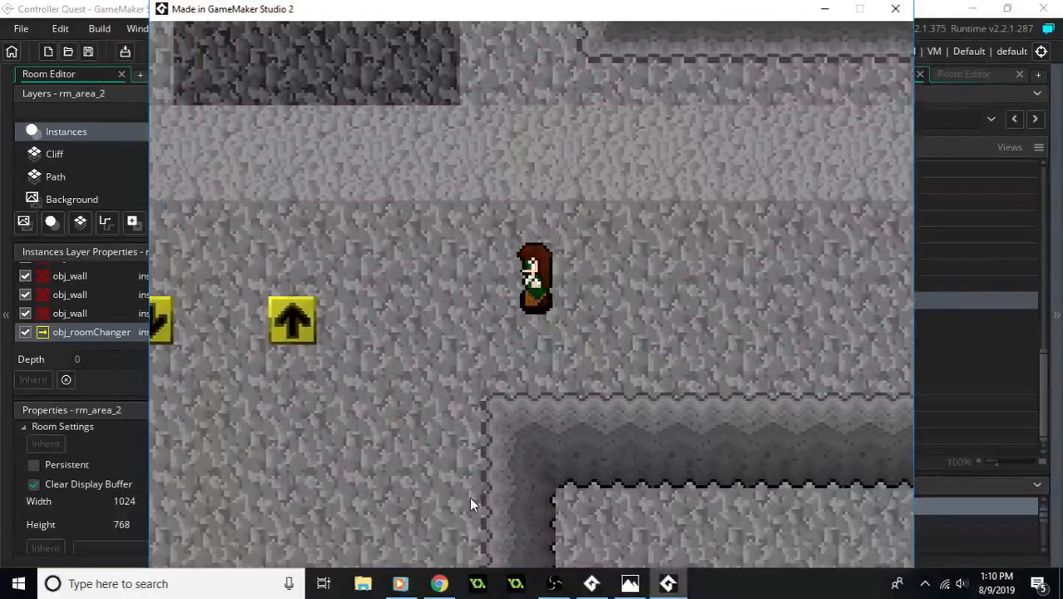
key("Left")
key("Up")
key("Up")
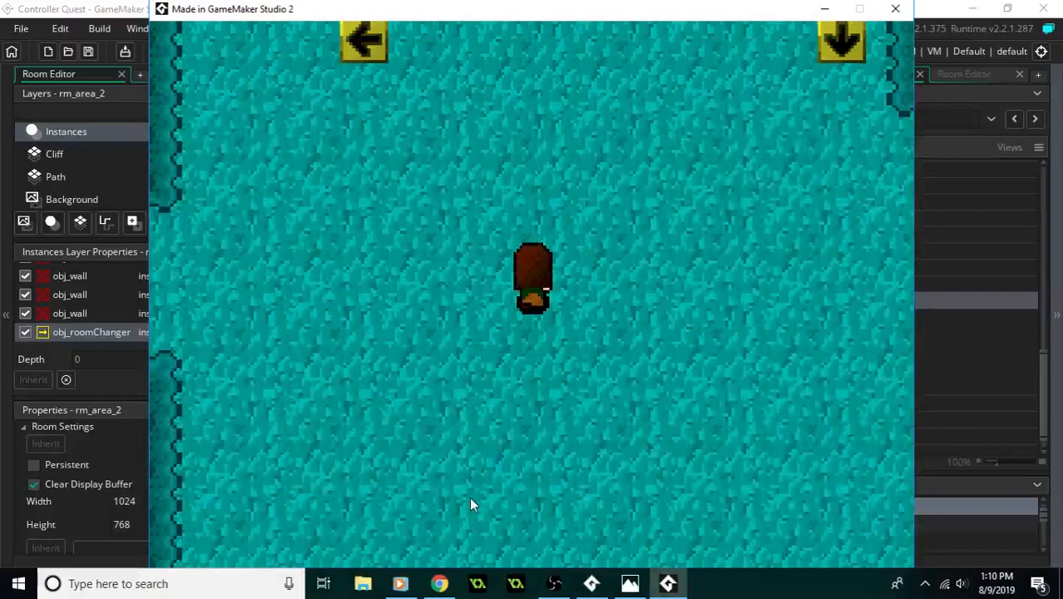
key("Down")
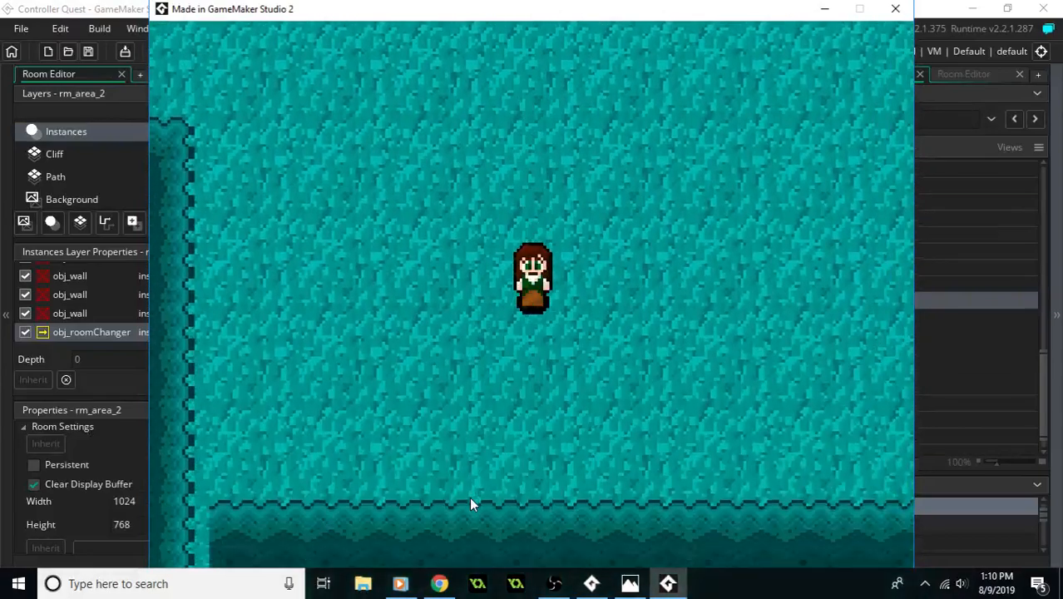
key("Up")
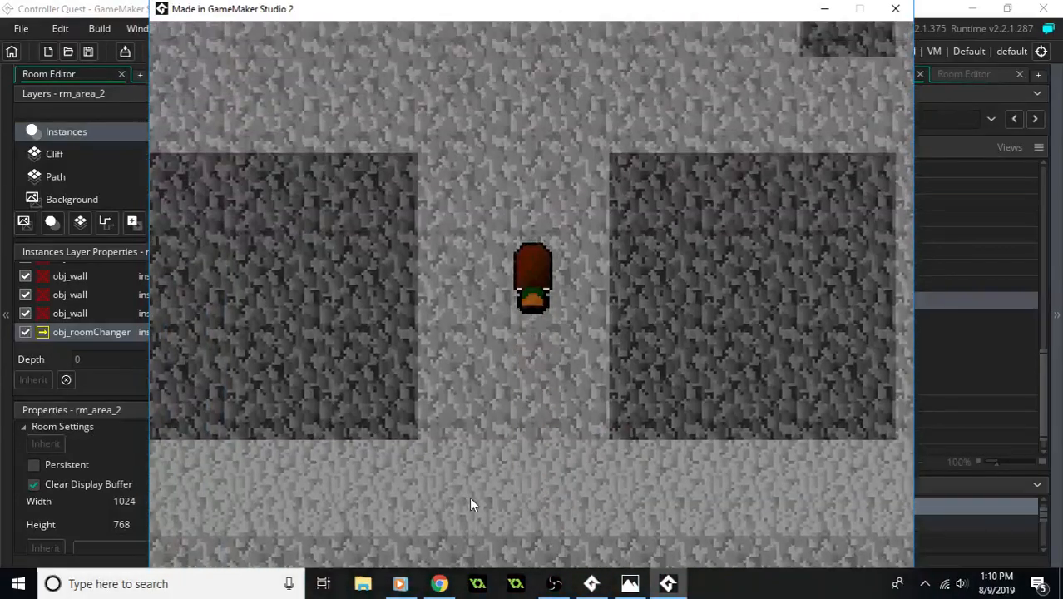
key("Right")
key("Left")
key("Up")
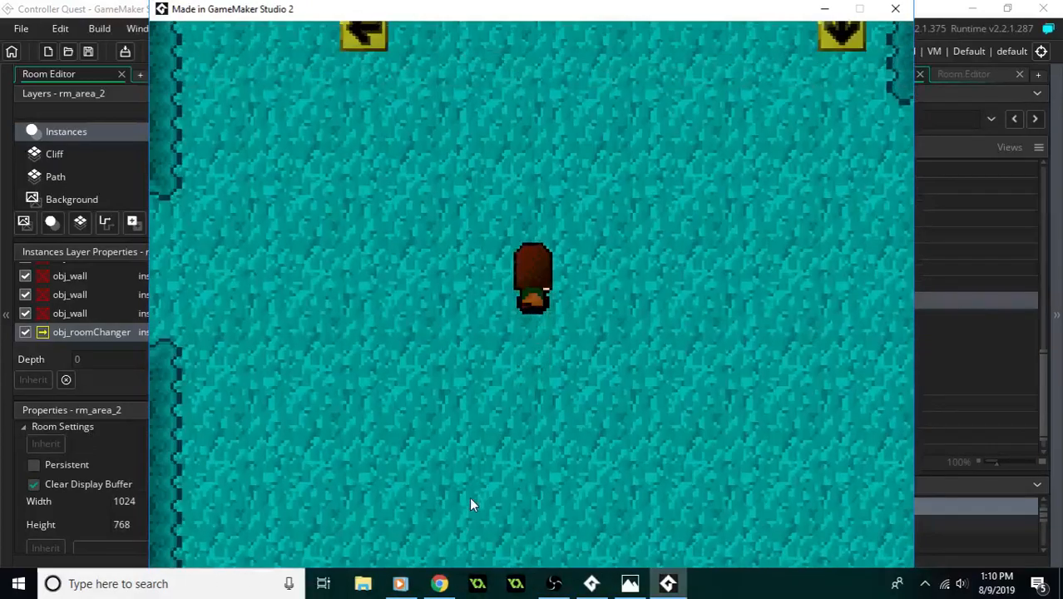
key("Right")
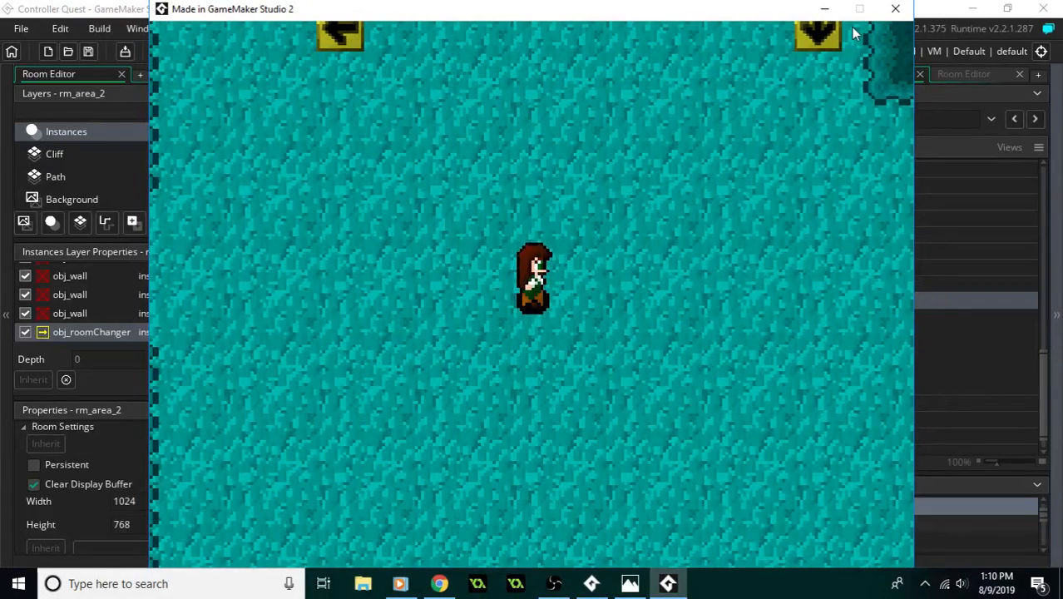
left_click(895, 8)
- On rm_area_2's Instances layer, delete the purple object and the obj_wall instances in the room's centre, north and northeast
middle_click_drag(514, 233, 595, 263)
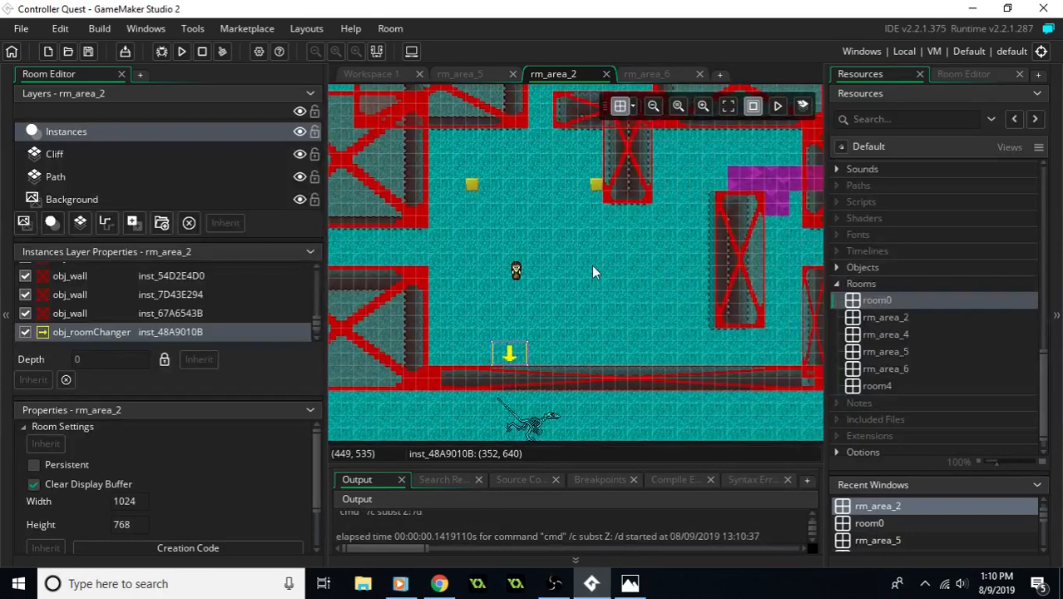
left_click(82, 156)
middle_click_drag(471, 261, 578, 278)
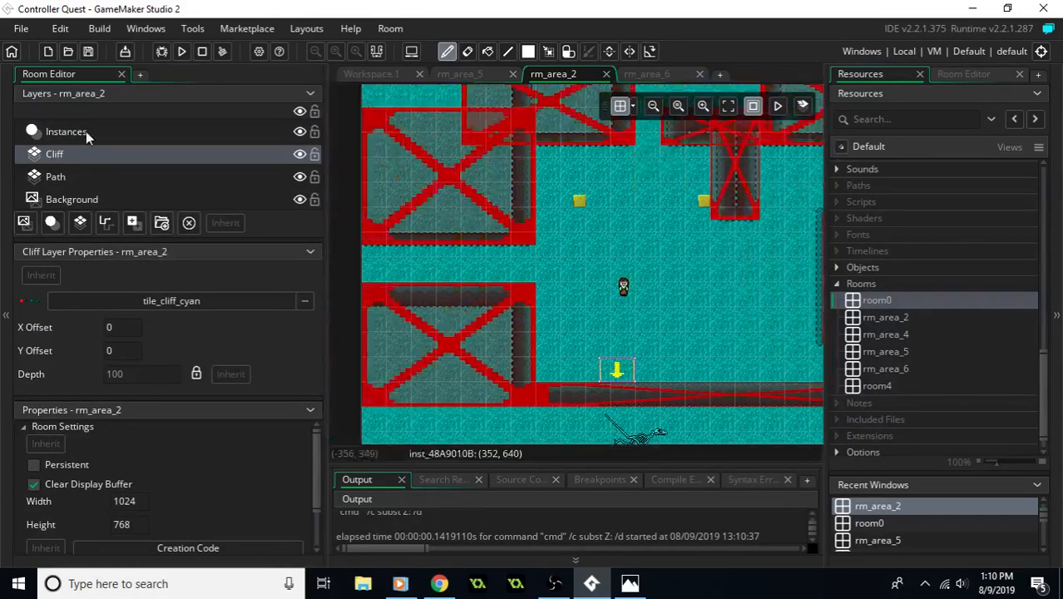
left_click(86, 132)
scroll(652, 232, "down", 1, "ctrl")
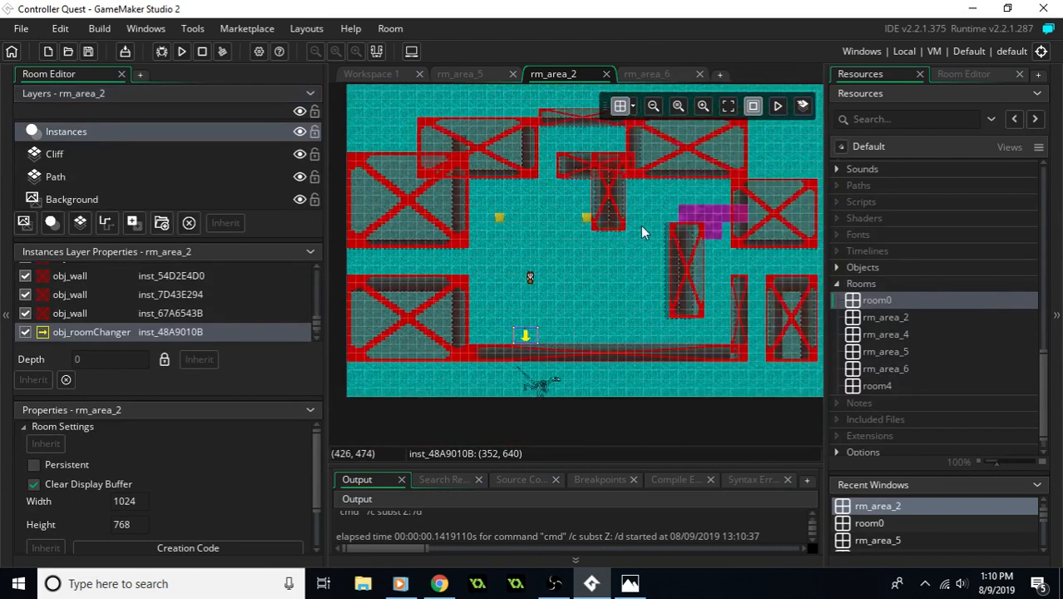
left_click(717, 214)
key("Delete")
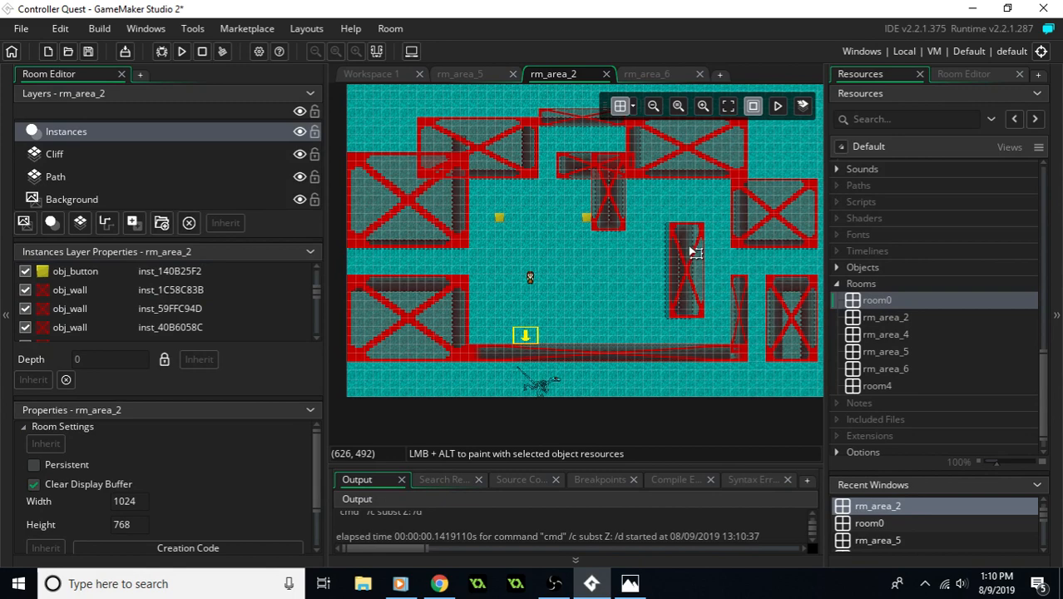
left_click(691, 249)
key("Delete")
left_click(614, 203)
key("Delete")
left_click(663, 159)
key("Delete")
left_click(598, 172)
key("Delete")
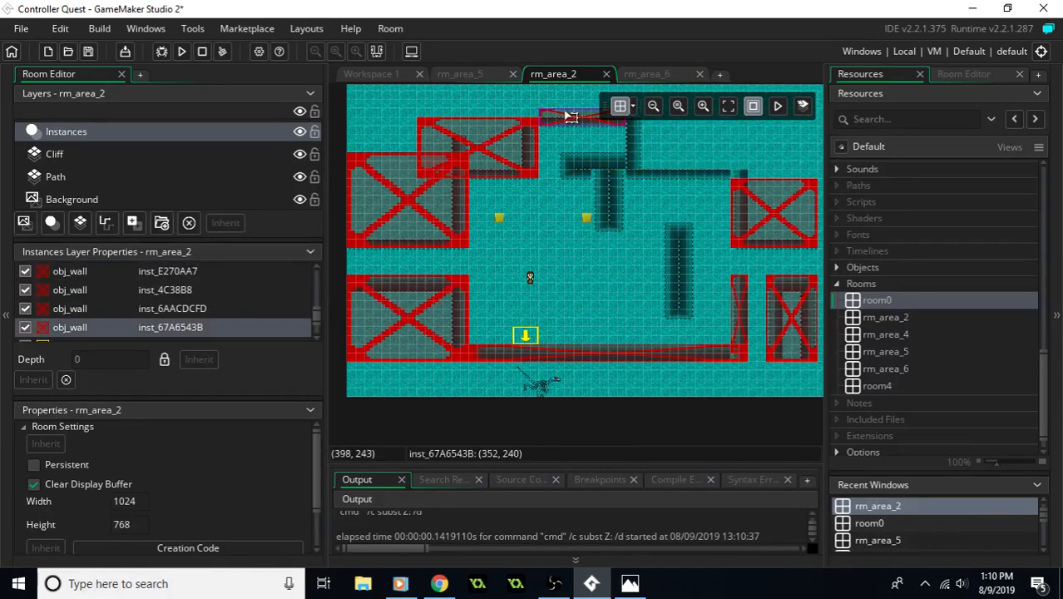
- Delete the remaining obj_wall instances along the northwest, west, south and east sides of rm_area_2
left_click(472, 171)
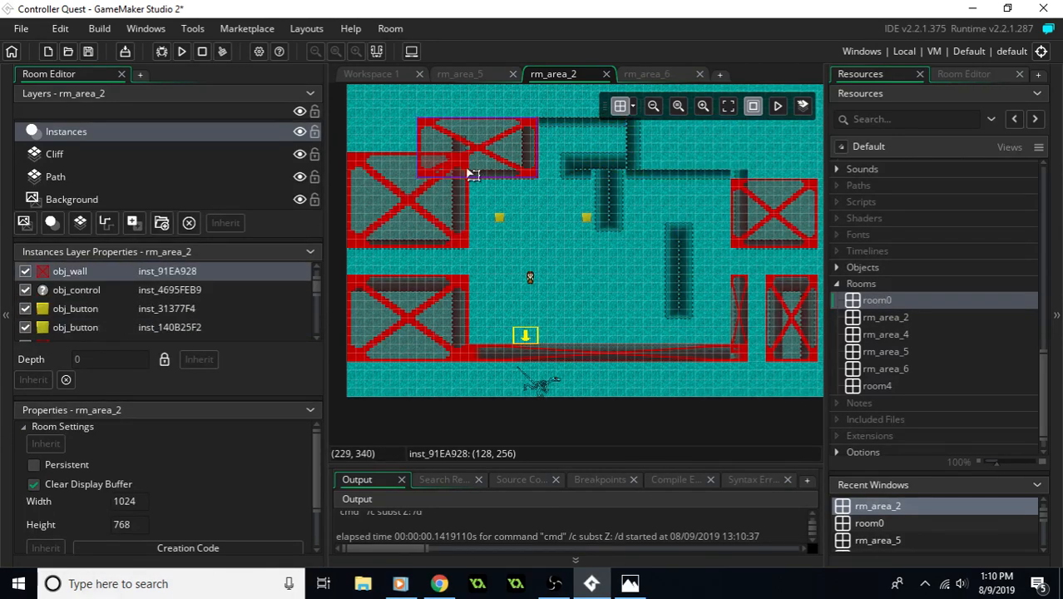
key("Delete")
left_click(435, 195)
key("Delete")
left_click(441, 316)
key("Delete")
left_click(655, 354)
key("Delete")
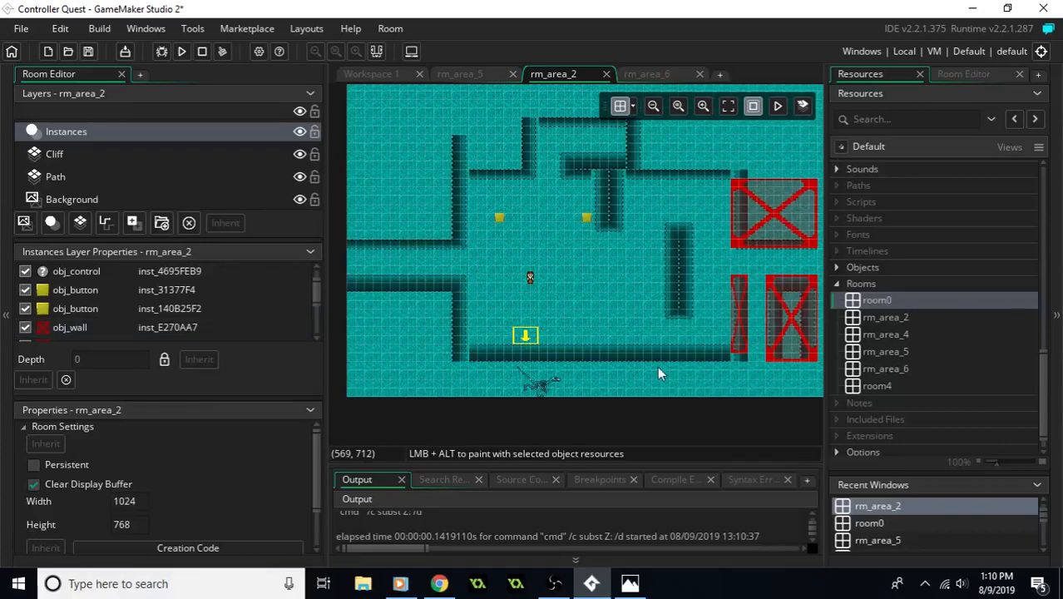
left_click(794, 340)
key("Delete")
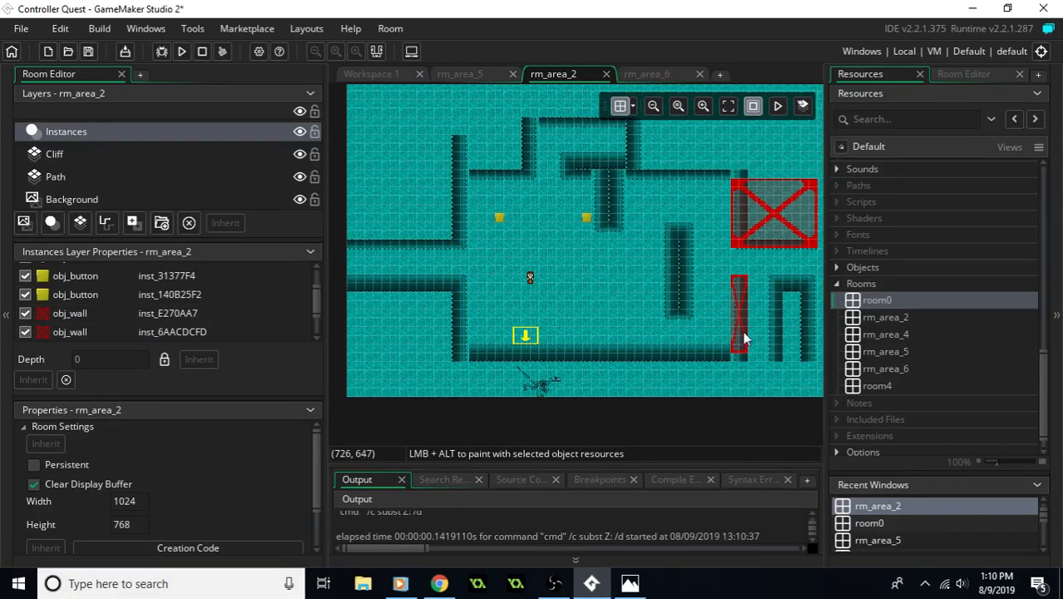
left_click(766, 231)
key("Delete")
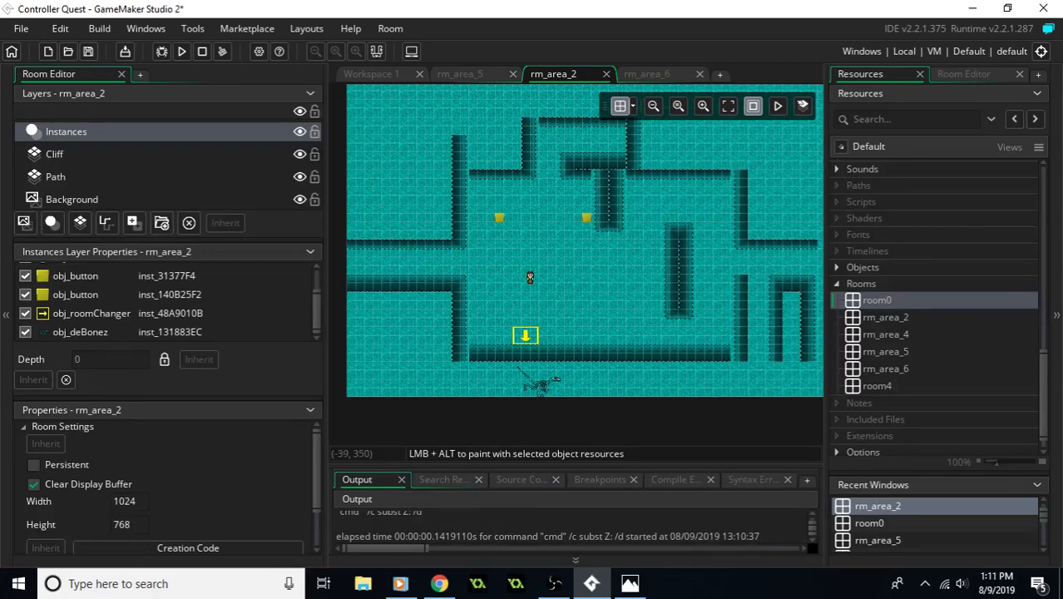
- Show the Cliff layer's tiles and consult the hand-drawn area2 map in Photos for the wall layout
left_click(81, 198)
left_click(74, 178)
left_click(73, 156)
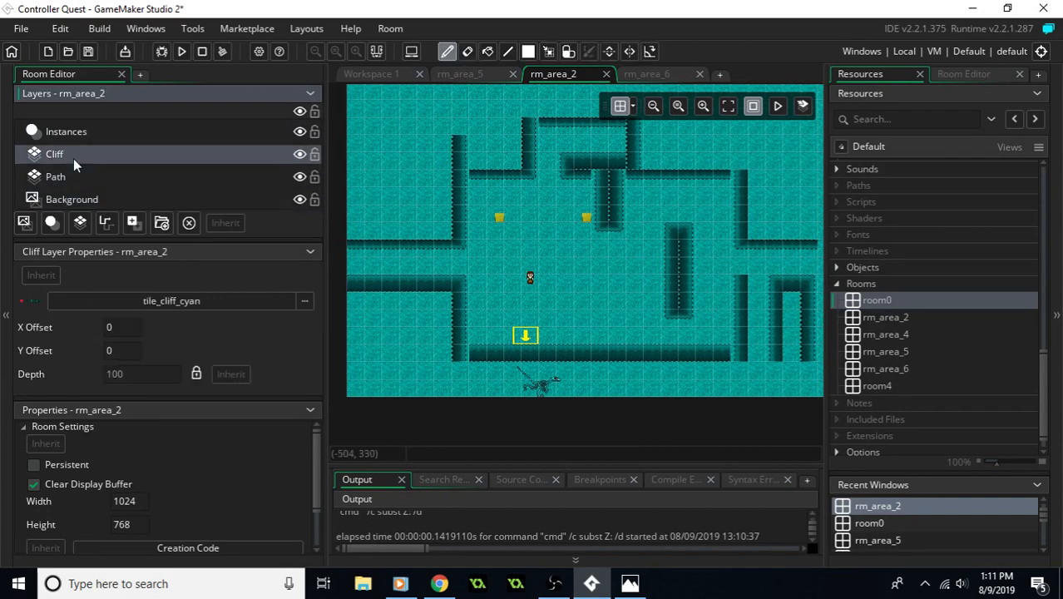
middle_click_drag(501, 226, 541, 199)
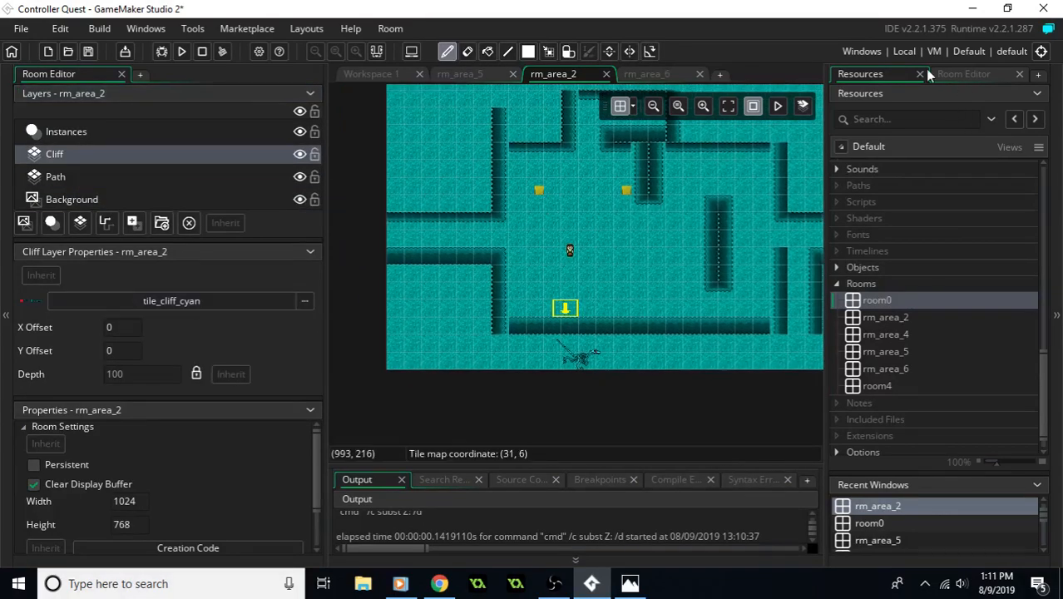
left_click(962, 76)
middle_click_drag(579, 228, 562, 243)
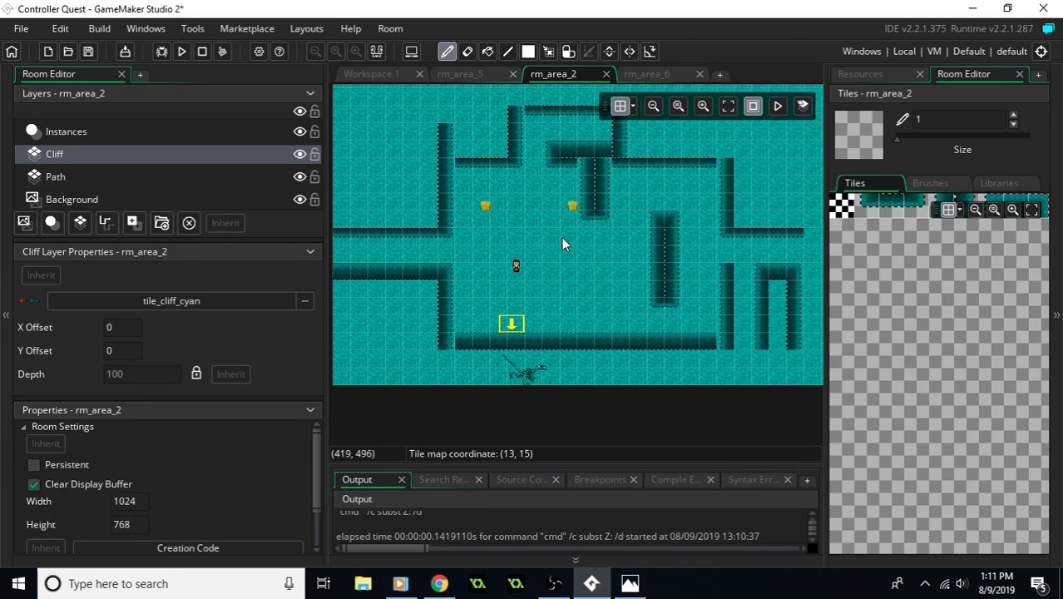
key("alt+Tab")
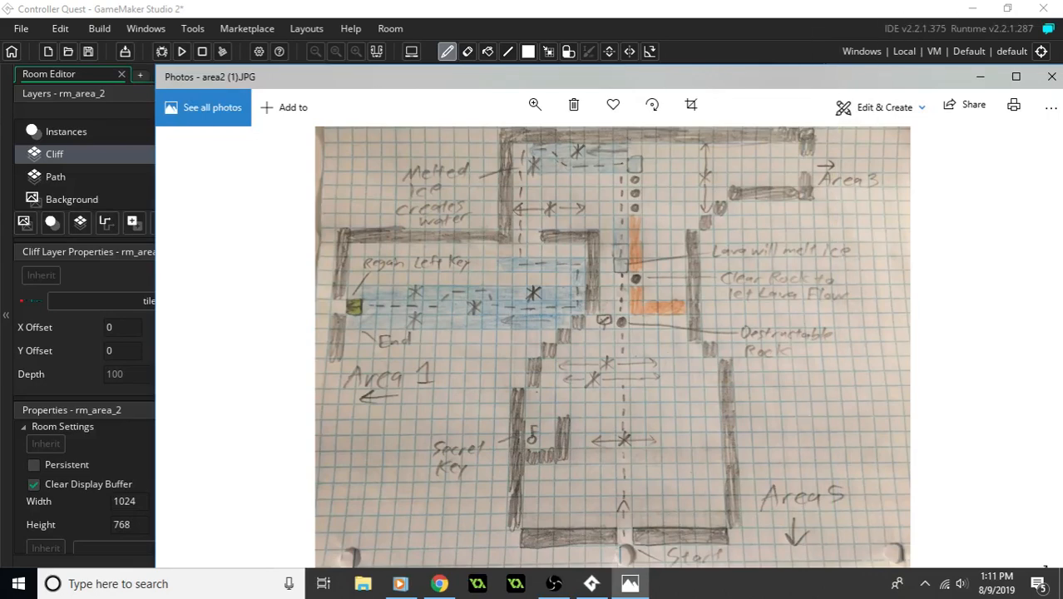
key("alt+Tab")
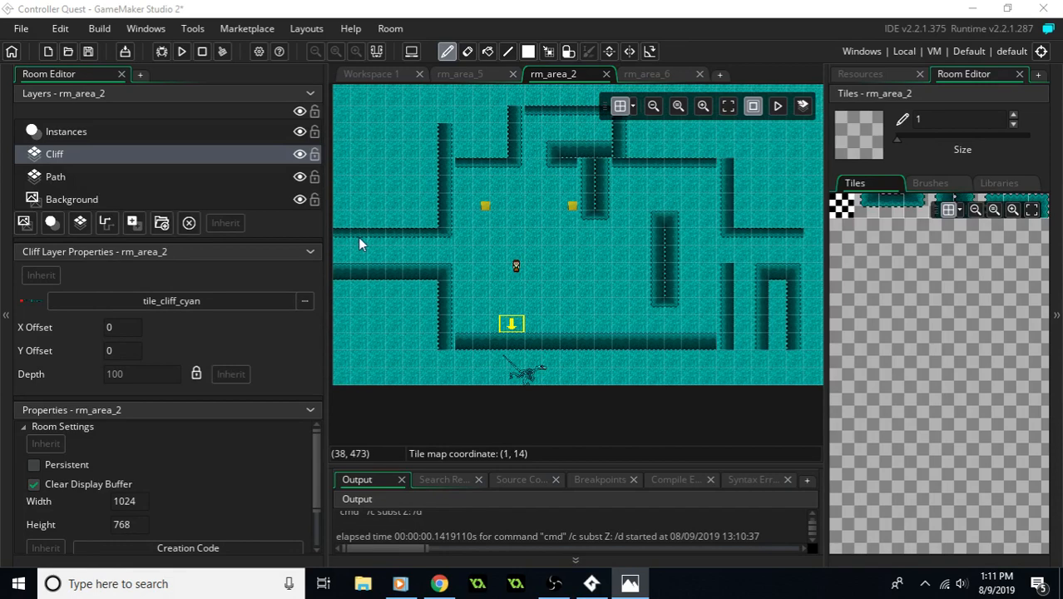
- Move the obj_roomChanger to X 512, Y 704 south of the wall, narrow it, and place obj_player north of it at X 496, Y 640
middle_click_drag(516, 254, 557, 232)
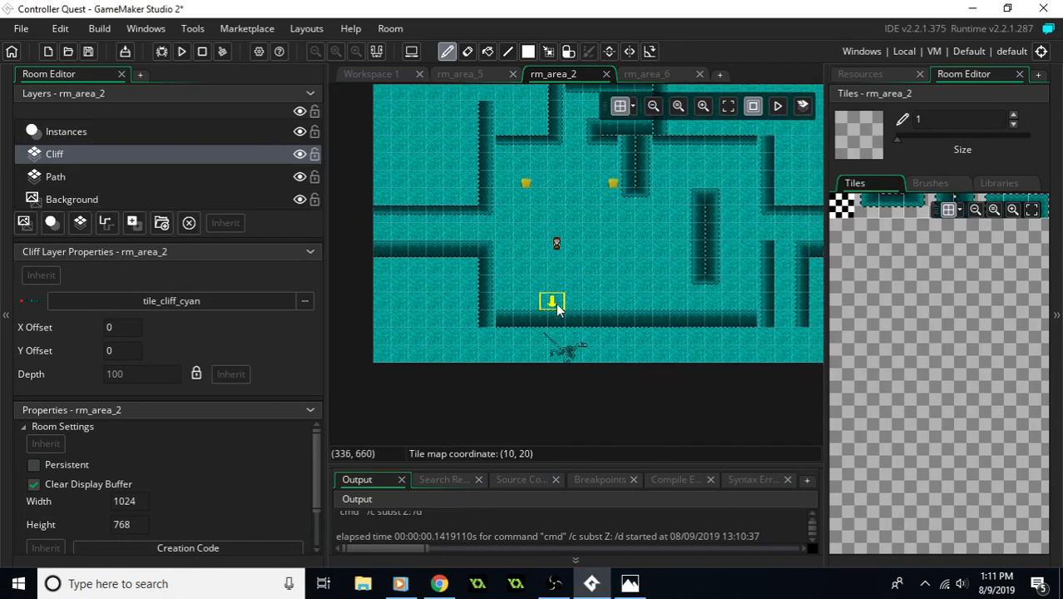
left_click(116, 131)
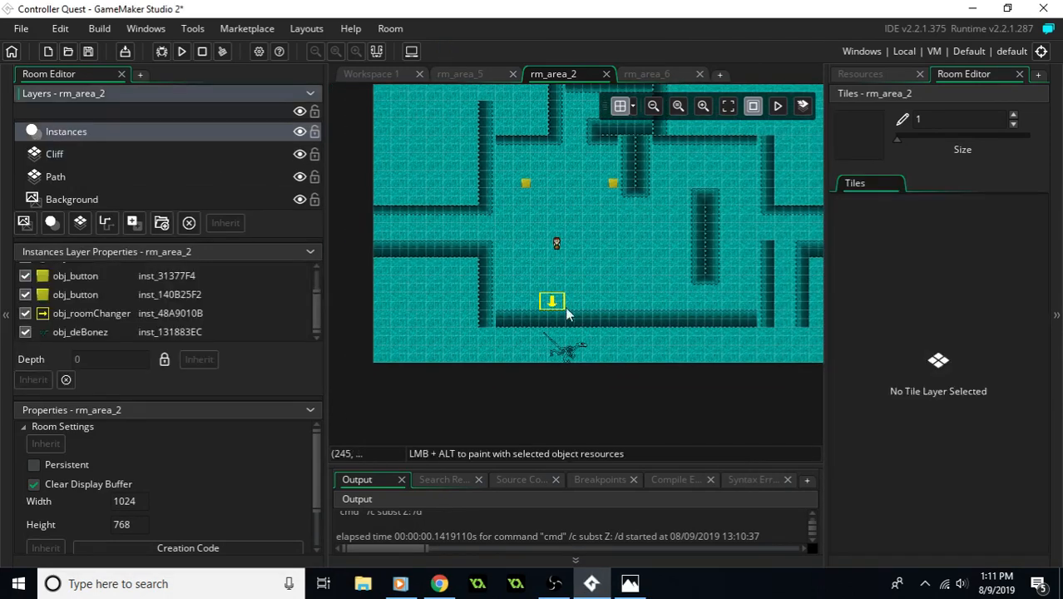
left_click_drag(553, 301, 641, 335)
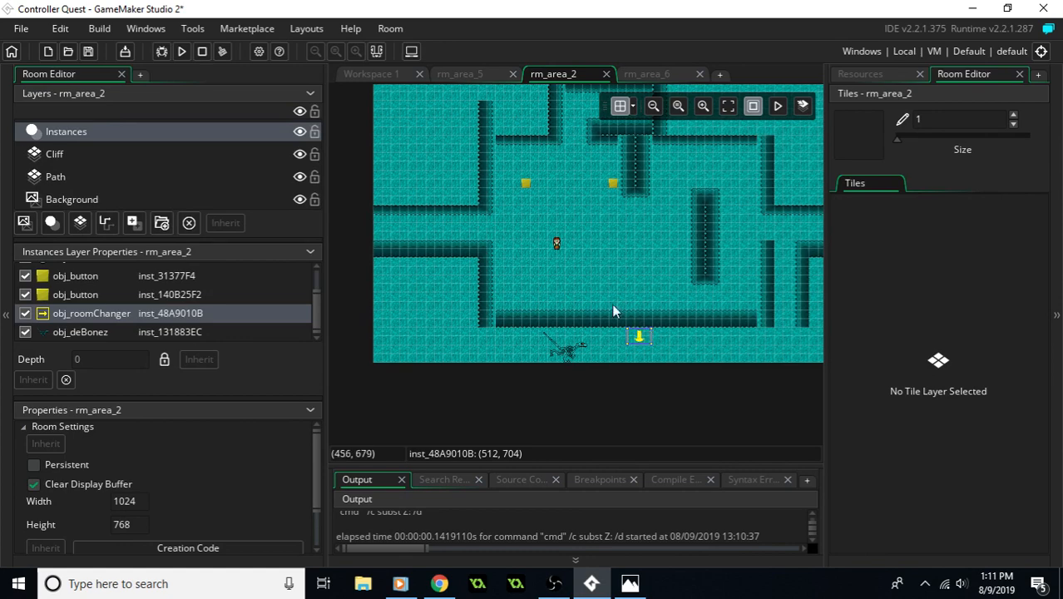
left_click_drag(556, 243, 639, 288)
middle_click_drag(653, 303, 564, 284)
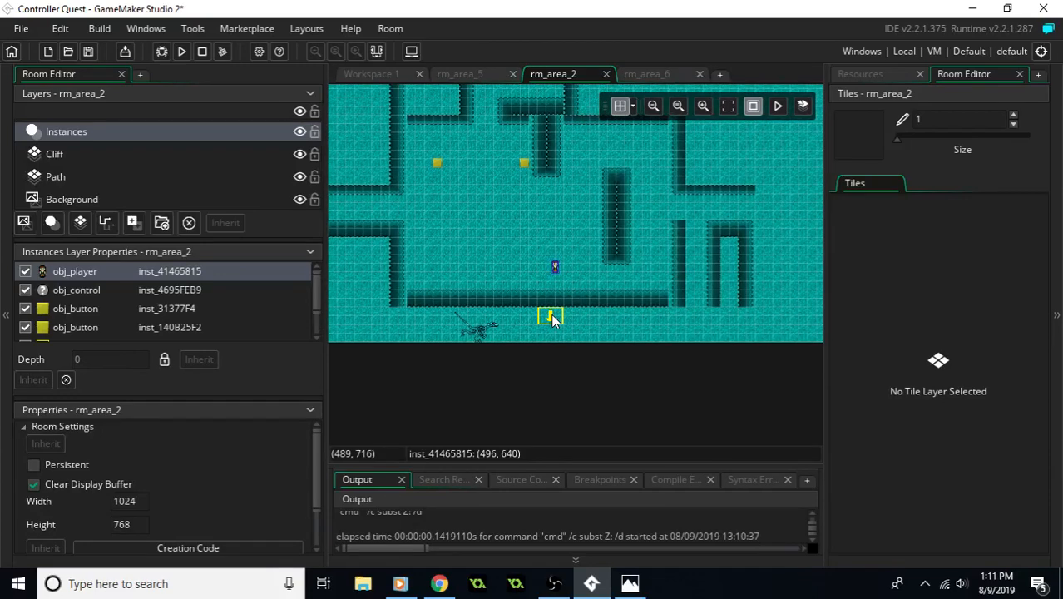
mouse_move(553, 320)
left_mouse_down()
mouse_move(574, 325)
mouse_move(557, 319)
left_mouse_up()
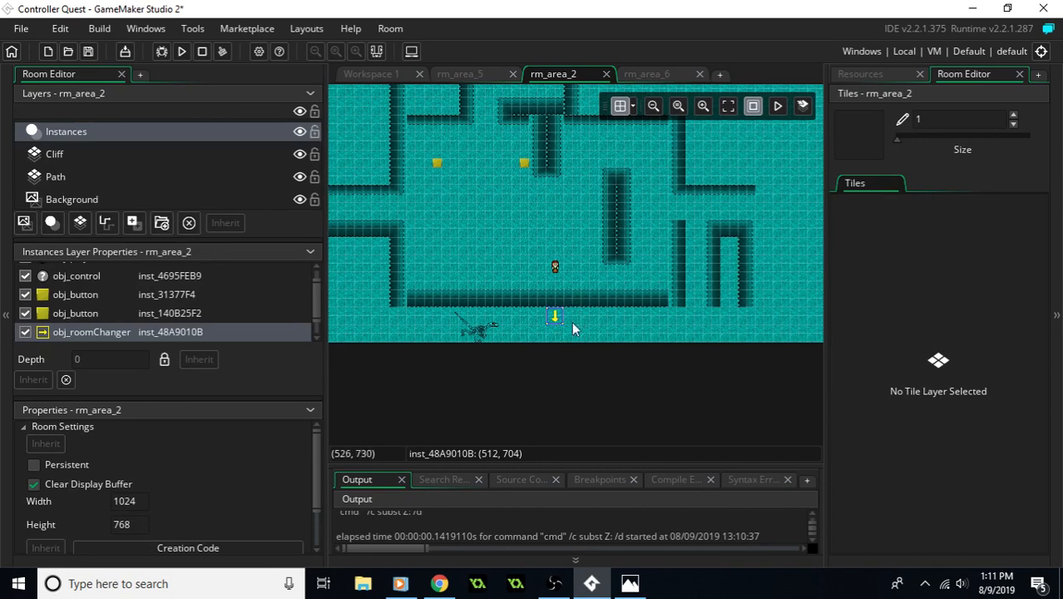
- On the Cliff layer, open a gap in the south wall directly above the room changer and cap both sides with wall-end tiles
left_click(89, 157)
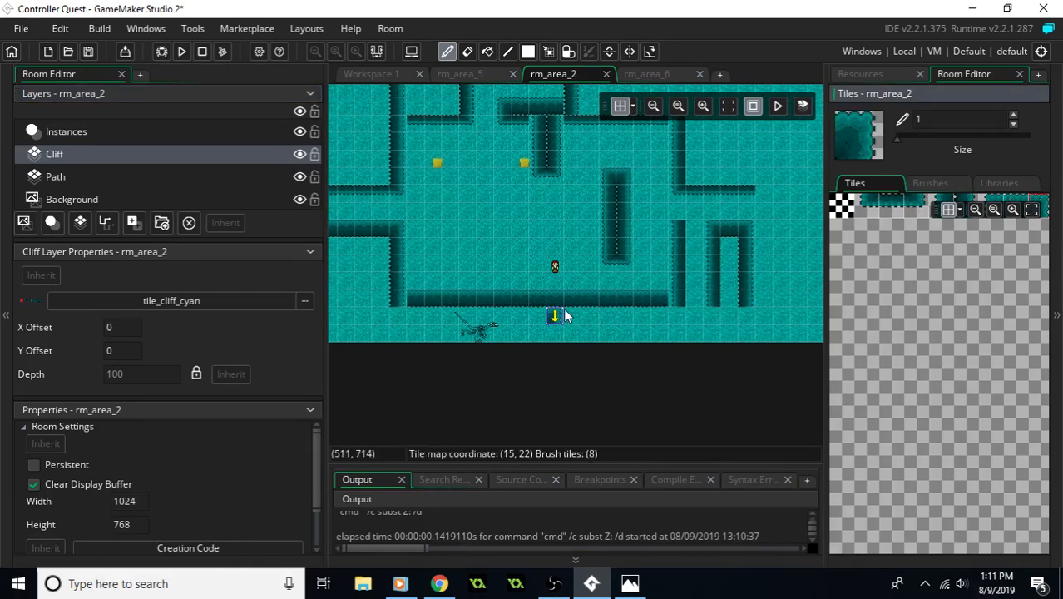
scroll(555, 316, "up", 1, "ctrl")
scroll(556, 316, "up", 2, "ctrl")
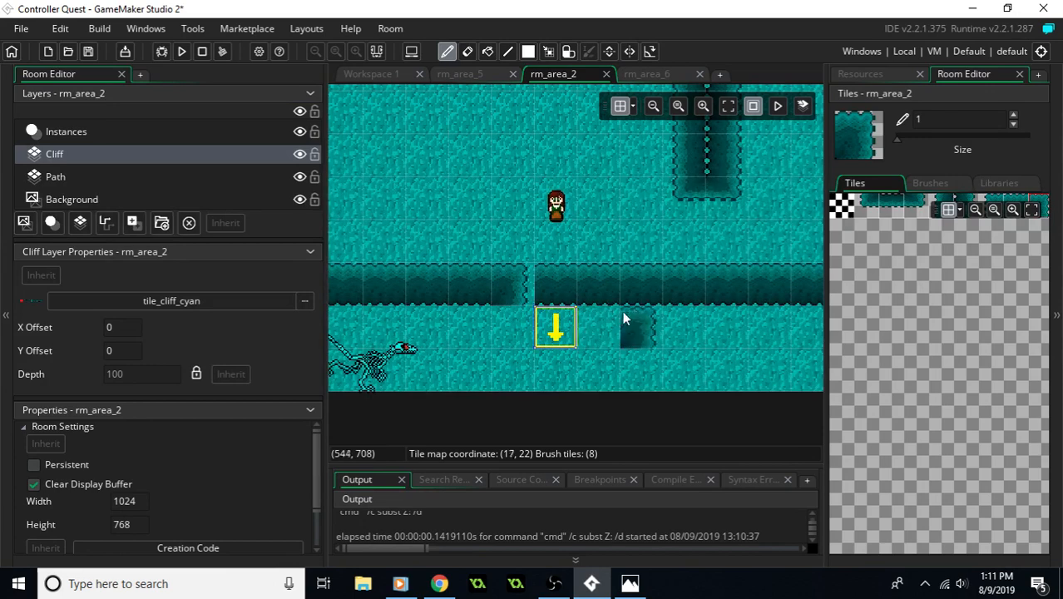
left_click(990, 203)
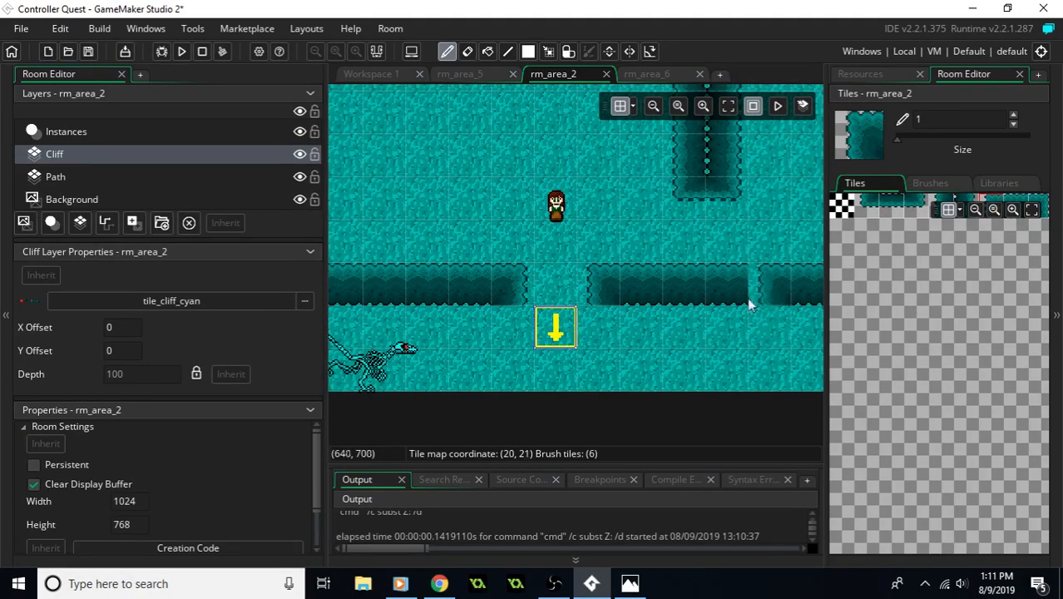
scroll(695, 301, "down", 3, "ctrl")
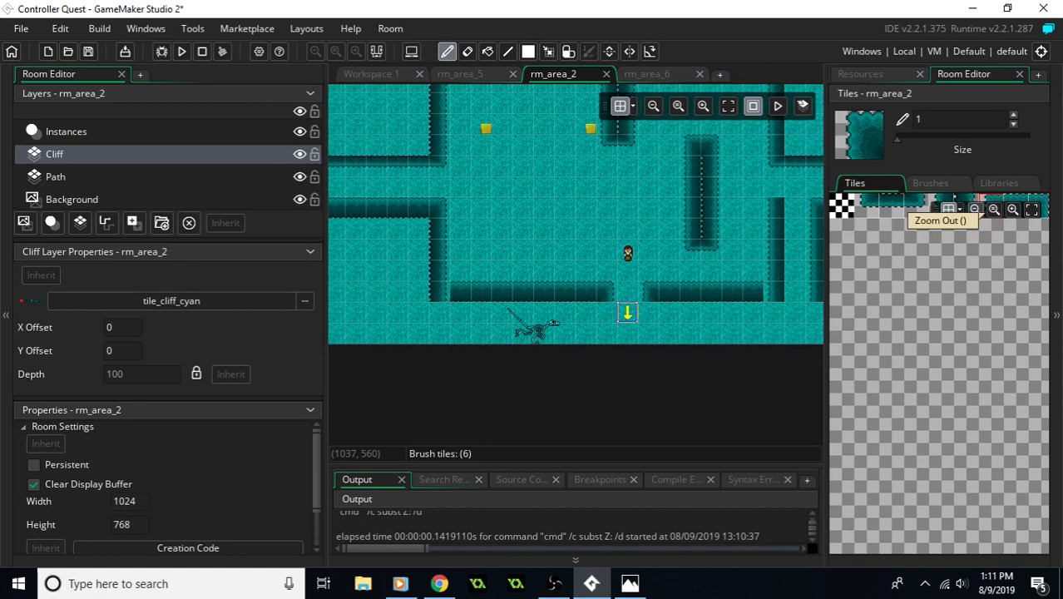
middle_click_drag(739, 315, 686, 337)
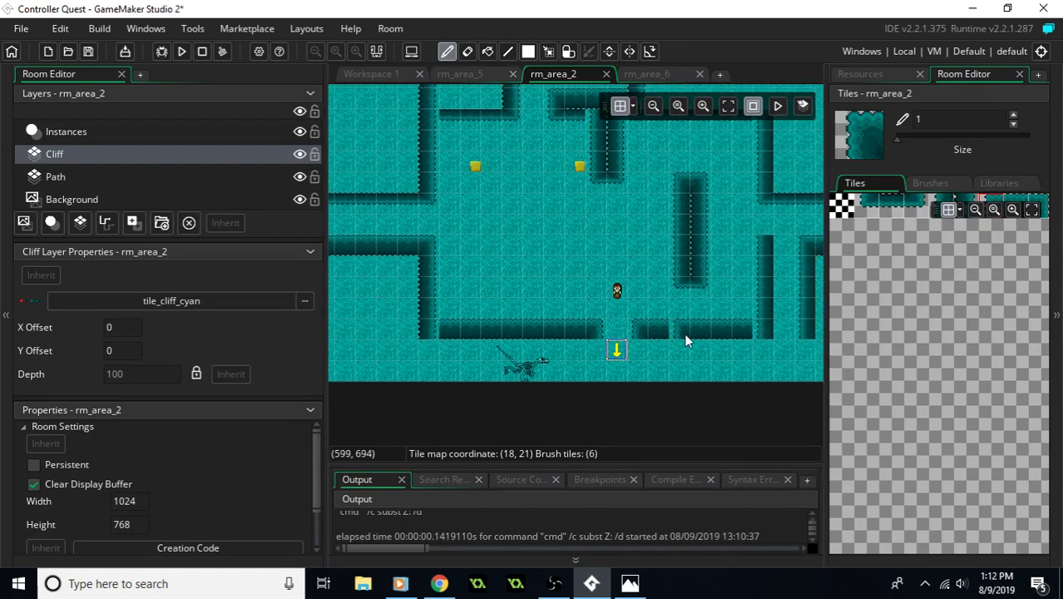
left_click(688, 340)
- Paint a four-tile vertical cliff wall at tile column 8 above the south wall, and erase the old west walls beyond it
left_click(954, 200)
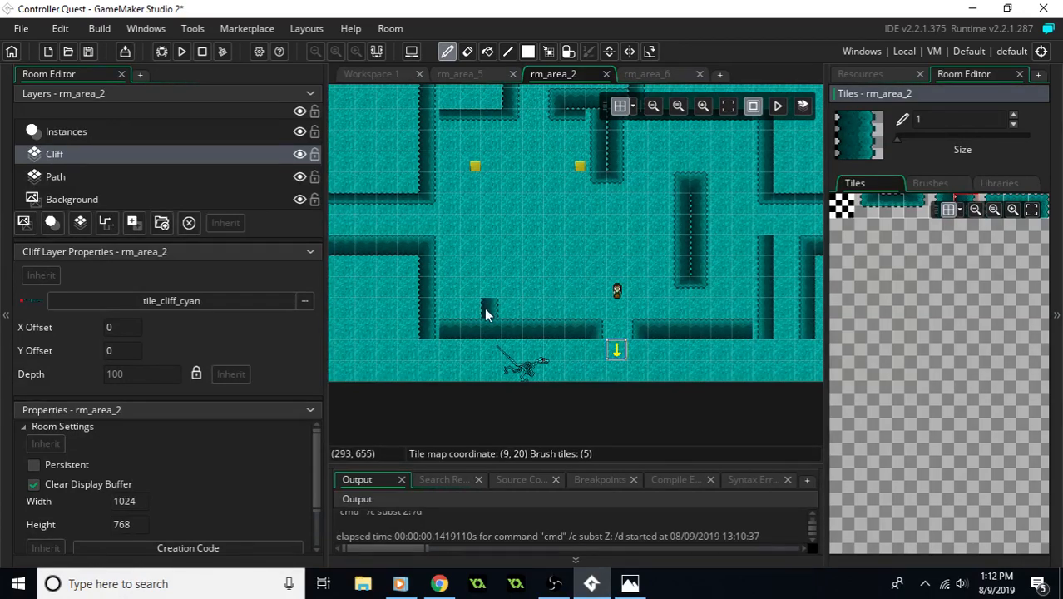
mouse_move(487, 313)
left_mouse_down()
mouse_move(467, 308)
mouse_move(470, 287)
mouse_move(468, 352)
left_mouse_up()
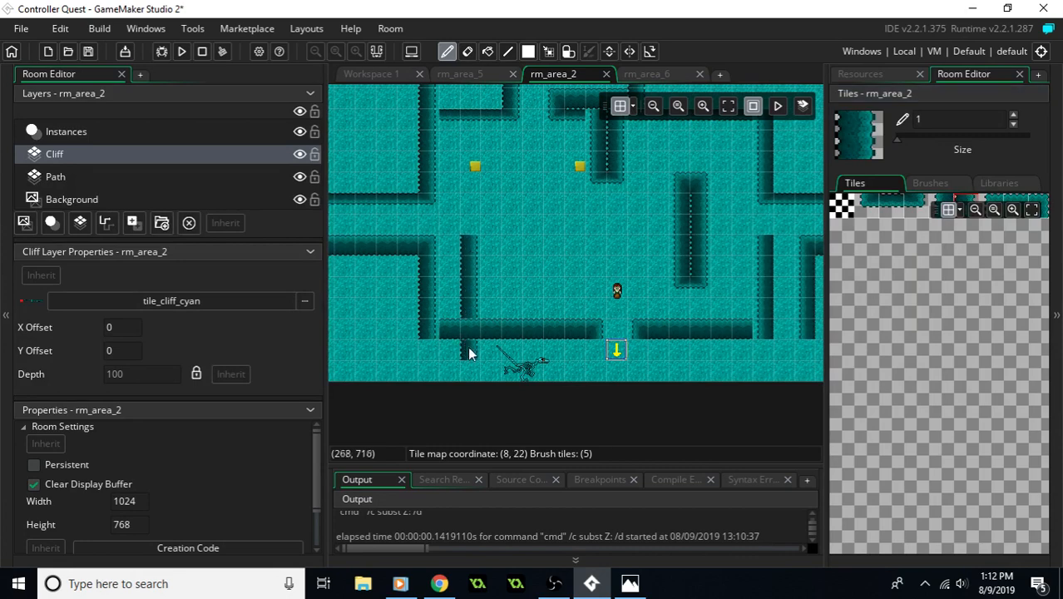
middle_click_drag(447, 329, 517, 338)
mouse_move(505, 333)
right_mouse_down()
mouse_move(496, 257)
mouse_move(390, 209)
mouse_move(489, 209)
mouse_move(505, 143)
mouse_move(493, 167)
right_mouse_up()
middle_click_drag(514, 174, 462, 273)
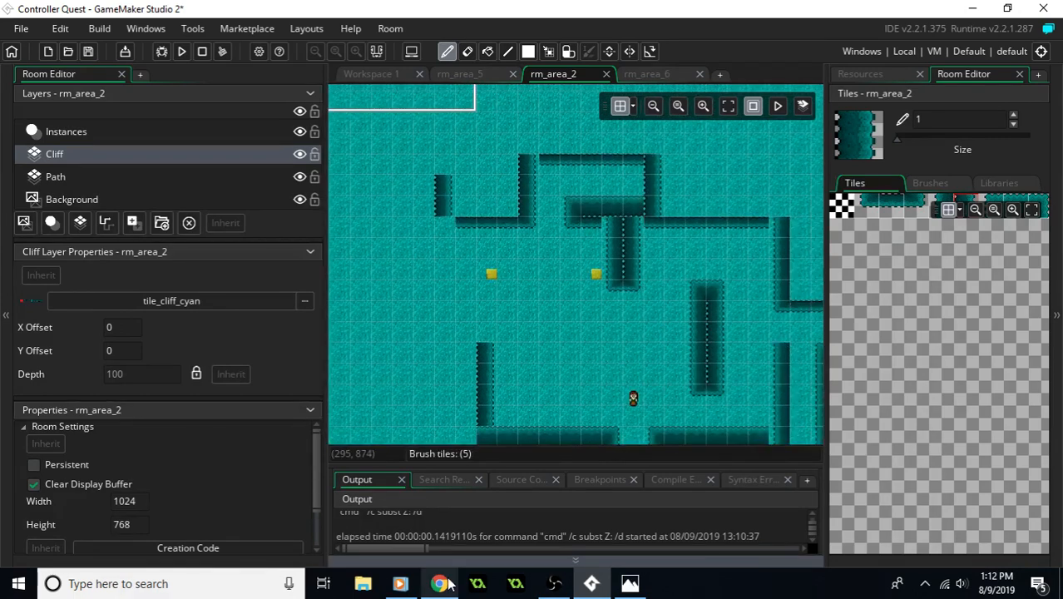
- Paint an L-shaped cliff ledge south of the two obj_button instances, with a corner tile and a capped vertical arm, for the secret key nook
left_click(420, 586)
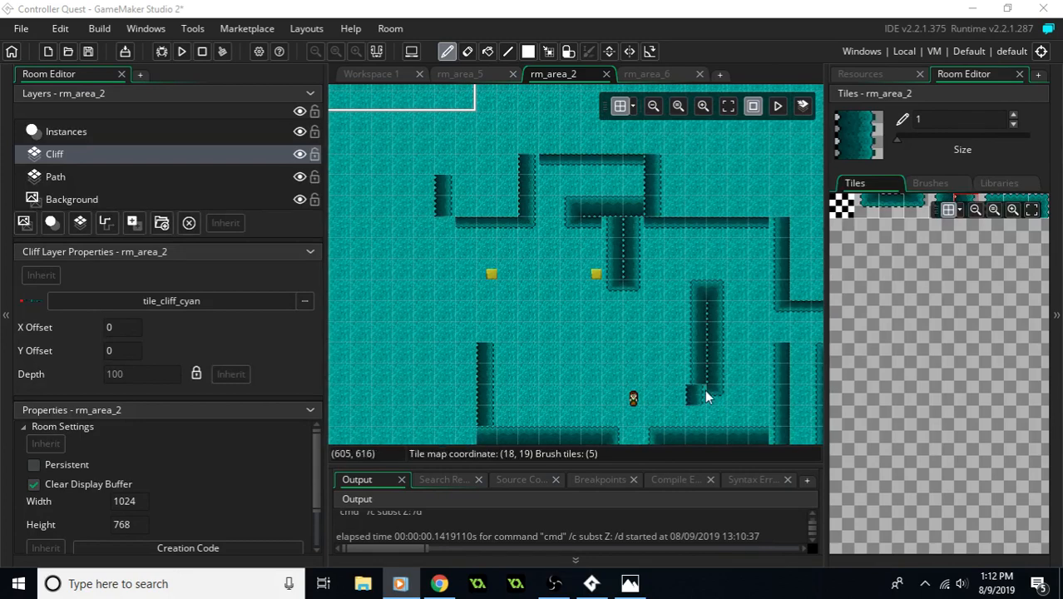
left_click(519, 281)
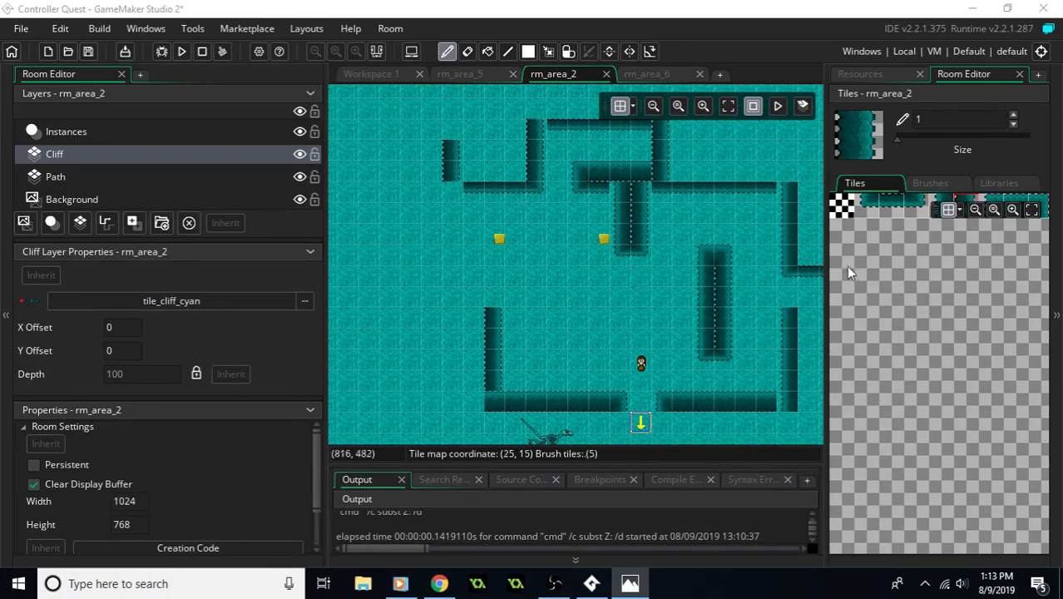
left_click(887, 207)
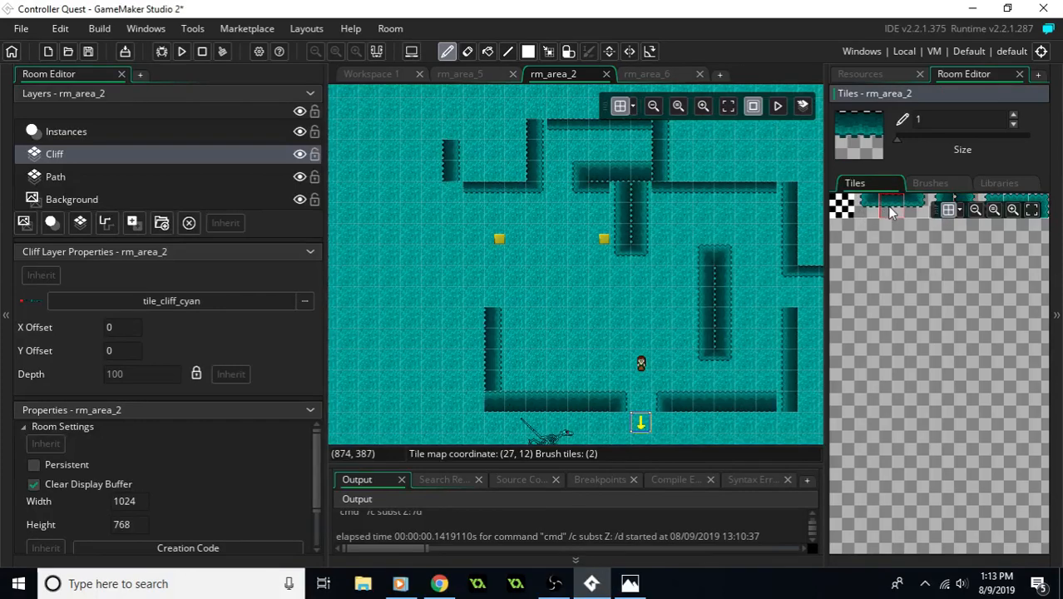
left_click_drag(517, 301, 537, 300)
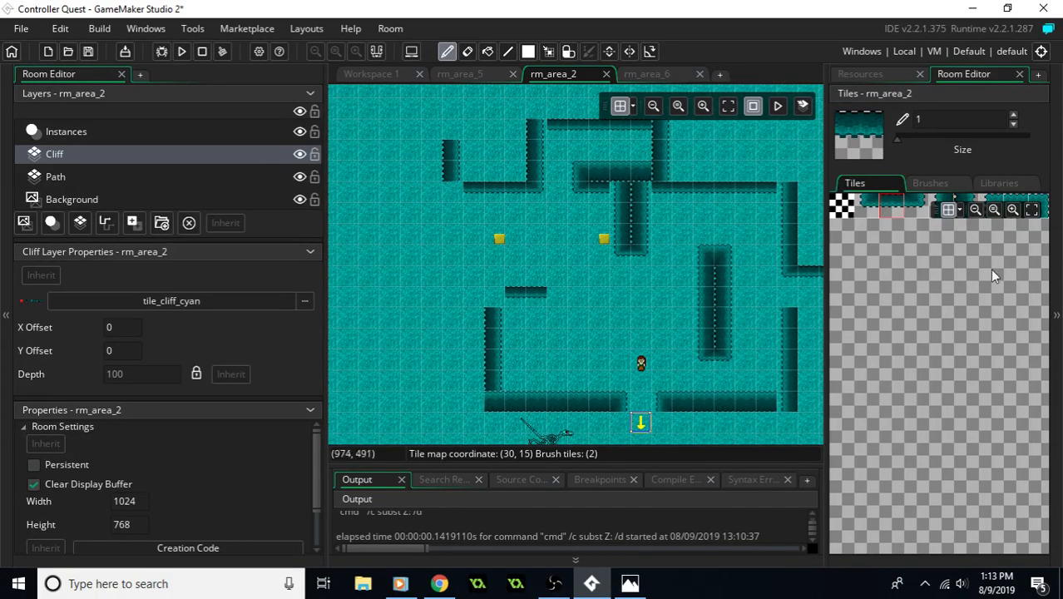
left_click(919, 207)
left_click(555, 292)
middle_click_drag(624, 282, 608, 311)
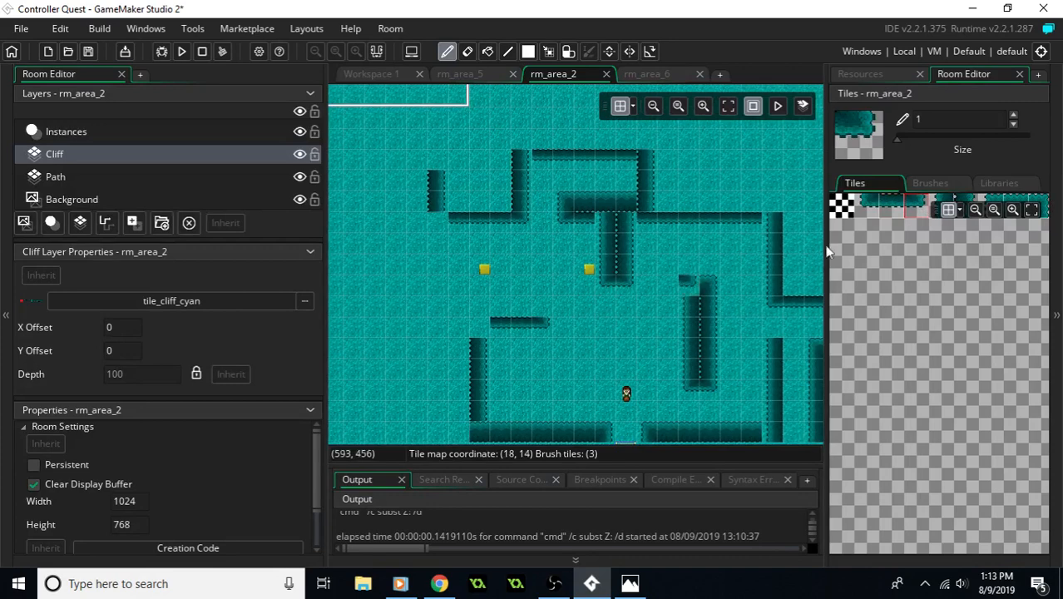
left_click(964, 203)
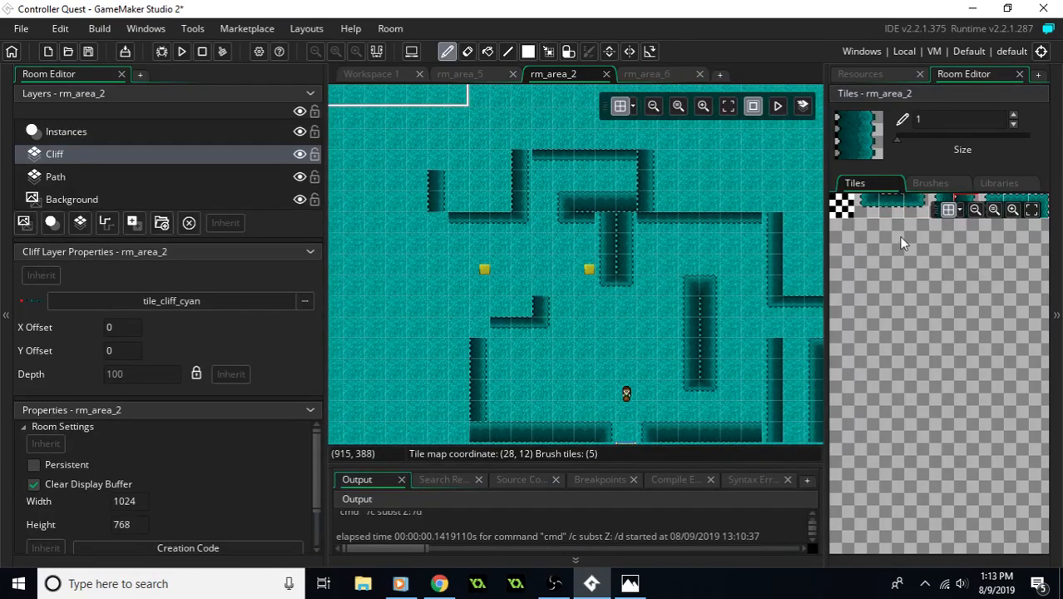
left_click(1039, 203)
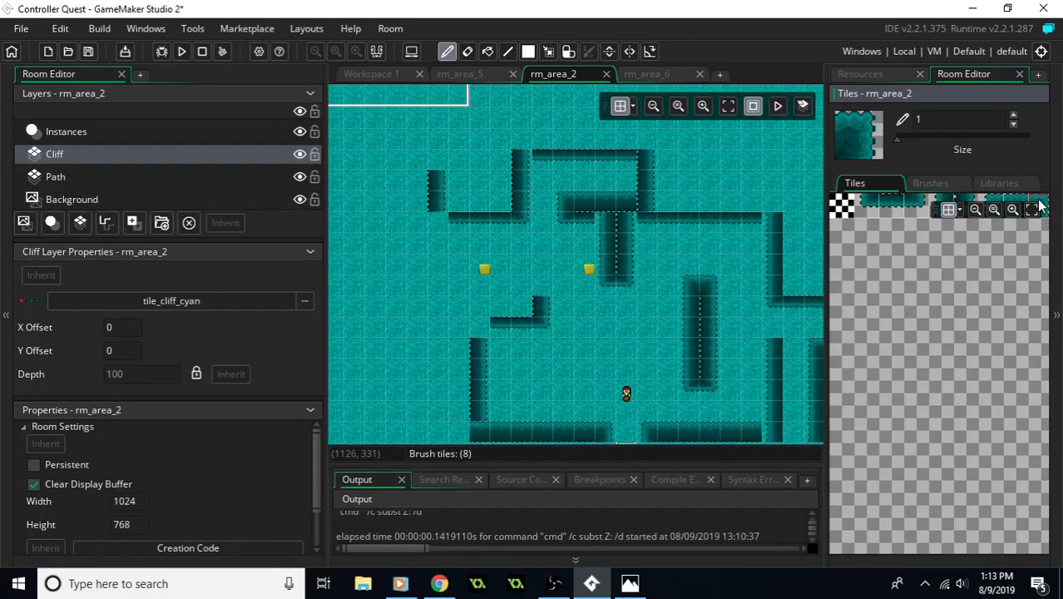
left_click(540, 284)
- Erase the old cliff walls across the north, centre and east, keeping the vertical wall at the south wall's east end
middle_click_drag(636, 285, 599, 252)
middle_click_drag(673, 314, 628, 312)
mouse_move(628, 333)
right_mouse_down()
mouse_move(602, 242)
mouse_move(620, 338)
mouse_move(544, 243)
mouse_move(501, 138)
mouse_move(434, 171)
mouse_move(361, 134)
mouse_move(441, 144)
mouse_move(465, 181)
mouse_move(481, 110)
mouse_move(562, 129)
mouse_move(585, 172)
mouse_move(703, 175)
mouse_move(589, 178)
mouse_move(688, 242)
mouse_move(792, 263)
mouse_move(742, 372)
right_mouse_up()
mouse_move(749, 329)
right_mouse_down()
mouse_move(772, 397)
mouse_move(780, 378)
right_mouse_up()
middle_click_drag(551, 237, 633, 264)
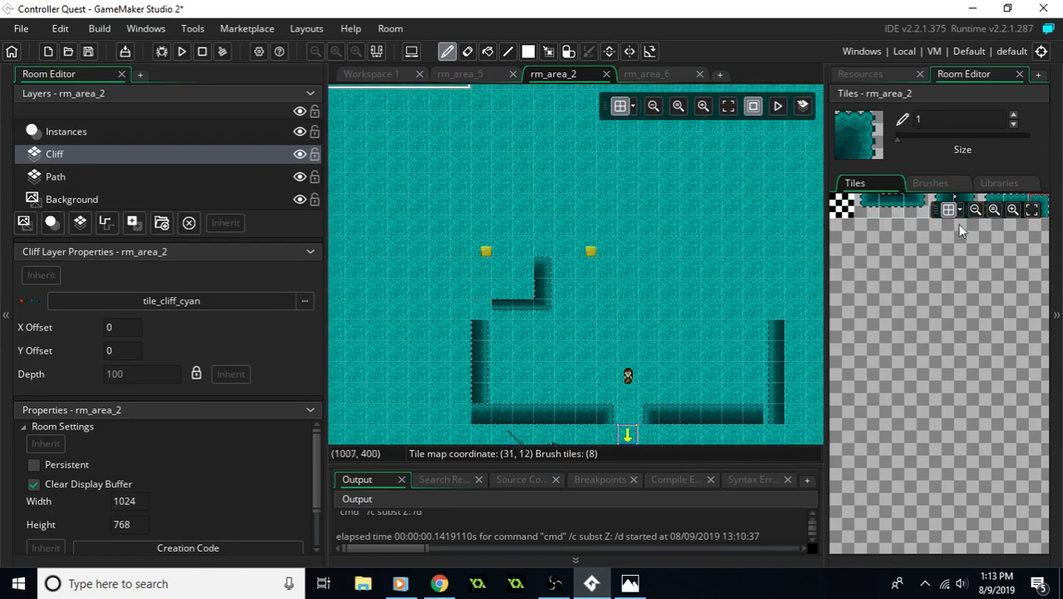
- Extend the column 8 vertical cliff wall five tiles north and continue it diagonally northeast as a staircase of vertical tiles to column 13
left_click(971, 198)
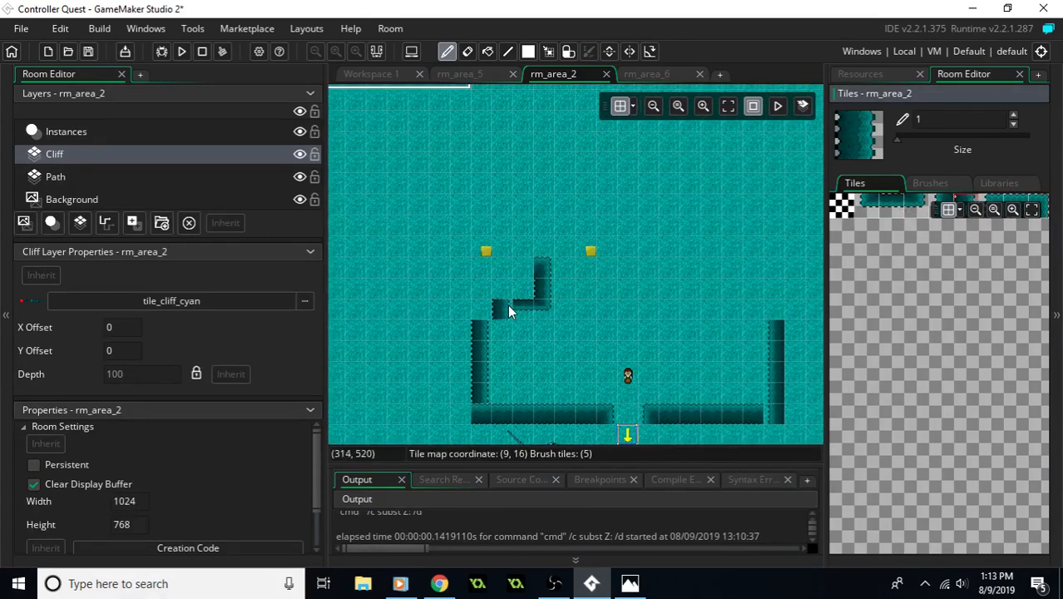
left_click_drag(482, 302, 477, 220)
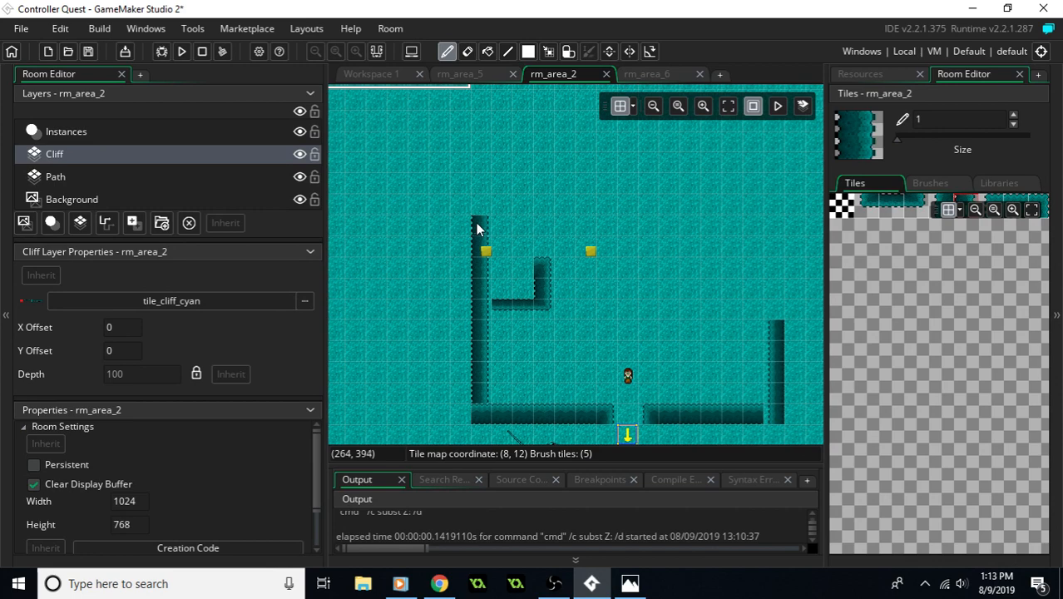
left_click(489, 211)
left_click_drag(493, 209, 493, 191)
middle_click_drag(519, 187, 486, 218)
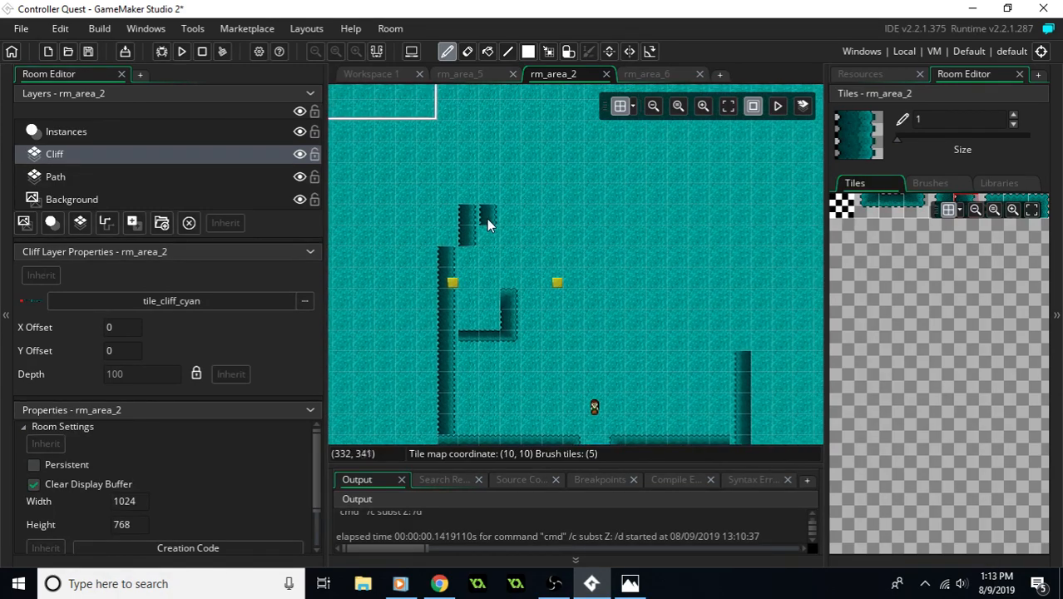
left_click(513, 172)
left_click(533, 161)
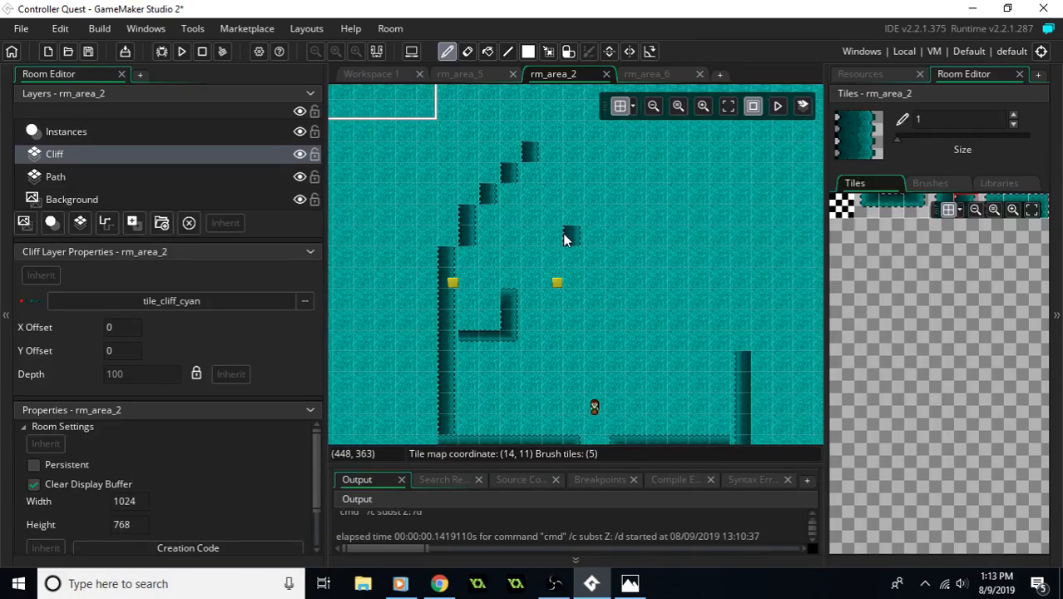
scroll(548, 221, "up", 2)
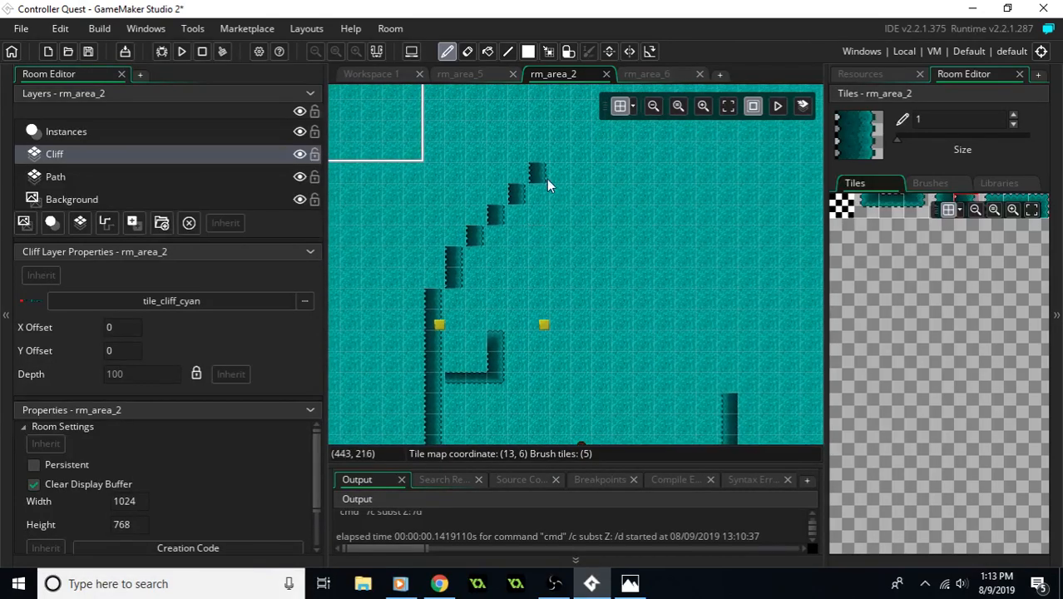
mouse_move(552, 186)
middle_mouse_down()
mouse_move(545, 248)
mouse_move(577, 178)
mouse_move(586, 306)
middle_mouse_up()
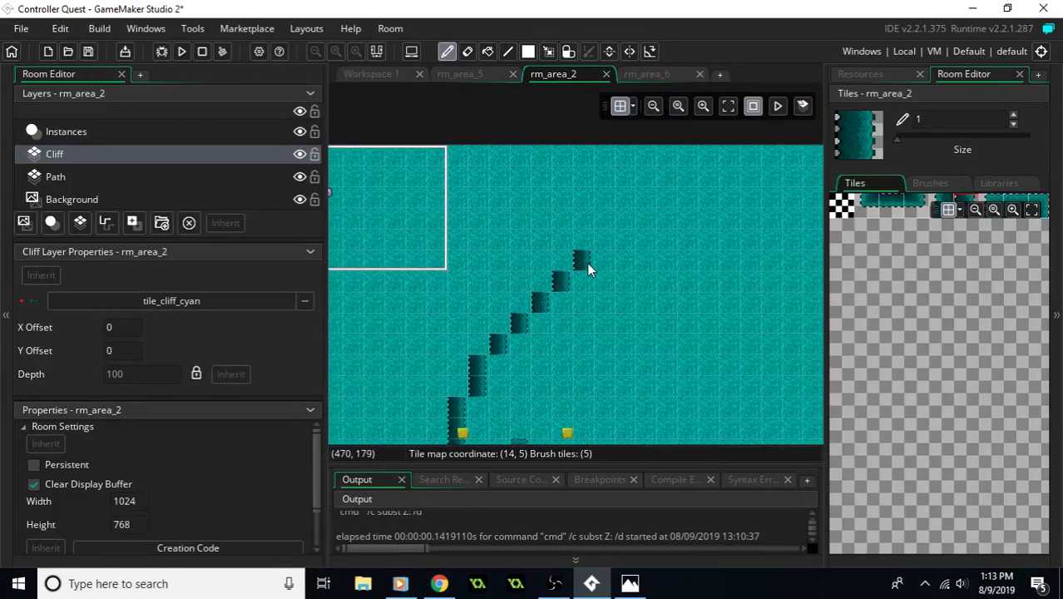
mouse_move(586, 263)
middle_mouse_down()
mouse_move(724, 254)
mouse_move(594, 212)
middle_mouse_up()
middle_click_drag(635, 161, 619, 175)
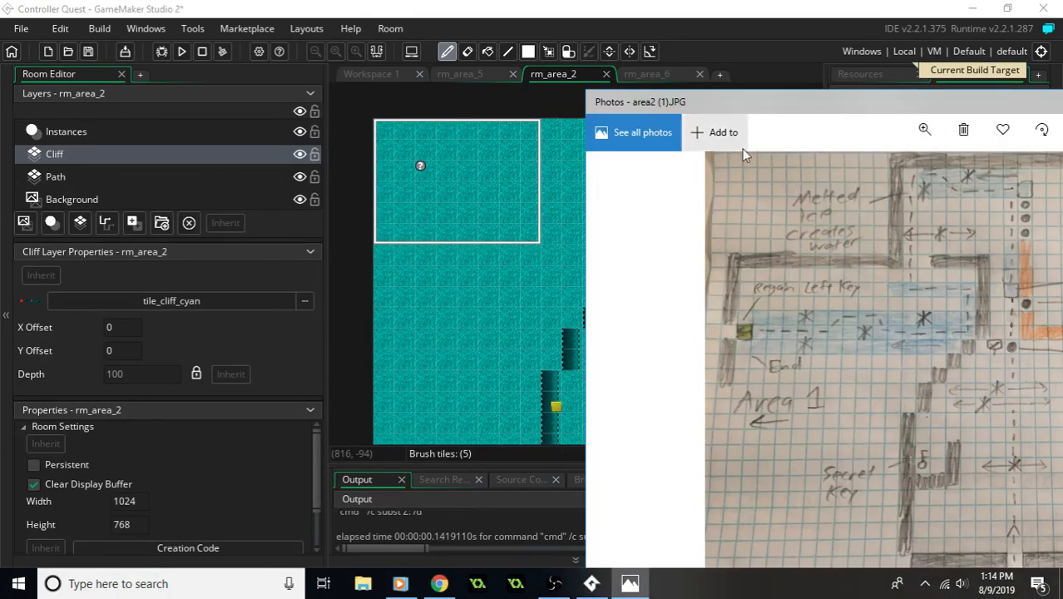
- Compare the layout with the area2 map and erase the column 8 wall, the diagonal staircase and the secret key nook
left_click_drag(740, 99, 966, 113)
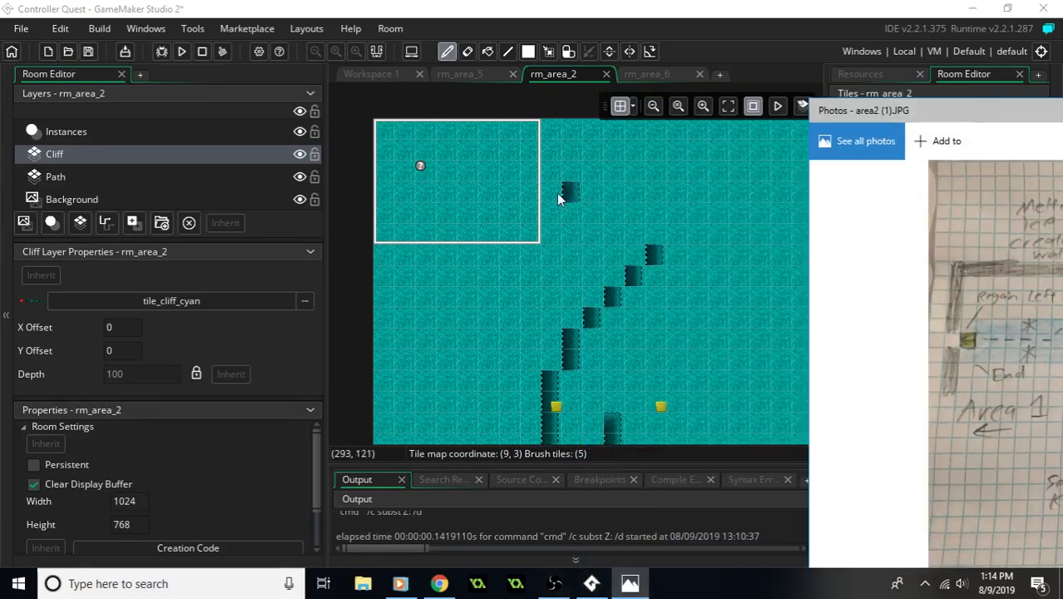
mouse_move(806, 353)
middle_mouse_down()
mouse_move(524, 143)
mouse_move(820, 295)
middle_mouse_up()
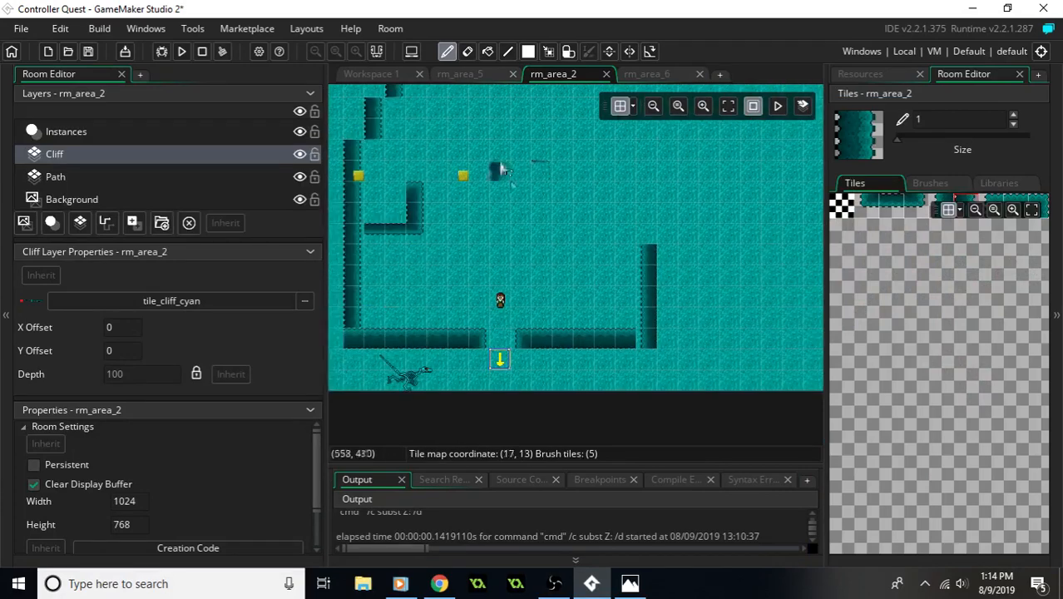
middle_click_drag(484, 94, 529, 177)
middle_click_drag(580, 91, 620, 190)
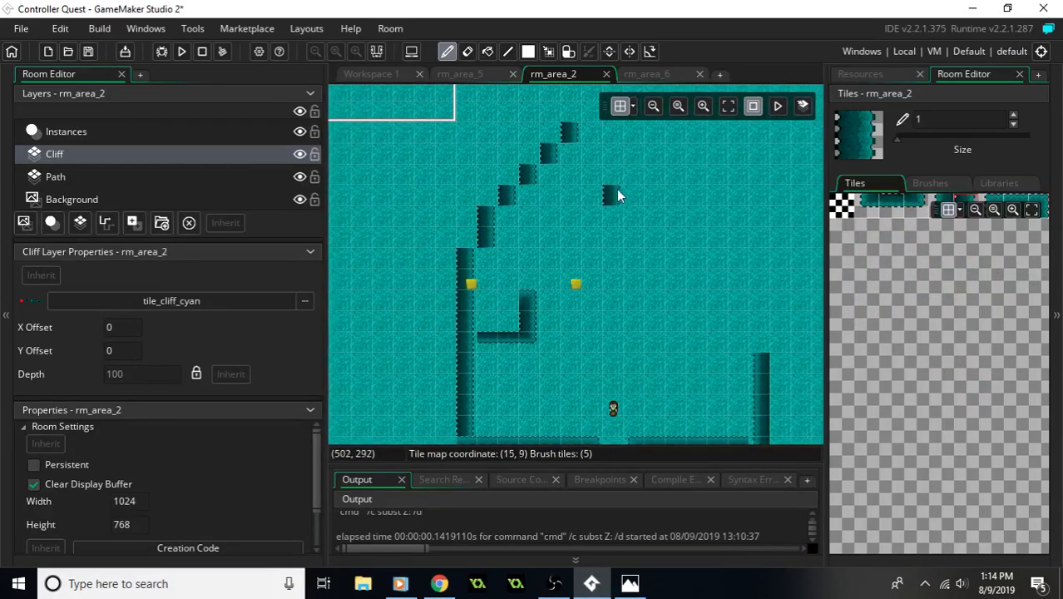
mouse_move(676, 237)
middle_mouse_down()
mouse_move(712, 229)
mouse_move(677, 293)
middle_mouse_up()
mouse_move(677, 293)
right_mouse_down()
mouse_move(618, 183)
mouse_move(518, 342)
mouse_move(621, 384)
mouse_move(517, 404)
mouse_move(575, 381)
right_mouse_up()
left_click(1062, 111)
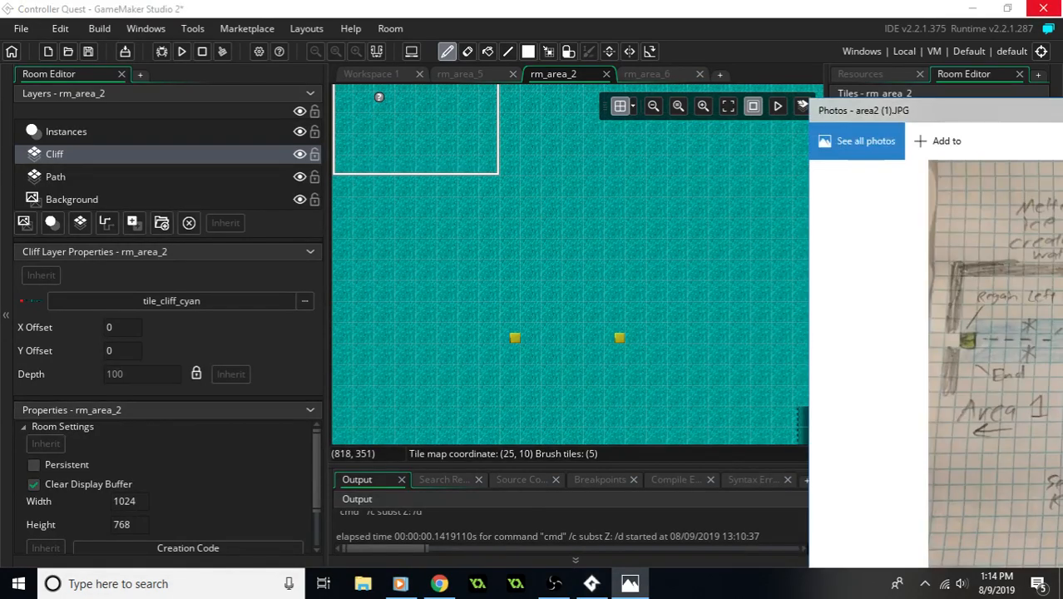
- Following the area2 map, paint an eleven-tile horizontal cliff wall along tile row 9, starting at column 4
left_click_drag(880, 110, 628, 79)
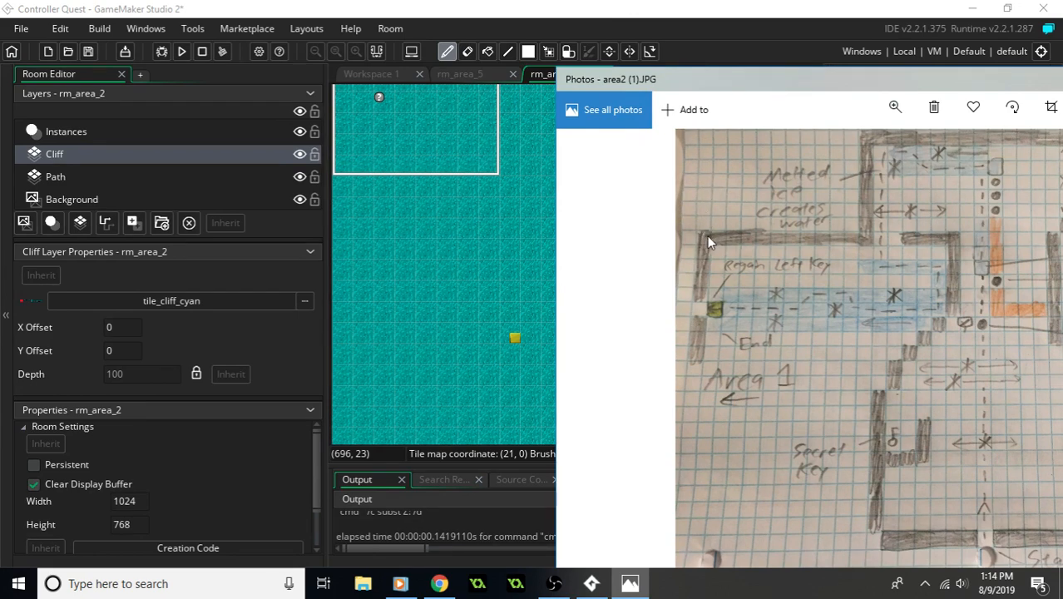
left_click(354, 171)
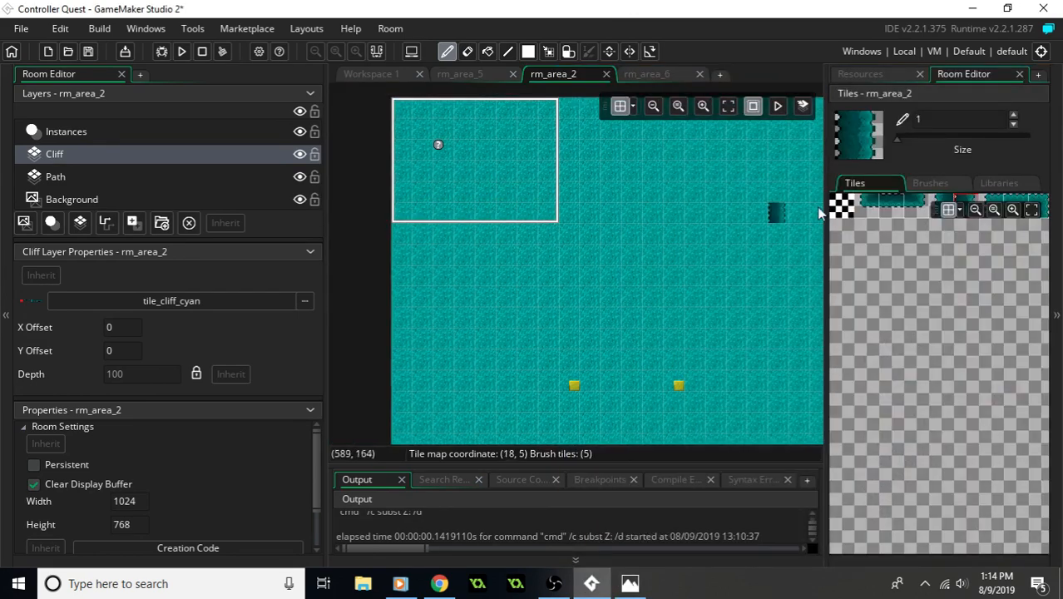
left_click(890, 215)
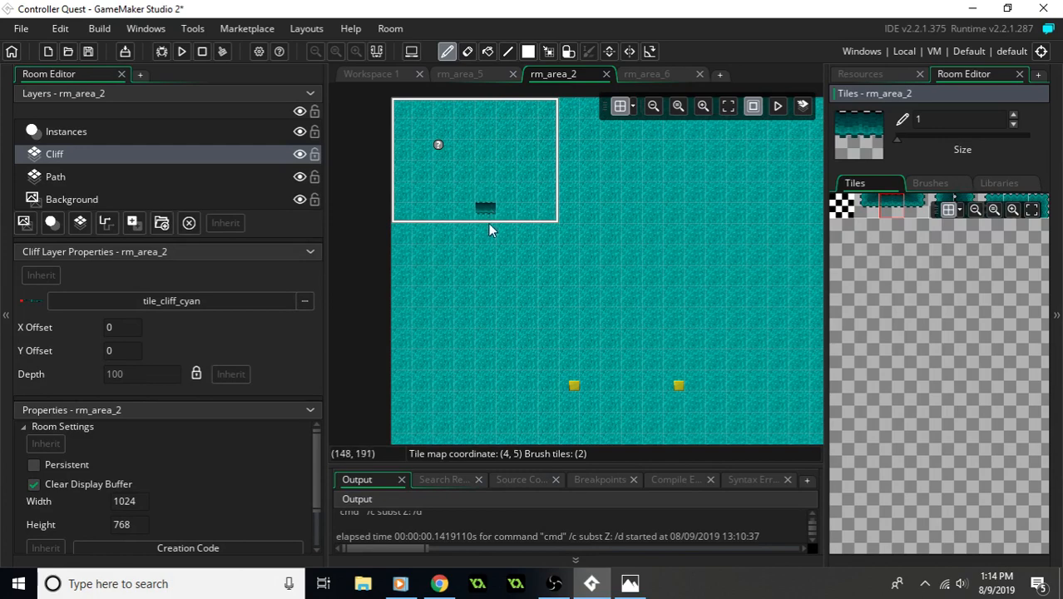
left_click_drag(486, 287, 525, 306)
left_click(629, 583)
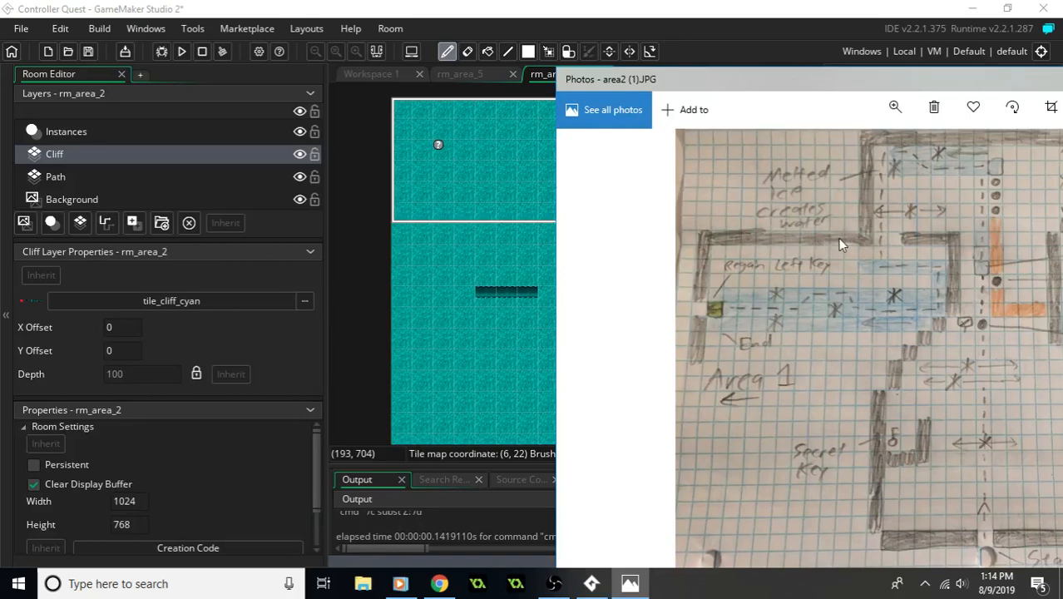
left_click(616, 47)
middle_click_drag(536, 279, 479, 253)
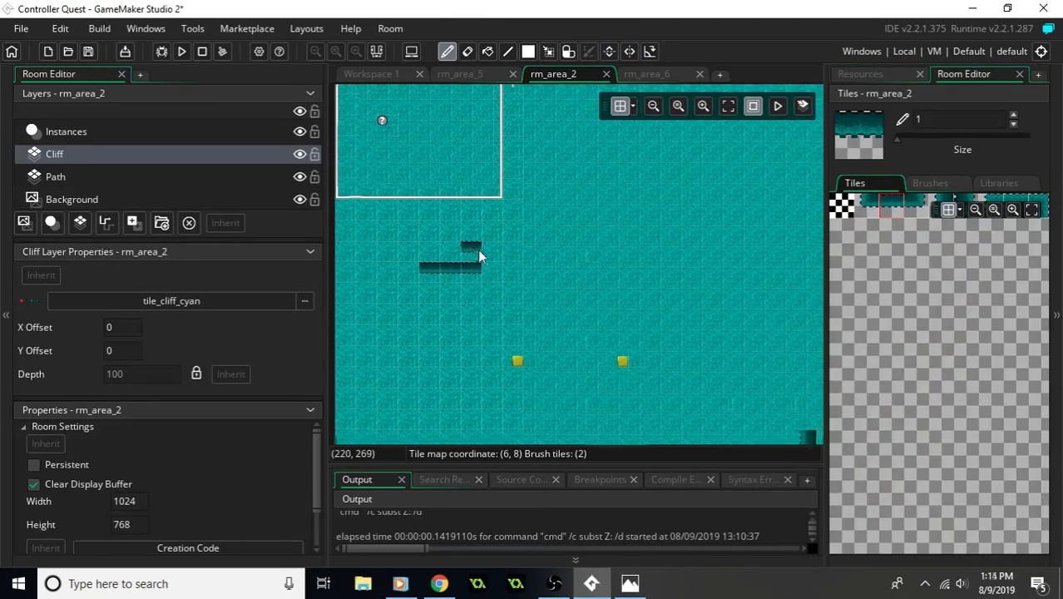
left_click_drag(503, 278, 631, 272)
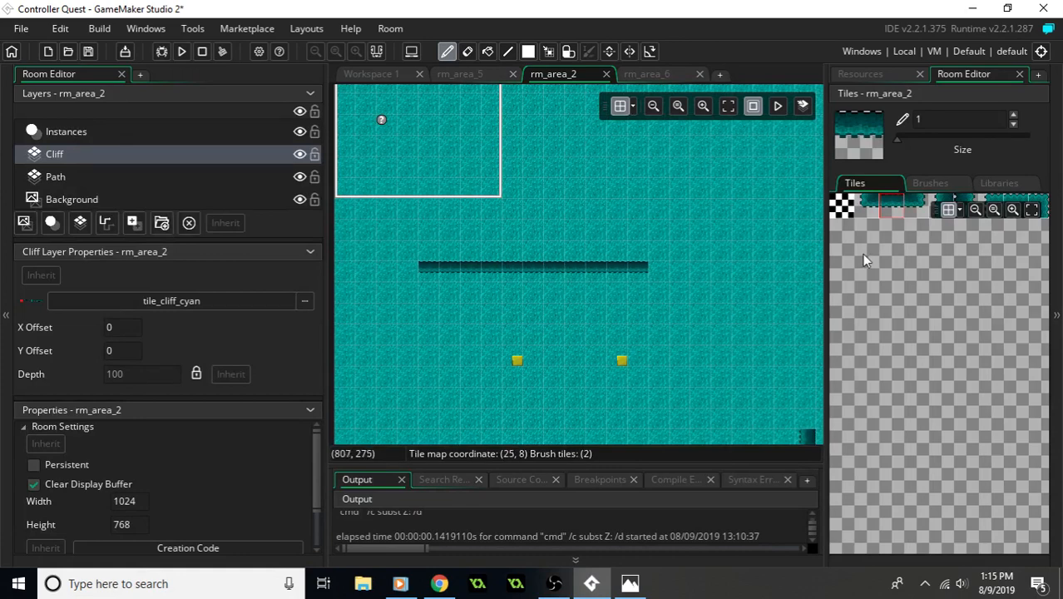
- Place a corner tile at the row 9 wall's east end and paint a six-tile vertical wall northward from it in column 15
left_click(913, 201)
left_click(655, 274)
middle_click_drag(676, 242, 633, 318)
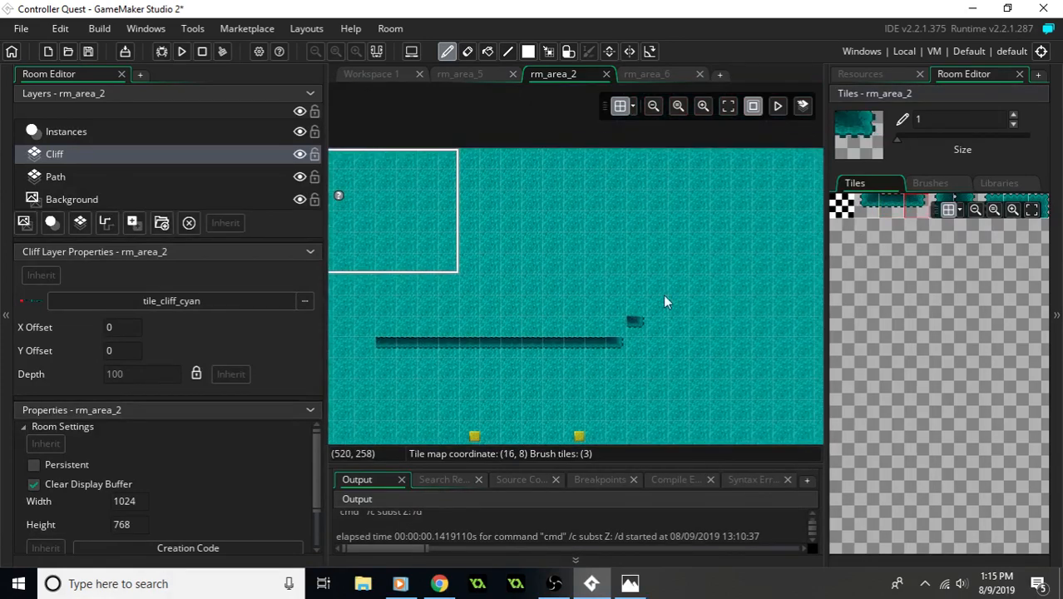
left_click(929, 207)
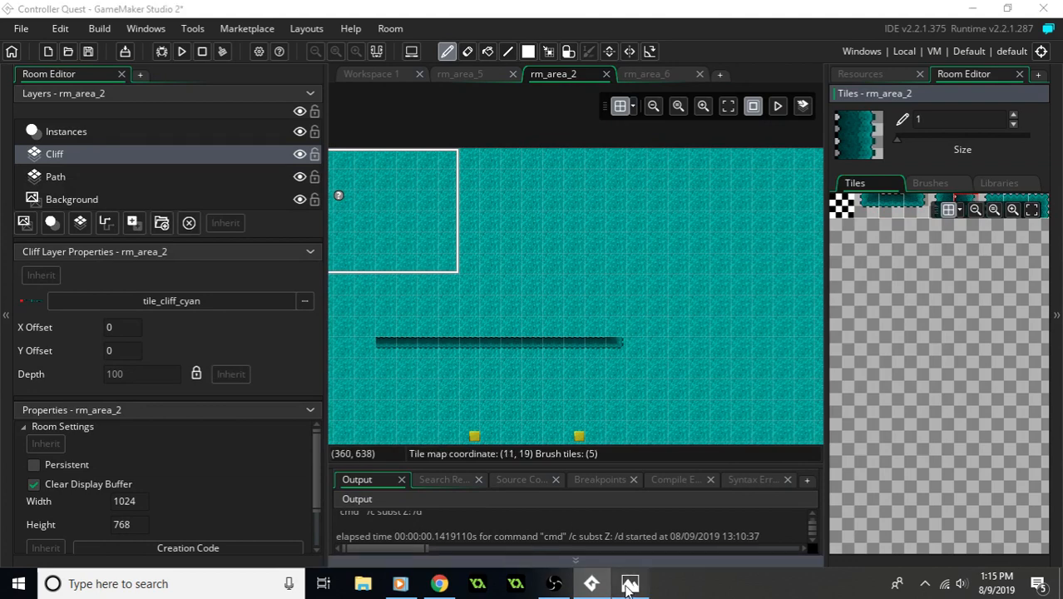
left_click(630, 583)
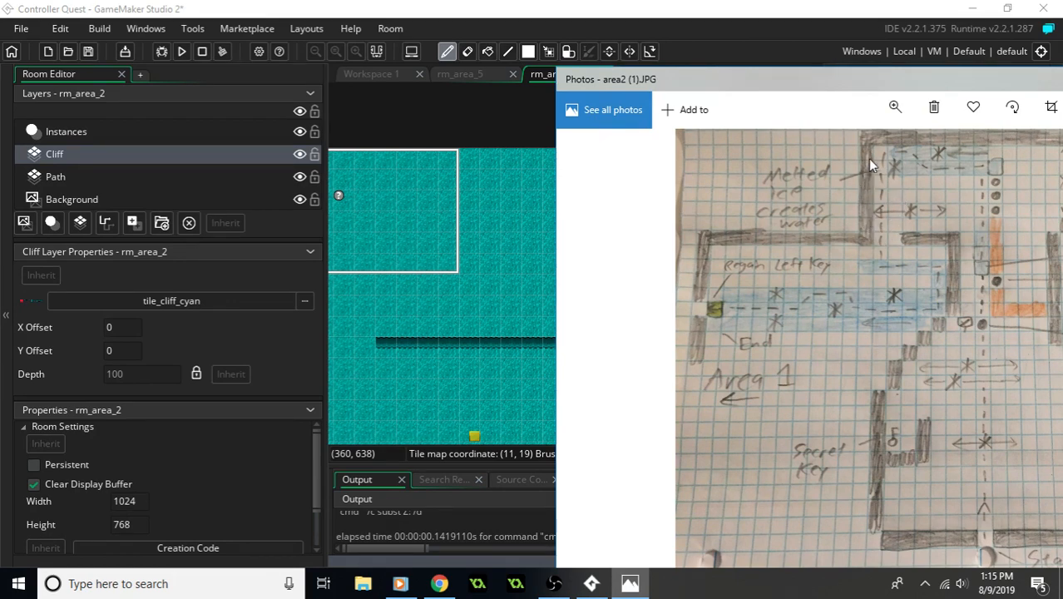
left_click(637, 5)
mouse_move(623, 327)
left_mouse_down()
mouse_move(607, 242)
mouse_move(616, 227)
left_mouse_up()
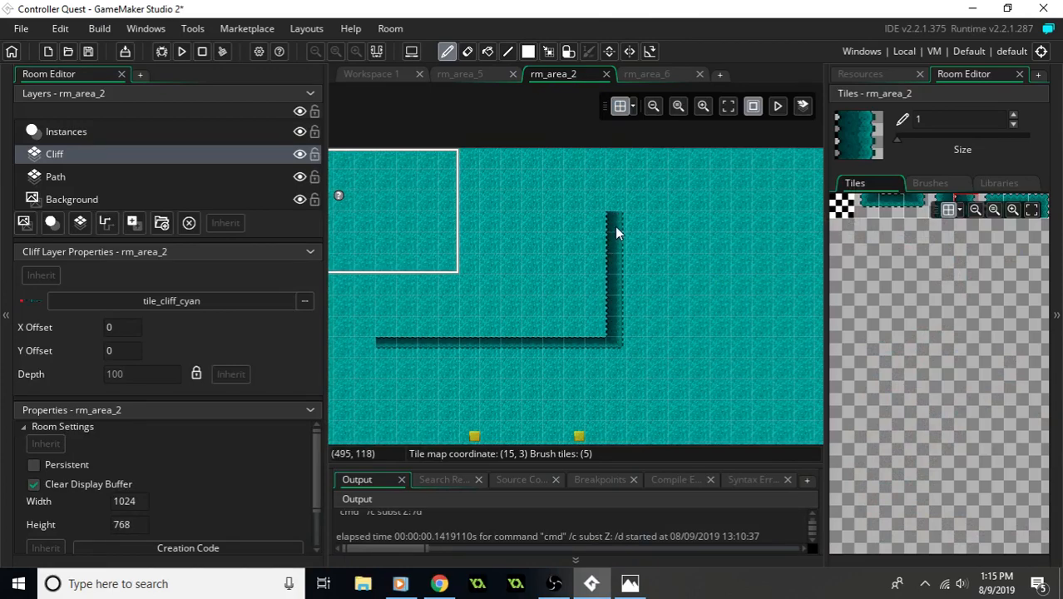
middle_click_drag(639, 259, 565, 264)
- Start the north wall with five horizontal tiles on row 2 from column 15, replacing the first with a vertical cliff tile
left_click_drag(882, 205, 902, 206)
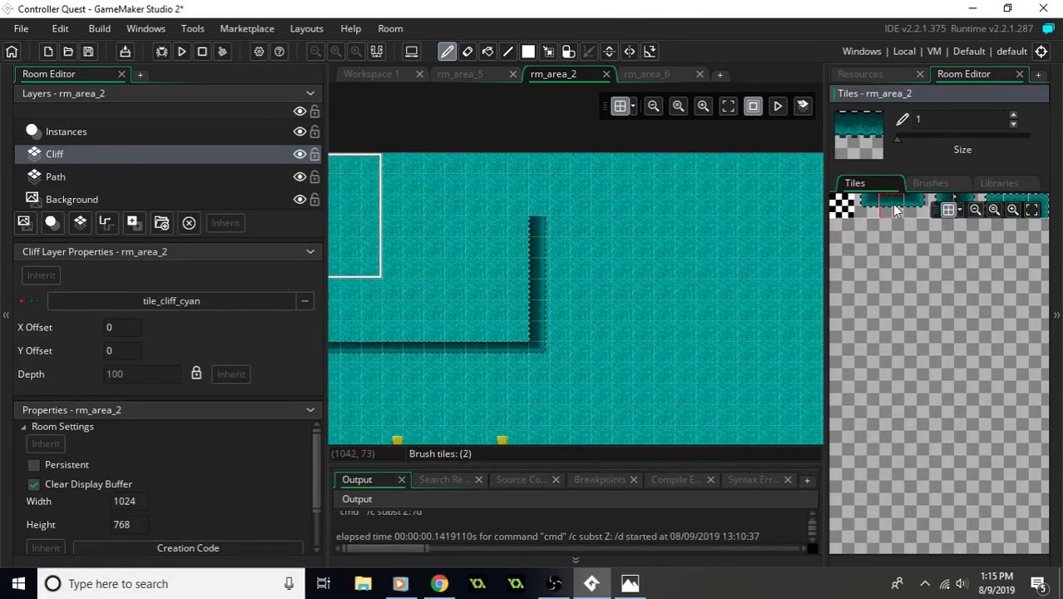
left_click_drag(564, 214, 624, 209)
left_click(970, 201)
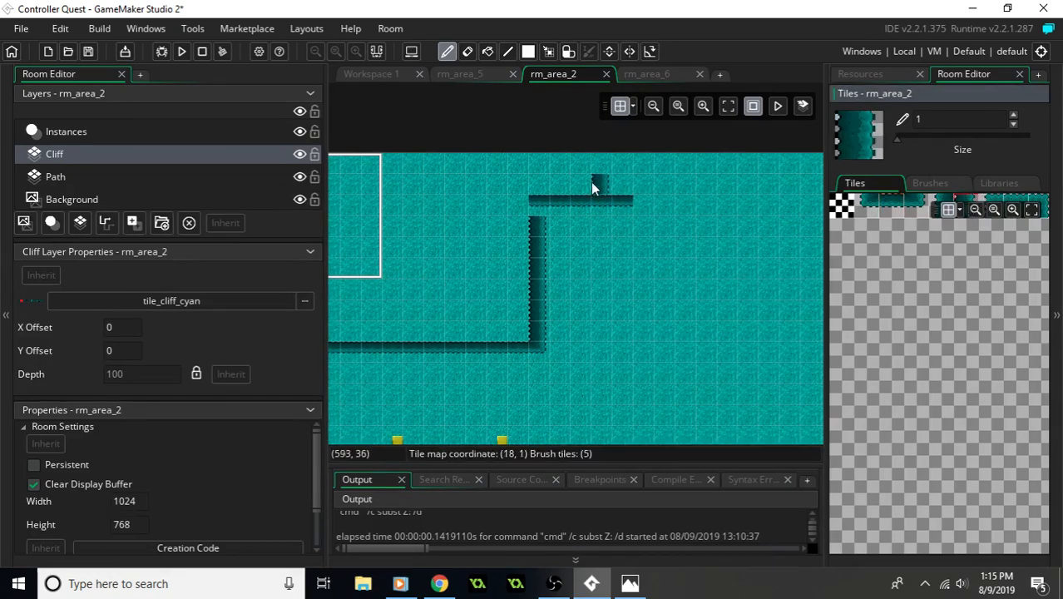
left_click(538, 204)
- Check the area2 map and extend the north cliff wall east along row 2 to tile column 30
left_click(882, 216)
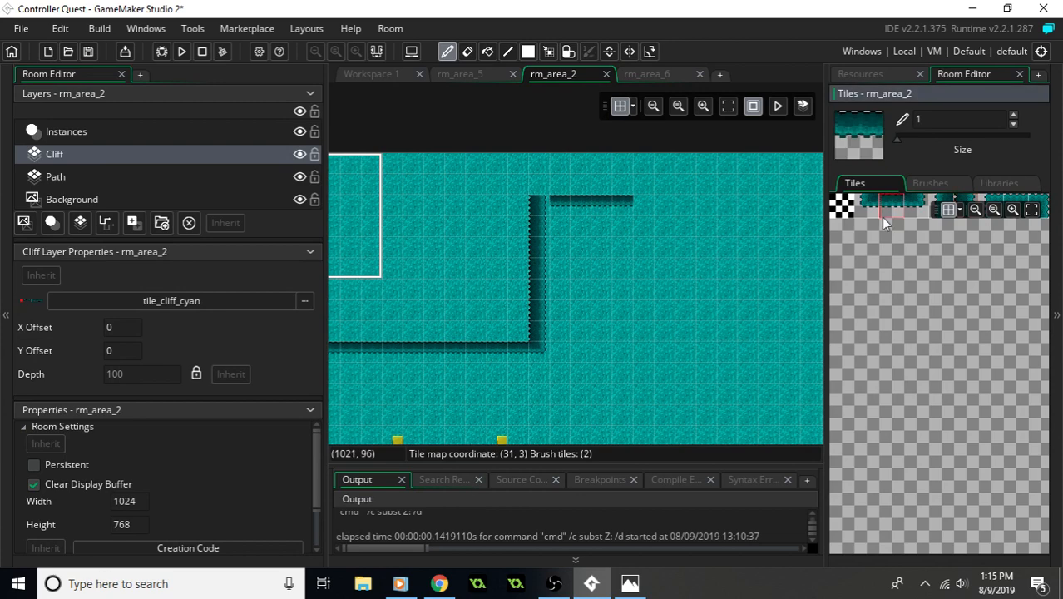
left_click(630, 583)
left_click_drag(893, 79, 609, 83)
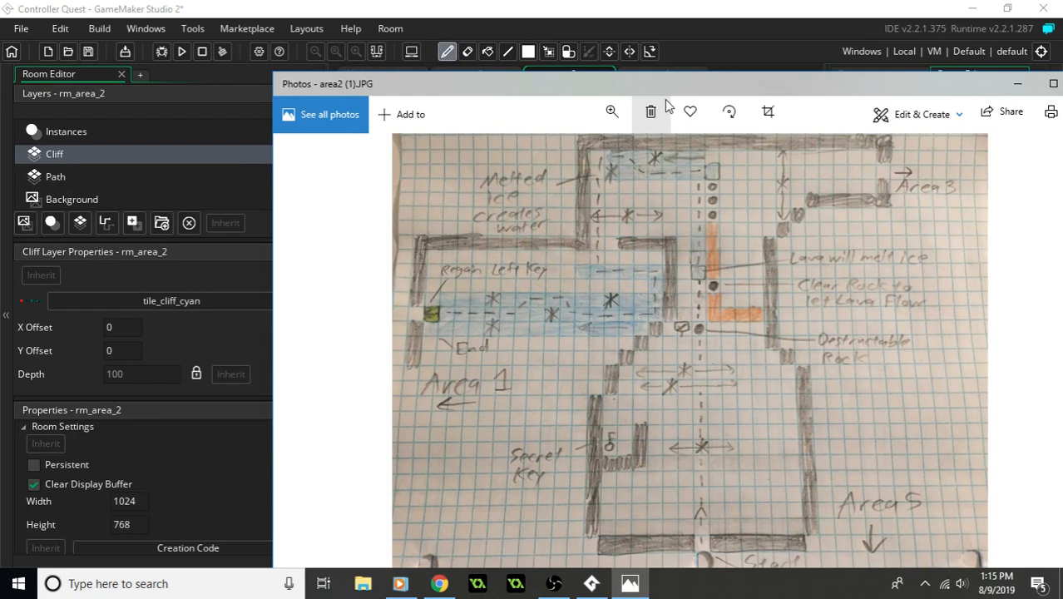
mouse_move(675, 85)
left_mouse_down()
mouse_move(949, 135)
mouse_move(1062, 210)
left_mouse_up()
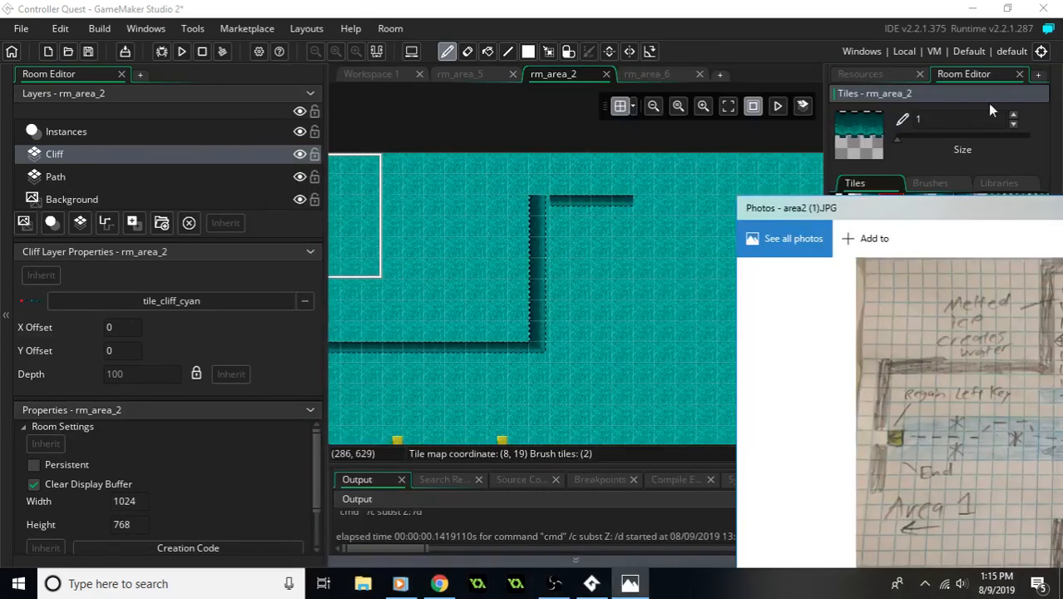
left_click(647, 215)
left_click_drag(678, 201, 819, 202)
left_click(664, 205)
middle_click_drag(779, 215, 582, 193)
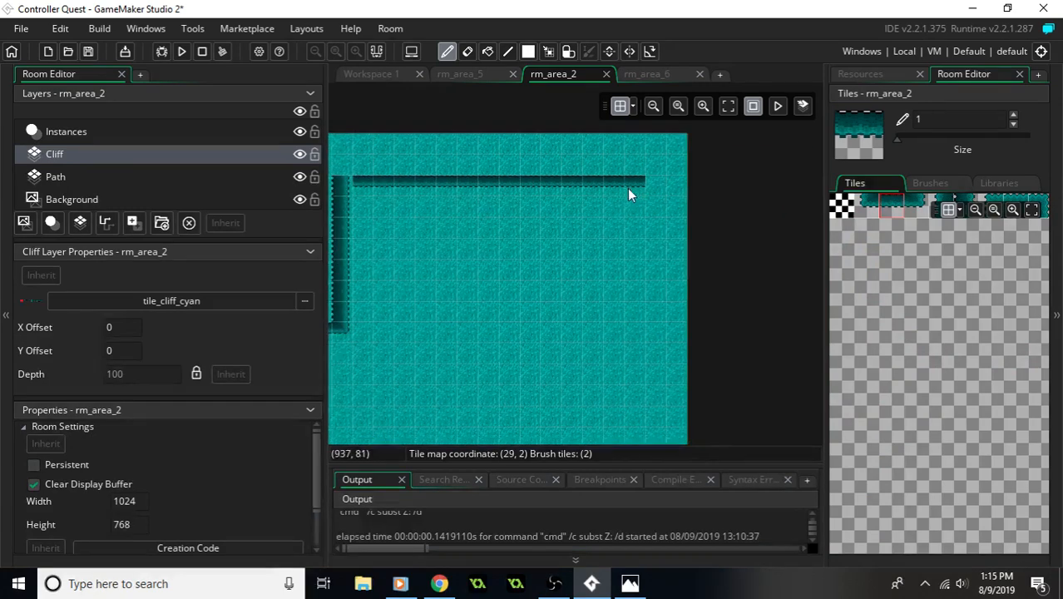
middle_click_drag(552, 232, 677, 210)
left_click_drag(750, 167, 773, 161)
middle_click_drag(704, 204, 535, 250)
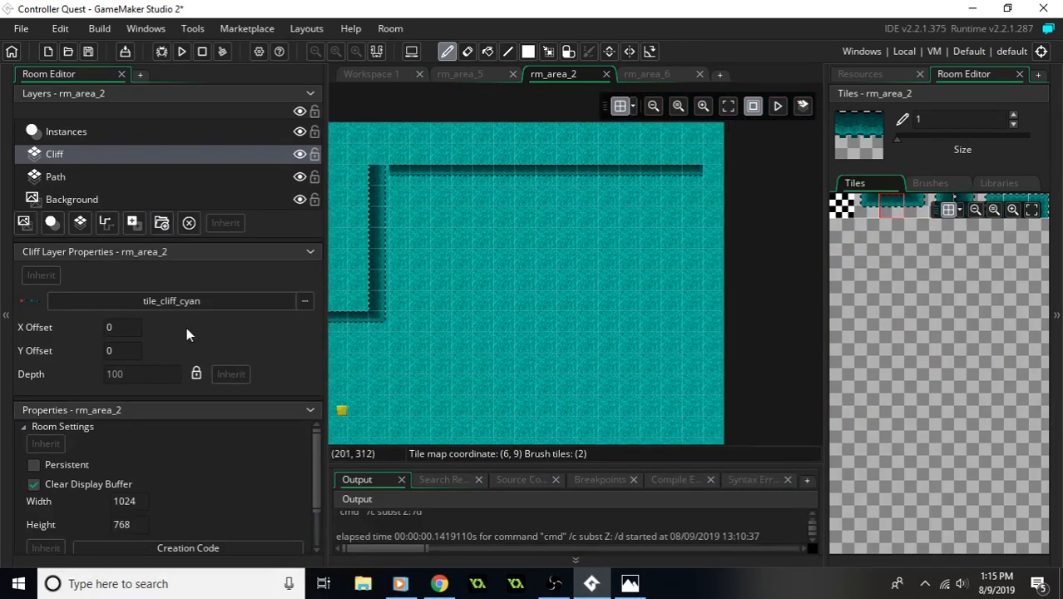
- Enlarge the room to a width of 2024 and a height of 1768, and extend the north cliff wall east into the added width
scroll(123, 436, "down", 2)
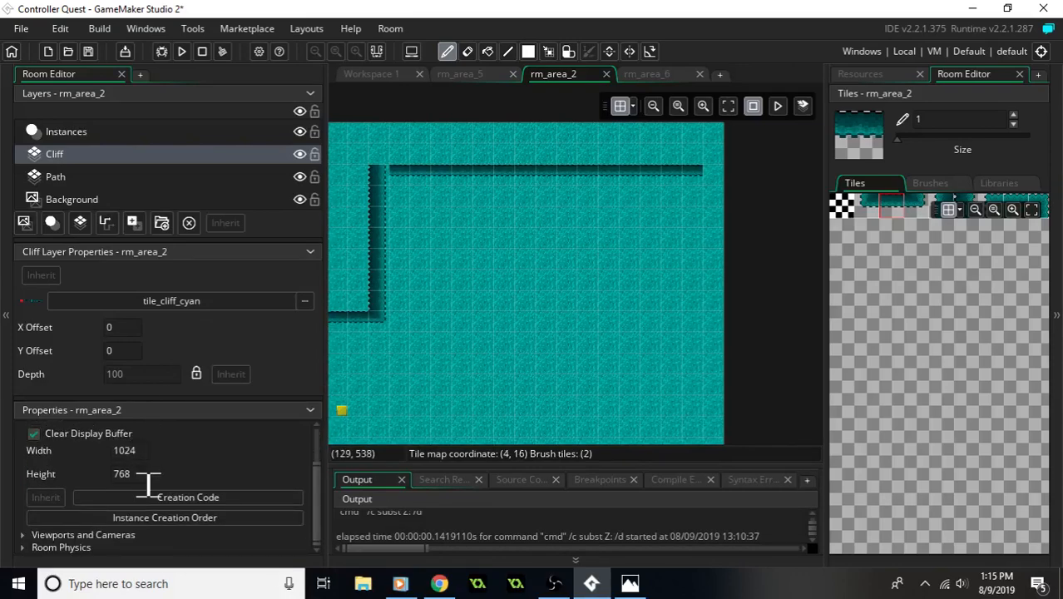
left_click(114, 450)
key("Delete")
type("2")
left_click(150, 479)
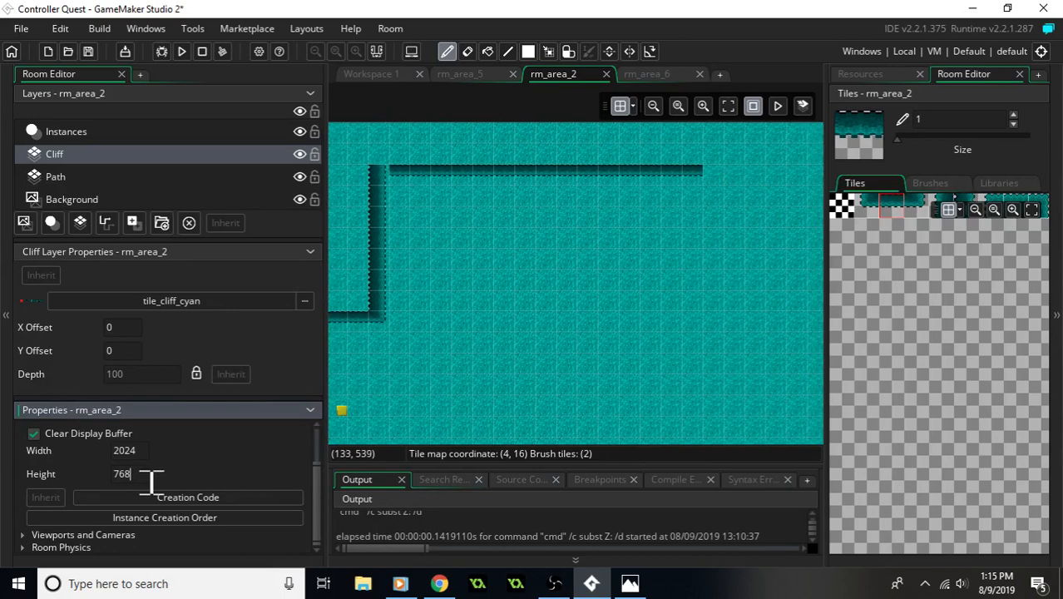
key("Left")
key("Left")
key("Left")
type("1")
left_click_drag(695, 177, 771, 179)
middle_click_drag(642, 212, 752, 181)
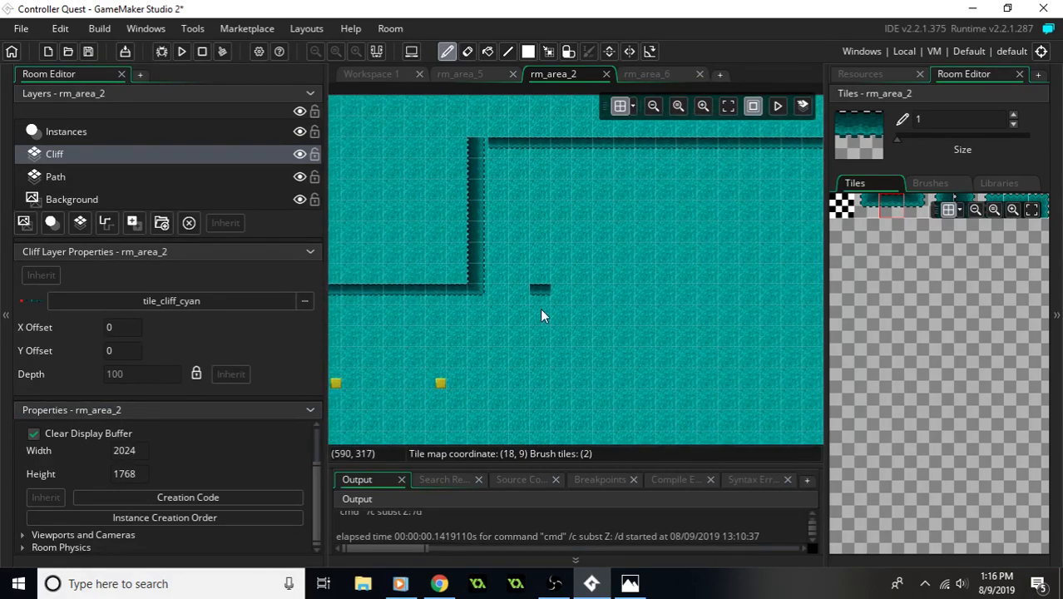
- Following the area2 map, paint a four-tile cliff face on row 9 from column 18, finishing its east end with a wall-end tile
left_click(629, 583)
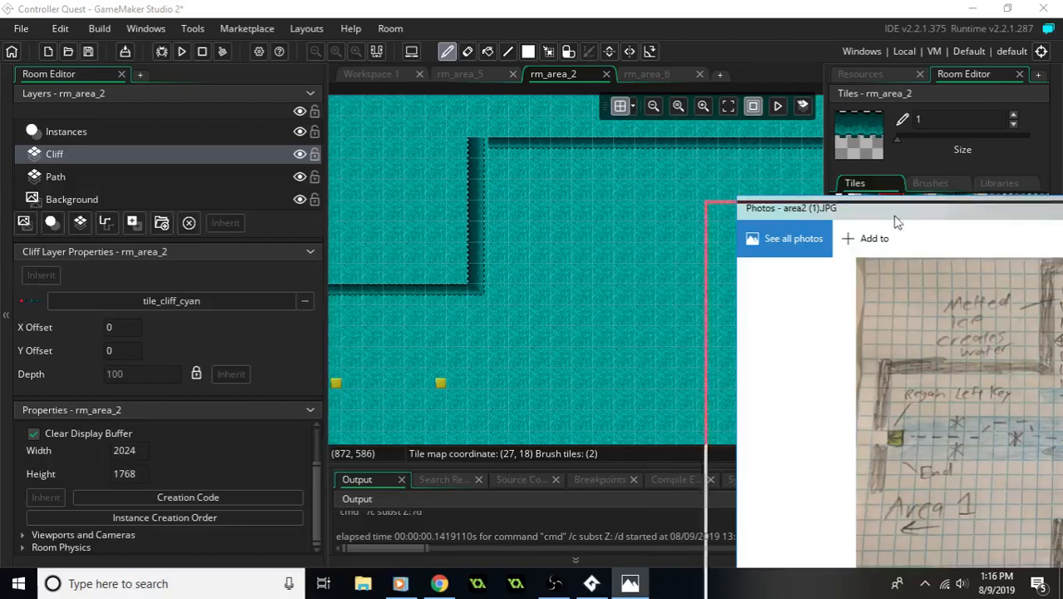
left_click_drag(918, 211, 817, 162)
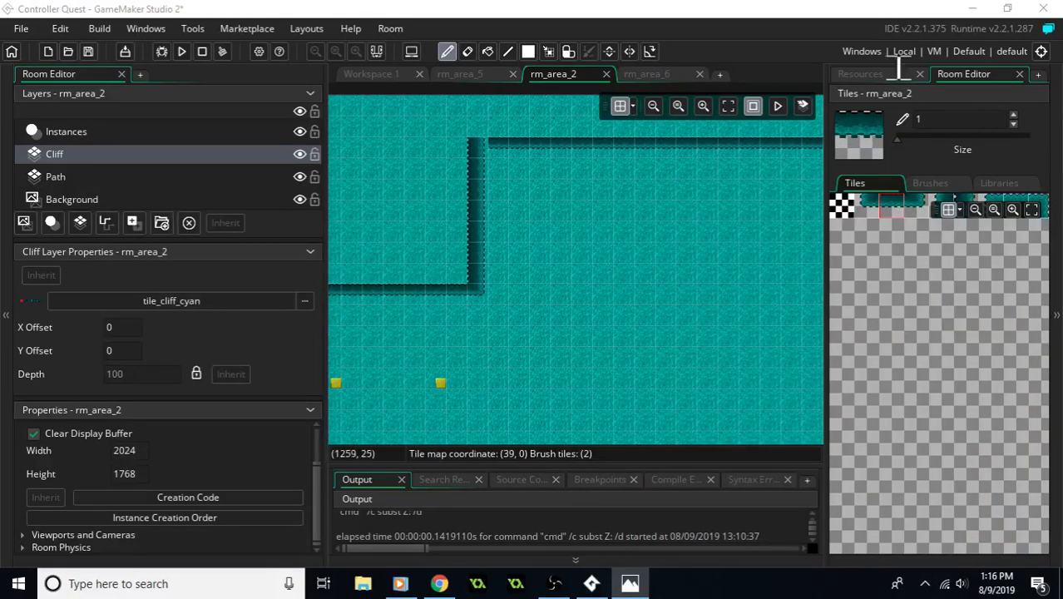
left_click(1015, 201)
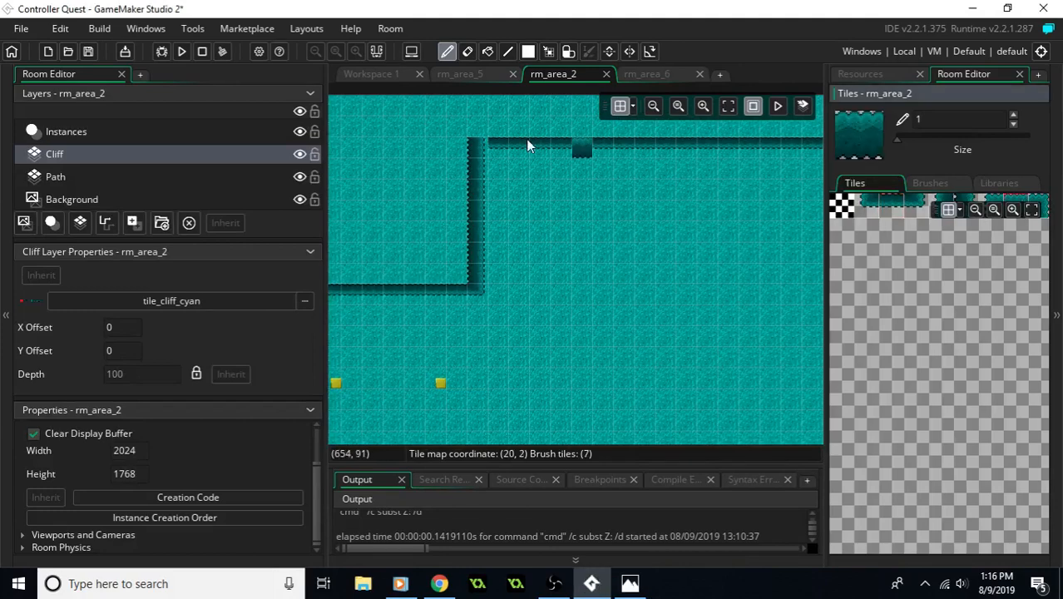
left_click(1039, 205)
left_click(608, 297)
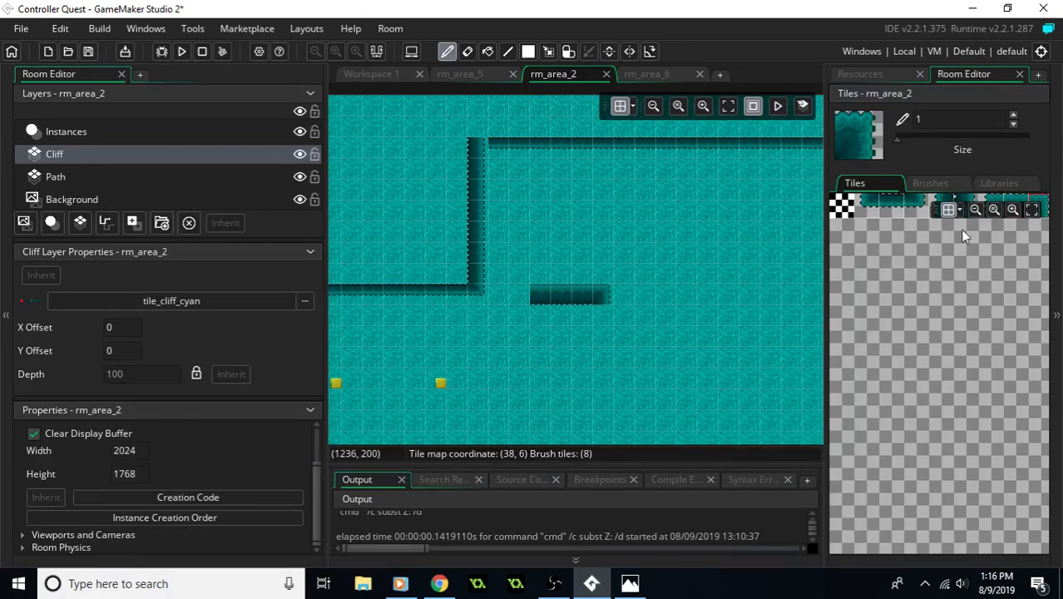
- Paint the cliff wall down column 21 from row 10 to row 14, below the east end of the four-tile face
left_click(963, 200)
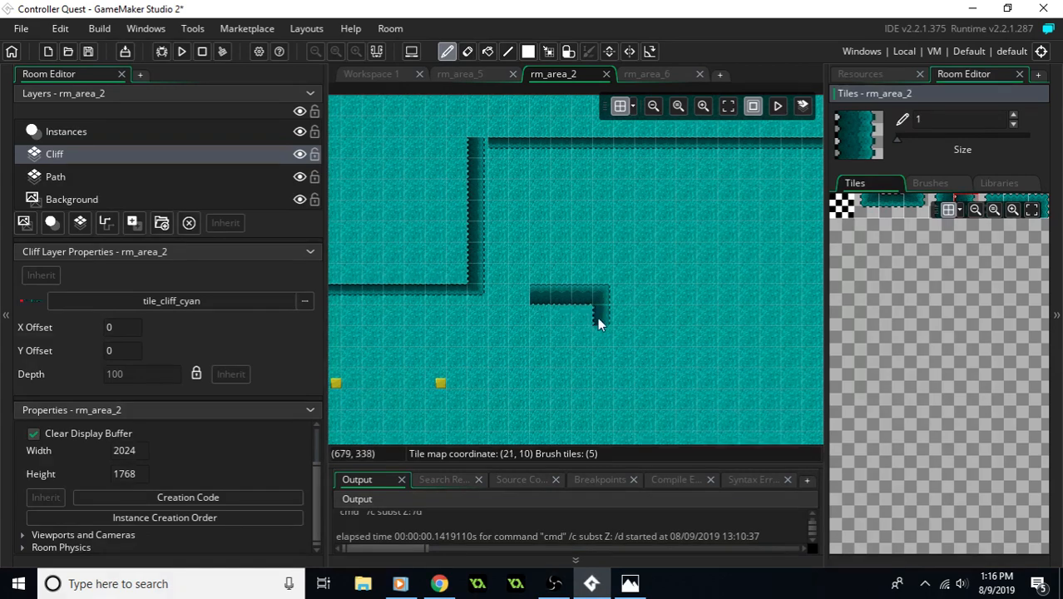
left_click_drag(597, 317, 599, 360)
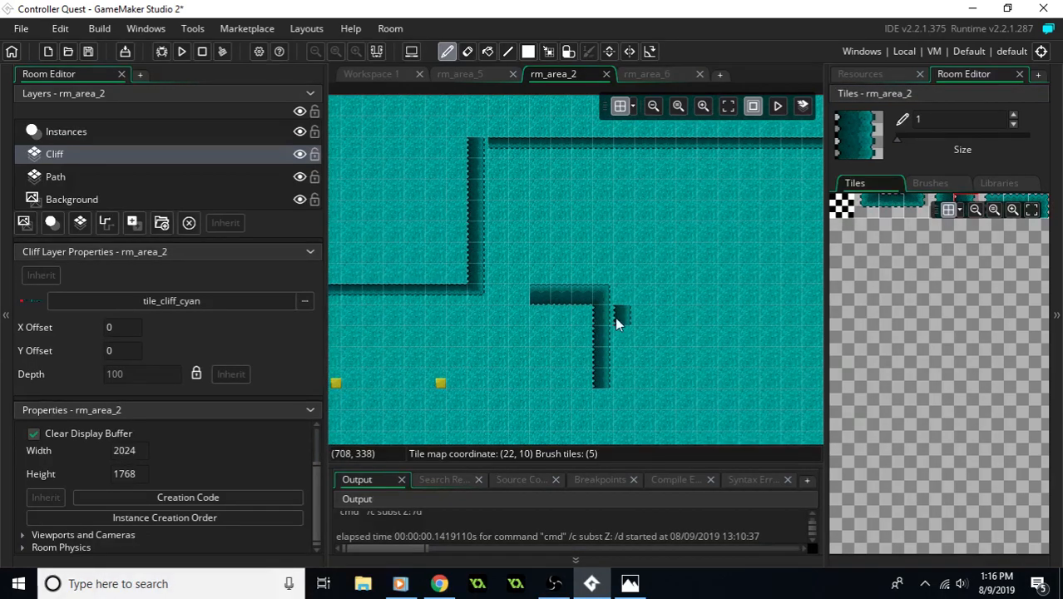
left_click(605, 398)
- Continue the wall southwest with single tiles stepping through columns 20 to 18, column 17 on rows 18 to 19, and column 16 down to row 23
middle_click_drag(624, 381, 669, 301)
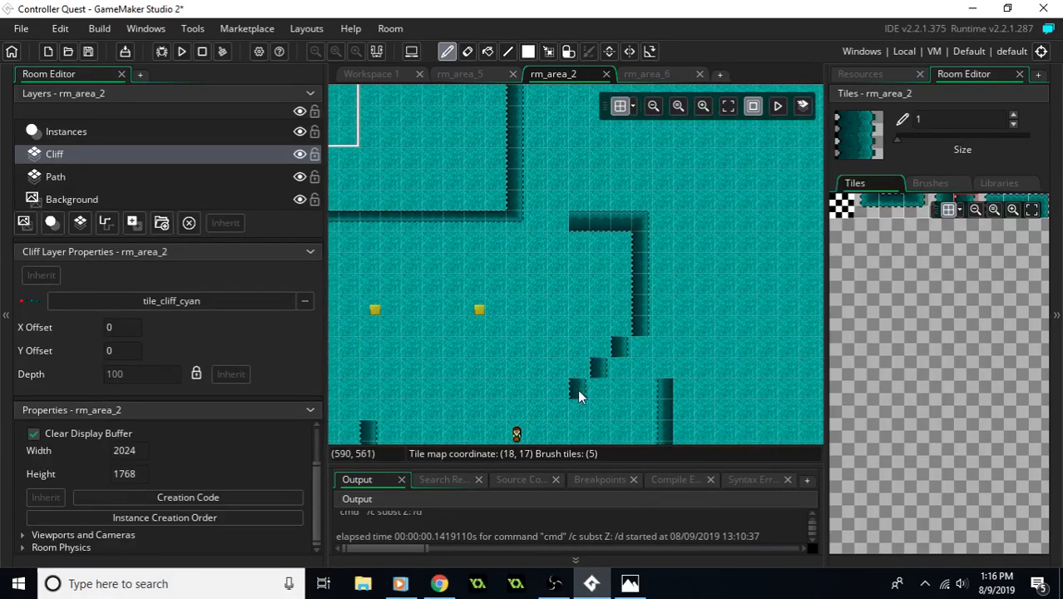
middle_click_drag(630, 381, 654, 281)
left_click_drag(582, 314, 584, 335)
middle_click_drag(589, 346, 606, 270)
right_click_drag(709, 293, 612, 301)
right_click_drag(485, 307, 406, 260)
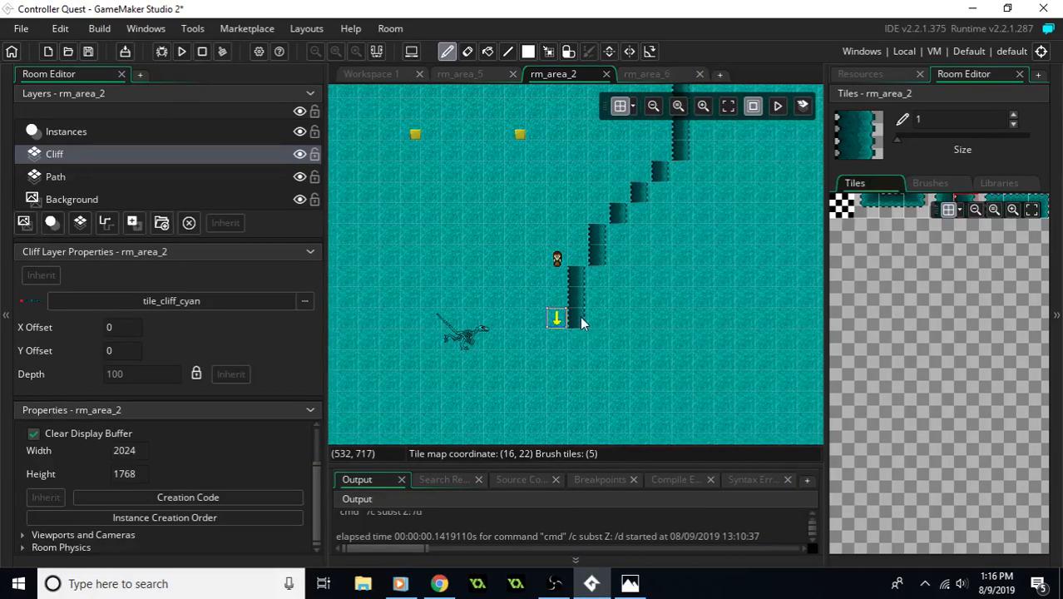
middle_click_drag(583, 336, 581, 261)
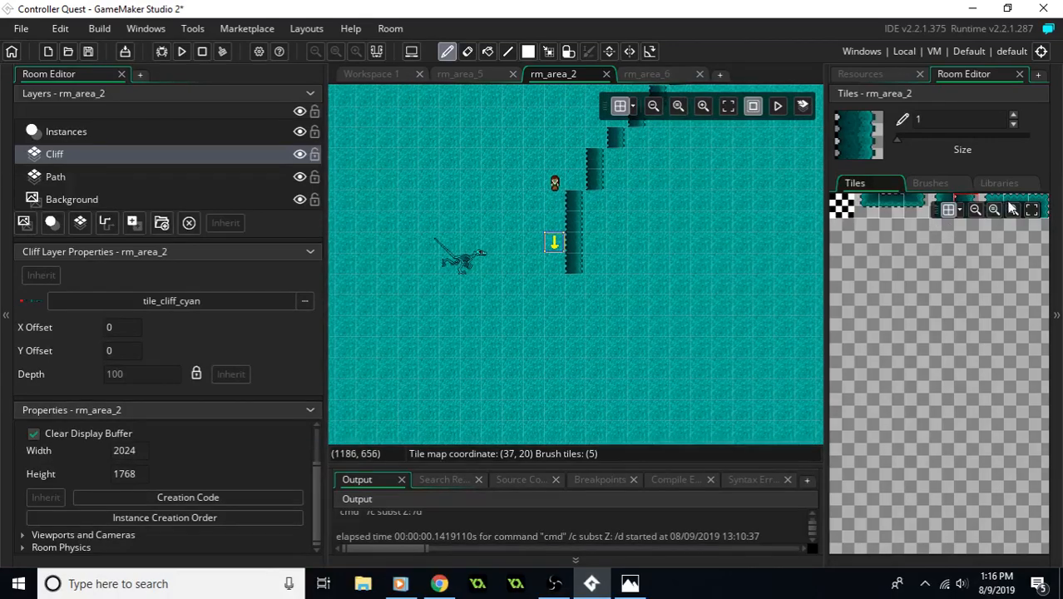
- Paint a cliff ledge on row 24 from column 17 to 19, turning its east end up column 19 to an end tile on row 22
left_click(1013, 199)
left_click(598, 281)
left_click(632, 287)
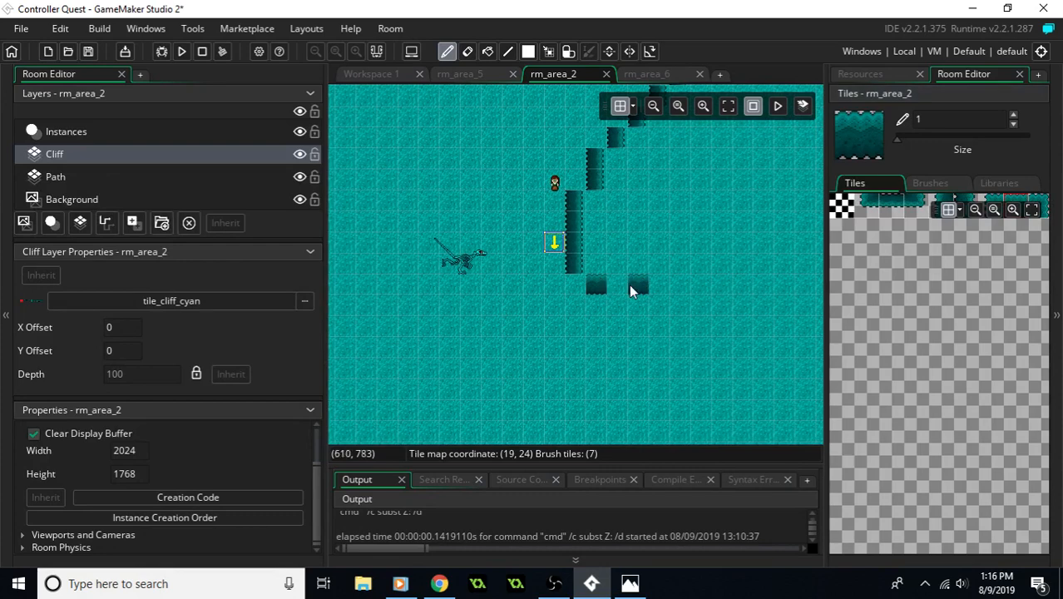
left_click(919, 205)
left_click_drag(702, 297, 646, 288)
right_click_drag(659, 287, 701, 297)
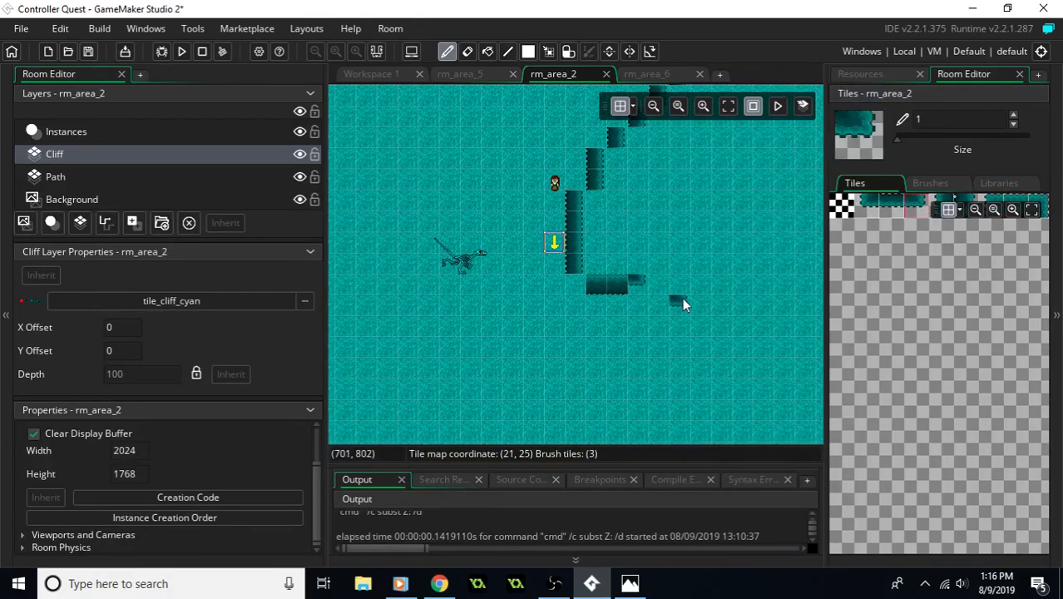
left_click(969, 201)
left_click(635, 282)
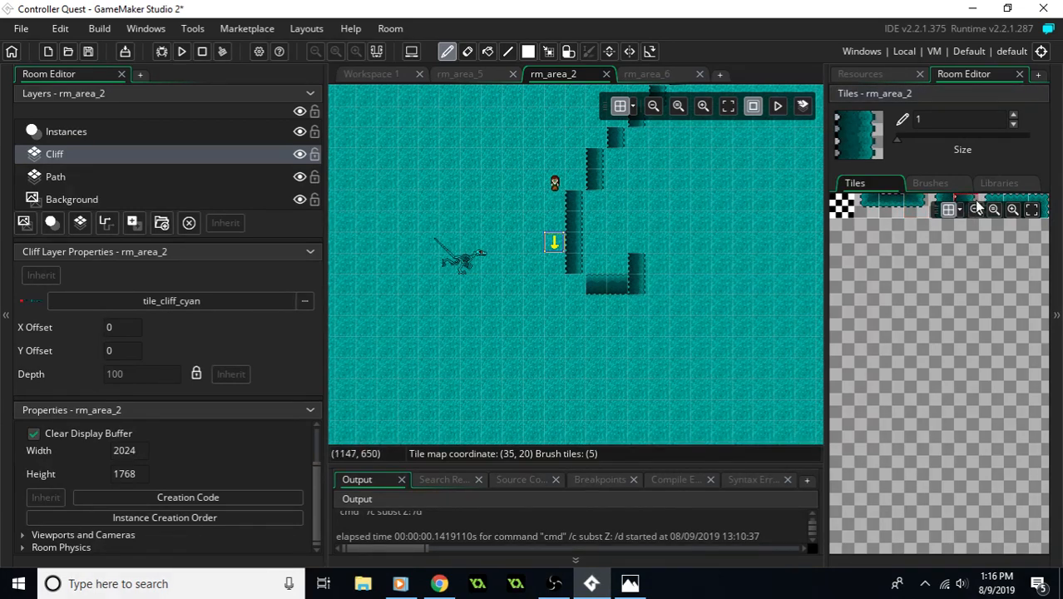
left_click(935, 203)
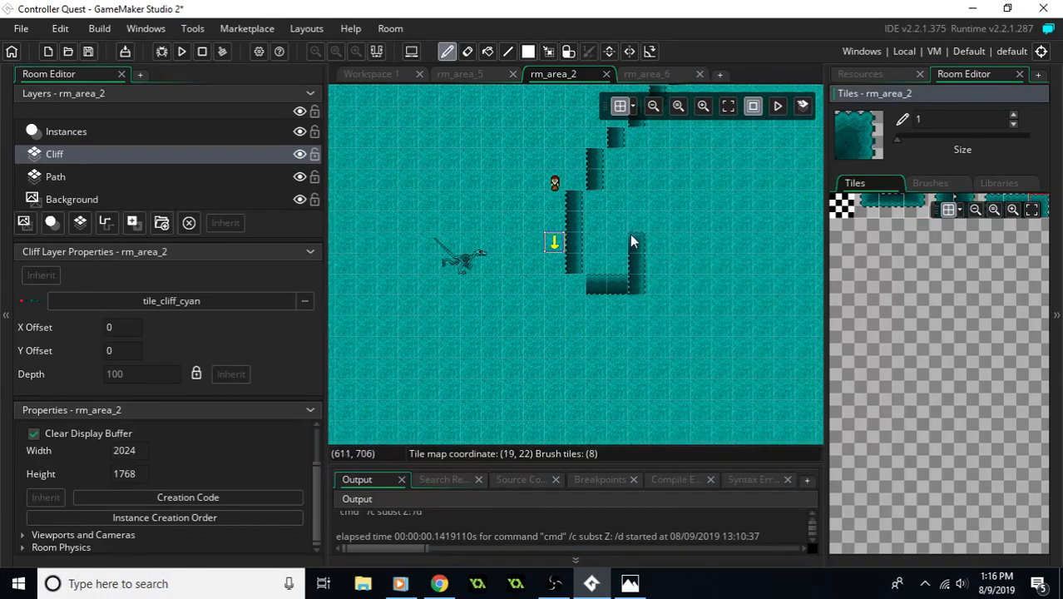
left_click(678, 242)
- Extend the column 16 cliff wall south to row 29
left_click(965, 202)
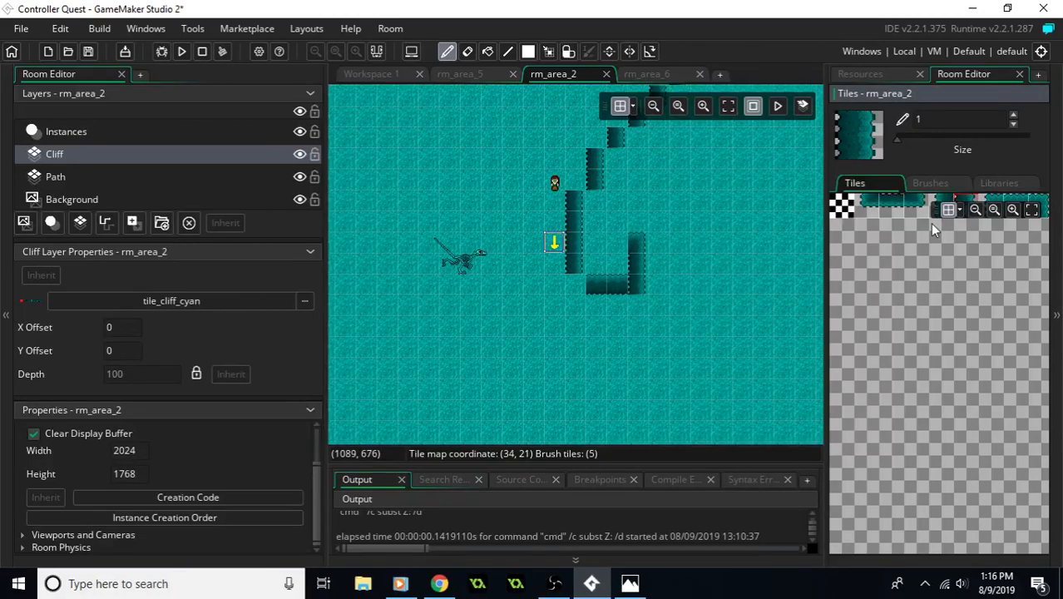
left_click(612, 348)
middle_click_drag(624, 350, 614, 300)
left_click(558, 322)
middle_click_drag(659, 359, 616, 338)
left_click(517, 319)
- Paint the south wall on row 29 from column 17 to 30, leaving a gap at column 23 edged with wall-end tiles
left_click(1023, 203)
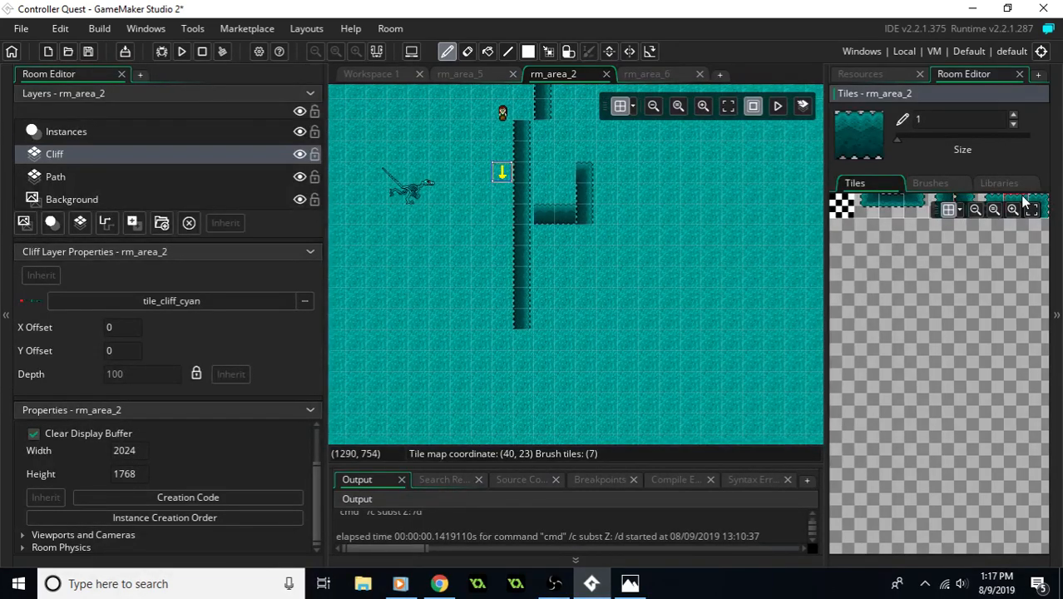
middle_click_drag(667, 320, 580, 323)
left_click_drag(449, 305, 480, 310)
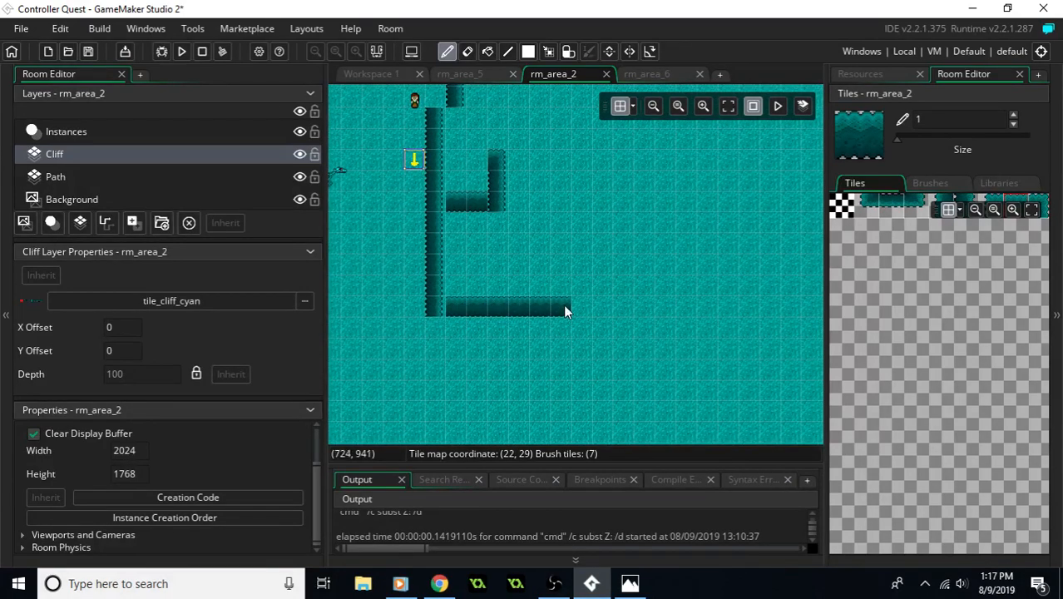
left_click_drag(630, 305, 647, 305)
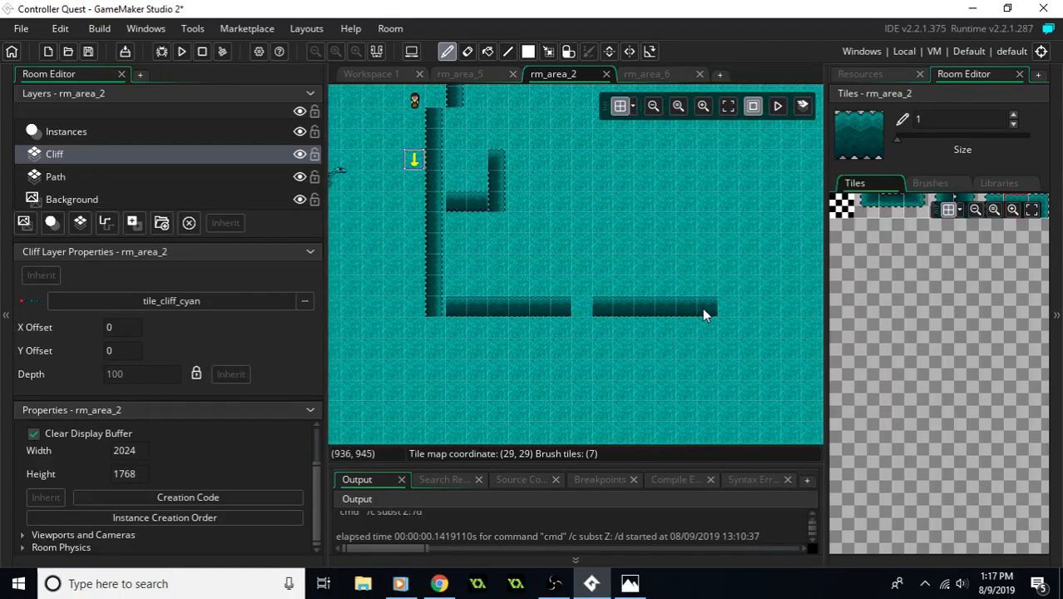
left_click(991, 205)
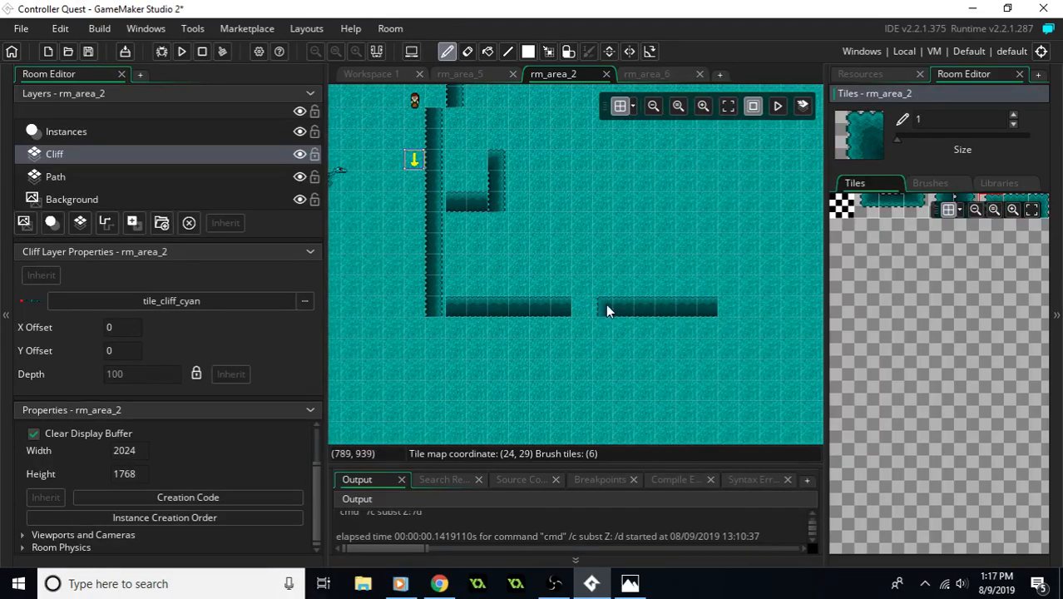
left_click(1035, 205)
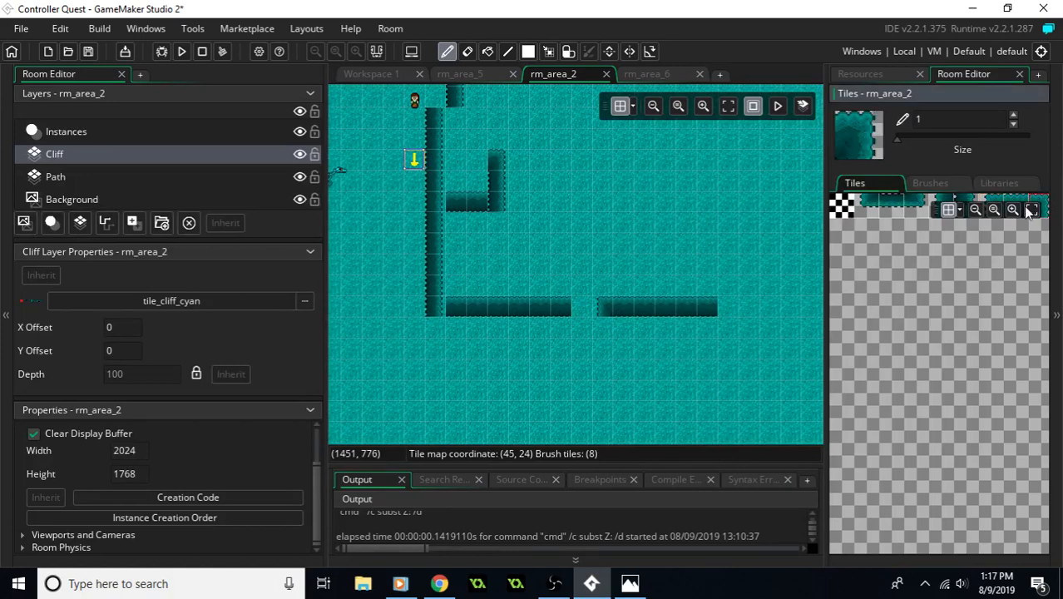
middle_click_drag(575, 313, 533, 349)
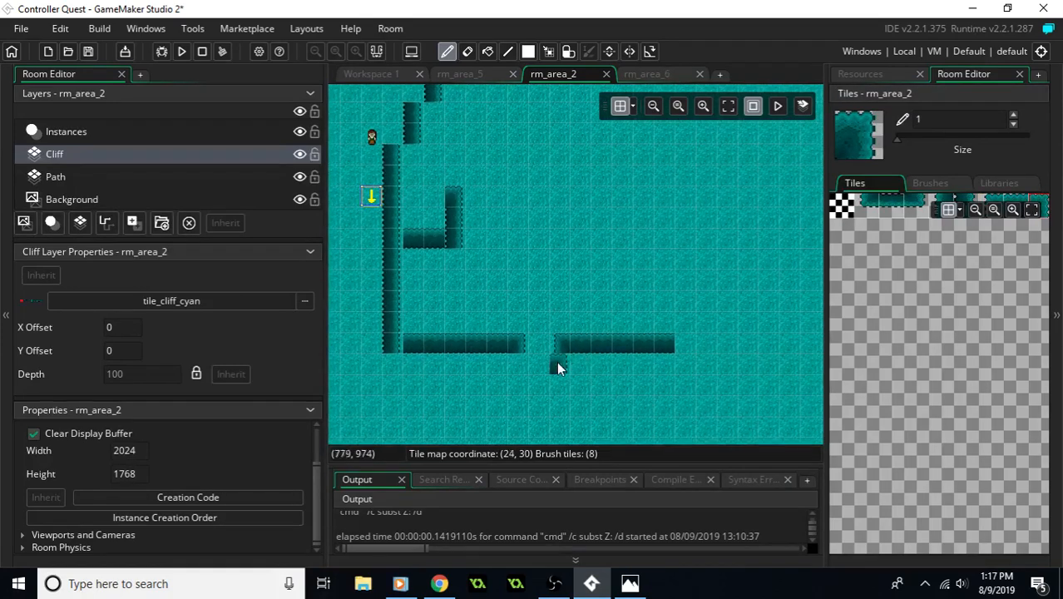
left_click(1020, 203)
left_click(686, 345)
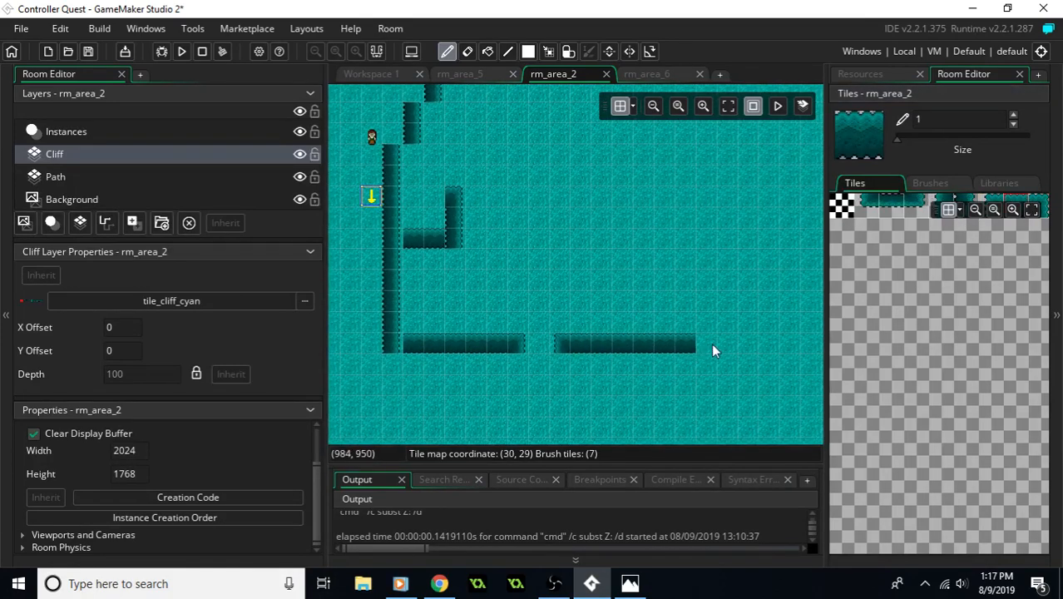
- Paint the east wall up column 30 from row 28 to row 23 with the opposite-facing vertical cliff tile
left_click(933, 208)
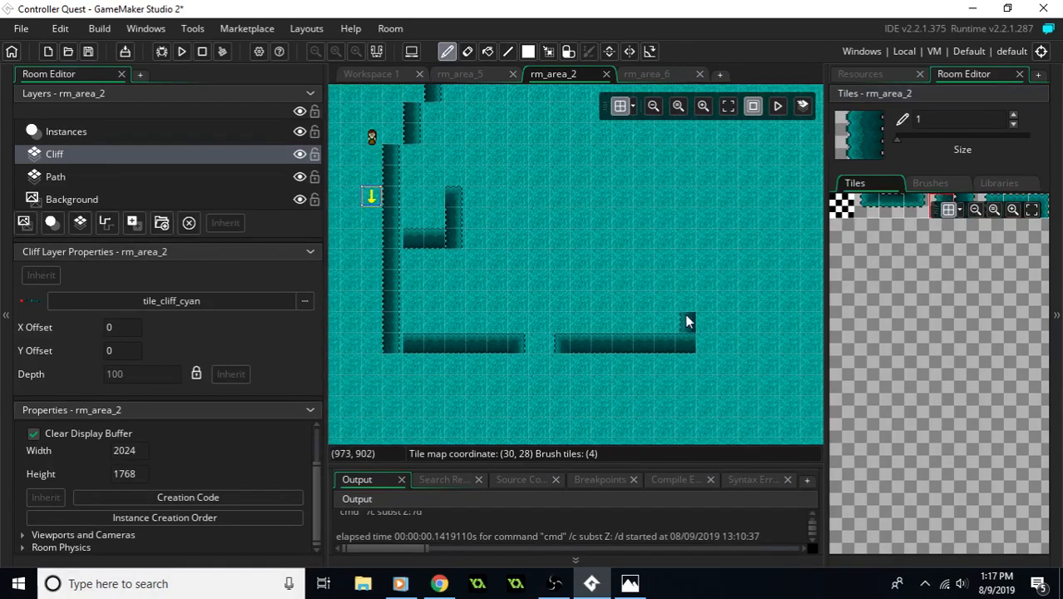
left_click_drag(686, 246, 686, 211)
middle_click_drag(701, 224, 677, 326)
middle_click_drag(668, 275, 691, 327)
middle_click_drag(616, 393, 631, 278)
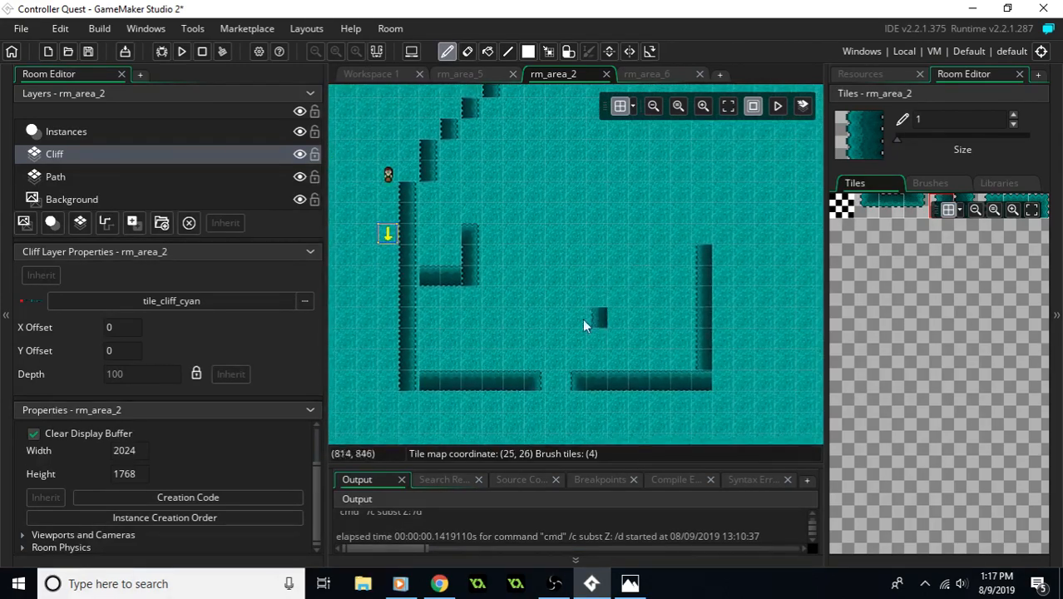
- On the Instances layer, move the down-arrow room changer to (768, 960) below the south gap and the player to (752, 928)
left_click(59, 132)
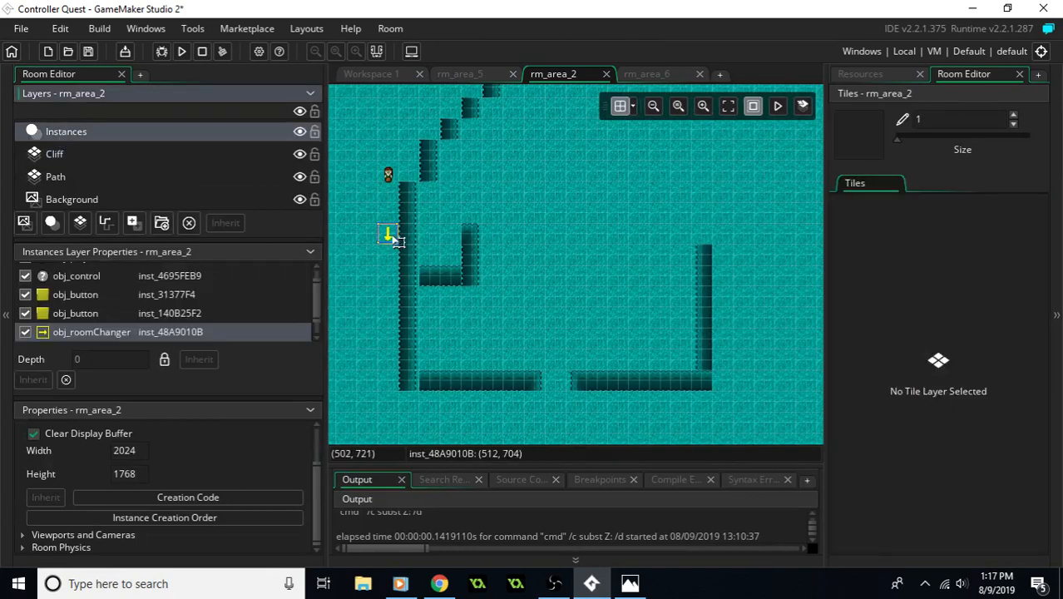
left_click_drag(388, 234, 556, 390)
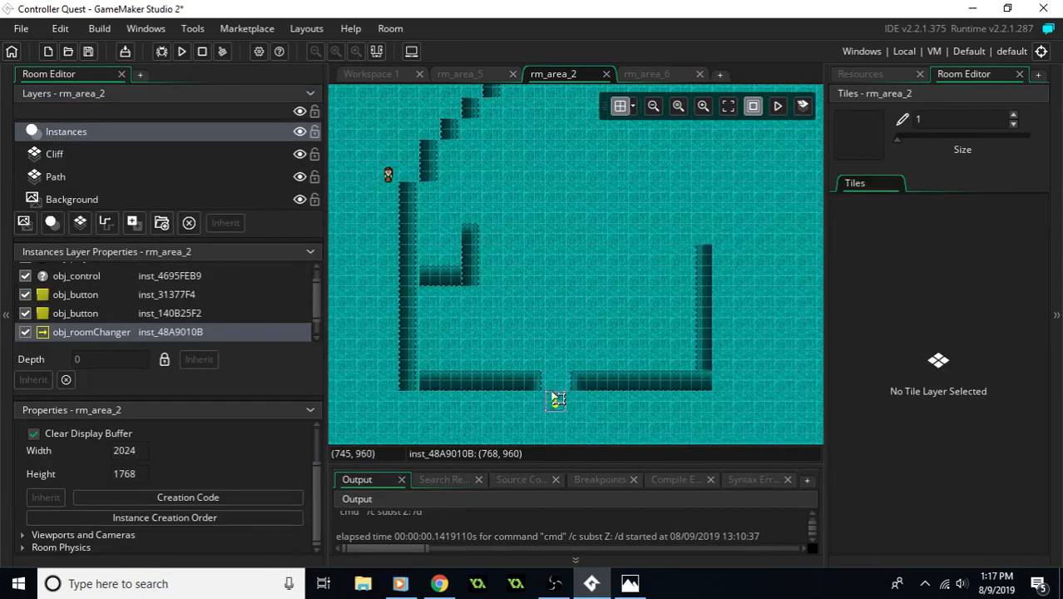
left_click_drag(389, 176, 559, 367)
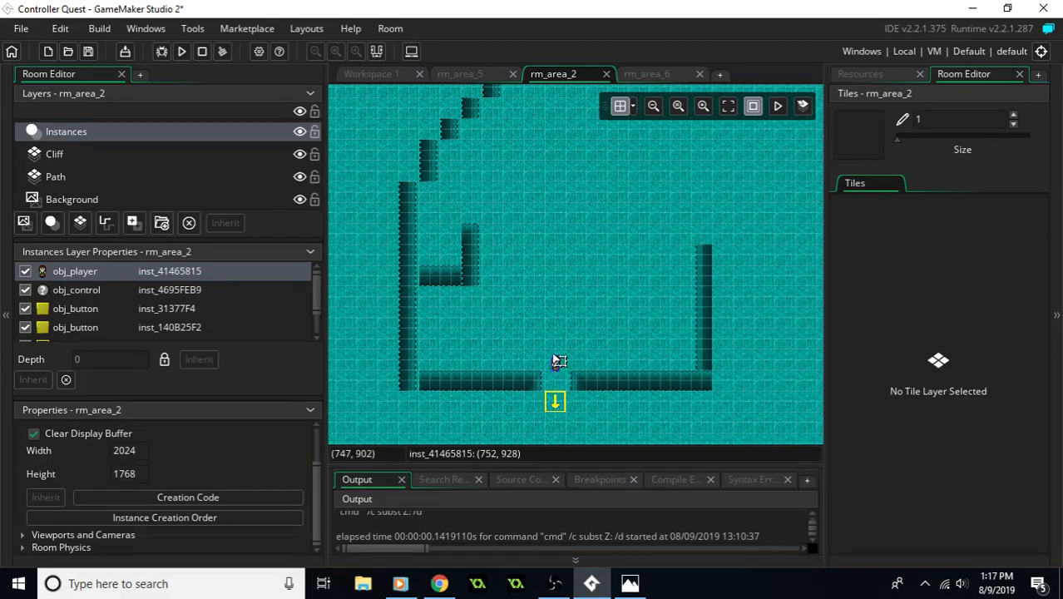
- On the Cliff layer, extend the column 30 wall up to row 20, stepping it inward via column 29 on row 19 to column 28 on rows 18 and 17
scroll(600, 375, "up", 5)
middle_click_drag(526, 207, 696, 237)
middle_click_drag(703, 280, 551, 238)
middle_click_drag(717, 354, 686, 207)
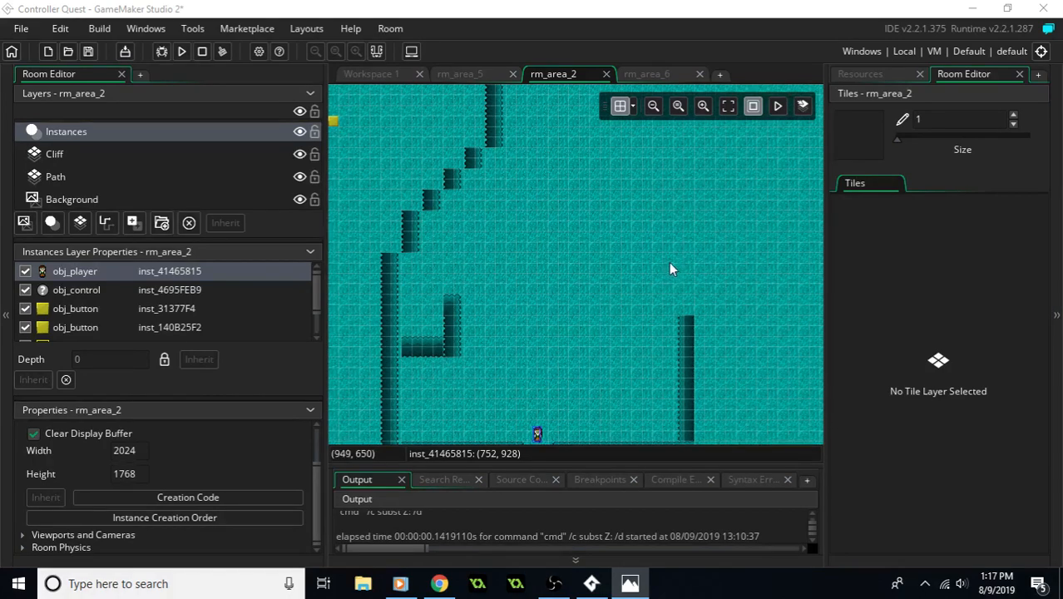
left_click(63, 159)
left_click_drag(681, 319, 686, 272)
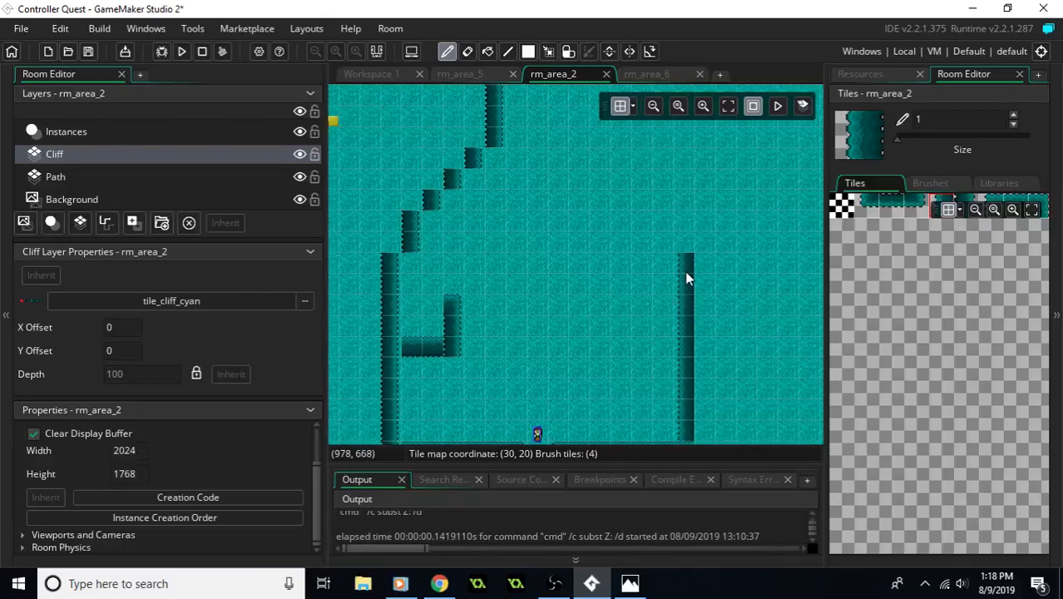
left_click(658, 240)
middle_click_drag(650, 196, 652, 236)
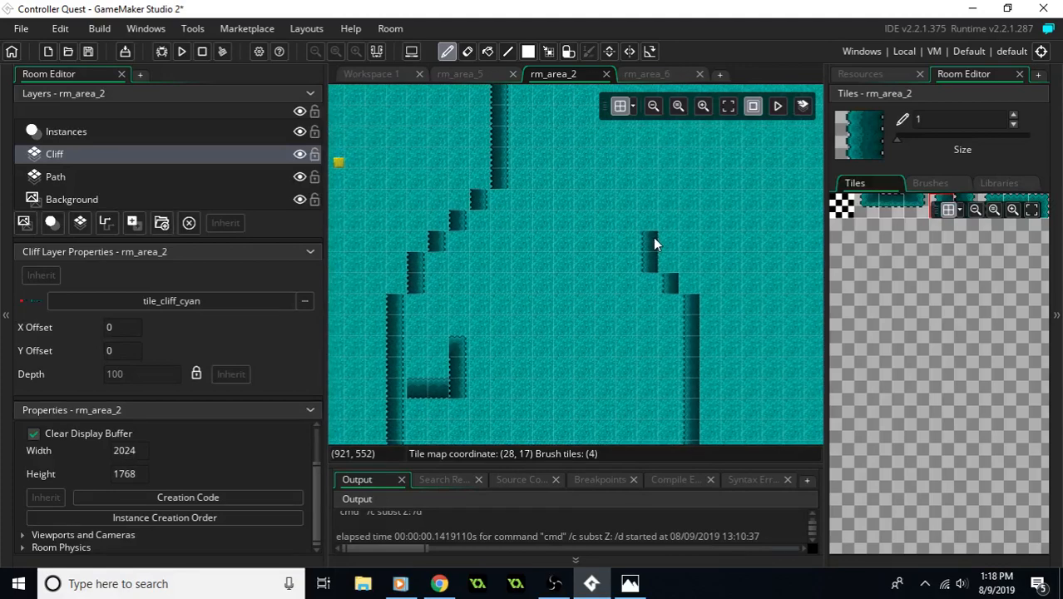
mouse_move(626, 356)
middle_mouse_down()
mouse_move(658, 276)
mouse_move(635, 325)
mouse_move(636, 292)
mouse_move(640, 316)
middle_mouse_up()
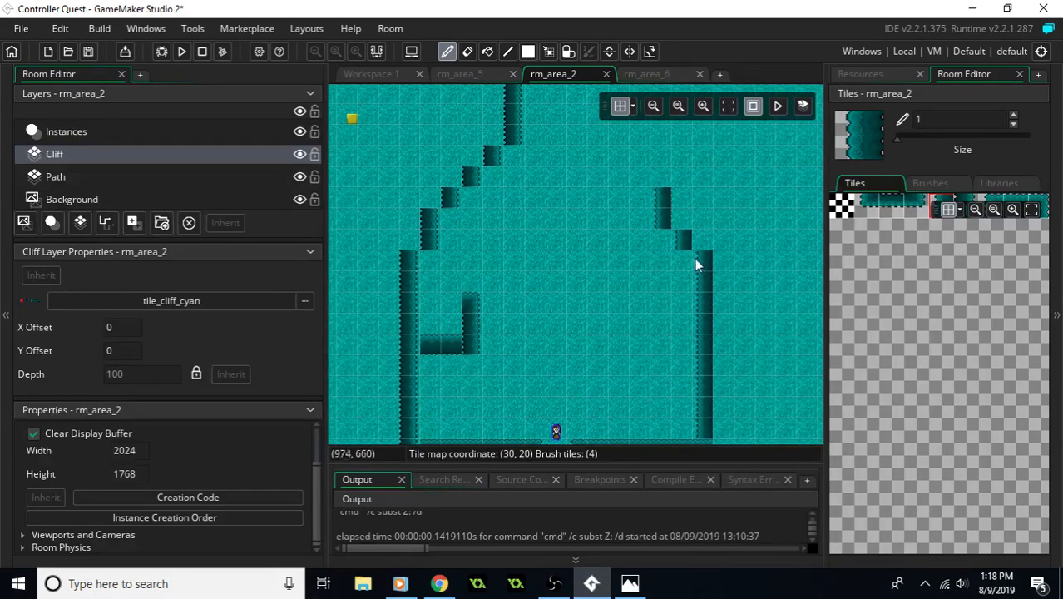
- Rework the inward step so column 30 ends at row 18, column 29 has one tile on row 17, and column 28 spans rows 16 to 10
middle_click_drag(687, 250, 673, 308)
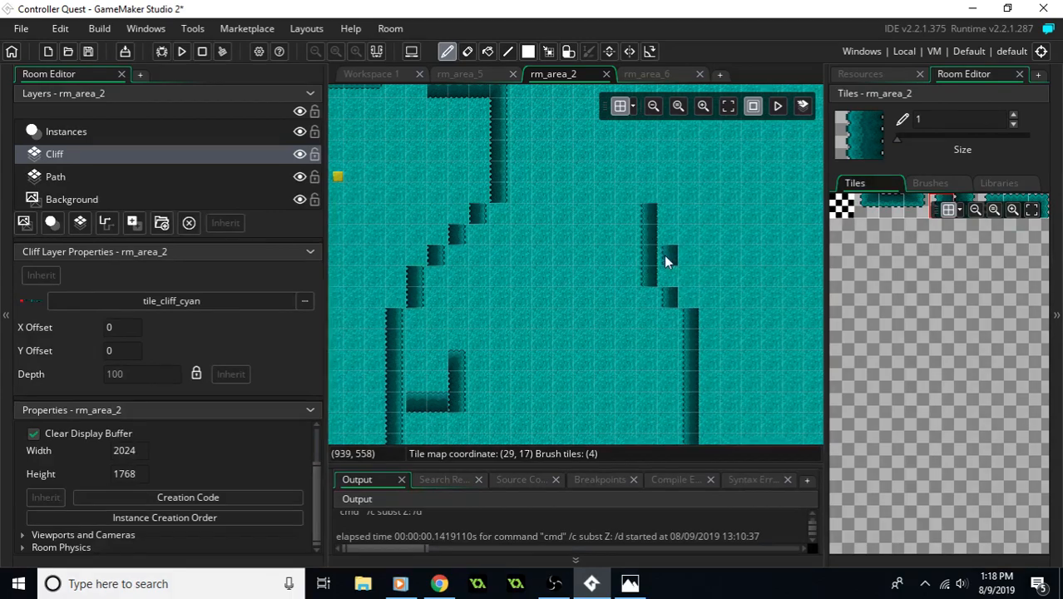
left_click(665, 256)
left_click_drag(689, 275, 689, 306)
right_click_drag(663, 292, 646, 254)
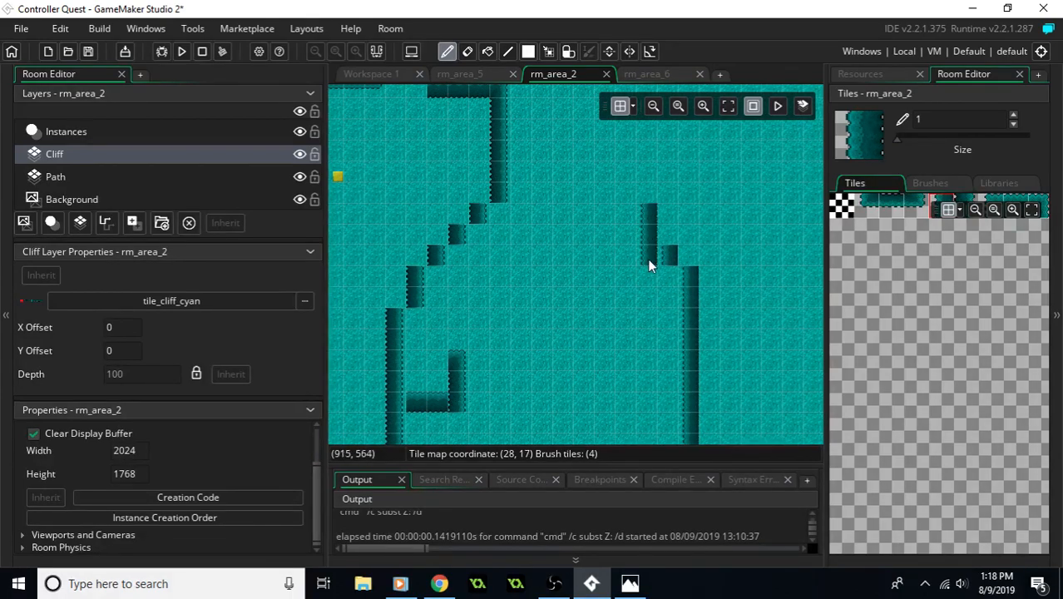
mouse_move(606, 257)
middle_mouse_down()
mouse_move(600, 320)
mouse_move(613, 333)
middle_mouse_up()
left_click_drag(654, 204, 649, 292)
middle_click_drag(669, 255, 656, 286)
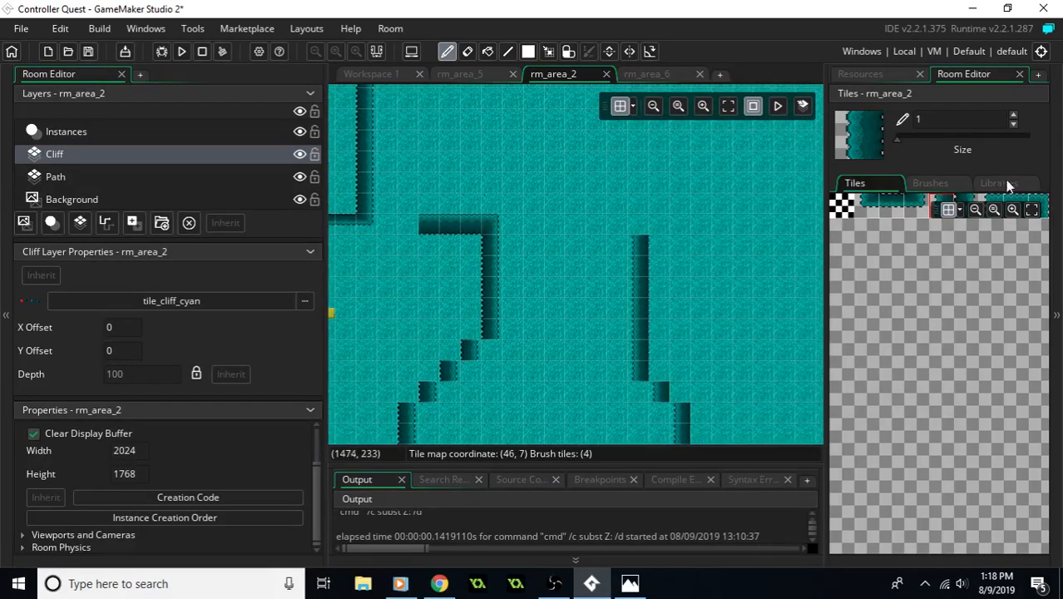
- Cap column 28 with a corner tile on row 9 and step corner tiles northeast through columns 29, 30 and 31 up to row 6
left_click(992, 200)
left_click(644, 224)
middle_click_drag(703, 208, 652, 227)
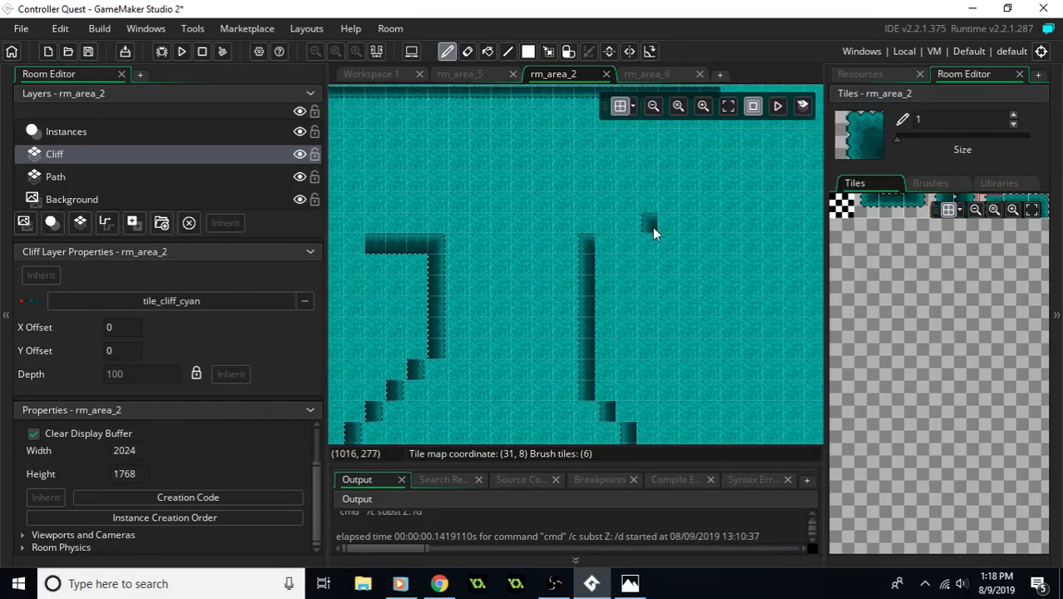
left_click(605, 225)
left_click(628, 201)
left_click(645, 184)
middle_click_drag(696, 182, 610, 266)
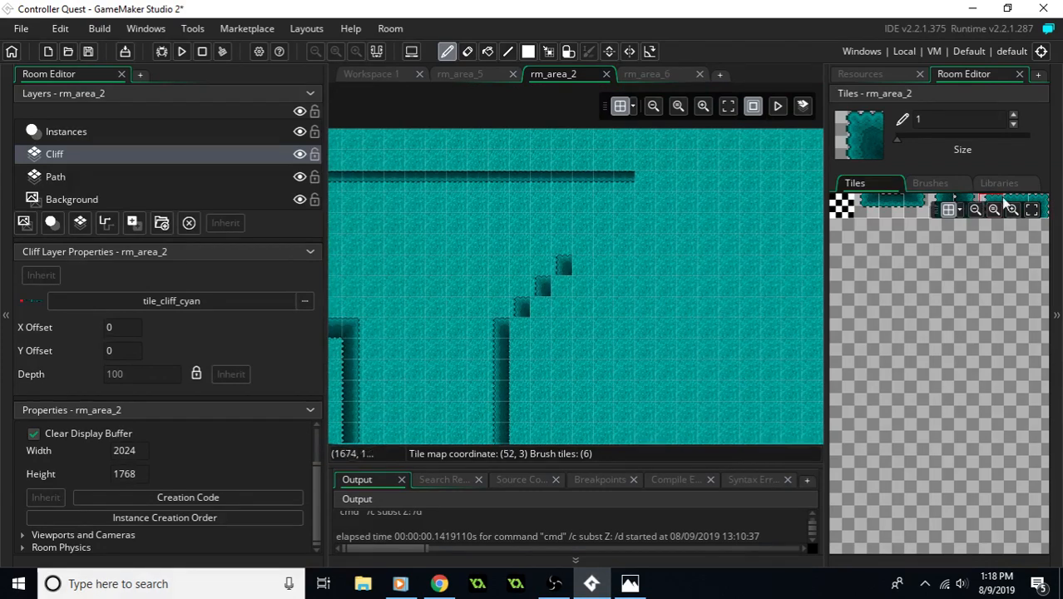
- Run a horizontal cliff face east along row 6 from column 32 to column 35
left_click(1009, 199)
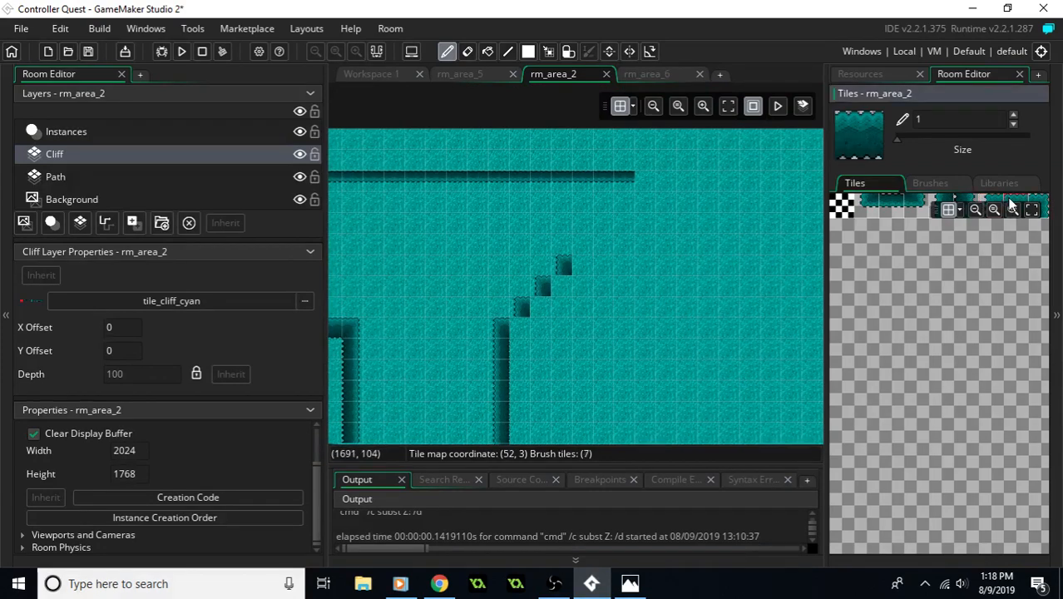
left_click(599, 260)
left_click(629, 270)
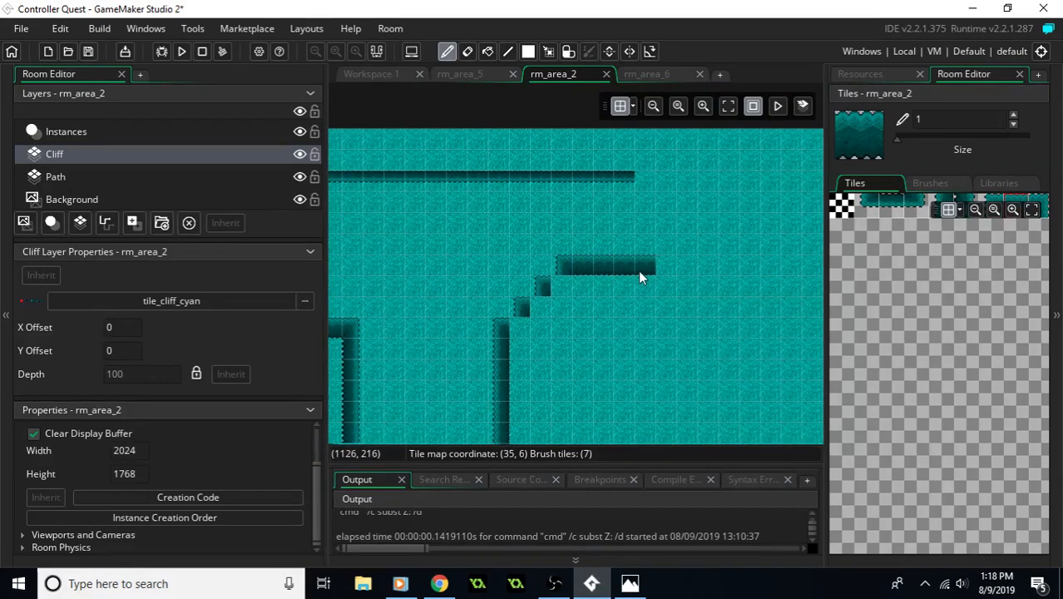
left_click(640, 291)
- Using cliff tile 4, paint vertical edge tiles in column 35 on rows 2 and 3 at the upper passage's east end
left_click(894, 208)
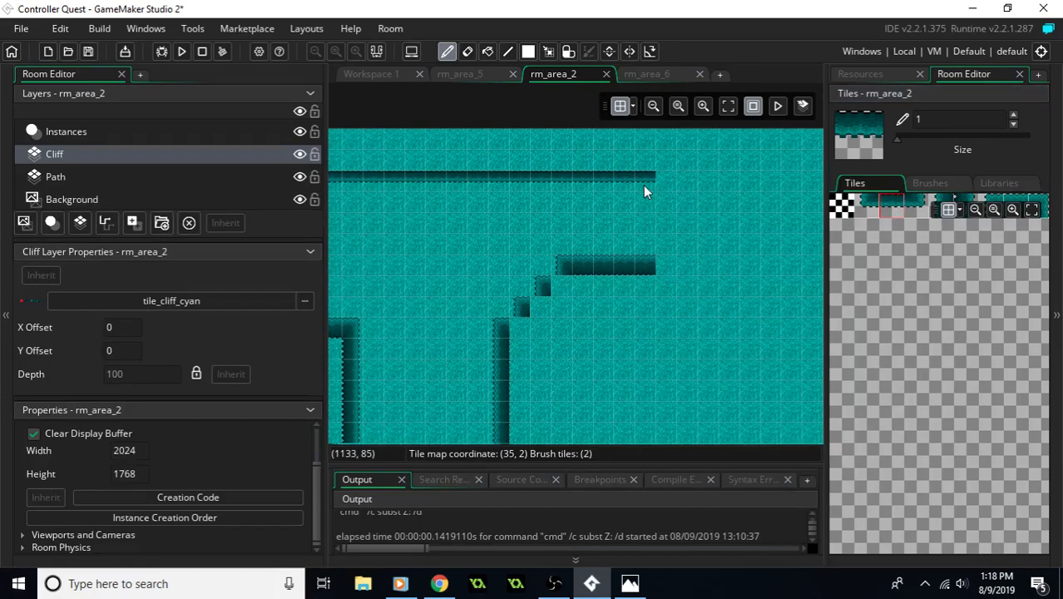
left_click(943, 197)
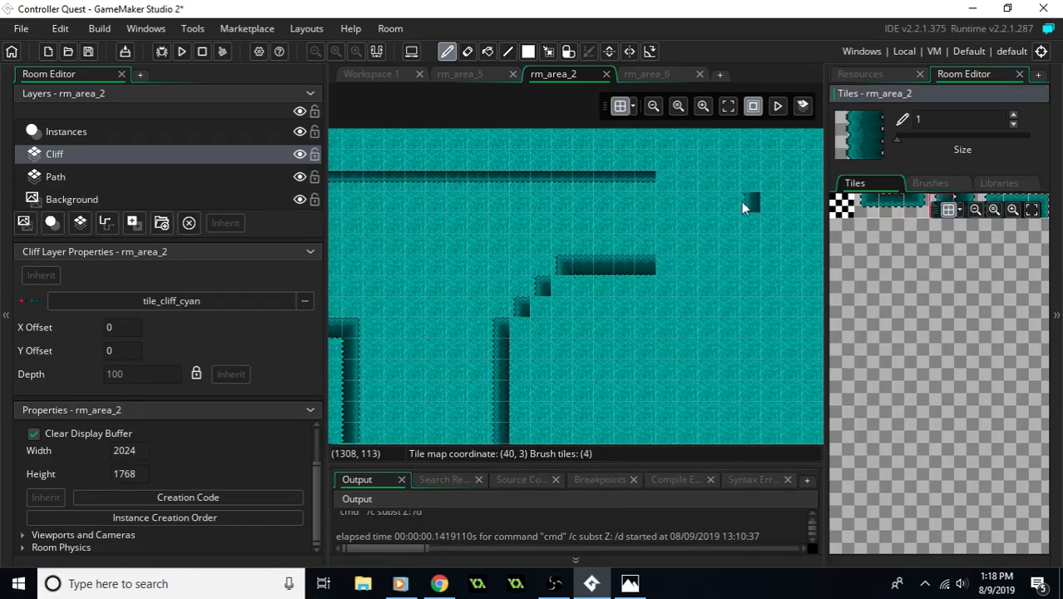
left_click(650, 191)
left_click(647, 200)
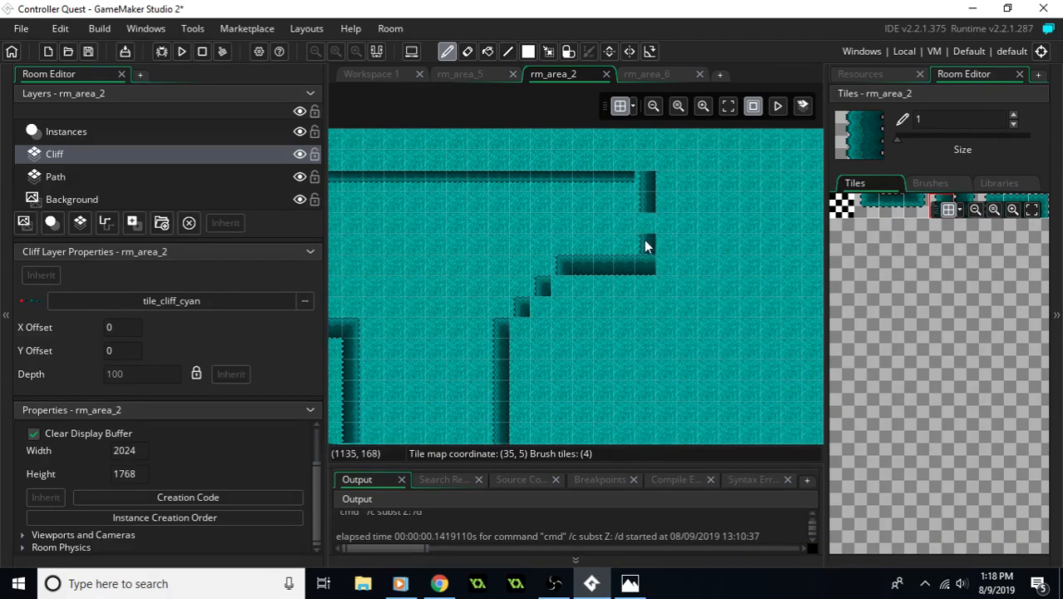
- Using cliff tile 5, paint the west wall in column 3 on rows 9 to 12 and 14 to 17, leaving row 13 open
mouse_move(664, 217)
middle_mouse_down()
mouse_move(703, 267)
mouse_move(798, 164)
middle_mouse_up()
middle_click_drag(686, 293, 758, 110)
middle_click_drag(707, 236, 637, 144)
mouse_move(589, 232)
middle_mouse_down()
mouse_move(658, 253)
mouse_move(775, 439)
middle_mouse_up()
middle_click_drag(654, 267, 741, 258)
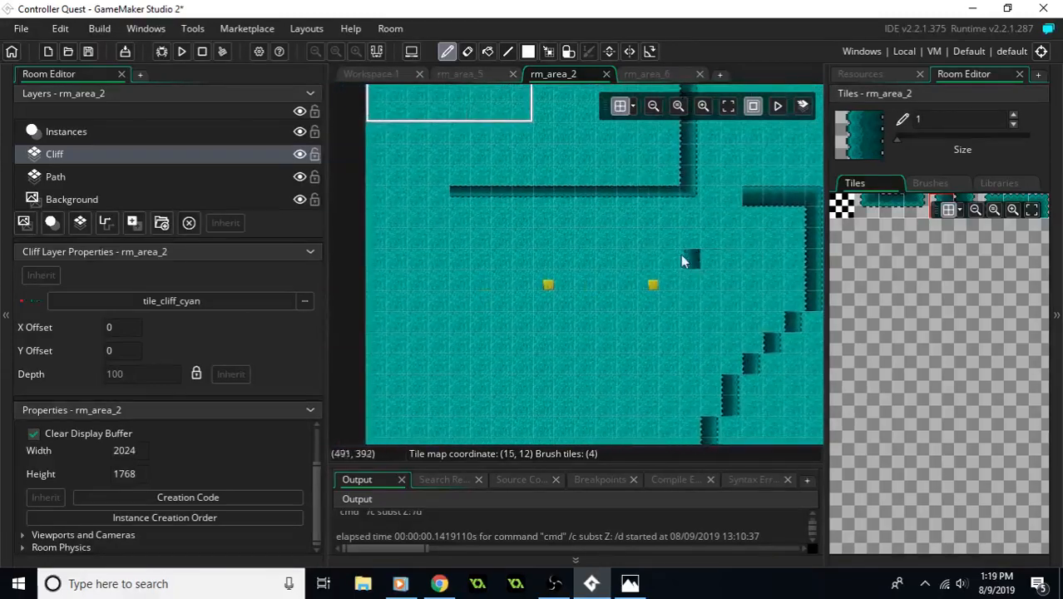
left_click(965, 201)
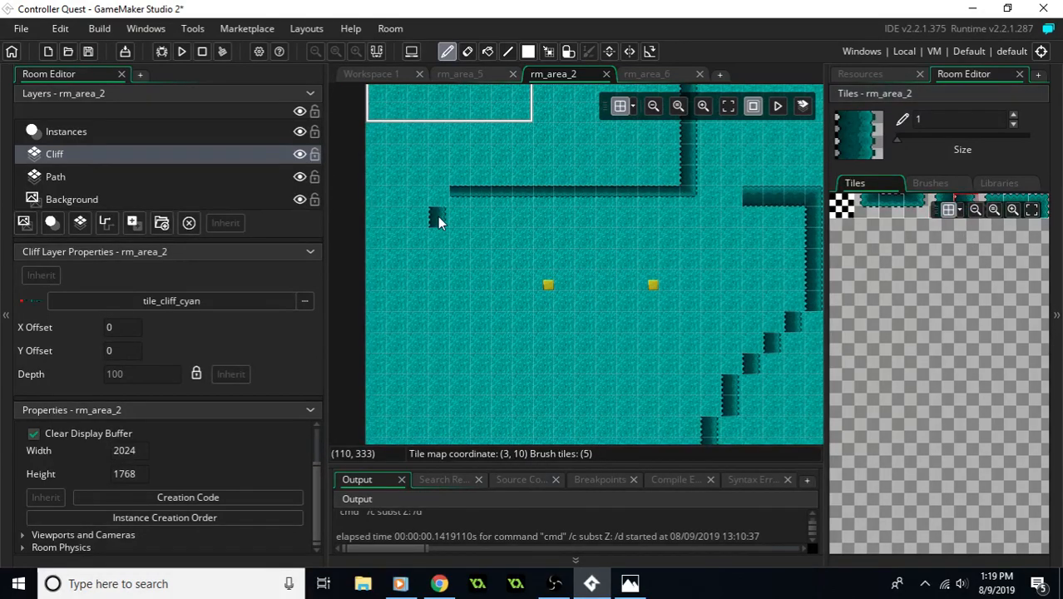
left_click_drag(438, 242, 440, 253)
middle_click_drag(544, 280, 586, 275)
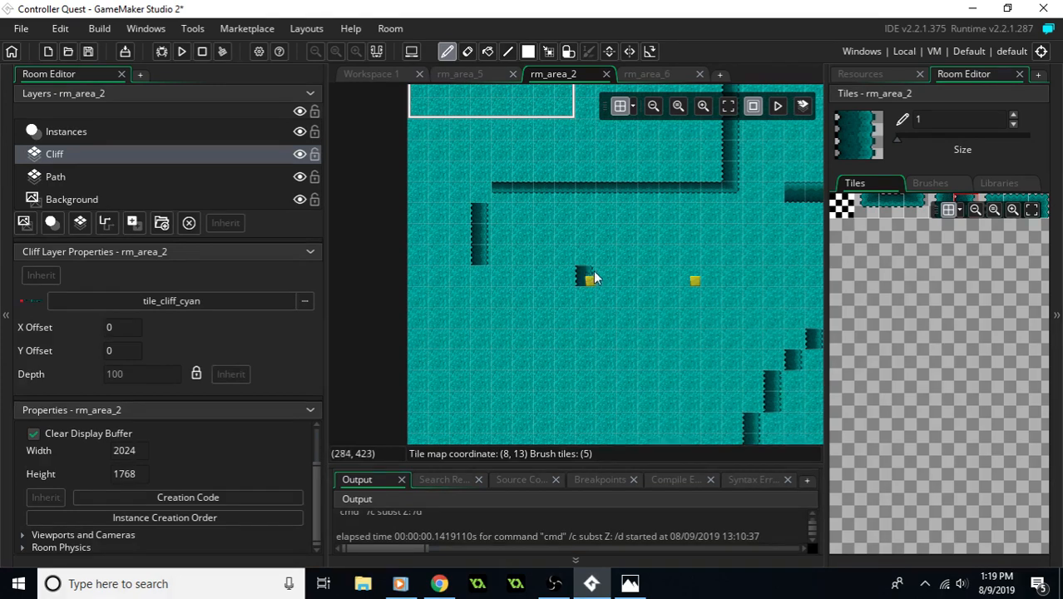
left_click(479, 193)
scroll(608, 228, "down", 3)
mouse_move(481, 235)
left_mouse_down()
mouse_move(492, 240)
mouse_move(484, 279)
left_mouse_up()
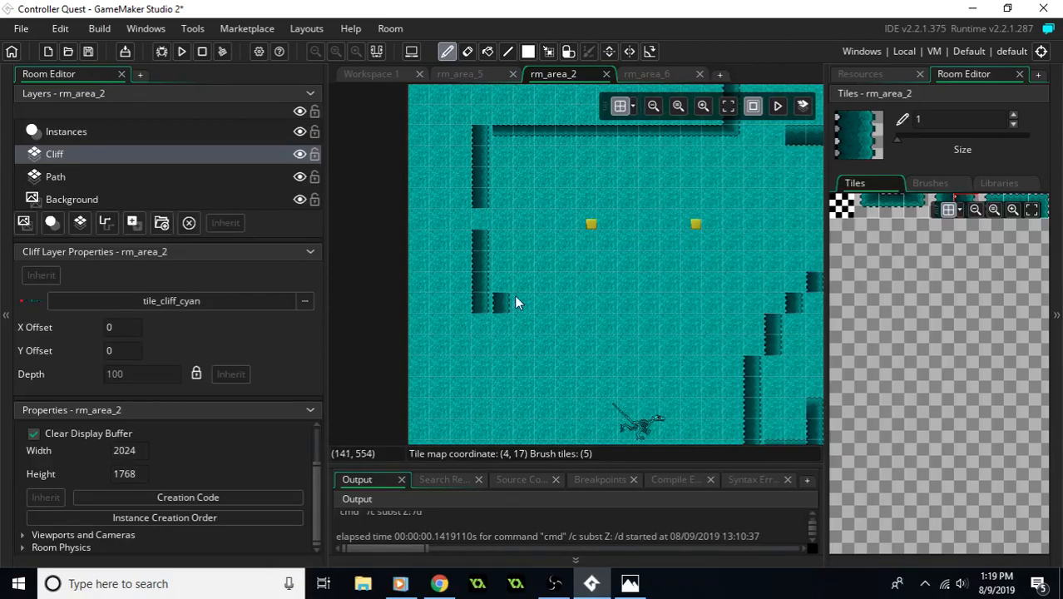
- Using cliff tile 7, run a horizontal cliff face along row 17 from column 4 to column 17, meeting the diagonal wall
left_click(1007, 199)
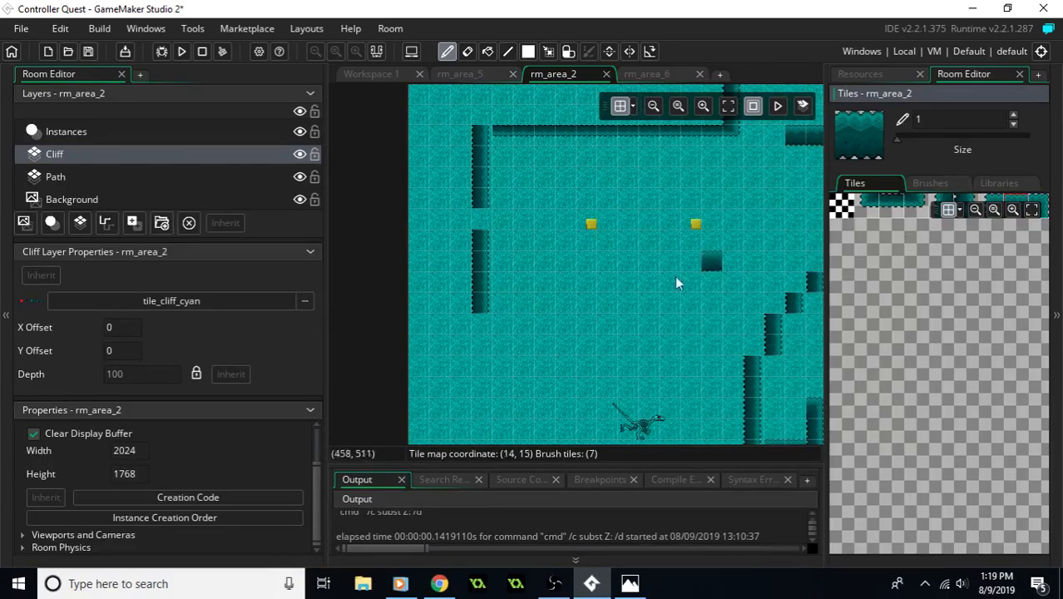
left_click(507, 301)
left_click_drag(509, 306, 715, 306)
middle_click_drag(773, 297, 553, 257)
middle_click_drag(626, 283, 676, 340)
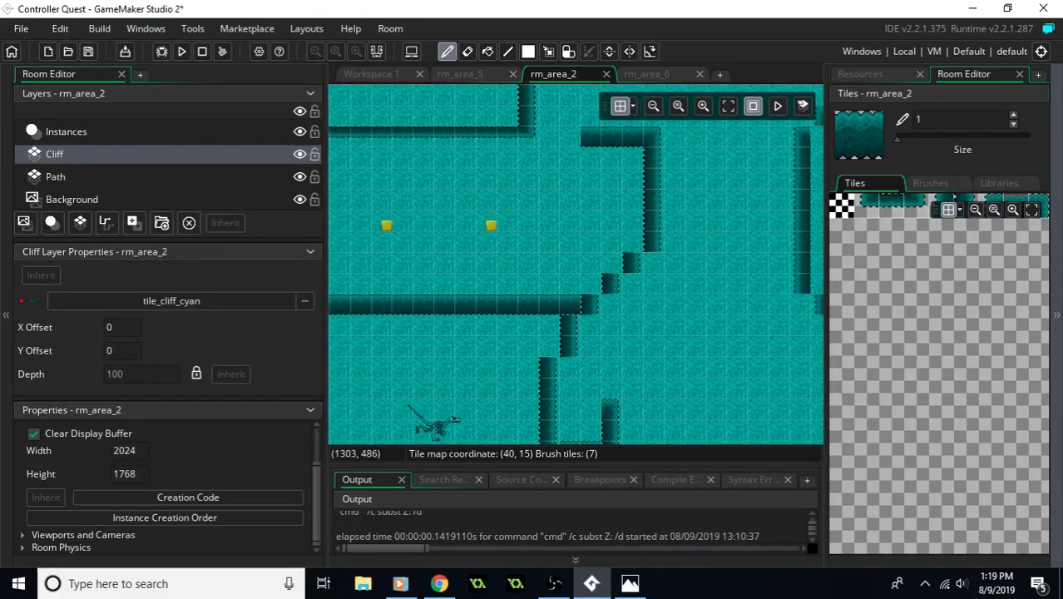
- Check the area2 map, select rm_area_2's Instances layer and review its instance list and the room's south exit
key("alt+Tab")
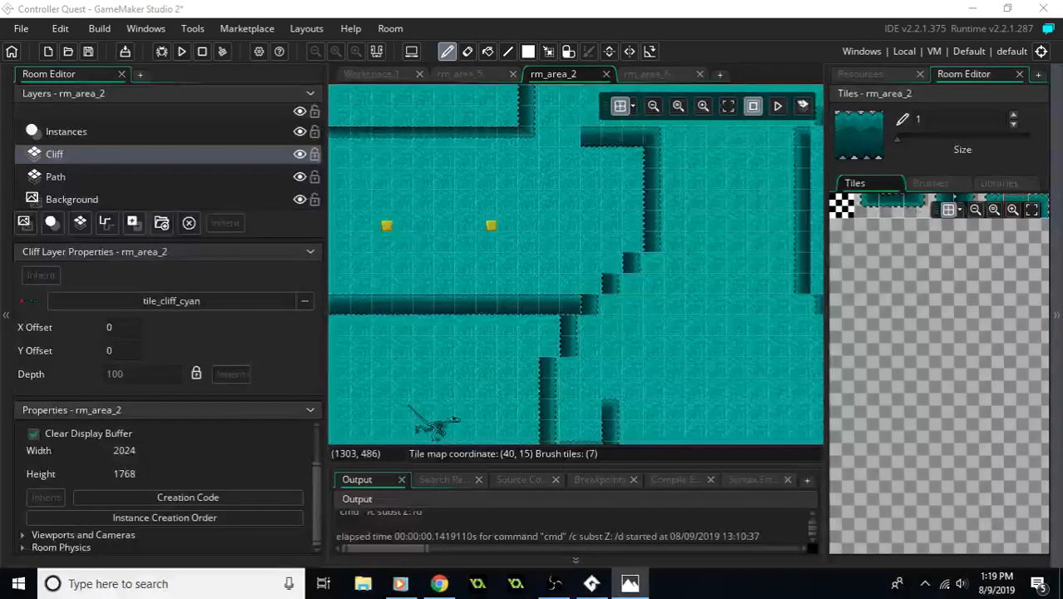
middle_click_drag(680, 319, 456, 260)
left_click(176, 134)
scroll(225, 270, "down", 2)
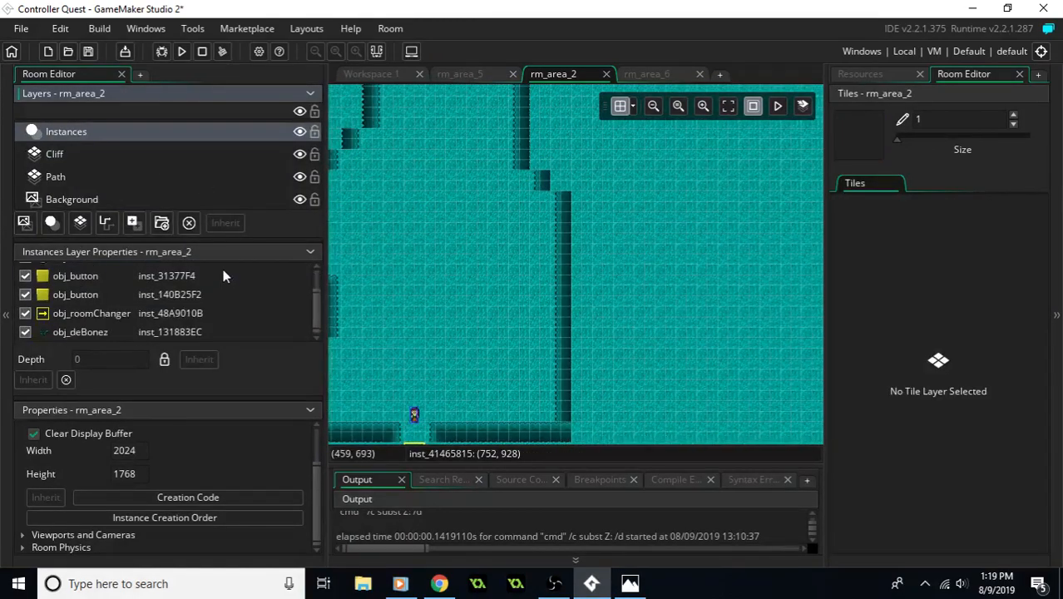
middle_click_drag(352, 309, 465, 271)
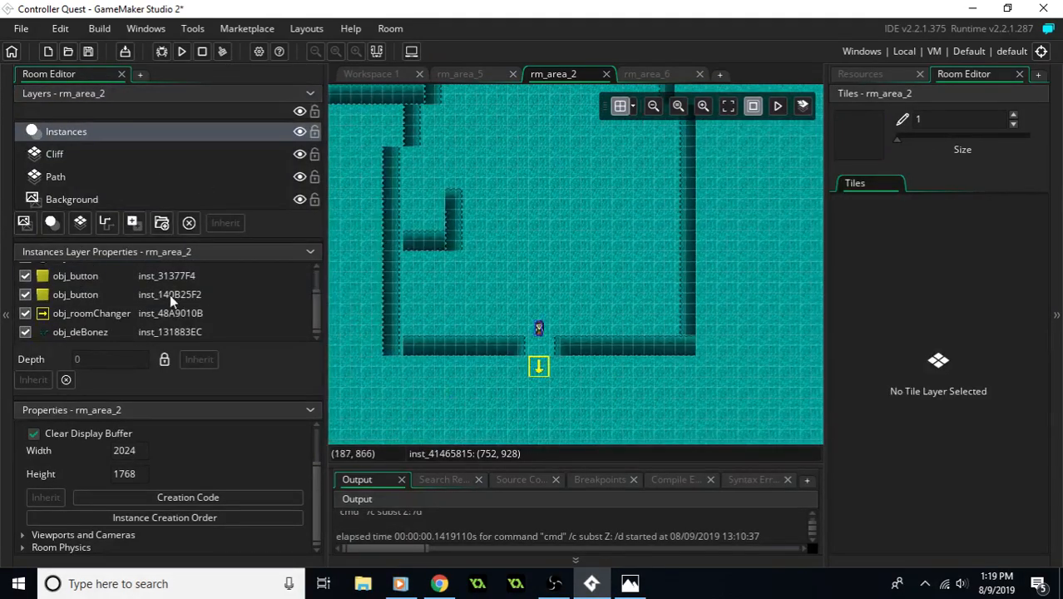
scroll(176, 306, "up", 2)
scroll(175, 312, "down", 2)
- Browse the project's resources through the rooms and sprites
left_click(882, 75)
scroll(910, 303, "down", 1)
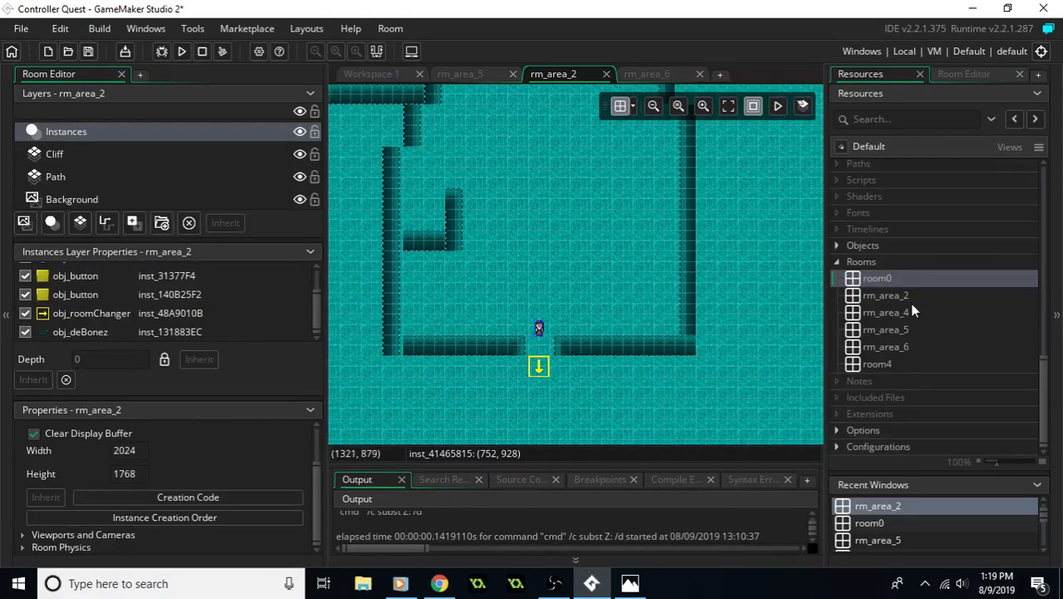
scroll(911, 303, "up", 6)
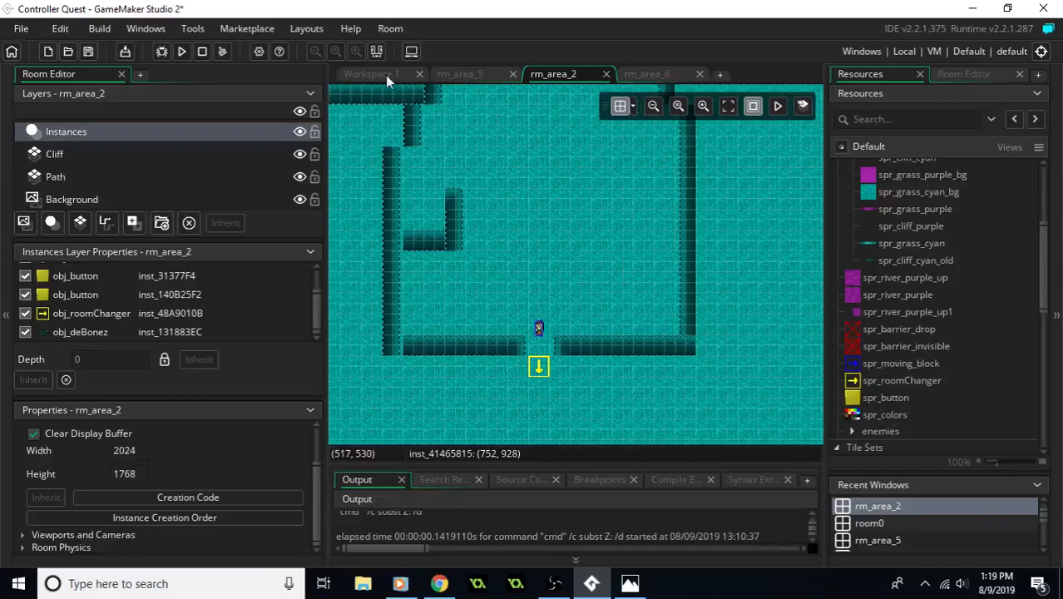
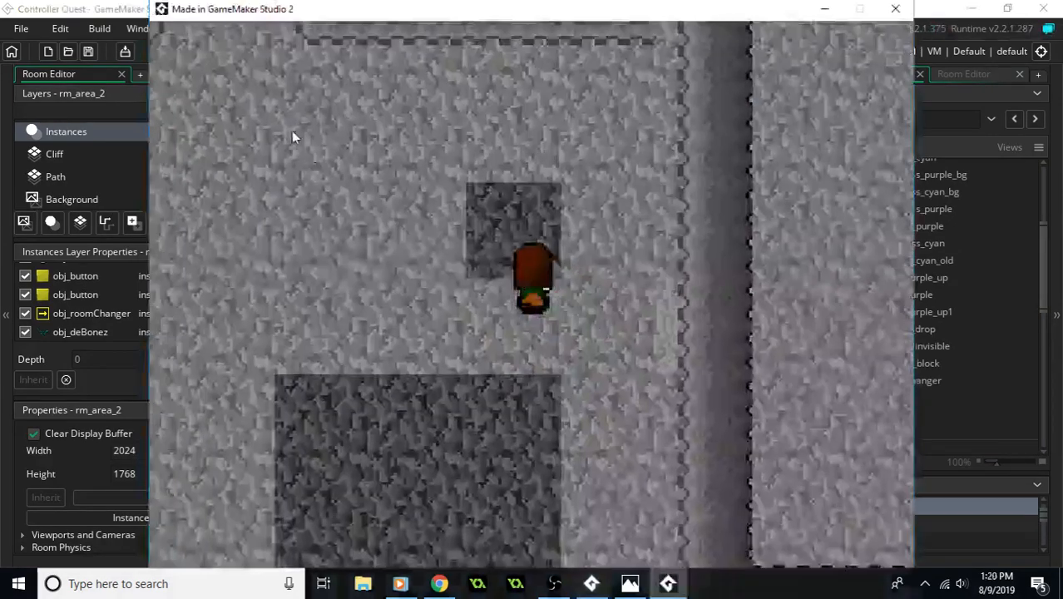
- Playtest the room changers by walking the player into rm_area_2 and back out through its south exit, and close the game
key("Up")
key("Left")
key("Up")
key("Left")
key("Down")
key("Up")
key("Right")
key("Down")
key("Up")
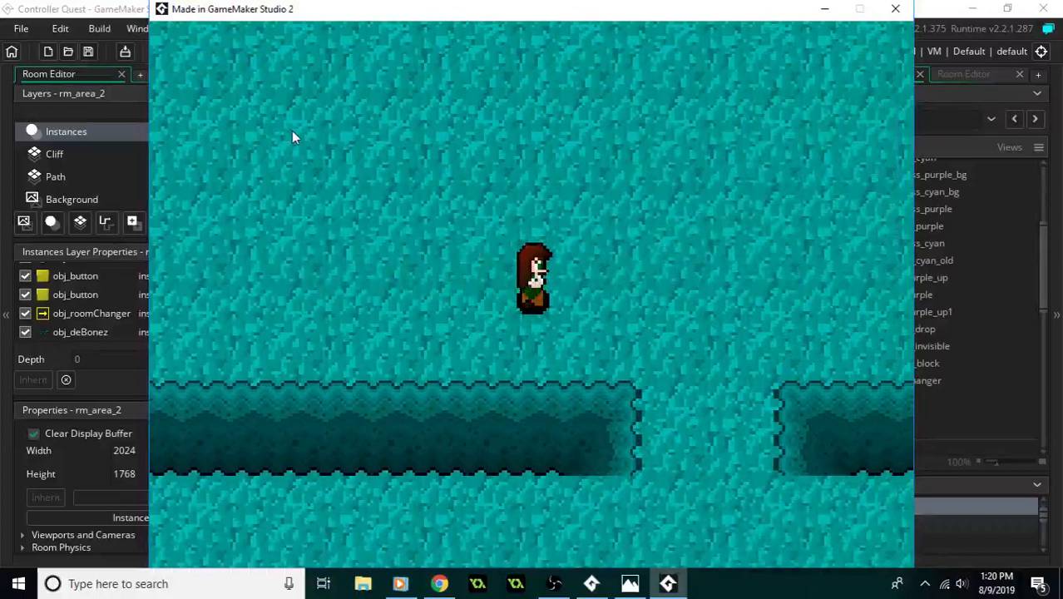
key("Down")
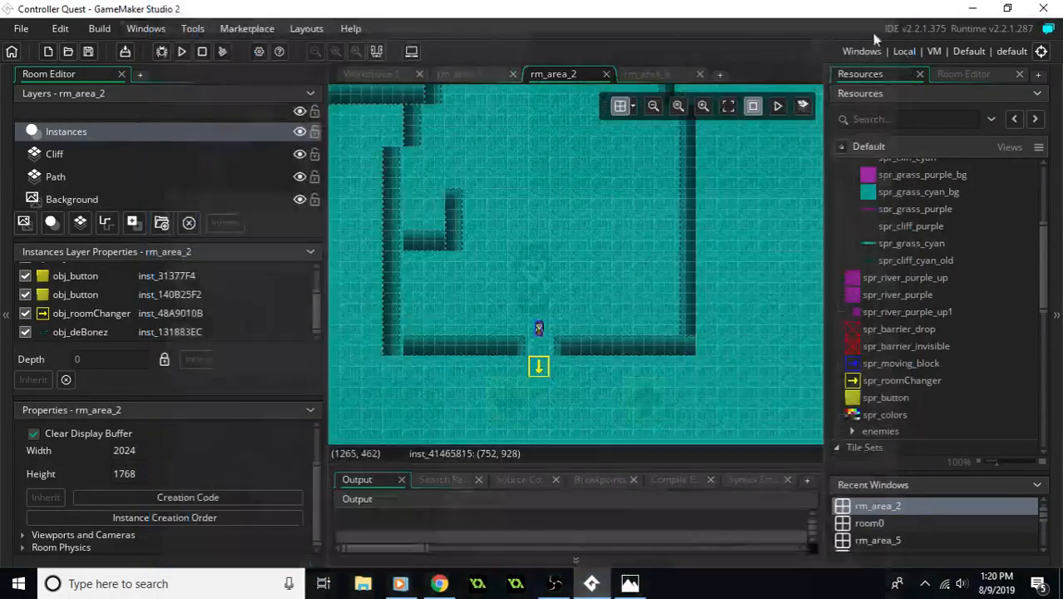
left_click(895, 8)
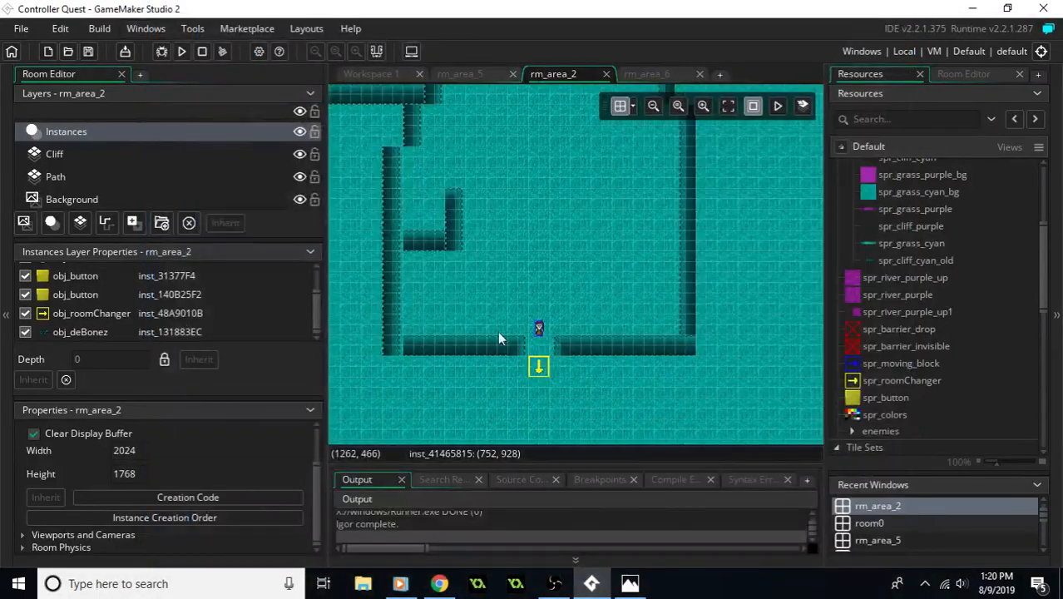
scroll(959, 316, "down", 2)
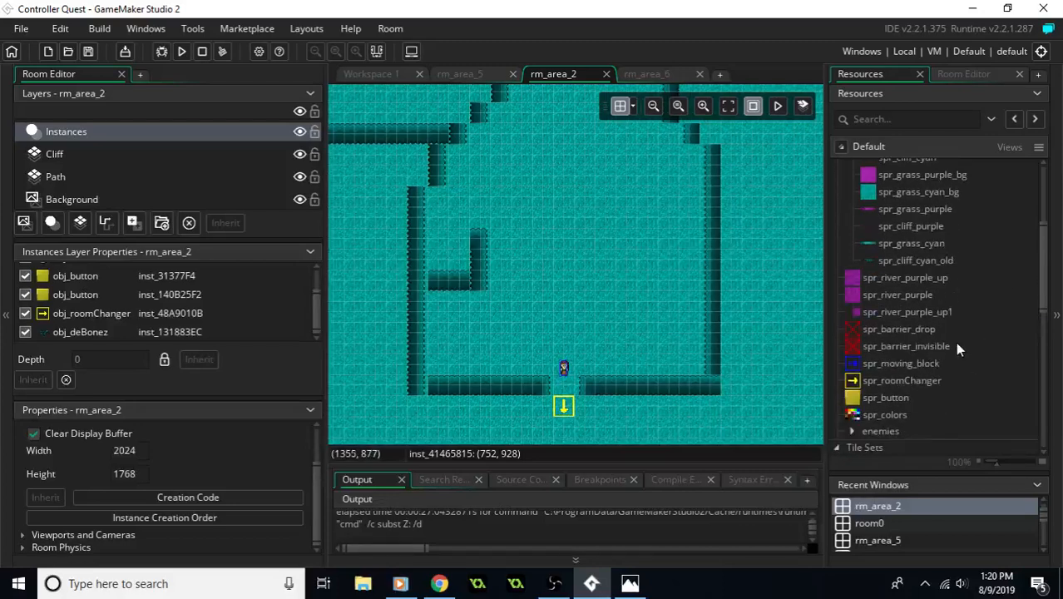
left_click_drag(932, 345, 592, 384)
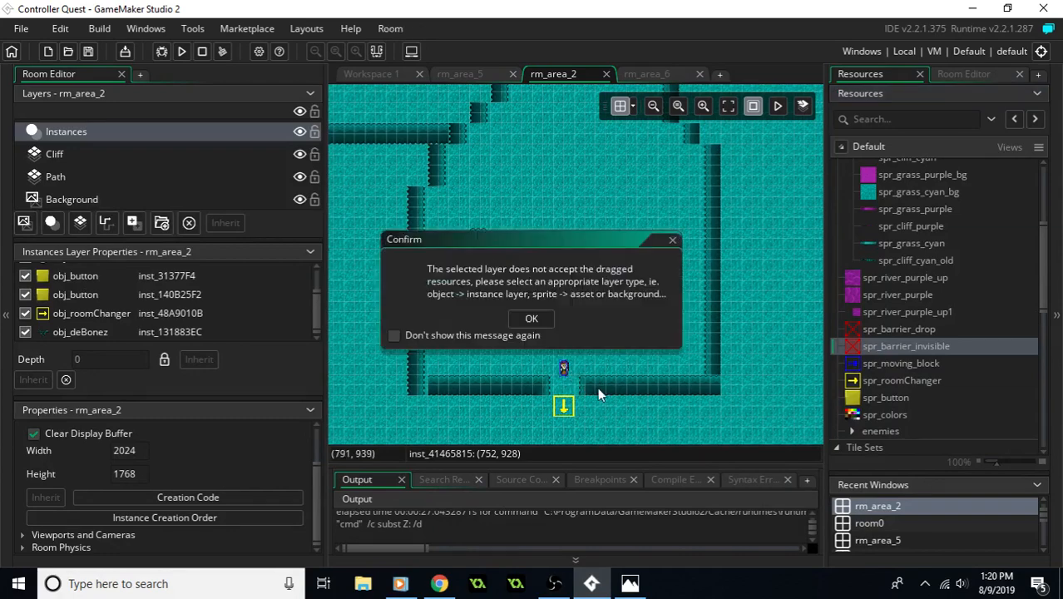
left_click(530, 321)
- Place obj_wall instances stretched over the south cliff on both sides of the exit and over the lower room's long west cliff
scroll(891, 341, "down", 5)
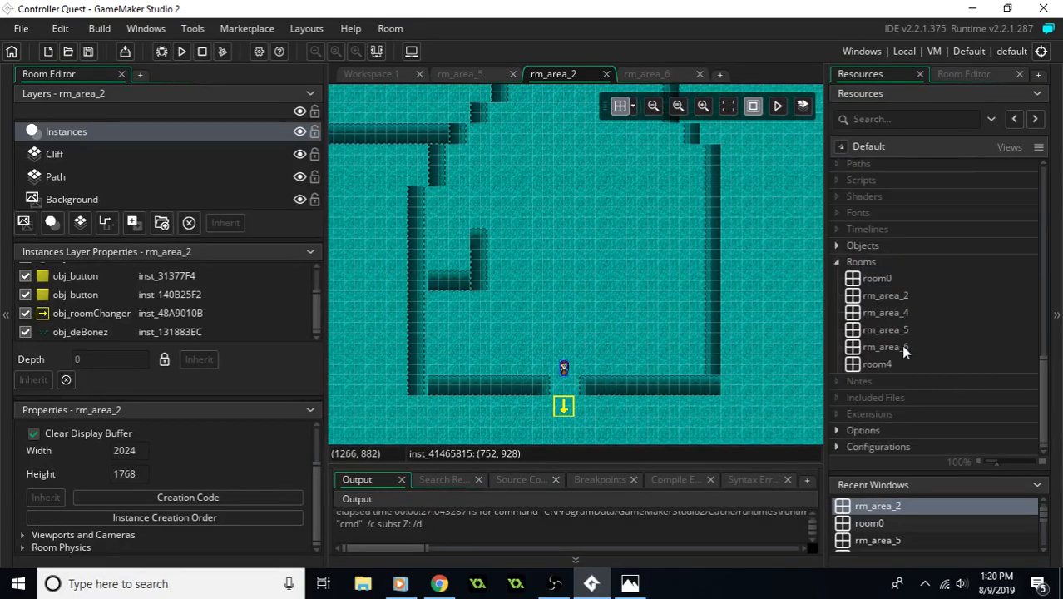
left_click(837, 246)
left_click_drag(879, 280, 715, 382)
left_click_drag(871, 279, 430, 401)
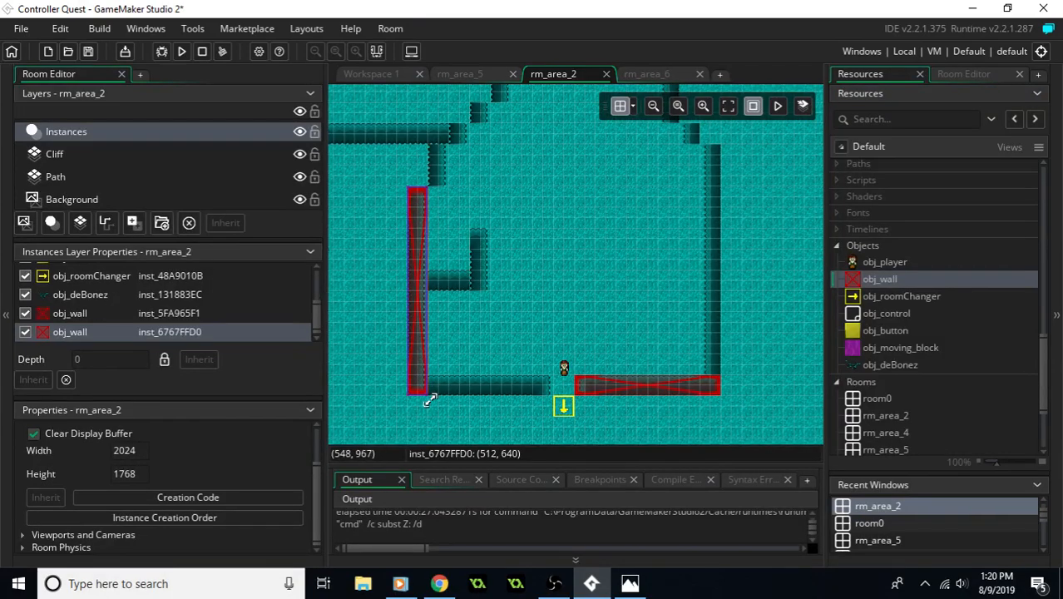
left_click_drag(873, 277, 553, 393)
- Cover the short cliff above the west wall and the lower room's long east cliff with stretched obj_wall instances
middle_click_drag(658, 149, 702, 252)
left_click_drag(857, 280, 487, 295)
middle_click_drag(629, 350, 590, 258)
left_click_drag(890, 280, 720, 387)
- Cover both arms of the inner L-shaped cliff near the lower room's west wall with obj_wall instances
middle_click_drag(734, 373, 702, 419)
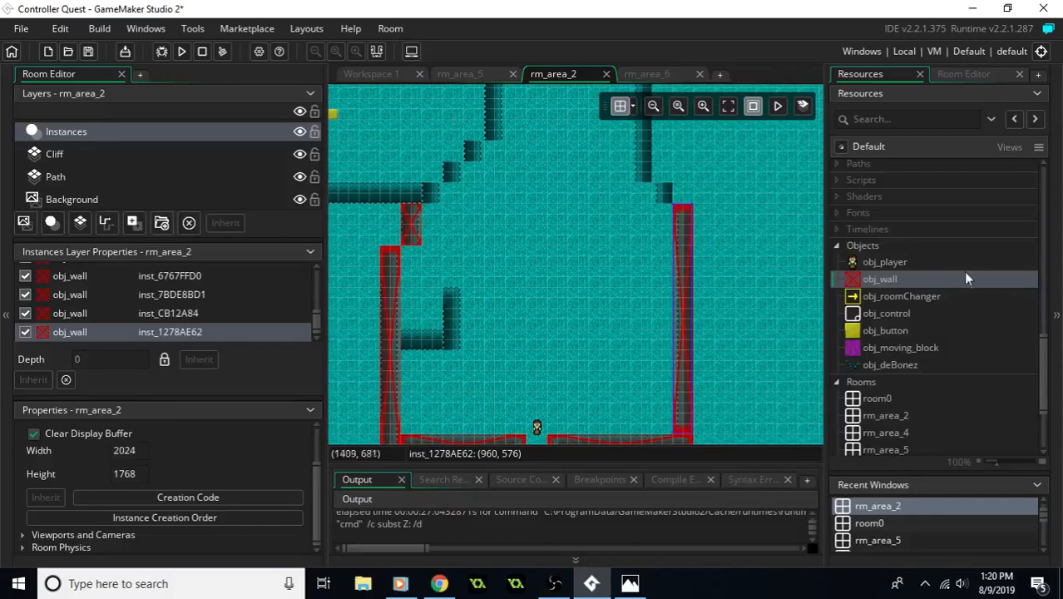
left_click_drag(888, 283, 465, 346)
left_click_drag(890, 283, 460, 324)
- Place obj_wall instances on the stepped diagonal northwest of the lower room and along both vertical cliffs of the passage going north
scroll(676, 246, "up", 3)
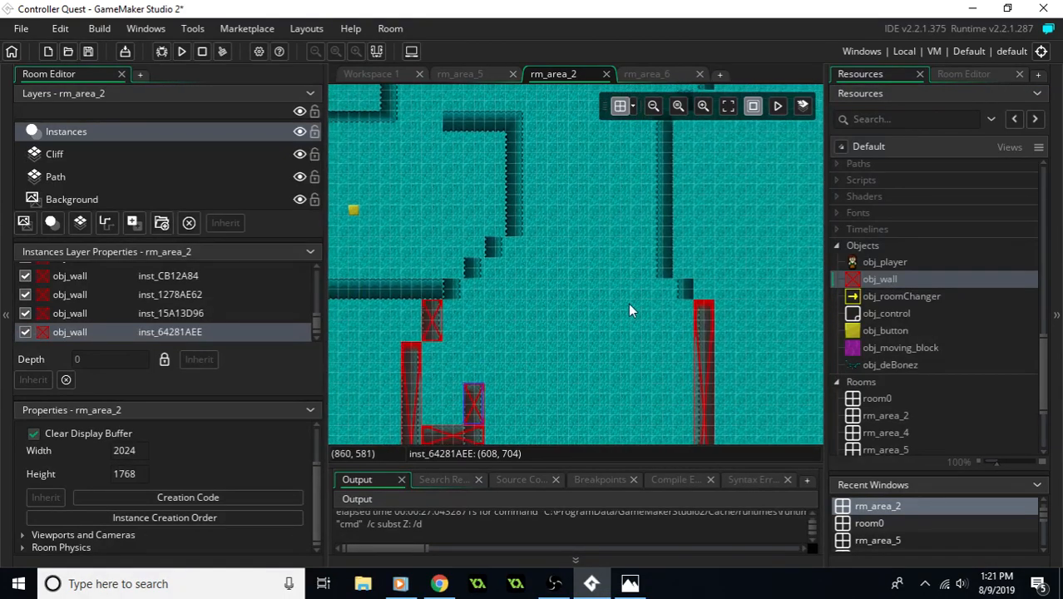
left_click_drag(880, 282, 453, 287)
left_click_drag(880, 280, 476, 271)
middle_click_drag(533, 264, 612, 312)
left_click_drag(880, 280, 749, 321)
left_click_drag(884, 281, 606, 281)
left_click_drag(888, 281, 572, 298)
- Stretch the obj_wall at the foot of the diagonal westward along the long horizontal cliff below the west chamber
middle_click_drag(609, 321, 815, 281)
left_click(735, 299)
left_click_drag(727, 302, 434, 308)
- Place obj_wall instances on the northeast diagonal cliff steps and stretch one along the horizontal ledge beside them
middle_click_drag(653, 263, 472, 329)
middle_click_drag(764, 225, 650, 303)
left_click_drag(865, 281, 674, 249)
left_click_drag(861, 279, 693, 227)
left_click_drag(908, 281, 704, 209)
middle_click_drag(704, 218, 615, 271)
left_click_drag(615, 265, 718, 261)
- Place an obj_wall block on each side of the northeast exit gap and stretch another along the entire north cliff
left_click_drag(872, 281, 709, 240)
left_click_drag(904, 282, 720, 206)
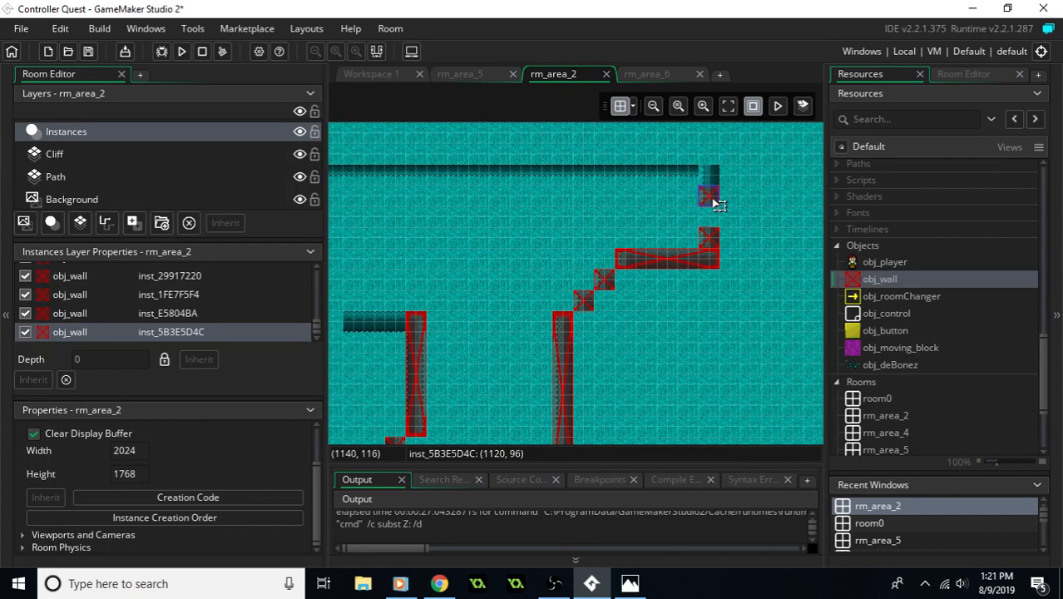
middle_click_drag(666, 200, 828, 189)
left_click_drag(893, 285, 794, 167)
middle_click_drag(754, 194, 509, 225)
left_click_drag(551, 204, 640, 206)
middle_click_drag(584, 252, 656, 238)
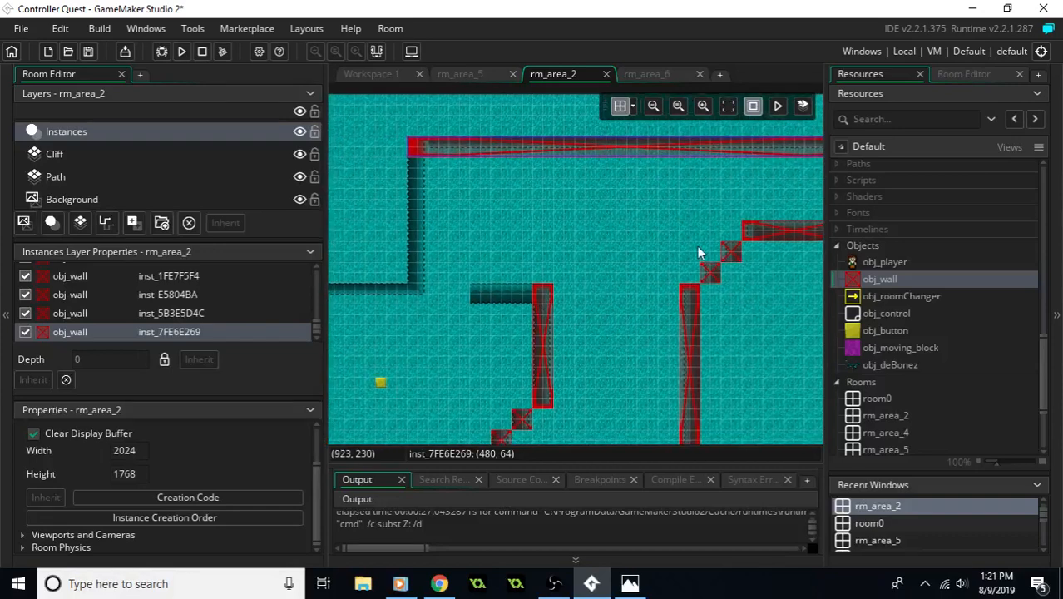
- Cover the vertical cliff below the north wall's west end, the west chamber's top cliff and the short ledge opposite with obj_wall instances
left_click_drag(886, 286, 422, 283)
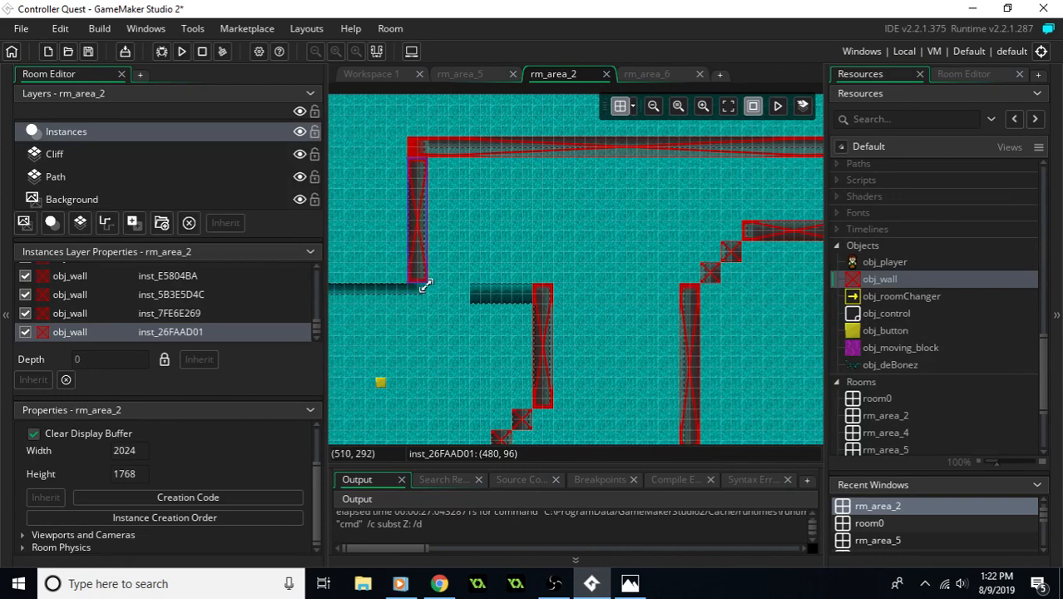
middle_click_drag(423, 283, 635, 284)
left_click_drag(869, 276, 654, 273)
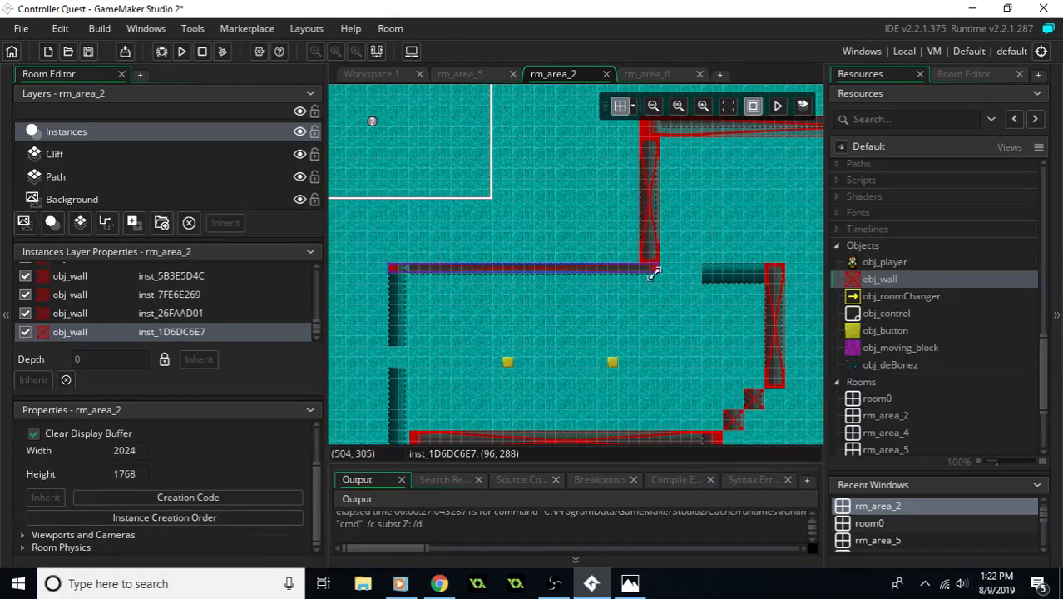
left_click_drag(909, 287, 760, 278)
- Cover the west chamber's west cliff with obj_wall instances above and below its exit, leaving the gap open
middle_click_drag(700, 301, 728, 254)
left_click_drag(876, 287, 438, 299)
middle_click_drag(459, 328, 504, 270)
left_click_drag(857, 285, 474, 348)
- Place an obj_roomChanger just outside the west exit at X 96, Y 448, rotated 180 and scaled to 2 by 2
mouse_move(673, 439)
middle_mouse_down()
mouse_move(539, 180)
mouse_move(491, 173)
middle_mouse_up()
middle_click_drag(582, 223, 441, 407)
middle_click_drag(533, 193, 659, 292)
mouse_move(492, 207)
middle_mouse_down()
mouse_move(652, 263)
mouse_move(644, 240)
middle_mouse_up()
left_click_drag(906, 300, 417, 301)
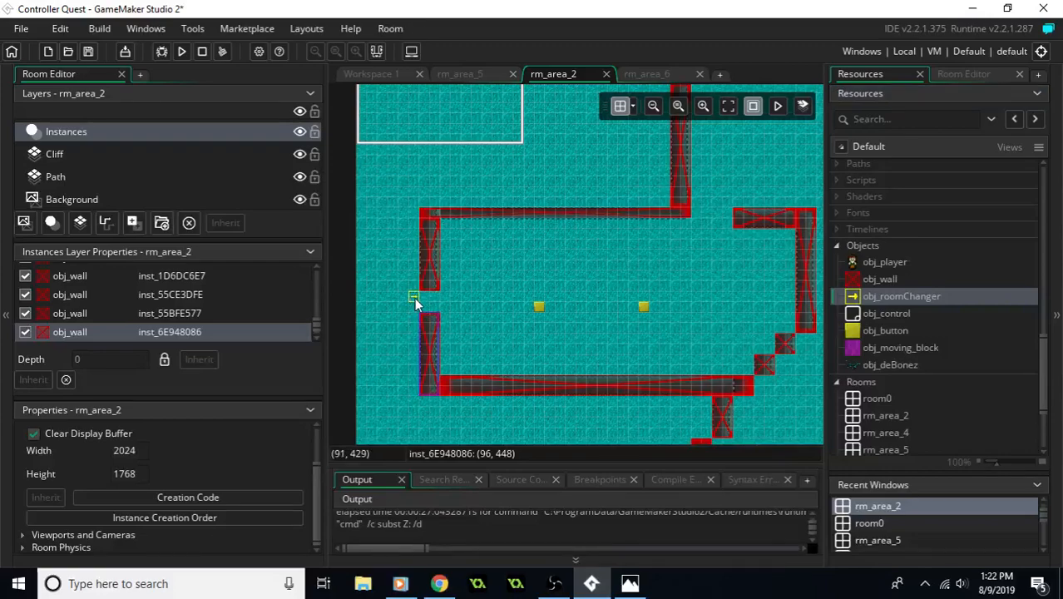
scroll(399, 319, "up", 5, "ctrl")
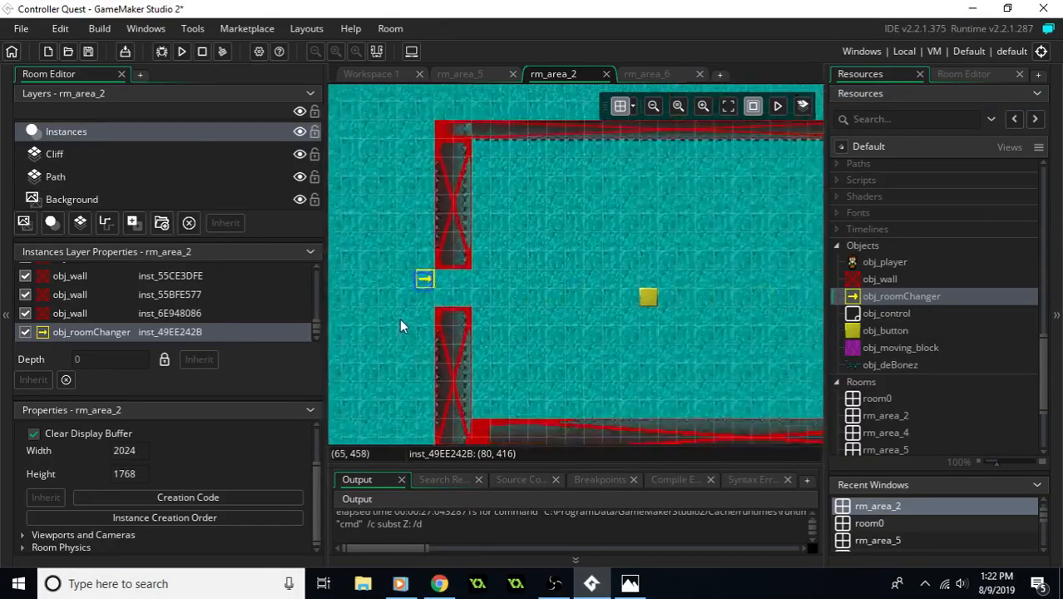
double_click(437, 188)
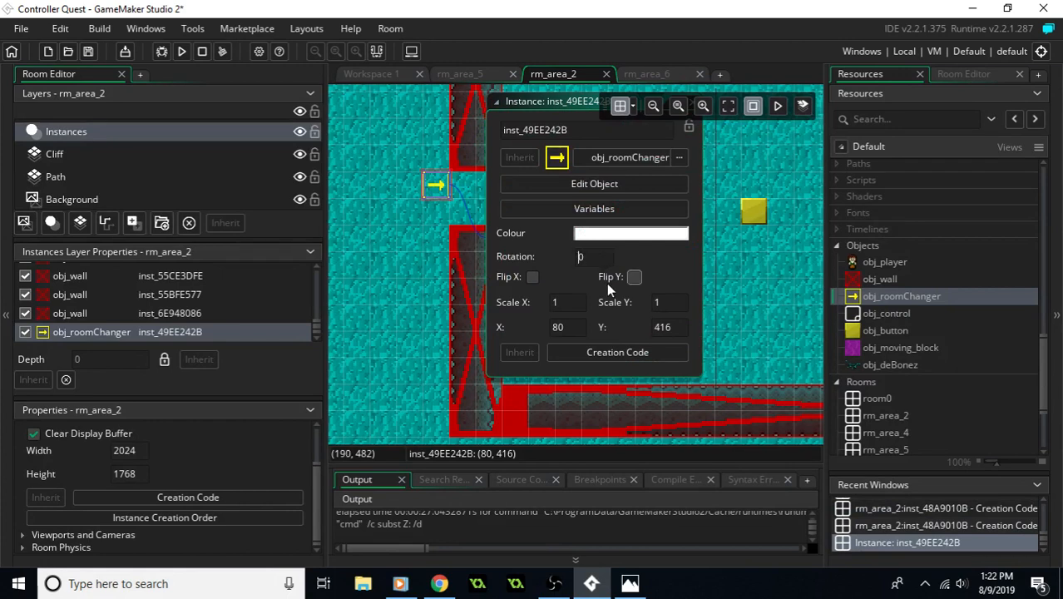
type("8")
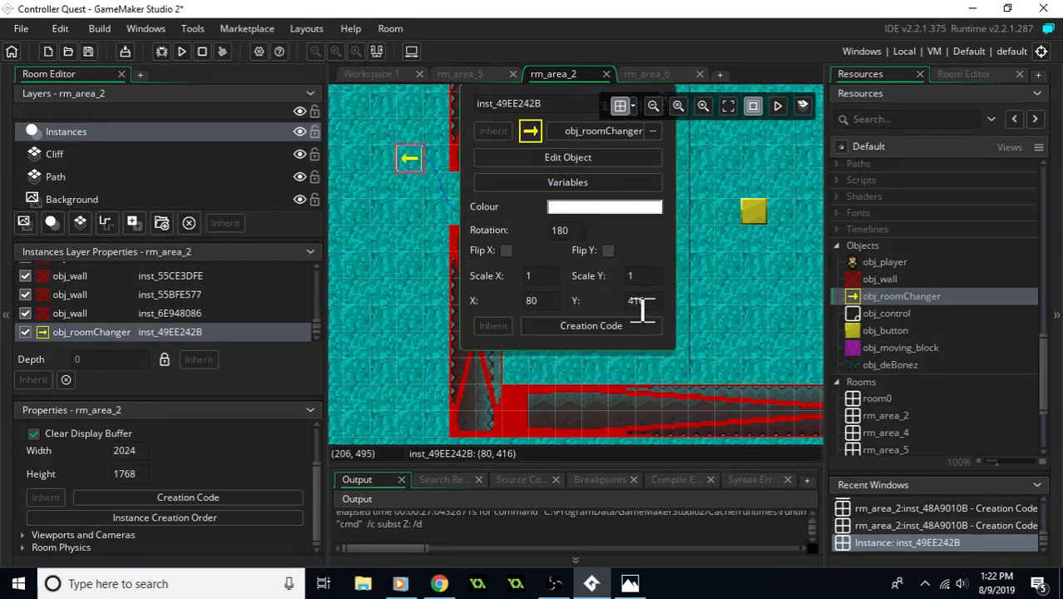
left_click_drag(416, 167, 400, 223)
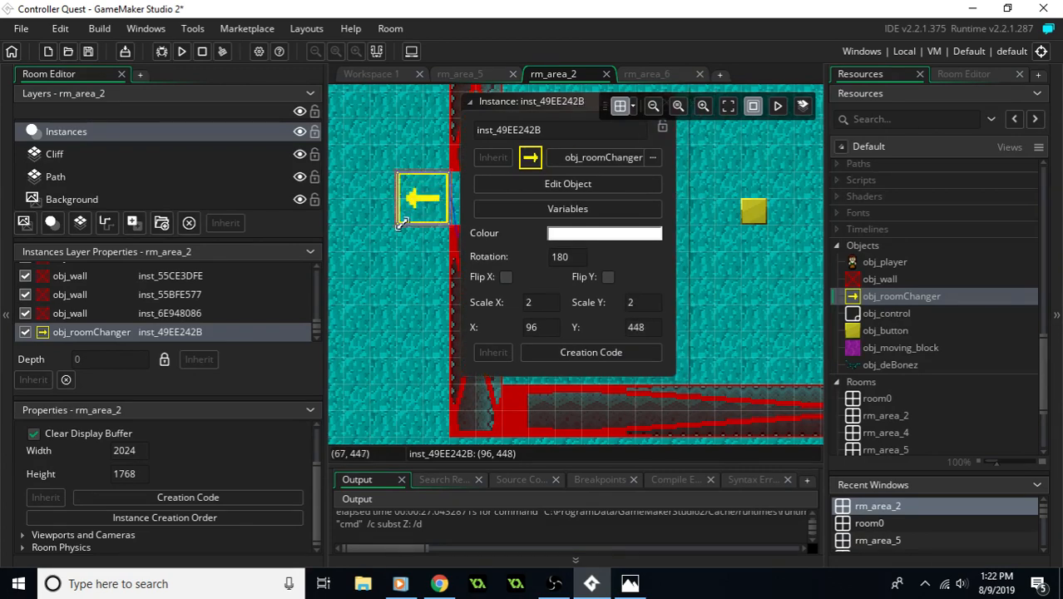
- Place another obj_roomChanger just outside the northeast exit gap
scroll(715, 256, "down", 2)
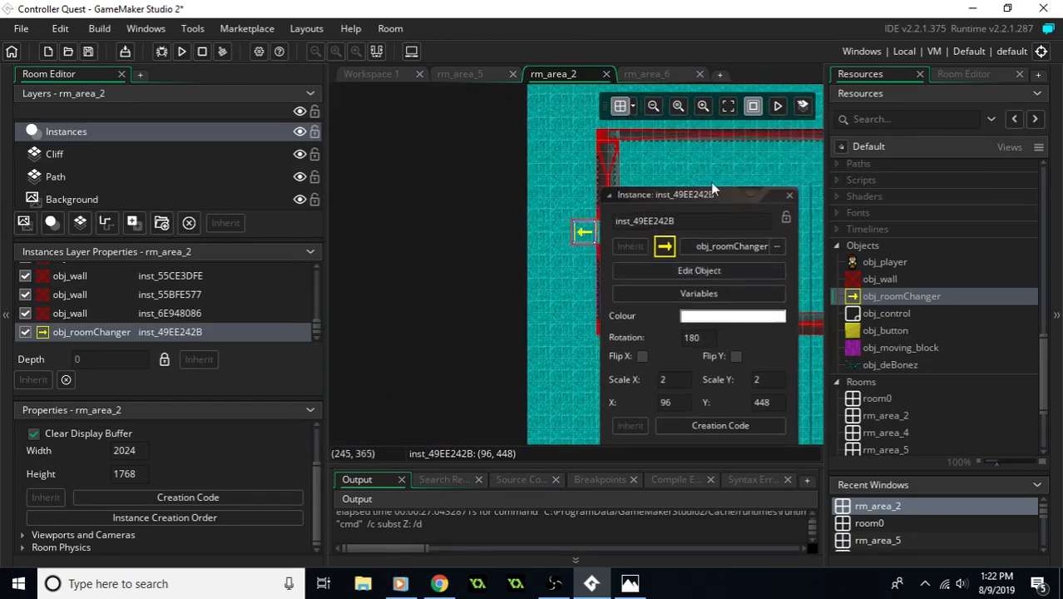
middle_click_drag(709, 161, 492, 167)
middle_click_drag(767, 125, 454, 241)
middle_click_drag(766, 196, 566, 257)
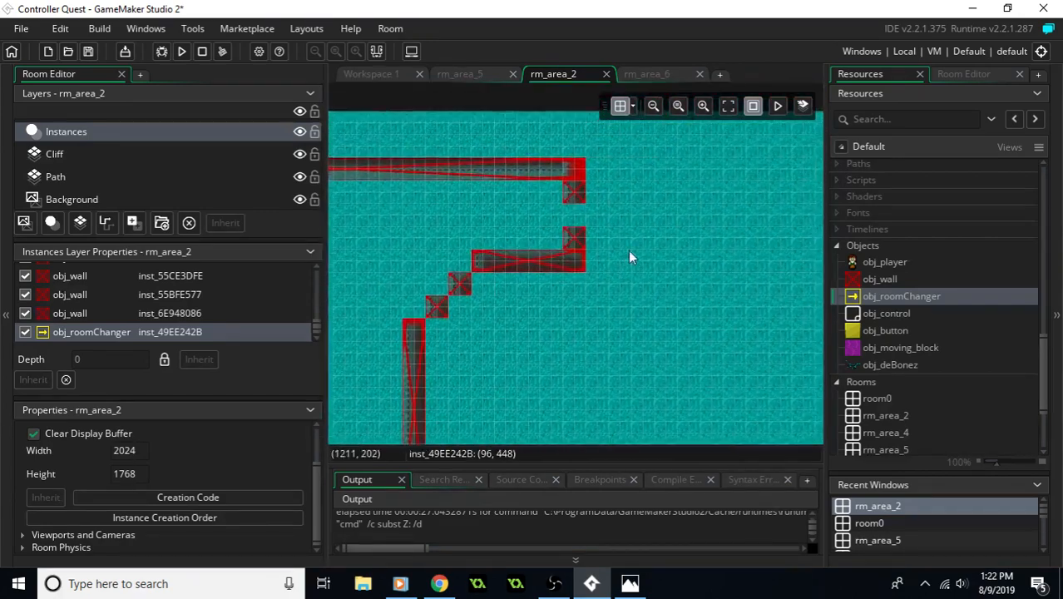
left_click(627, 257)
left_click_drag(919, 308, 621, 237)
scroll(595, 216, "up", 2)
scroll(596, 216, "up", 2)
- Move the obj_deBonez instance into the lower room above the inner L-shaped wall, at X 656, Y 672
scroll(644, 294, "down", 1)
scroll(628, 326, "down", 4)
middle_click_drag(578, 330, 671, 307)
left_click_drag(439, 356, 603, 317)
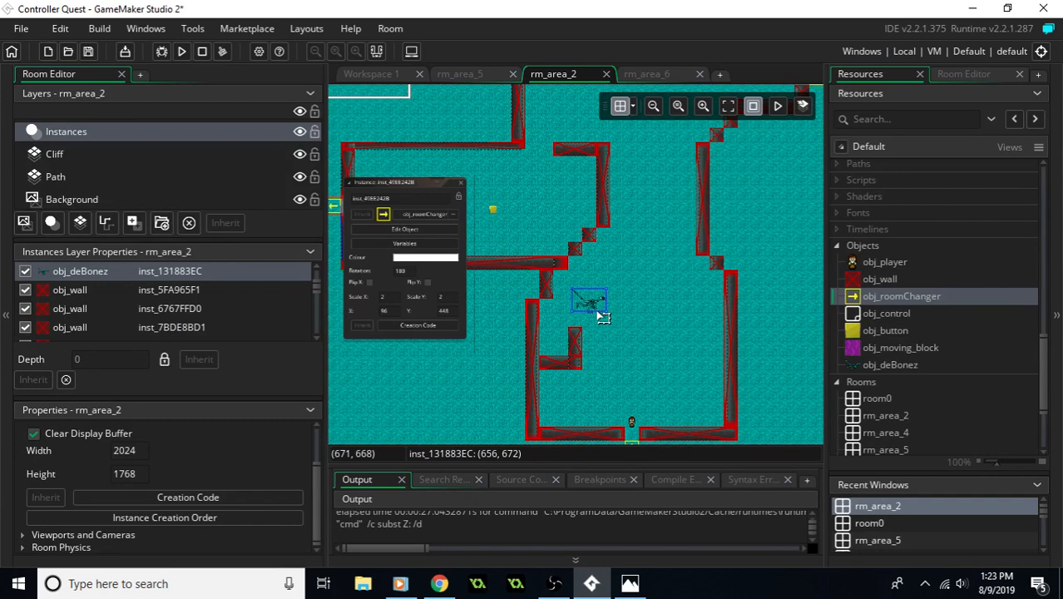
- Open obj_deBonez and add a collision event with obj_player
double_click(891, 364)
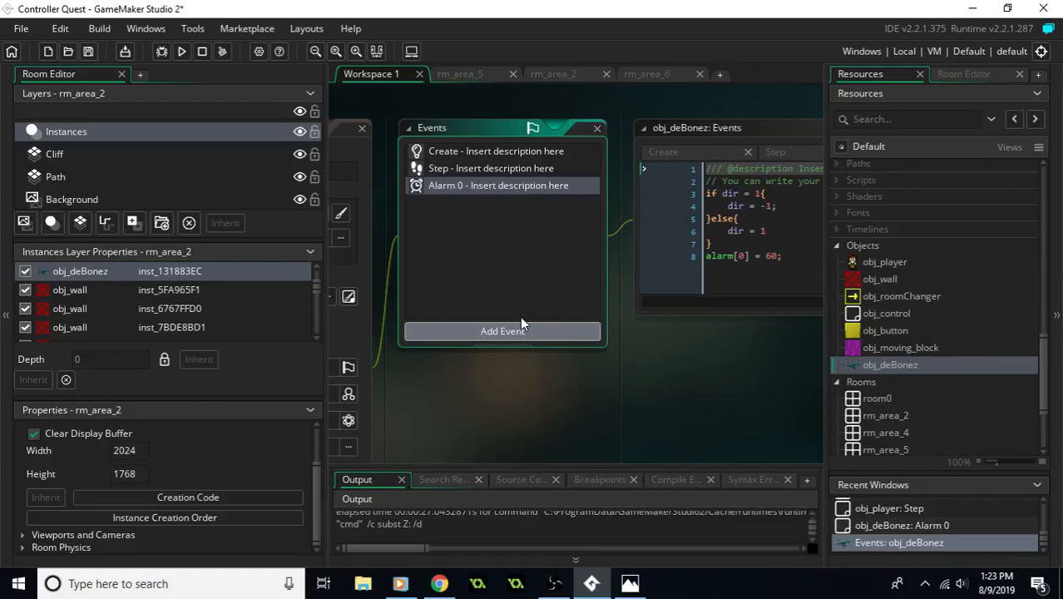
left_click(515, 331)
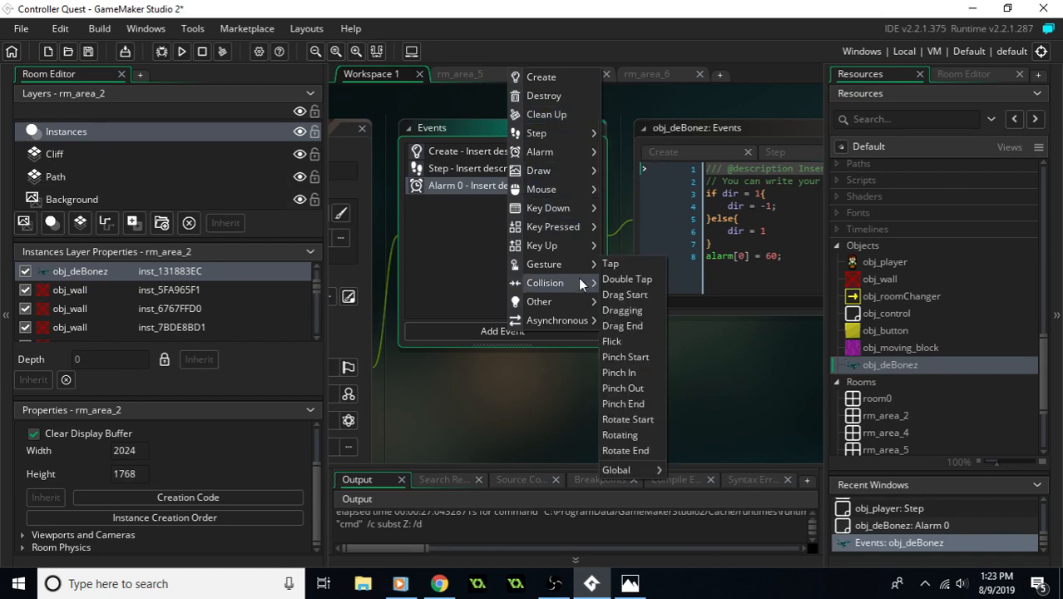
mouse_move(580, 283)
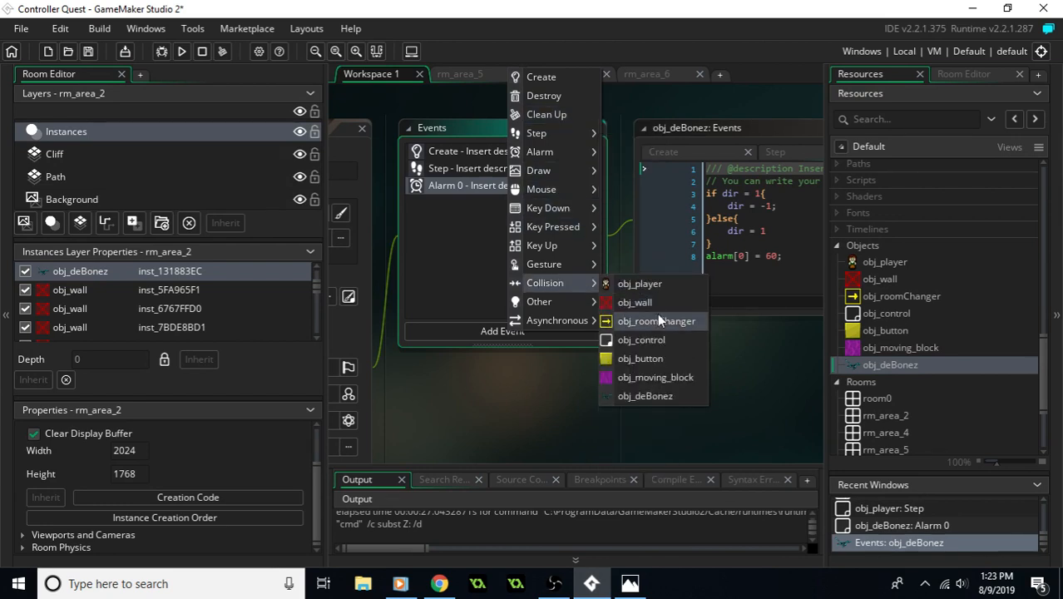
left_click(652, 285)
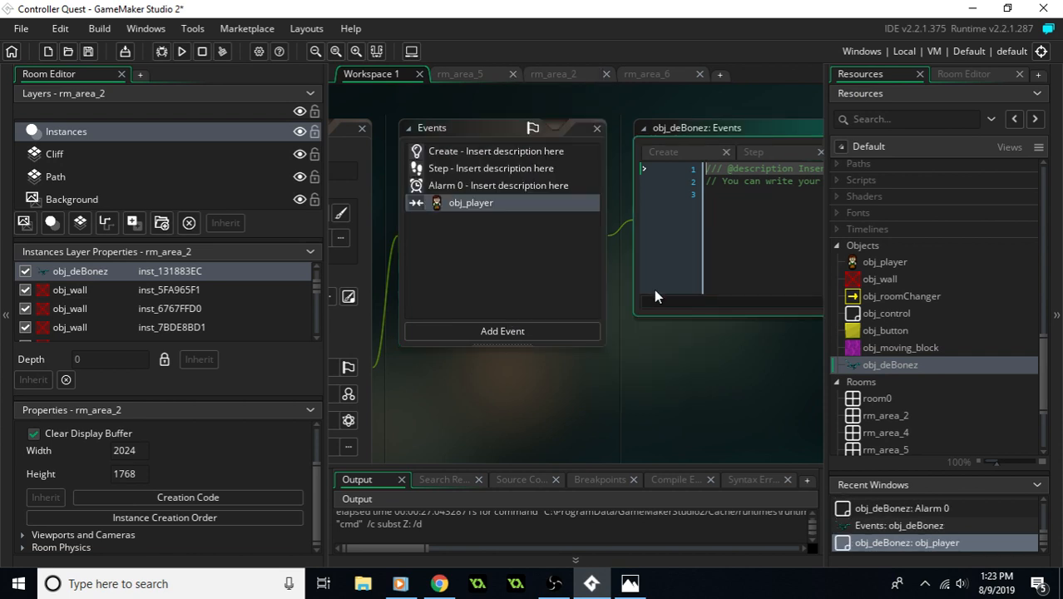
- Write room_restart(); in obj_deBonez's collision event with obj_player
type("room_")
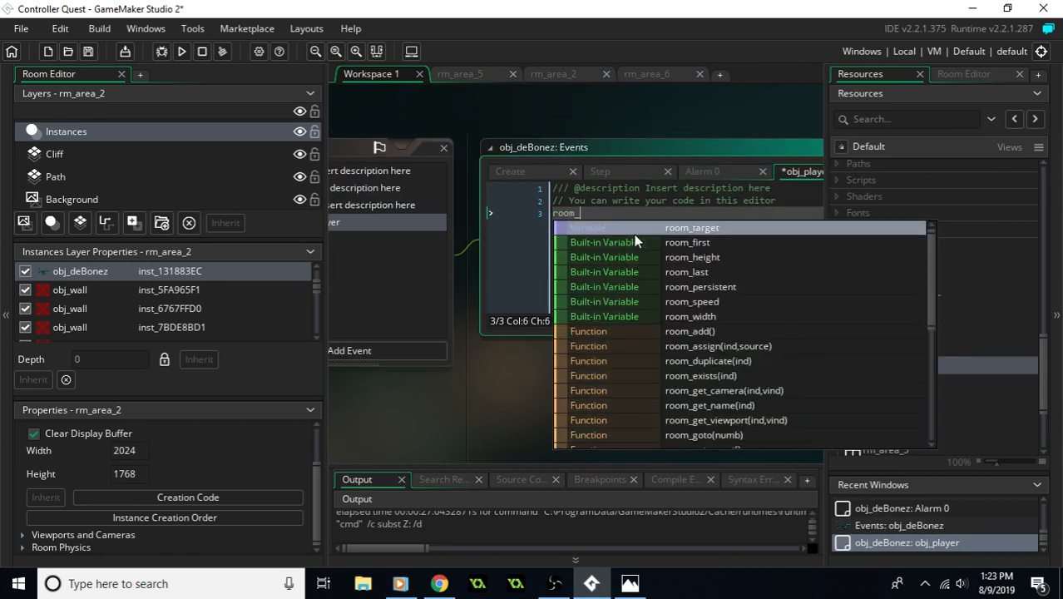
type("re")
key("Return")
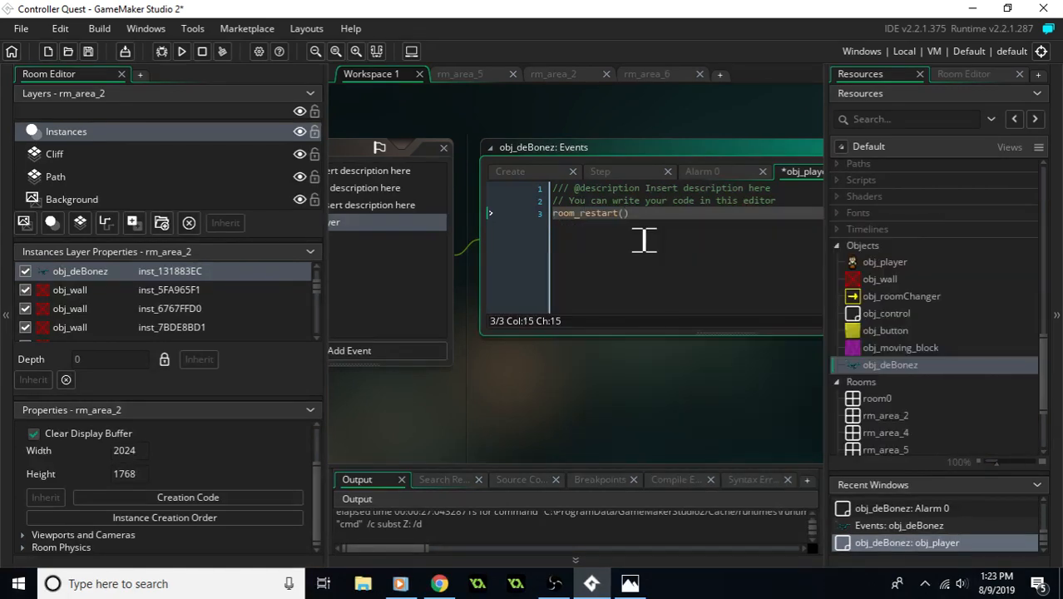
middle_click_drag(490, 106, 785, 82)
middle_click_drag(693, 376, 584, 328)
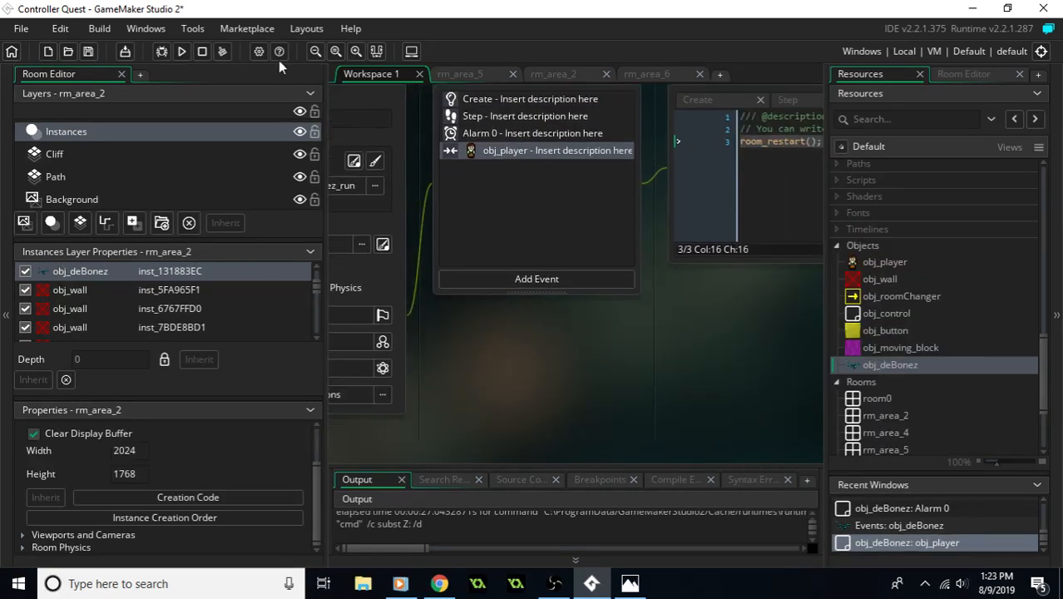
- Run the game and walk the player from the grey starting area into rm_area_2's lower room
left_click(180, 53)
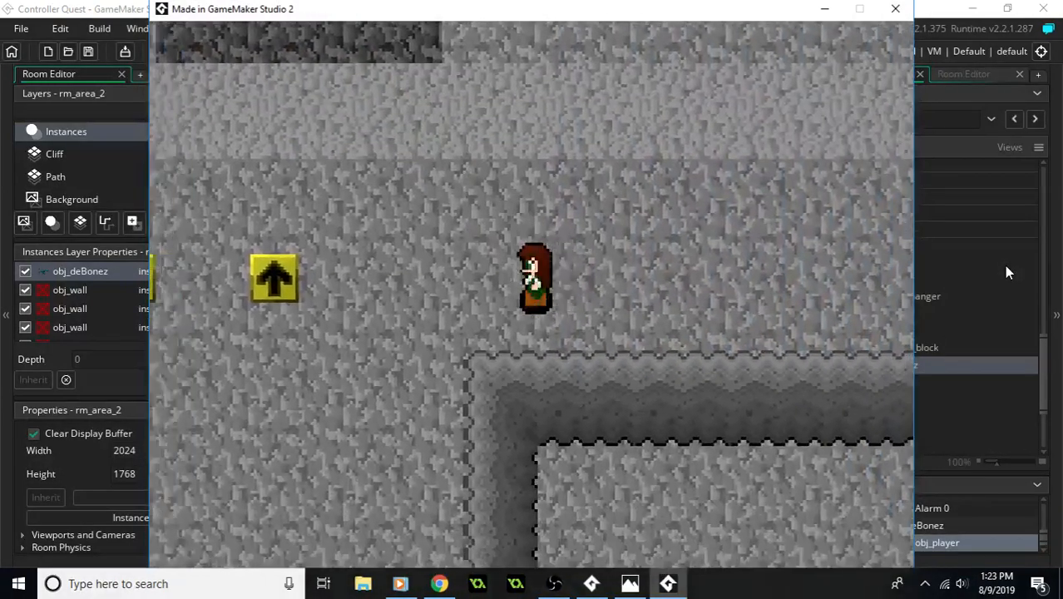
key("Up")
key("Left")
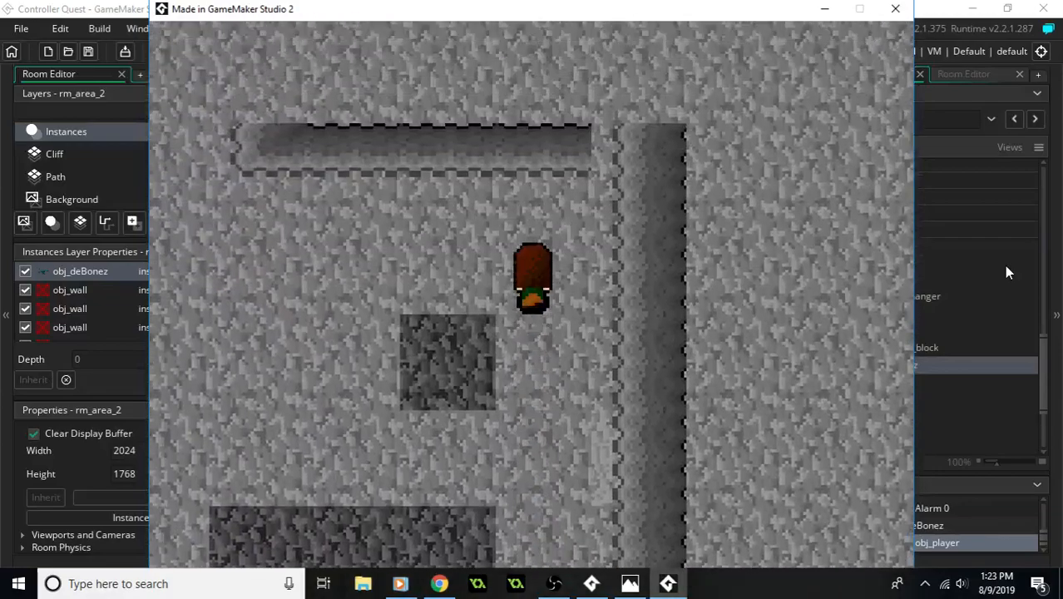
key("Left")
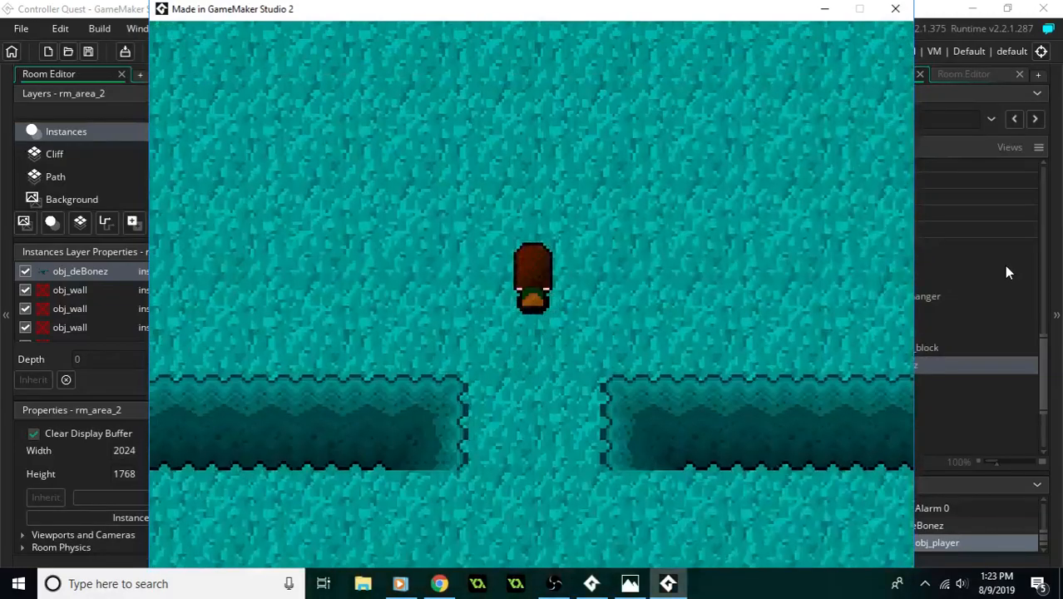
key("Up")
key("Left")
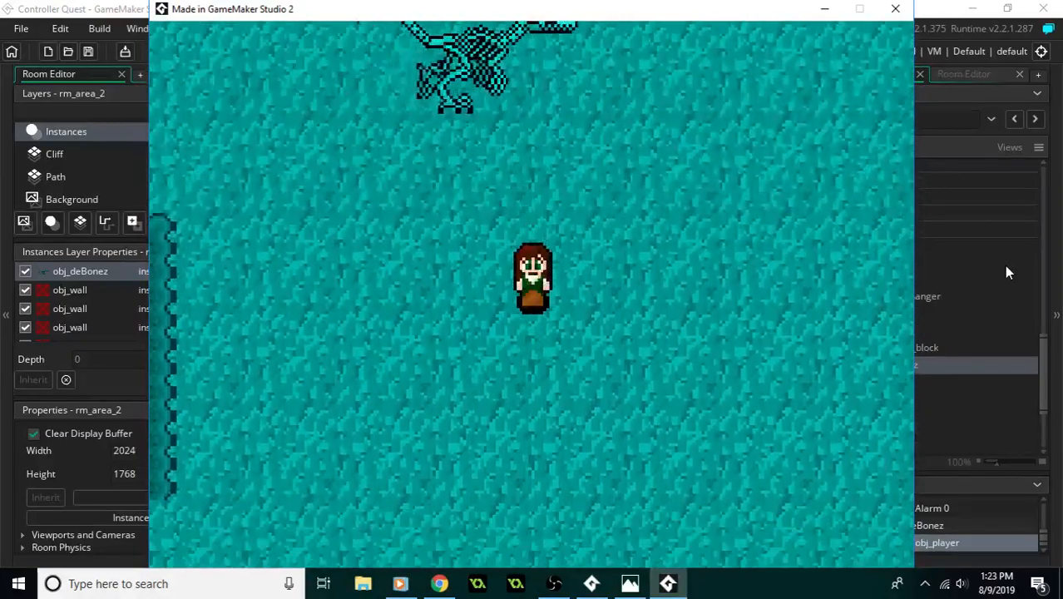
- Walk the player around the deBonez enemy in the lower room to test the restart on contact
key("Down")
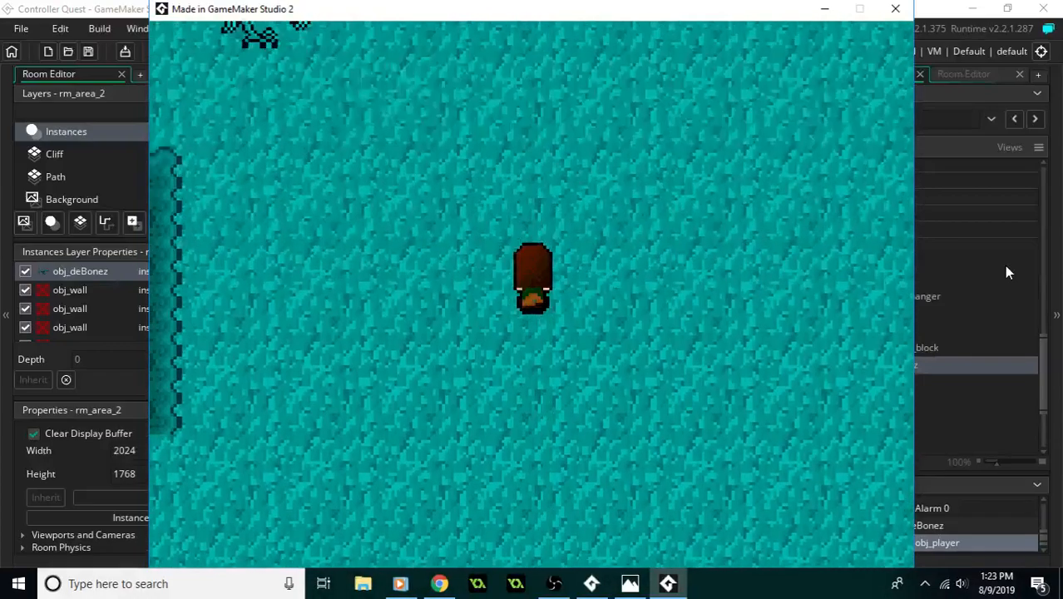
key("Down")
key("Up")
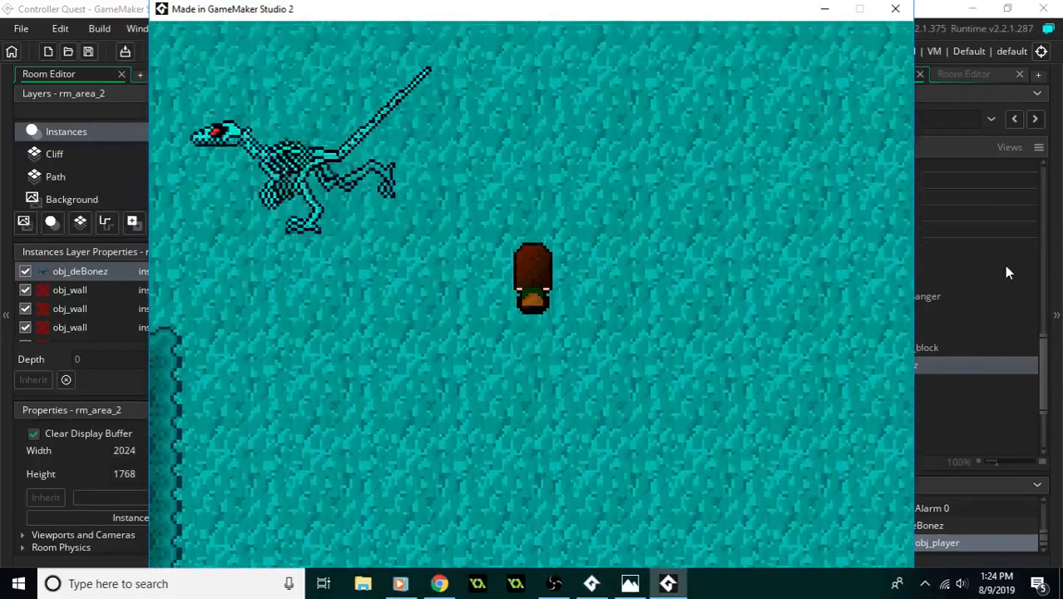
key("Down")
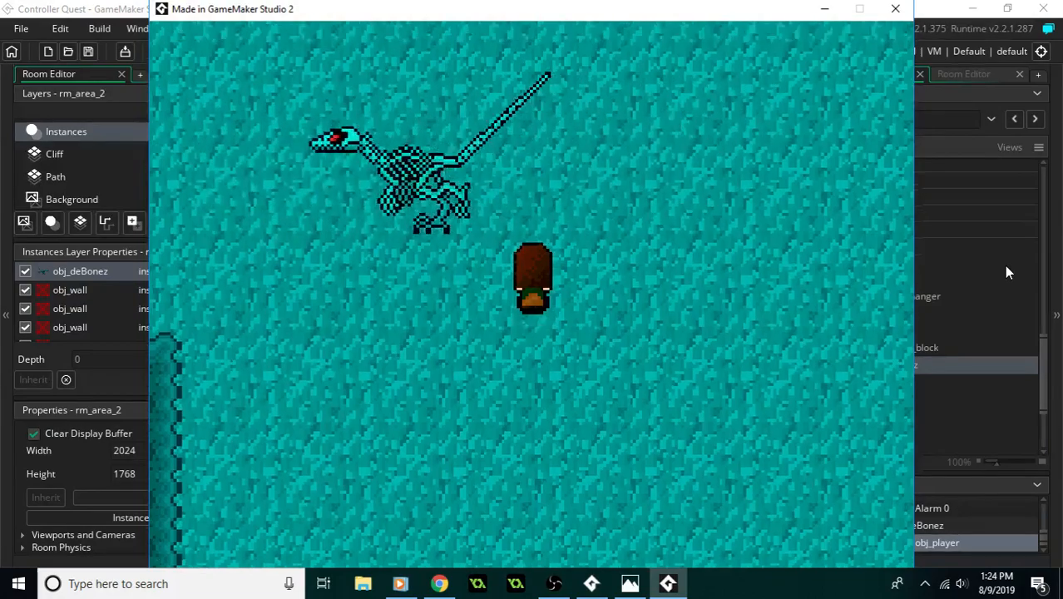
key("Up")
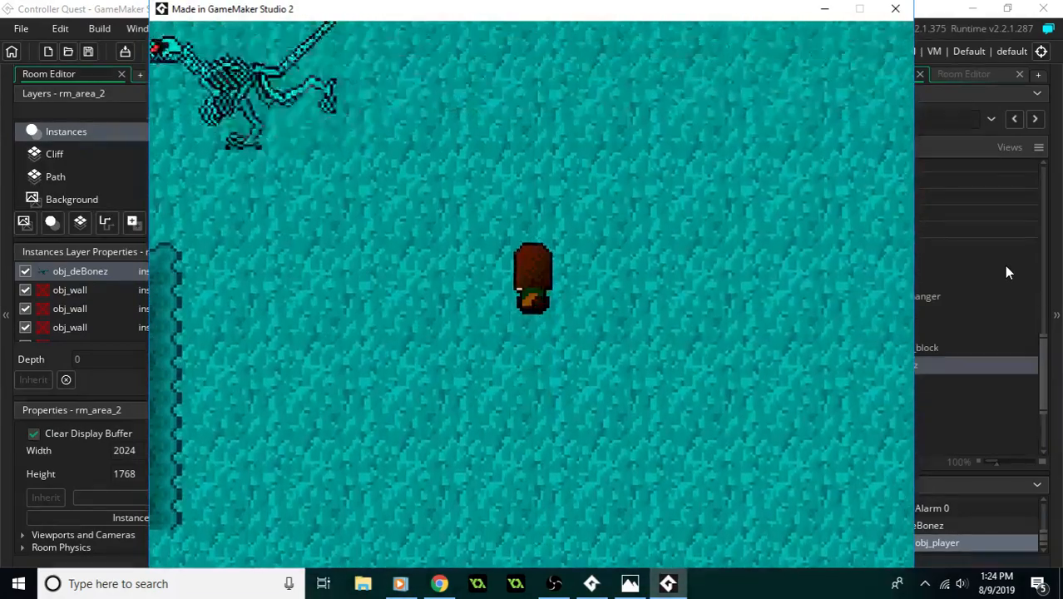
key("Up")
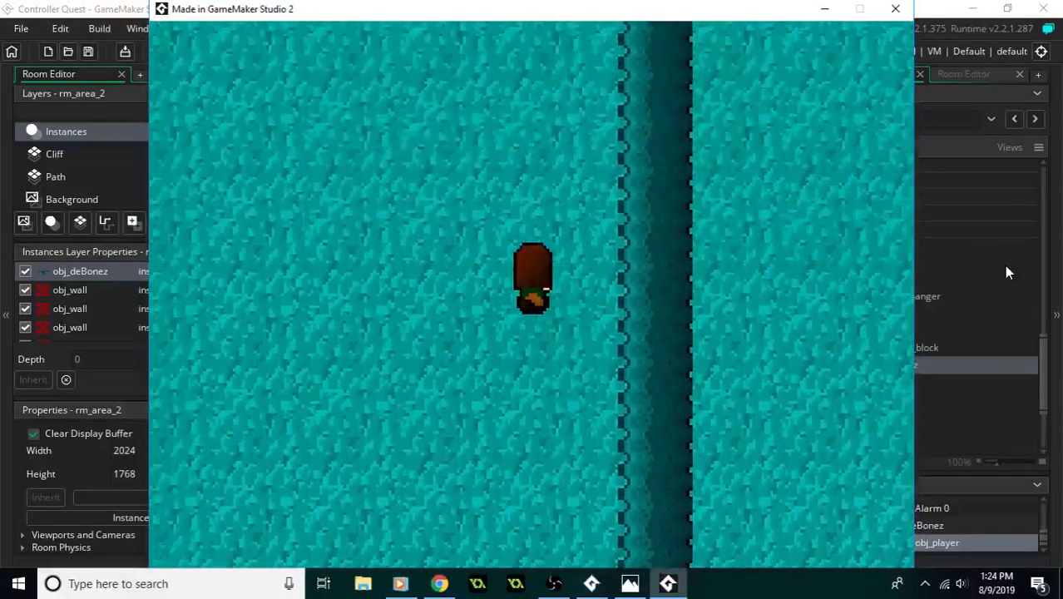
- Walk the player through the northern part of rm_area_2 to check its walls and openings
key("Left")
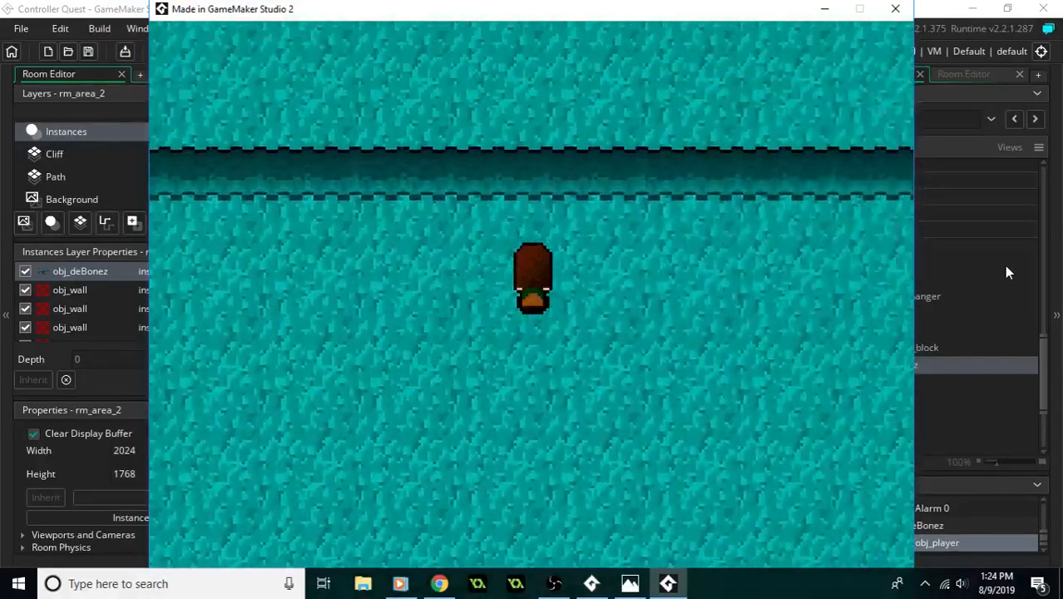
key("Right")
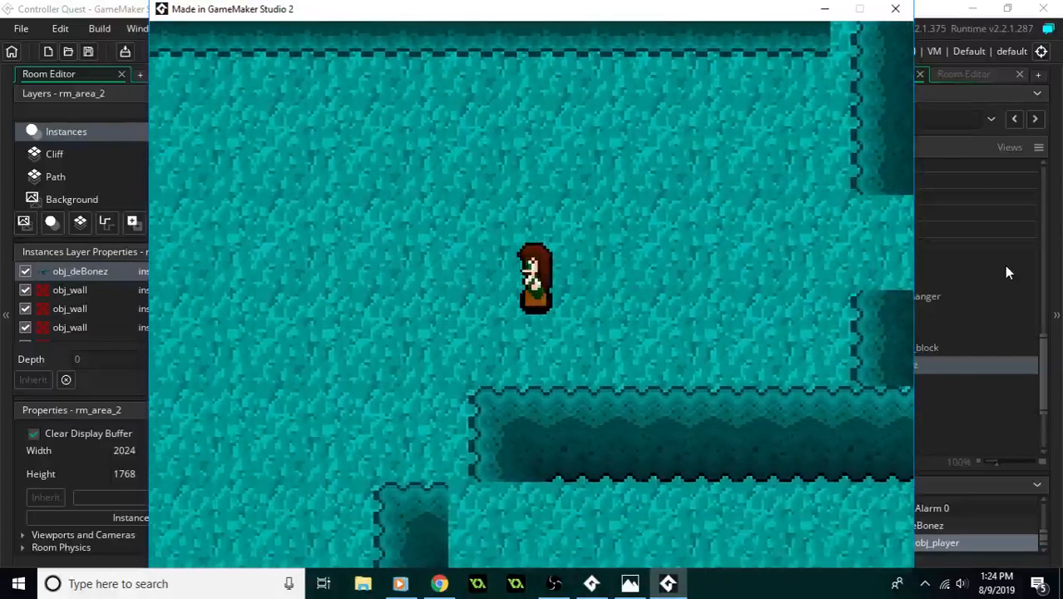
key("Up")
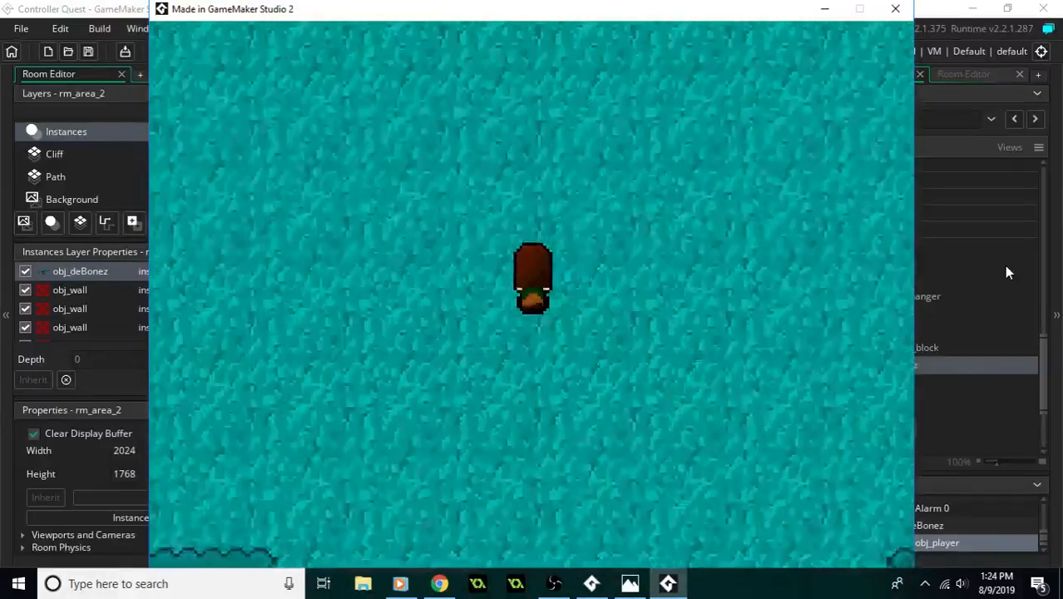
key("Down")
key("Left")
key("Down")
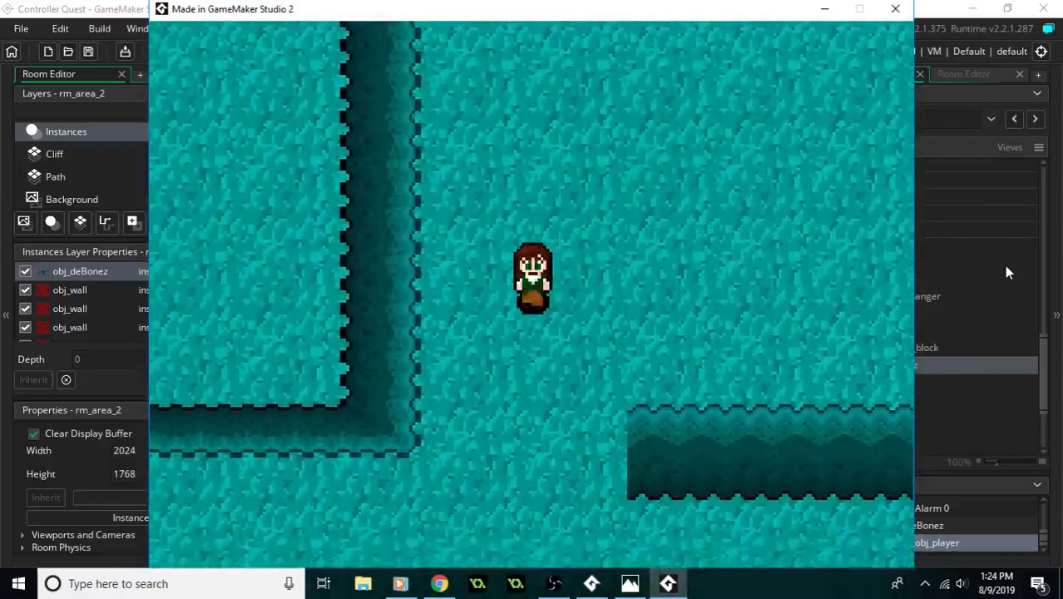
- Walk the player past the arrow buttons in the west room, test the west exit, and end the test run
key("Left")
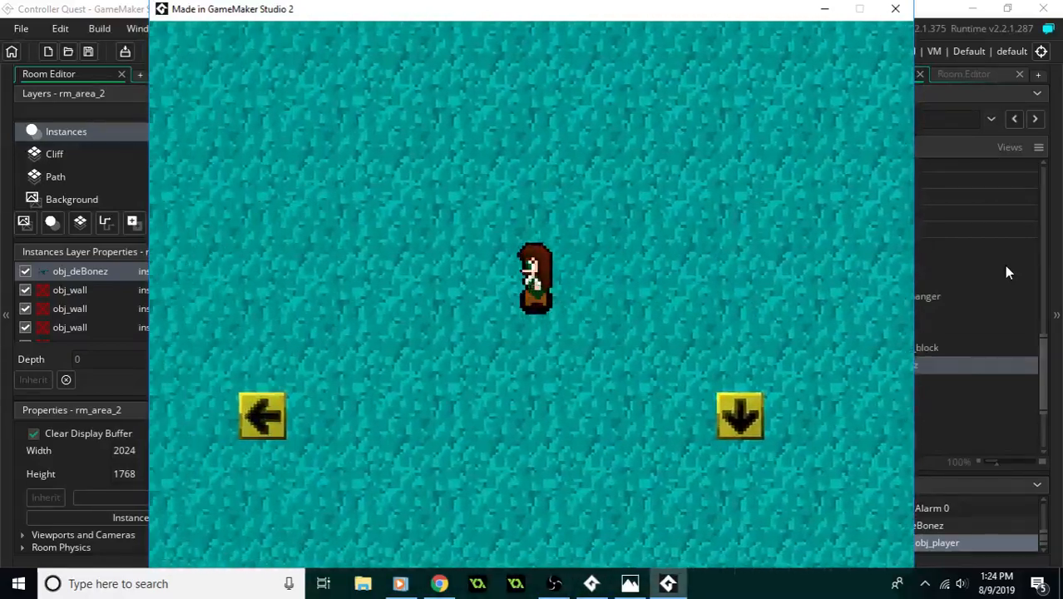
key("Down")
key("Right")
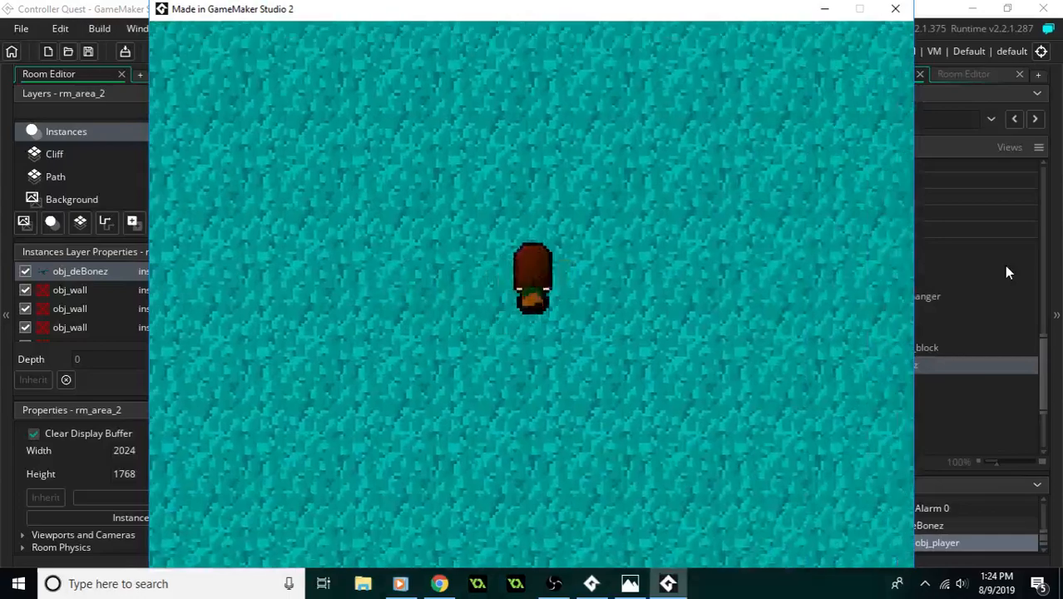
key("Left")
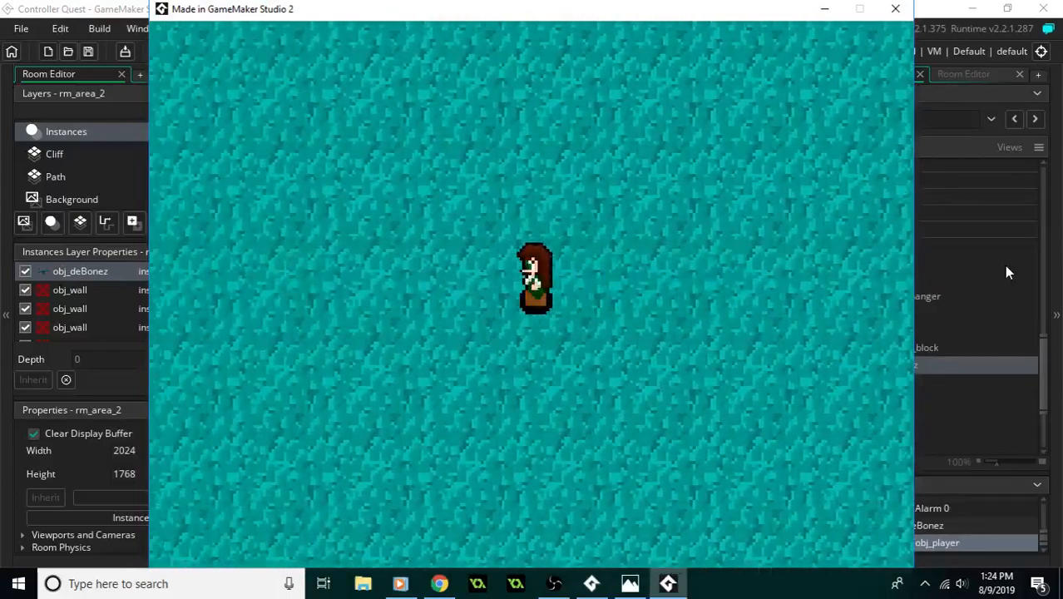
key("Left")
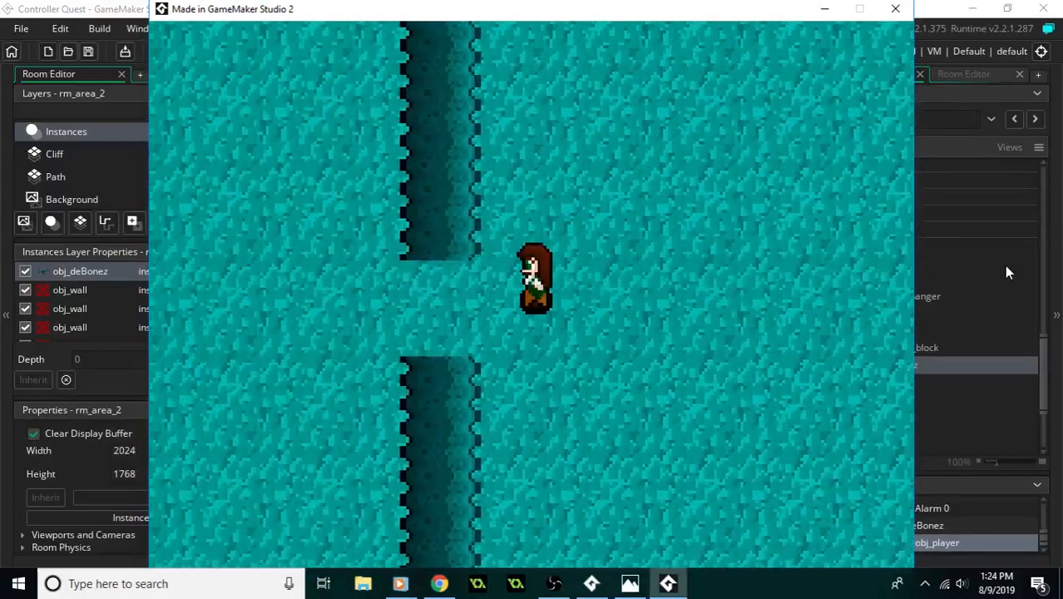
key("Down")
key("Left")
key("Right")
key("Up")
key("Up")
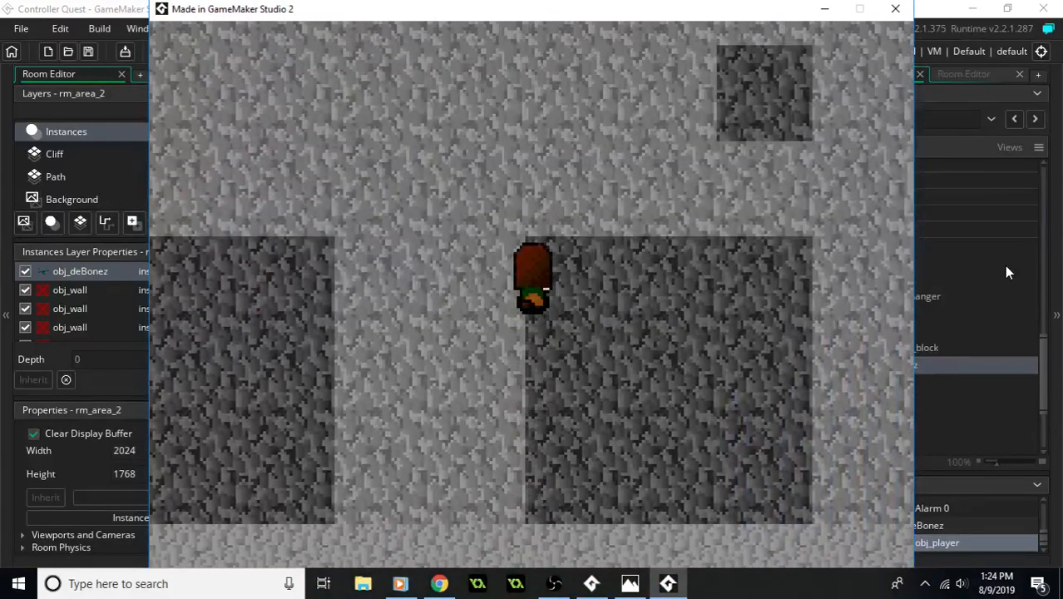
left_click(895, 8)
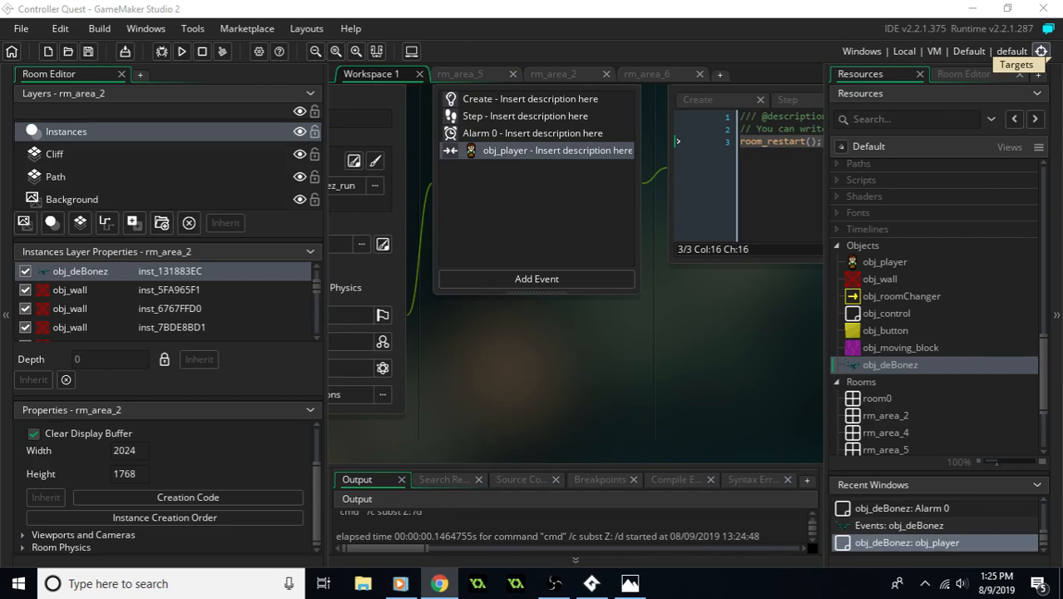
- Return to rm_area_2 and move the room changer's instance dialog clear of the west room
middle_click_drag(511, 368, 669, 378)
middle_click_drag(684, 340, 658, 392)
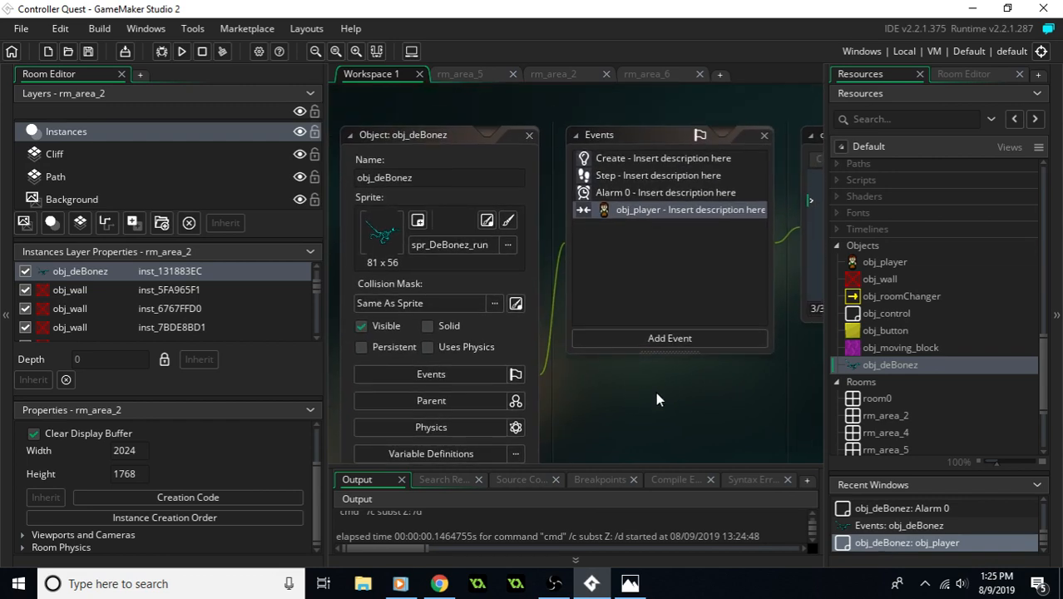
left_click(570, 73)
middle_click_drag(618, 290, 592, 230)
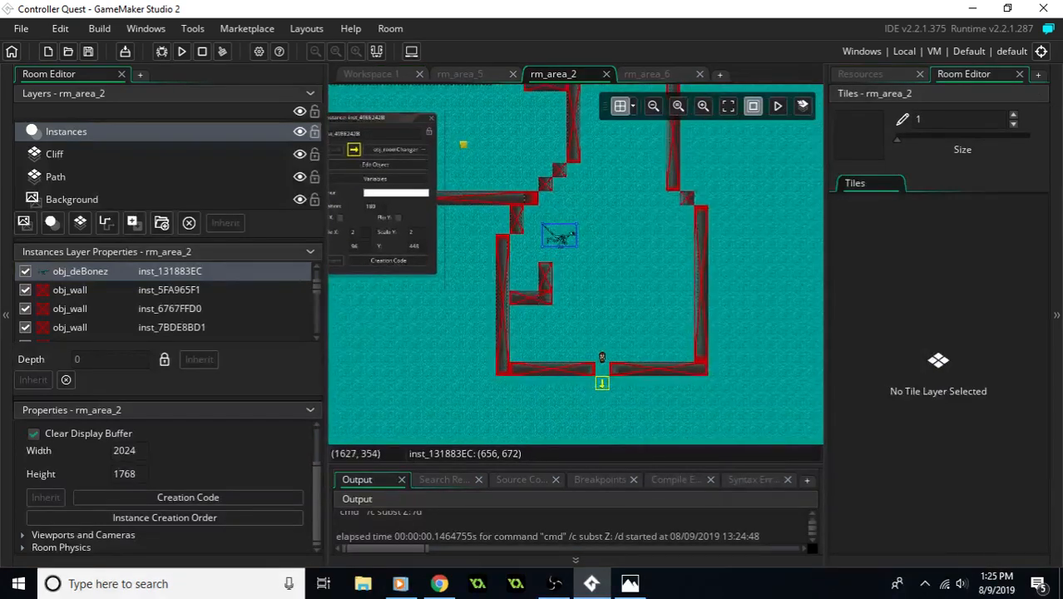
middle_click_drag(471, 170, 611, 255)
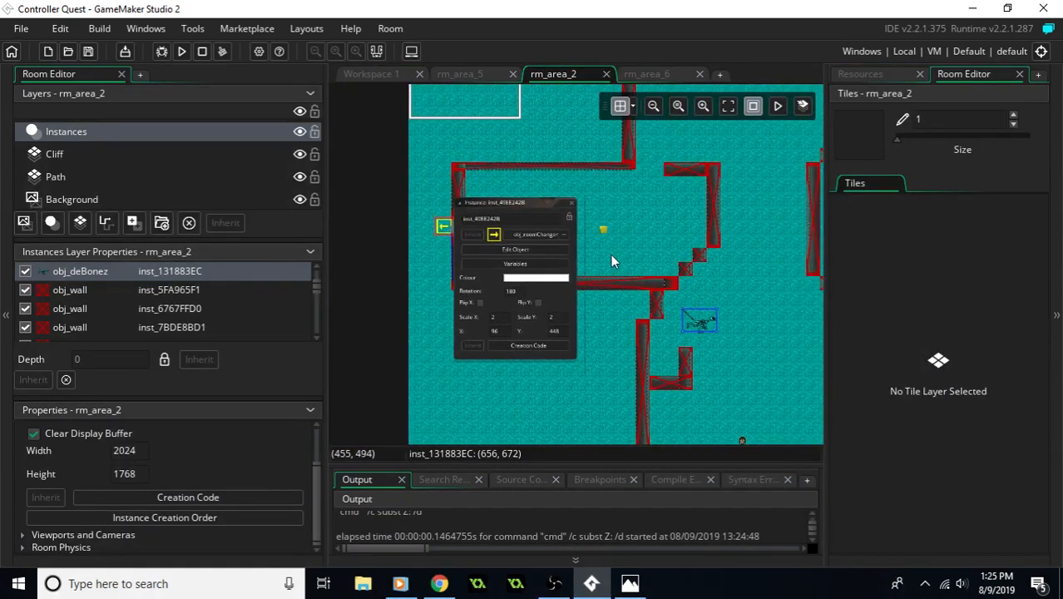
left_click_drag(530, 210, 526, 319)
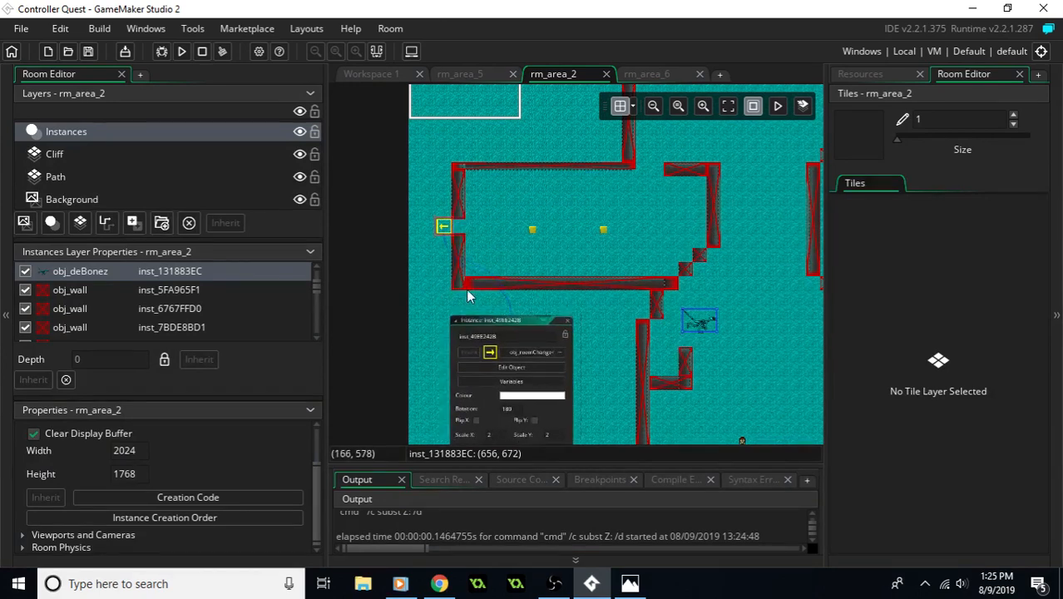
- Place an obj_moving_block instance in the west room, just east of the two buttons
scroll(171, 312, "down", 5)
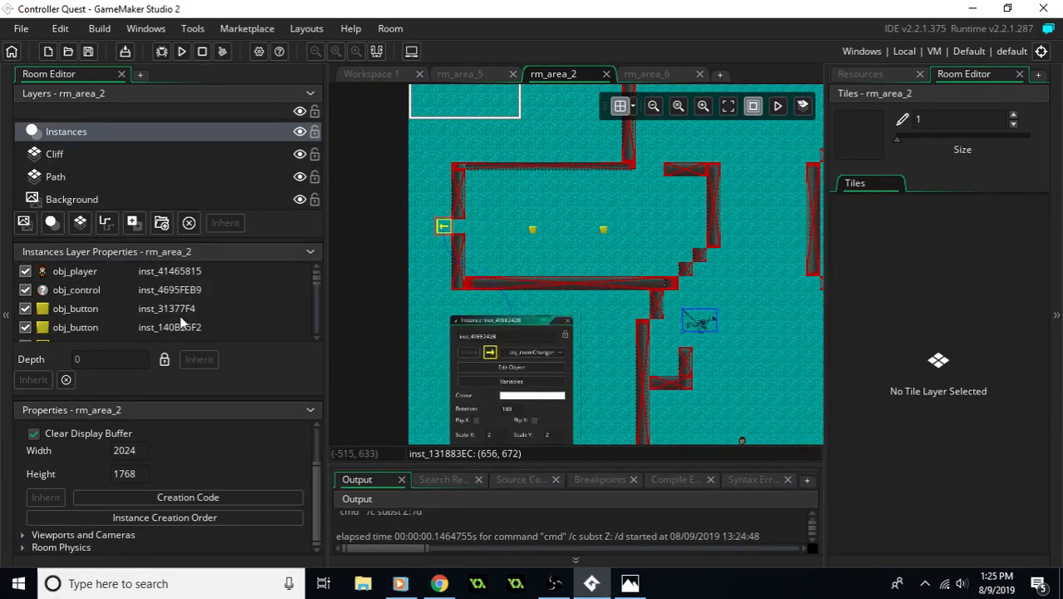
left_click(866, 75)
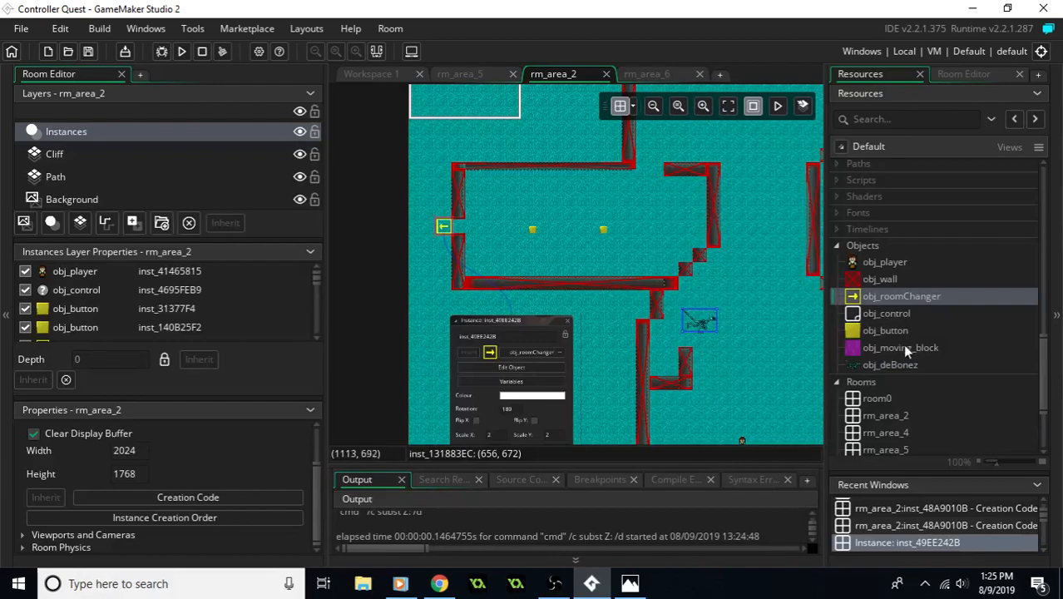
left_click_drag(922, 351, 645, 227)
scroll(647, 225, "up", 4, "ctrl")
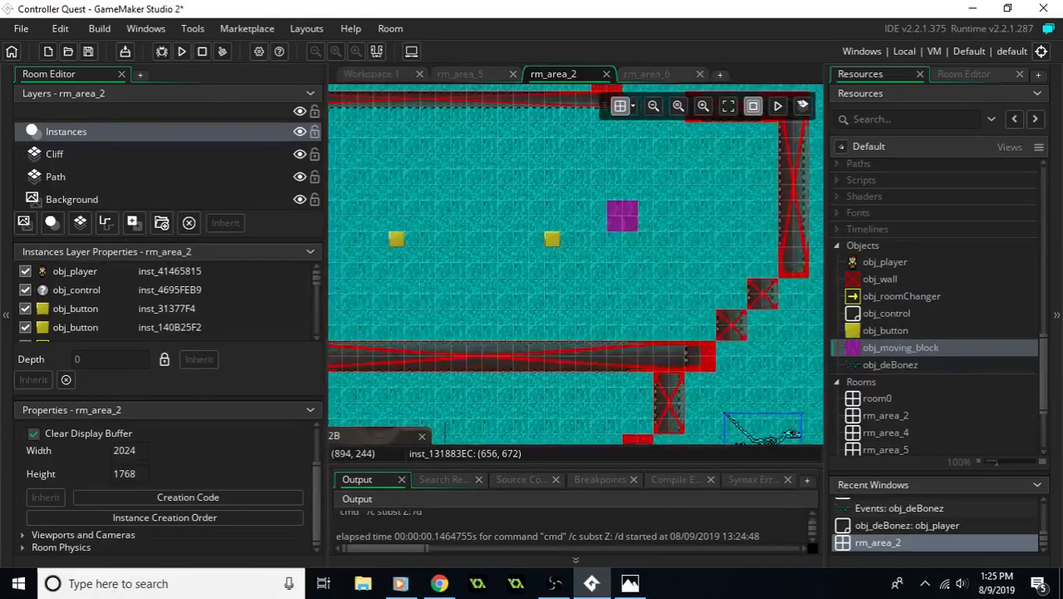
- Consult the area2 sketch, then move the obj_moving_block to X 480, Y 352 and stretch it to five blocks wide
left_click_drag(1062, 137, 797, 126)
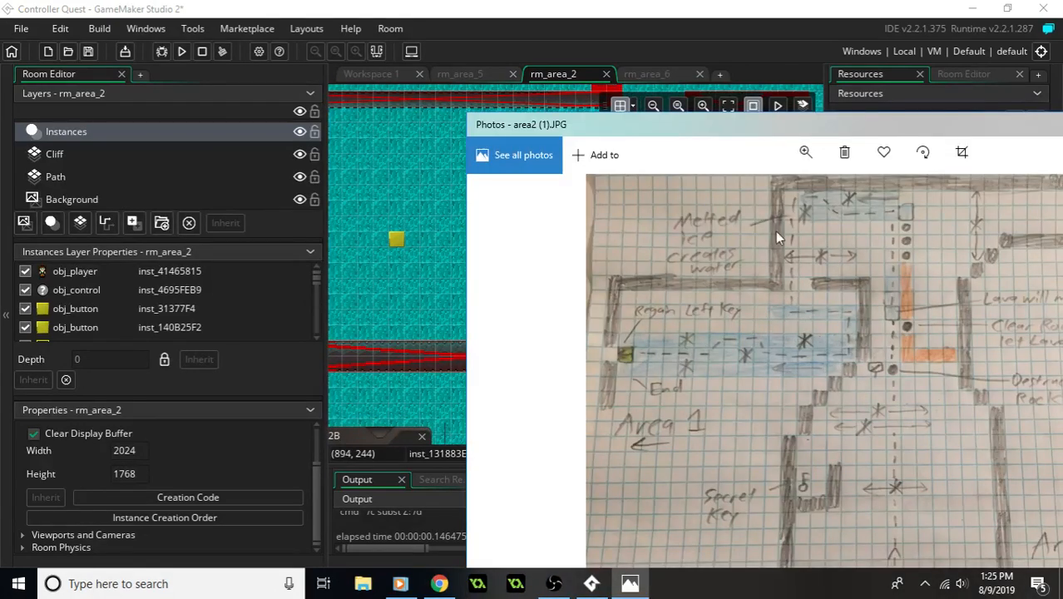
left_click_drag(731, 131, 1062, 129)
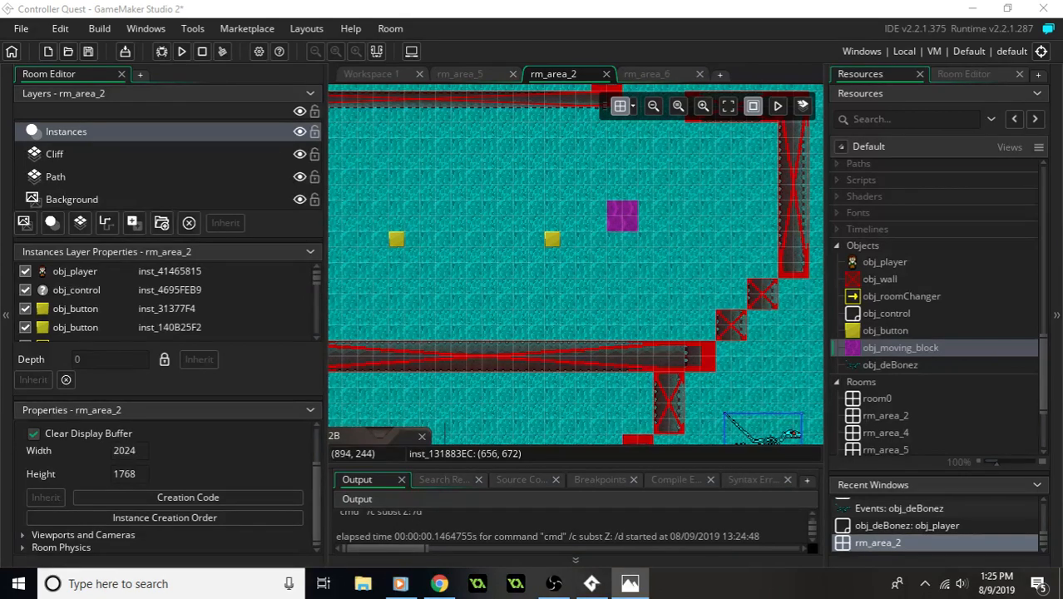
left_click(600, 225)
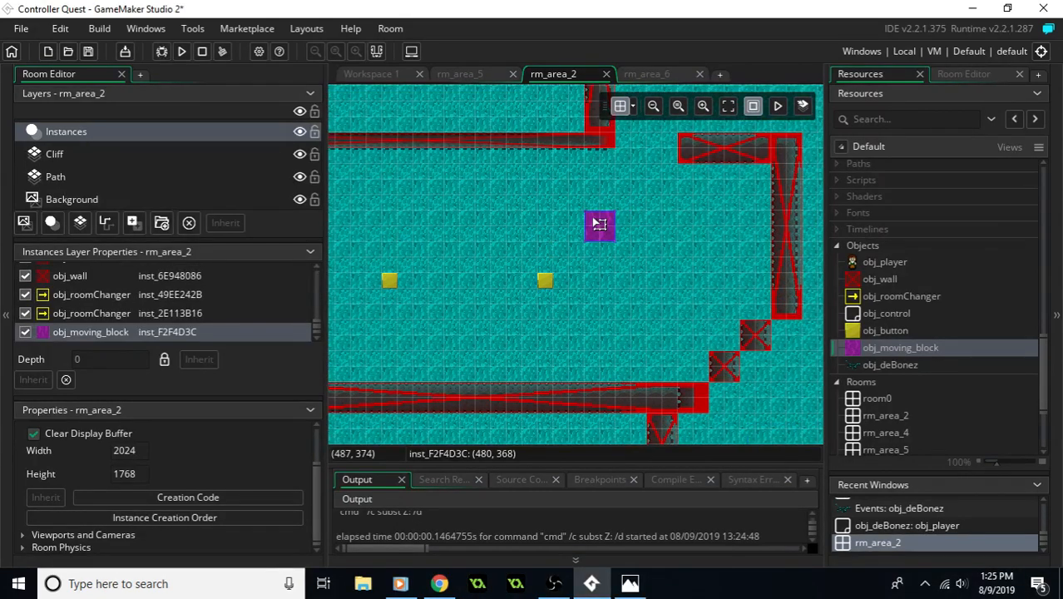
left_click_drag(599, 225, 601, 210)
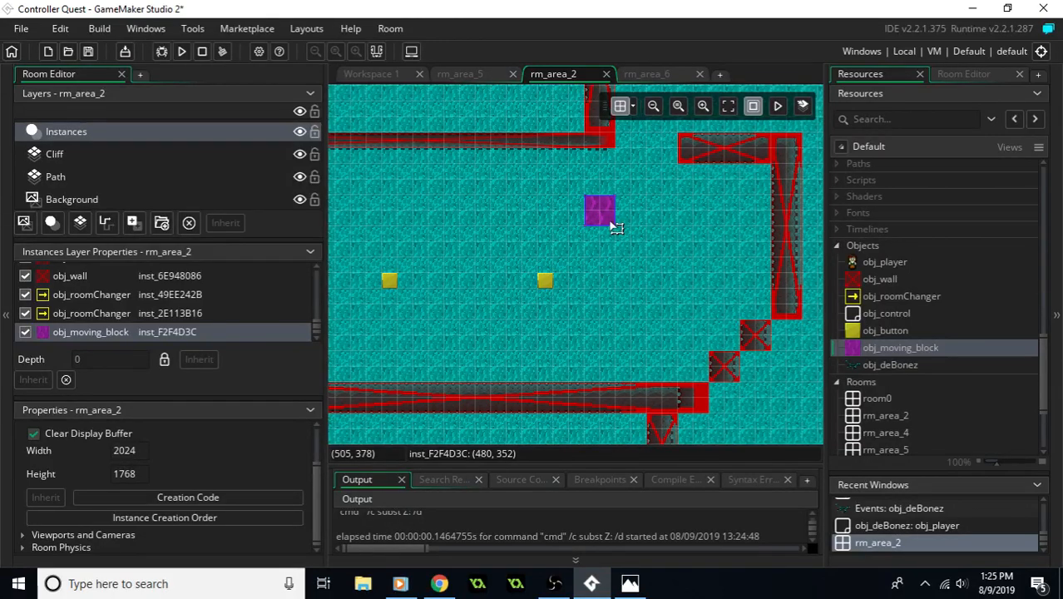
left_click_drag(616, 227, 738, 232)
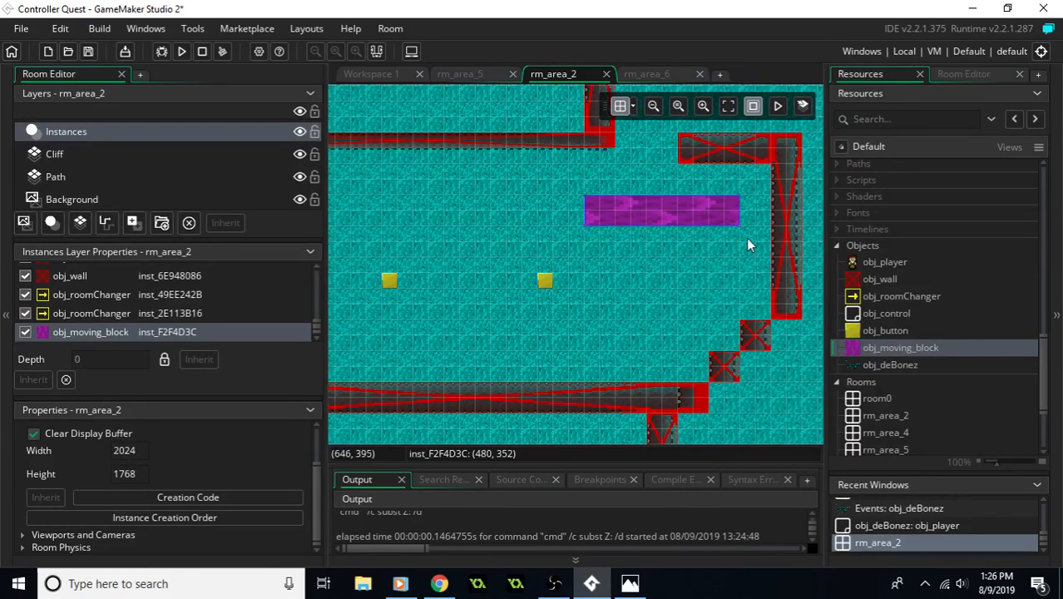
- Add a second obj_moving_block with rotation -90 and position it at the east end of the long horizontal block
left_click_drag(883, 353, 709, 258)
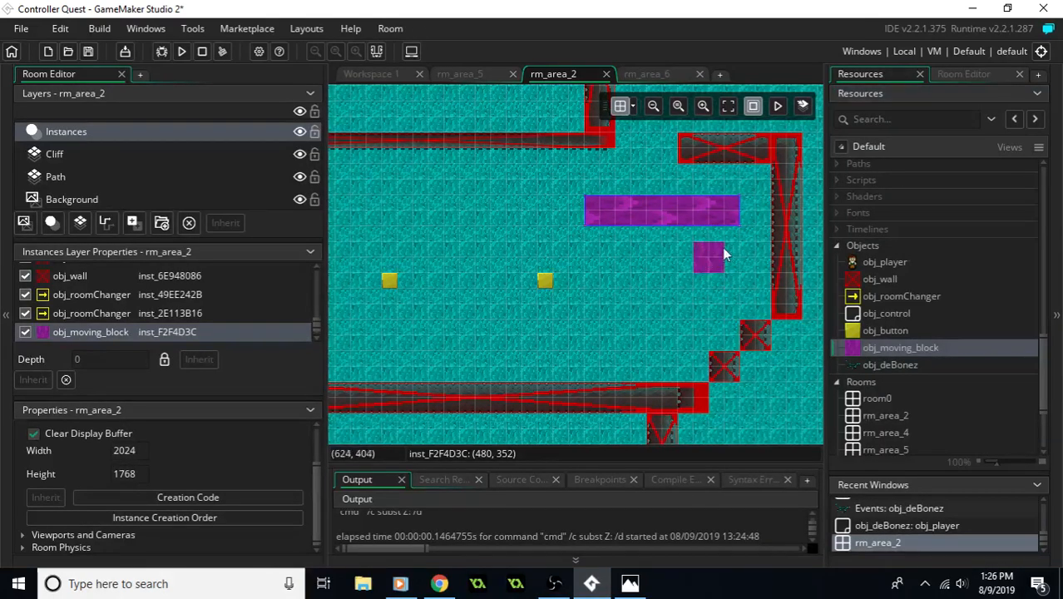
double_click(716, 255)
middle_click_drag(651, 298, 477, 255)
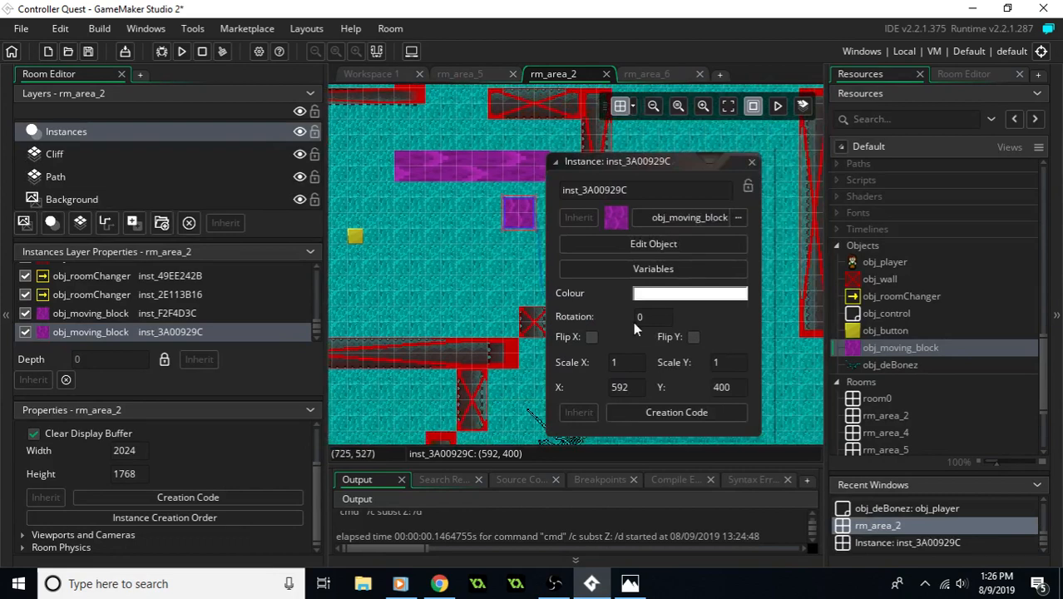
left_click(646, 317)
type("-9")
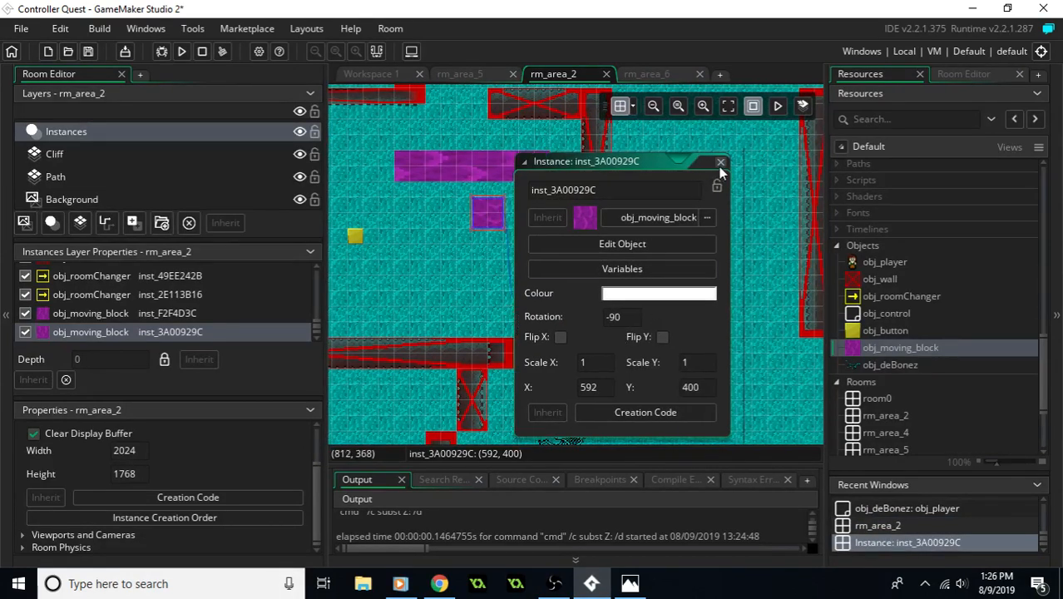
left_click(720, 161)
left_click_drag(487, 214, 582, 210)
middle_click_drag(494, 237, 620, 229)
- Add a third obj_moving_block at X 576, Y 416, below the long horizontal block, and set its rotation to 180
left_click_drag(888, 348, 625, 219)
double_click(623, 217)
middle_click_drag(626, 325, 549, 312)
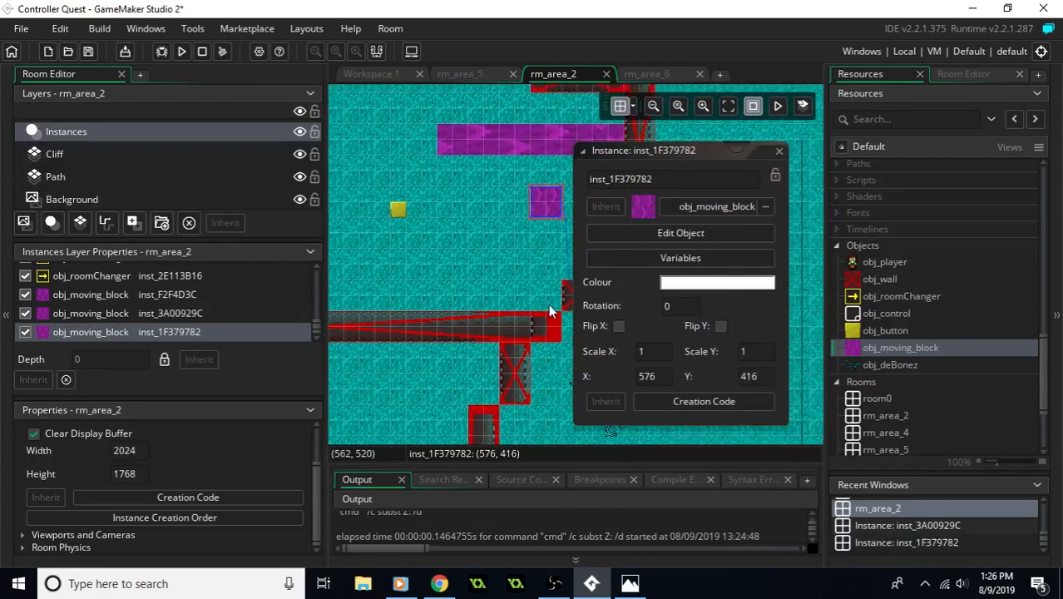
left_click(681, 310)
type("18")
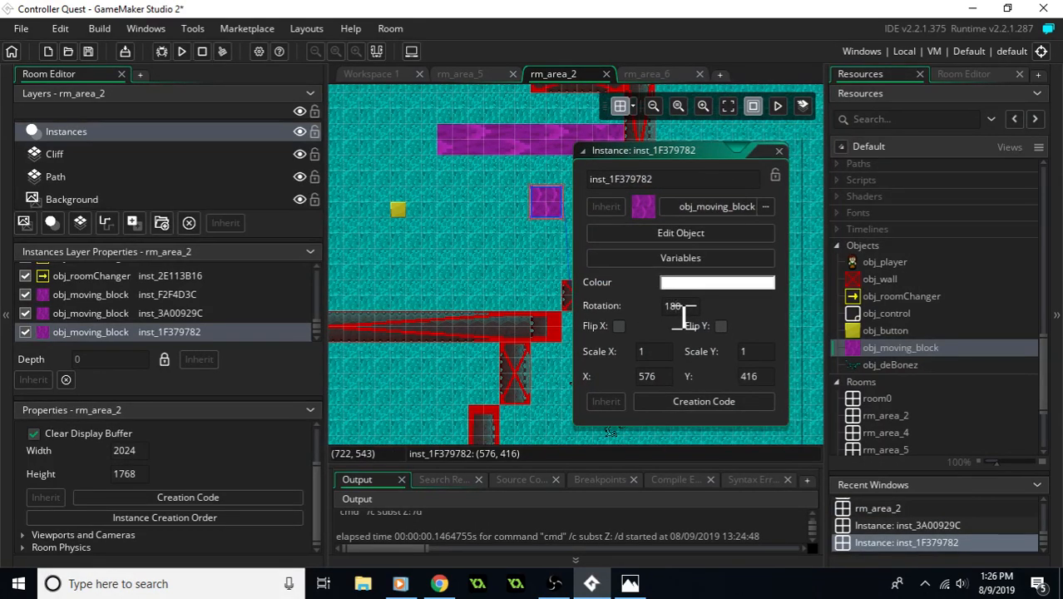
- Apply the third moving block's 180 rotation and move it to X 672, Y 448, at the lower end of the -90 block
key("Return")
left_click(747, 121)
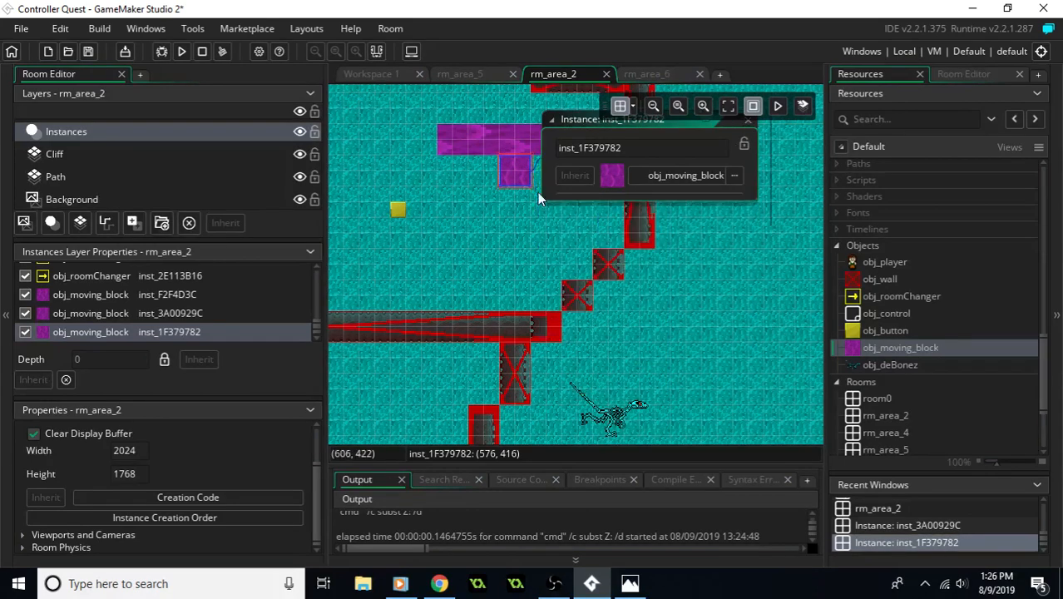
left_click_drag(517, 180, 618, 213)
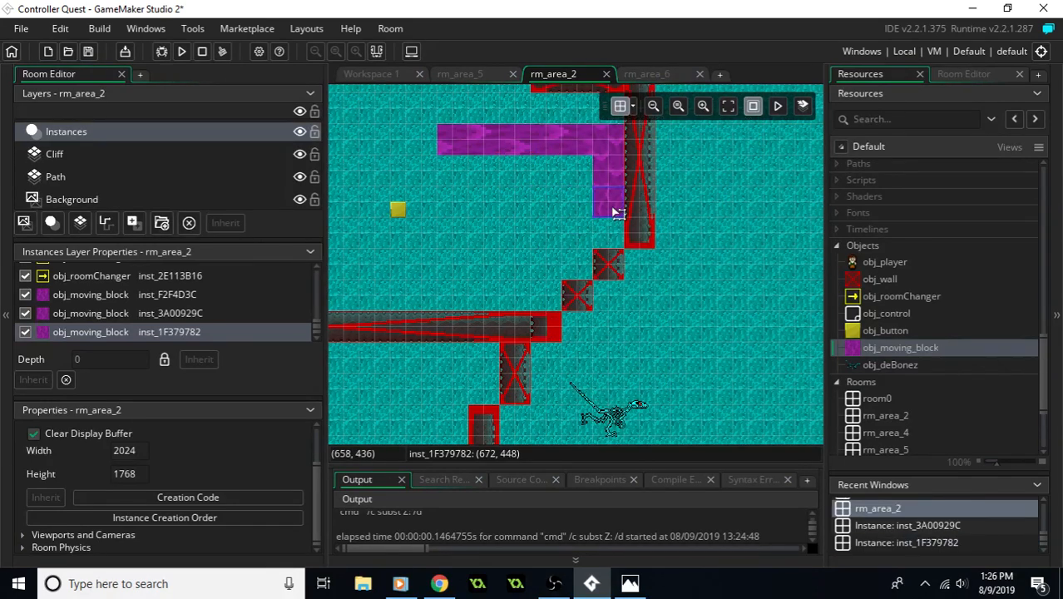
- Stretch the 180-rotated obj_moving_block three blocks tall and westward up to the room's west wall beside the obj_roomChanger
middle_click_drag(476, 223, 634, 210)
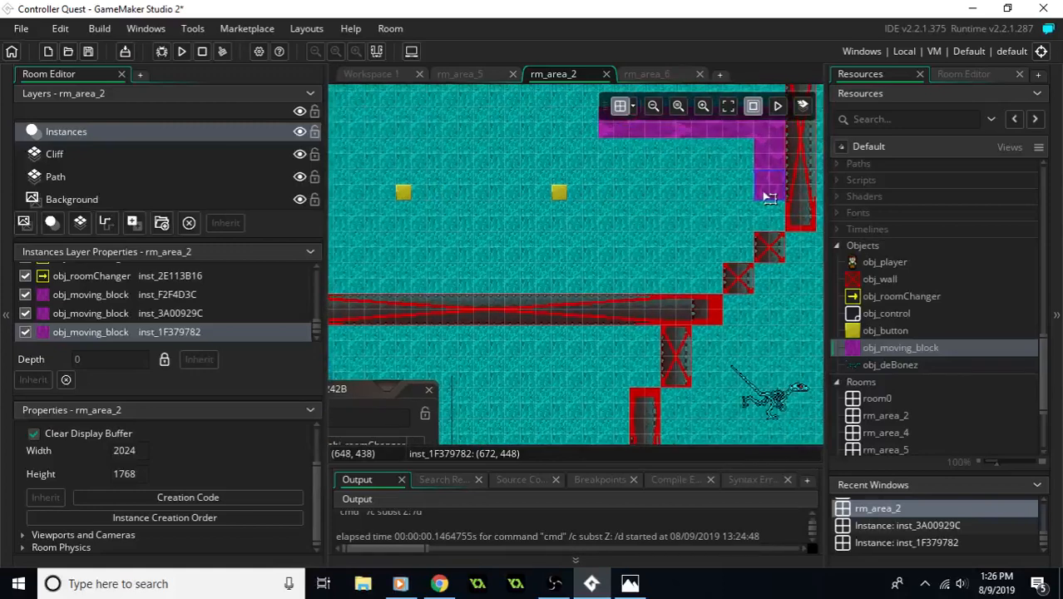
left_click_drag(751, 197, 354, 250)
middle_click_drag(370, 251, 619, 238)
left_click_drag(611, 248, 507, 242)
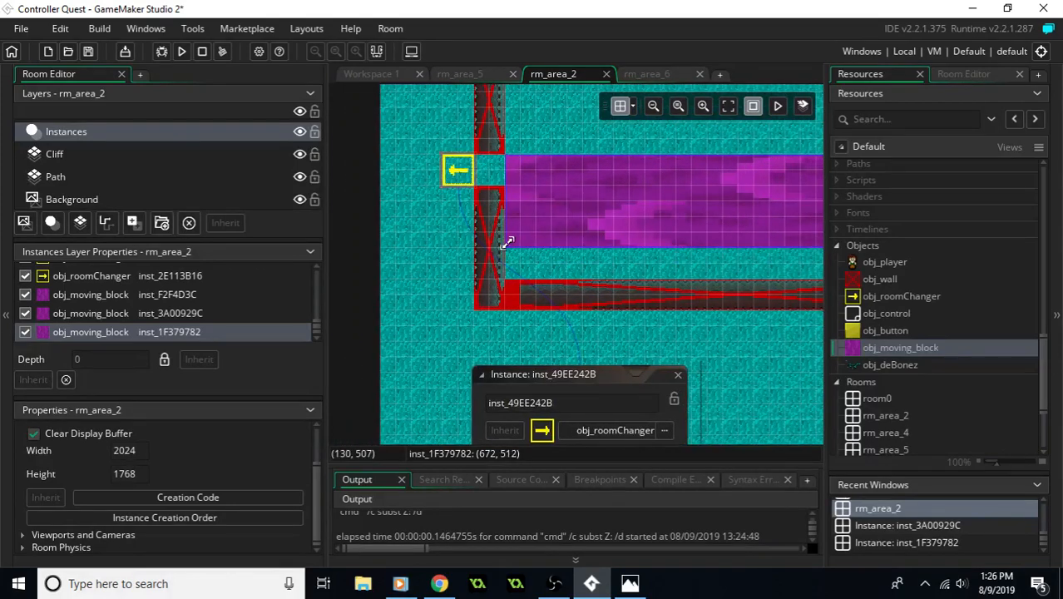
middle_click_drag(633, 233, 576, 228)
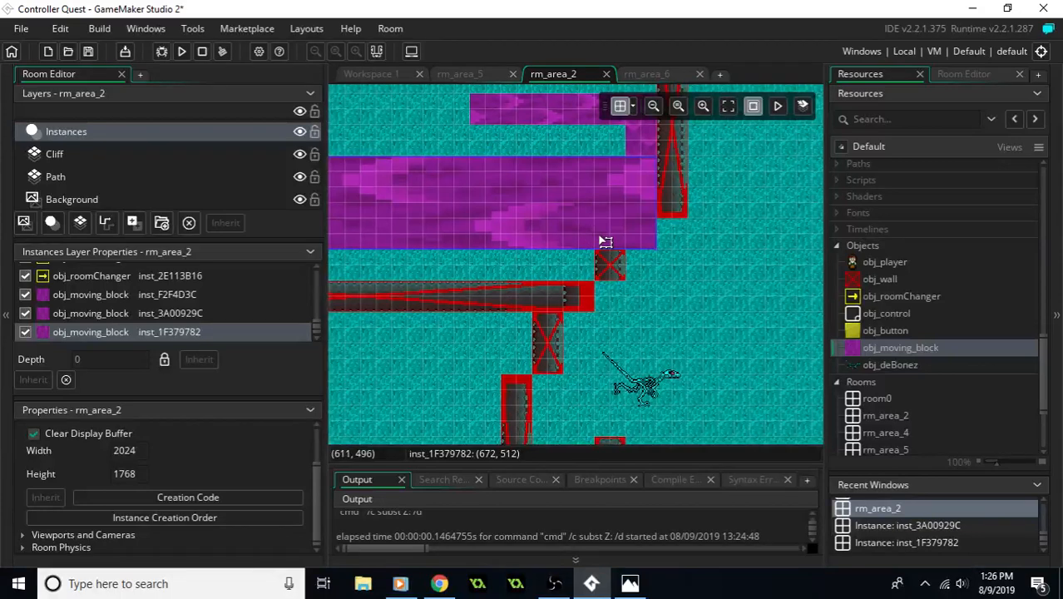
middle_click_drag(527, 152, 692, 223)
middle_click_drag(504, 226, 618, 260)
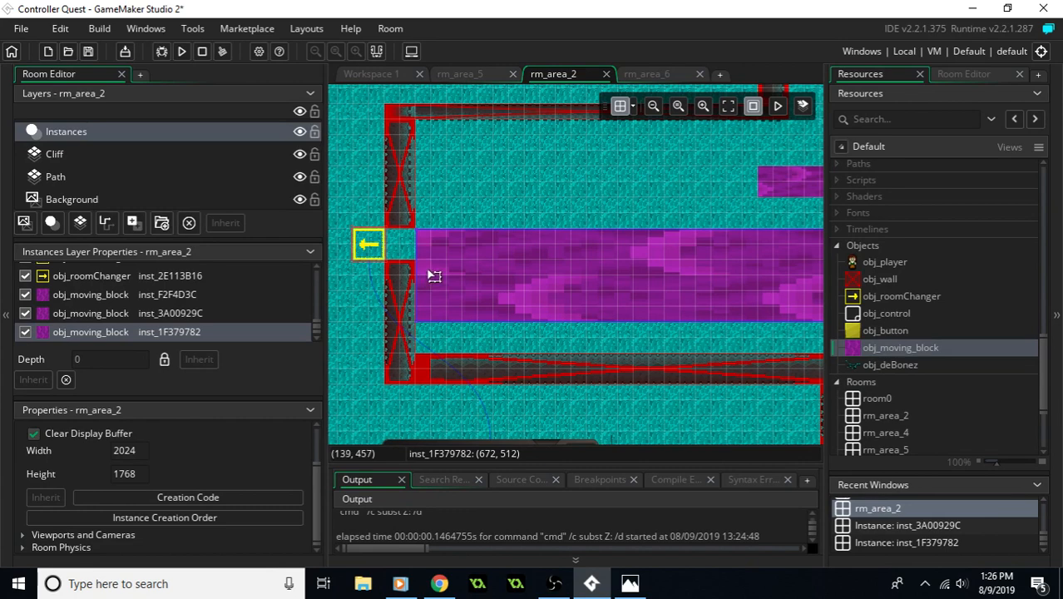
middle_click_drag(550, 251, 304, 233)
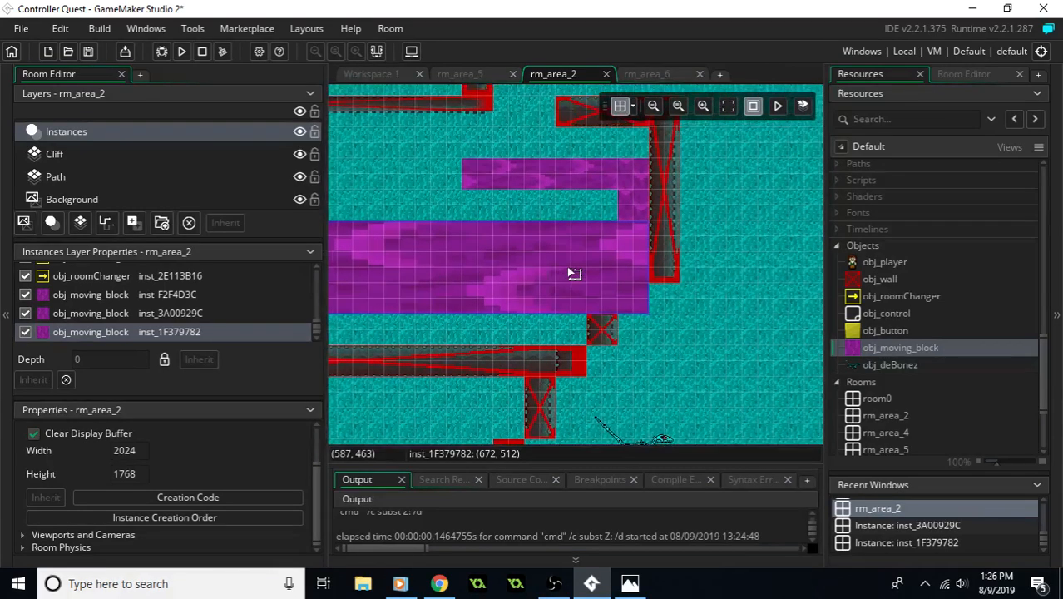
- Run the game and walk the player north through the grey stone room into the water area
left_click(181, 56)
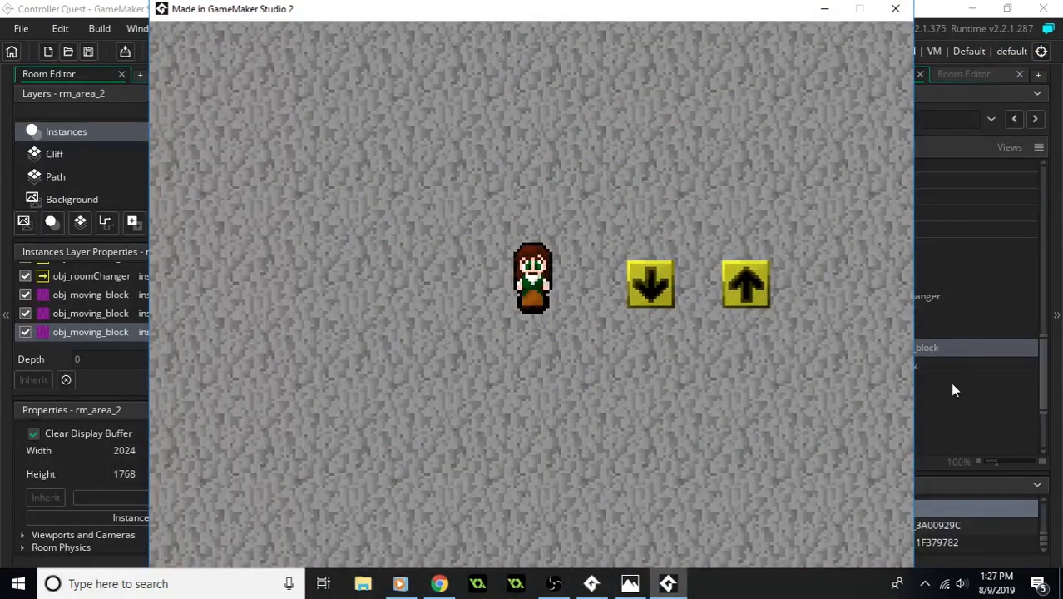
key("Right")
key("Up")
key("Down")
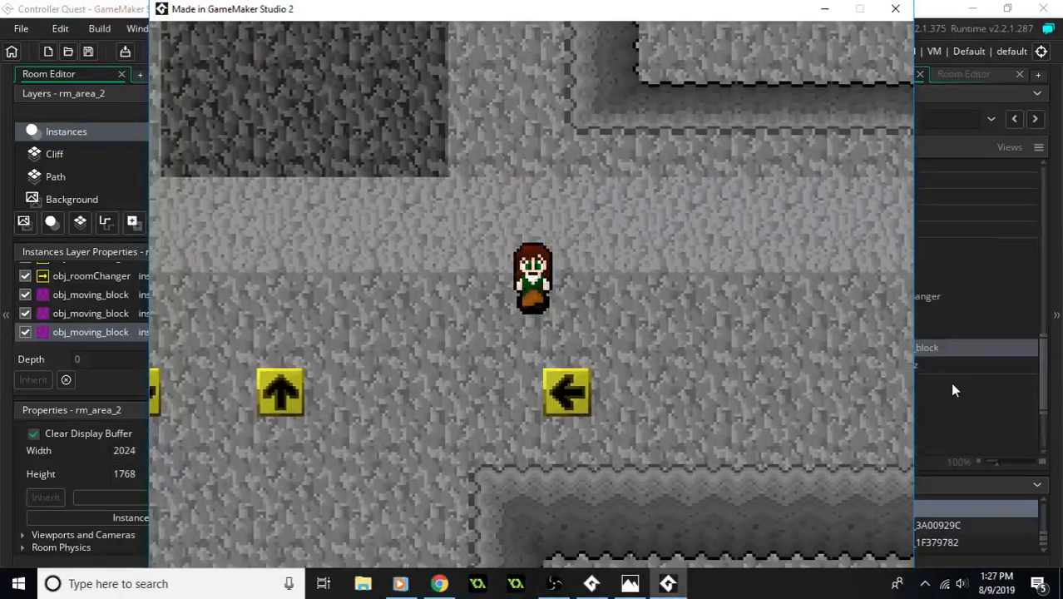
key("Right")
key("Left")
key("Up")
key("Up")
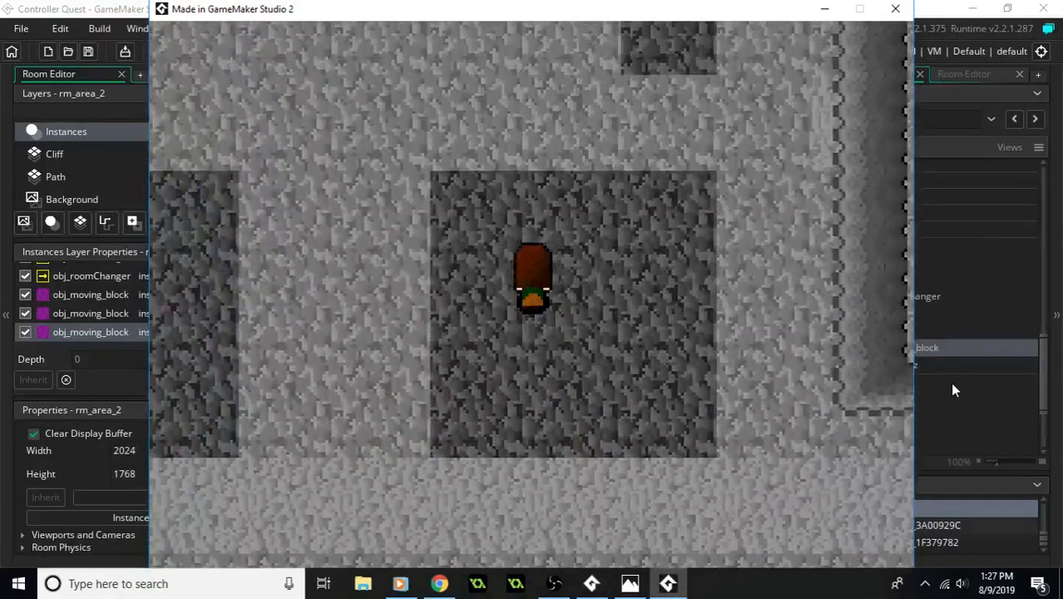
- Walk the player through the water area and around the outside of the east wall of the moving-block room
key("Up")
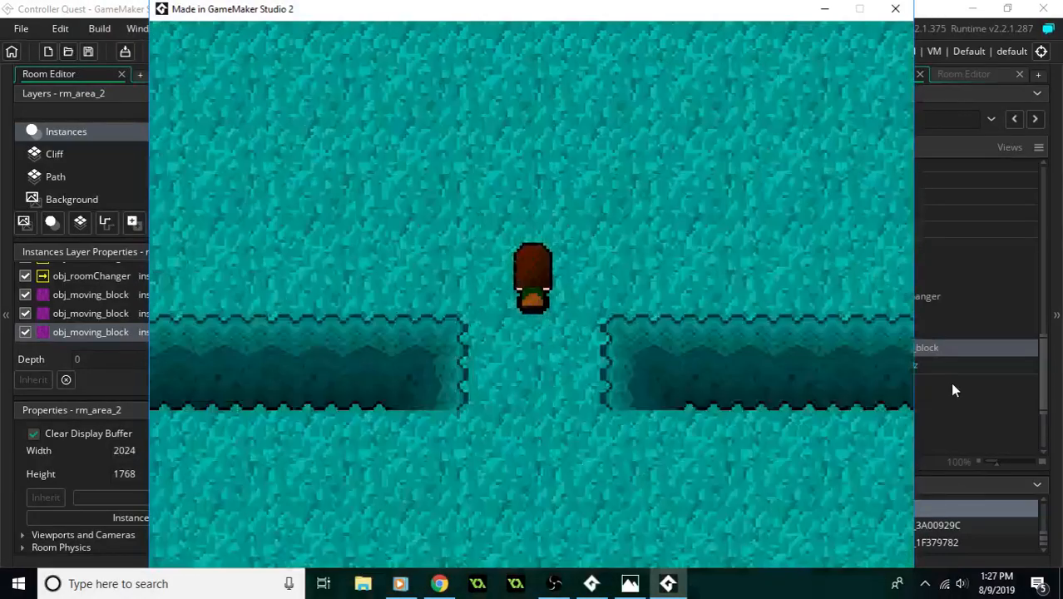
key("Up")
key("Left")
key("Right")
key("Down")
key("Right")
key("Up")
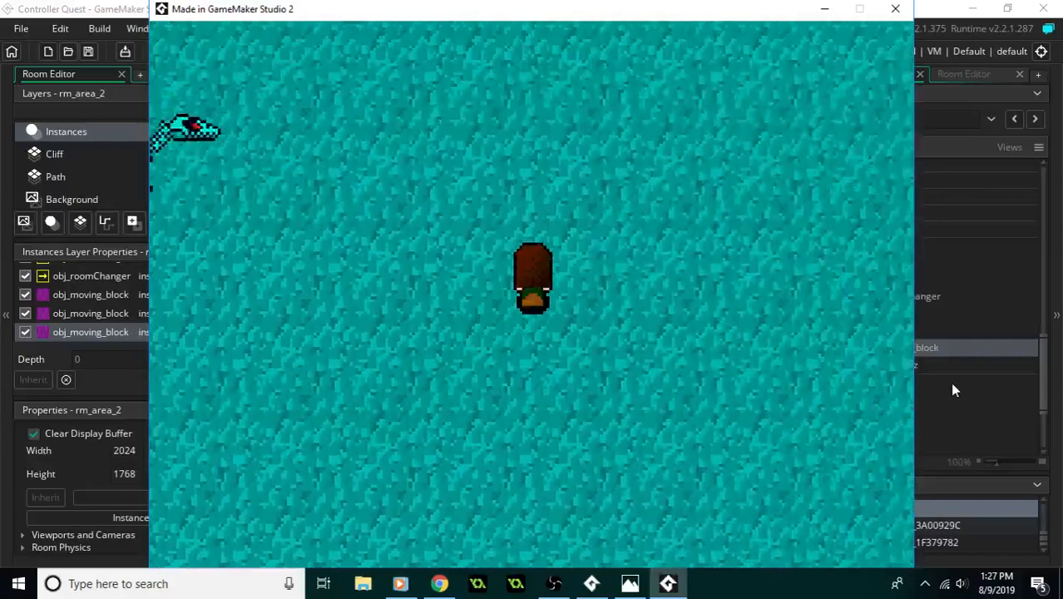
key("Left")
key("Up")
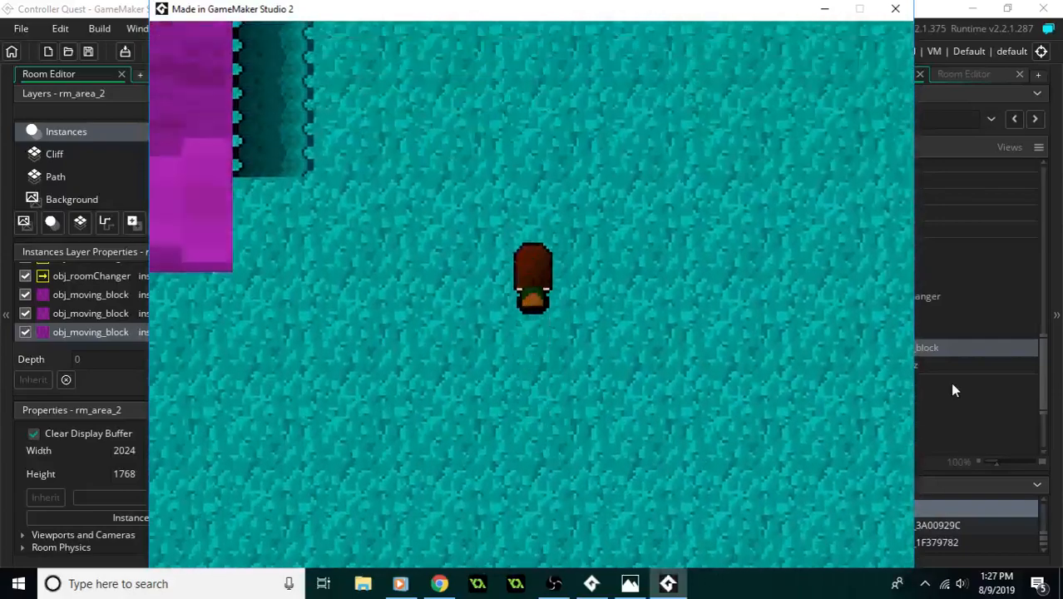
key("Left")
key("Right")
key("Down")
key("Left")
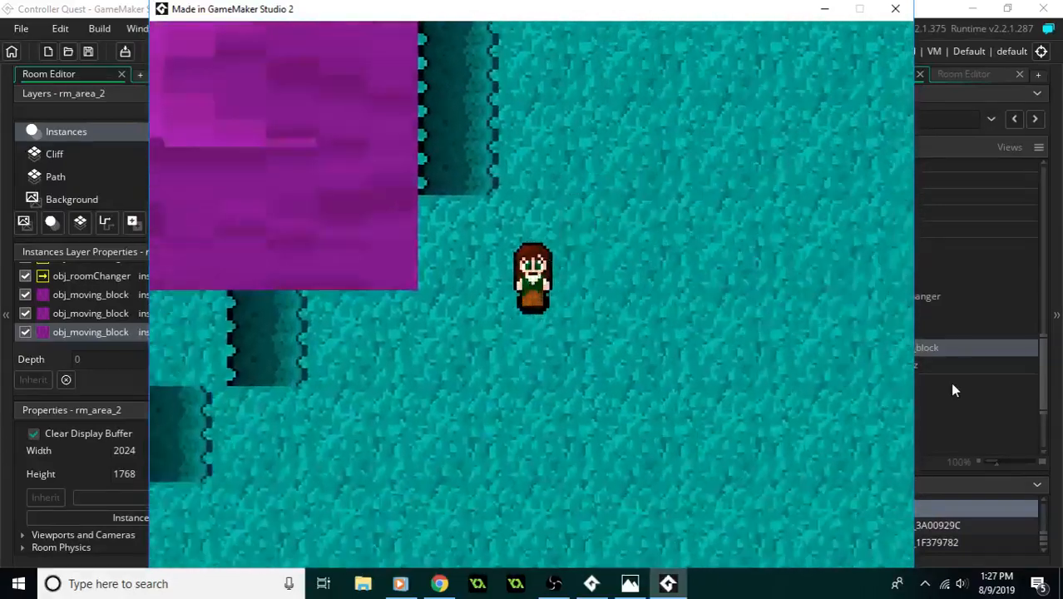
key("Down")
key("Up")
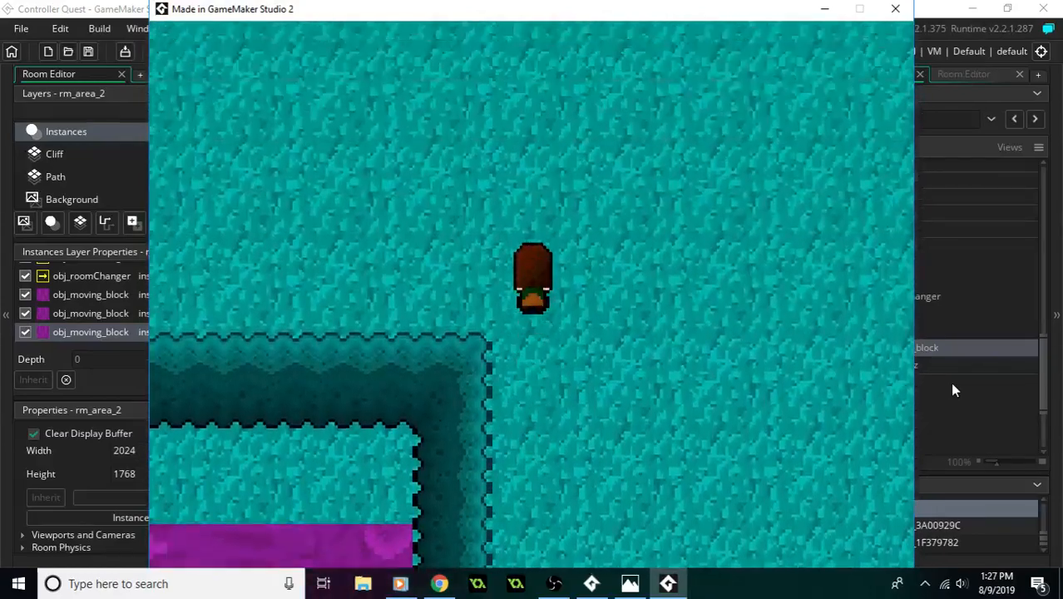
- Enter the moving-block room through its northern gap and test the long block, the vertical block and the large block
key("Down")
key("Down")
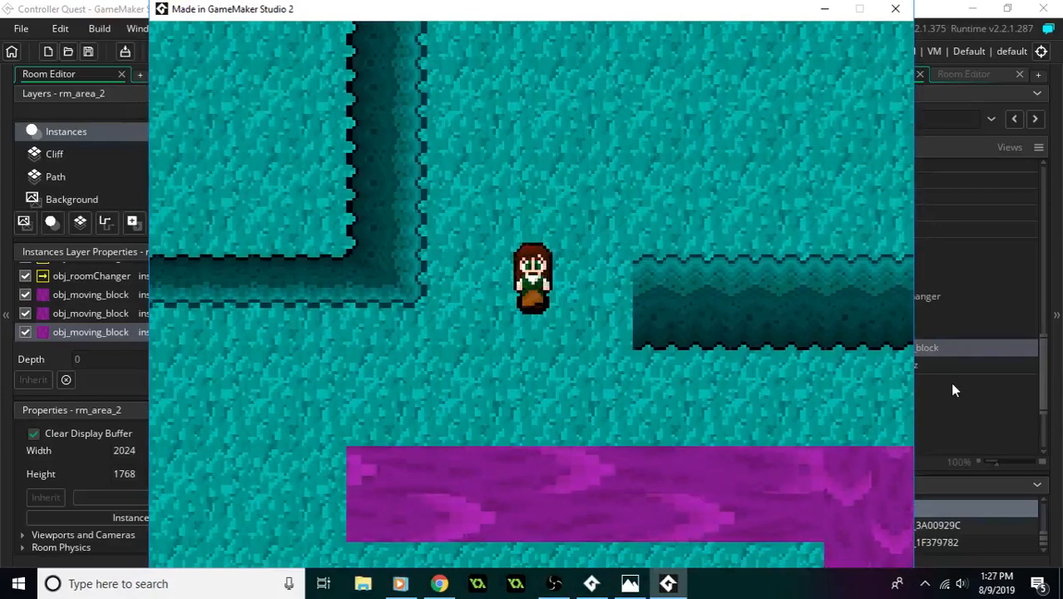
key("Right")
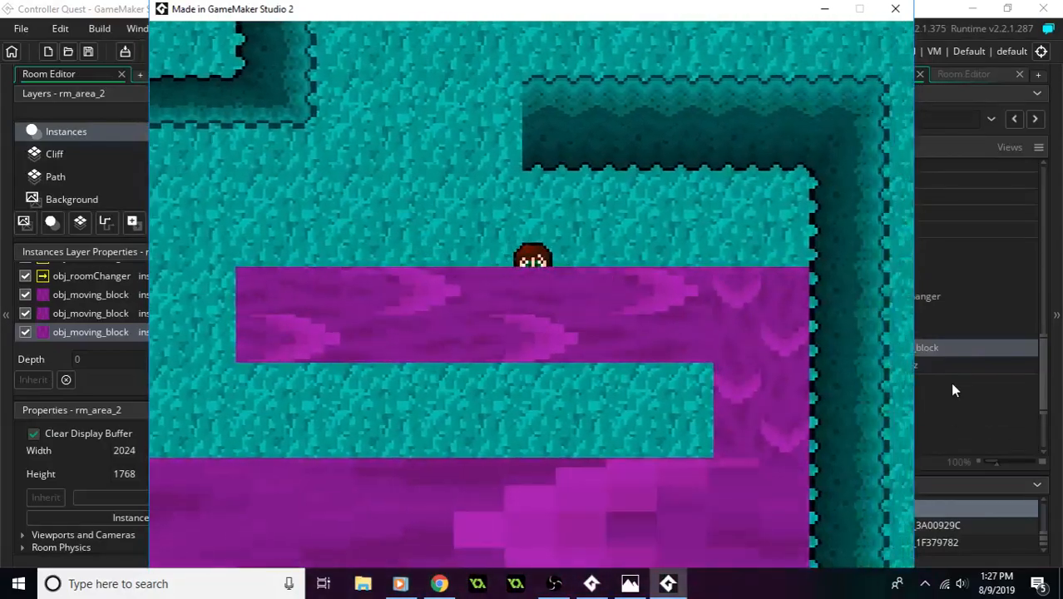
key("Down")
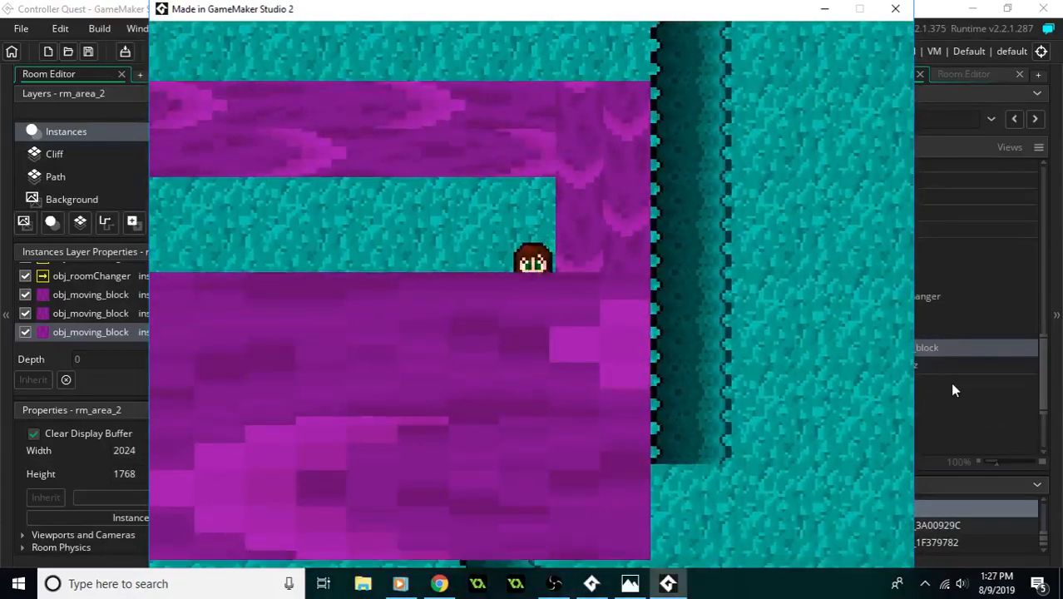
key("Left")
key("Down")
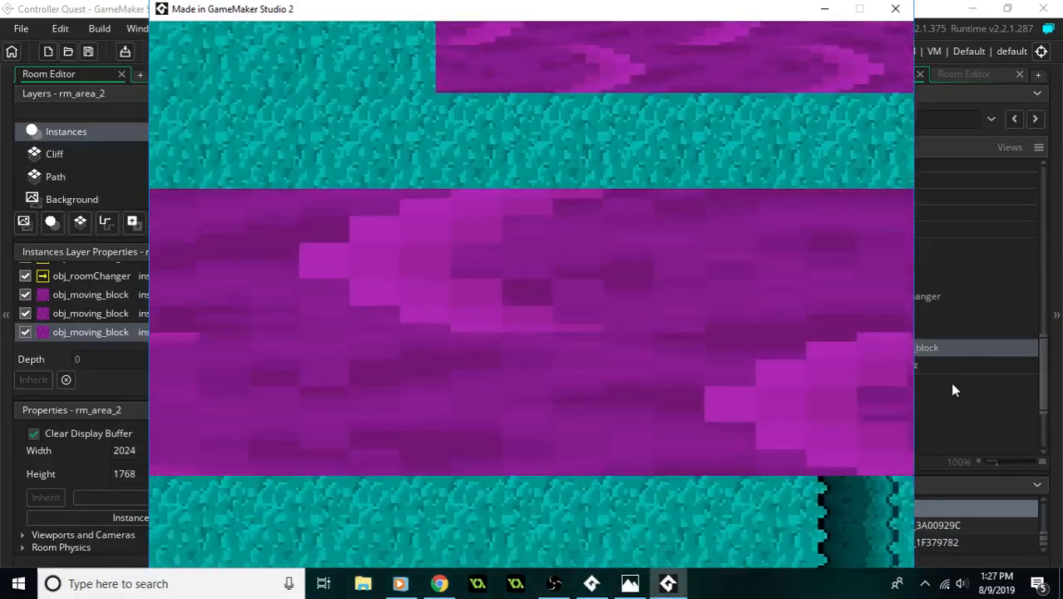
key("Up")
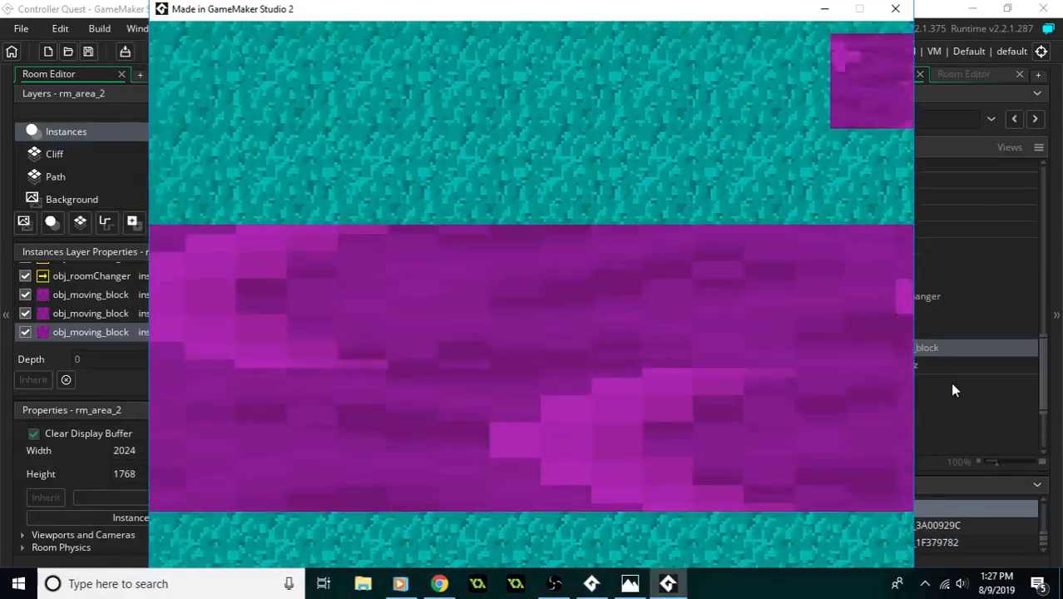
key("Right")
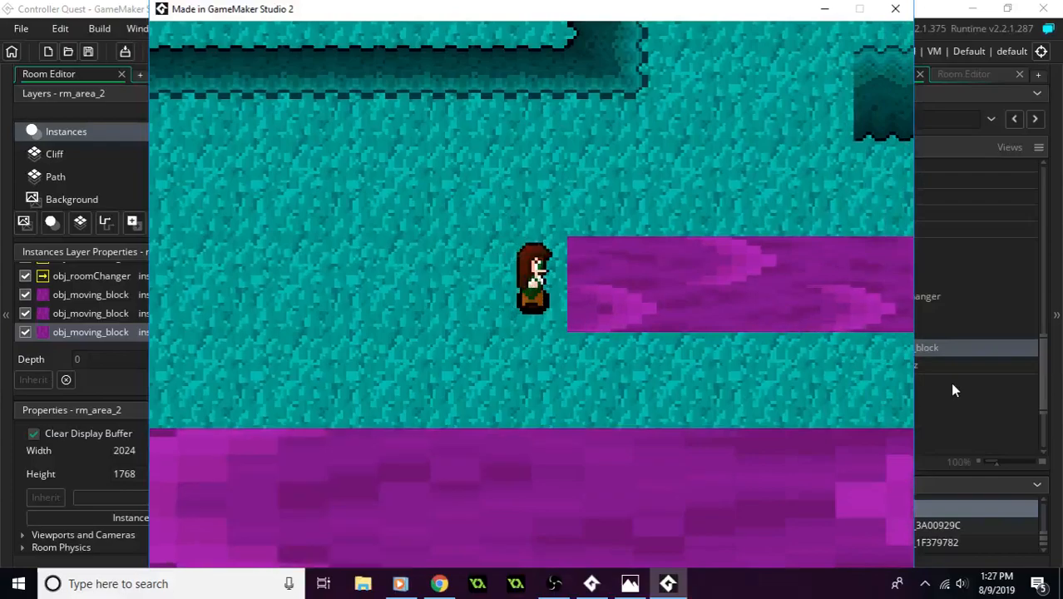
- Walk the player back onto the large moving block and ride it west to the room's west wall
key("Down")
key("Left")
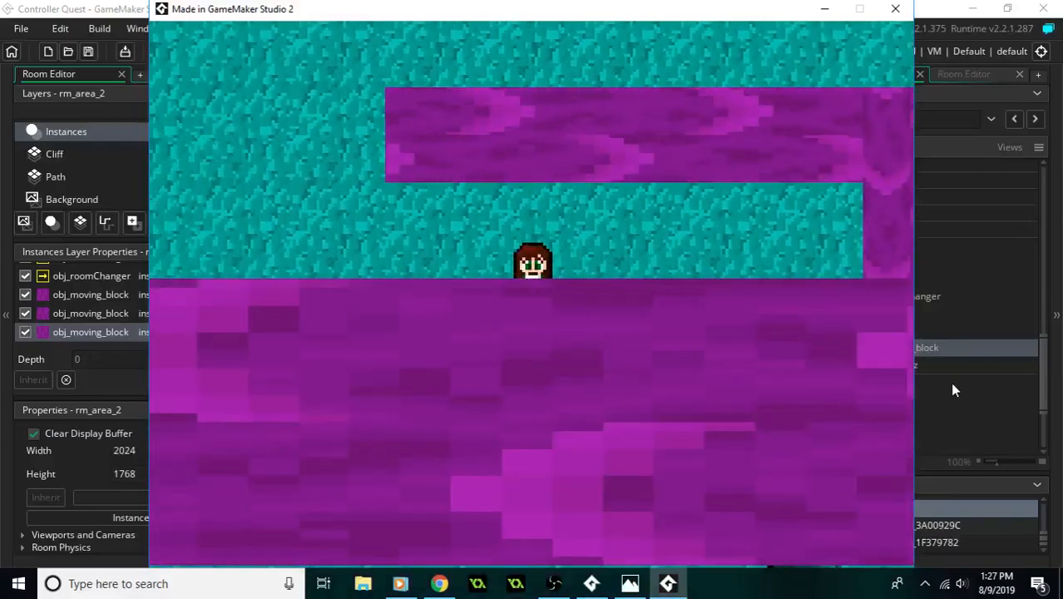
key("Down")
key("Left")
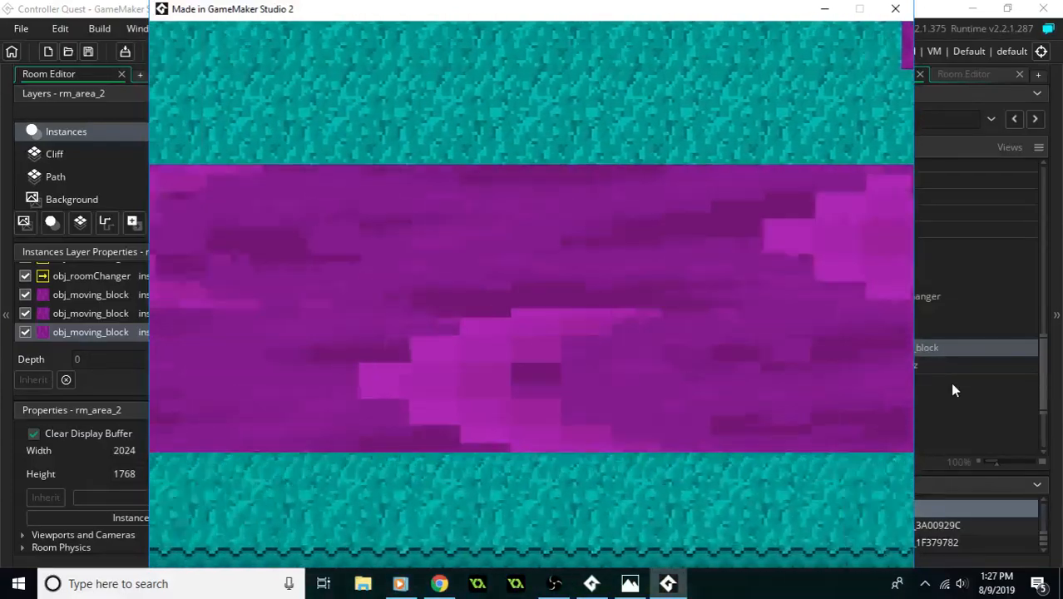
key("Up")
key("Right")
key("Up")
key("Down")
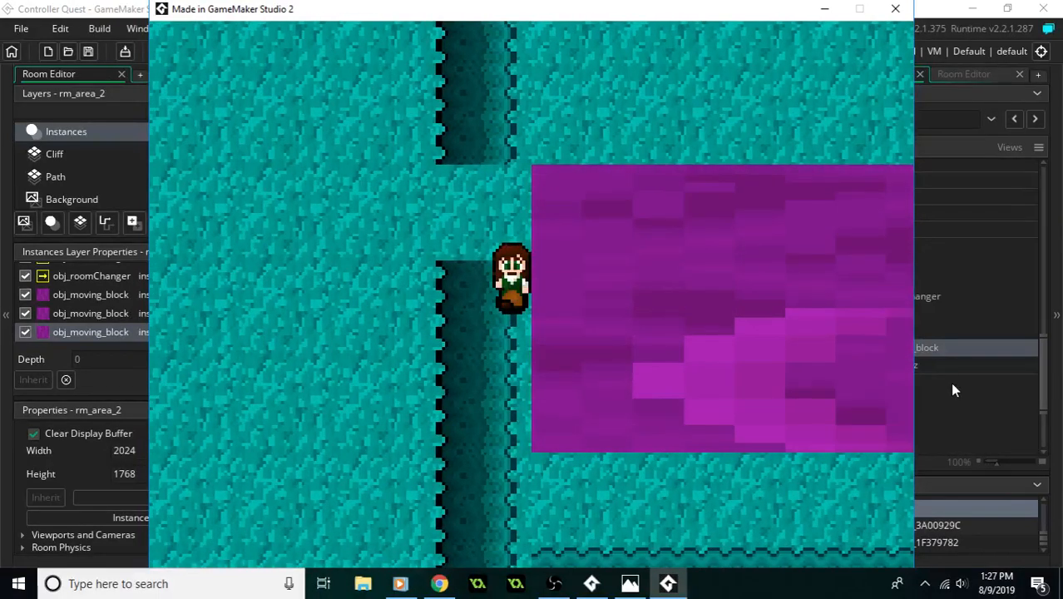
- Try to move the player up, down and east beside the gap in the west wall, and close the game
key("Up")
key("Down")
key("Up")
key("Down")
key("Up")
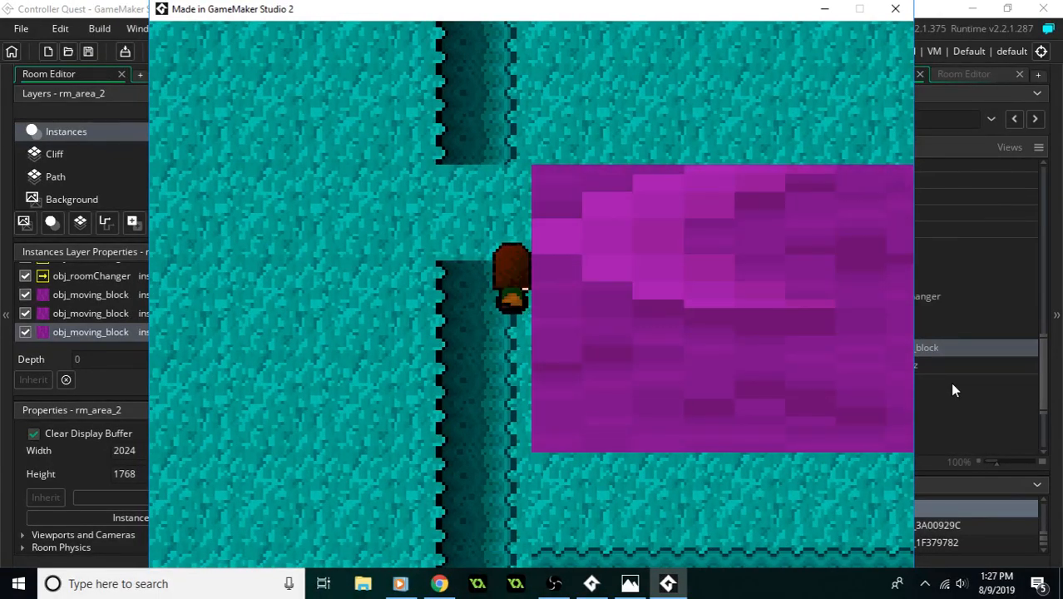
key("Down")
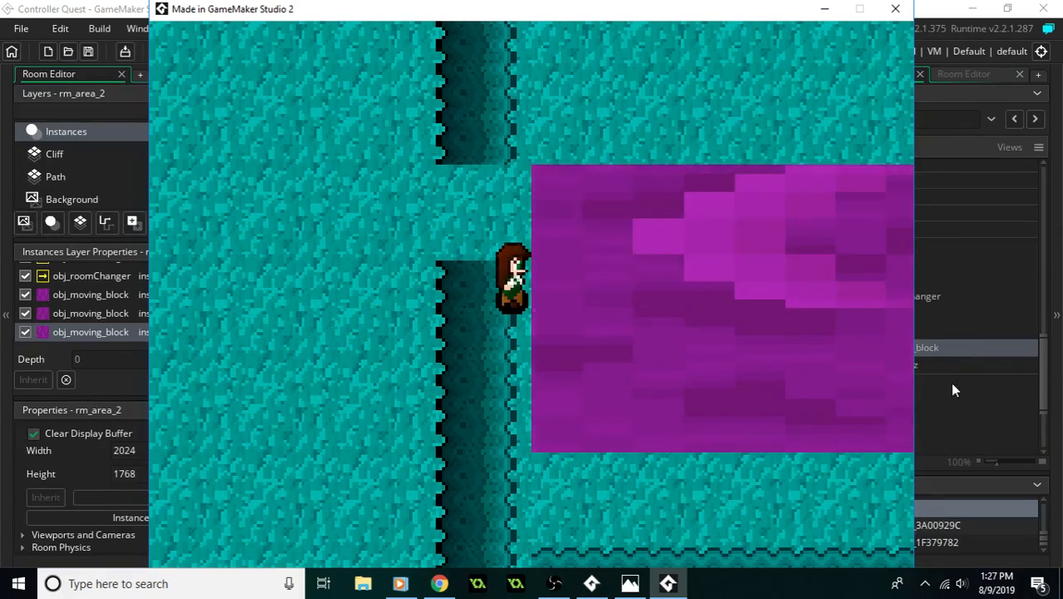
key("Right")
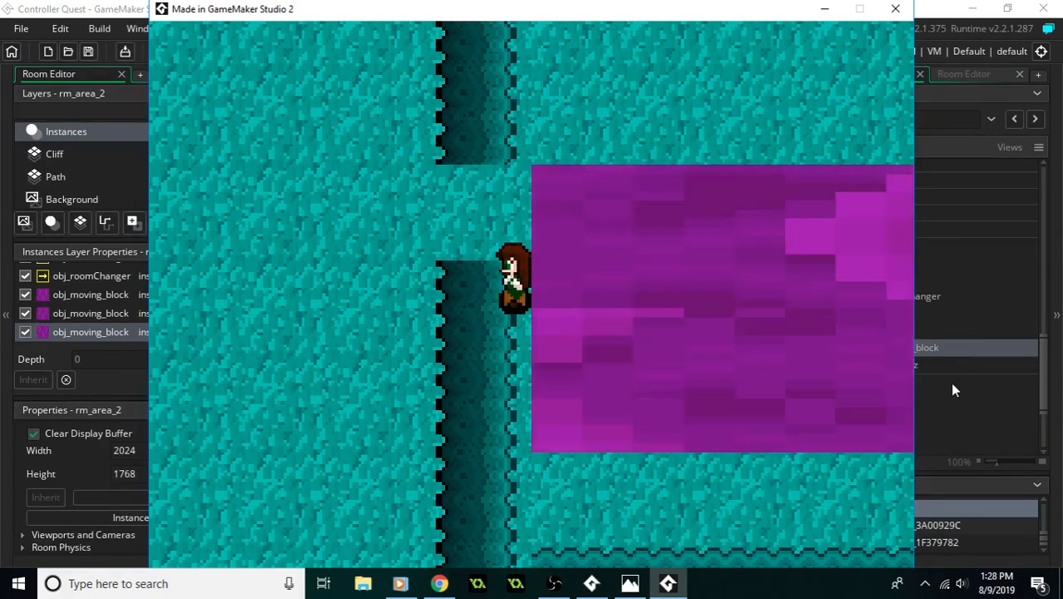
left_click(895, 8)
- Place three obj_moving_block instances side by side above the short horizontal wall north of the room, starting at X 608, Y 256
middle_click_drag(667, 240, 598, 281)
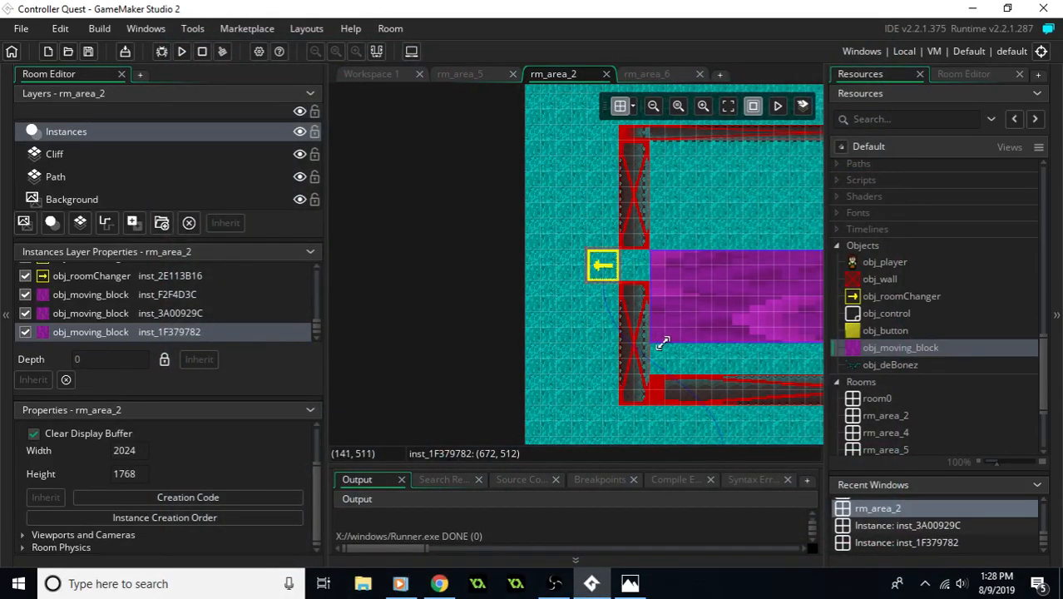
left_click_drag(663, 342, 669, 336)
middle_click_drag(668, 336, 557, 240)
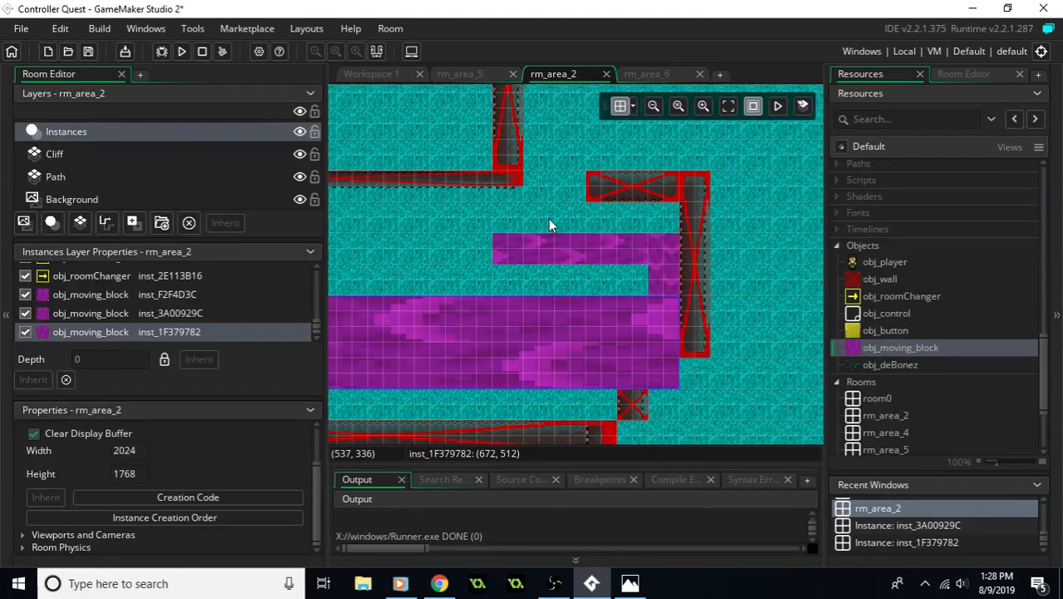
left_click_drag(878, 352, 666, 154)
middle_click_drag(665, 154, 601, 234)
left_click_drag(591, 230, 564, 230)
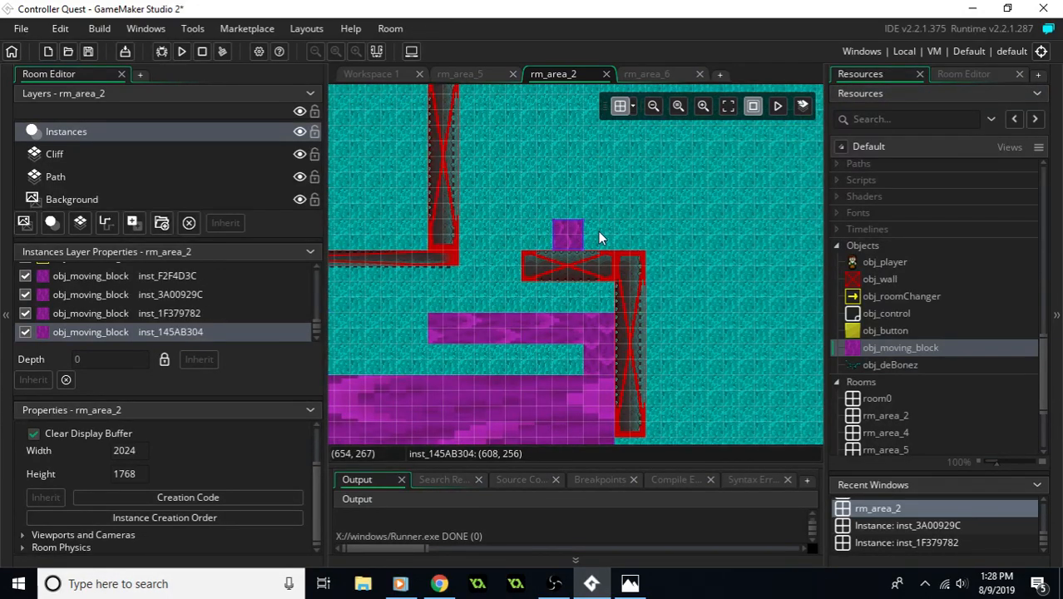
left_click(599, 232)
left_click_drag(878, 349, 600, 236)
left_click_drag(918, 349, 630, 235)
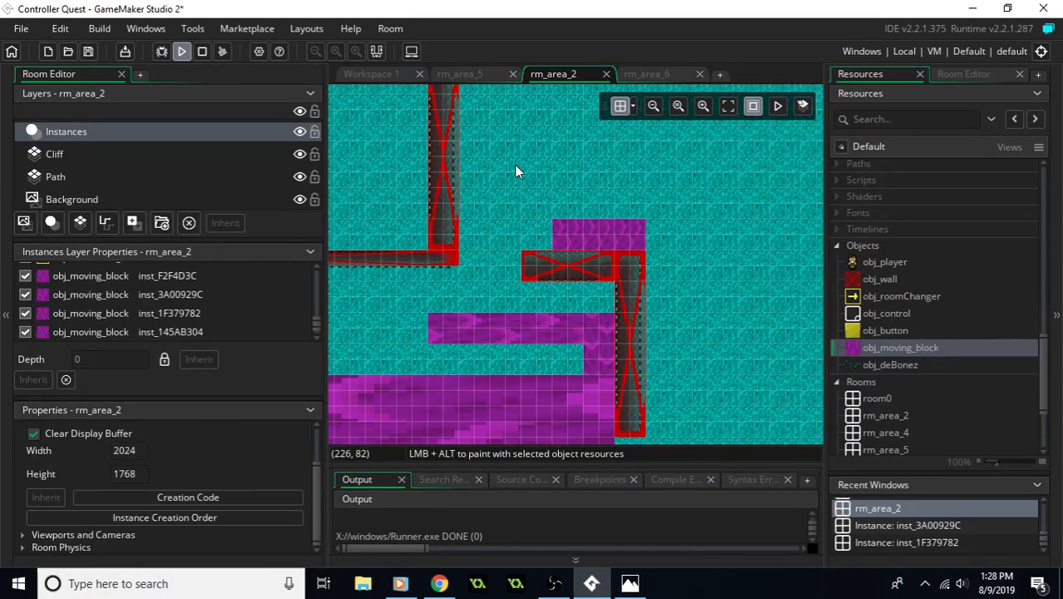
- Run the game and walk the player east through the grey room into the purple room
key("Down")
key("Right")
key("Left")
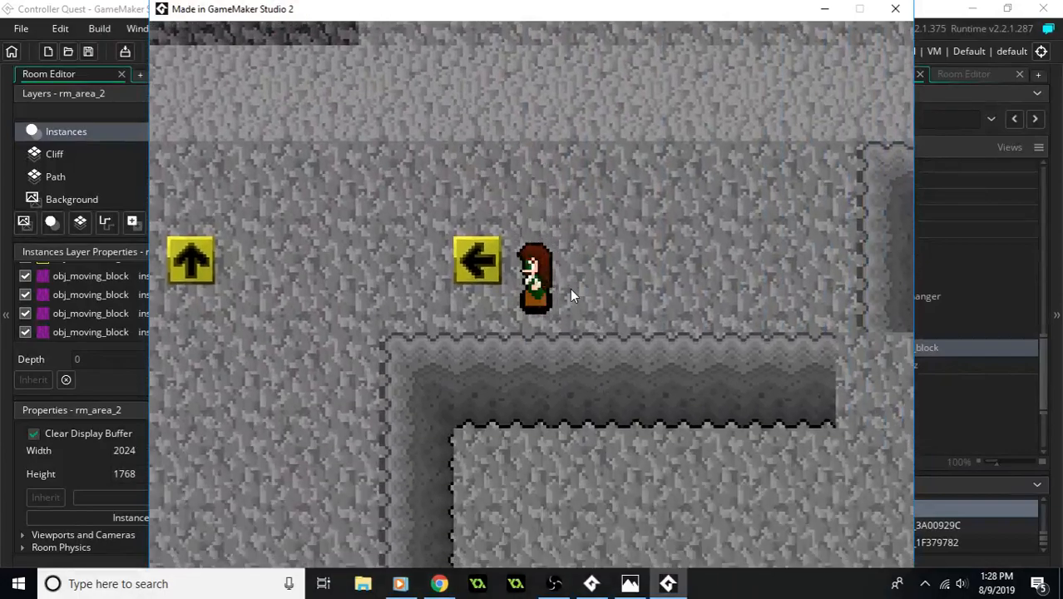
key("Up")
key("Right")
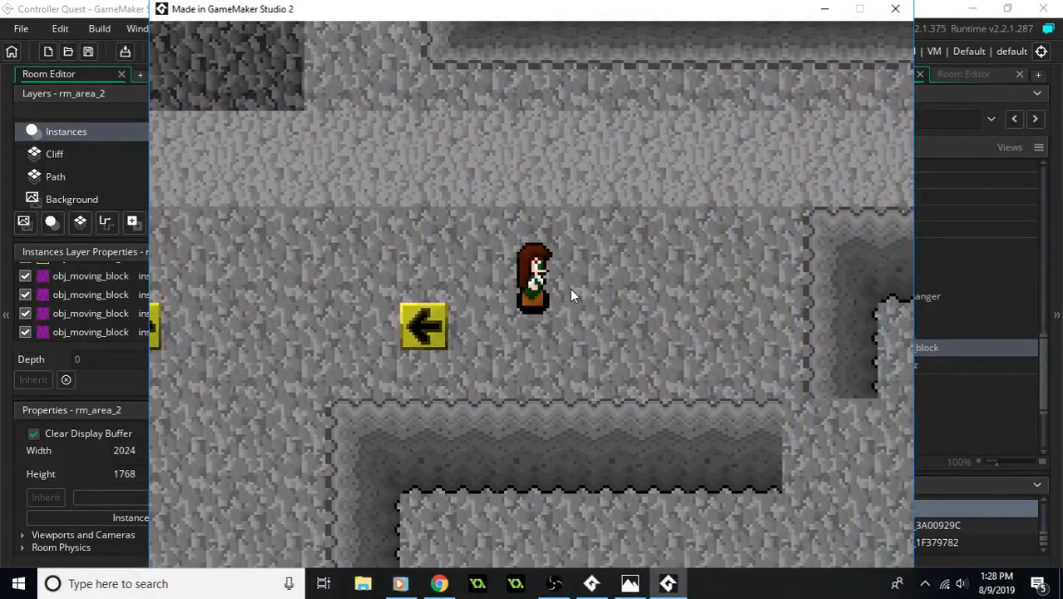
key("Up")
key("Right")
key("Right")
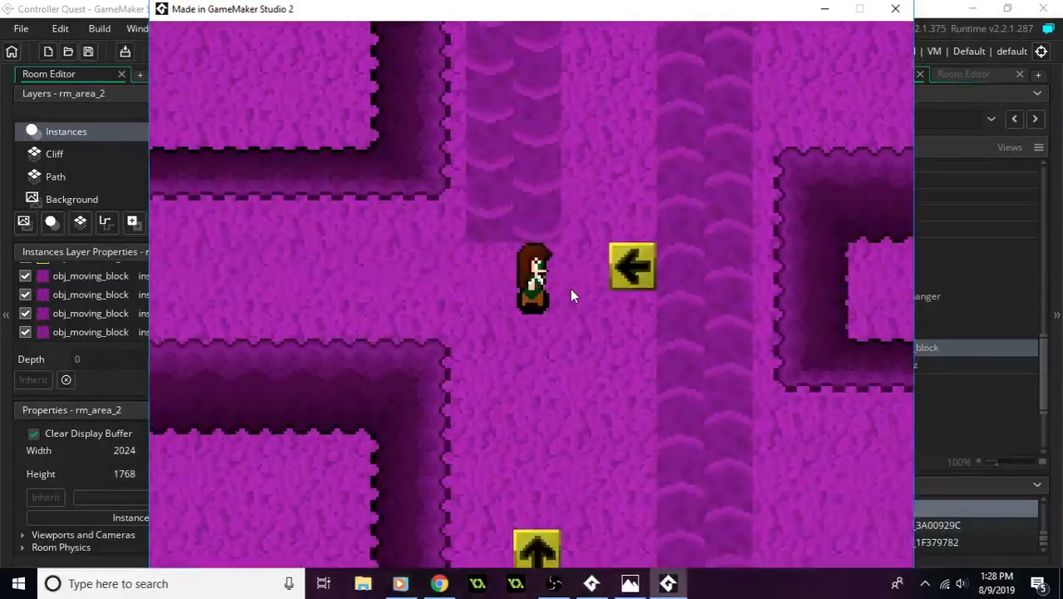
- Return west to the grey room and walk the player up its northern side into the teal room
key("Left")
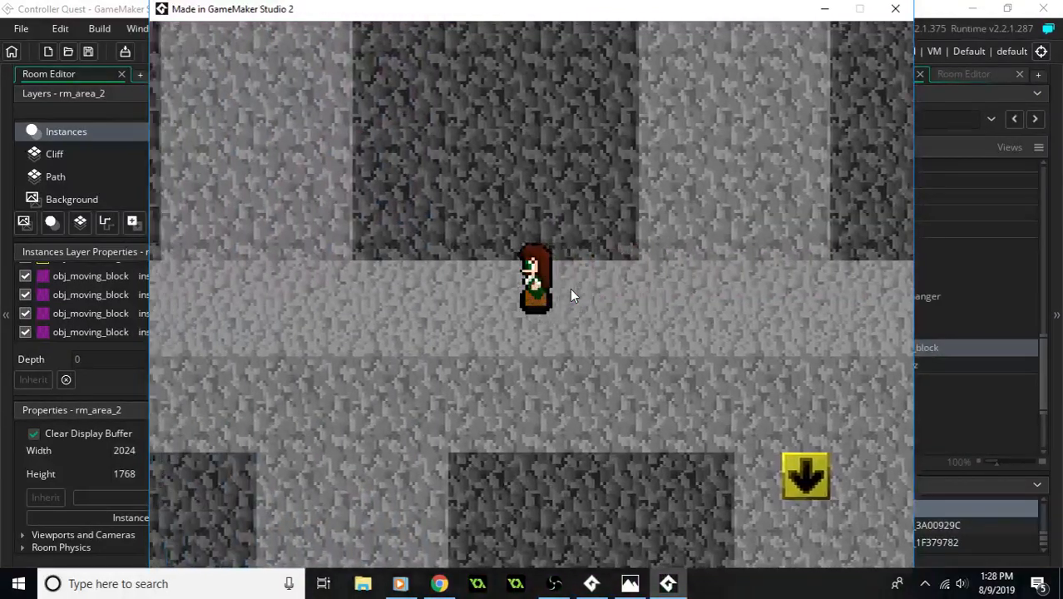
key("Up")
key("Left")
key("Left")
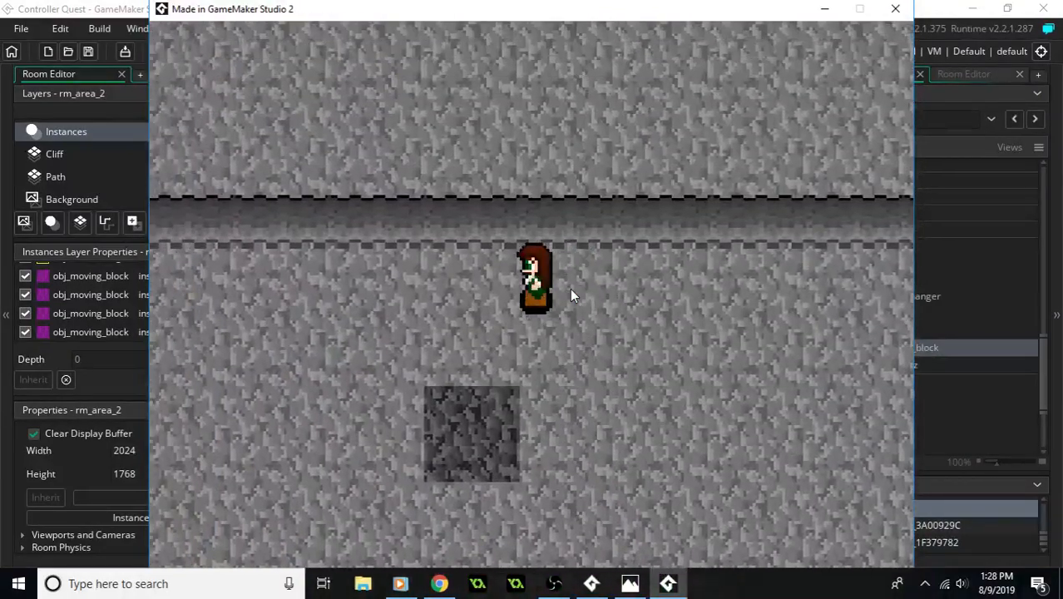
key("Right")
key("Down")
key("Right")
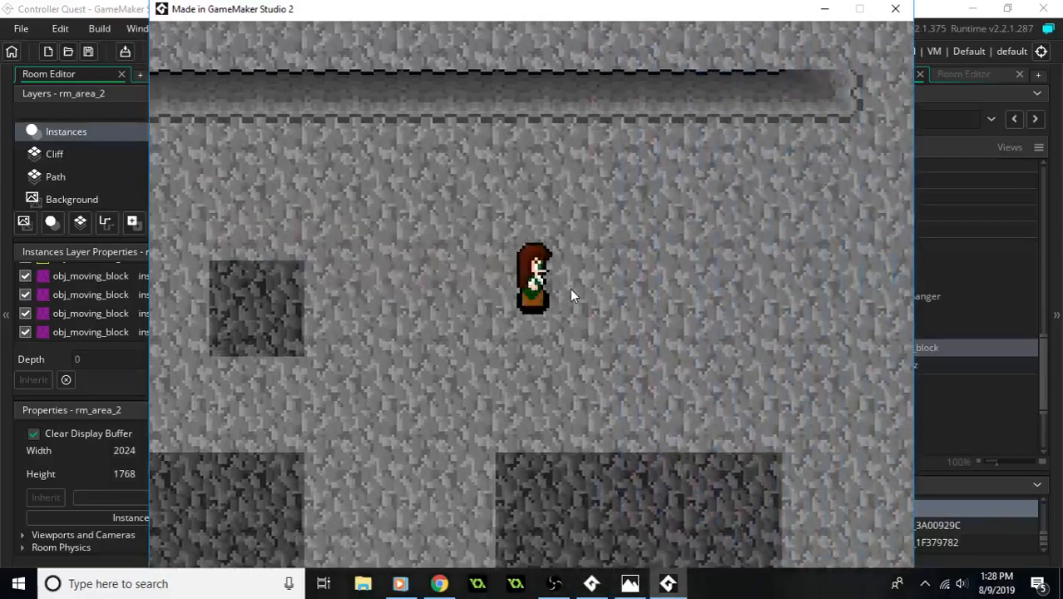
key("Up")
key("Up")
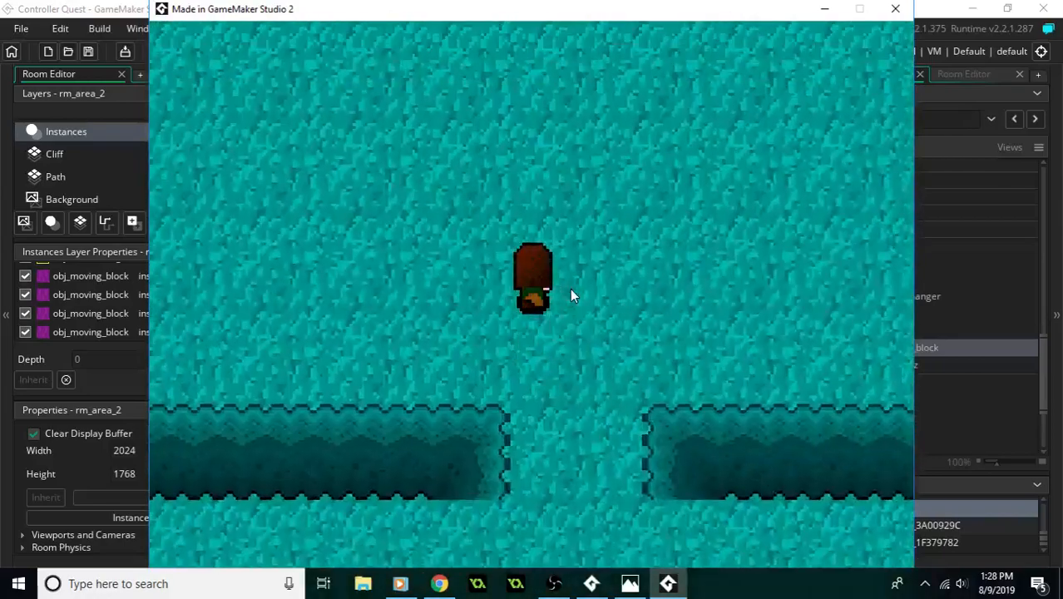
- Walk the player north past the skeleton and around the wall to the three moving blocks above the short horizontal wall
key("Left")
key("Down")
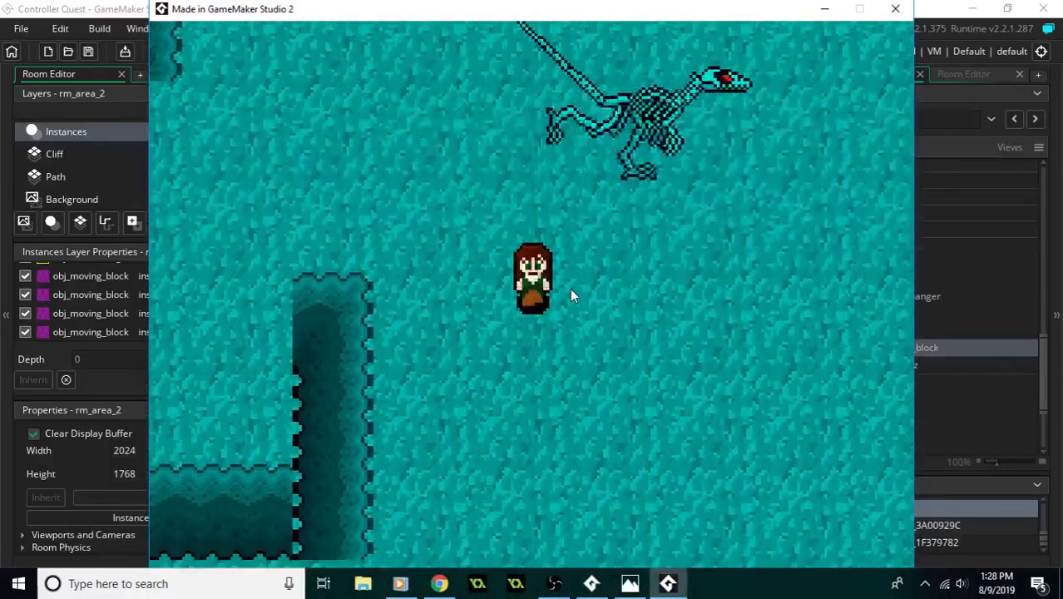
key("Right")
key("Up")
key("Up")
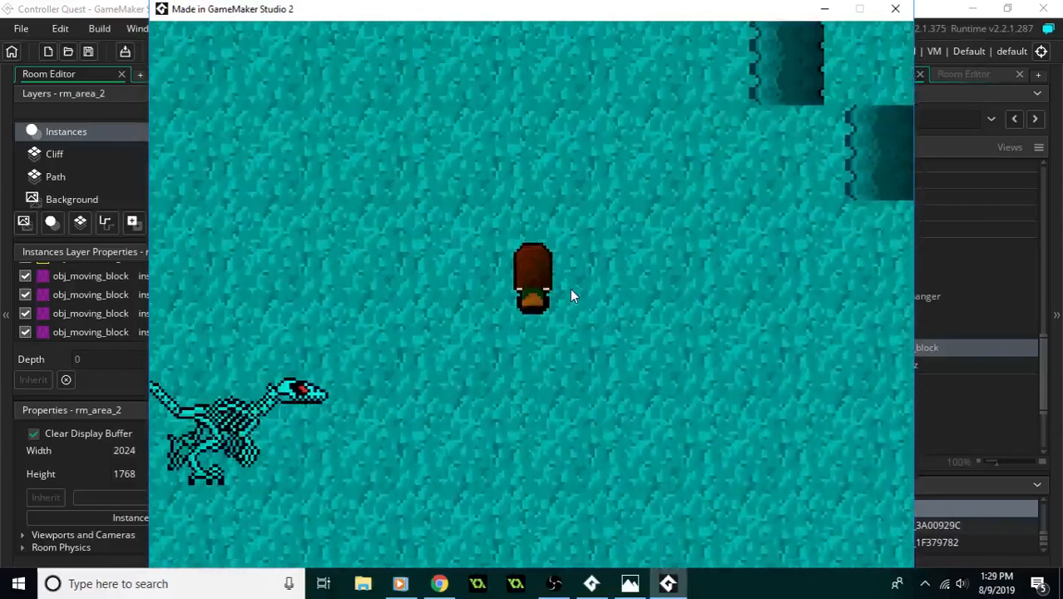
key("Up")
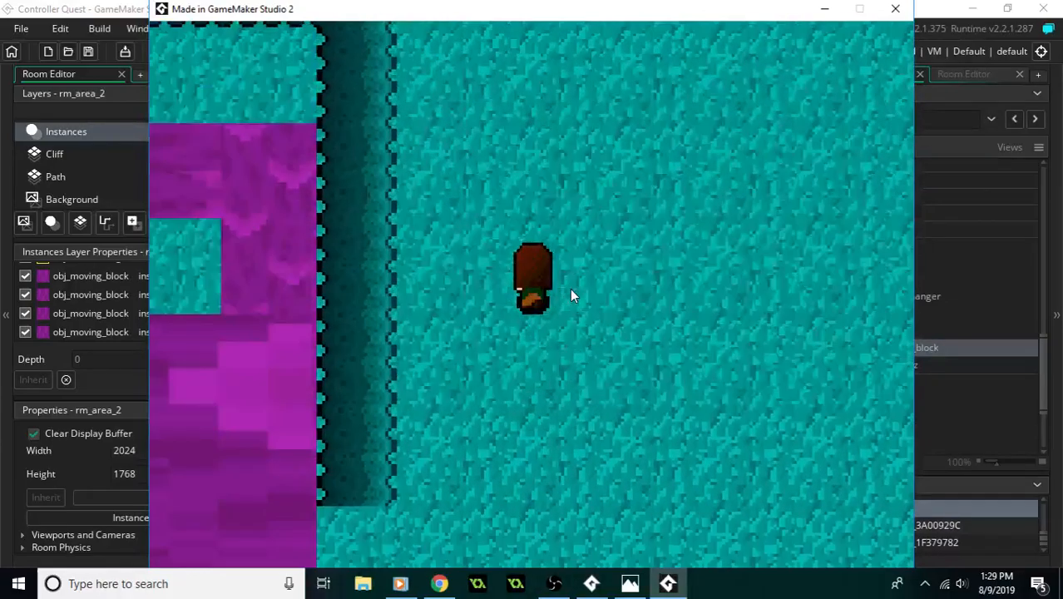
key("Down")
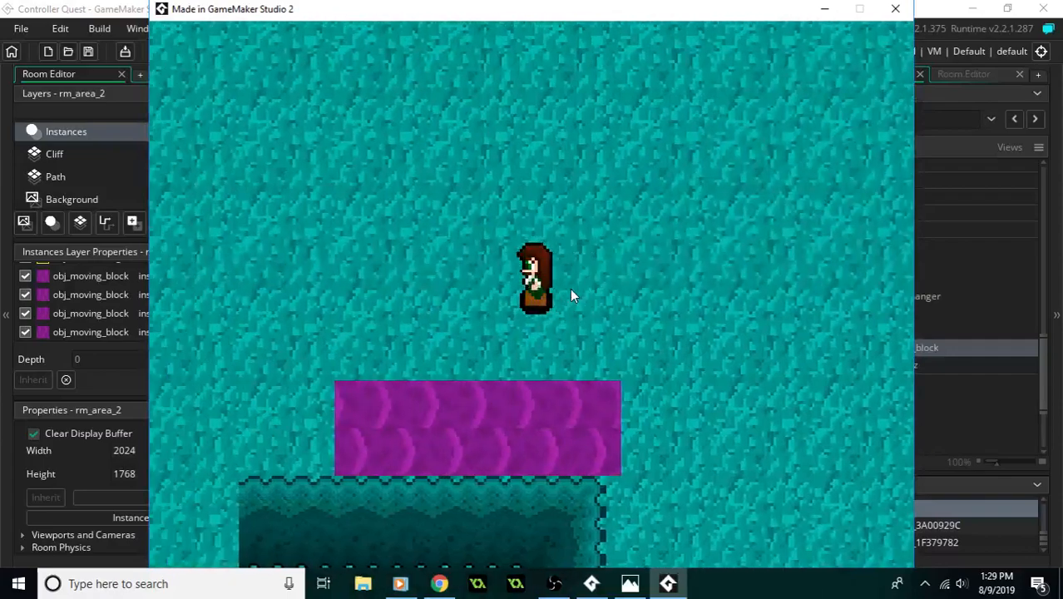
- Test stepping onto the three-block strip at its east and west ends
key("Right")
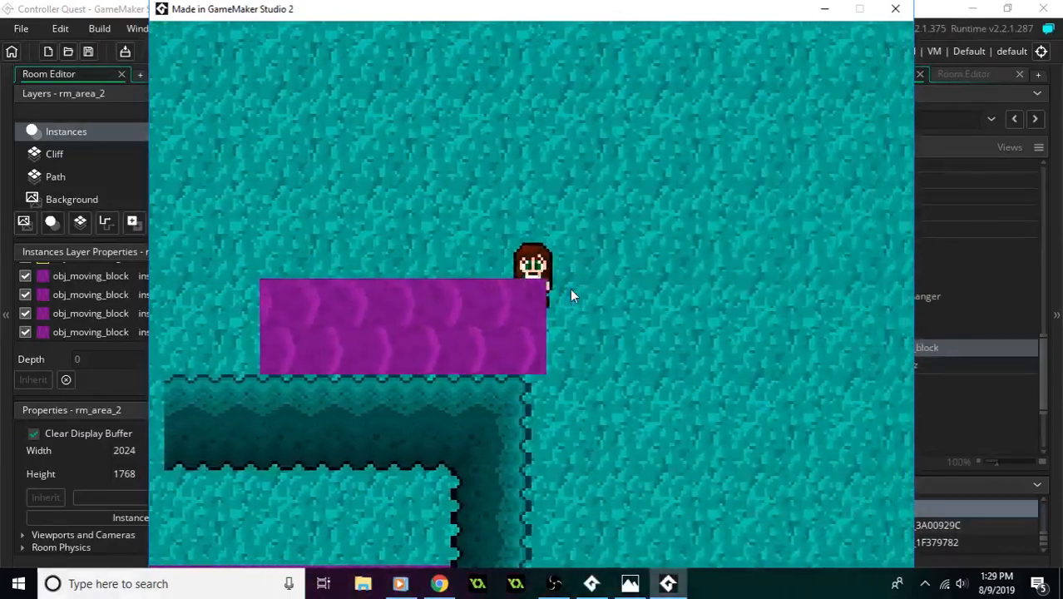
key("Up")
key("Left")
key("Down")
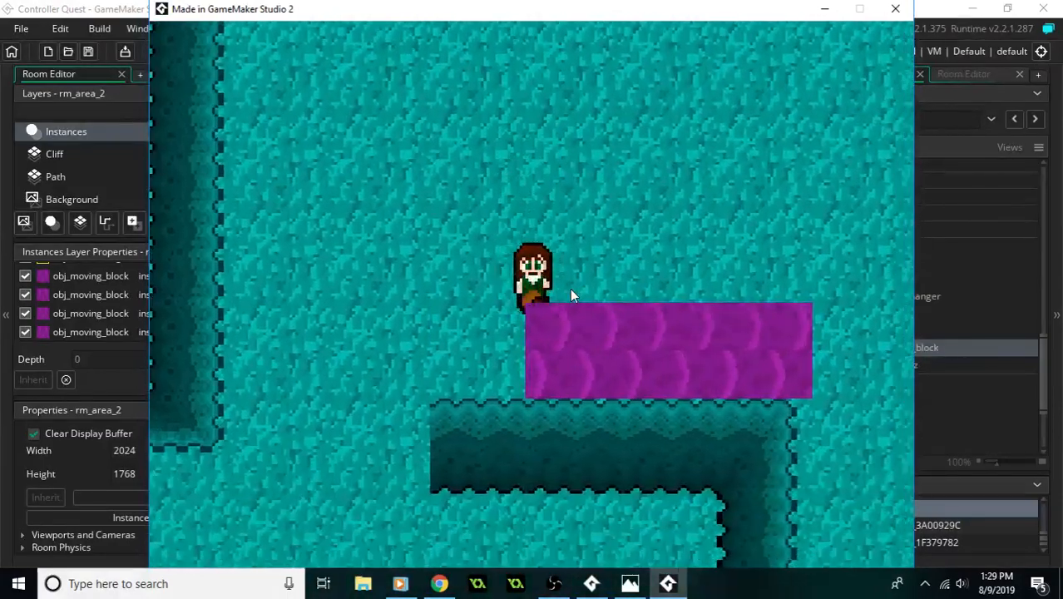
key("Right")
key("Left")
key("Up")
key("Left")
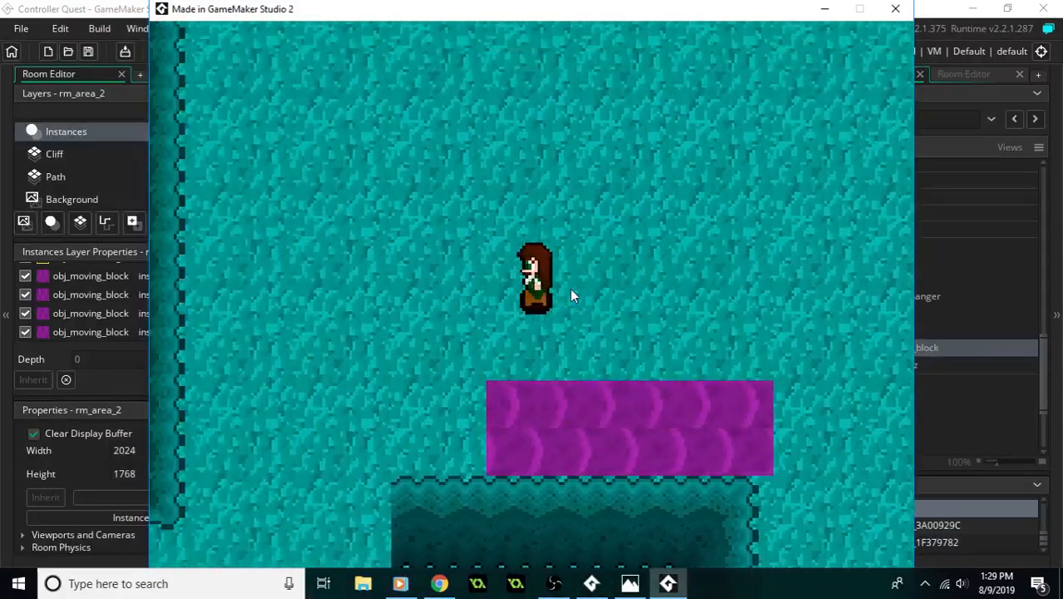
- Ride the three-block strip east again from its west end and return along its northern side to the gap
key("Down")
key("Right")
key("Up")
key("Left")
key("Down")
key("Right")
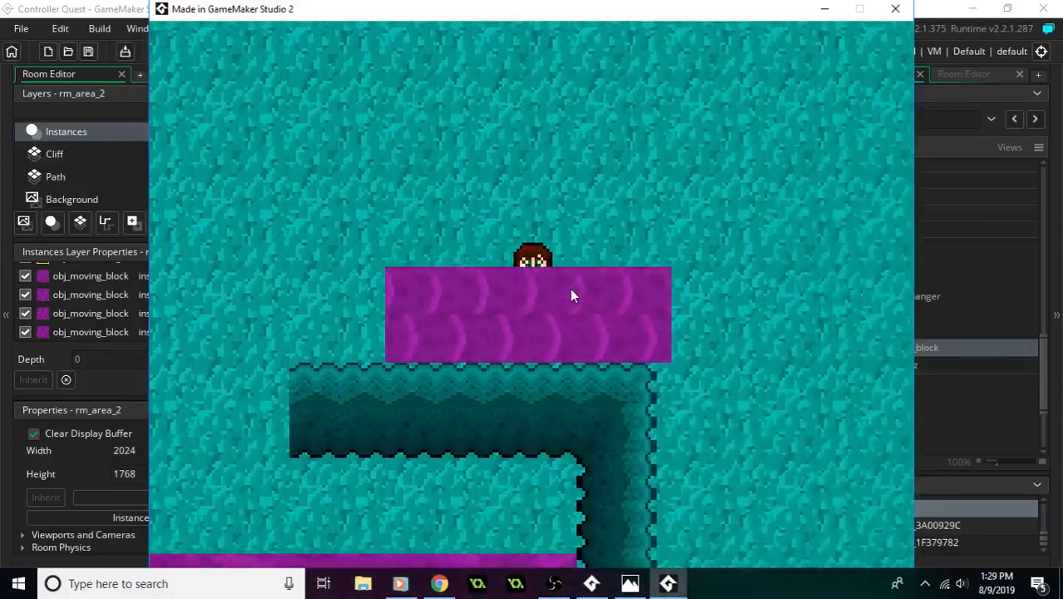
key("Up")
key("Left")
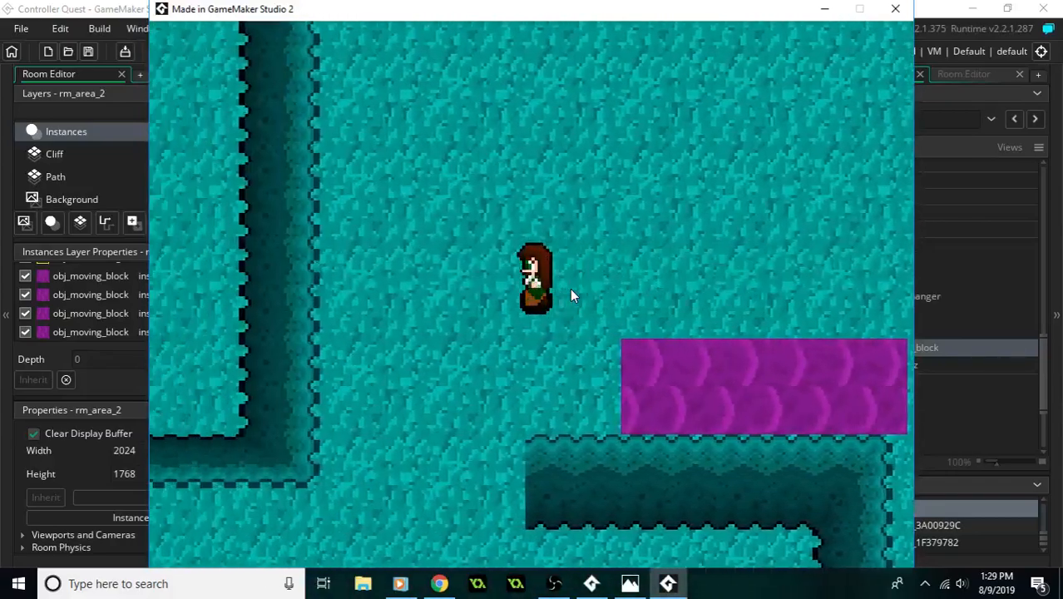
- Enter the moving-block room through the gap and ride the long, vertical and large blocks in turn
key("Down")
key("Down")
key("Left")
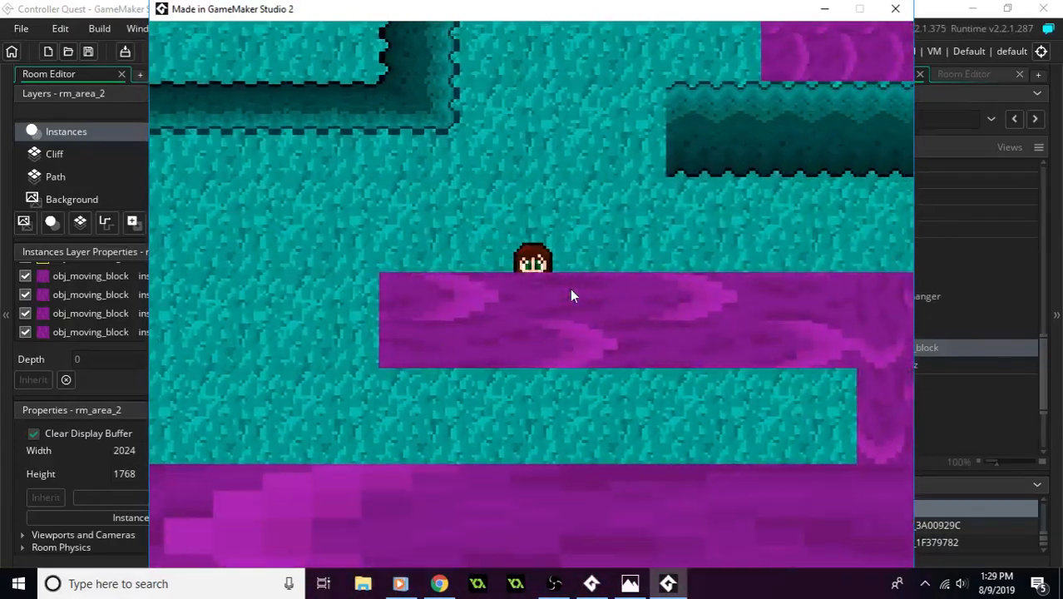
key("Right")
key("Down")
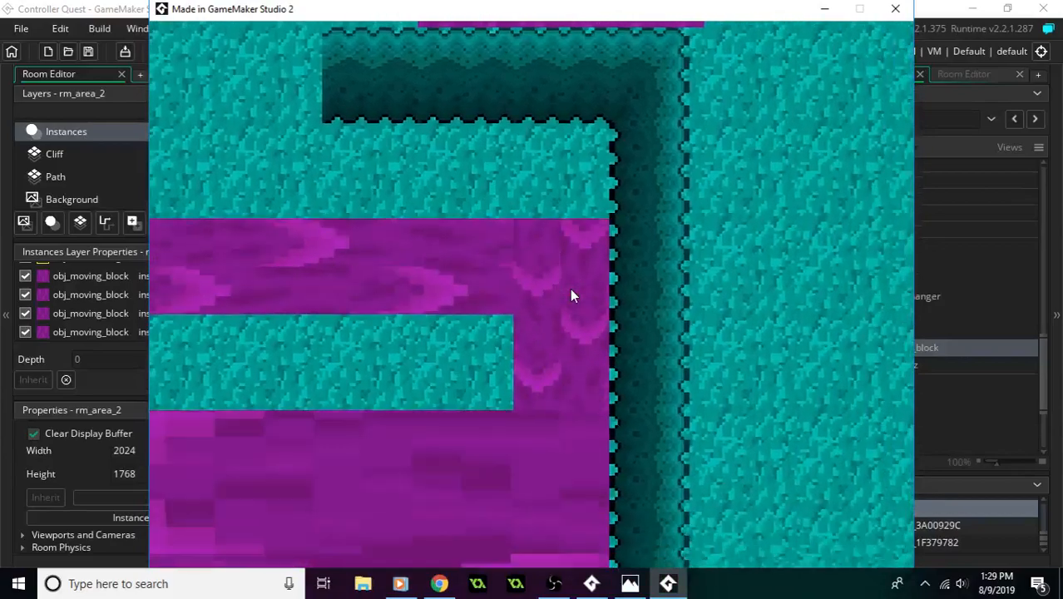
key("Down")
key("Left")
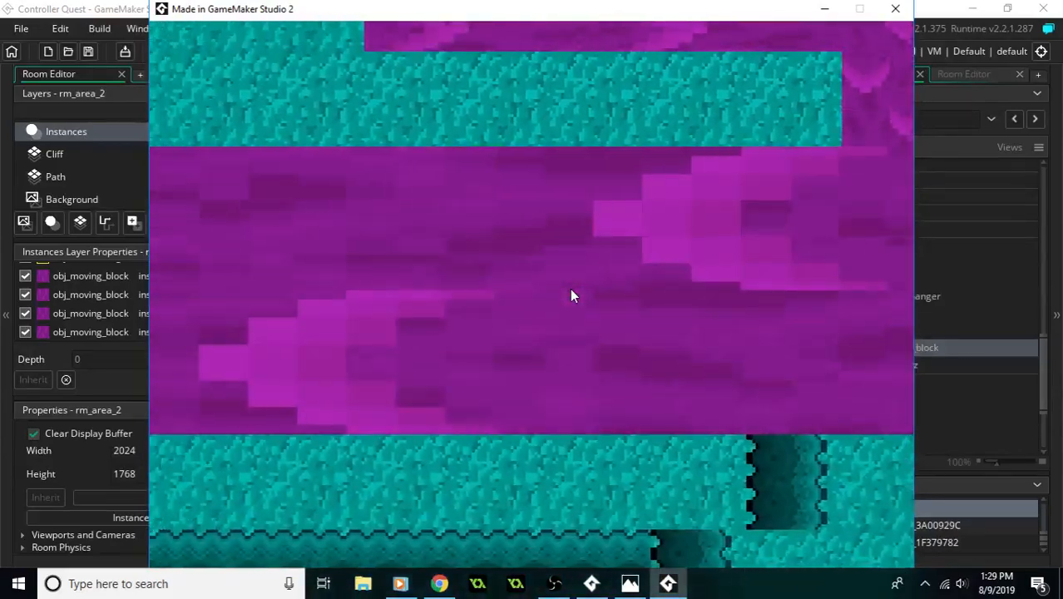
- Leave the large block northward, retry the long and vertical blocks, and walk back up through the gap
key("Up")
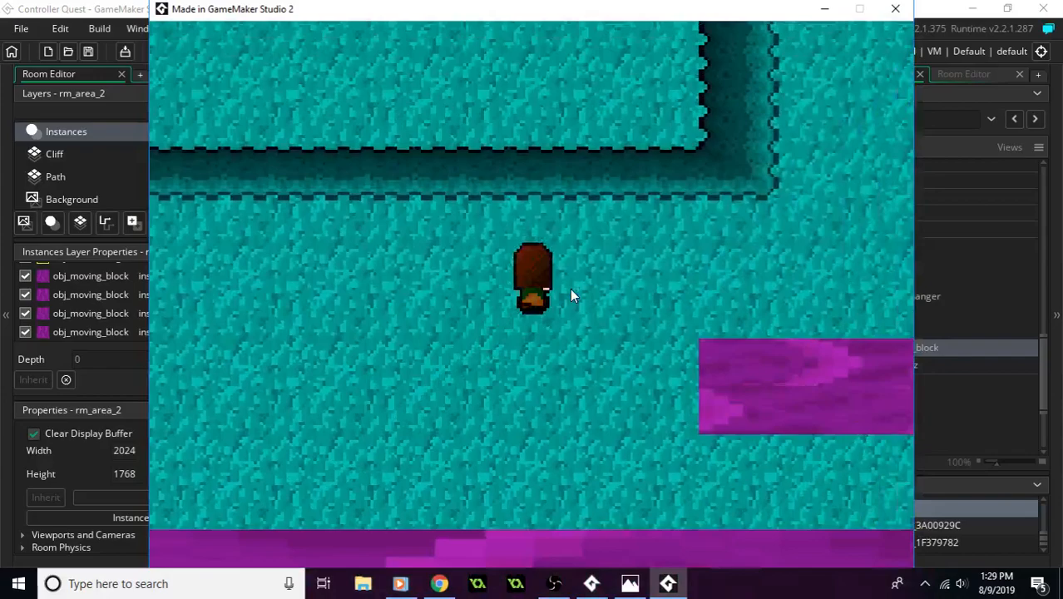
key("Right")
key("Right")
key("Down")
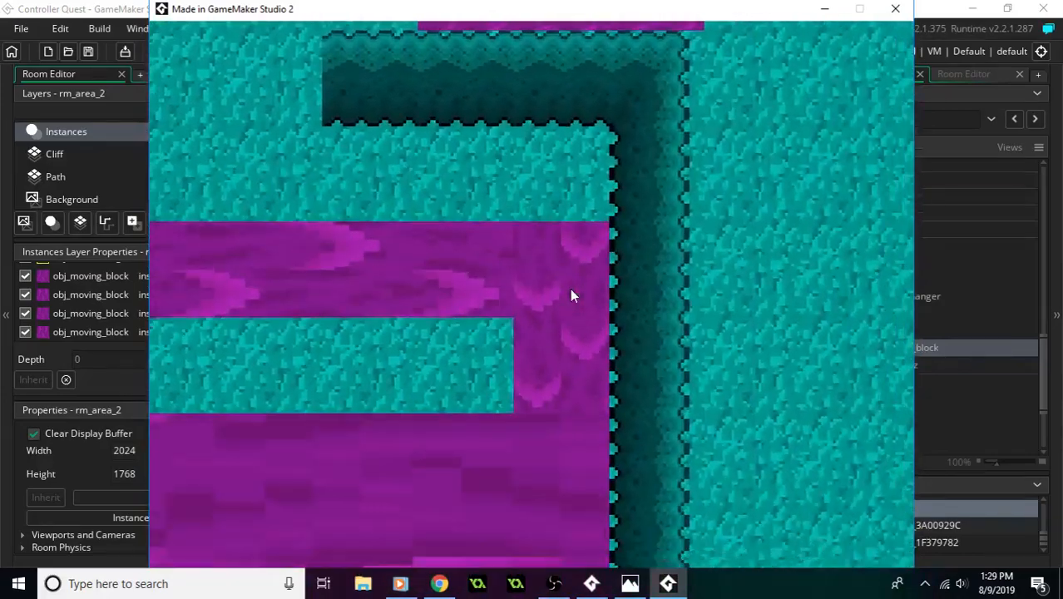
key("Up")
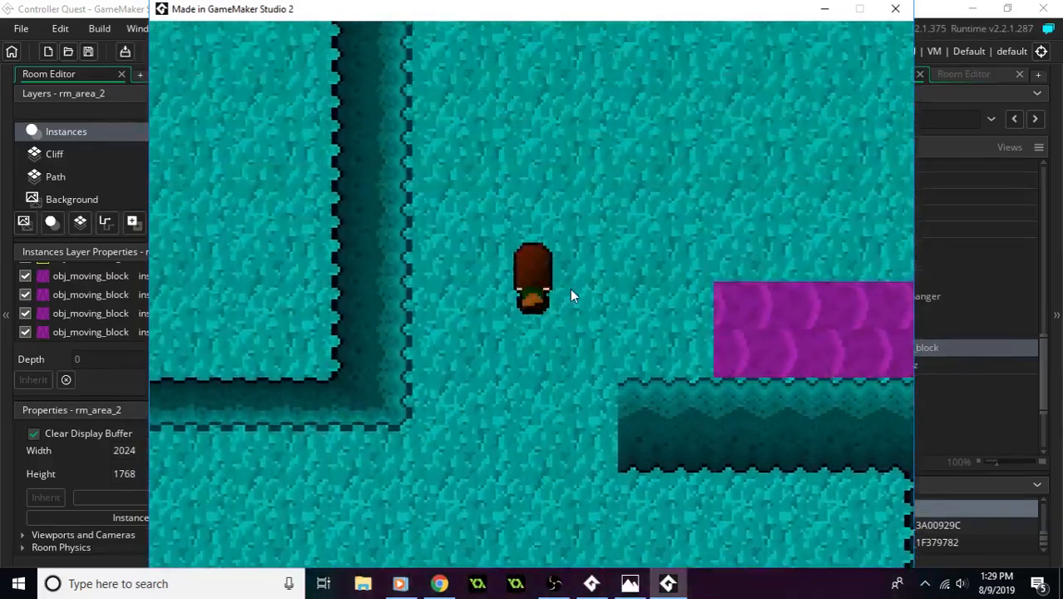
- Walk the player around the eastern wall, south past the skeleton, and back through the grey room toward its east corridor
key("Right")
key("Down")
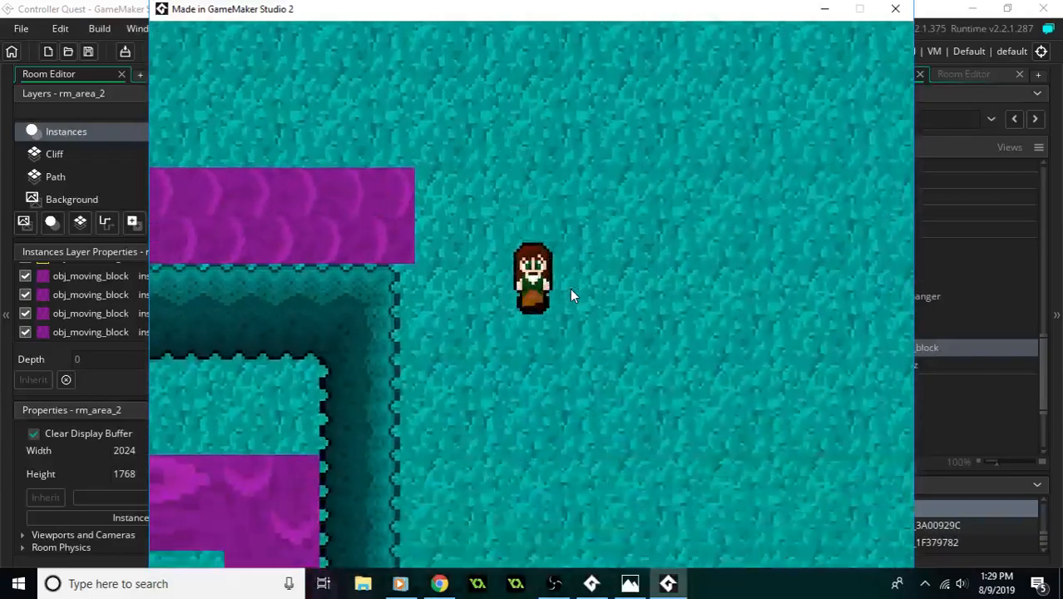
key("Down")
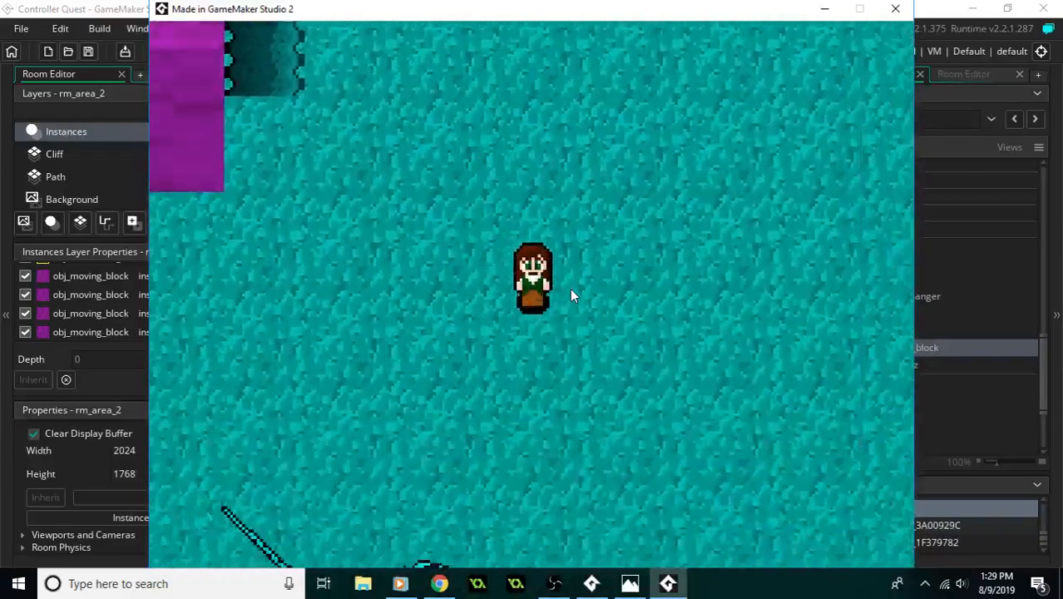
key("Down")
key("Right")
key("Up")
key("Right")
- Enter the purple room and ride its moving blocks north and then south while heading east
key("Right")
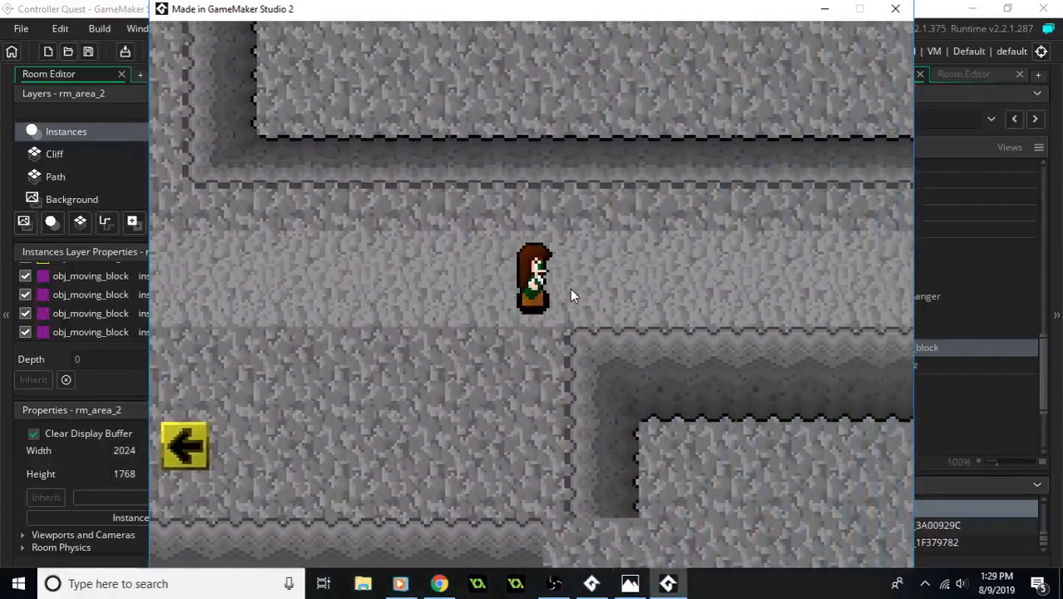
key("Right")
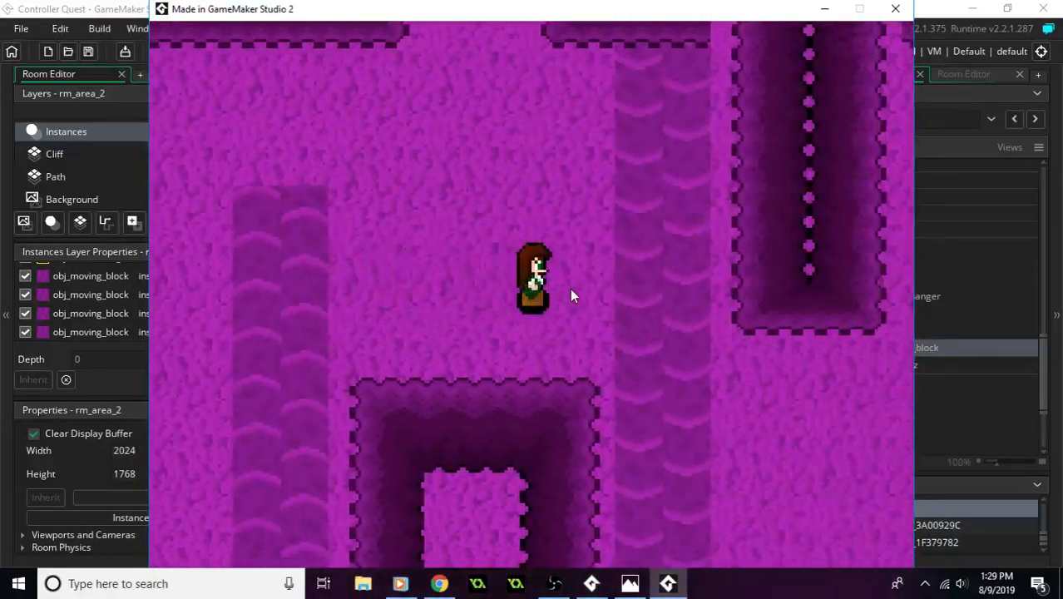
key("Down")
key("Right")
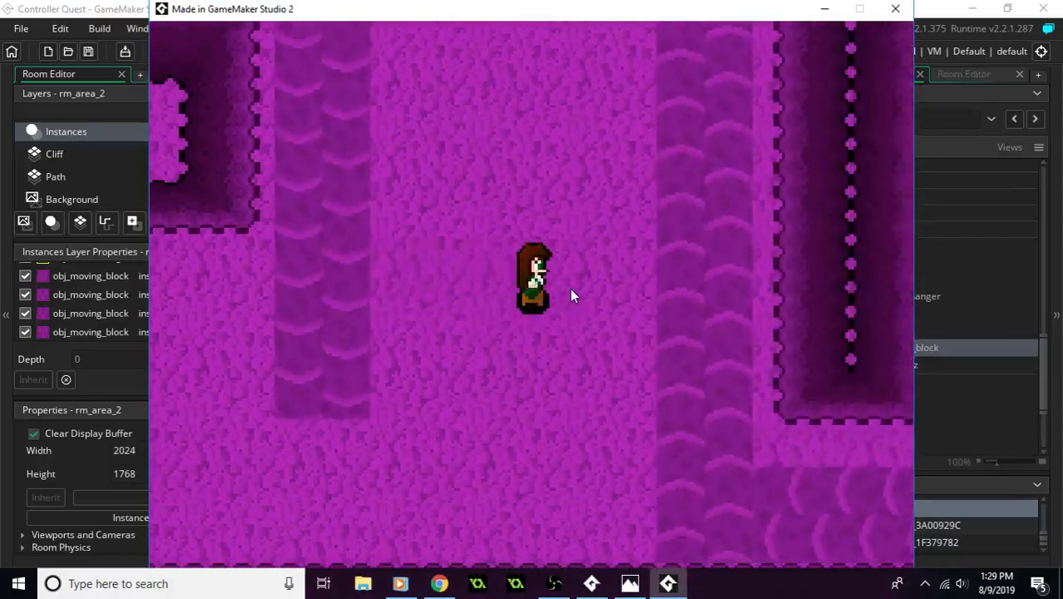
key("Up")
key("Up")
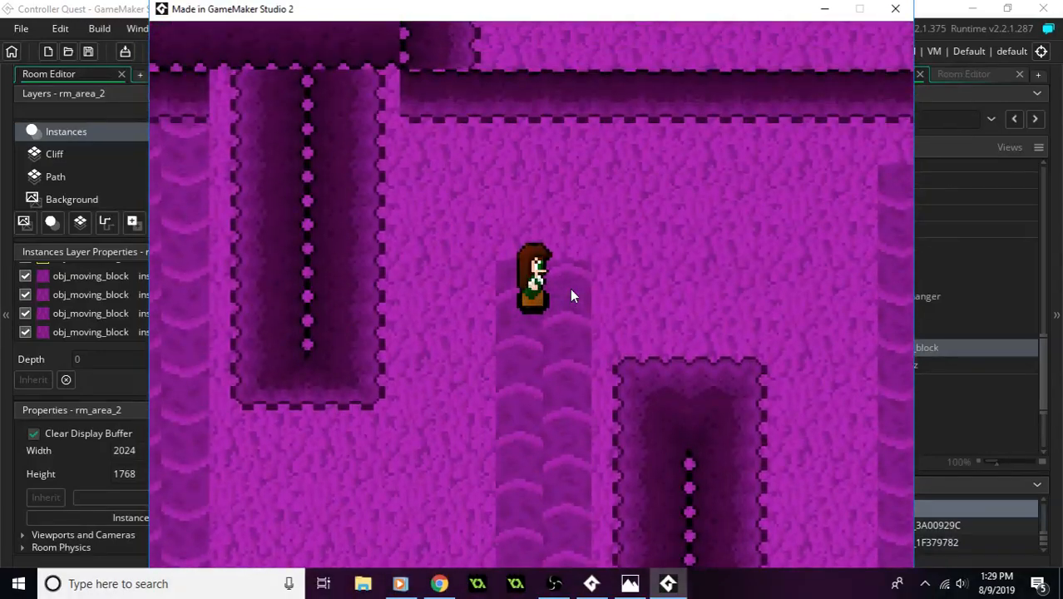
key("Right")
key("Down")
key("Right")
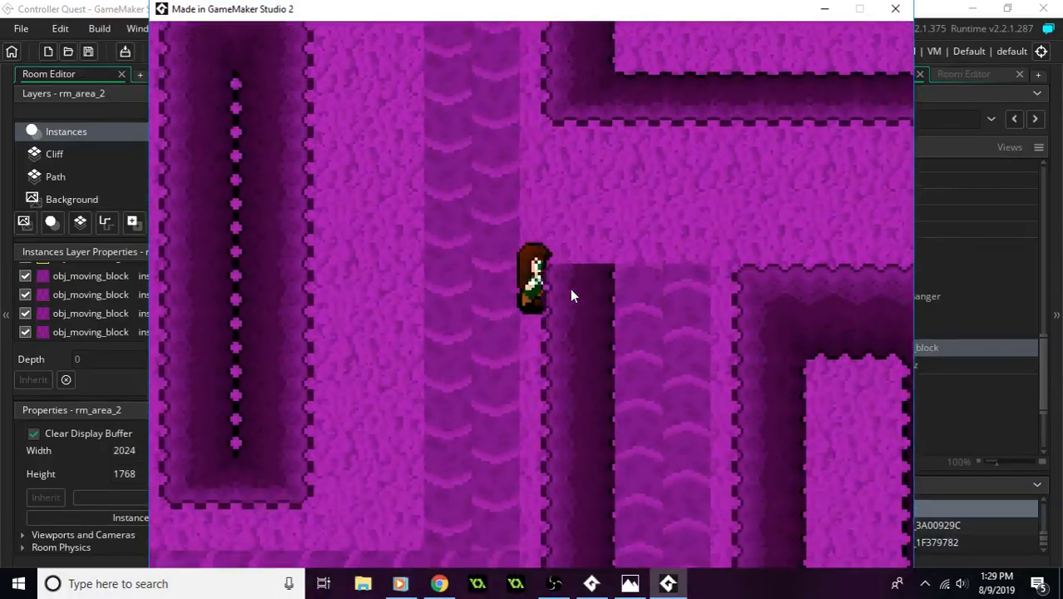
- Bring the player back west onto the purple room's north-moving strip
key("Up")
key("Down")
key("Left")
key("Left")
key("Up")
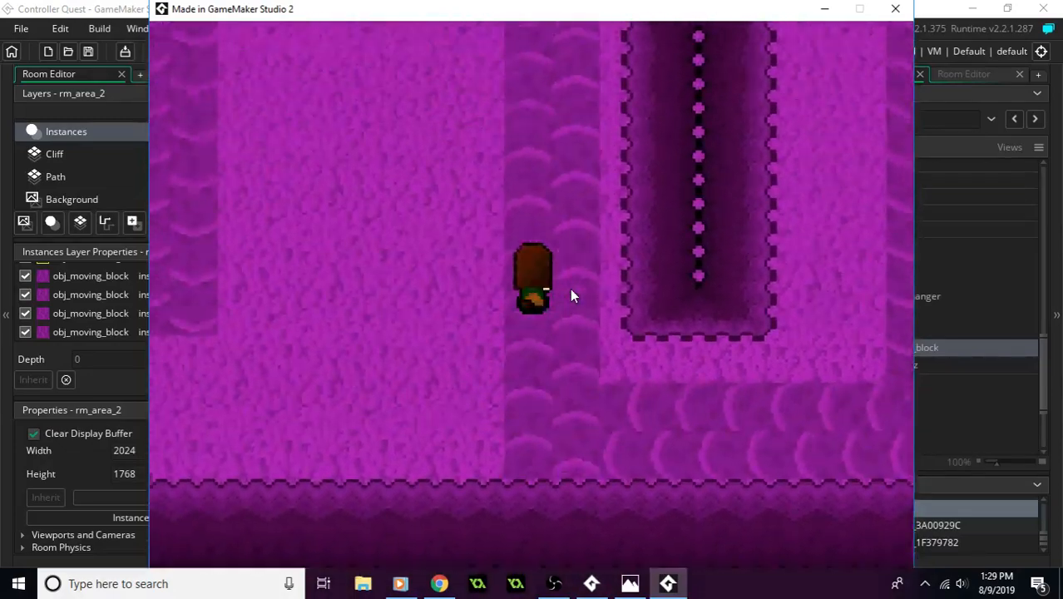
- Ride across the purple room again and walk east along the corridor to the wide field of moving blocks
key("Right")
key("Down")
key("Right")
key("Down")
key("Right")
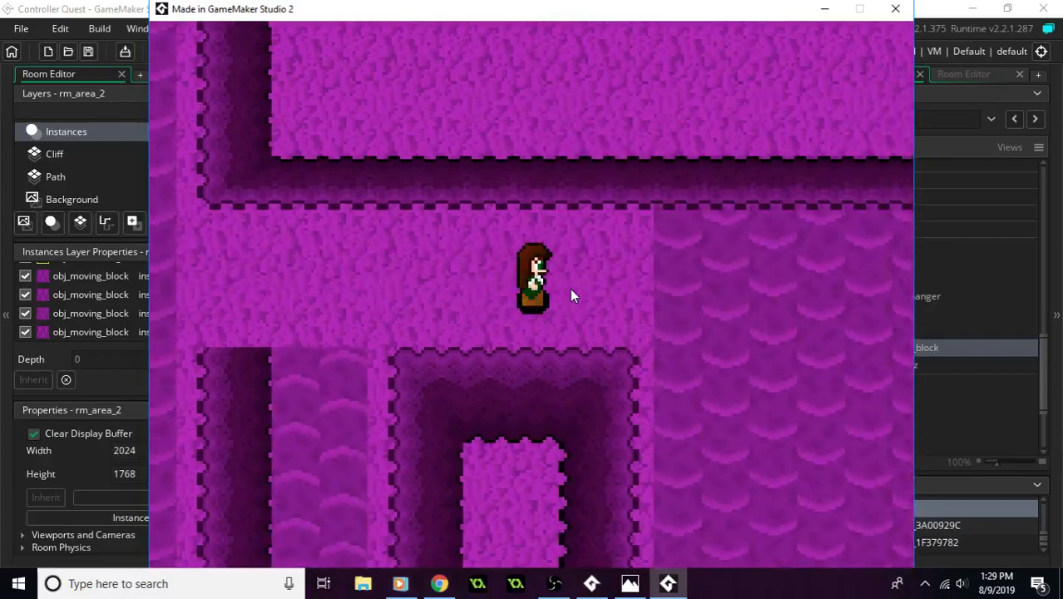
- Ride the wide field of moving blocks south to the open area, and close the game
key("Down")
key("Right")
key("Down")
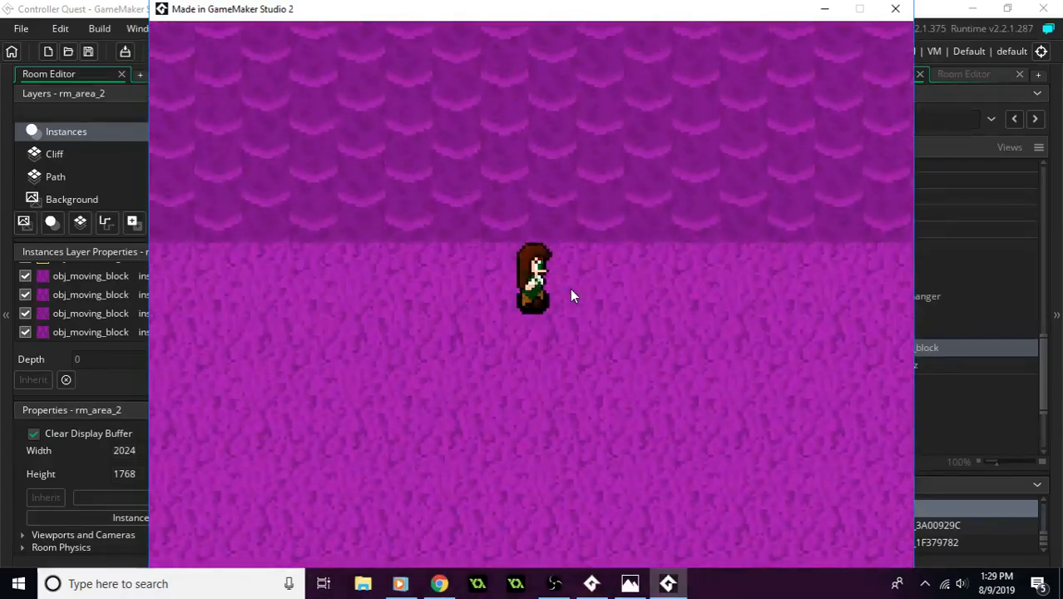
left_click(896, 12)
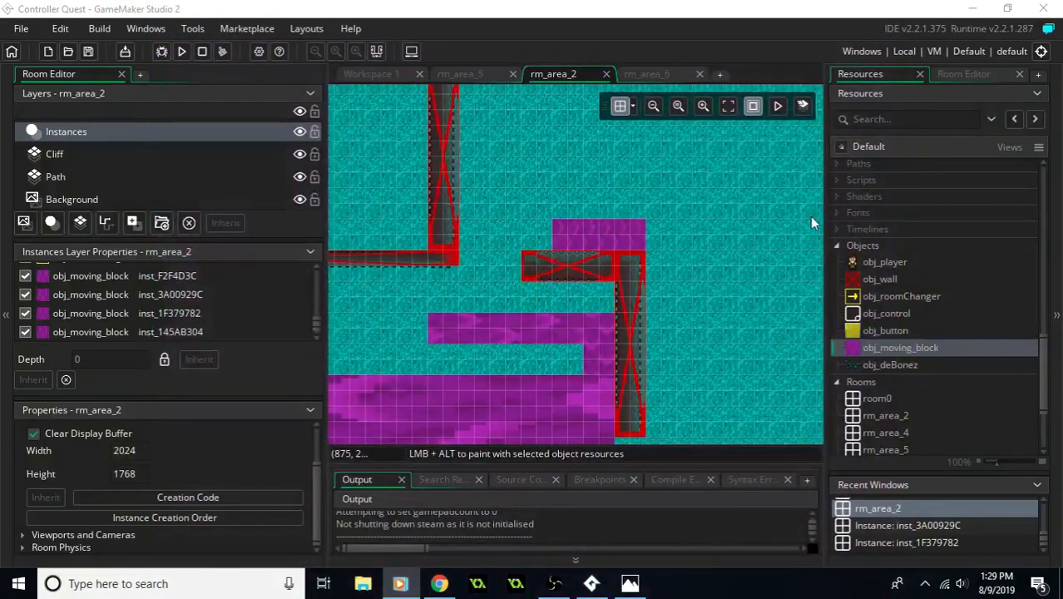
- Inspect the moving-block layout in rm_area_2 and switch to the rm_area_6 room
scroll(708, 265, "up", 1, "ctrl")
middle_click_drag(710, 266, 771, 205)
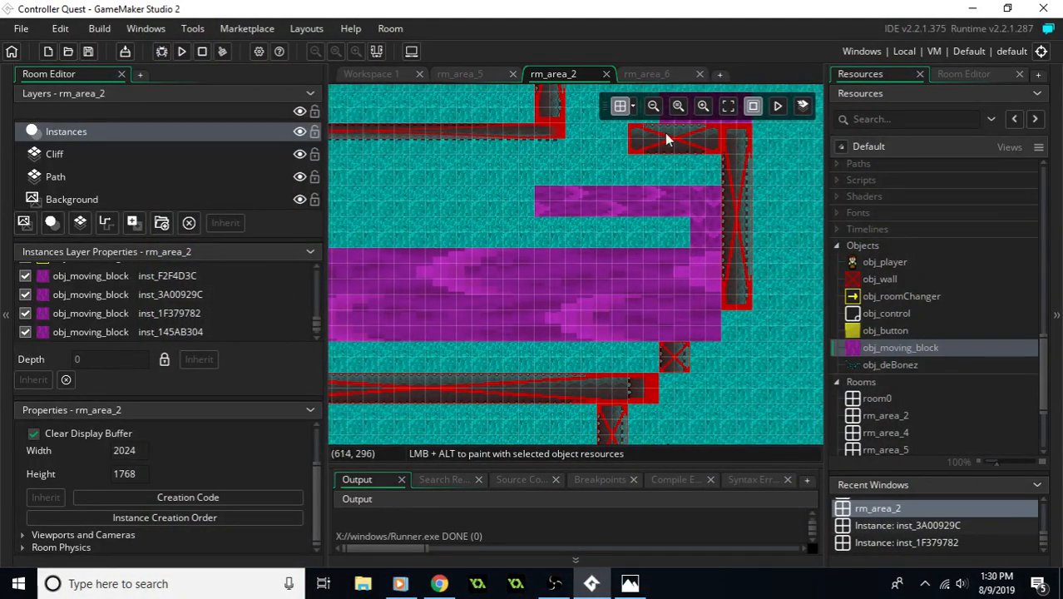
left_click(657, 74)
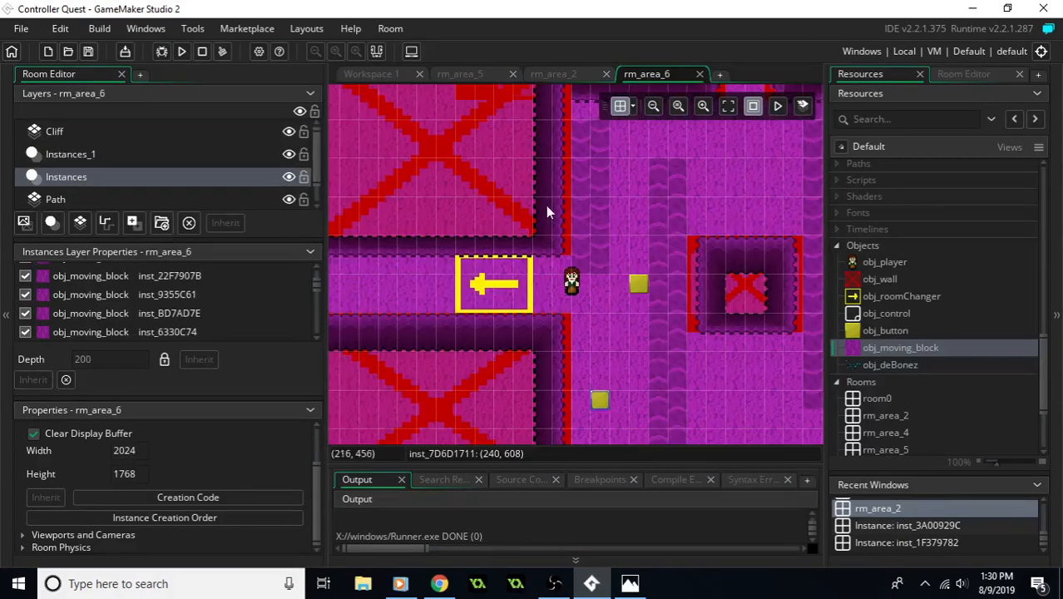
- Check the player's layer in rm_area_6, and add a new instance layer above Instances in rm_area_5
left_click(166, 159)
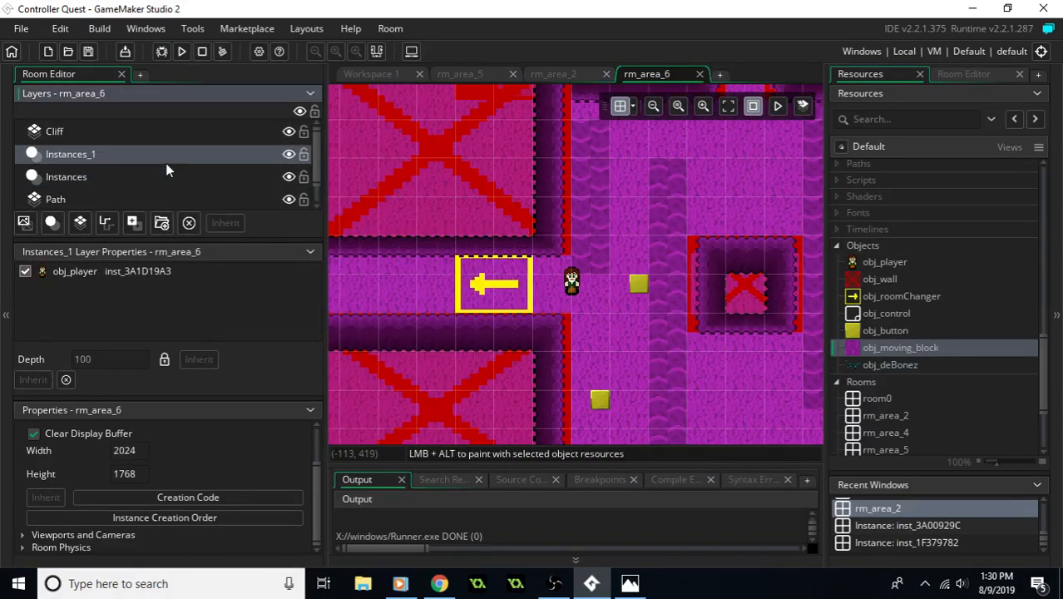
left_click(469, 77)
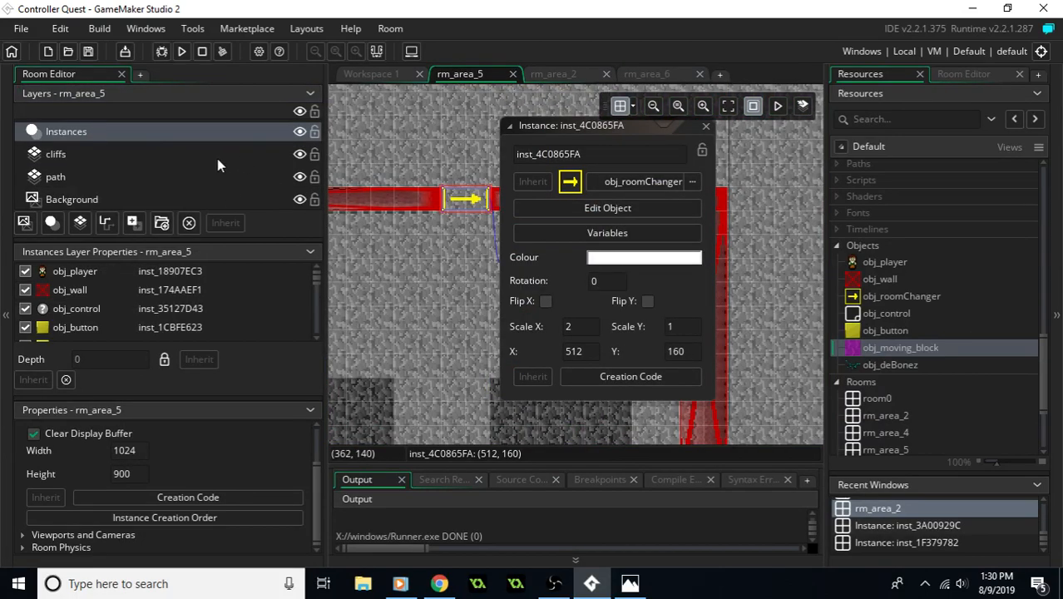
right_click(155, 136)
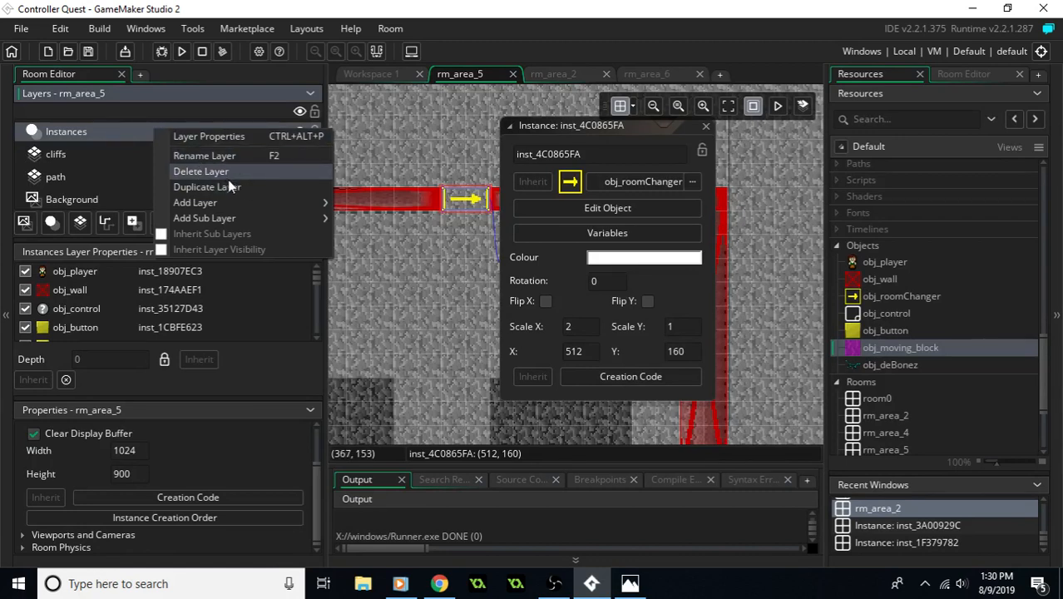
mouse_move(227, 204)
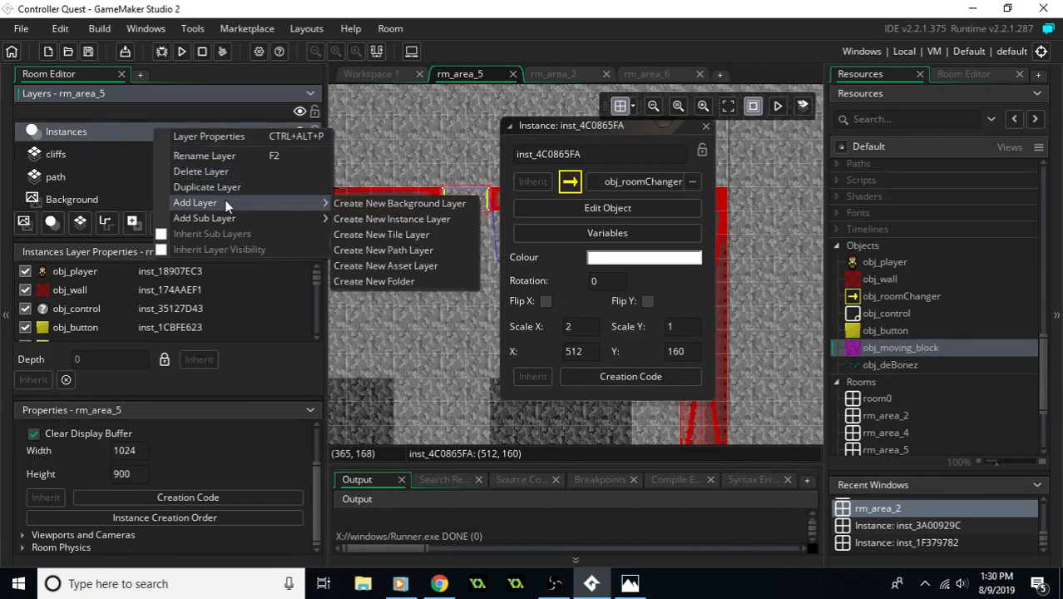
left_click(360, 219)
- Replace the player on rm_area_5's Instances layer with a new obj_player on the Instances_1 layer
left_click(128, 154)
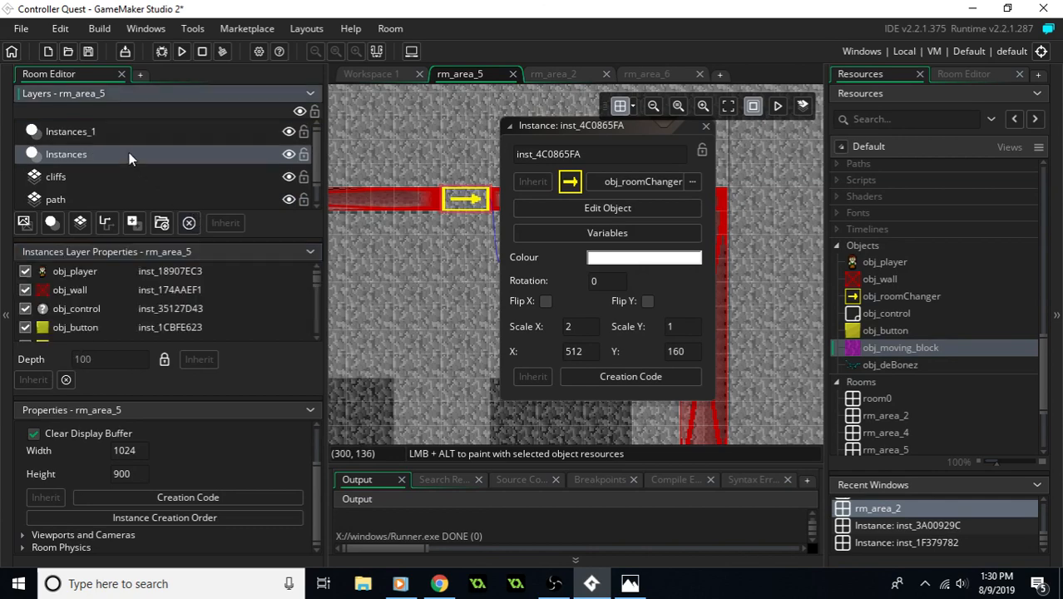
left_click(90, 273)
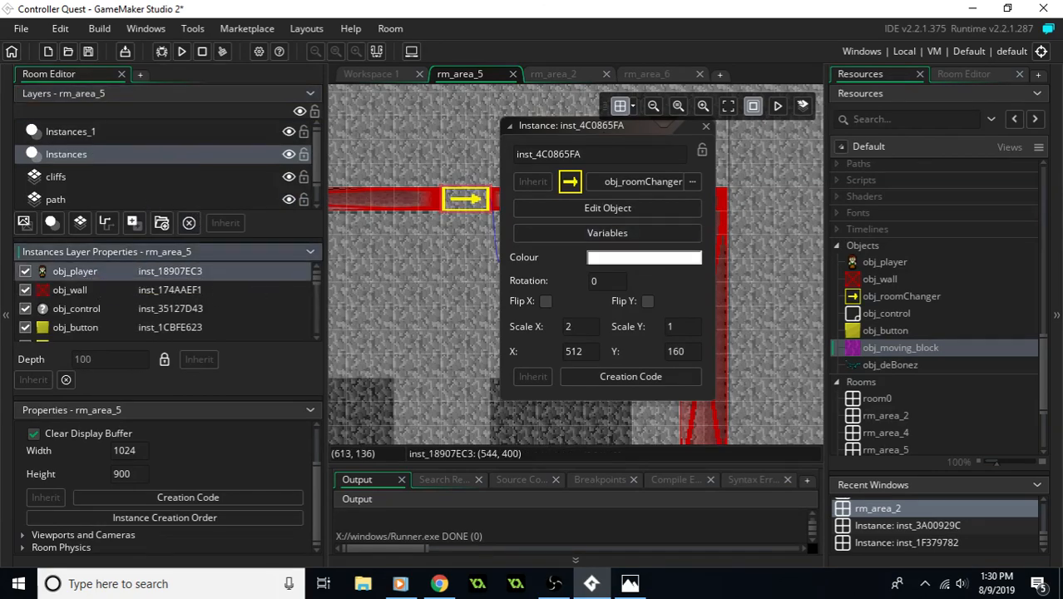
left_click_drag(606, 128, 654, 187)
left_click_drag(743, 258, 637, 156)
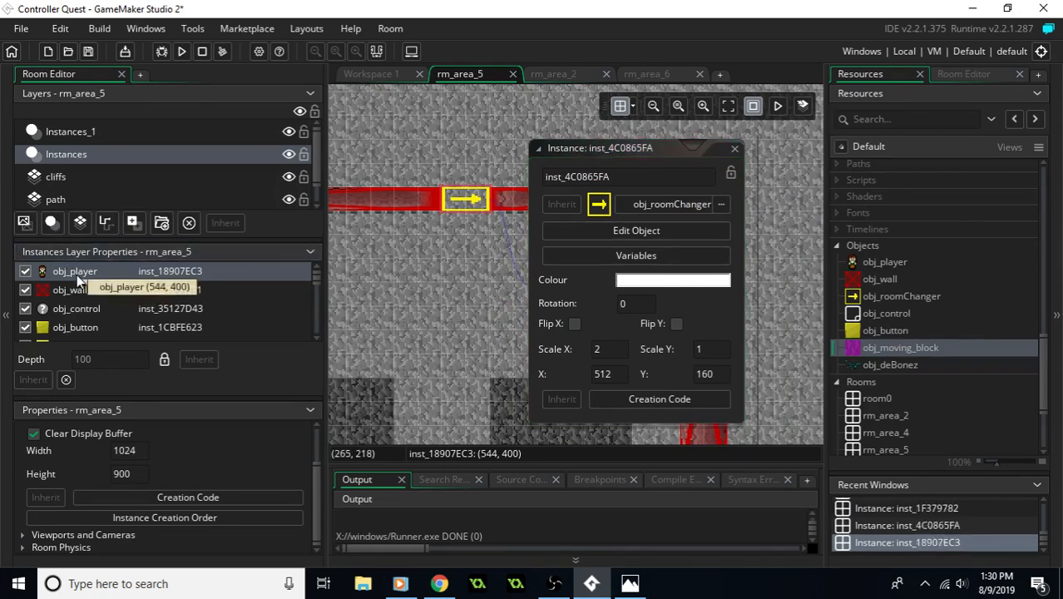
double_click(77, 274)
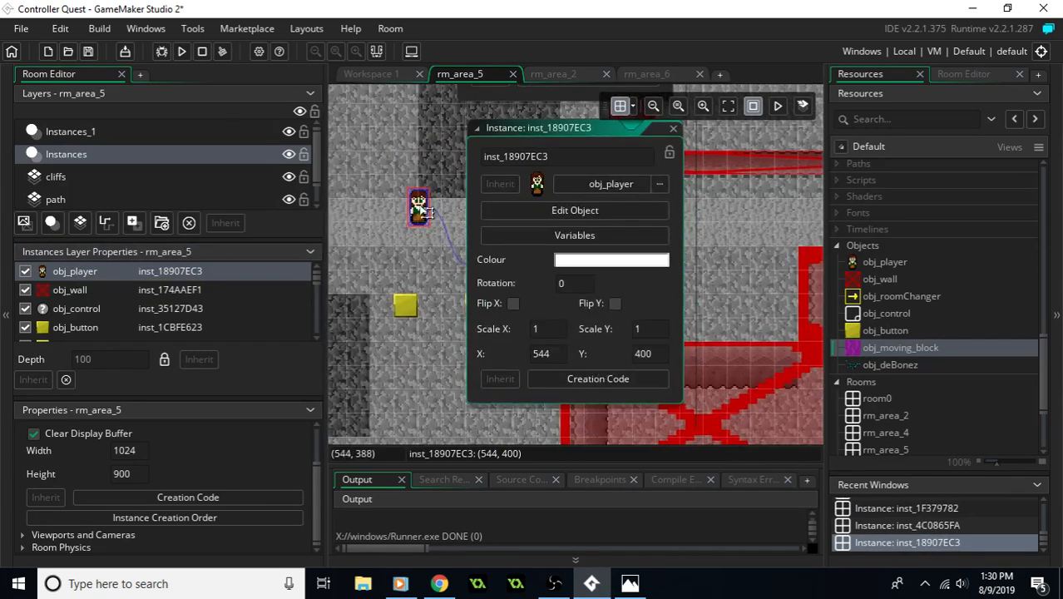
key("Delete")
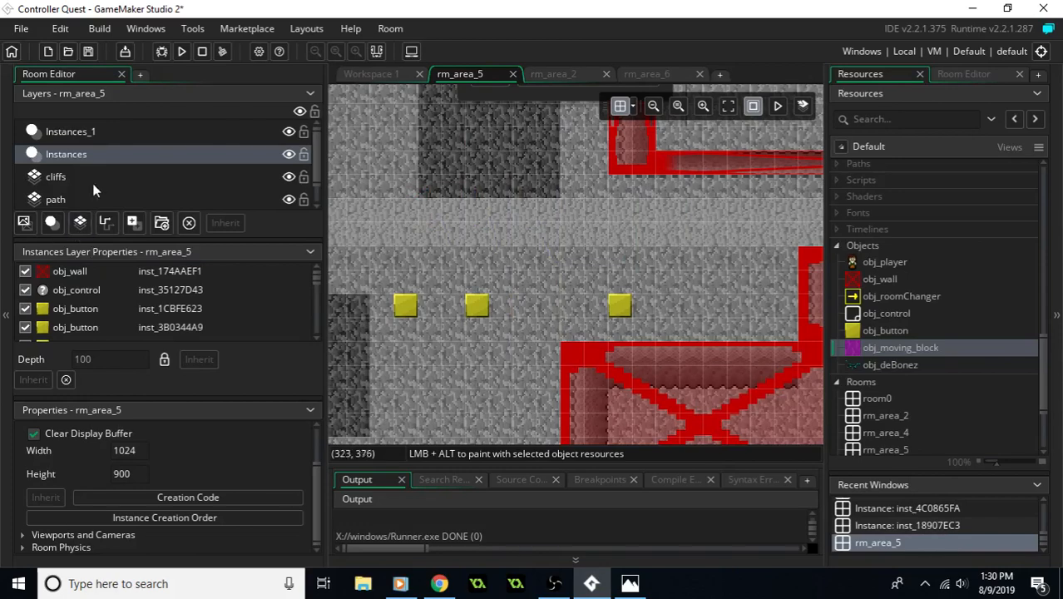
left_click(98, 135)
left_click_drag(871, 265, 467, 250)
- Add a new instance layer above the Instances layer in rm_area_2
left_click(556, 75)
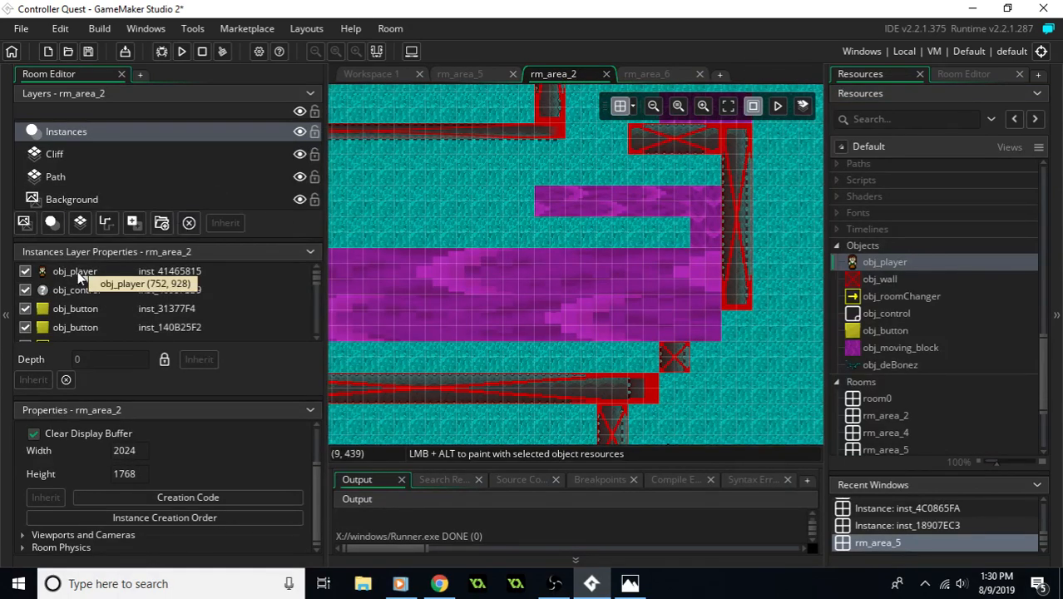
right_click(96, 133)
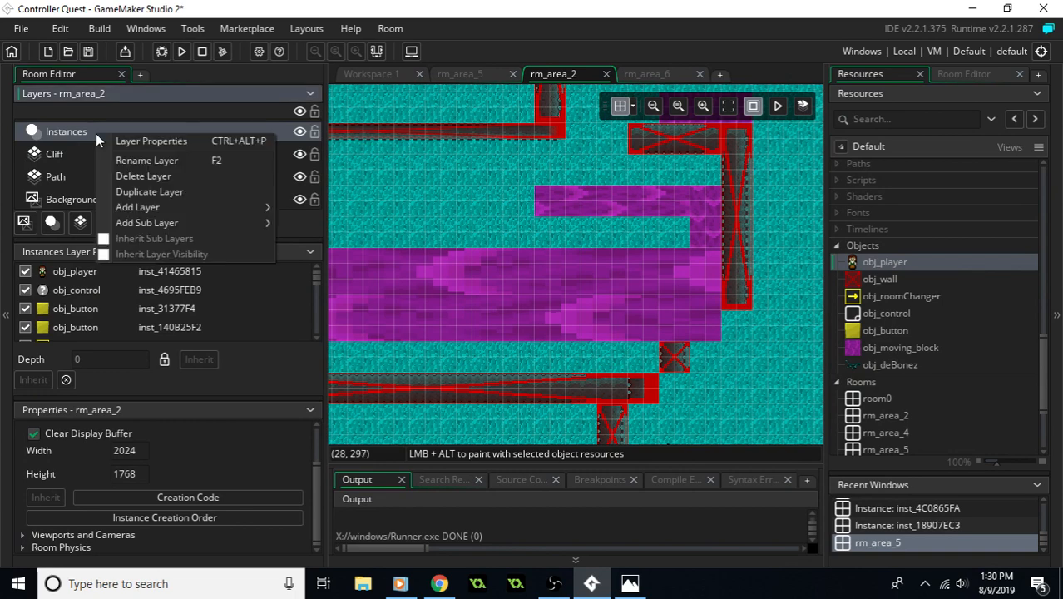
mouse_move(197, 210)
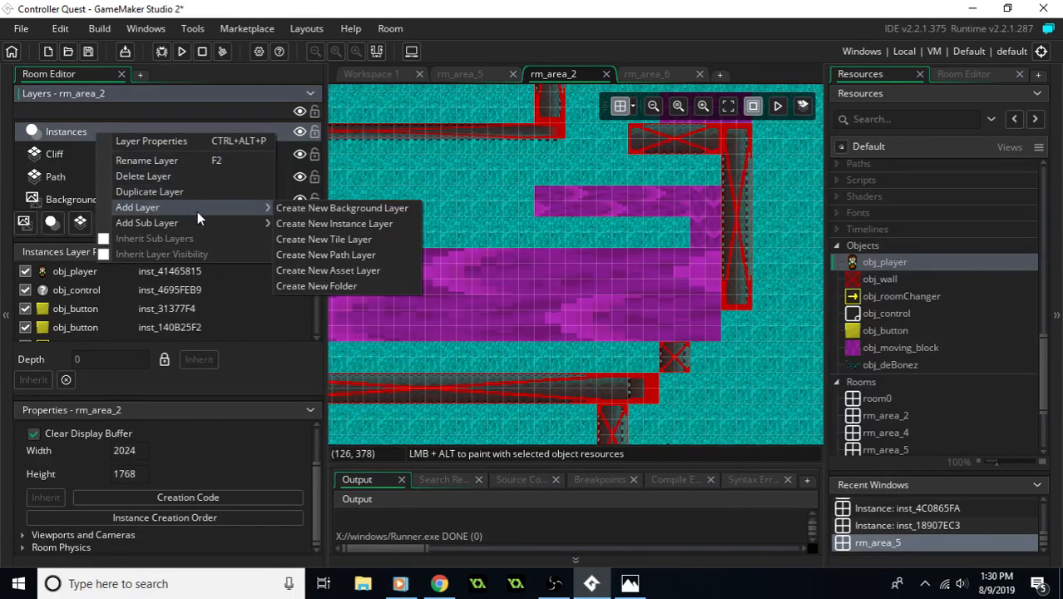
left_click(322, 225)
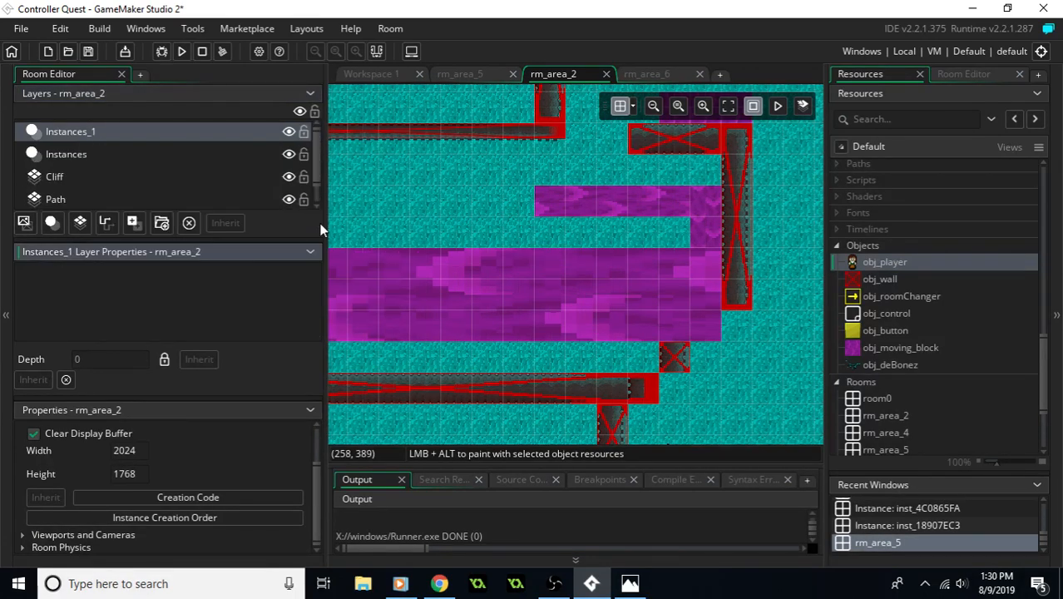
- Replace the player on rm_area_2's Instances layer with a new obj_player on Instances_1, just above the south exit
left_click(93, 153)
left_click(99, 271)
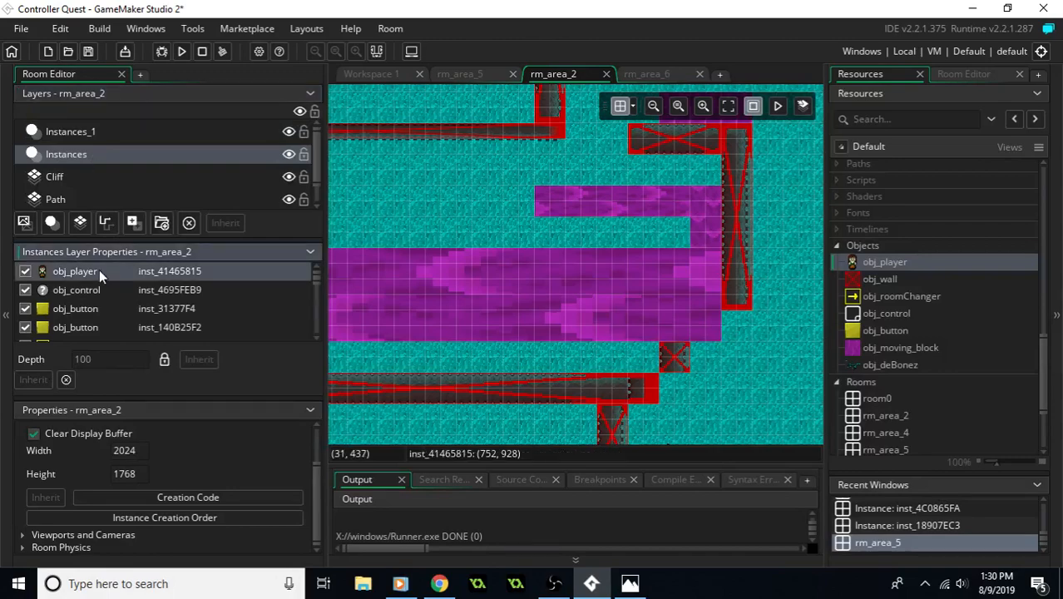
middle_click_drag(420, 169, 580, 231)
middle_click_drag(654, 336, 466, 208)
middle_click_drag(769, 304, 550, 166)
middle_click_drag(504, 390, 540, 205)
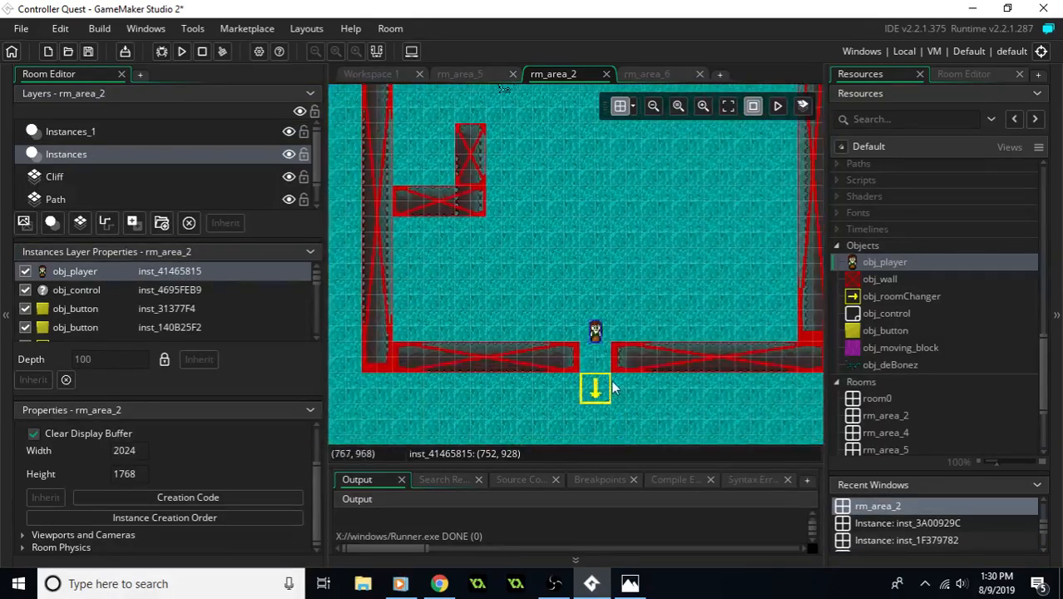
key("Delete")
left_click(133, 222)
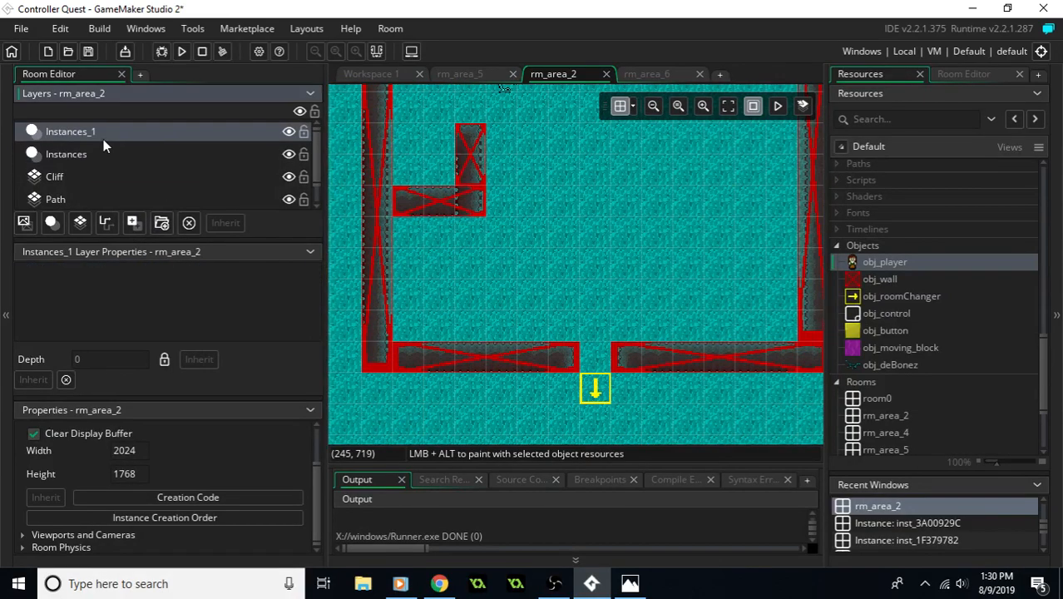
middle_click_drag(536, 210, 553, 247)
left_click_drag(875, 266, 628, 376)
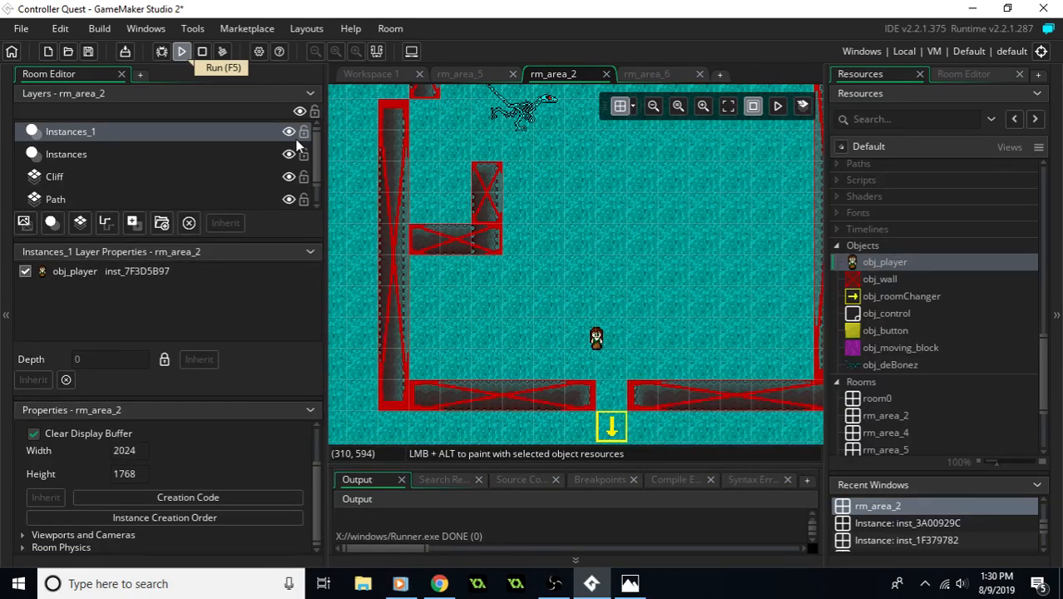
- Run the game and walk the player from the grey room into the teal room
key("F5")
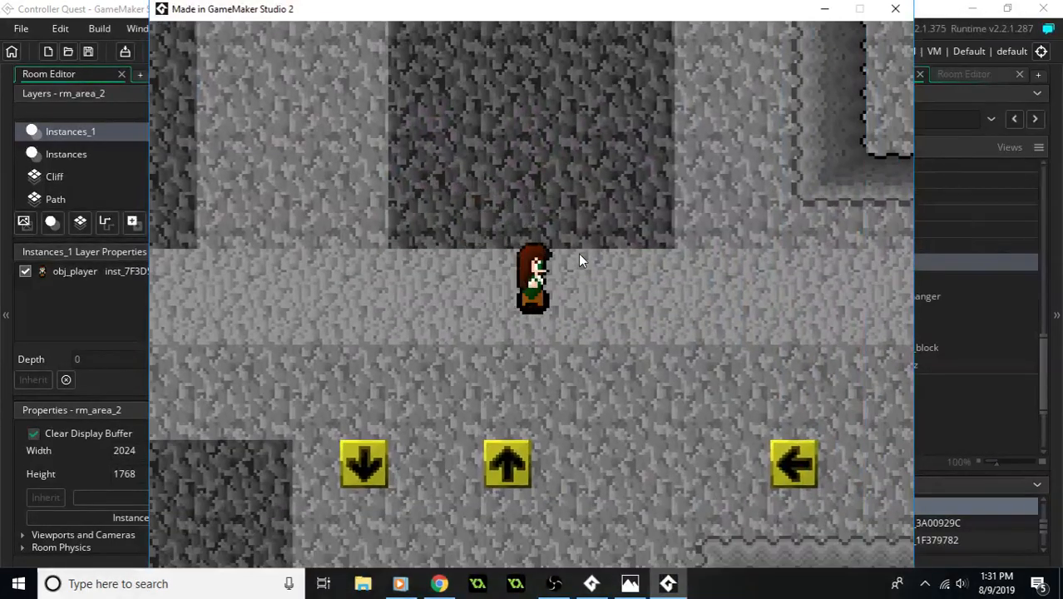
key("Right")
key("Down")
key("Left")
key("Up")
key("Up")
key("Left")
- Walk north through the teal room and ride the purple moving blocks west to the wall opening, then close the game
key("Up")
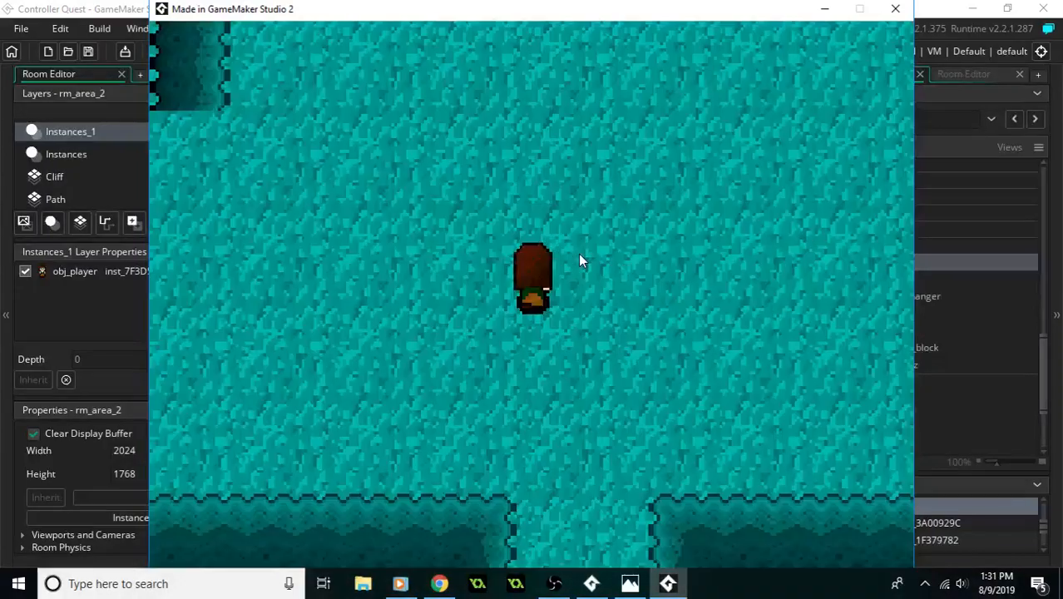
key("Up")
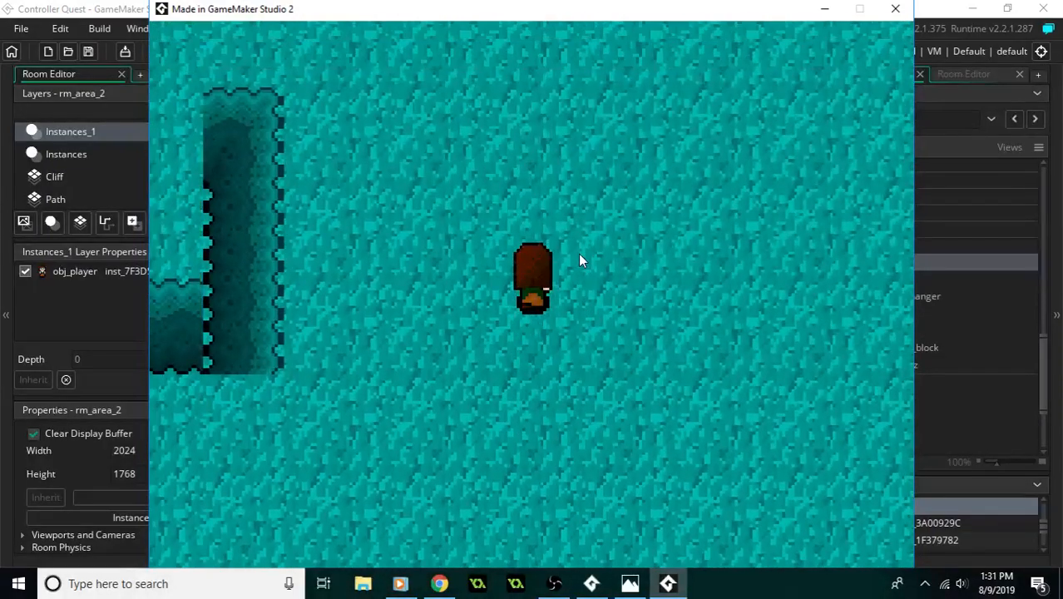
key("Right")
key("Up")
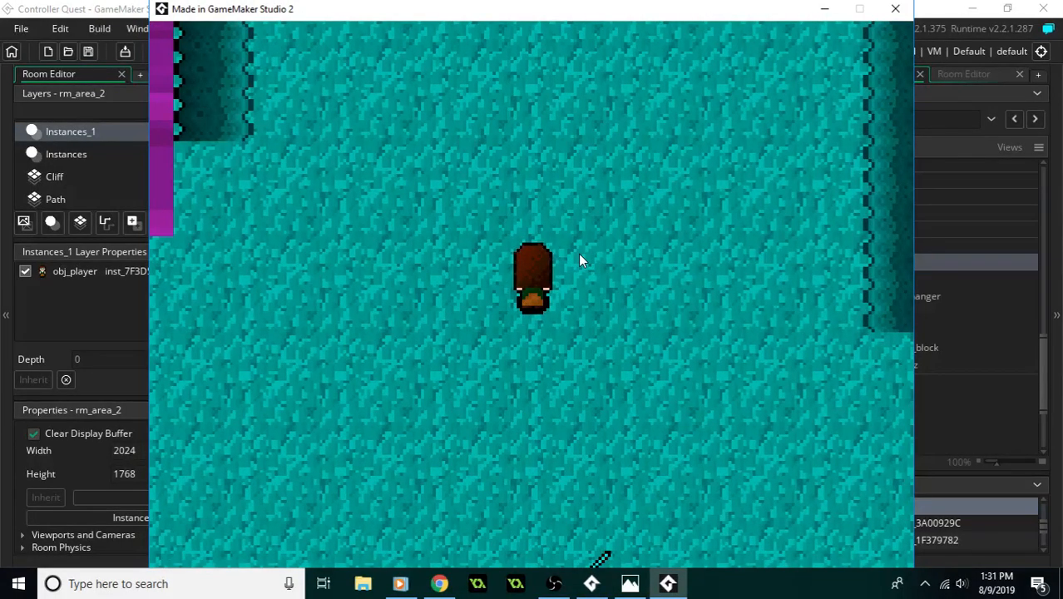
key("Left")
key("Down")
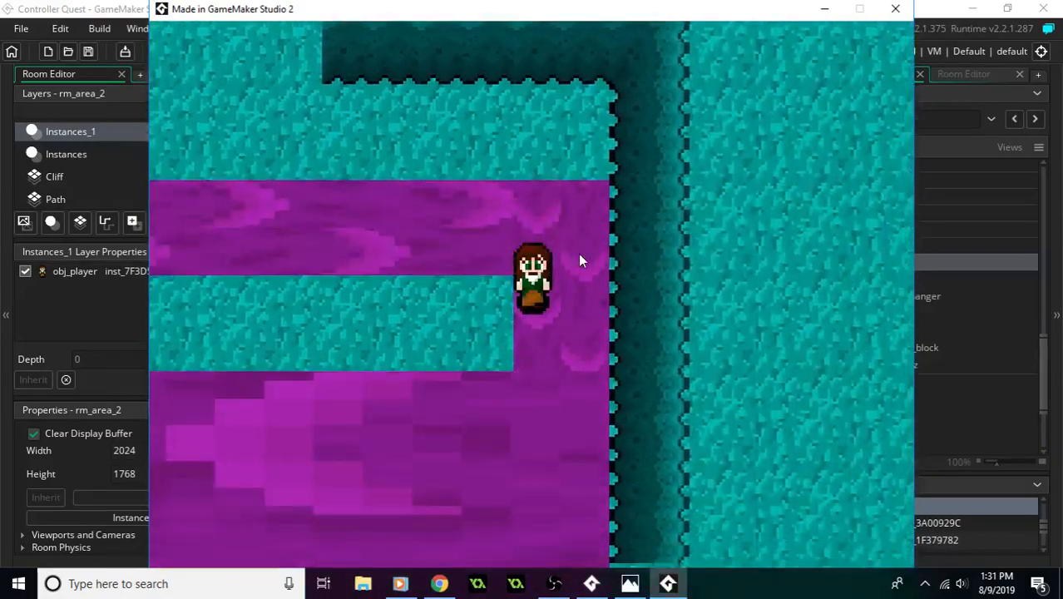
key("Left")
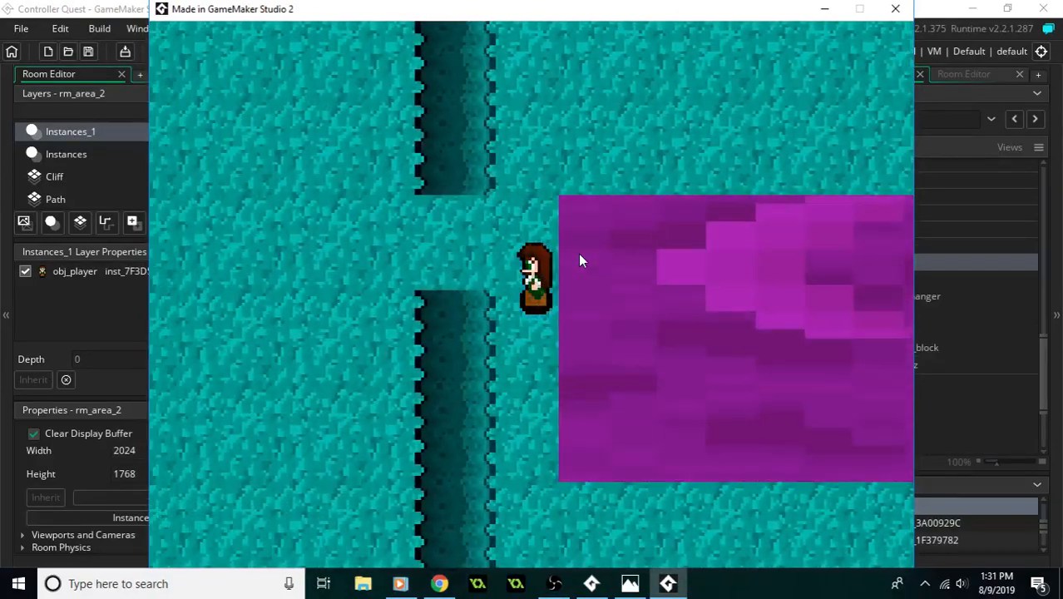
left_click(895, 8)
- Place an obj_moving_block on rm_area_6's Instances_1 layer, under the cliff just east of the wide moving-block field
left_click(647, 74)
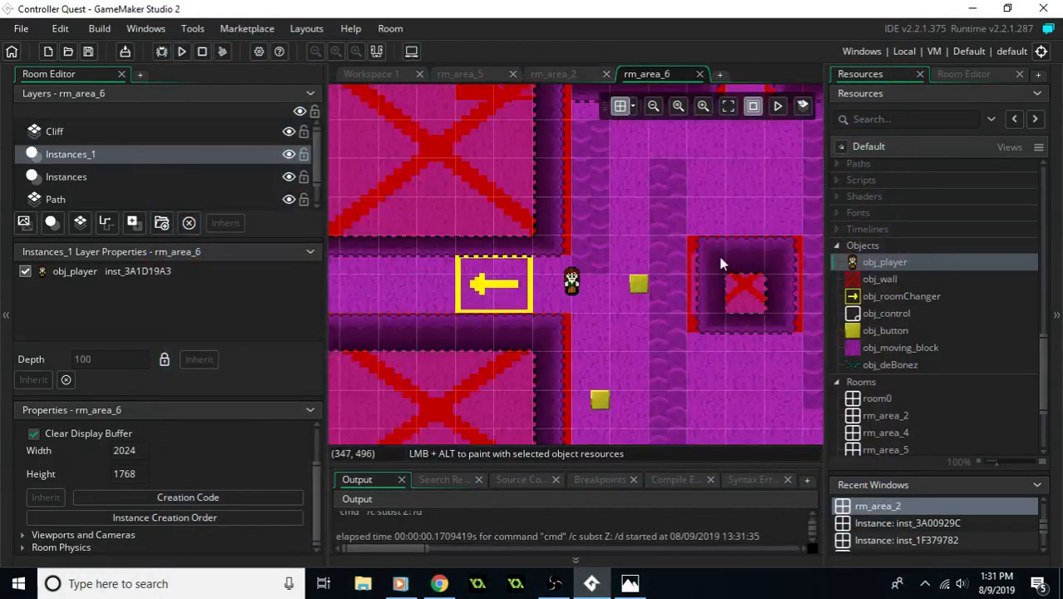
middle_click_drag(721, 262, 472, 287)
middle_click_drag(683, 302, 464, 254)
mouse_move(683, 255)
middle_mouse_down()
mouse_move(518, 207)
mouse_move(436, 200)
middle_mouse_up()
middle_click_drag(745, 241, 449, 193)
mouse_move(471, 193)
middle_mouse_down()
mouse_move(667, 195)
mouse_move(668, 242)
middle_mouse_up()
middle_click_drag(598, 258, 521, 199)
left_click(903, 353)
middle_click_drag(775, 341, 546, 346)
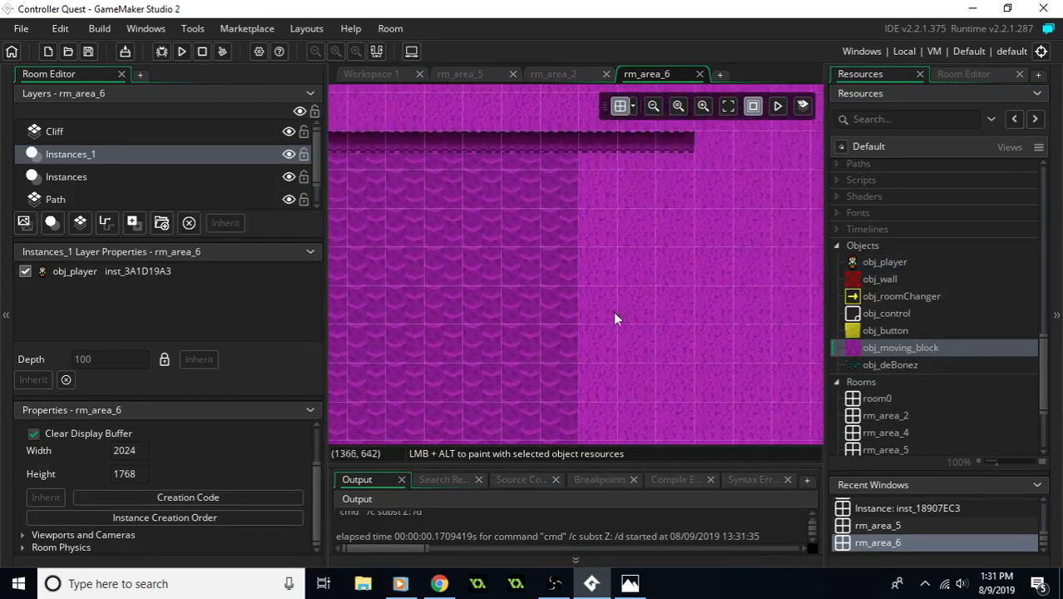
left_click_drag(884, 348, 628, 163)
- Set the new moving block's rotation to 90 and realign it at X 1408, Y 512, trying a duplicate below it
double_click(636, 169)
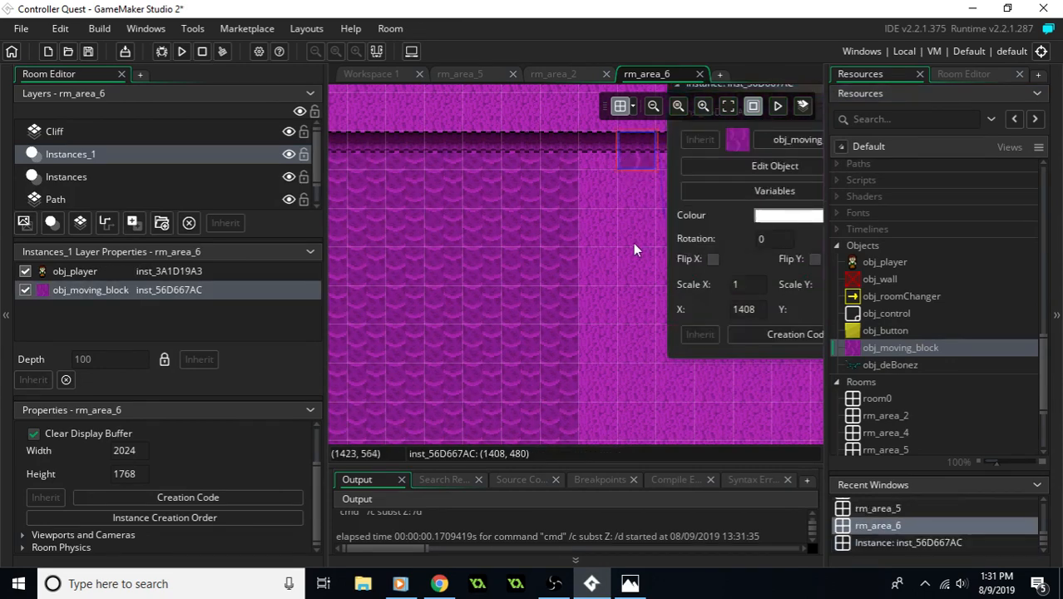
middle_click_drag(636, 233, 537, 267)
left_click(690, 262)
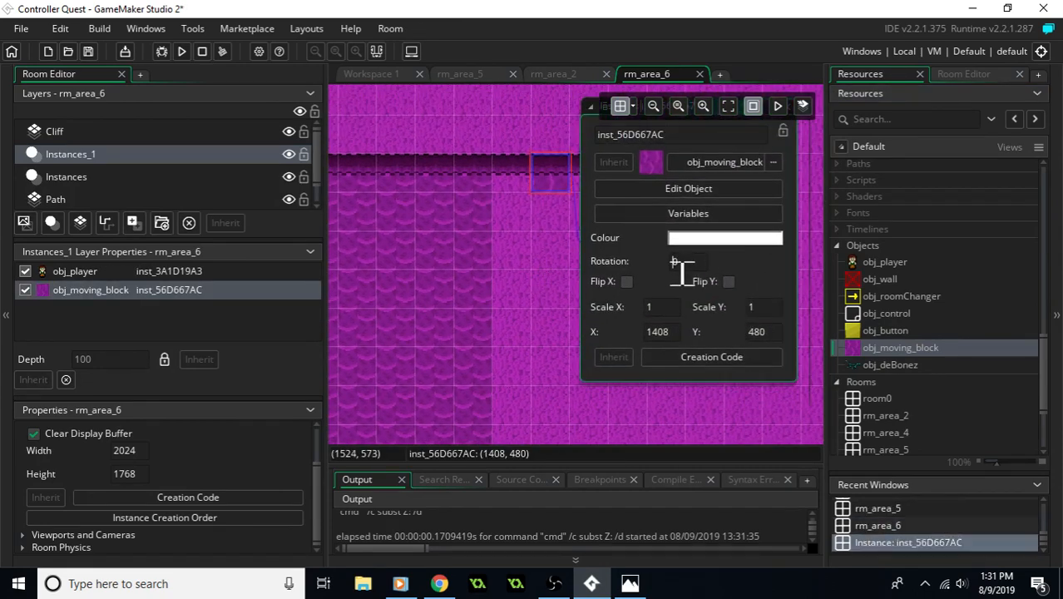
type("90")
left_click_drag(557, 138, 565, 186)
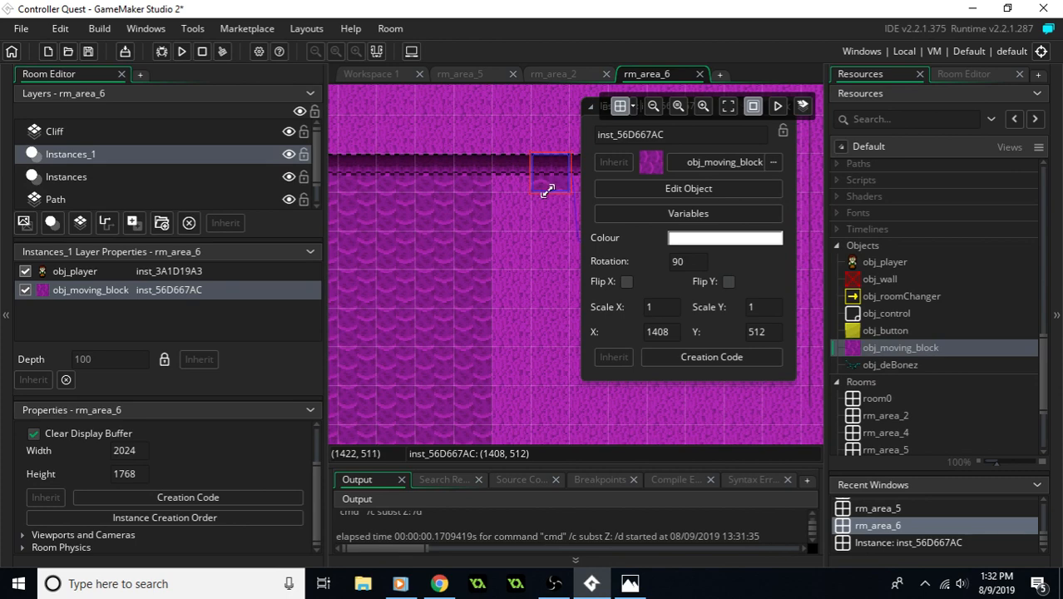
key("ctrl+v")
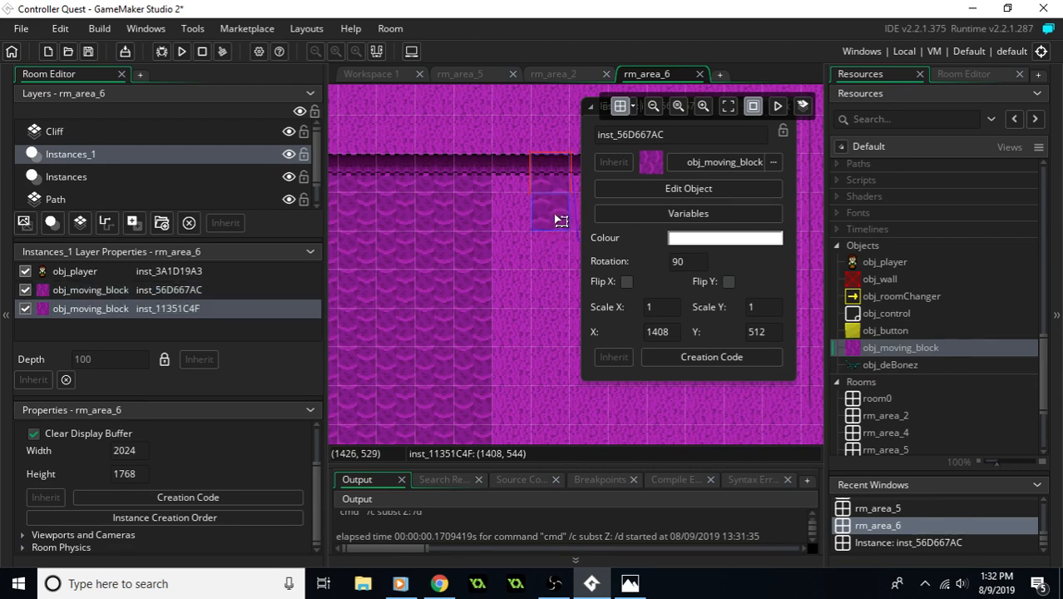
key("ctrl+z")
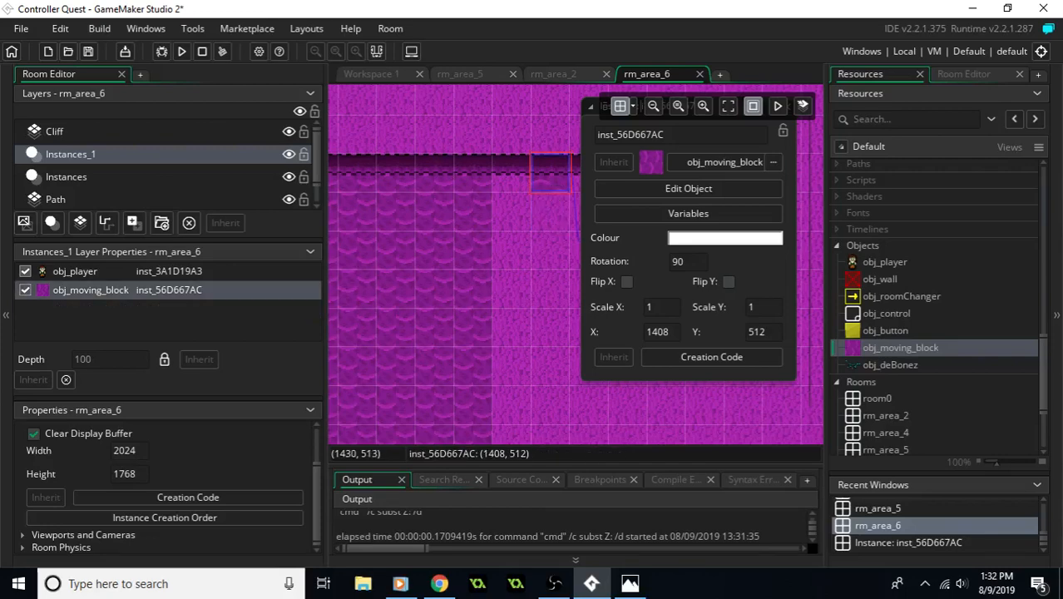
- Set the moving block's rotation to -90 and shift it to X 1440, Y 512
left_click(678, 263)
type("-")
left_click(555, 221)
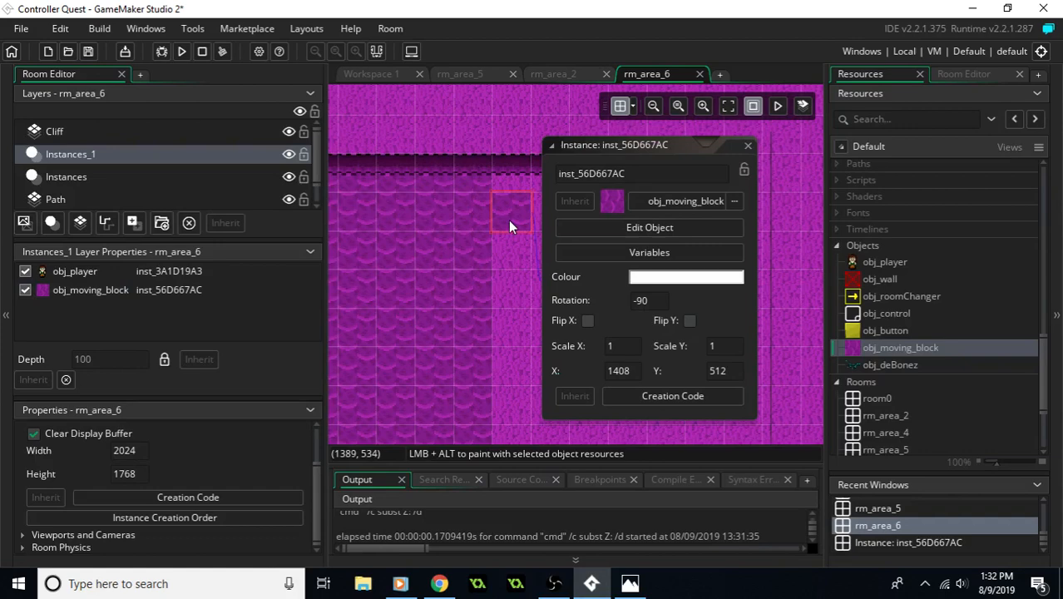
left_click_drag(510, 227, 554, 220)
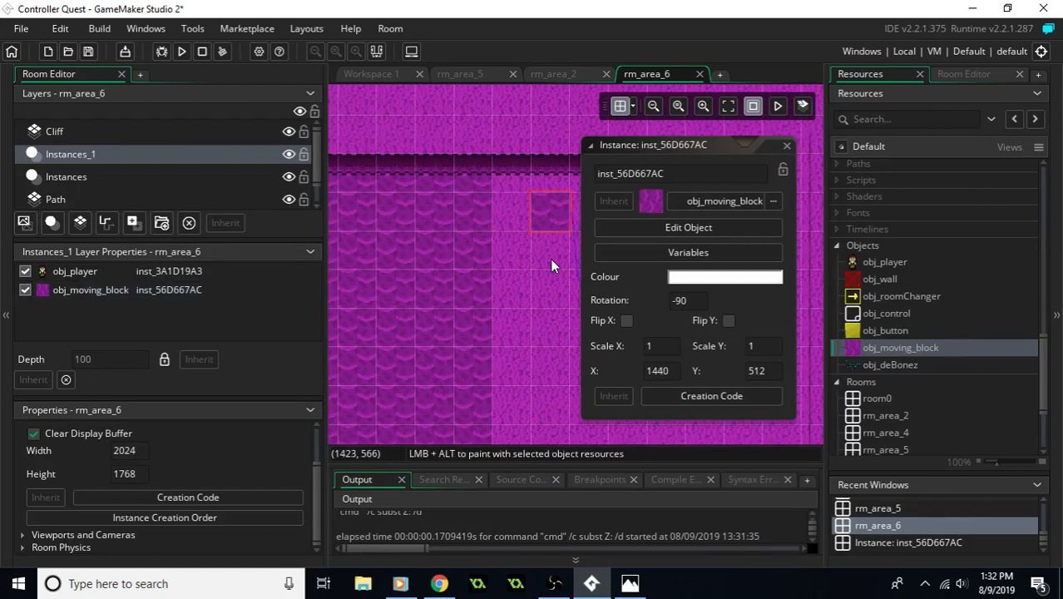
- Duplicate the moving block down X 1440 into a five-block column ending at Y 640, and add a stretched five-cell-tall block at X 1504, Y 512
left_click(558, 243, "alt")
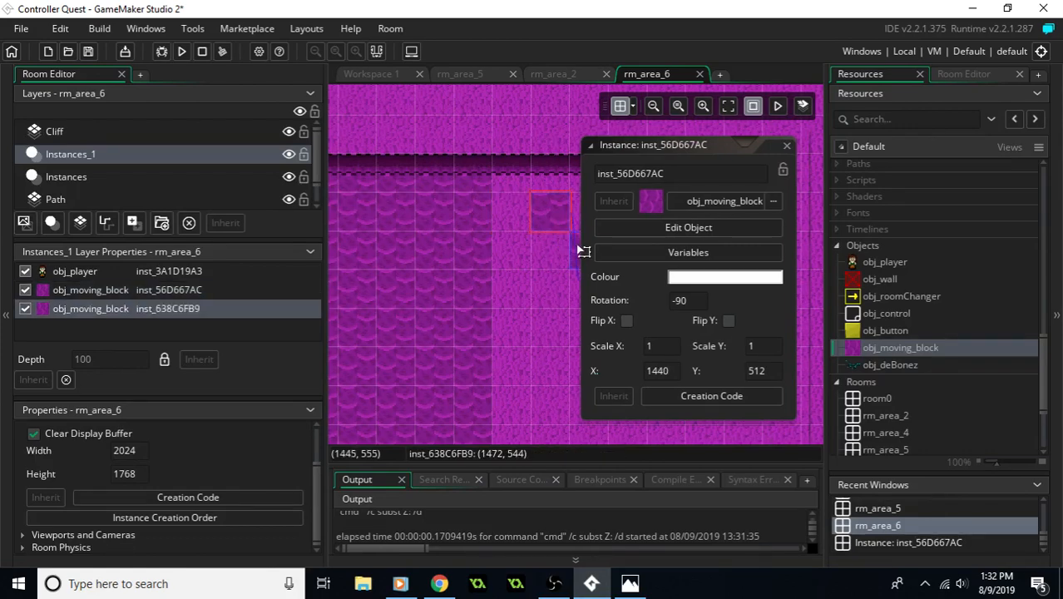
left_click(561, 264, "alt")
middle_click_drag(561, 266, 381, 258)
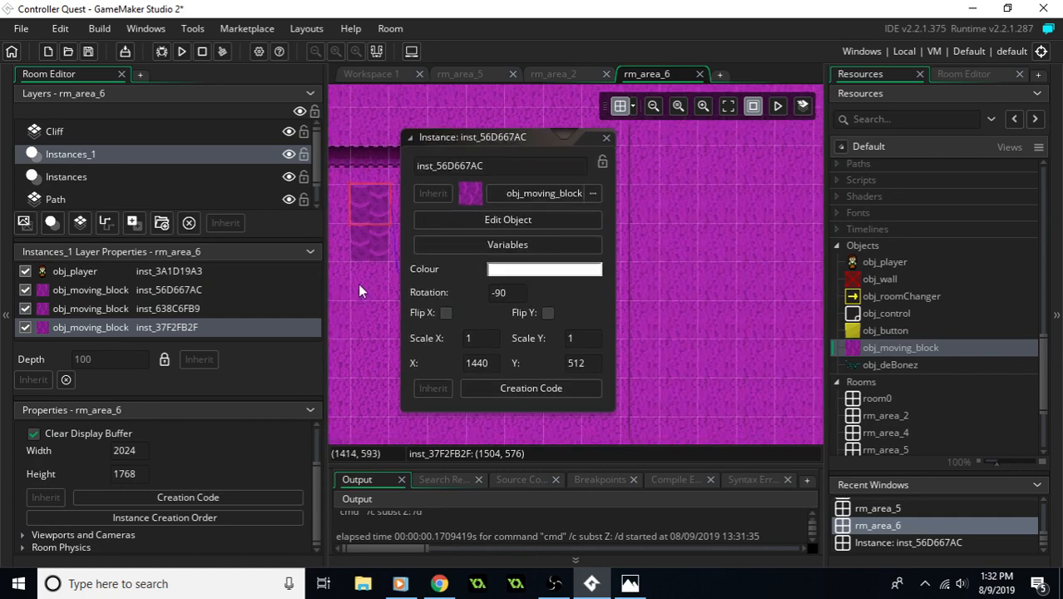
left_click_drag(483, 139, 640, 130)
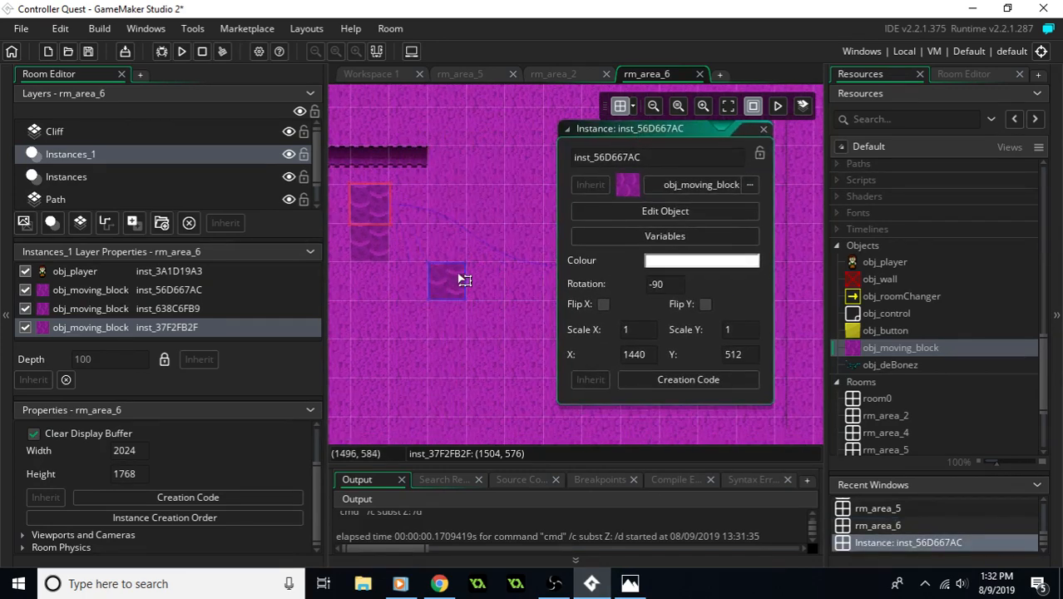
left_click_drag(447, 283, 356, 285)
left_click(503, 326, "alt")
left_click_drag(503, 326, 375, 325)
left_click(523, 358, "alt")
left_click_drag(434, 361, 378, 361)
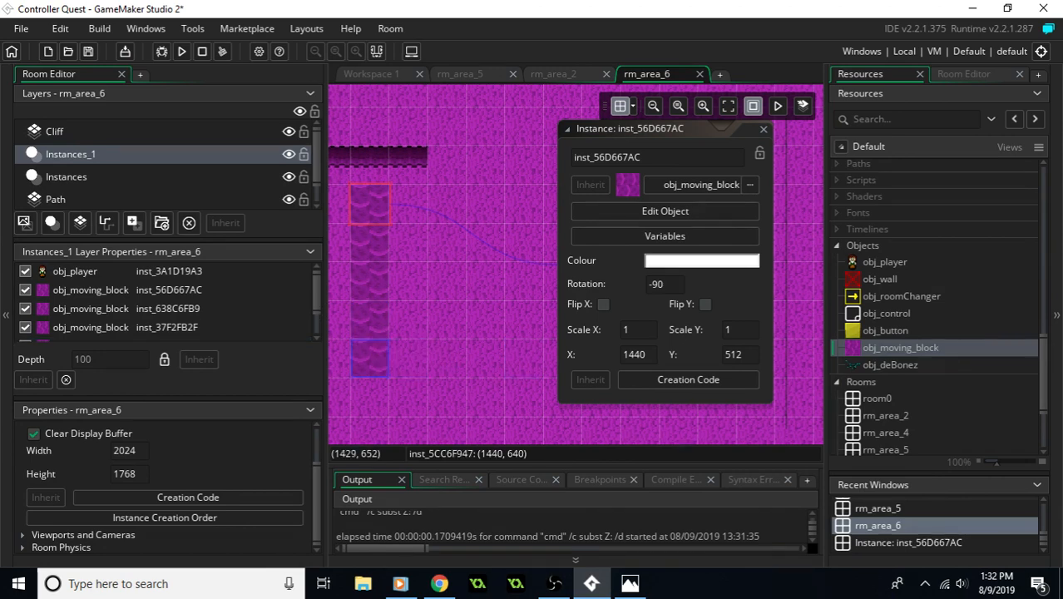
key("ctrl+v")
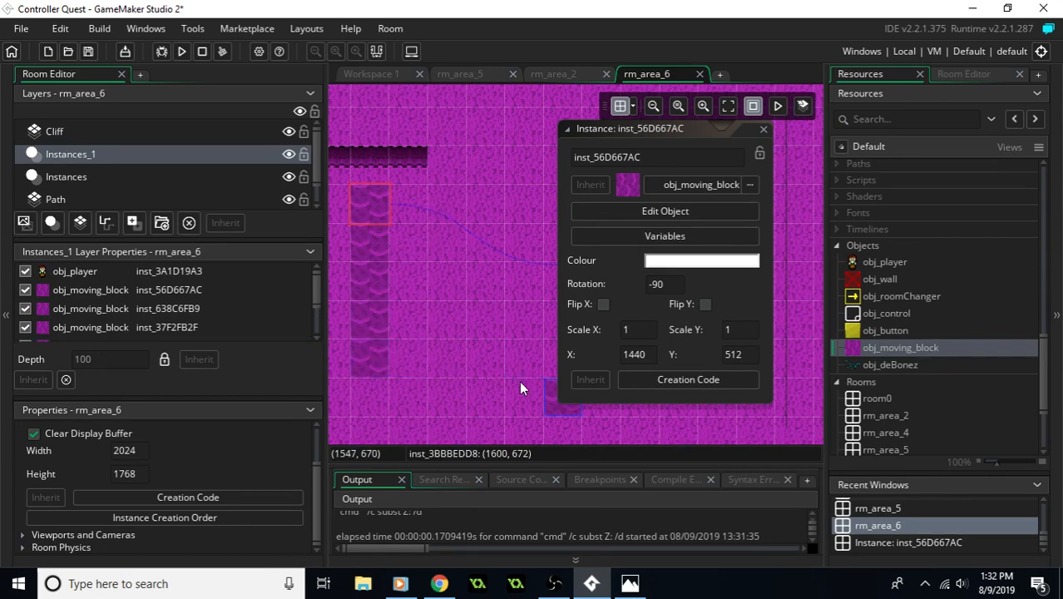
left_click_drag(549, 407, 453, 376)
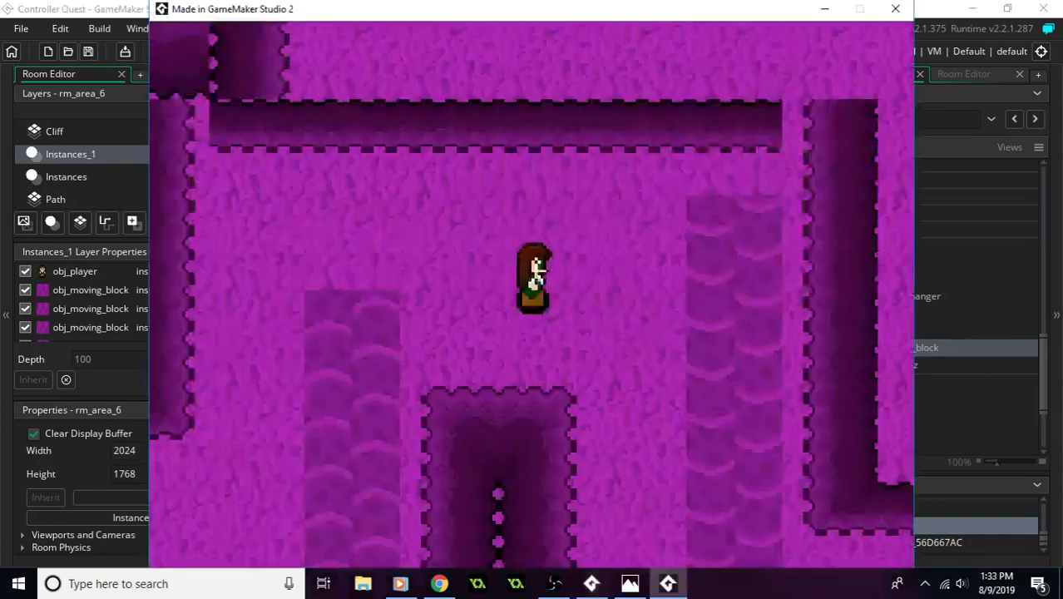
- Playtest rm_area_6 by walking the player east along the corridor and riding the wide moving-block field south to its lower edge
key("Right")
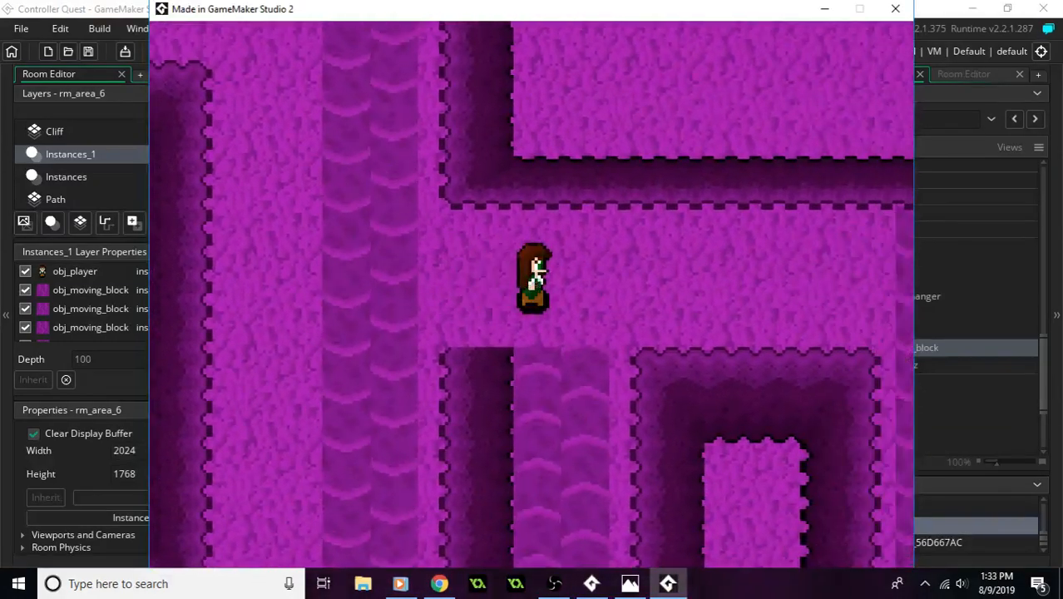
key("Right")
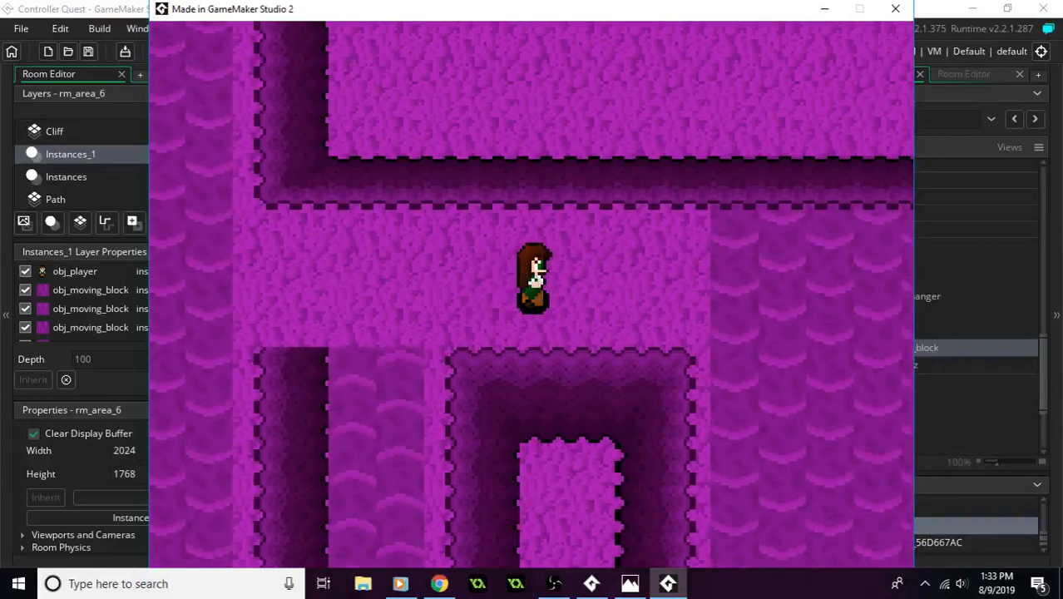
key("Right")
key("Down")
key("Right")
key("Down")
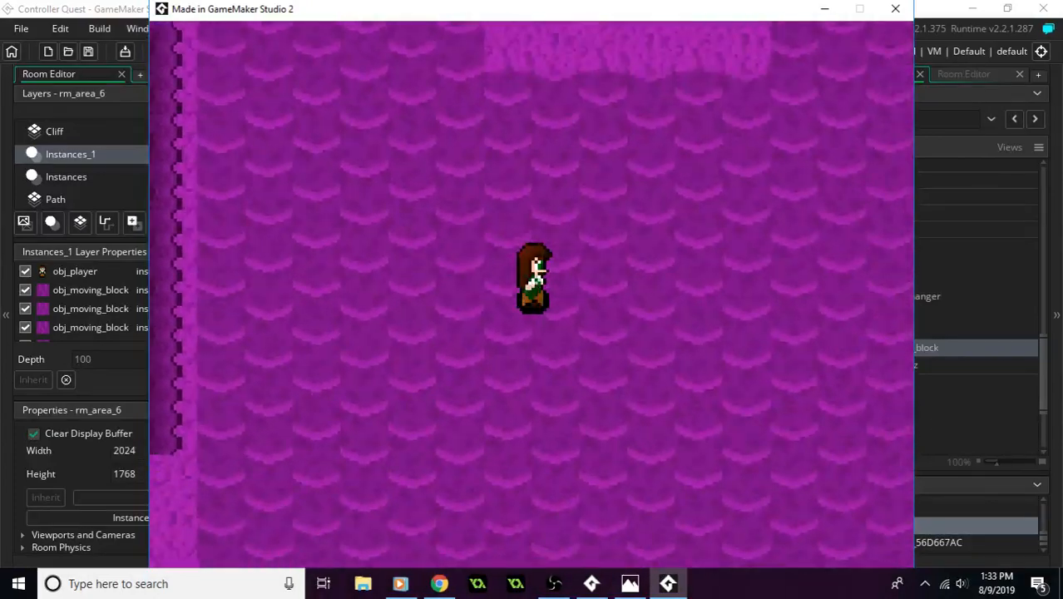
key("Down")
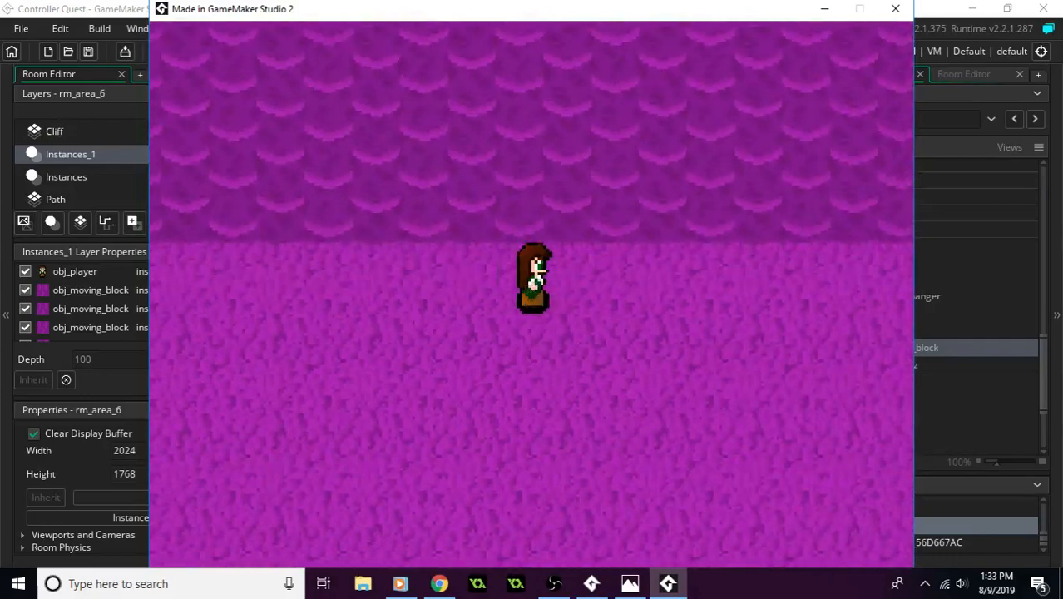
- Walk around the field's east side and alongside the tiled column and the stretched block to compare their look in-game
key("Right")
key("Up")
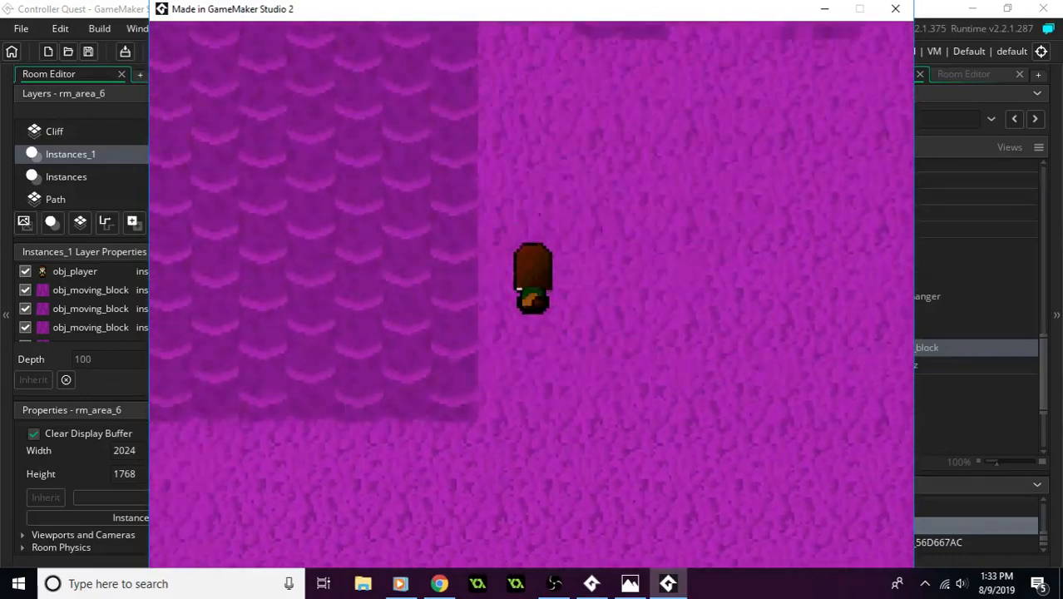
key("Up")
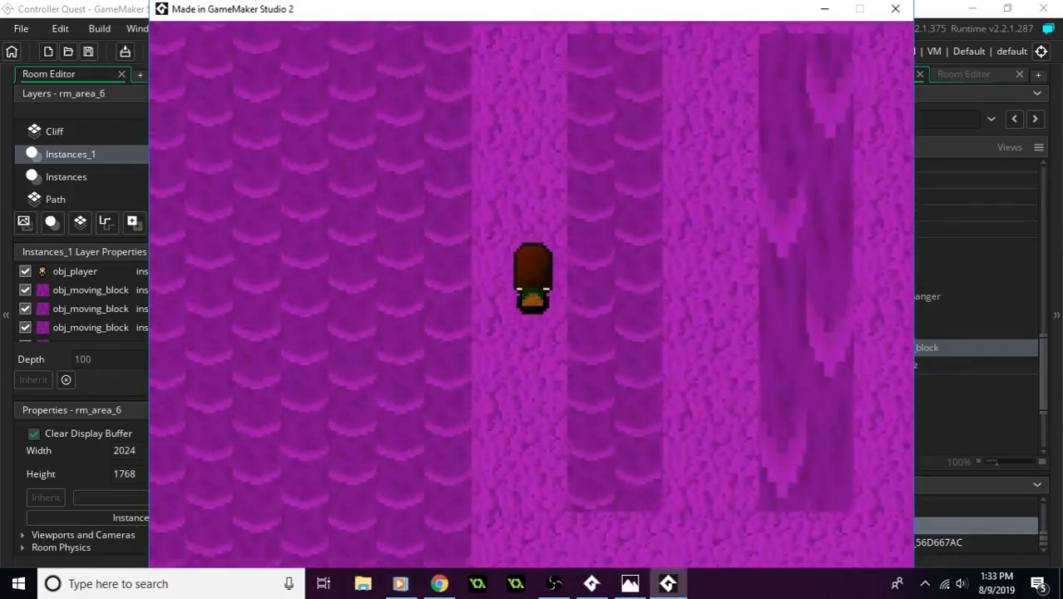
key("Down")
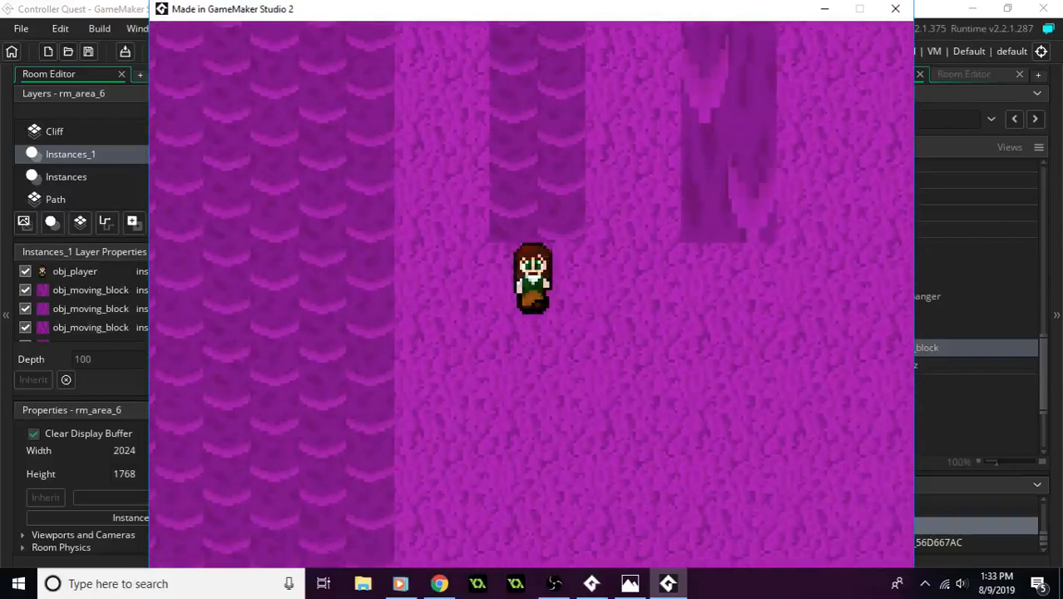
key("Right")
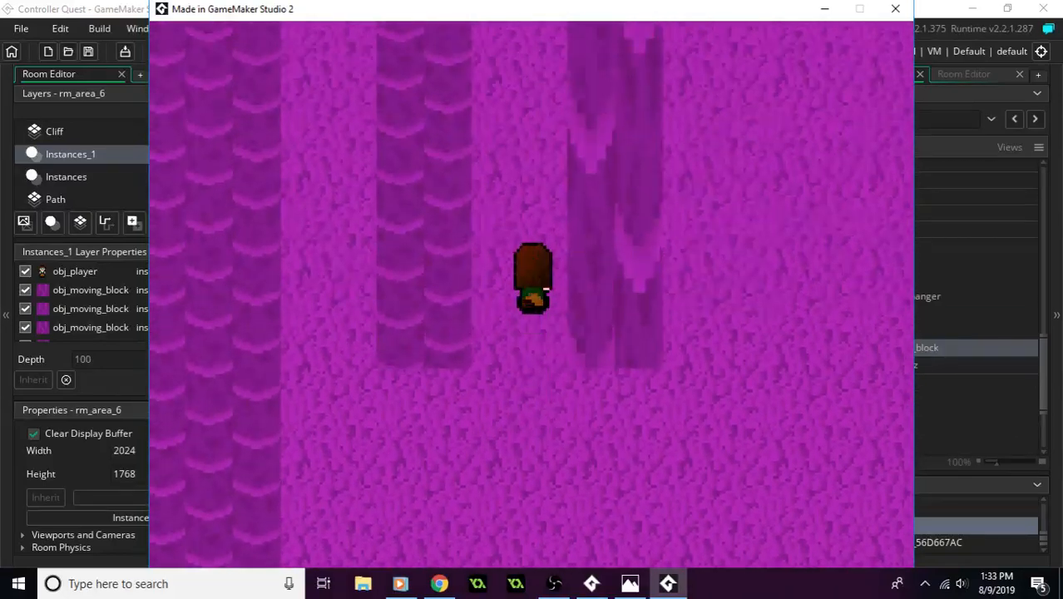
key("Up")
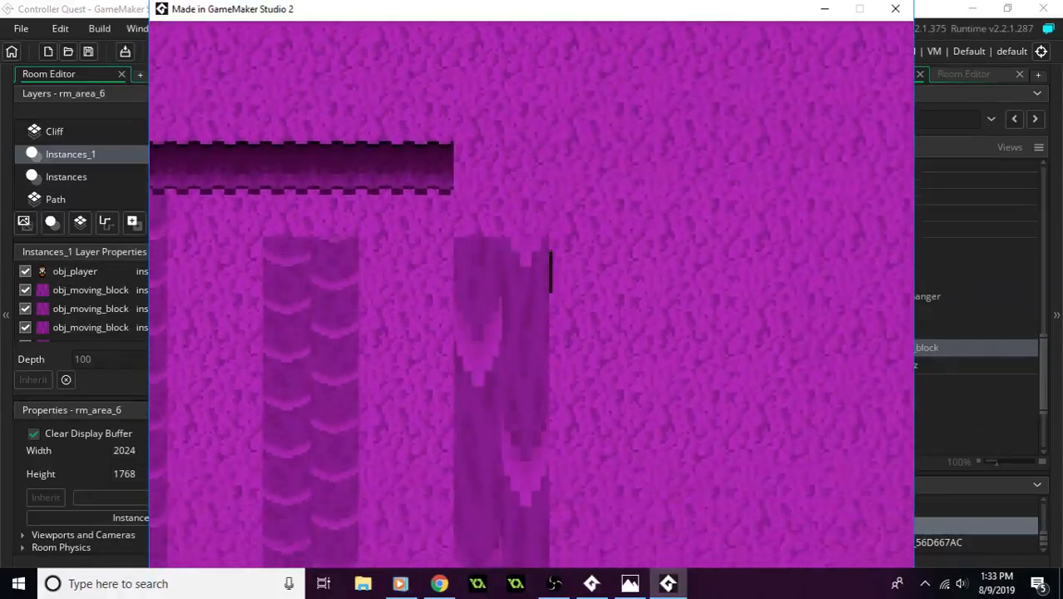
- Walk the player back west below the moving-block field and north through the channel to the upper corridor
key("Down")
key("Left")
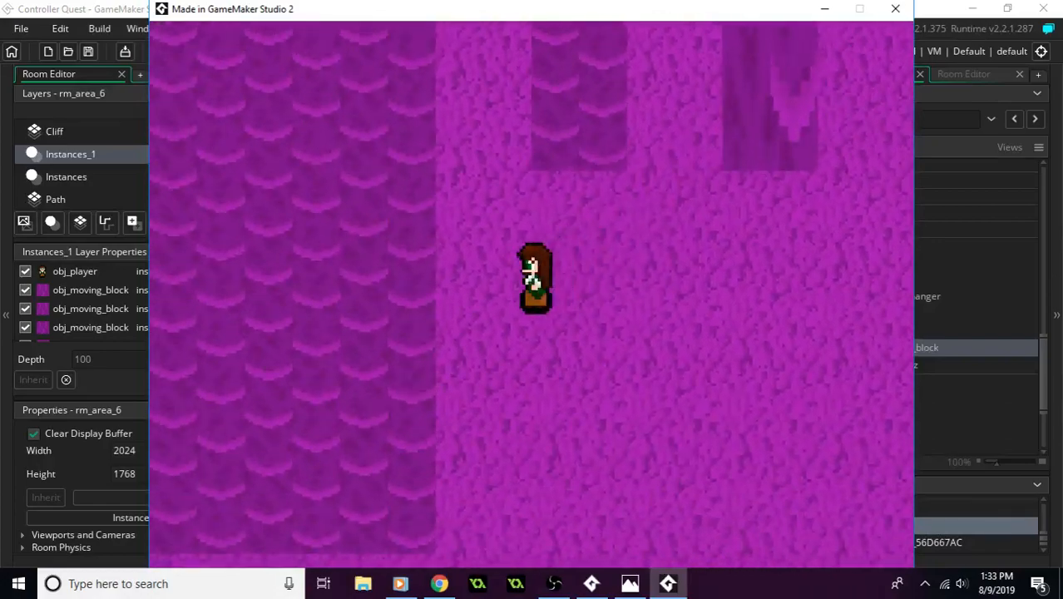
key("Up")
key("Left")
key("Down")
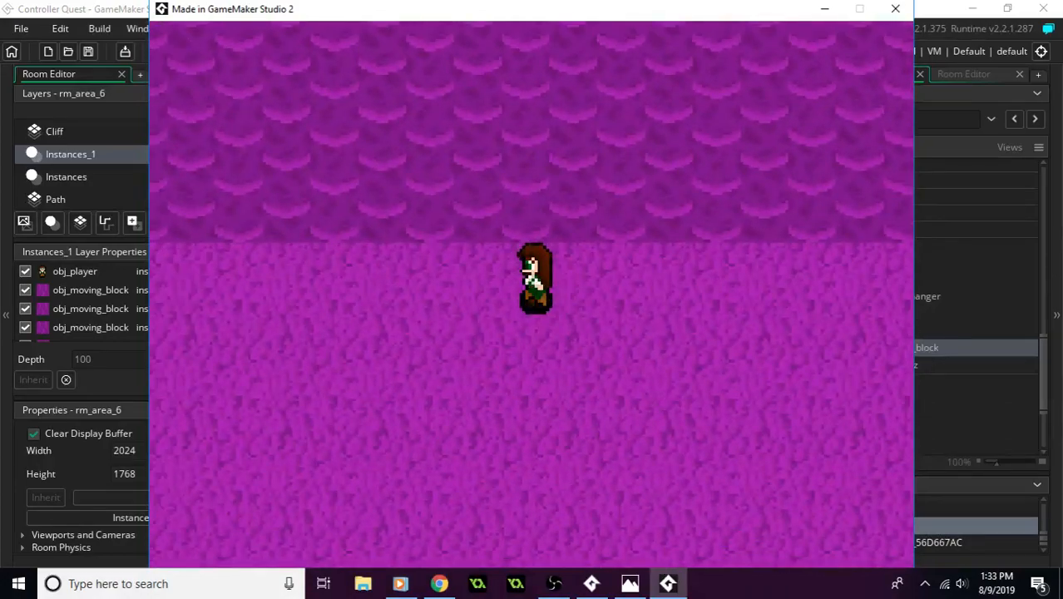
key("Left")
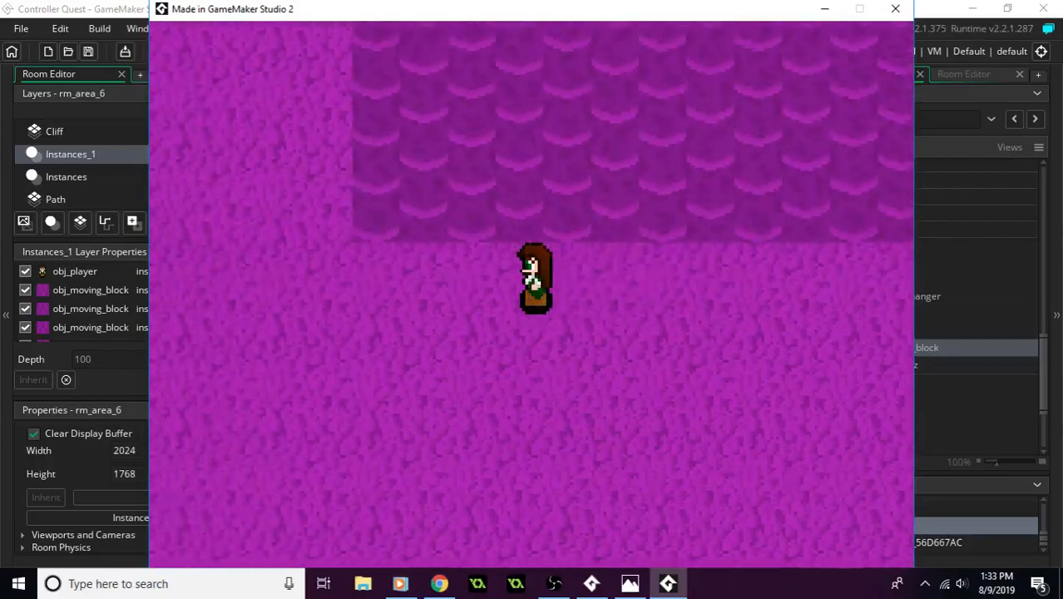
key("Up")
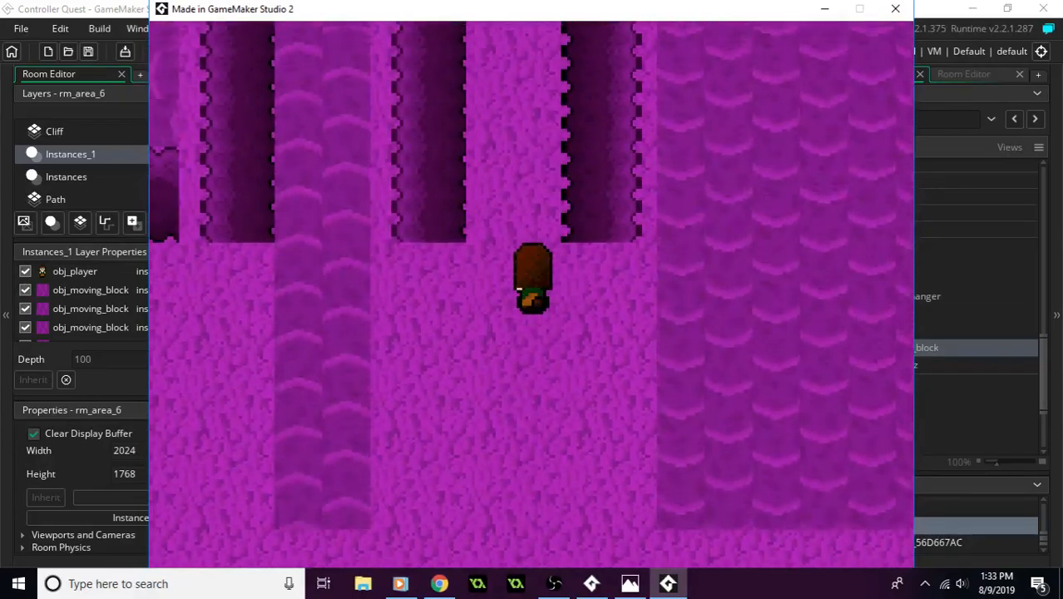
key("Left")
key("Up")
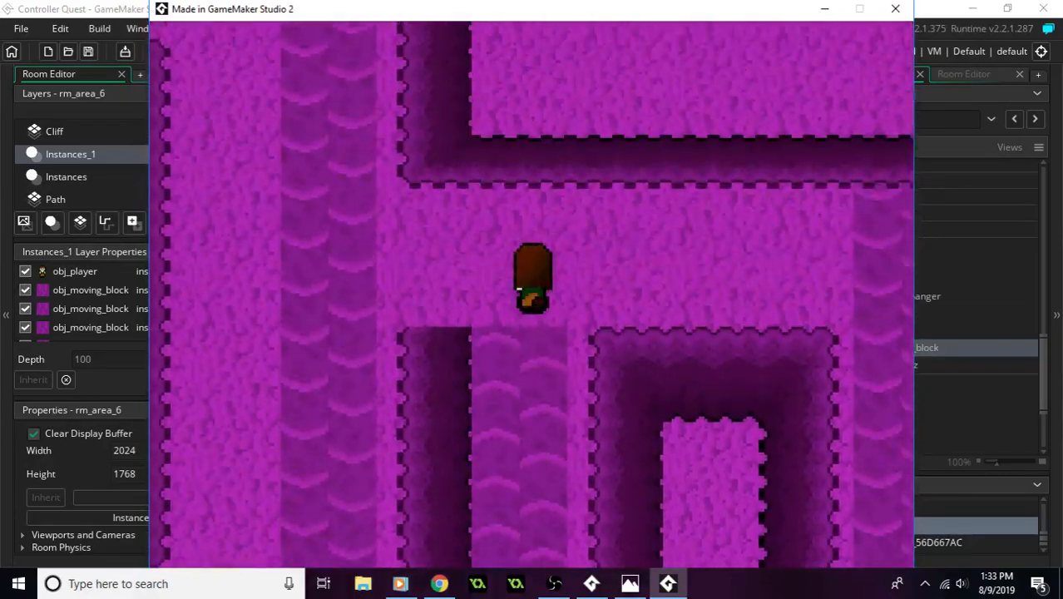
- Ride the player east and south across the wide moving-block field once more, and close the game
key("Right")
key("Down")
key("Right")
key("Down")
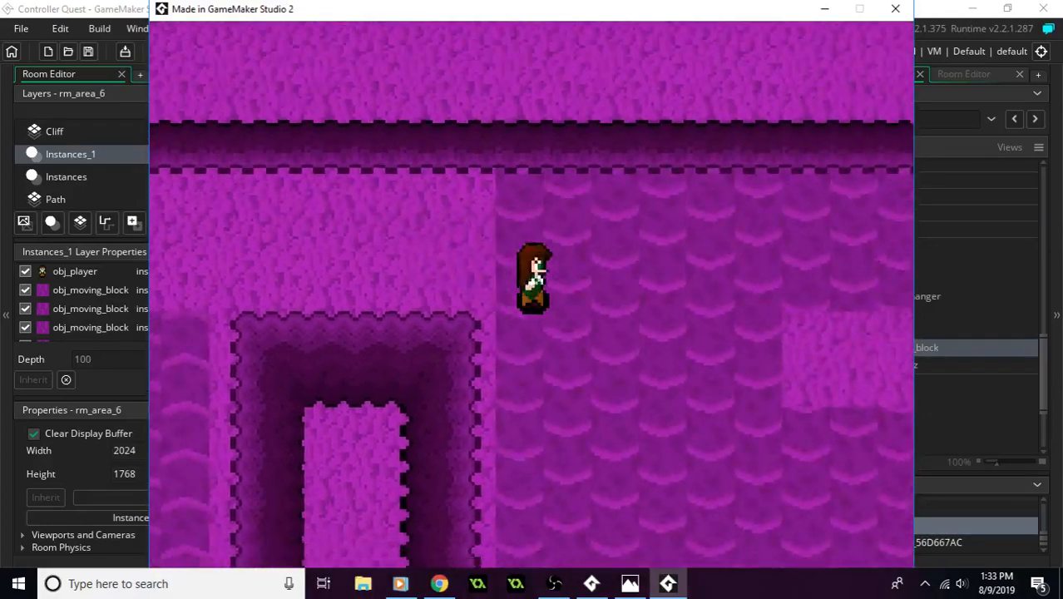
key("Down")
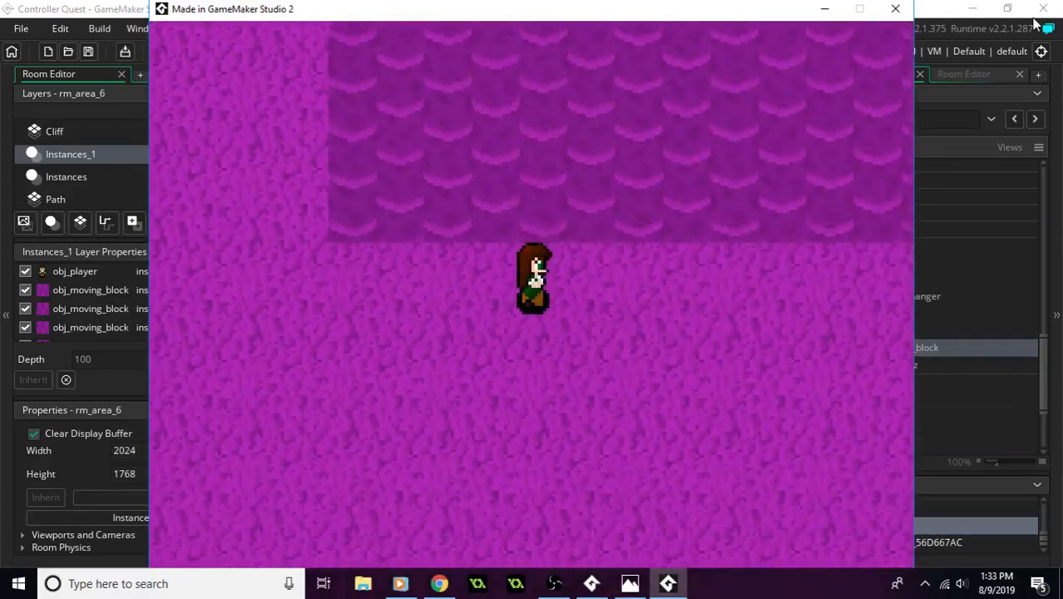
left_click(903, 12)
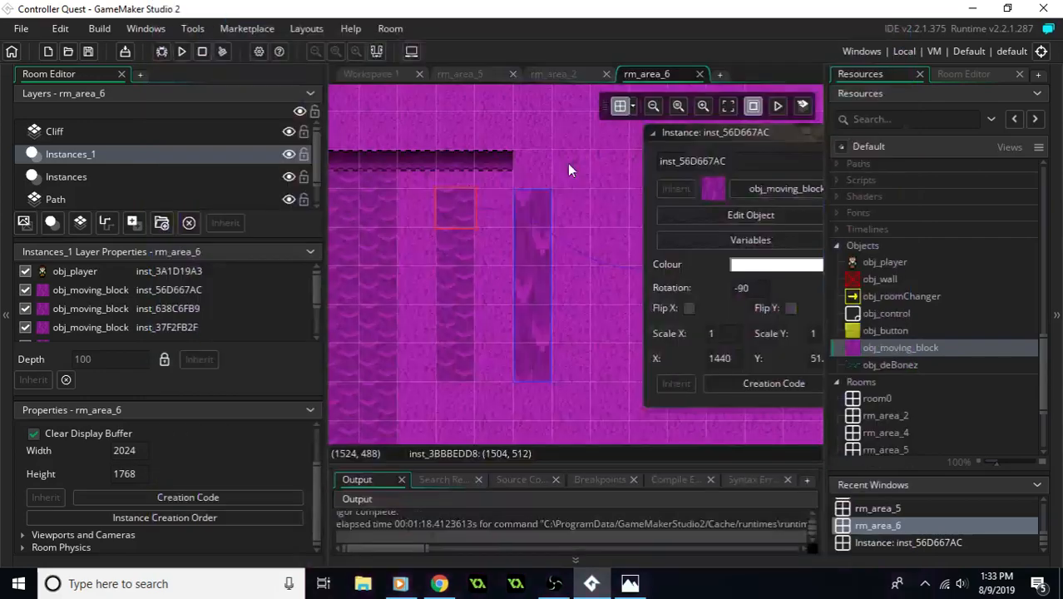
- Compare the tiled moving-block field with the single stretched block in rm_area_6
middle_click_drag(470, 175, 774, 165)
middle_click_drag(376, 234, 695, 201)
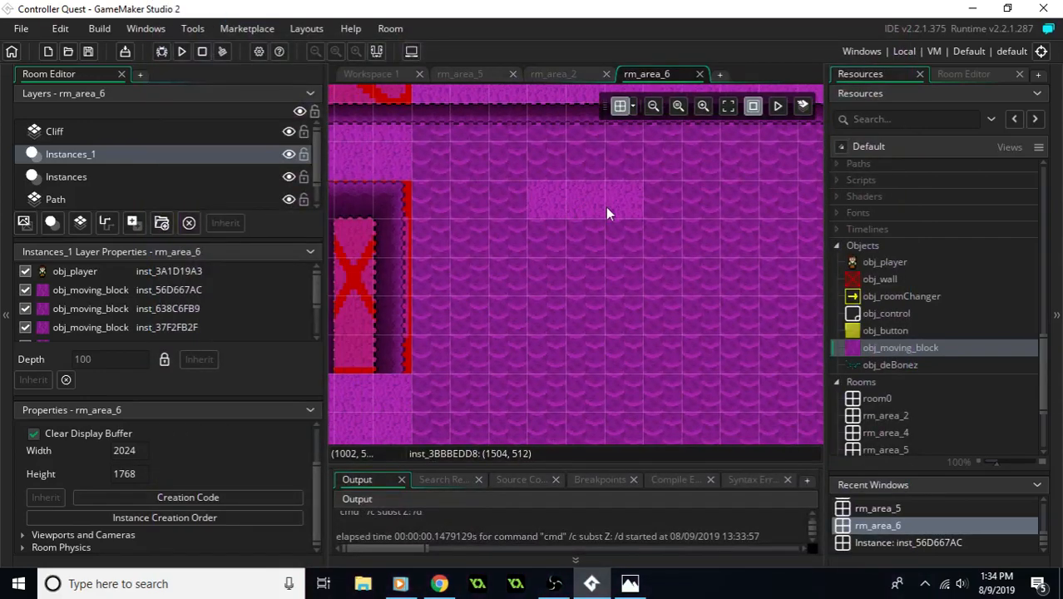
middle_click_drag(762, 202, 526, 238)
middle_click_drag(735, 214, 514, 238)
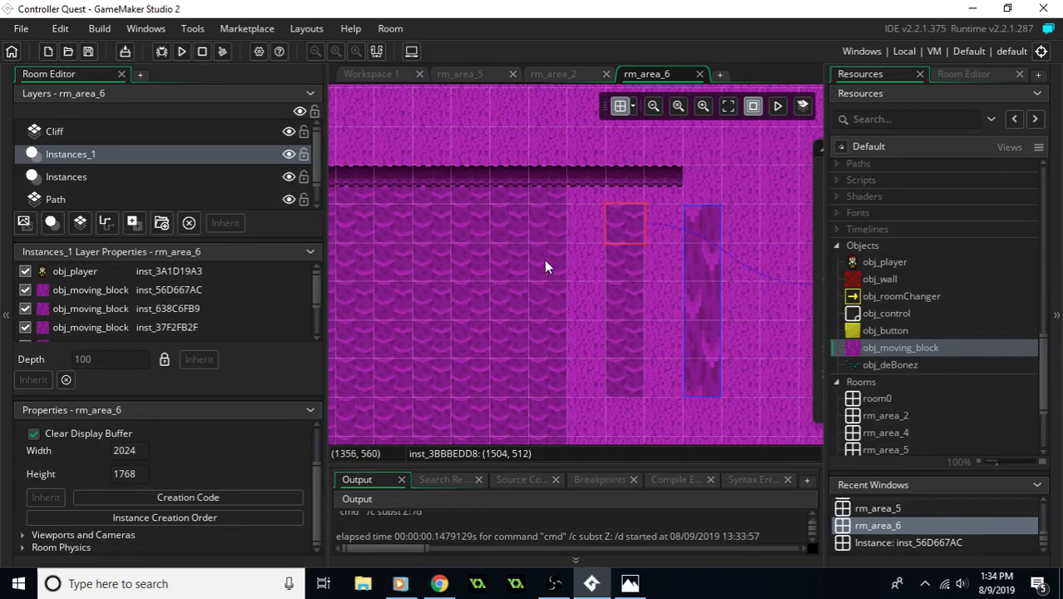
double_click(707, 285)
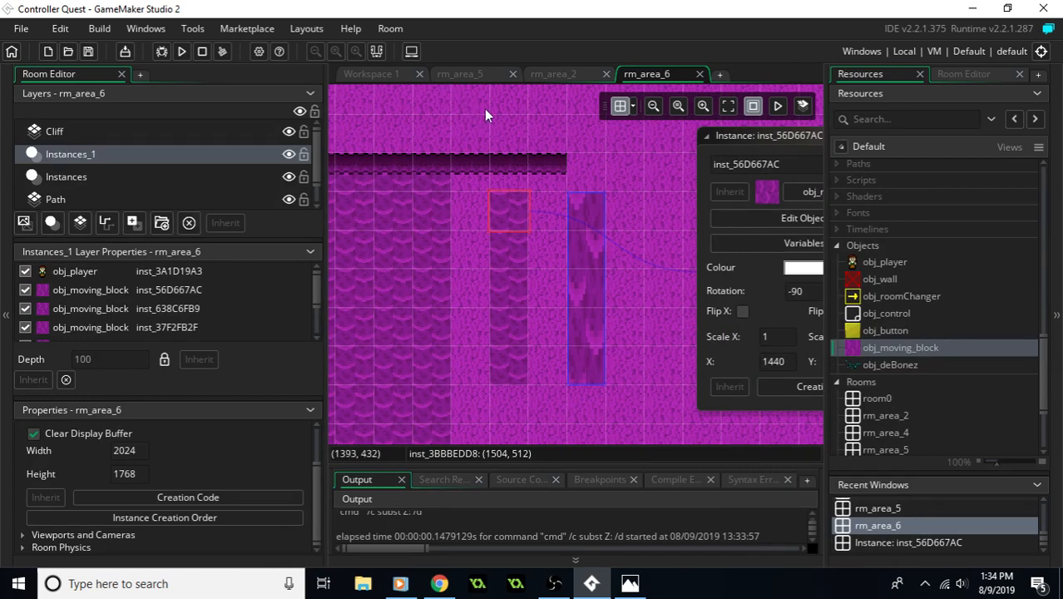
- In rm_area_2's Instances layer, shrink the large stretched moving block to a single cell at X 672, Y 448
left_click(441, 75)
left_click(548, 75)
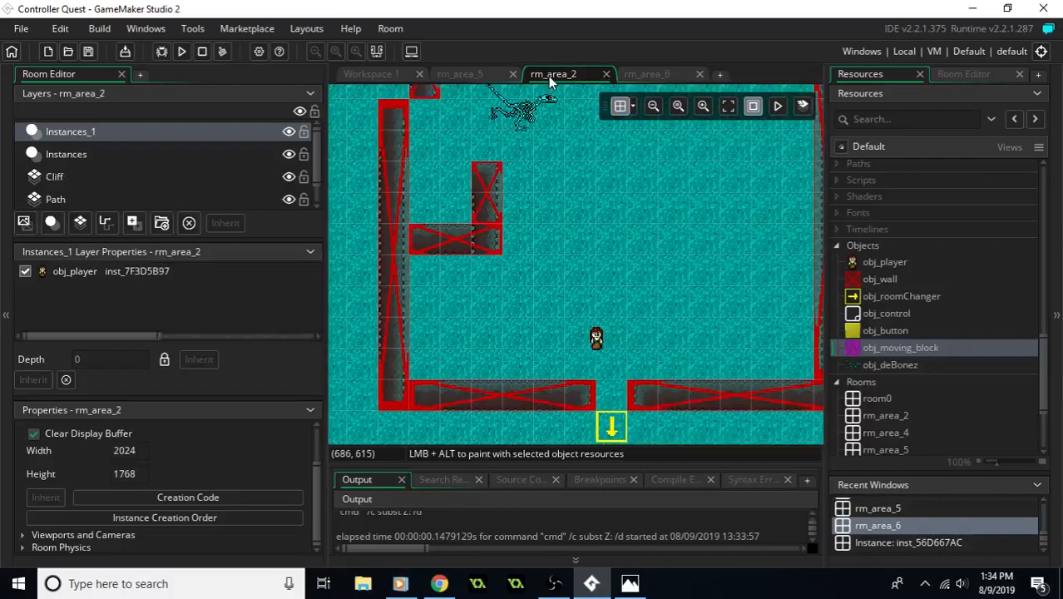
middle_click_drag(559, 215, 742, 290)
middle_click_drag(421, 88, 539, 204)
middle_click_drag(628, 151, 623, 267)
scroll(627, 265, "down", 3)
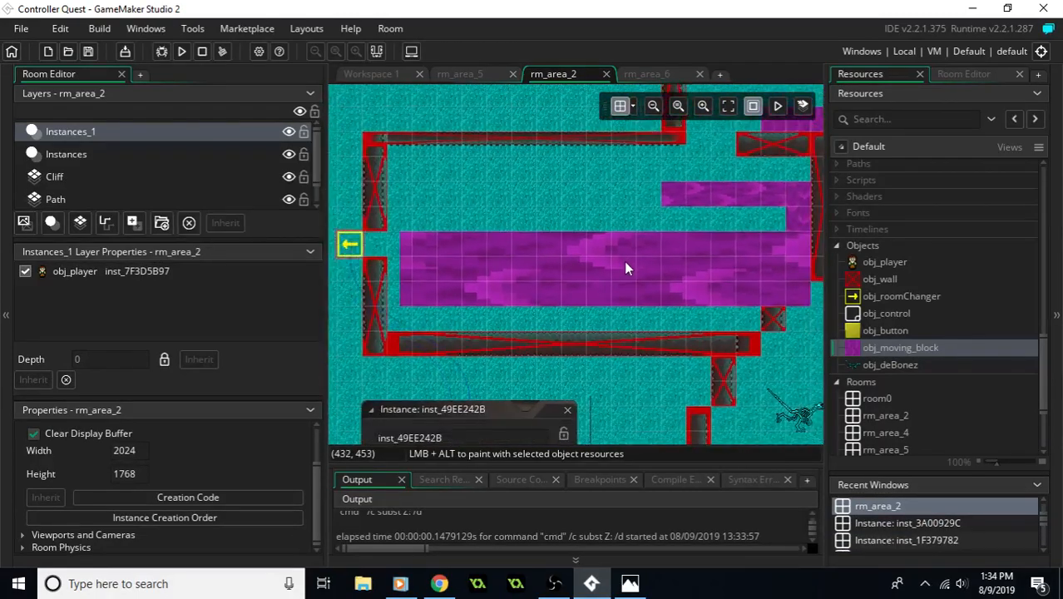
scroll(595, 264, "up", 2)
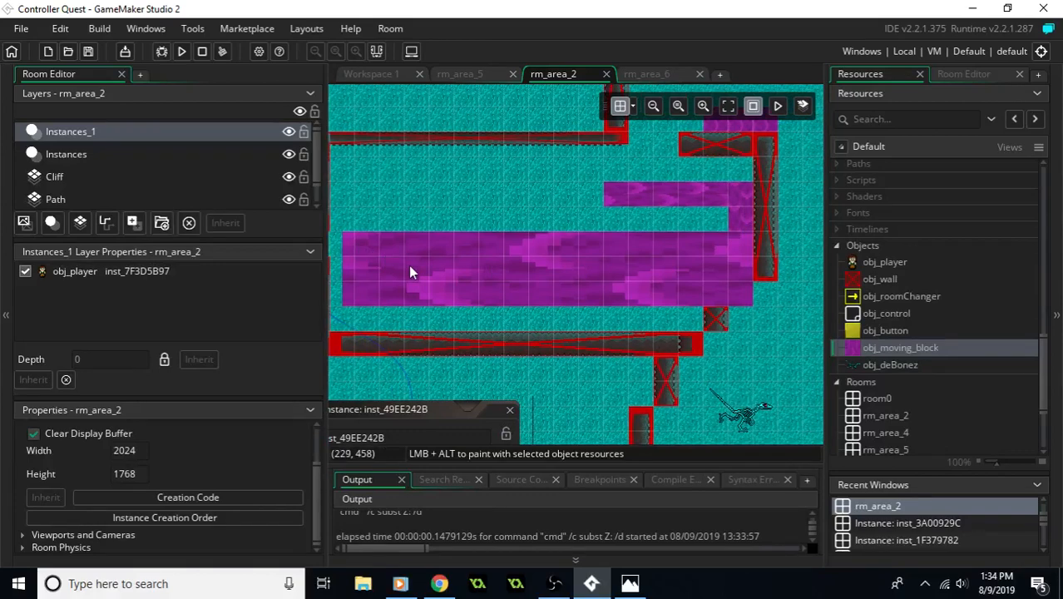
middle_click_drag(425, 273, 497, 289)
left_click(206, 160)
left_click(475, 261)
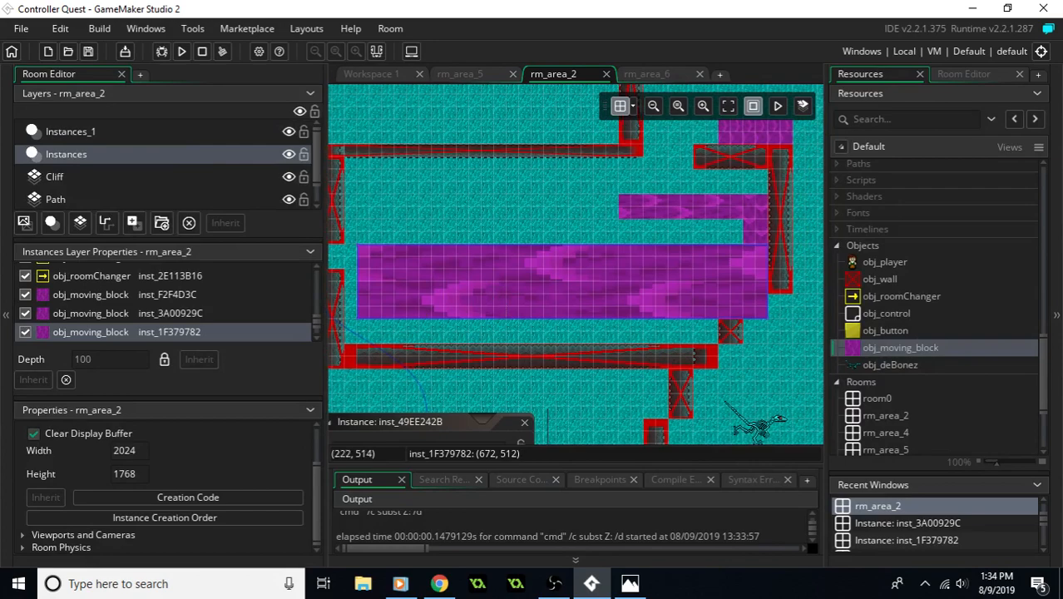
left_click_drag(361, 318, 739, 276)
middle_click_drag(752, 287, 689, 304)
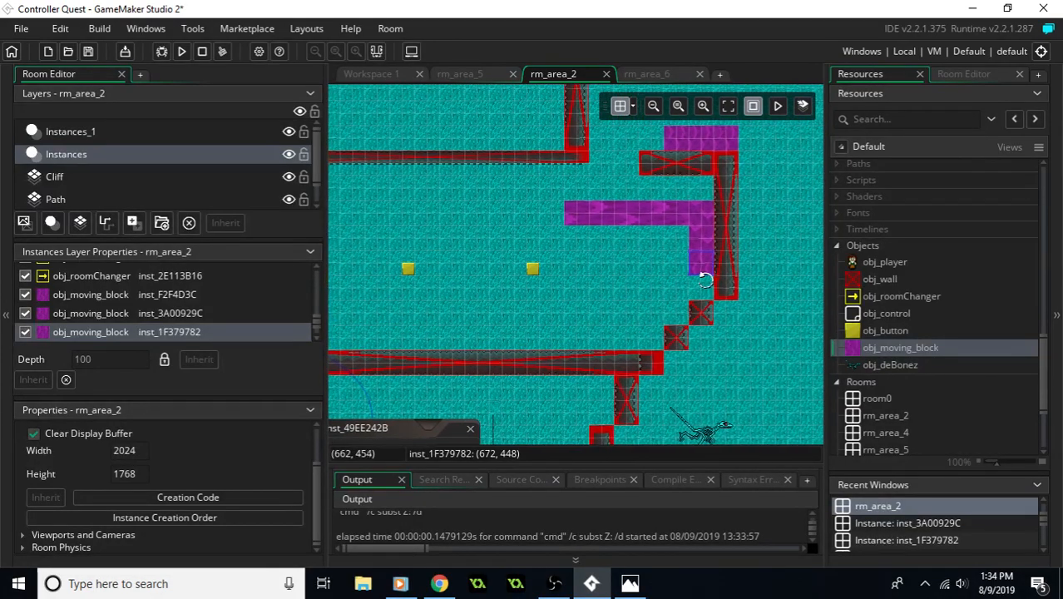
- Duplicate the single-cell moving block beside the eastern wall, tiling two columns down to a copy at X 640, Y 512
scroll(699, 279, "up", 2, "ctrl")
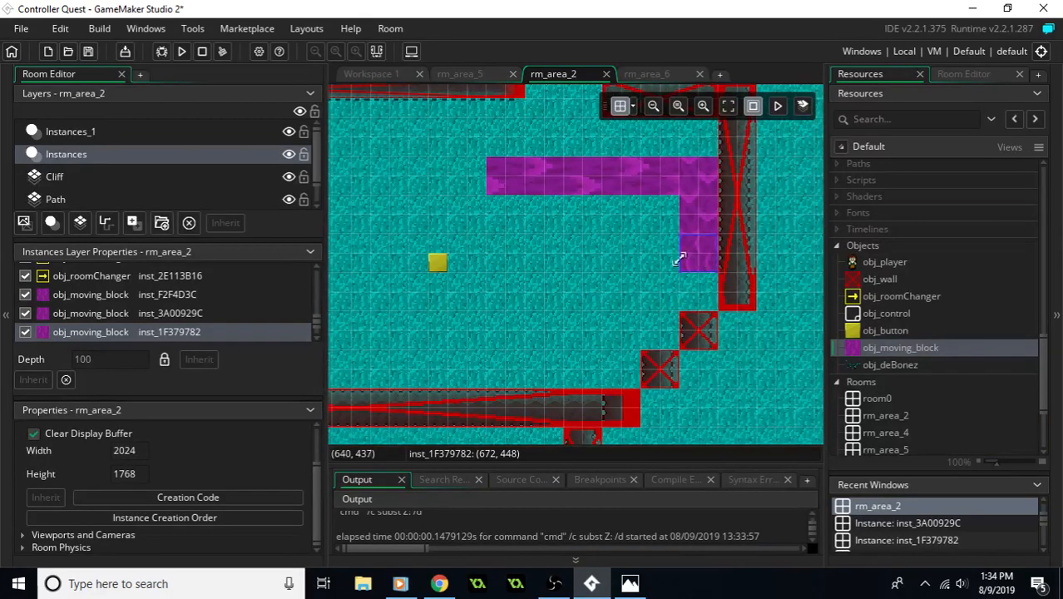
left_click(696, 268, "alt")
left_click(659, 254, "alt")
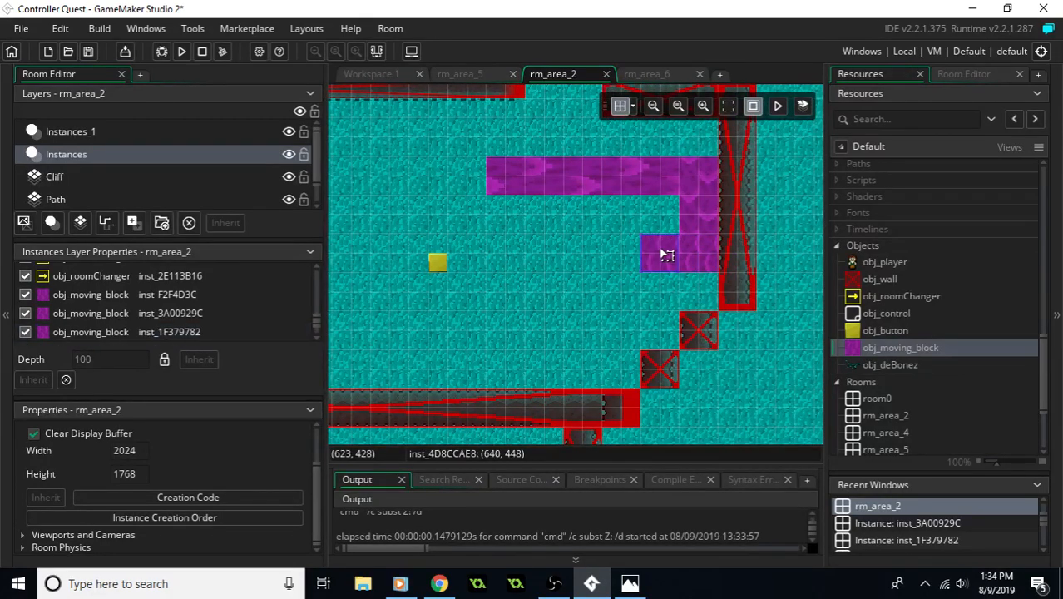
left_click(733, 291, "alt")
left_click(688, 292, "alt")
left_click(710, 325, "alt")
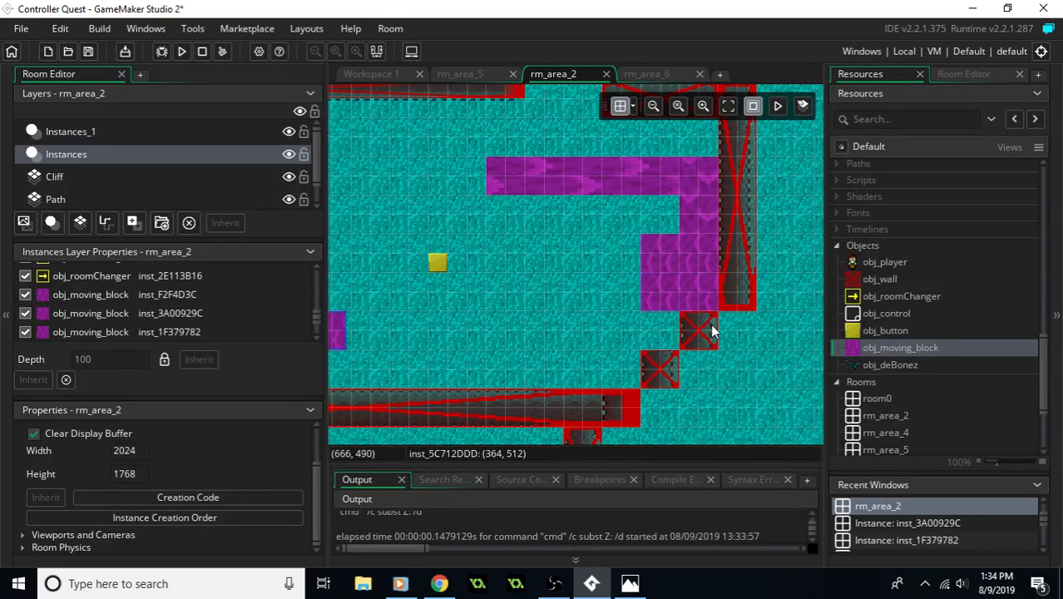
left_click_drag(346, 333, 668, 326, "alt")
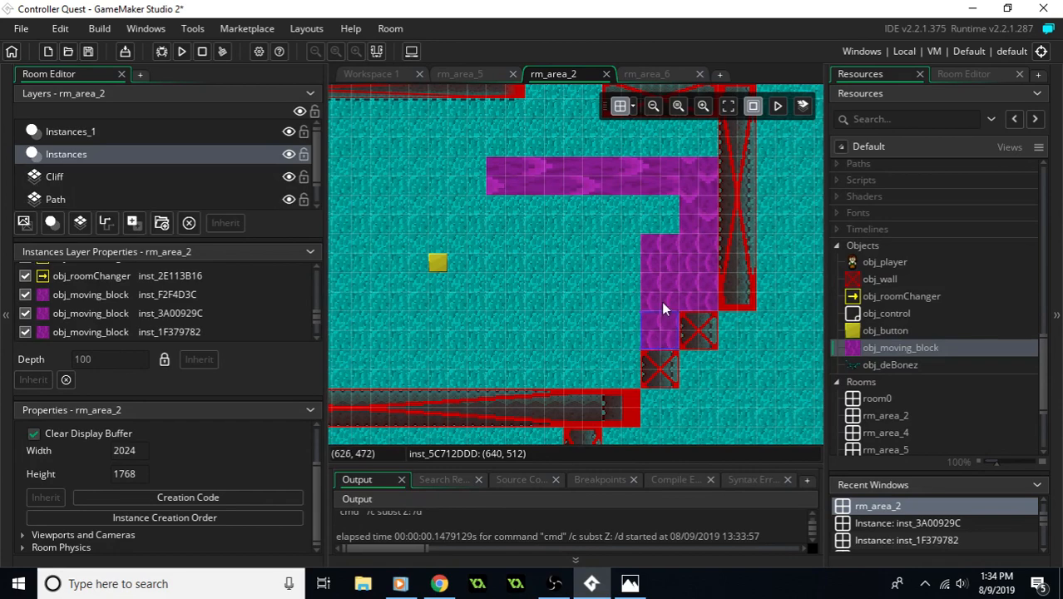
- Duplicate the three-cell column of moving blocks westward up to X 544, Y 416
left_click(661, 295, "shift")
left_click(669, 251, "shift")
left_click_drag(674, 268, 579, 265)
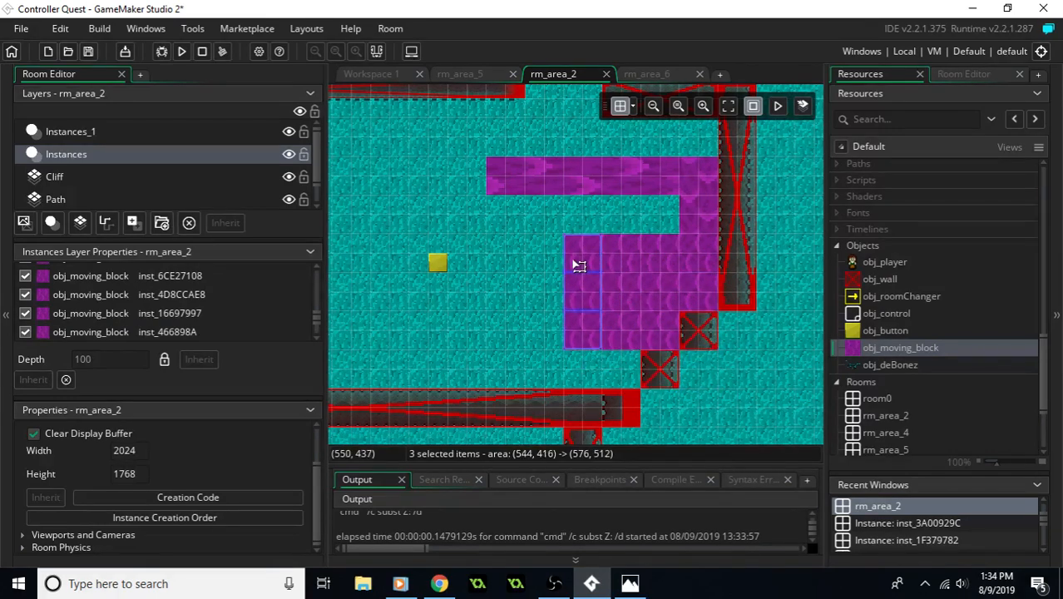
- Select the nine moving blocks of the tiled 3×3 square and duplicate the square westward along the water path
left_click(618, 333, "ctrl")
left_click(657, 305, "ctrl")
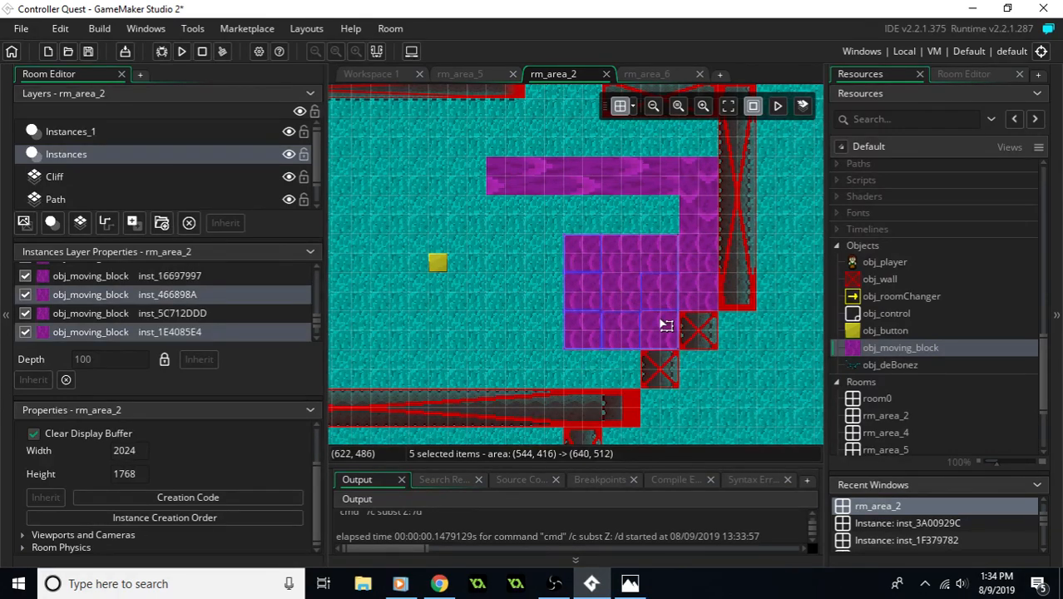
left_click(657, 337, "ctrl")
left_click(666, 273, "ctrl")
left_click(636, 262, "ctrl")
left_click(636, 267, "ctrl")
left_click_drag(636, 276, 504, 273)
middle_click_drag(505, 273, 645, 296)
- Paste the 3×3 square further west at X 256, Y 416, and continue the tiling to X 128 at the western wall
key("ctrl+v")
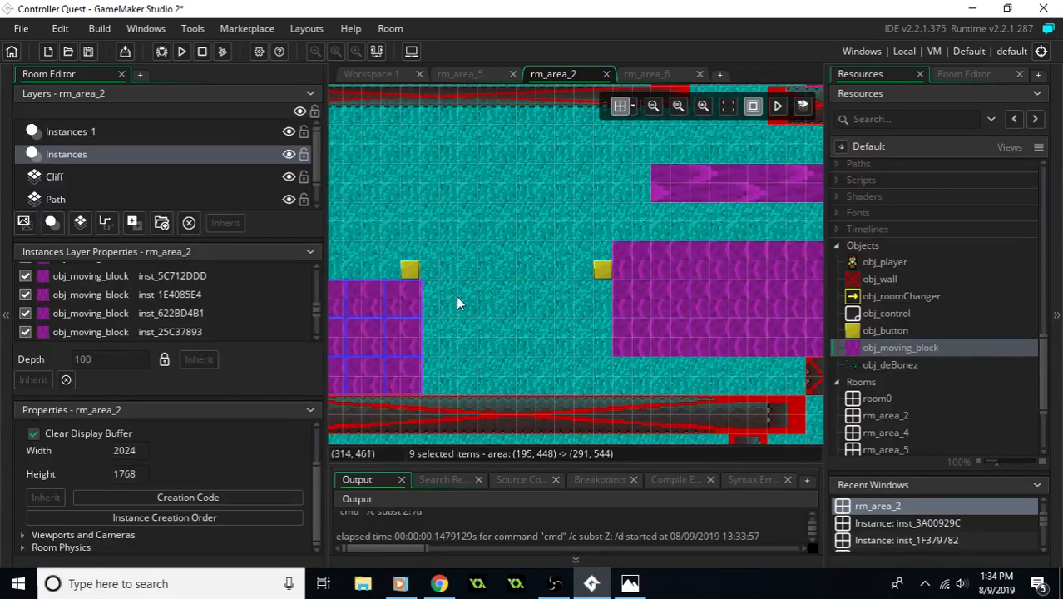
left_click_drag(404, 301, 482, 275)
middle_click_drag(401, 290, 625, 315)
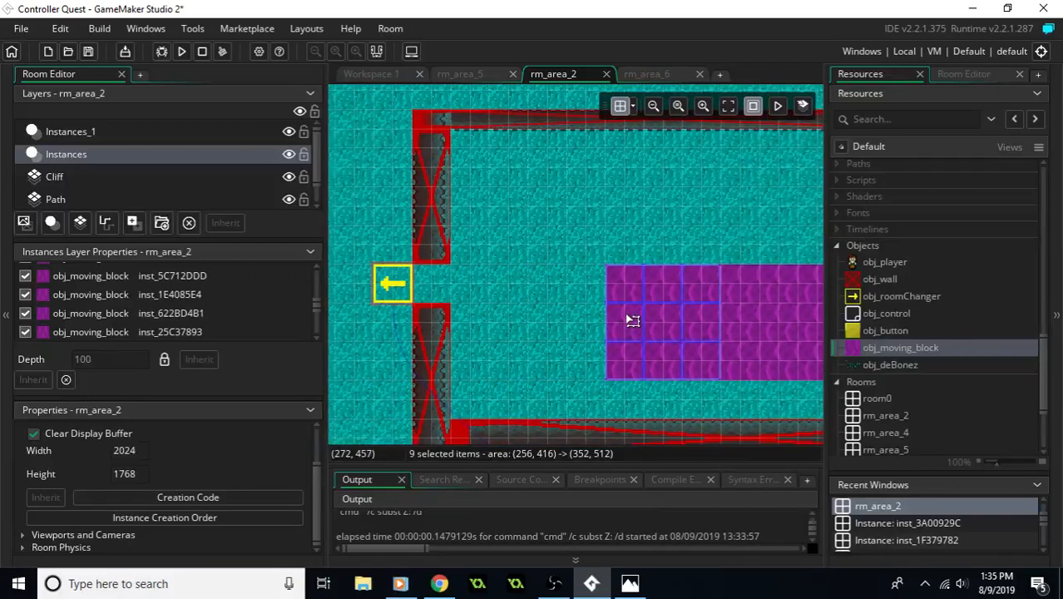
key("ctrl+v")
left_click_drag(601, 365, 468, 297)
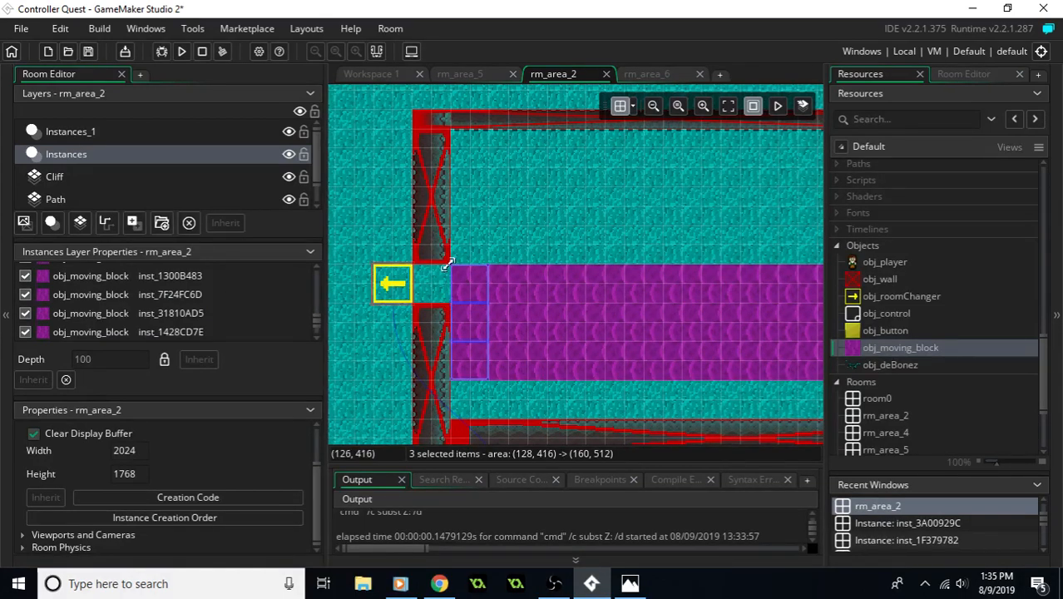
- Narrow the westernmost column of three moving blocks so it starts at X 144, keeping its top at Y 416
left_click_drag(447, 263, 456, 249)
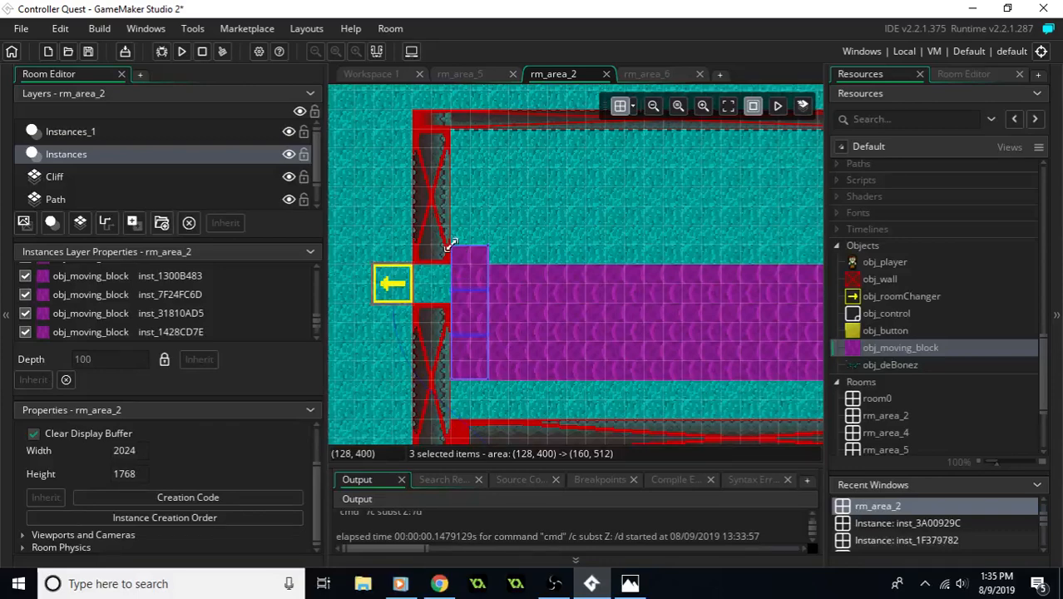
left_click_drag(463, 254, 462, 264)
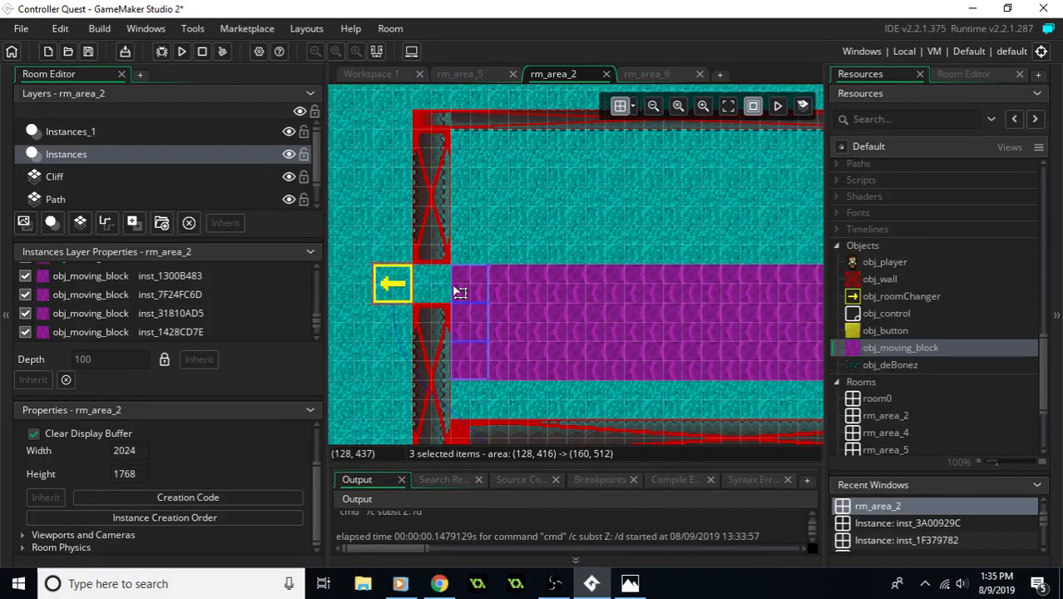
left_click_drag(463, 375, 475, 377)
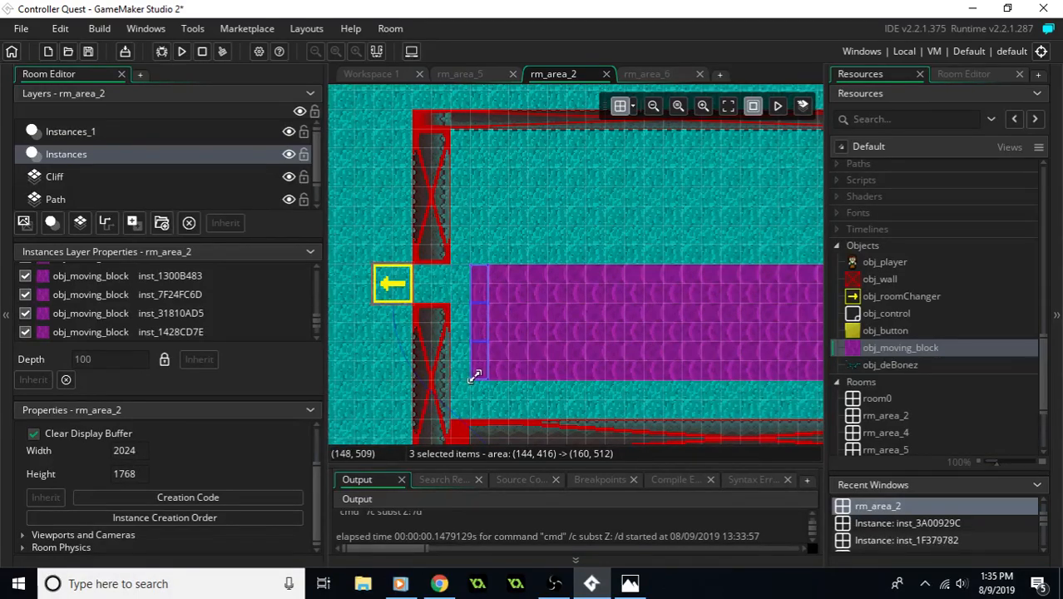
left_click(500, 263)
- Delete both obj_button instances from rm_area_2's Instances layer and save the project
scroll(204, 310, "up", 5)
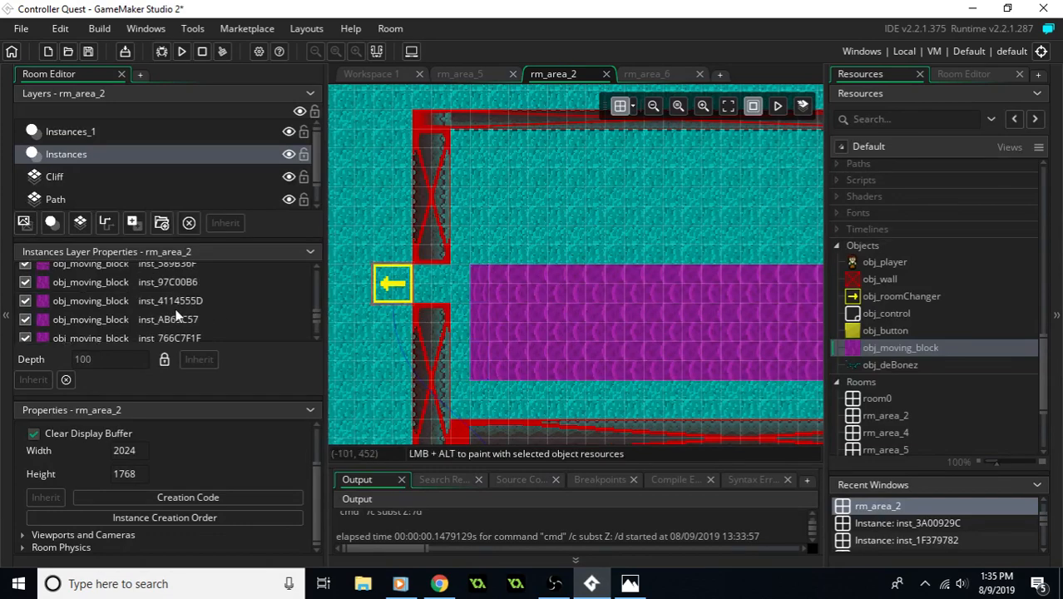
left_click_drag(316, 306, 317, 275)
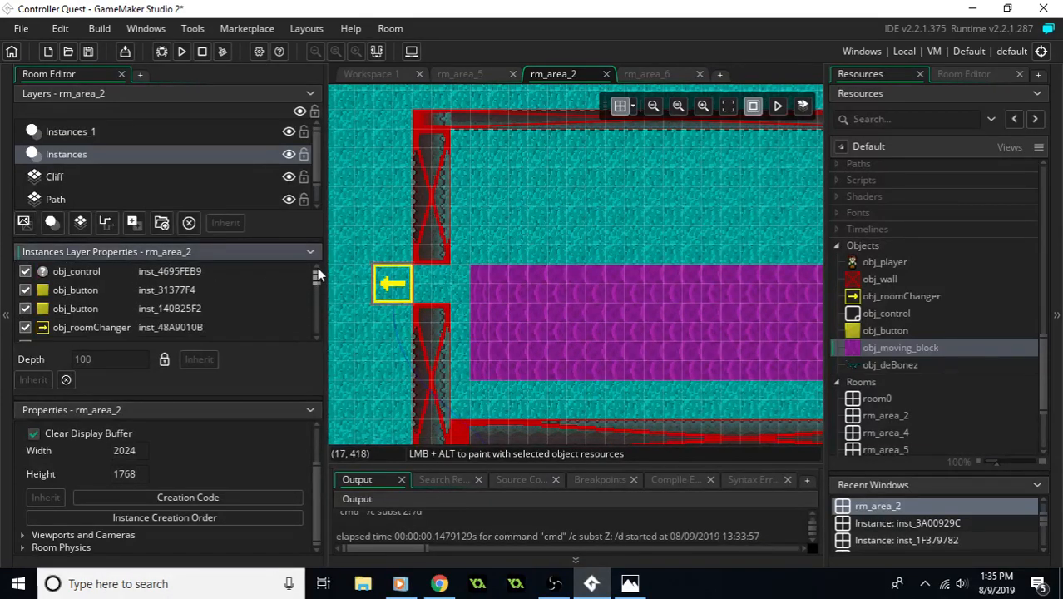
left_click(128, 296)
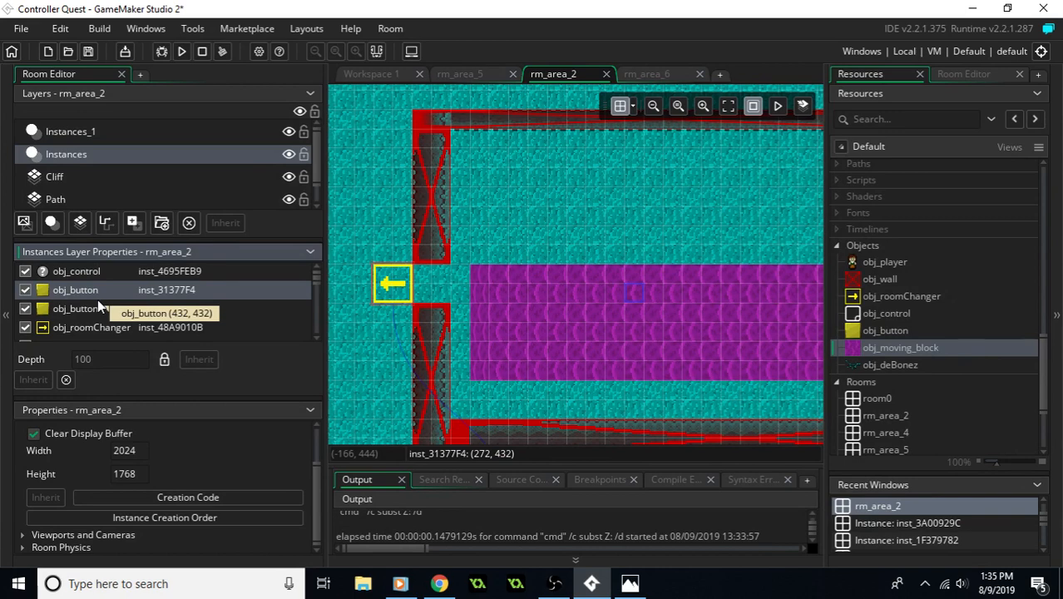
key("Delete")
left_click(89, 291)
key("Delete")
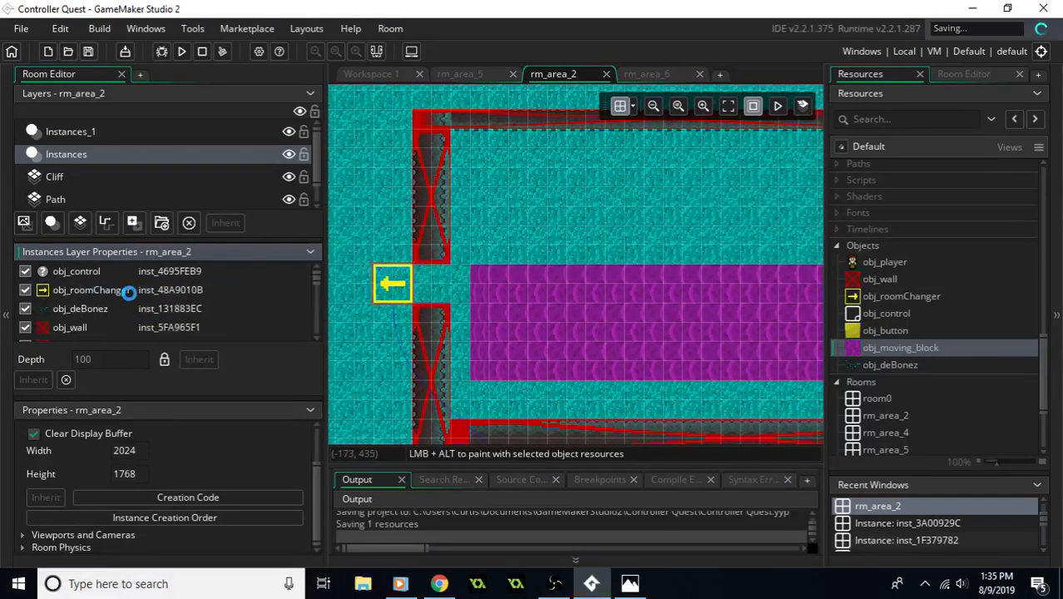
- Run the game and walk the player through the grey cave room and north into the teal area
middle_click_drag(541, 221, 522, 227)
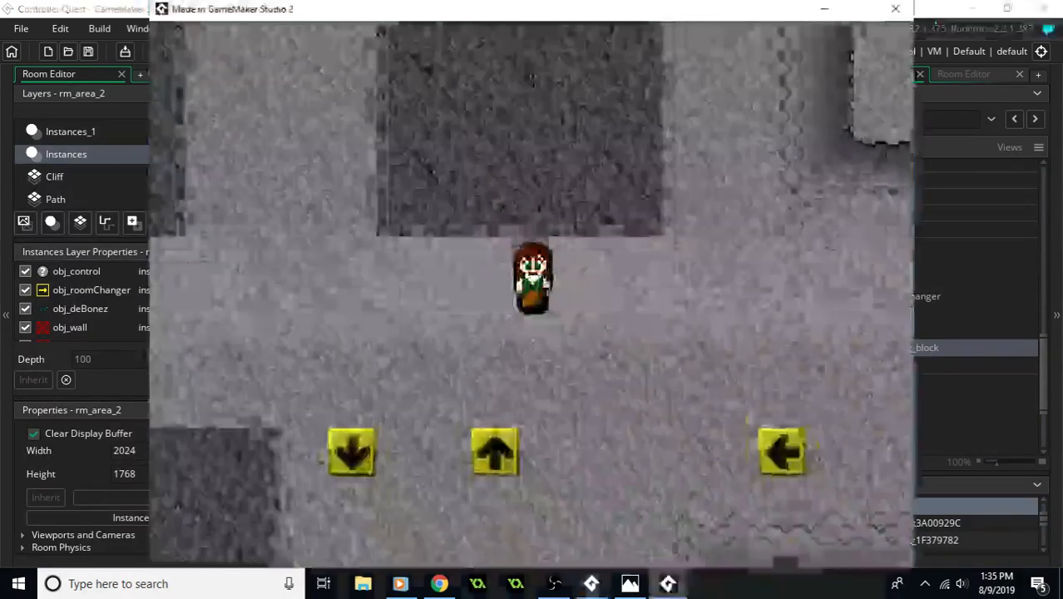
key("Down")
key("Right")
key("Down")
key("Left")
key("Up")
key("Left")
key("Left")
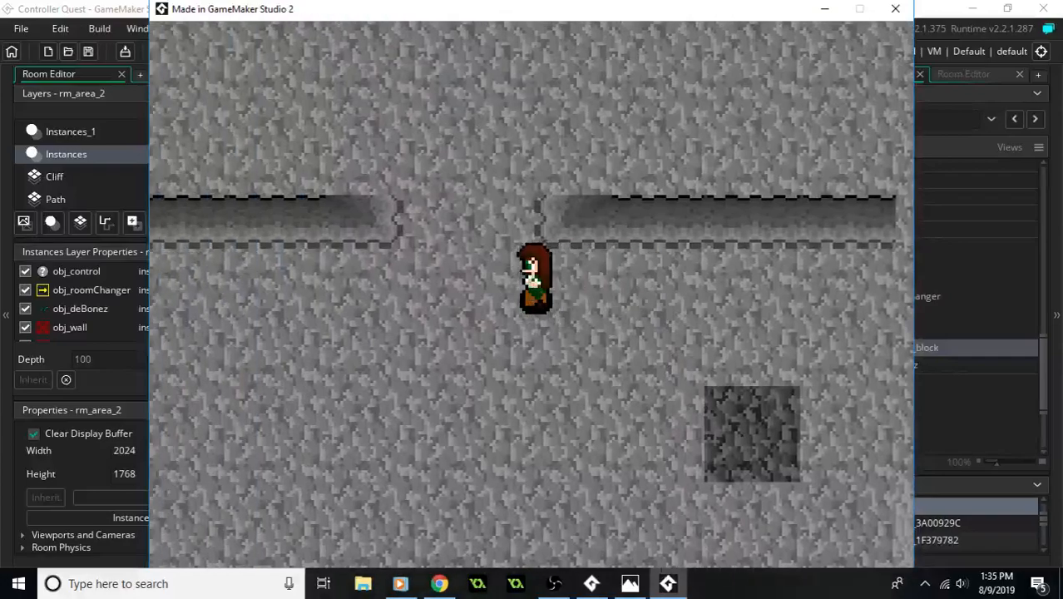
key("Up")
key("Right")
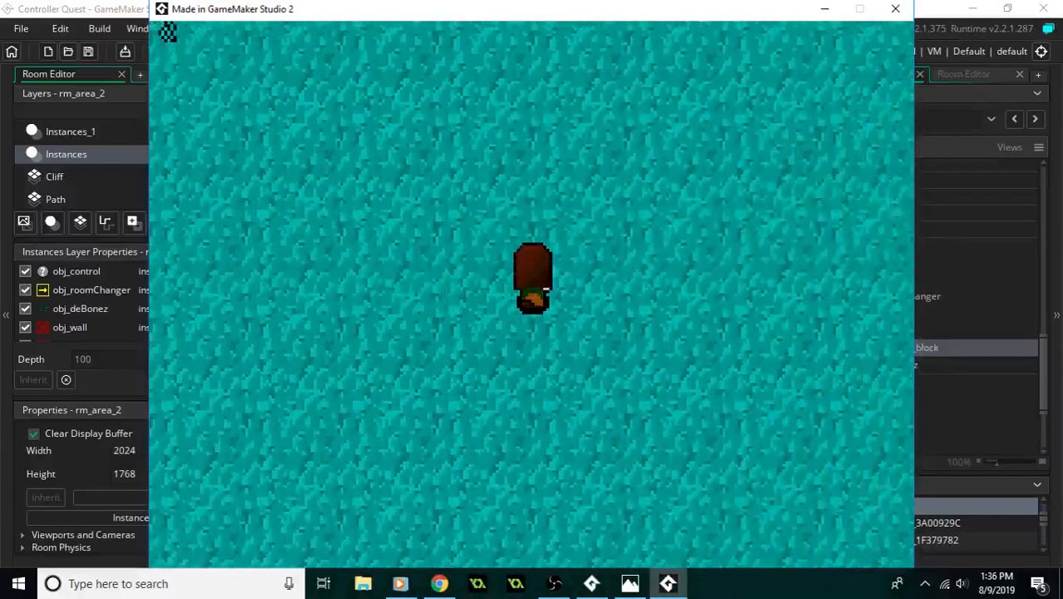
key("Up")
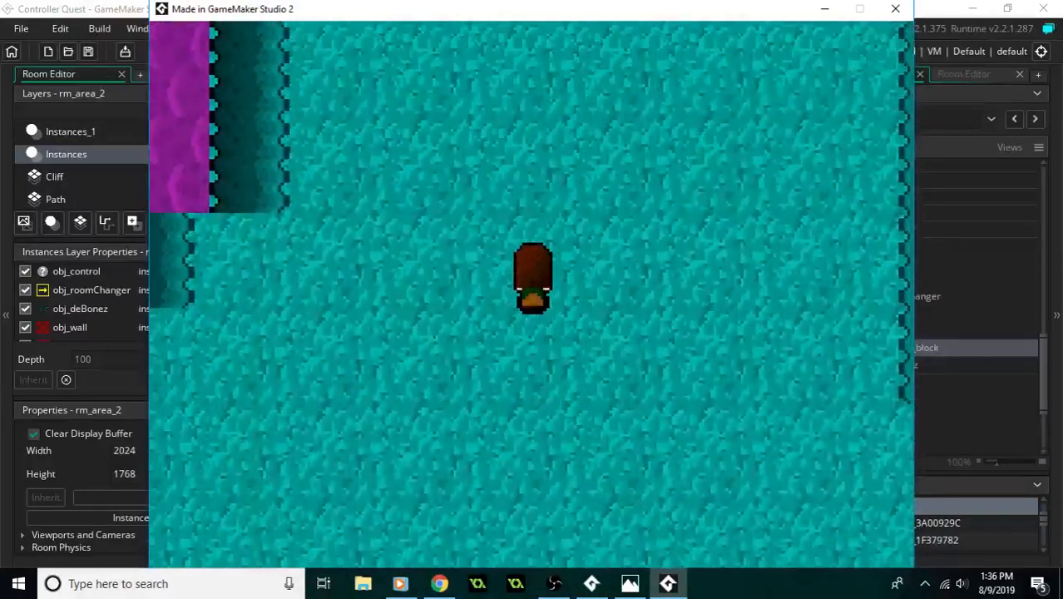
- Walk the player around the cliffs and onto the horizontal moving-block strip, riding it east and south toward the tiled field
key("Up")
key("Up")
key("Left")
key("Down")
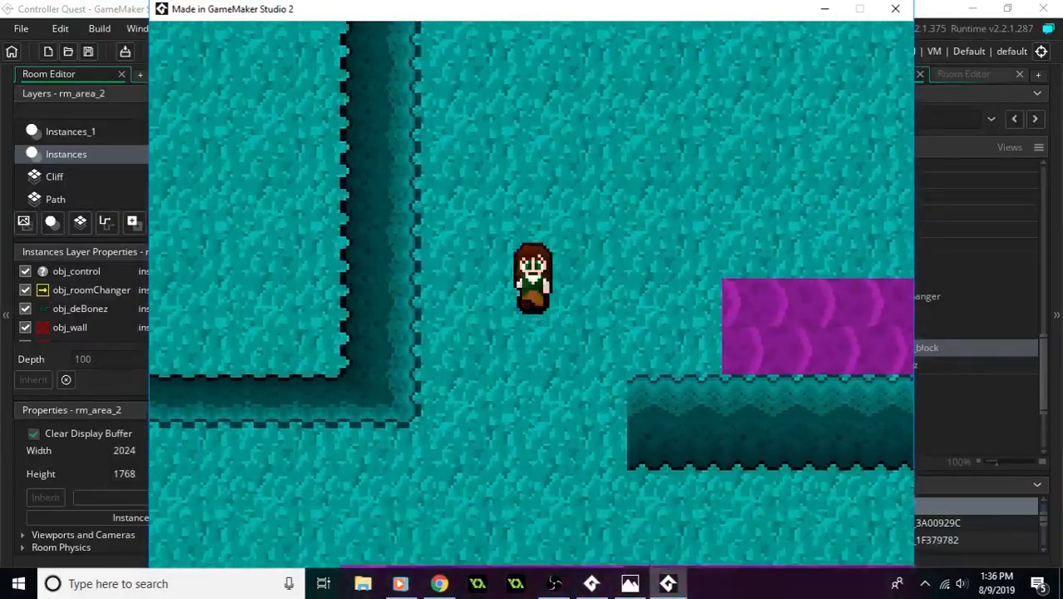
key("Down")
key("Left")
key("Right")
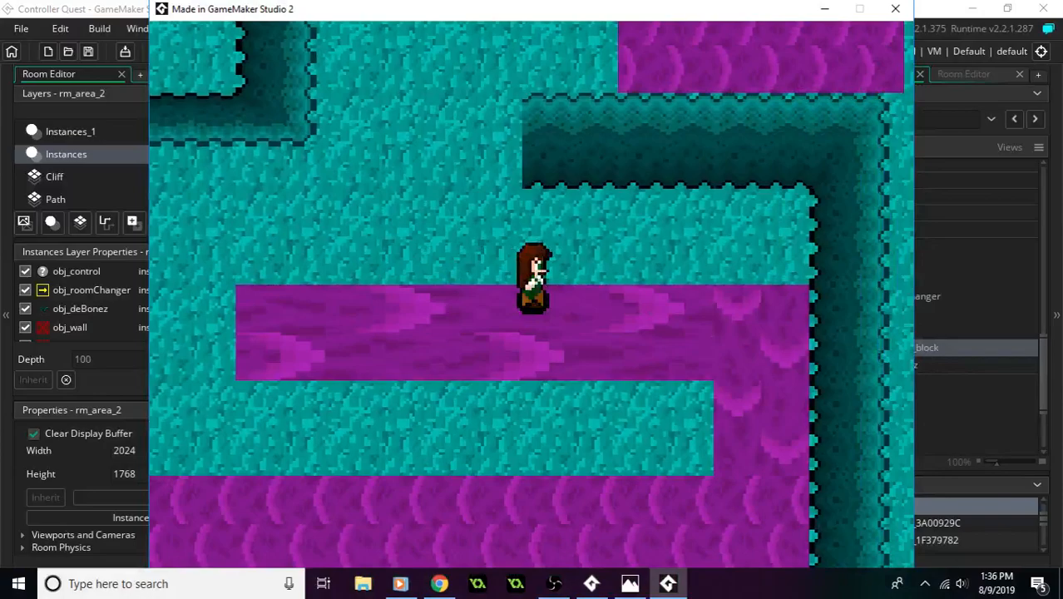
key("Right")
key("Down")
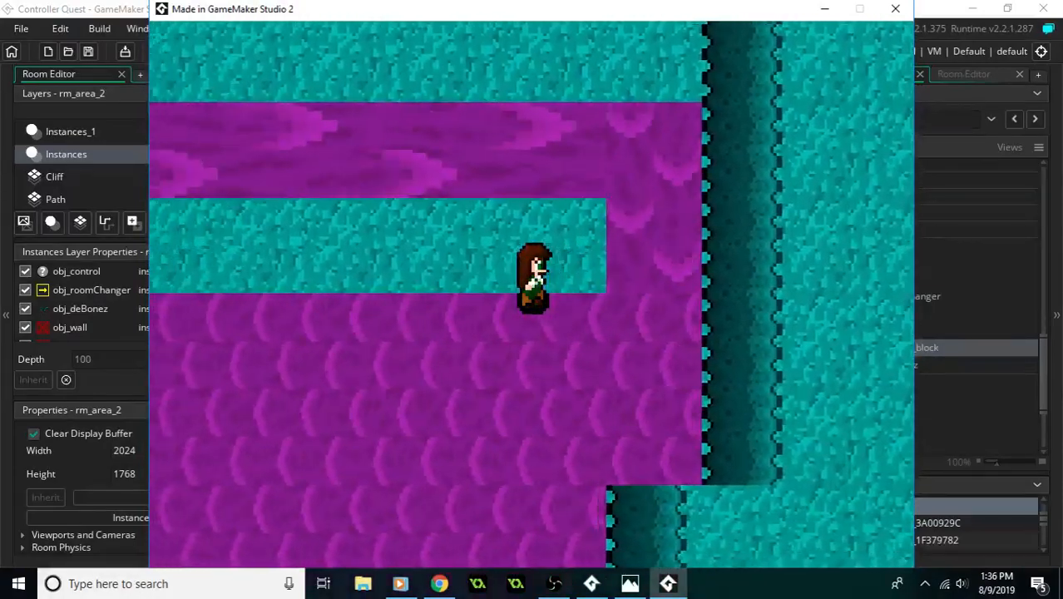
- Cross the tiled moving-block field westward, walk south around its western edge, and close the game
key("Left")
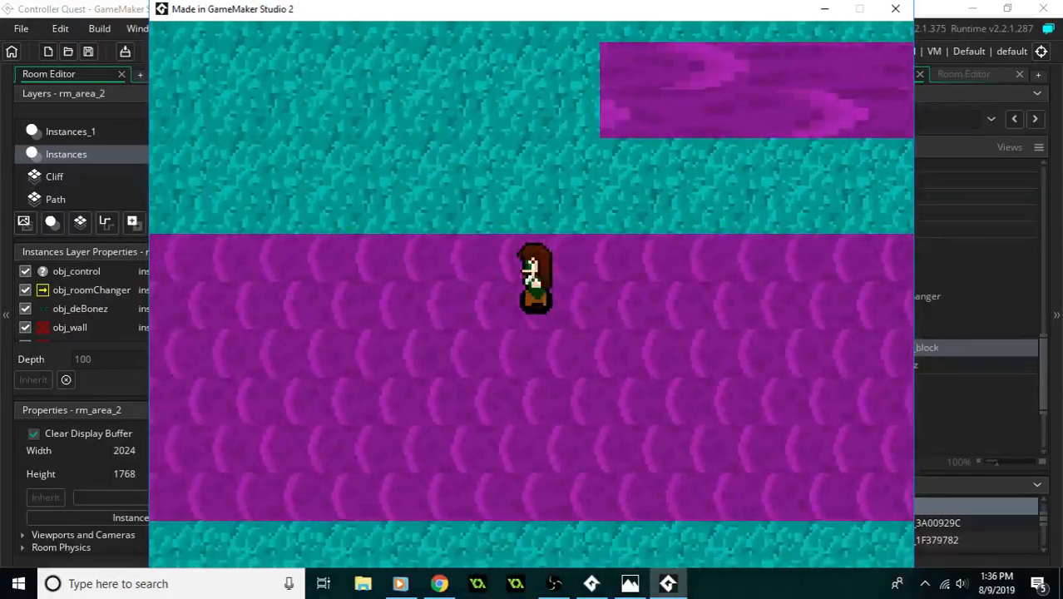
key("Left")
key("Left")
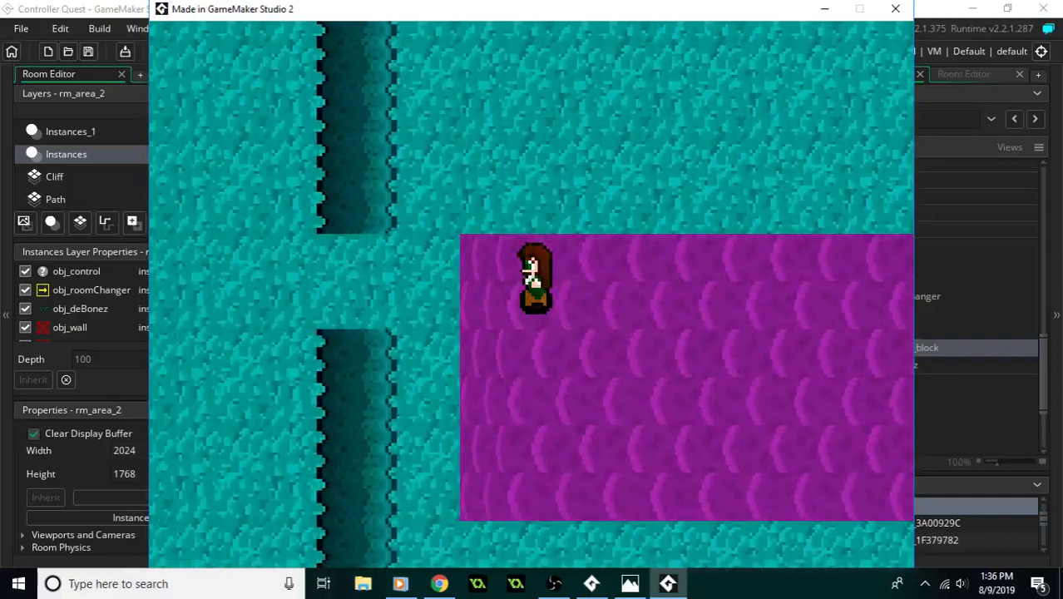
key("Left")
key("Down")
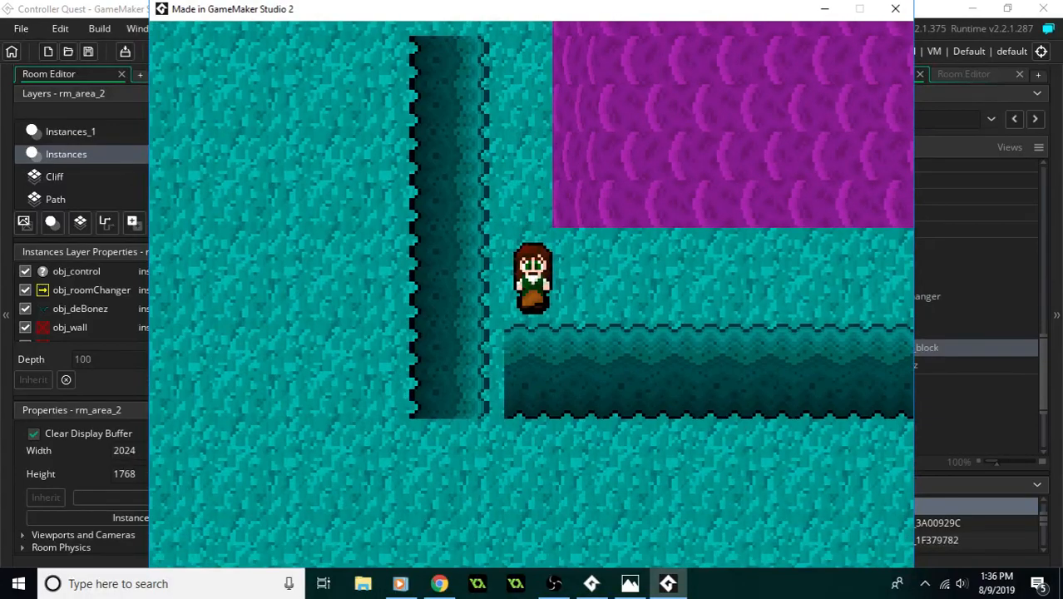
left_click(895, 9)
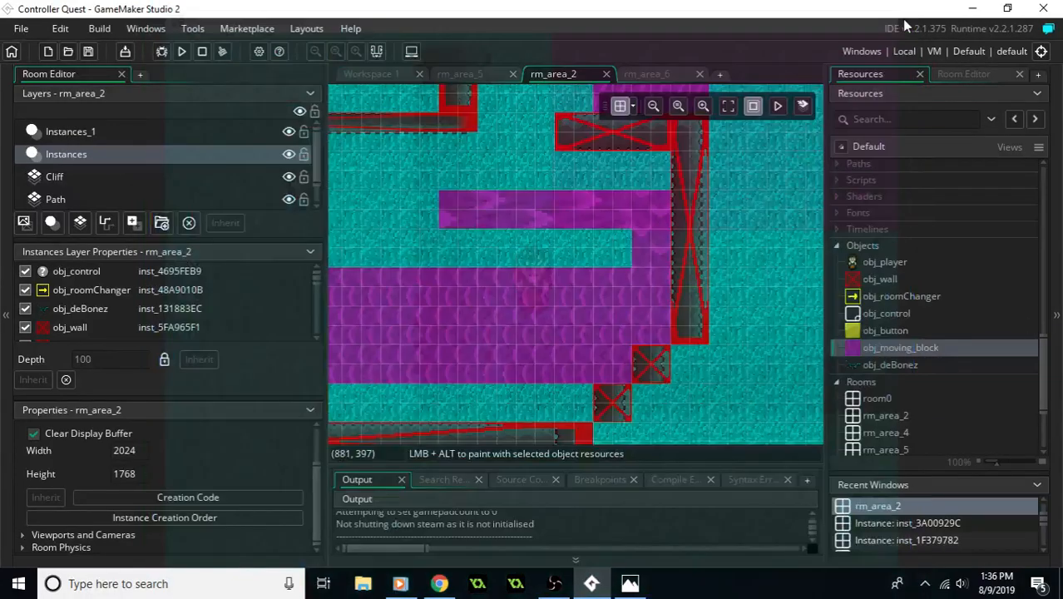
- In rm_area_6's Instances layer, move the field's westernmost column of ten moving blocks, X 864, Y 480 to 800, south of the field
left_click(646, 74)
middle_click_drag(680, 251, 732, 250)
middle_click_drag(637, 248, 727, 241)
middle_click_drag(511, 243, 742, 222)
scroll(594, 248, "down", 4, "ctrl")
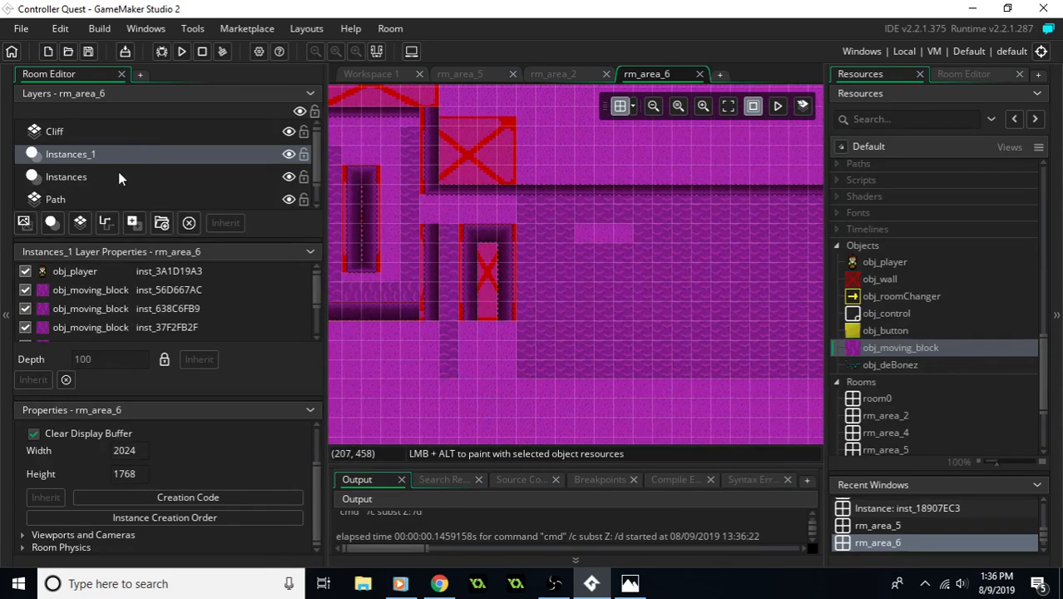
left_click(67, 177)
left_click_drag(529, 198, 535, 380, "alt")
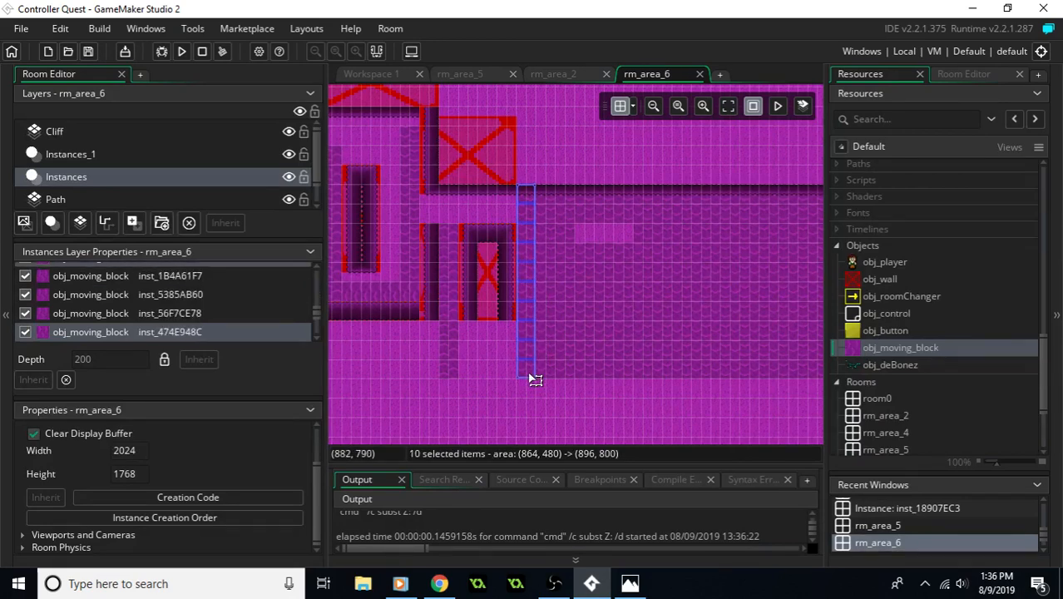
middle_click_drag(626, 343, 581, 239)
left_click_drag(491, 104, 479, 289)
middle_click_drag(544, 300, 527, 366)
middle_click_drag(678, 250, 667, 261)
- Add an obj_moving_block instance at X 848, Y 480 and set its rotation to -90
left_click_drag(919, 348, 452, 166)
scroll(459, 195, "up", 1)
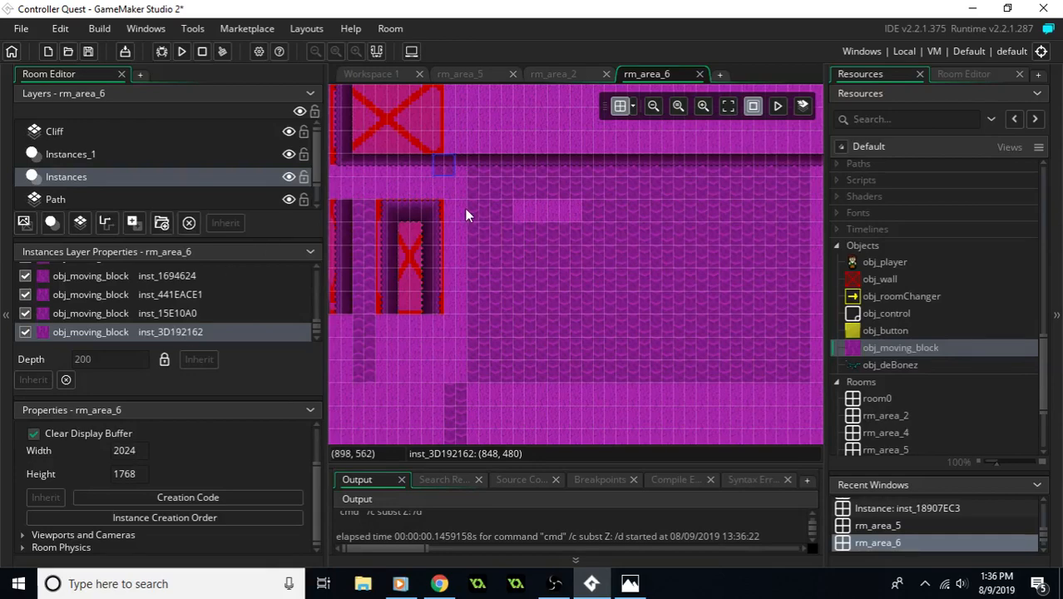
double_click(451, 177)
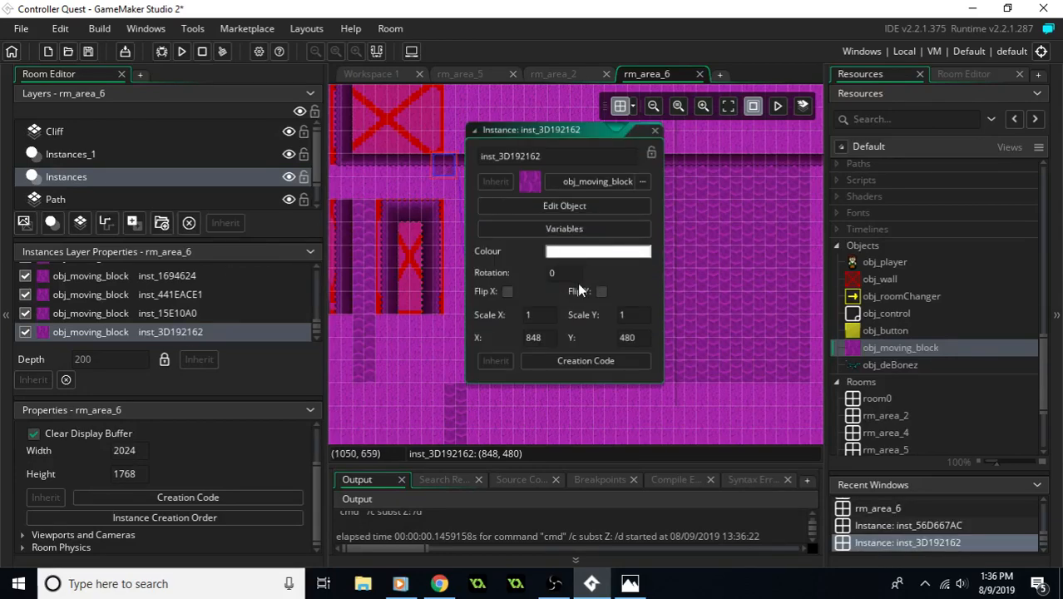
left_click(559, 280)
type("-90")
left_click(504, 331)
- Move the rotated moving block to X 896, Y 480 in the gap of the field's westernmost column and close its instance properties
left_click_drag(426, 171, 492, 181)
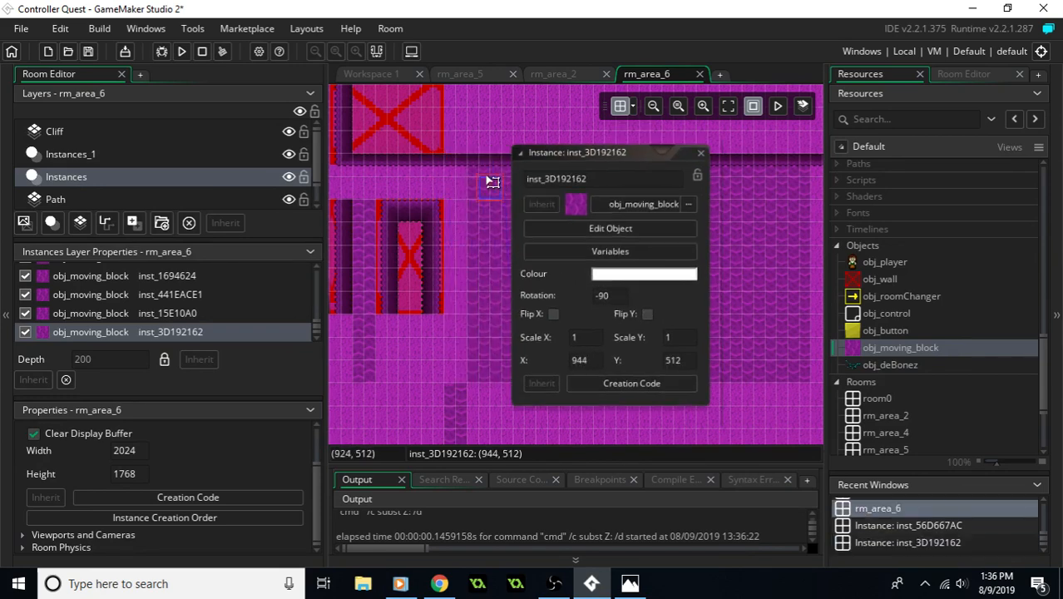
left_click(463, 137)
left_click(667, 132)
left_click(666, 131)
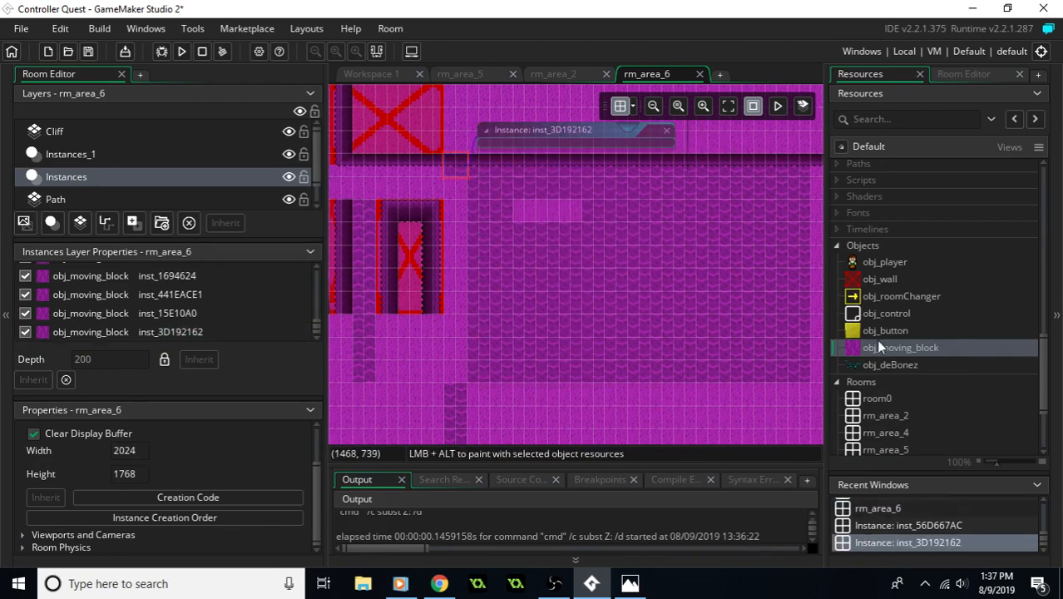
- Fill the field's westernmost column southward with rotated obj_moving_block copies, starting at X 896, Y 512 and leaving the lowest cell empty
left_click_drag(886, 348, 451, 194)
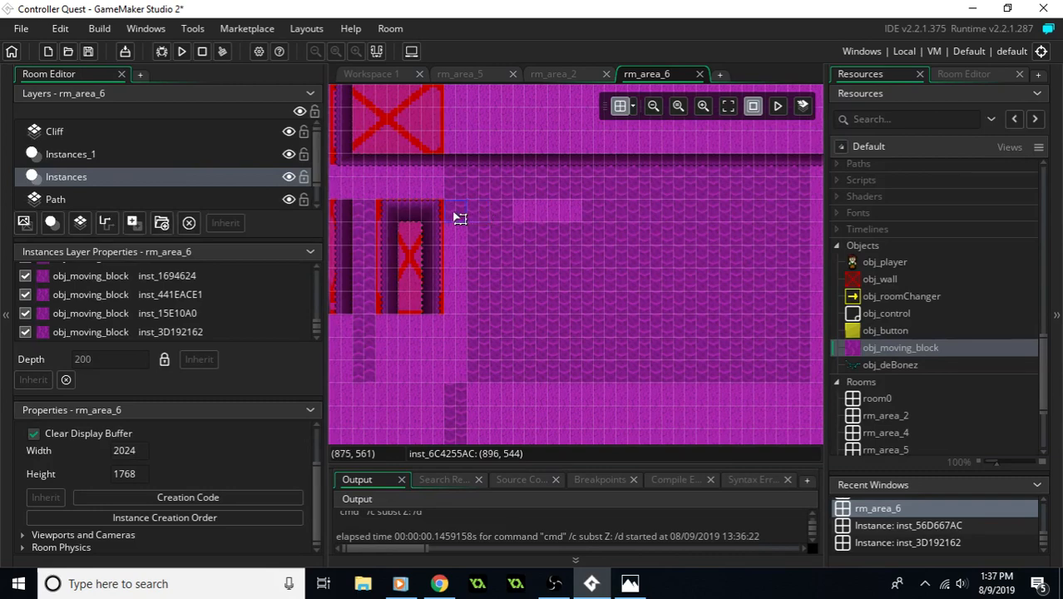
left_click(459, 191)
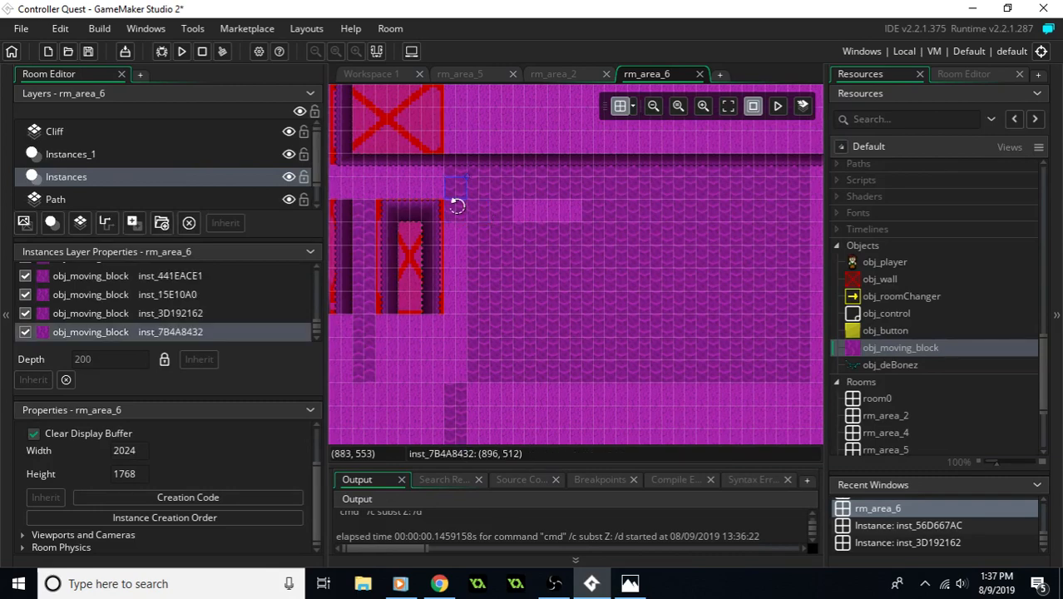
left_click(456, 214, "ctrl")
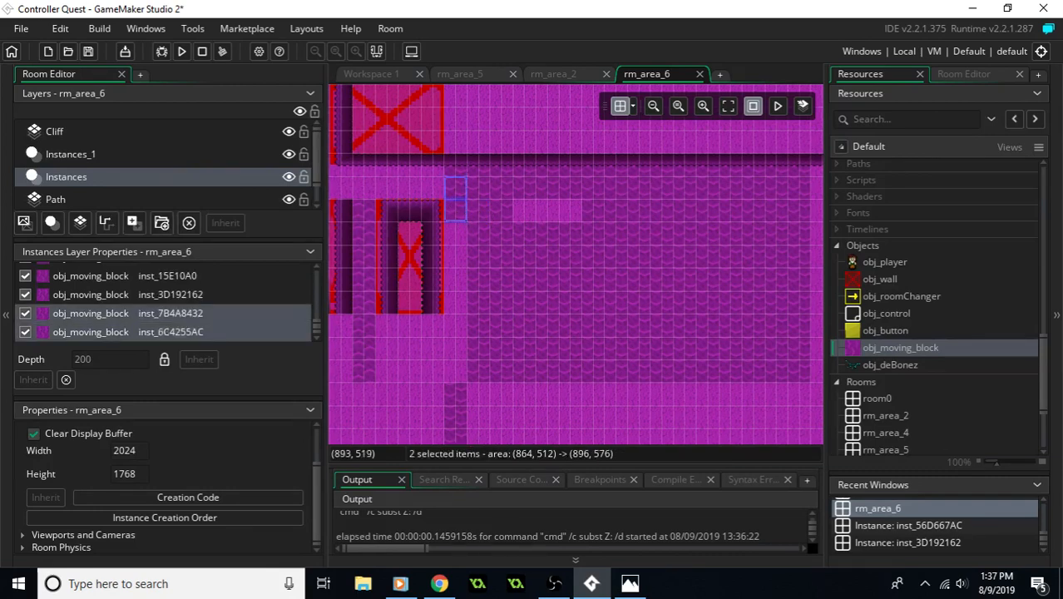
left_click(457, 172, "ctrl")
left_click_drag(457, 225, 467, 246)
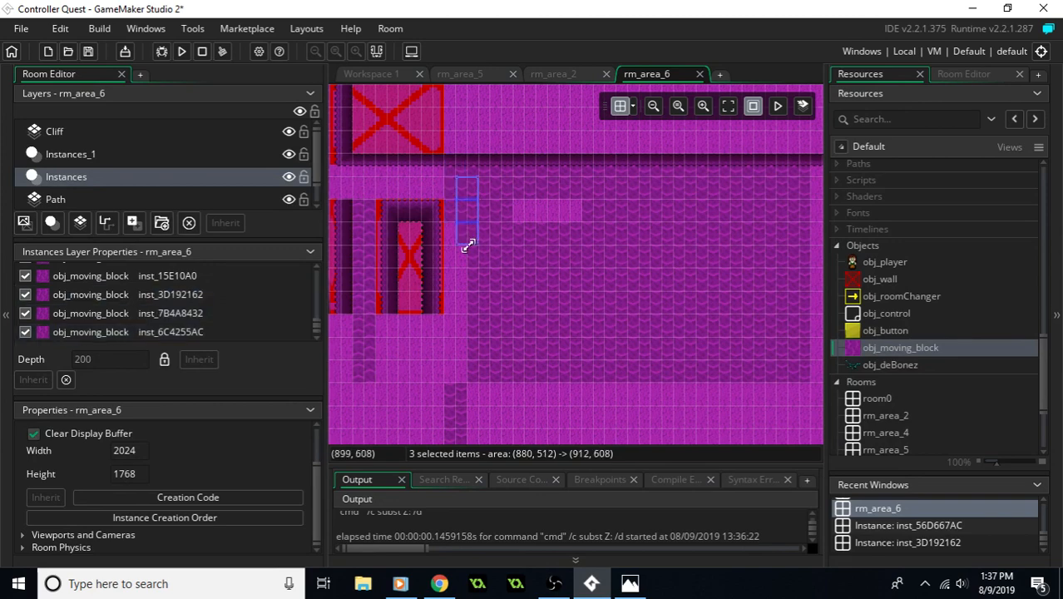
left_click_drag(474, 194, 463, 241)
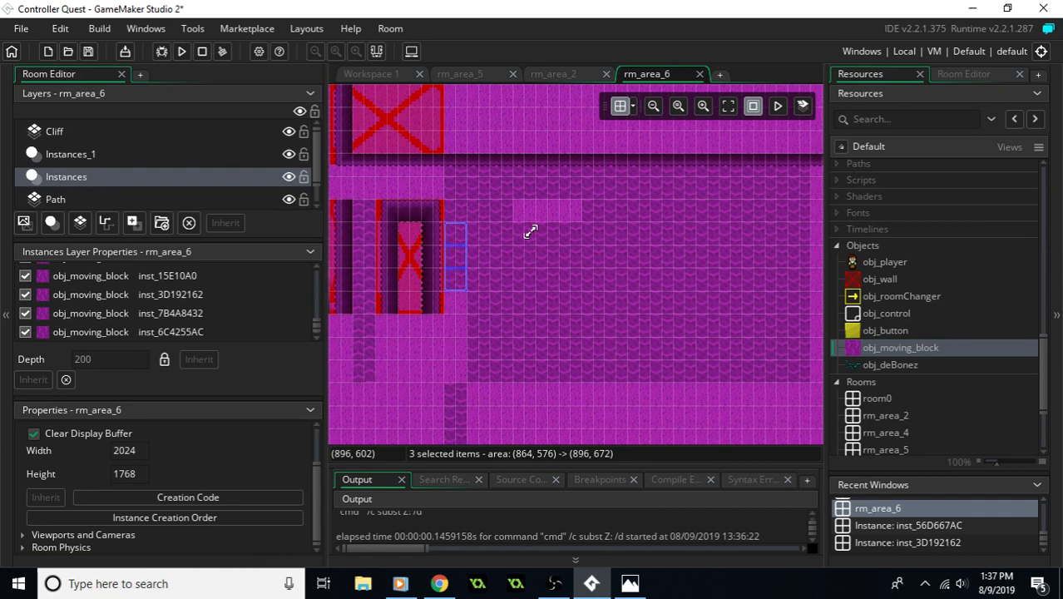
left_click_drag(463, 280, 463, 312)
left_click(418, 329)
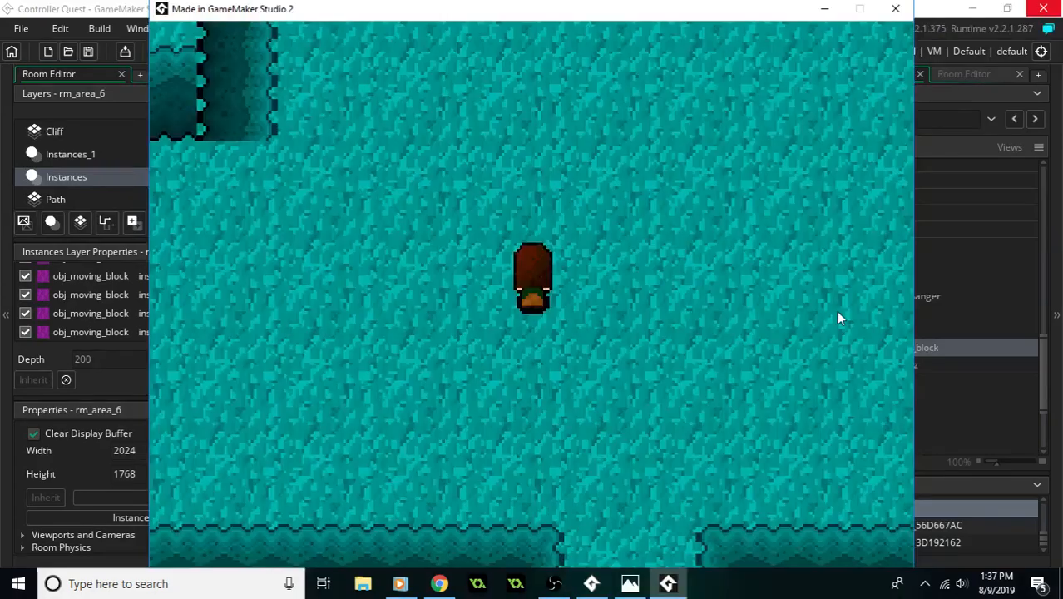
- In the running game, walk the player through the teal room past the dinosaur skeleton and south to the cliff gap
key("Up")
key("Right")
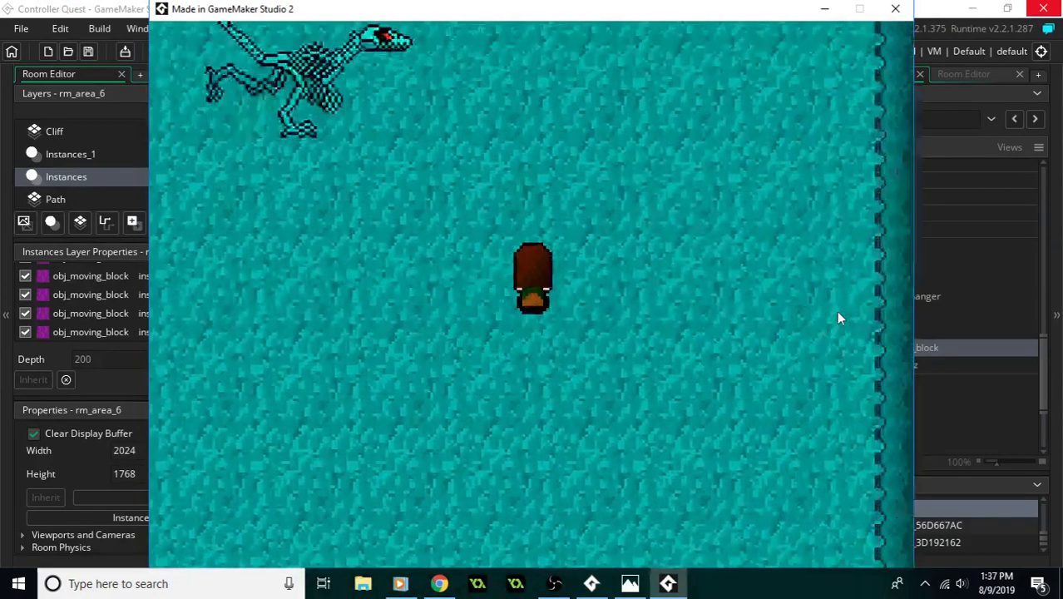
key("Right")
key("Left")
key("Down")
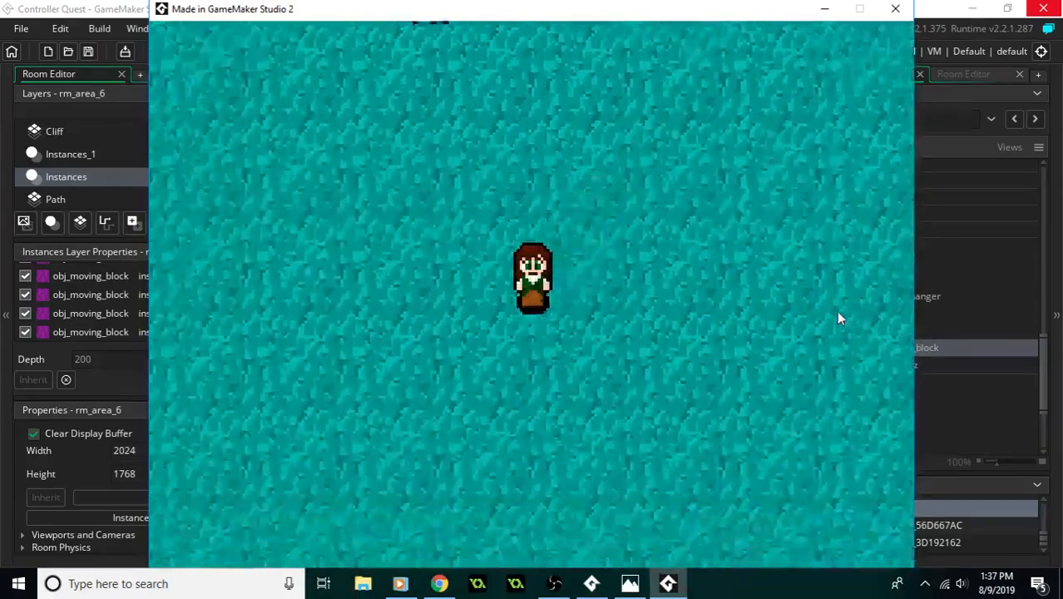
key("Down")
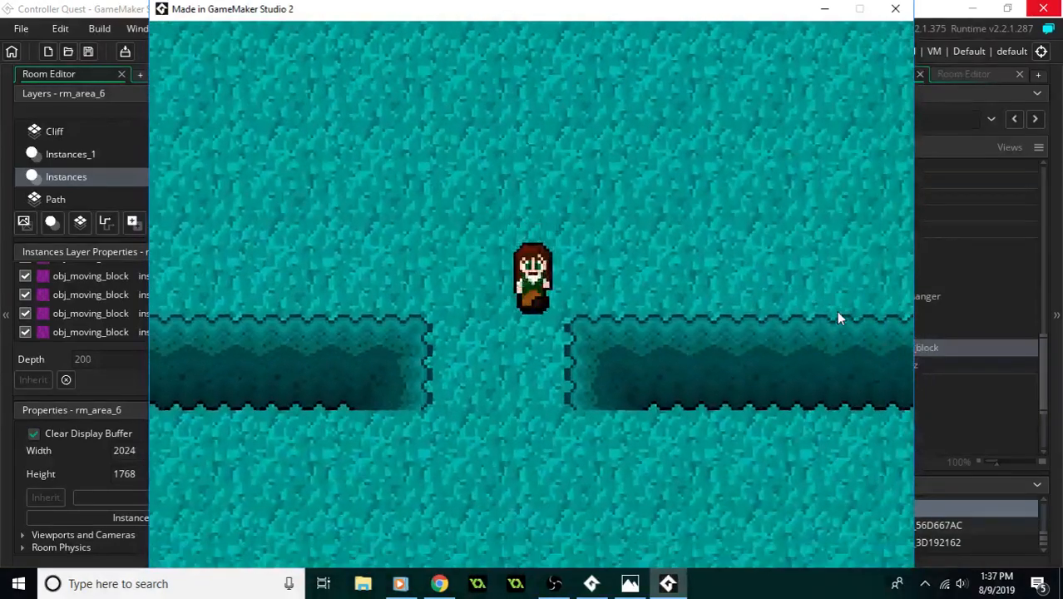
- Walk the player through the gray room with the arrow buttons and on into the purple room rm_area_6
key("Right")
key("Up")
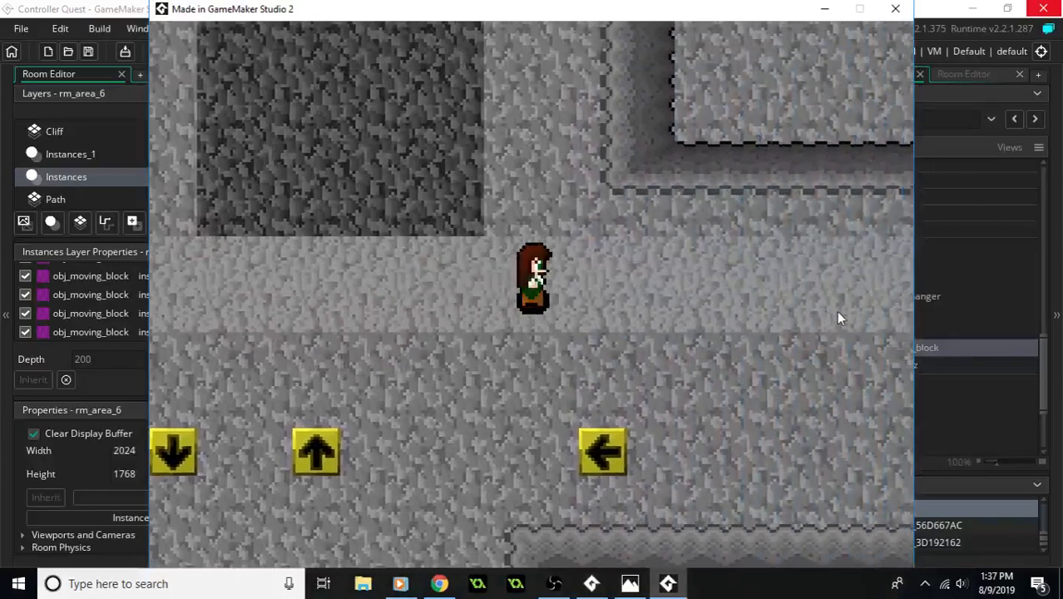
key("Up")
key("Right")
key("Up")
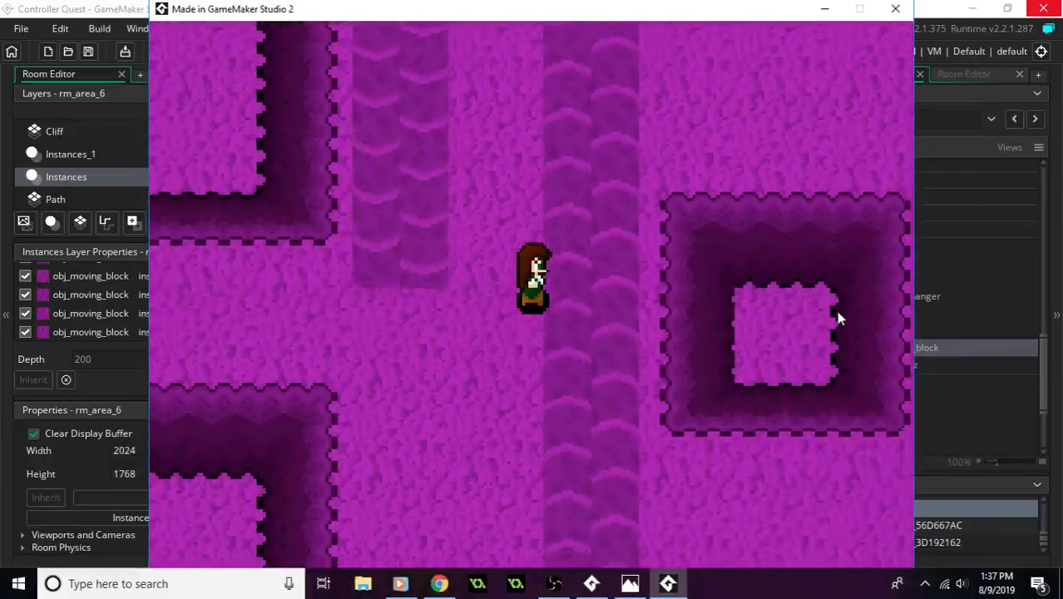
- Walk the player east past the vertical moving-block strips and around the cliffs onto the tiled moving-block field
key("Right")
key("Down")
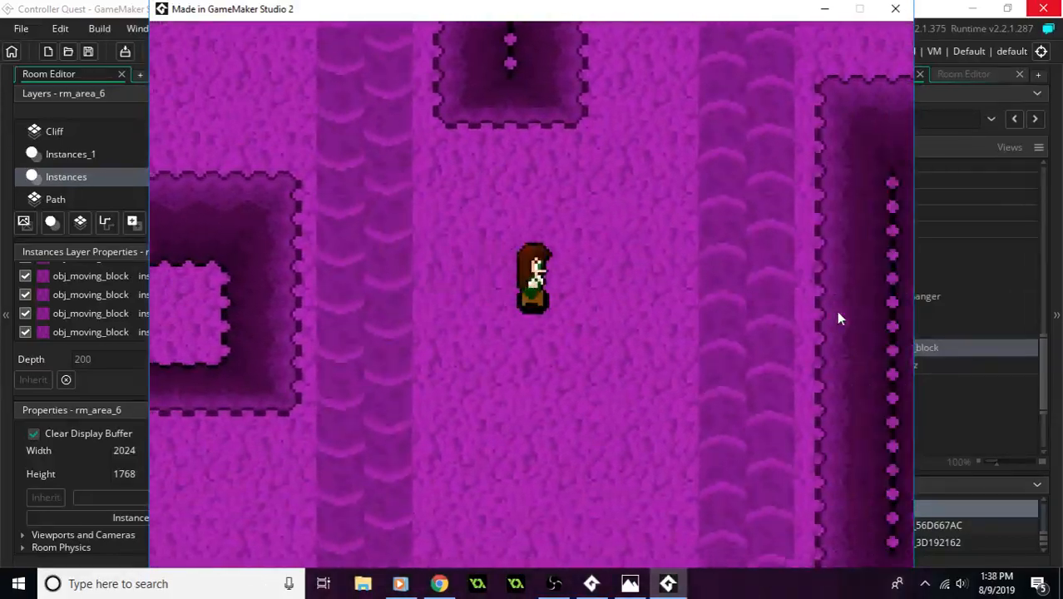
key("Up")
key("Right")
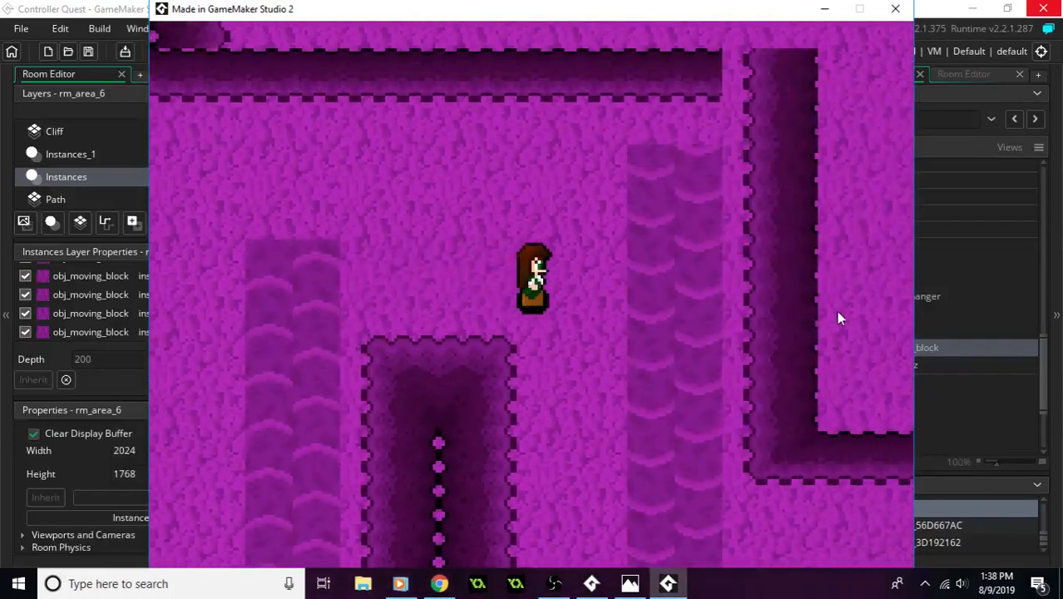
key("Right")
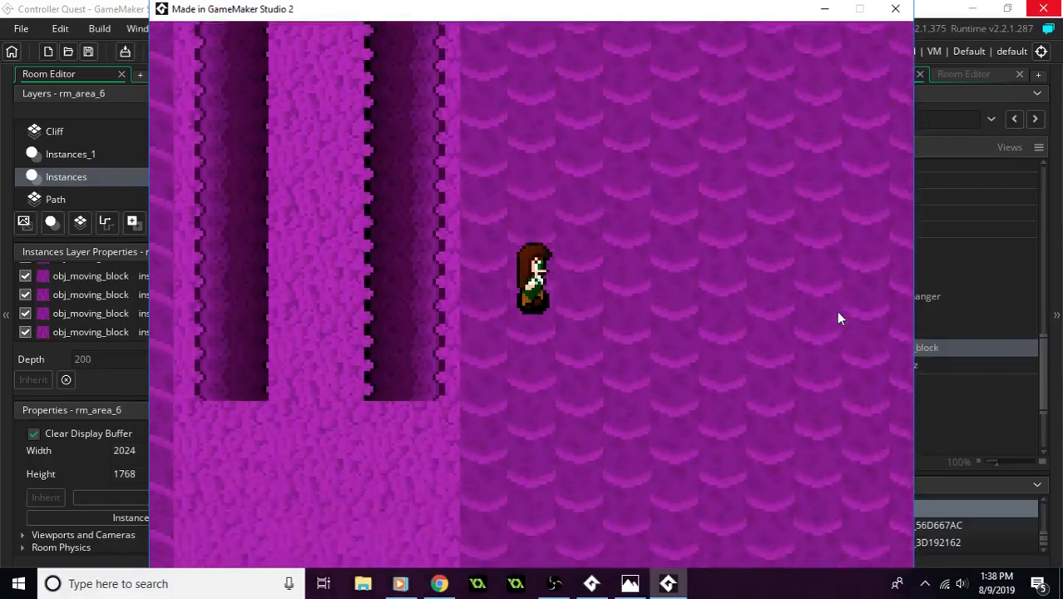
- Leave the field near its southwest gap, loop north around the cliffs, and test the field's western column again
key("Left")
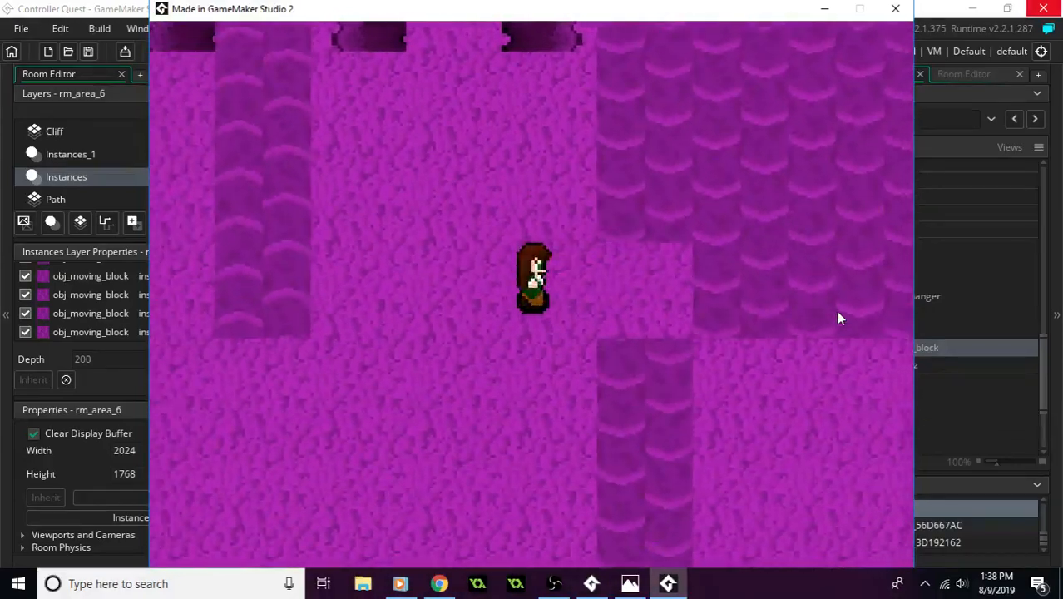
key("Right")
key("Down")
key("Up")
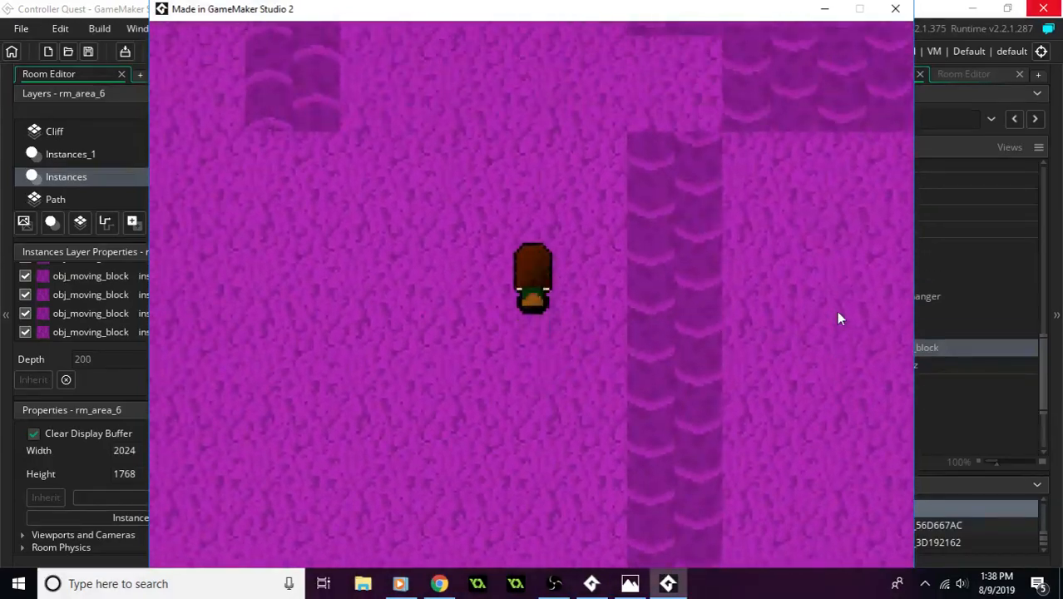
key("Left")
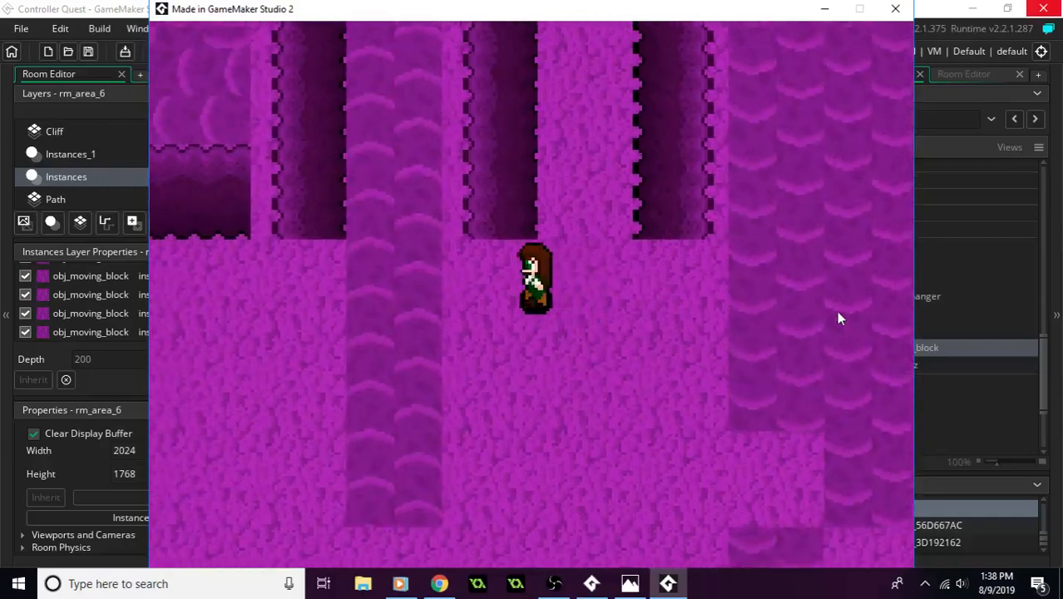
key("Up")
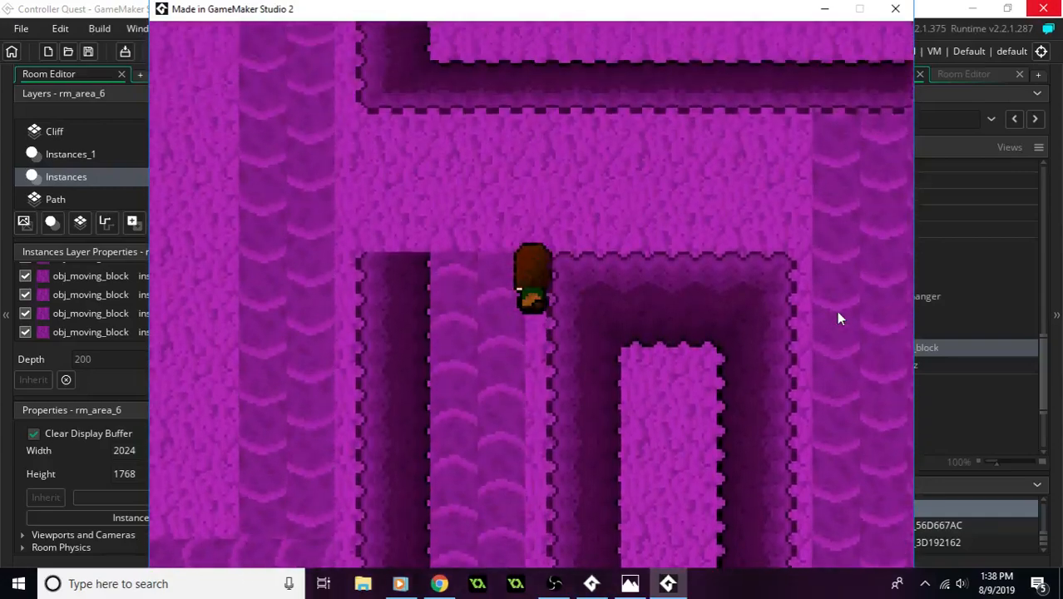
key("Right")
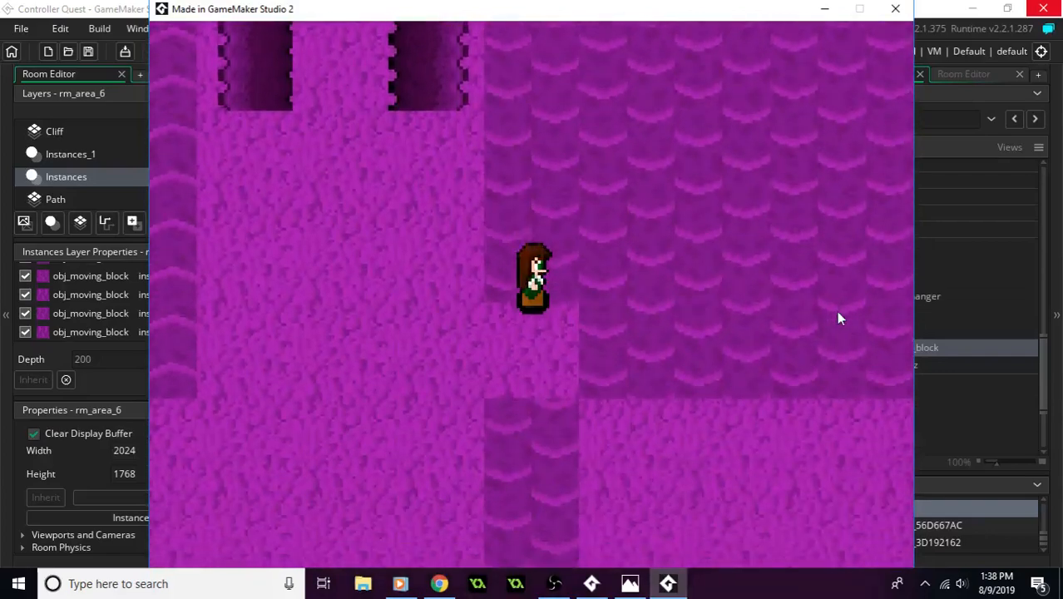
key("Left")
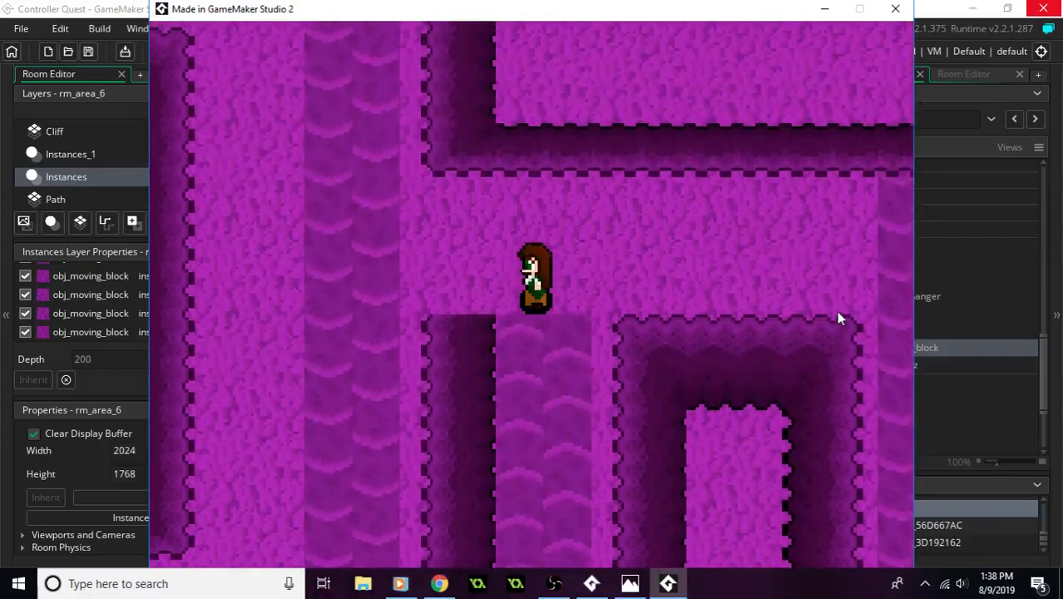
- Walk the player back west across the moving-block strips to the gray room and close the game
key("Left")
key("Left")
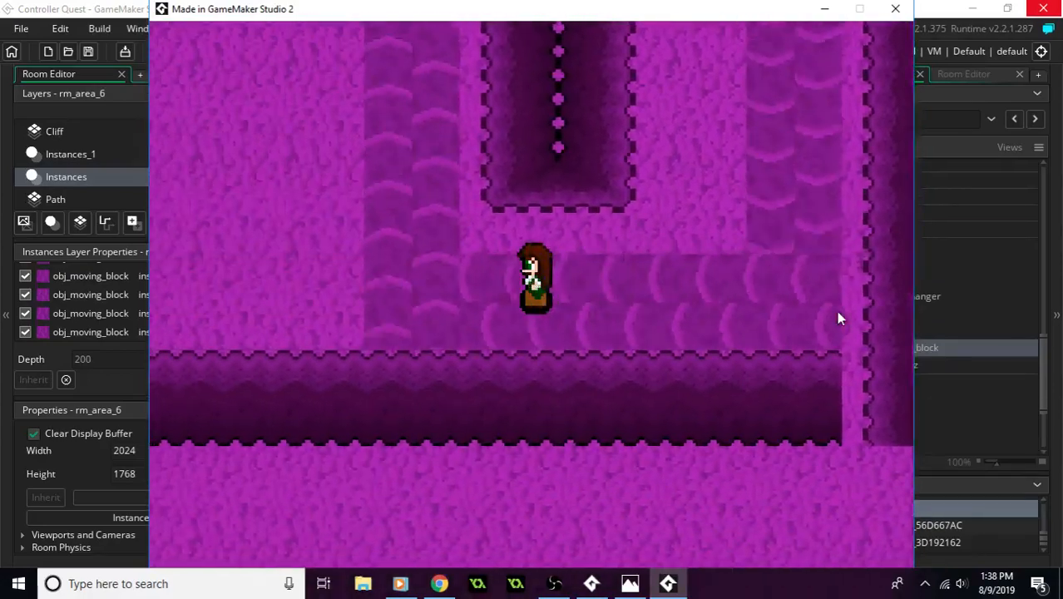
key("Up")
key("Left")
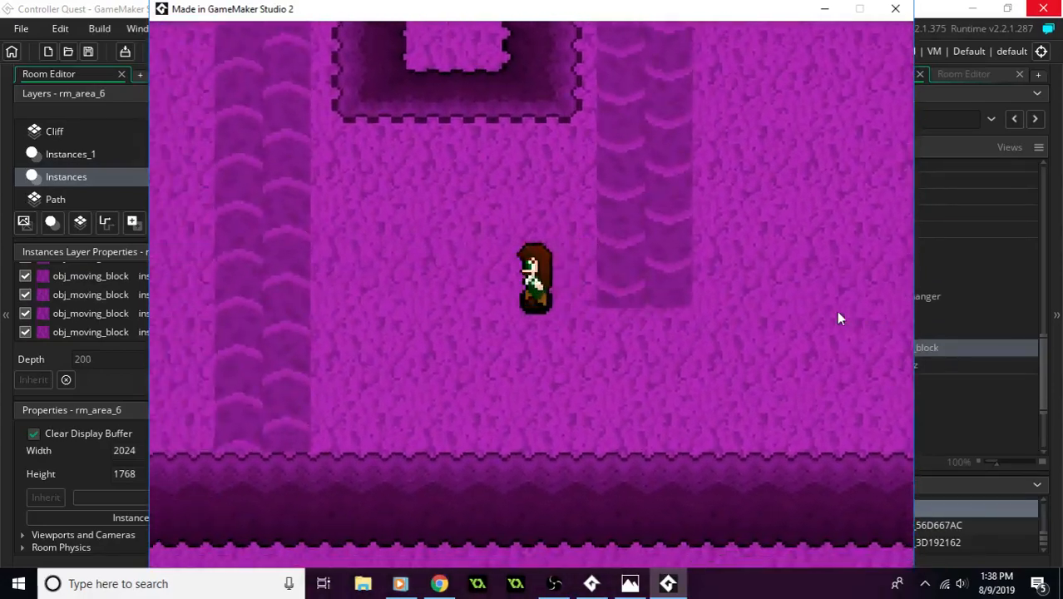
key("Down")
key("Left")
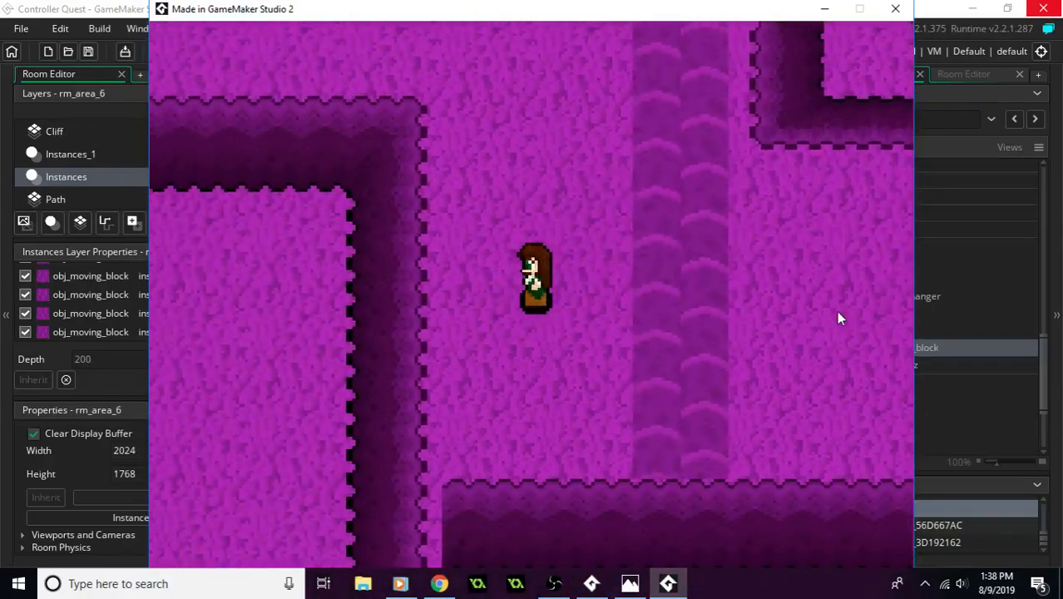
key("Up")
key("Left")
key("Up")
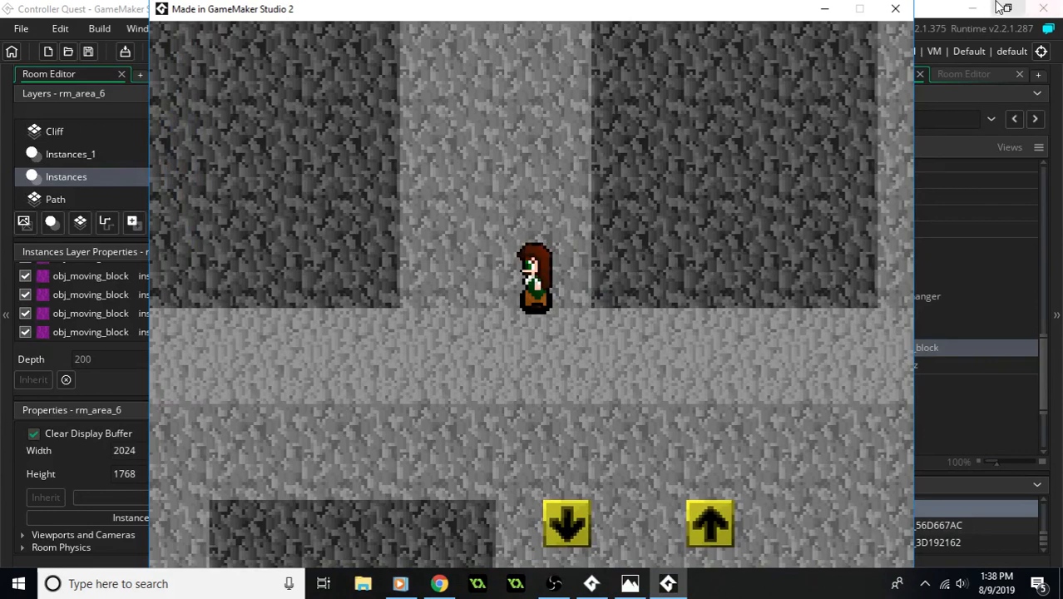
left_click(896, 9)
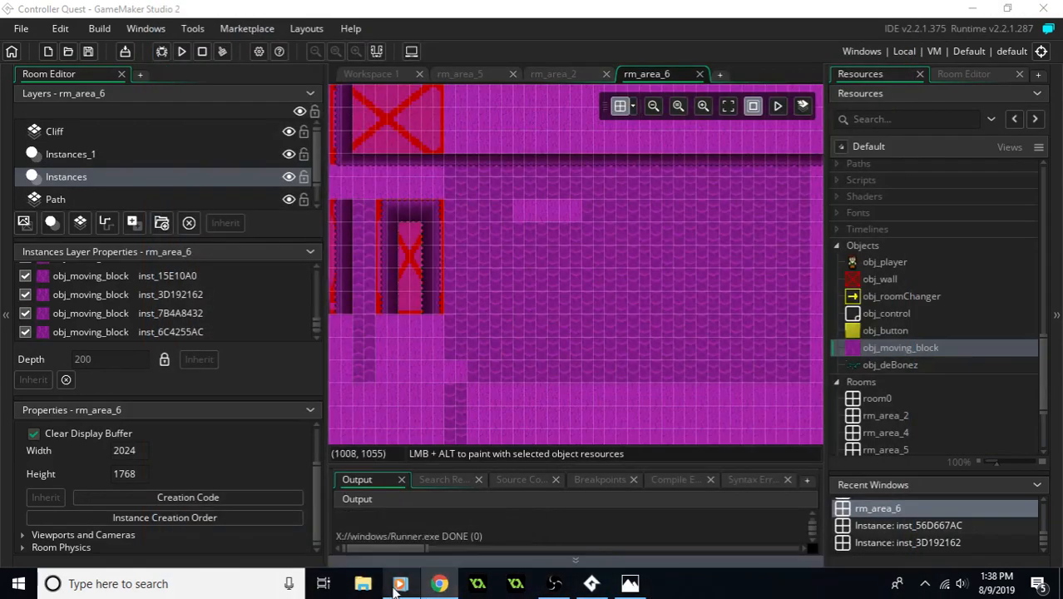
- Look over rm_area_6's tiled field, eastern strips and northern cliffs, and close the room
mouse_move(396, 588)
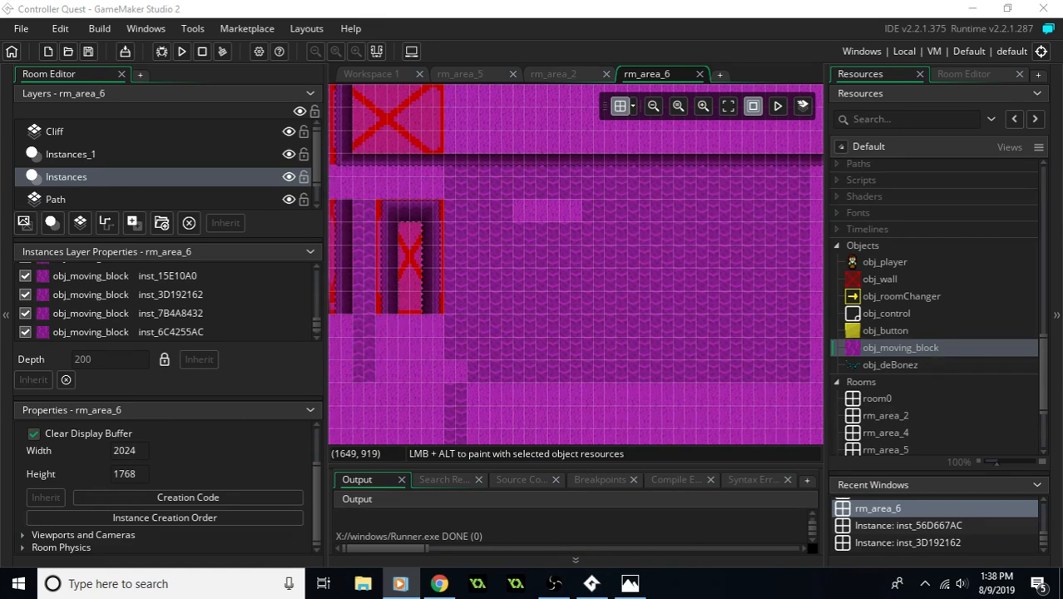
middle_click_drag(636, 277, 566, 291)
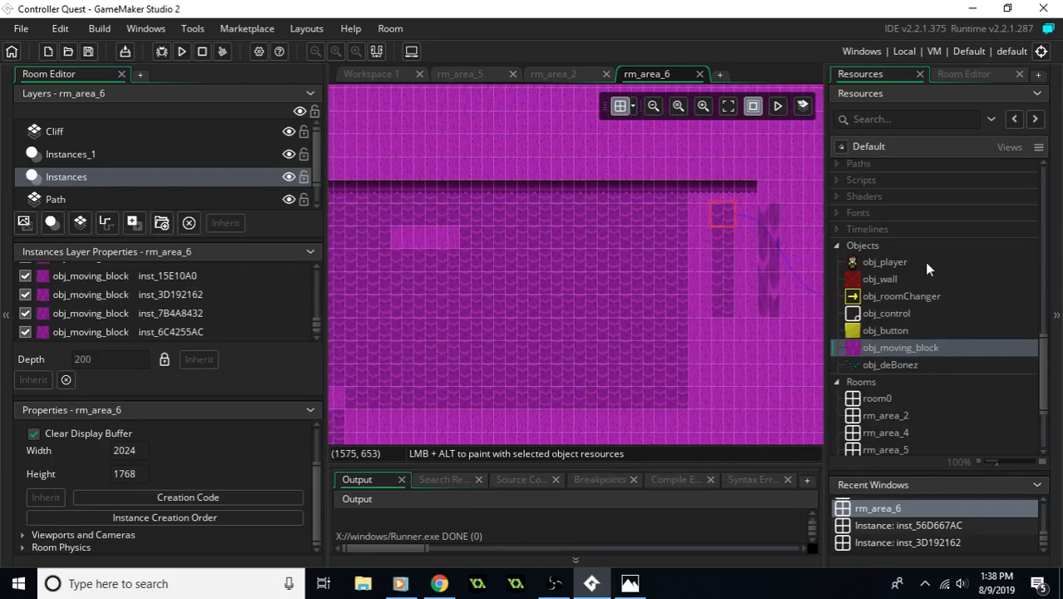
key("alt+Tab")
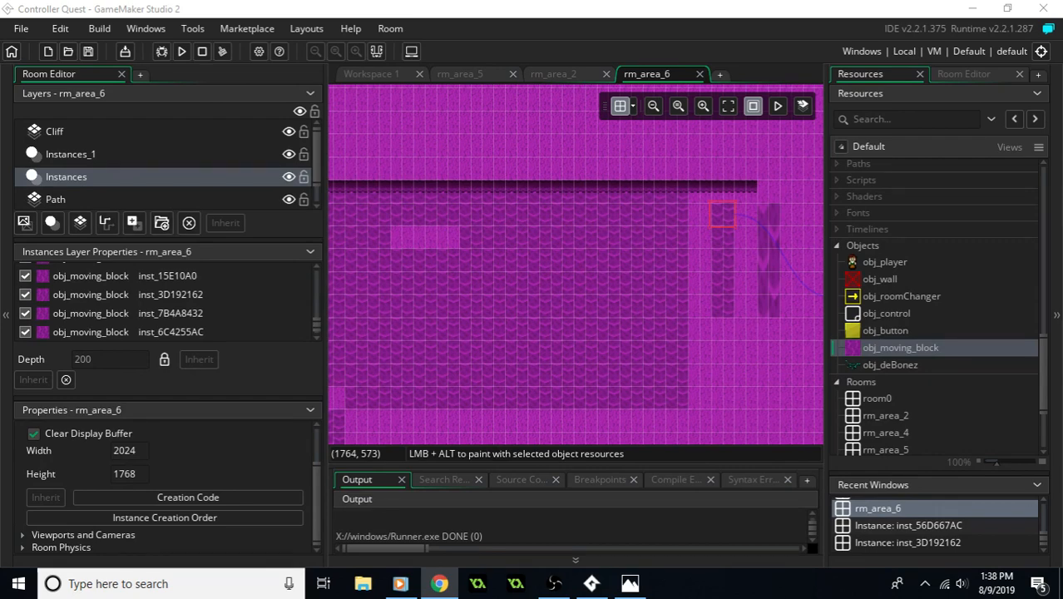
middle_click_drag(559, 273, 759, 286)
middle_click_drag(591, 331, 637, 309)
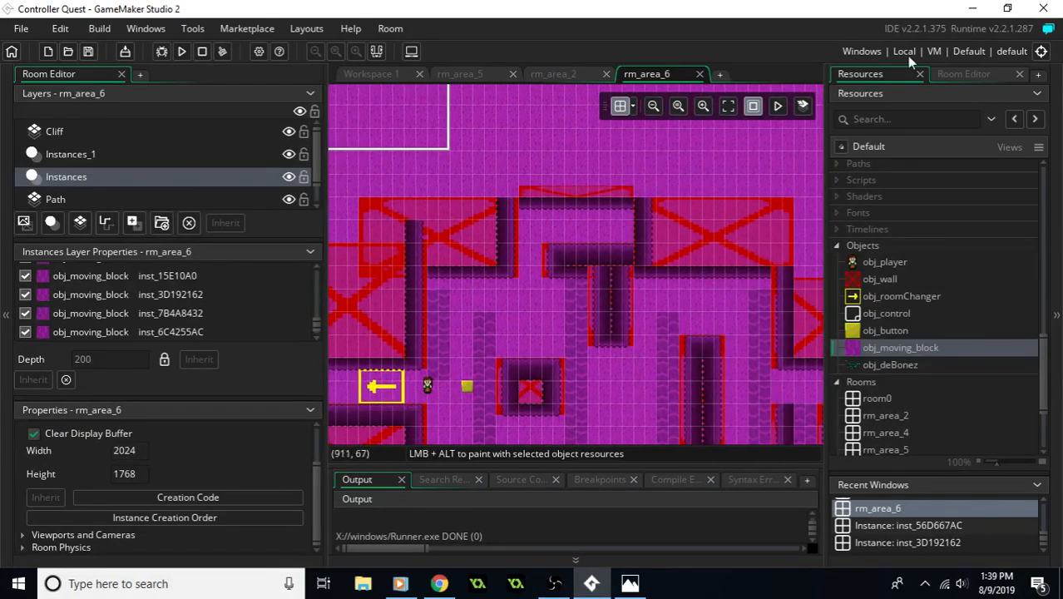
left_click(700, 74)
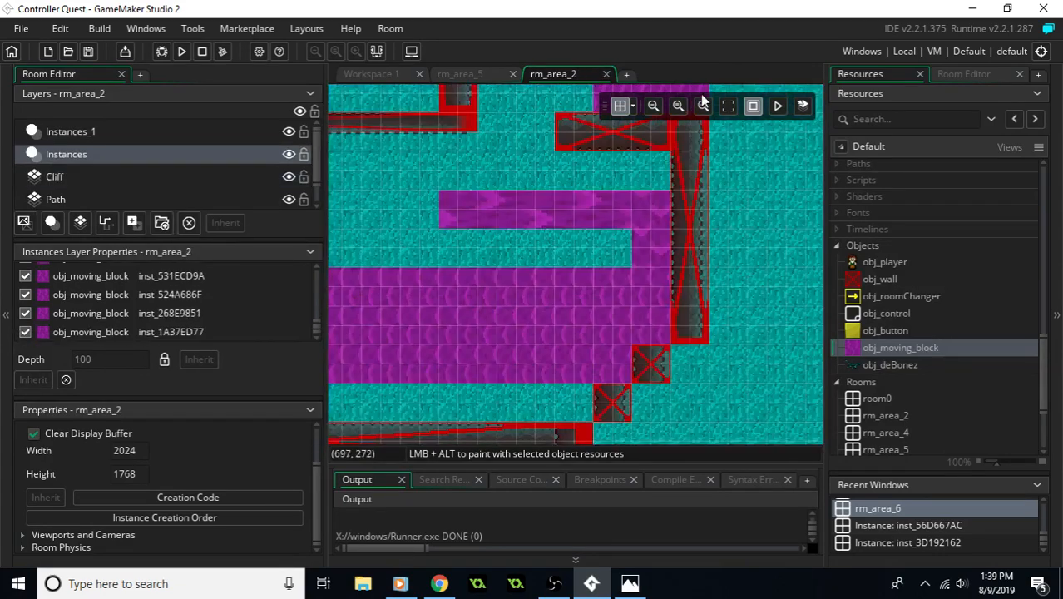
- Look over the tiled moving-block paths and surrounding cliffs in rm_area_2
middle_click_drag(491, 196, 578, 231)
middle_click_drag(368, 241, 746, 248)
middle_click_drag(800, 333, 608, 279)
key("alt+Tab")
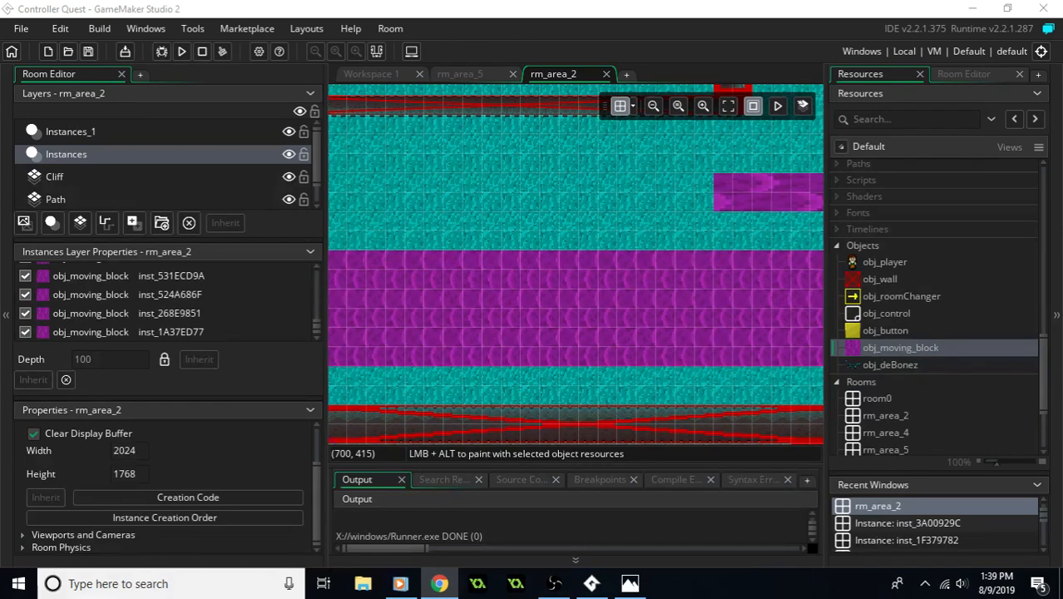
- Check the reference map picture, close it, and look over rm_area_2's complete layout
key("alt+Tab")
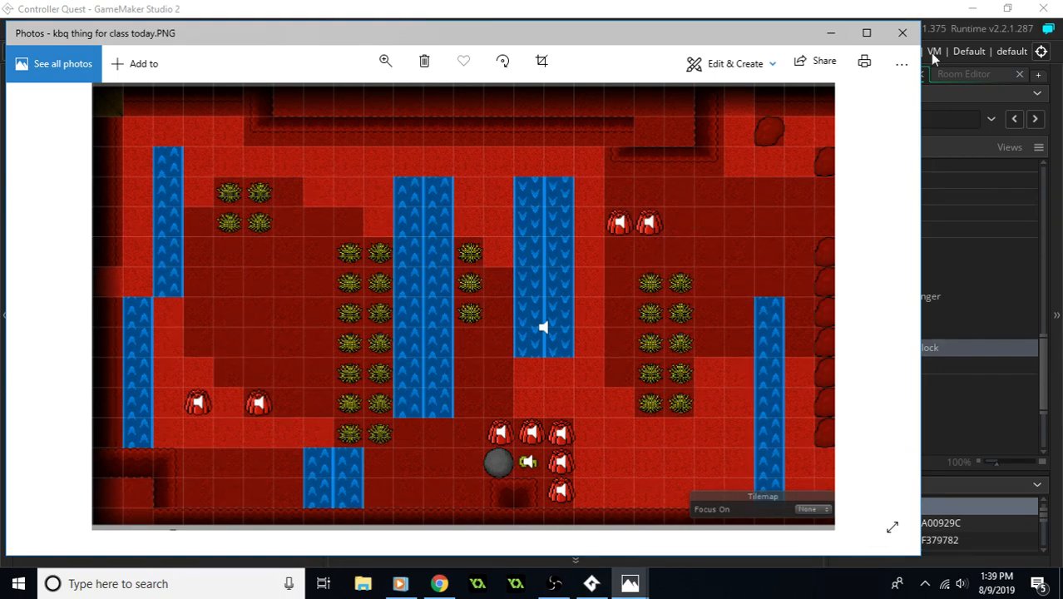
left_click(903, 32)
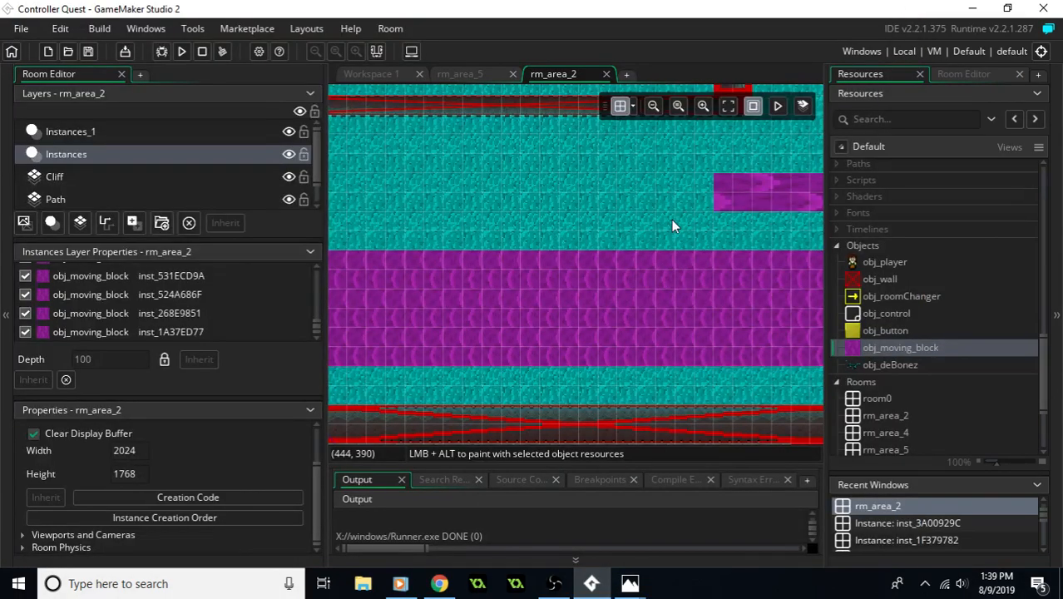
scroll(671, 219, "down", 5, "ctrl")
middle_click_drag(727, 236, 620, 187)
middle_click_drag(709, 185, 624, 260)
scroll(598, 240, "down", 2, "ctrl")
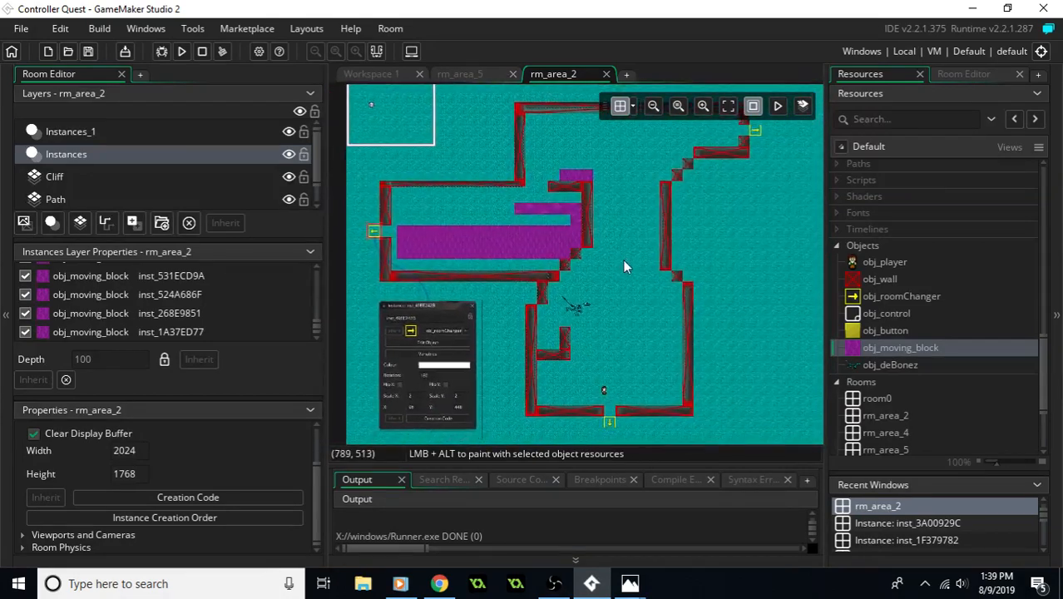
- Duplicate the room rm_area_6 and name the copy rm_area_8
scroll(916, 337, "down", 3)
left_click(906, 347)
right_click(905, 346)
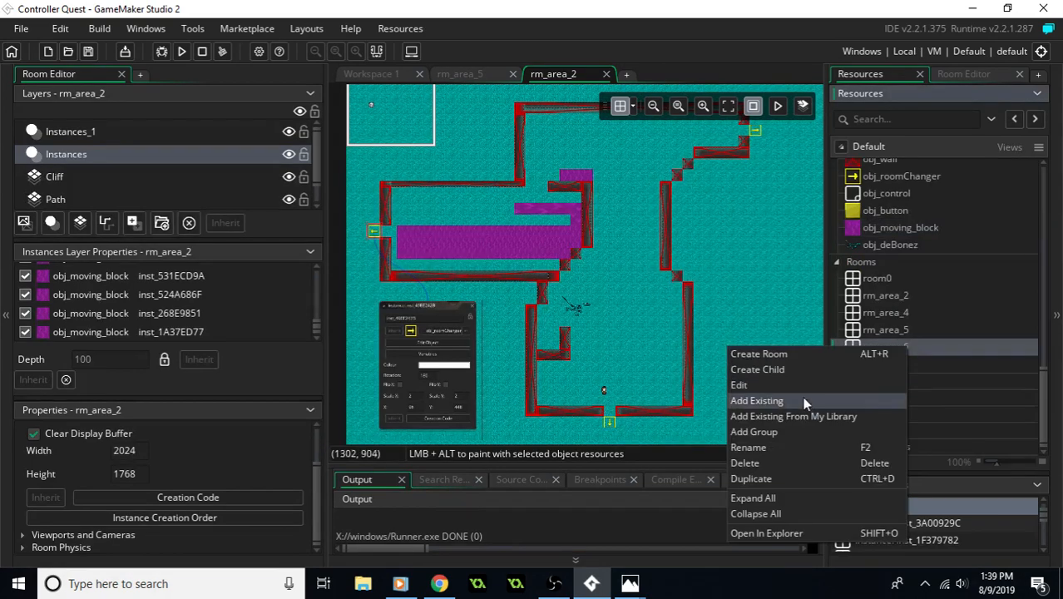
left_click(765, 478)
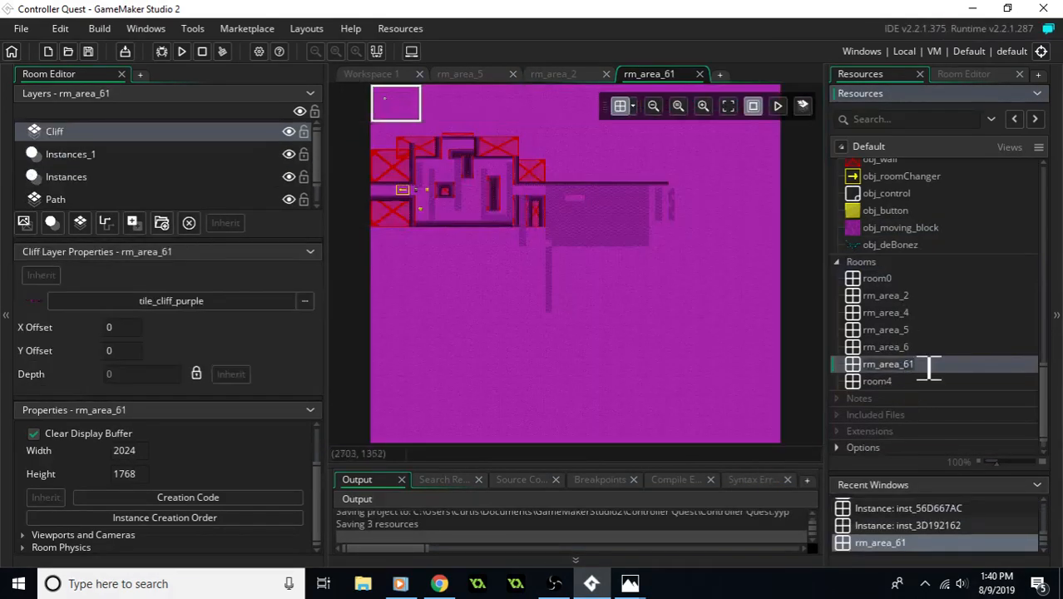
left_click(914, 369)
key("BackSpace")
key("BackSpace")
type("8")
key("Return")
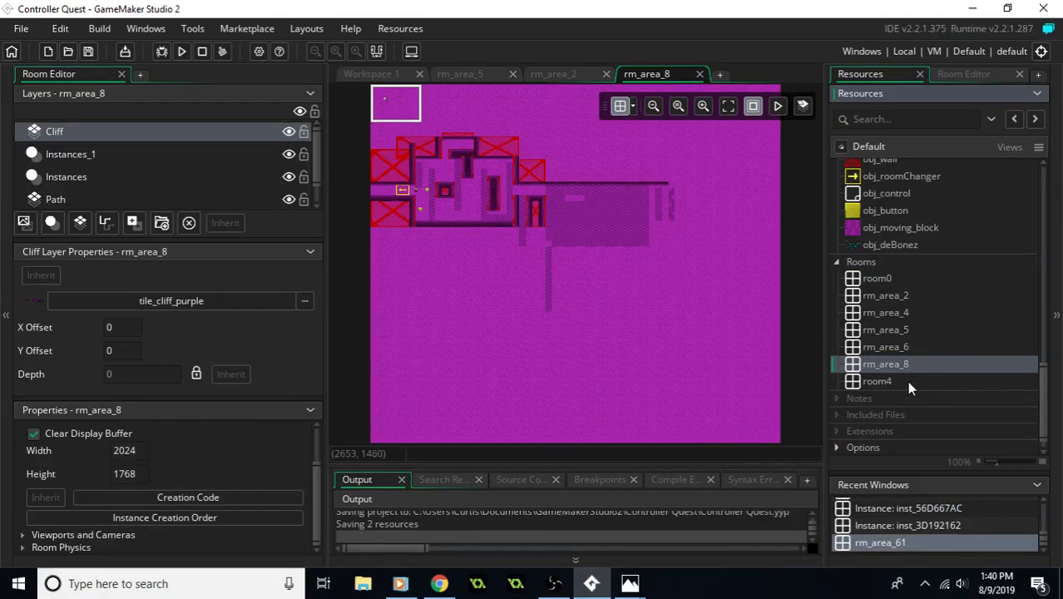
- In rm_area_5, open the properties of the room changer instance in the southern wall gap on the Instances layer
double_click(902, 330)
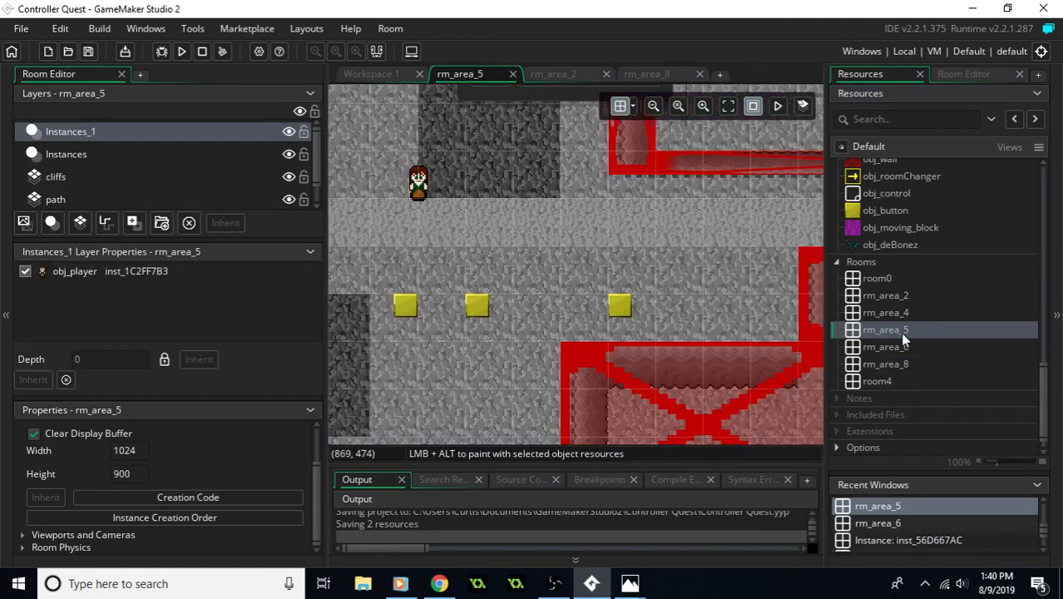
mouse_move(620, 310)
middle_mouse_down()
mouse_move(735, 149)
mouse_move(657, 272)
middle_mouse_up()
middle_click_drag(609, 328, 704, 196)
middle_click_drag(675, 284, 665, 186)
mouse_move(663, 300)
middle_mouse_down()
mouse_move(667, 190)
mouse_move(653, 371)
middle_mouse_up()
middle_click_drag(625, 163, 606, 232)
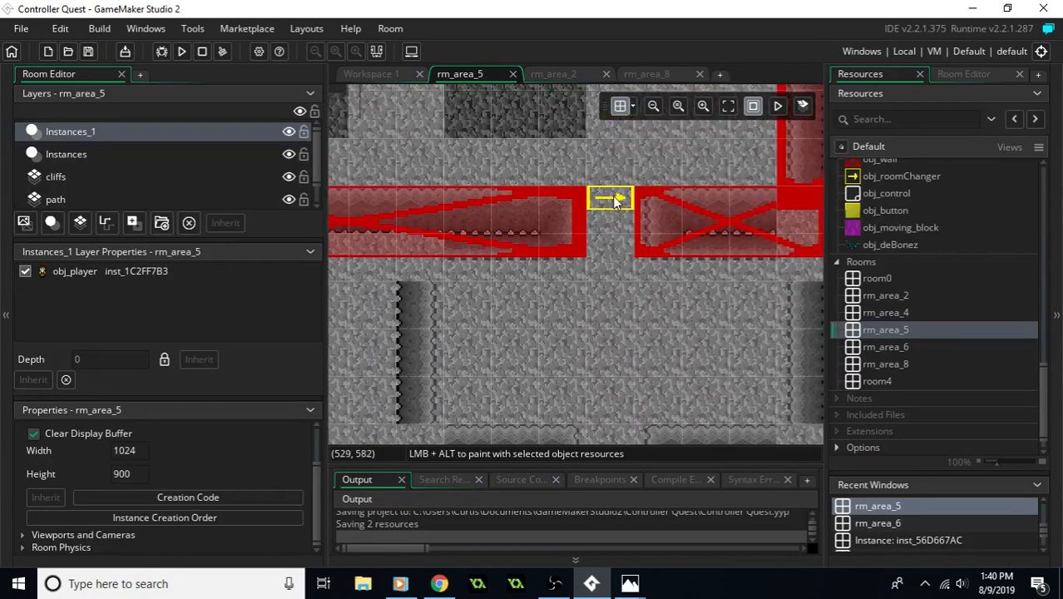
left_click(79, 152)
left_click(611, 198)
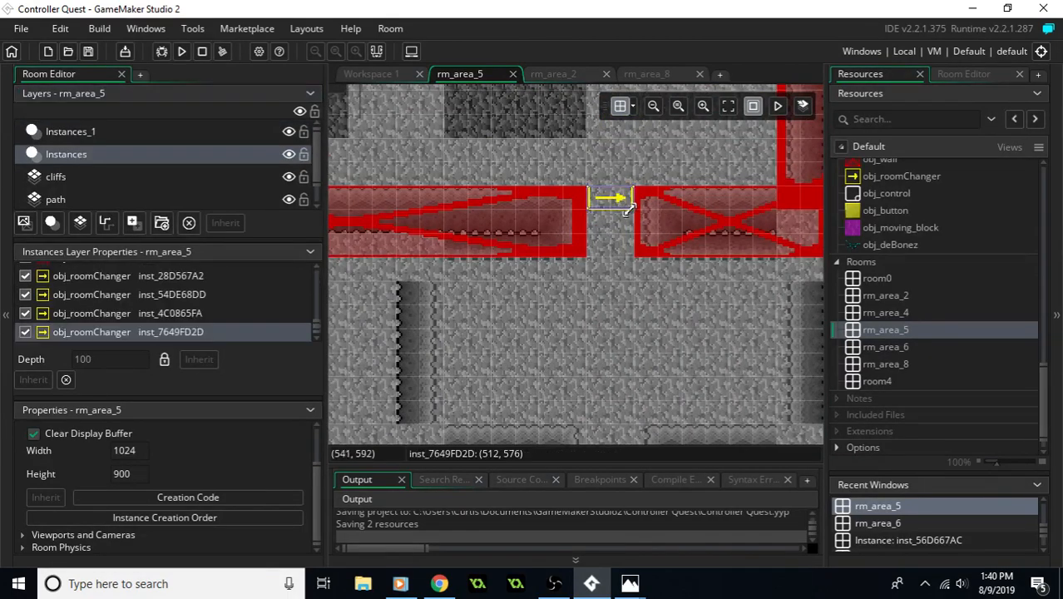
double_click(615, 204)
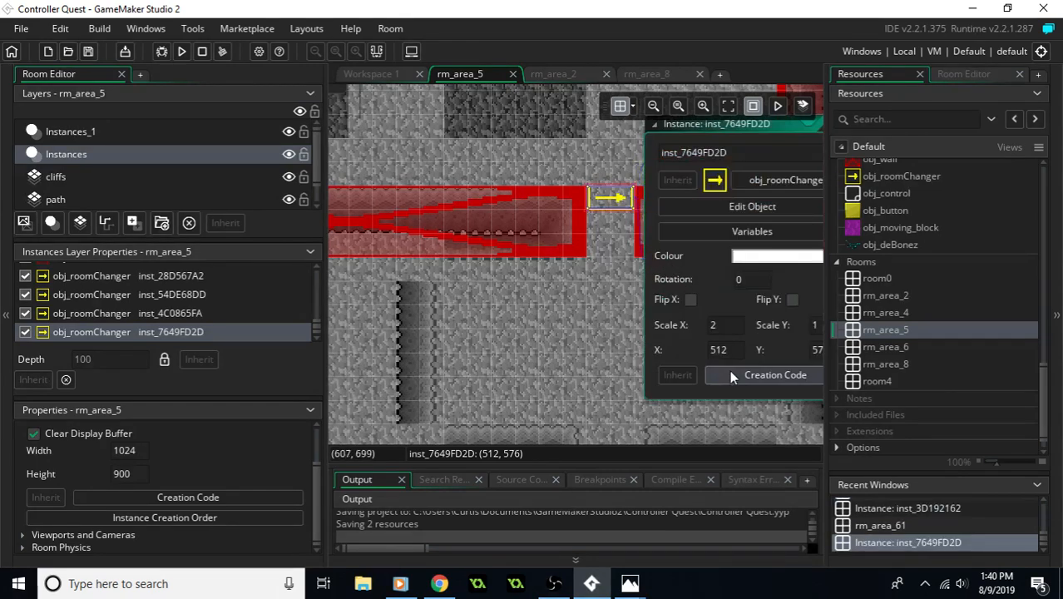
- Set the southern room changer's creation code to "room_target = rm_area_8;" and close the code editor
left_click(735, 377)
type("room_target = rm_area_5")
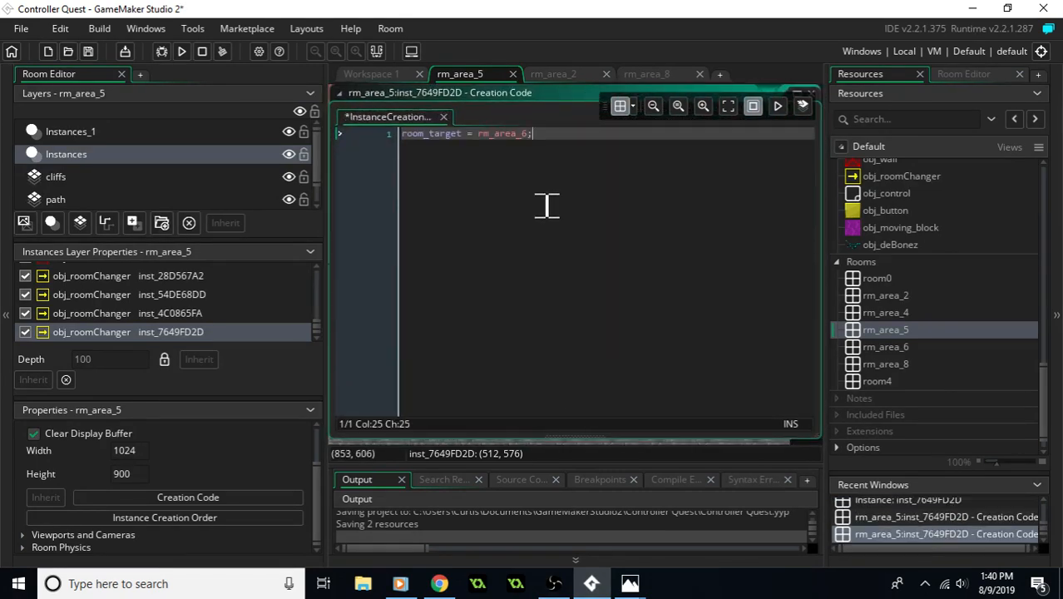
type("8")
key("Return")
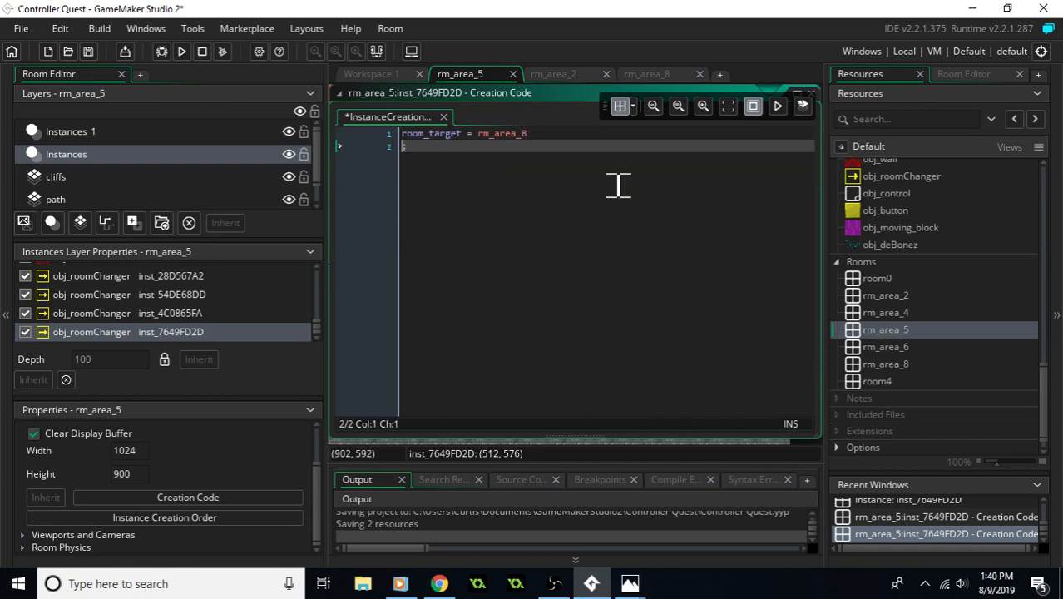
key("BackSpace")
middle_click_drag(599, 219, 592, 227)
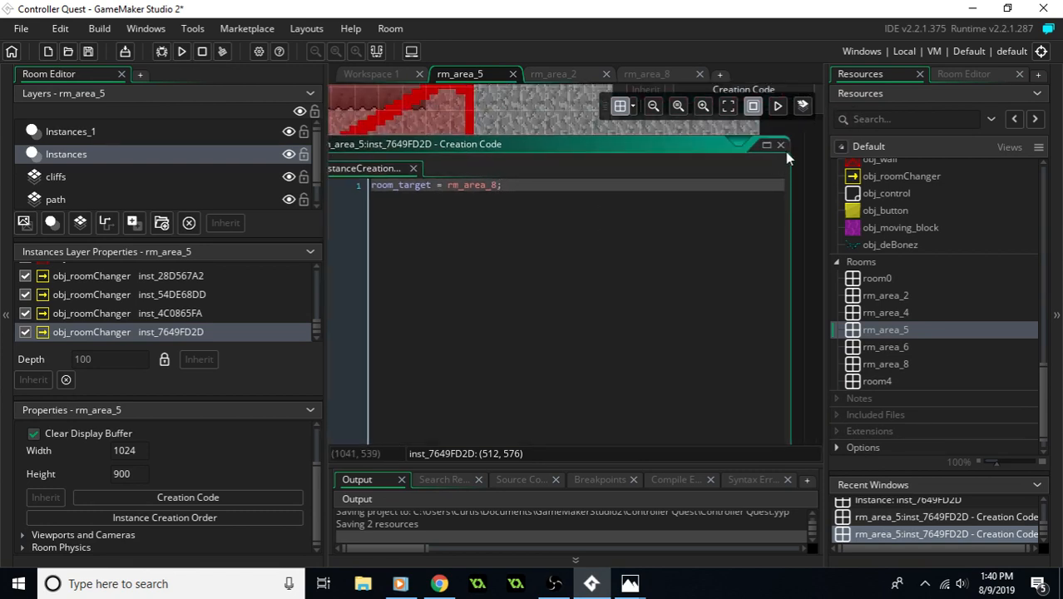
left_click(781, 145)
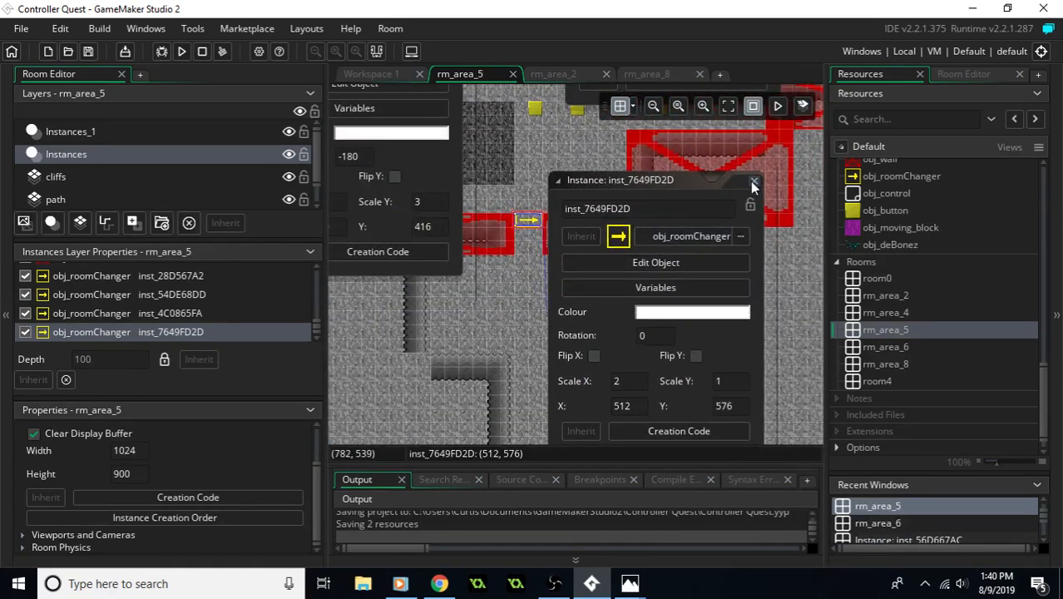
- Close the leftover instance property windows covering rm_area_5
left_click(754, 182)
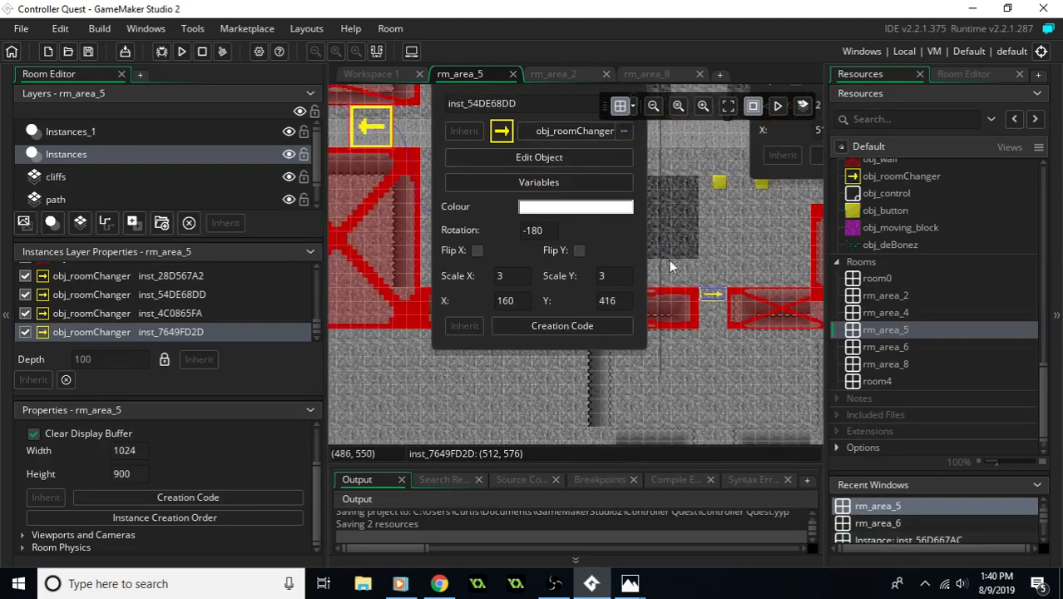
left_click(612, 155)
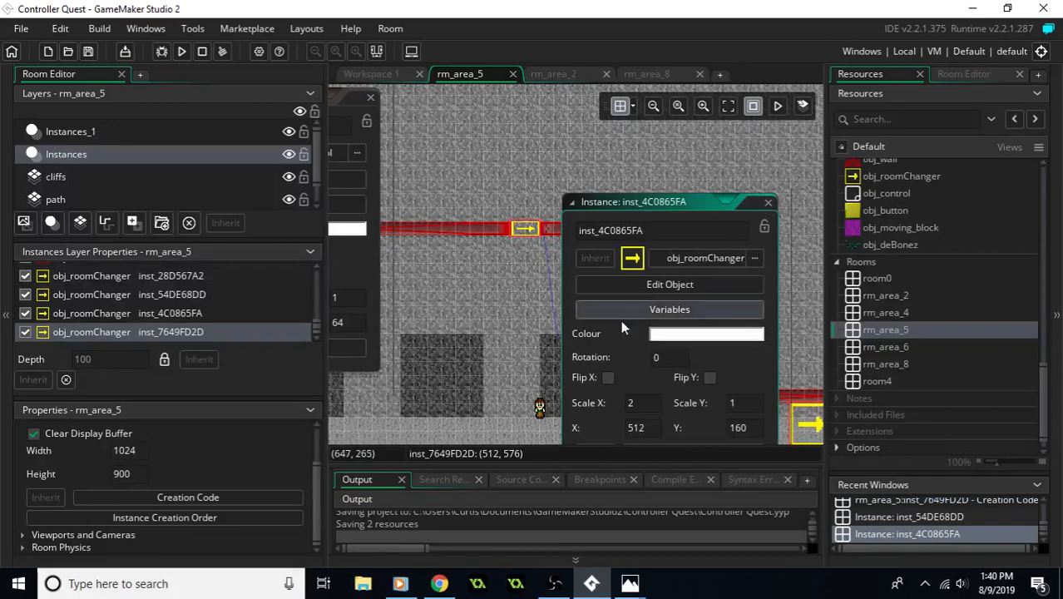
left_click(768, 203)
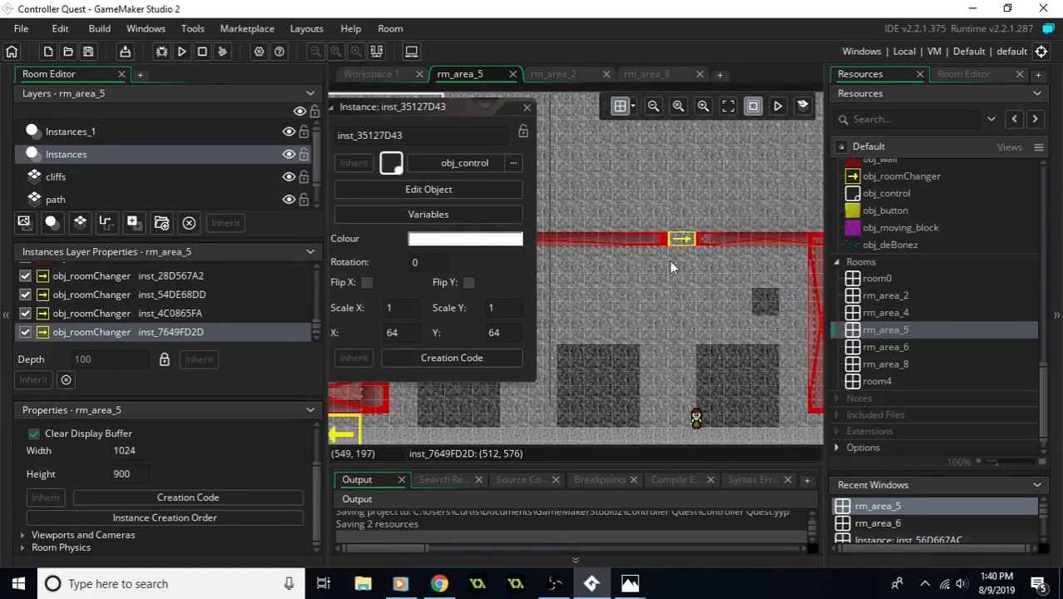
left_click(631, 151)
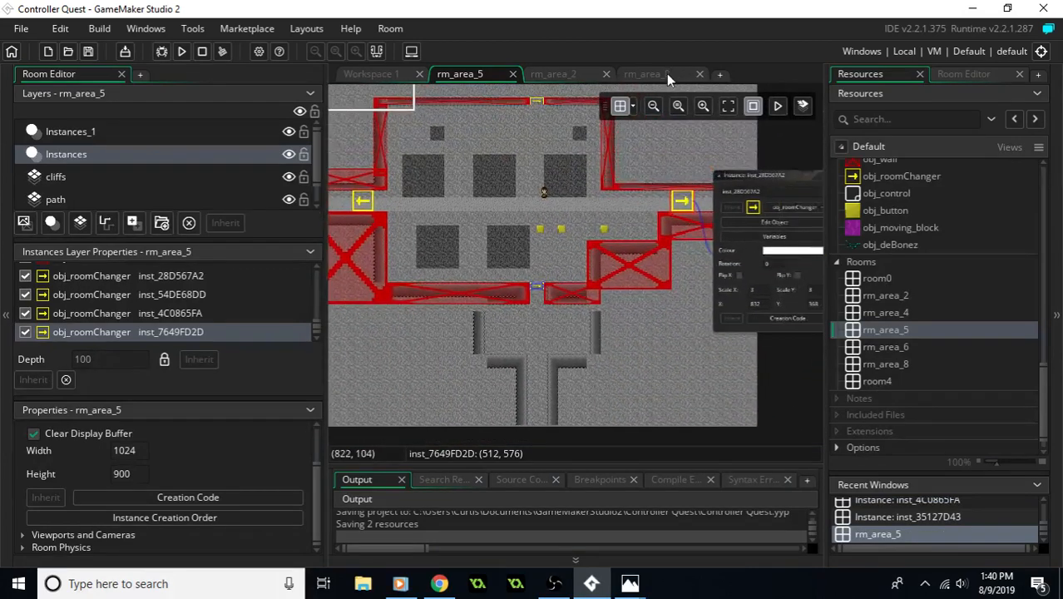
- Switch to rm_area_8, look over its layout, and create a new blank sprite in the terrain group
left_click(668, 73)
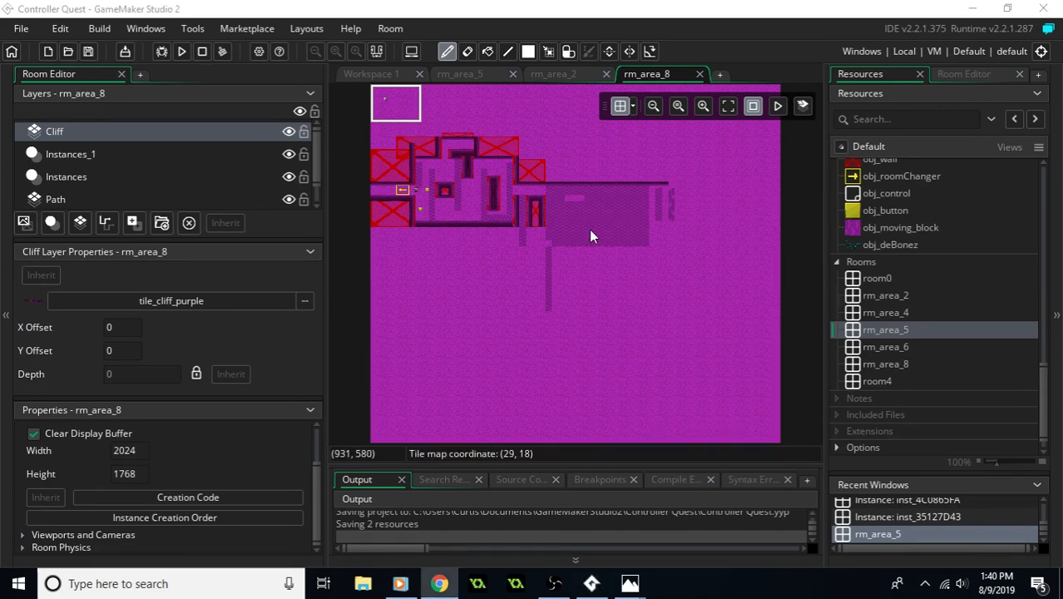
middle_click_drag(620, 211, 665, 267)
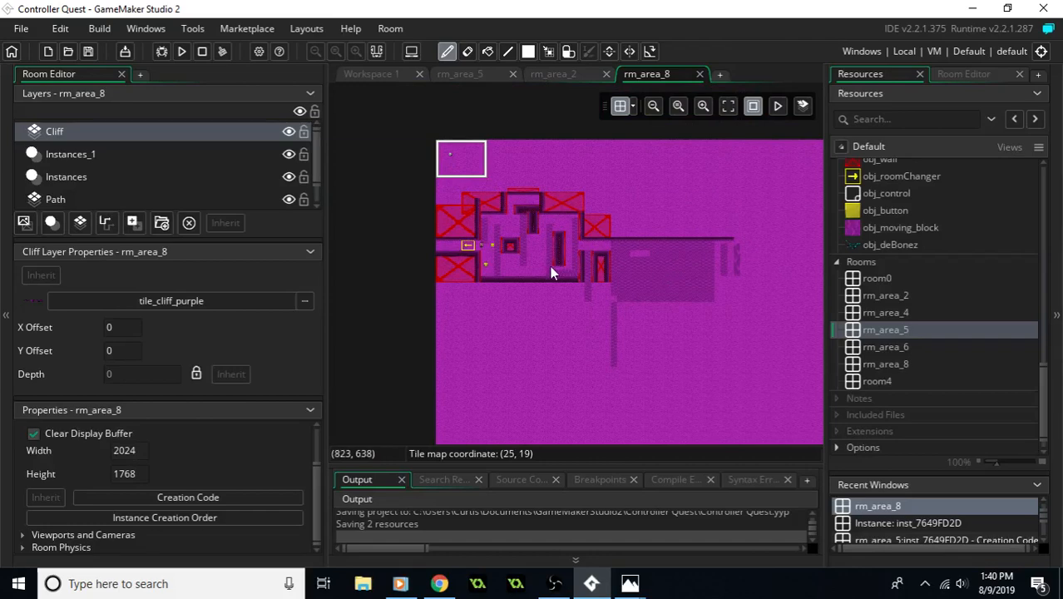
scroll(952, 233, "up", 5)
scroll(945, 233, "up", 8)
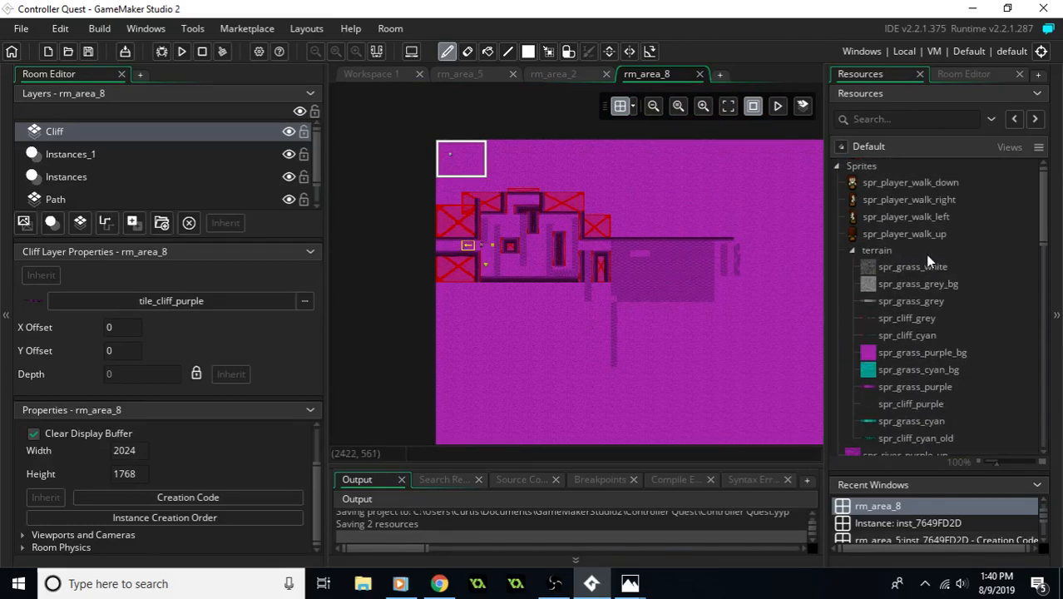
left_click(916, 284)
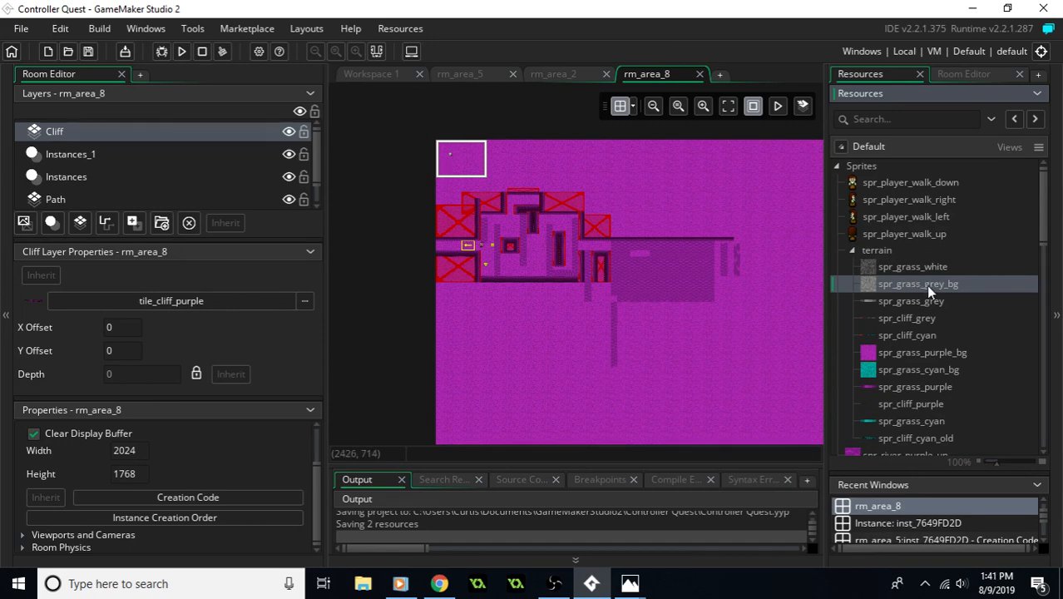
right_click(926, 285)
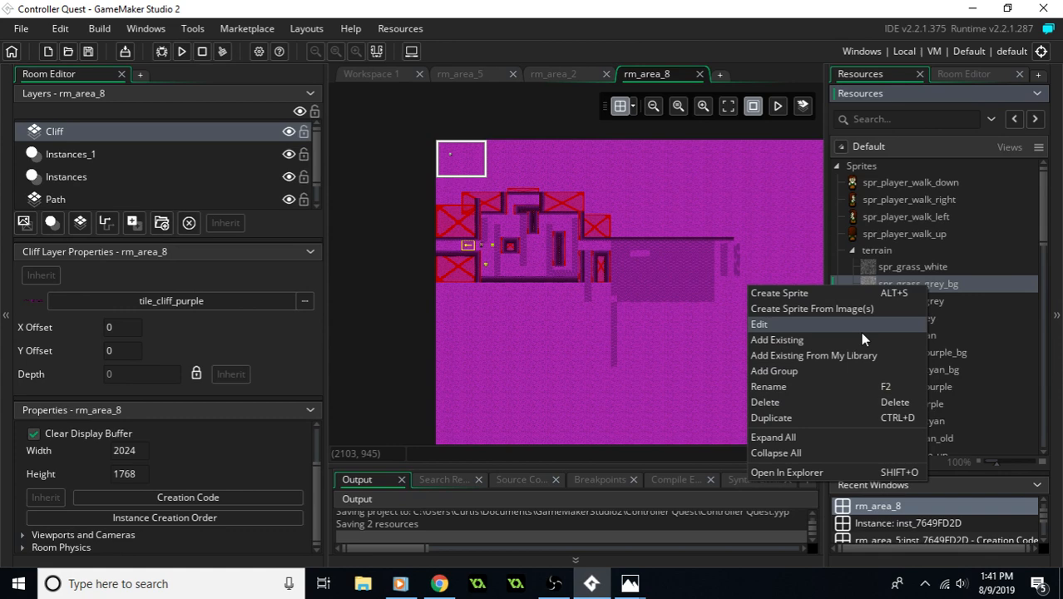
left_click(828, 296)
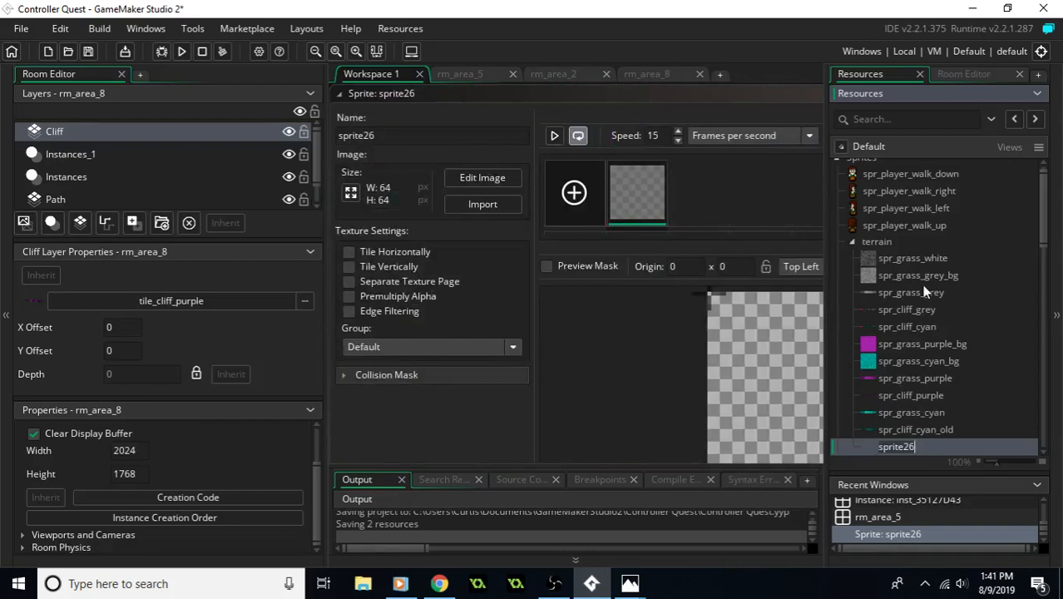
left_click(912, 279)
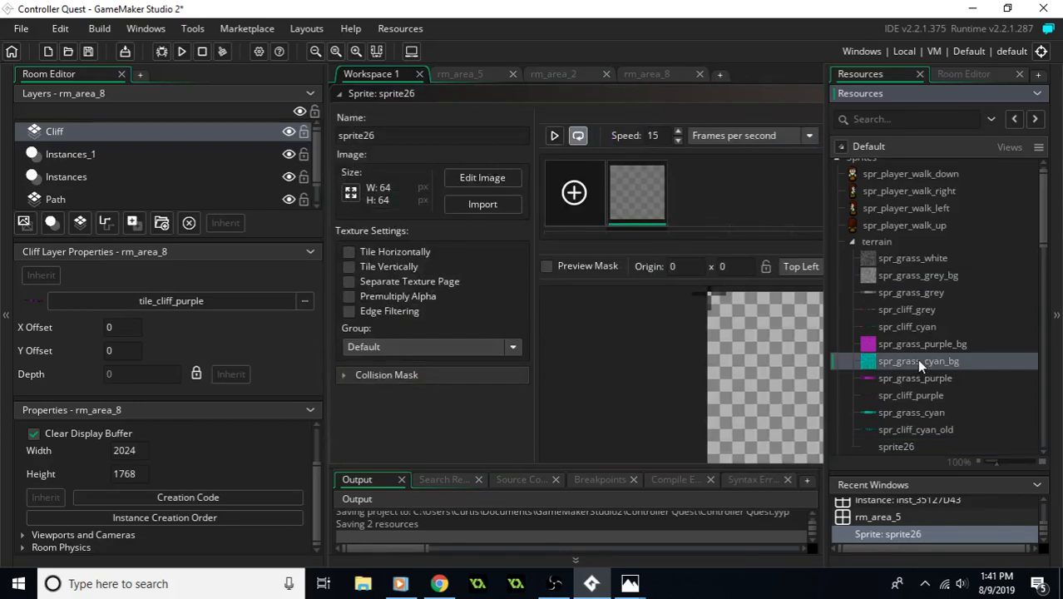
right_click(913, 278)
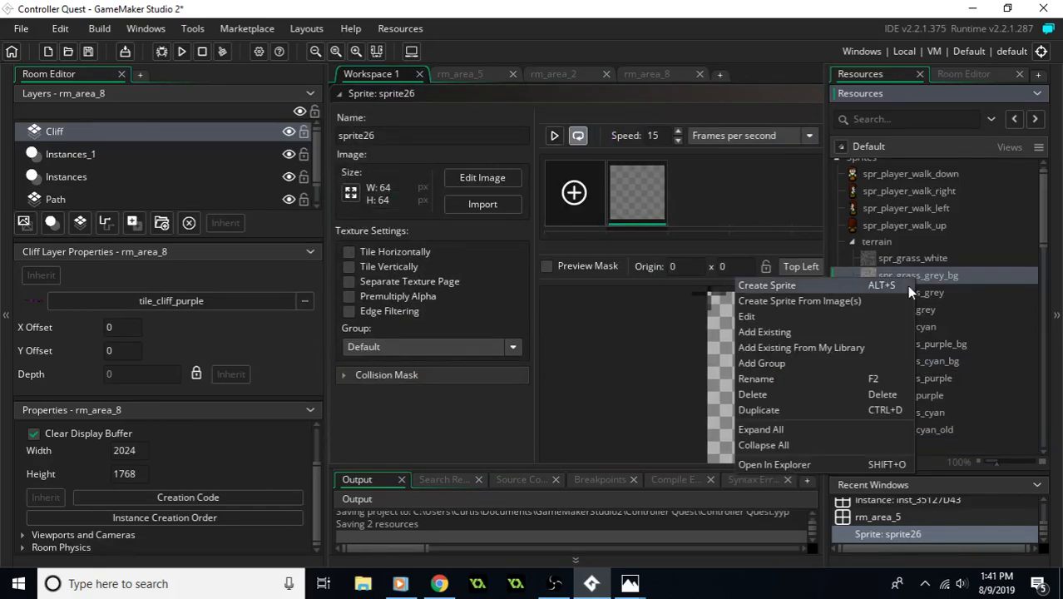
left_click(839, 301)
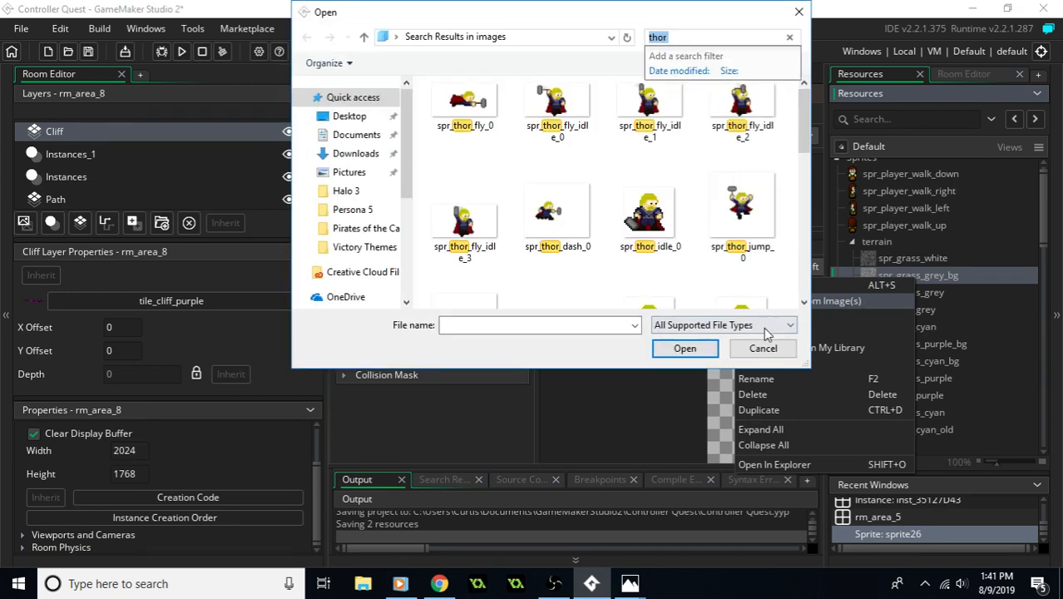
left_click(763, 349)
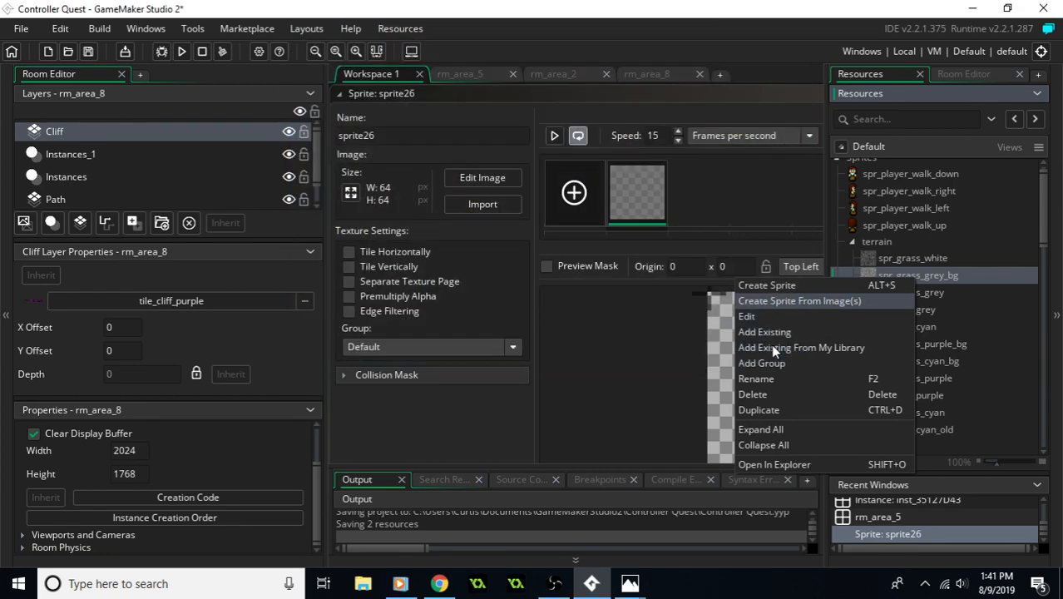
- Duplicate the sprite spr_grass_cyan_bg and name the copy spr_grass_red_bg
left_click(927, 363)
right_click(929, 364)
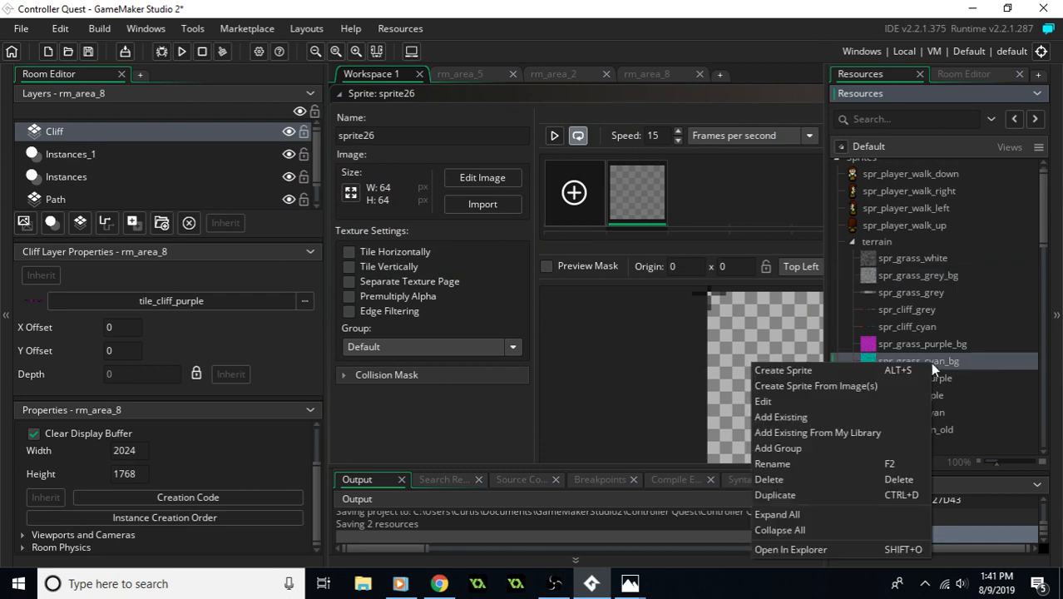
left_click(790, 495)
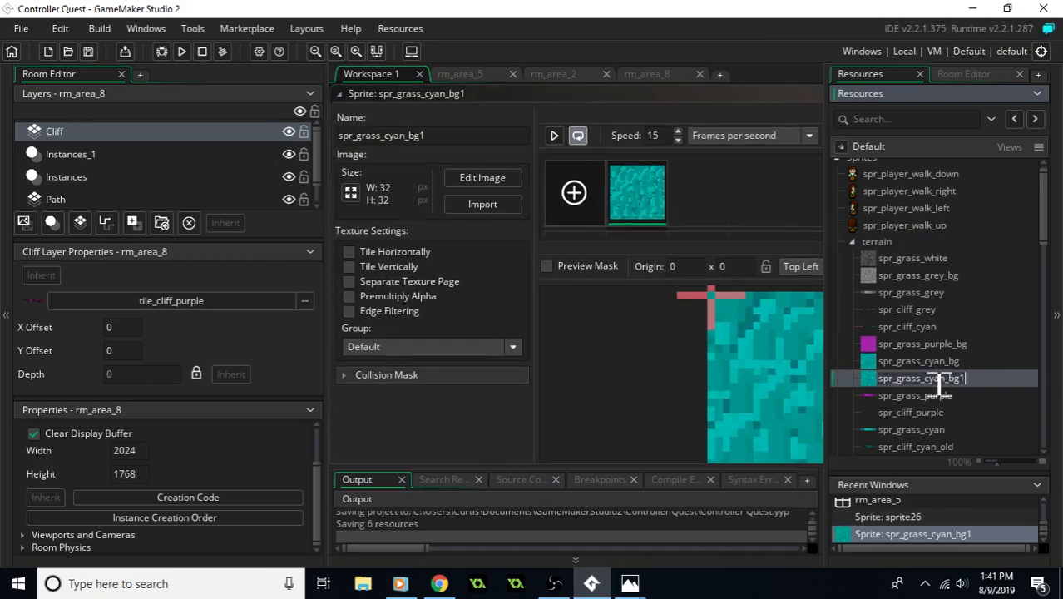
left_click_drag(395, 139, 413, 142)
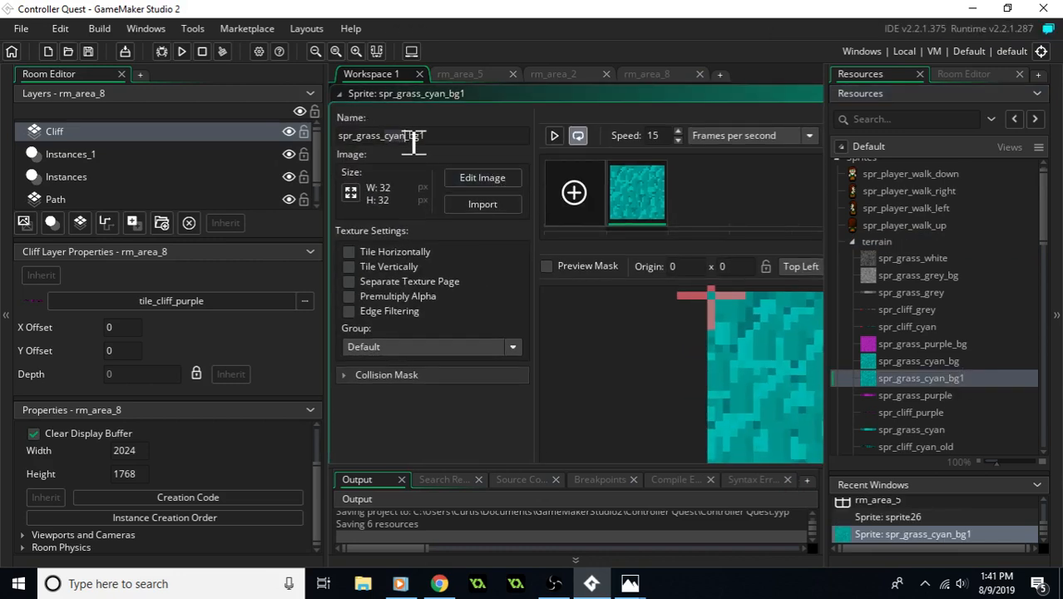
type("red")
- Open the image of spr_grass_red_bg for editing
left_click(489, 177)
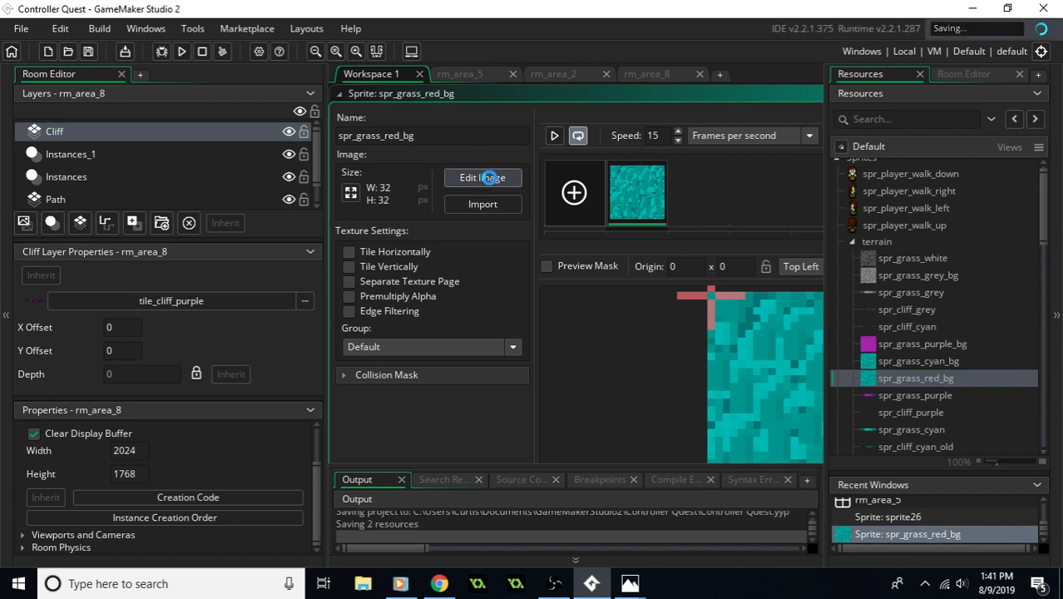
left_click(489, 177)
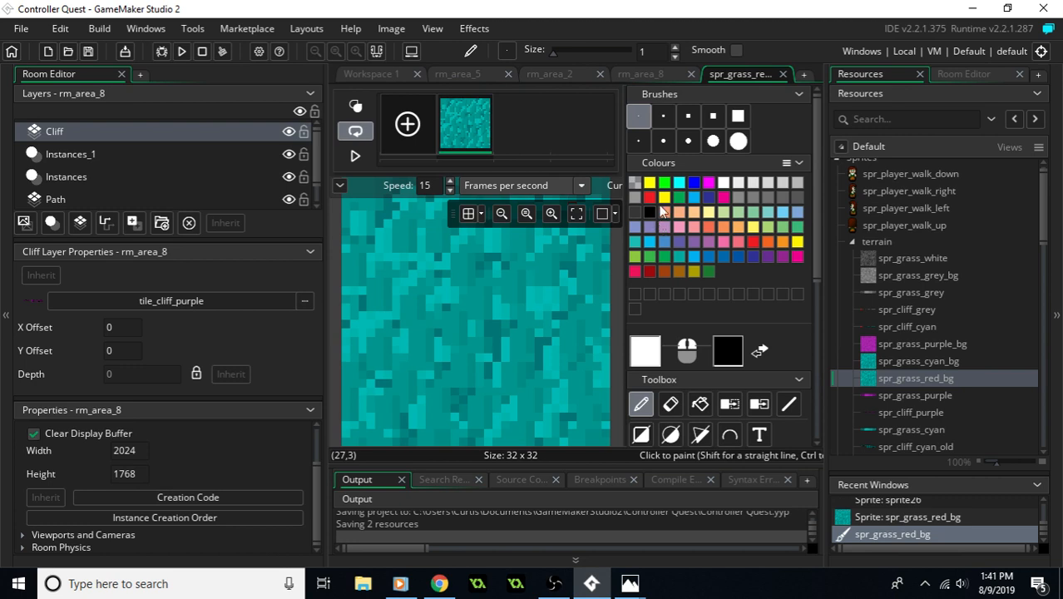
left_click(404, 32)
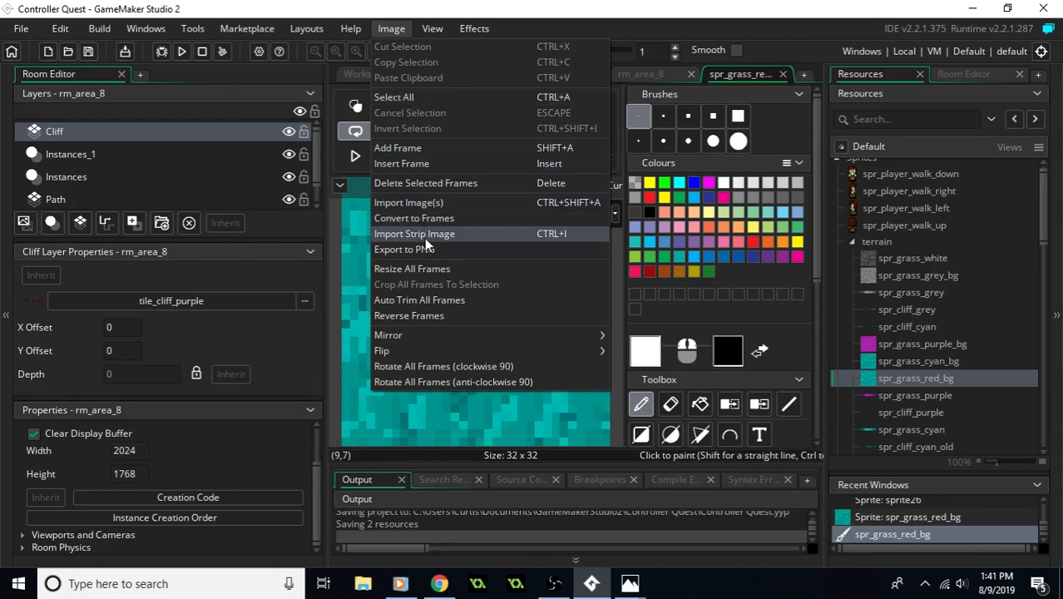
mouse_move(333, 35)
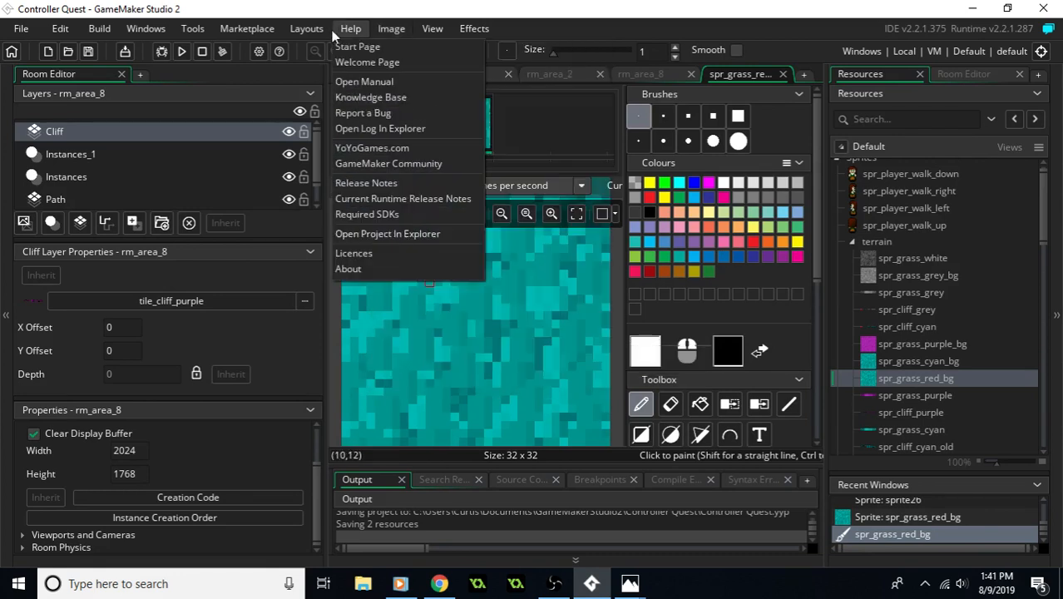
mouse_move(476, 29)
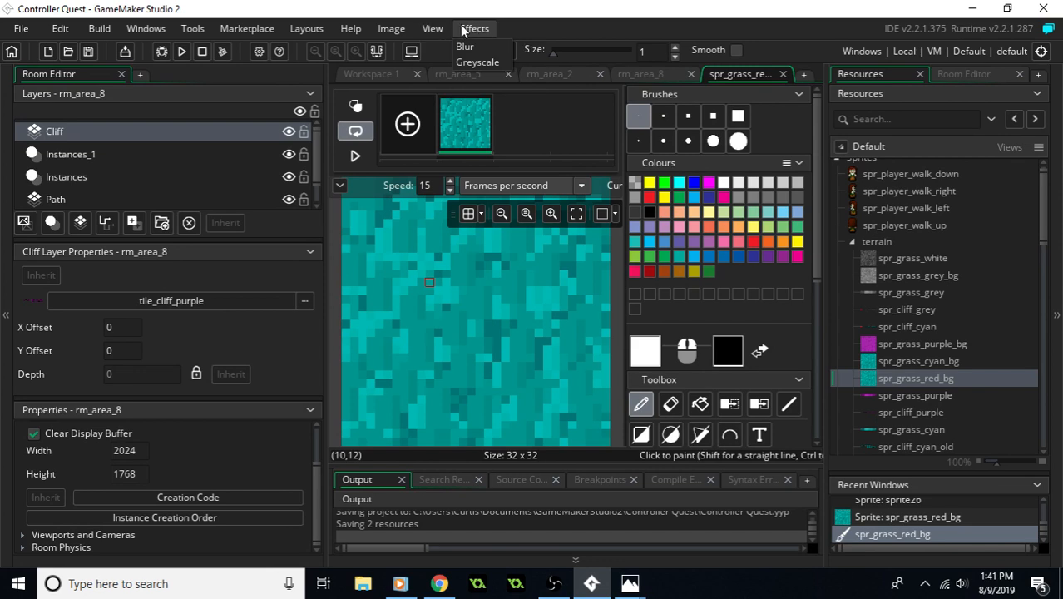
mouse_move(430, 29)
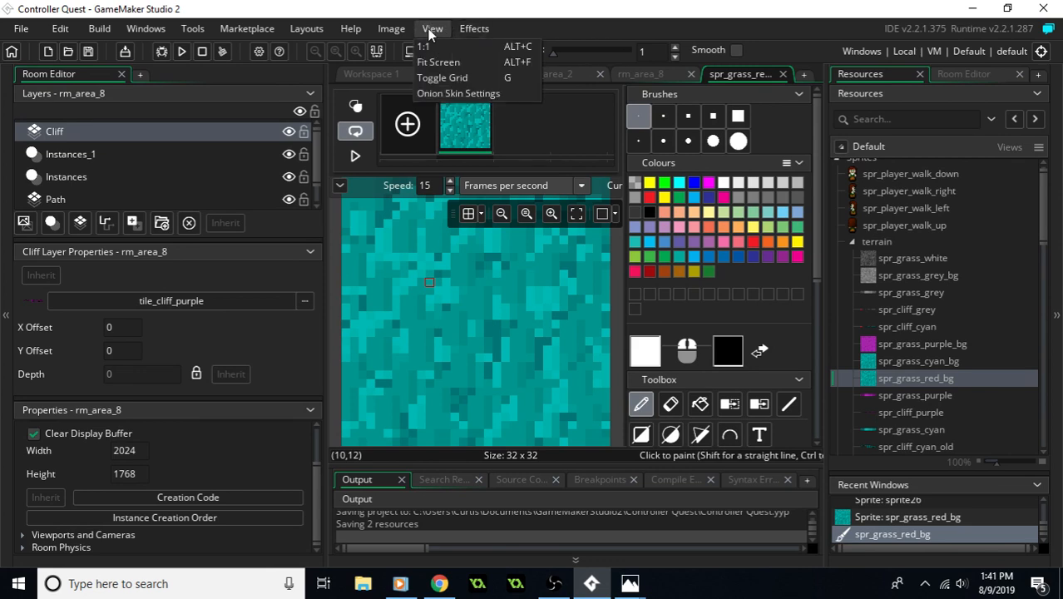
mouse_move(398, 26)
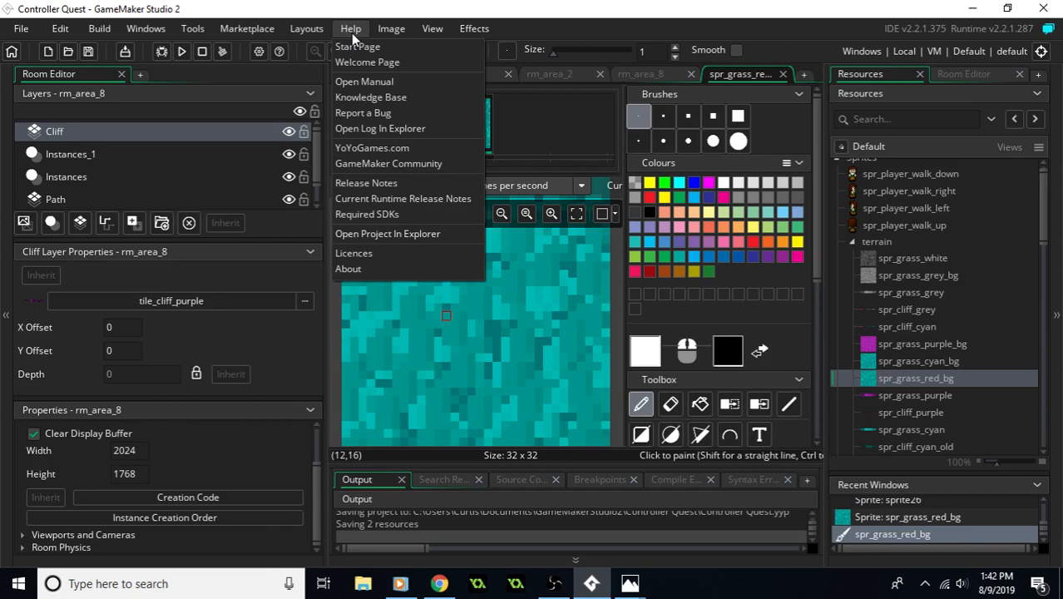
mouse_move(161, 33)
mouse_move(198, 31)
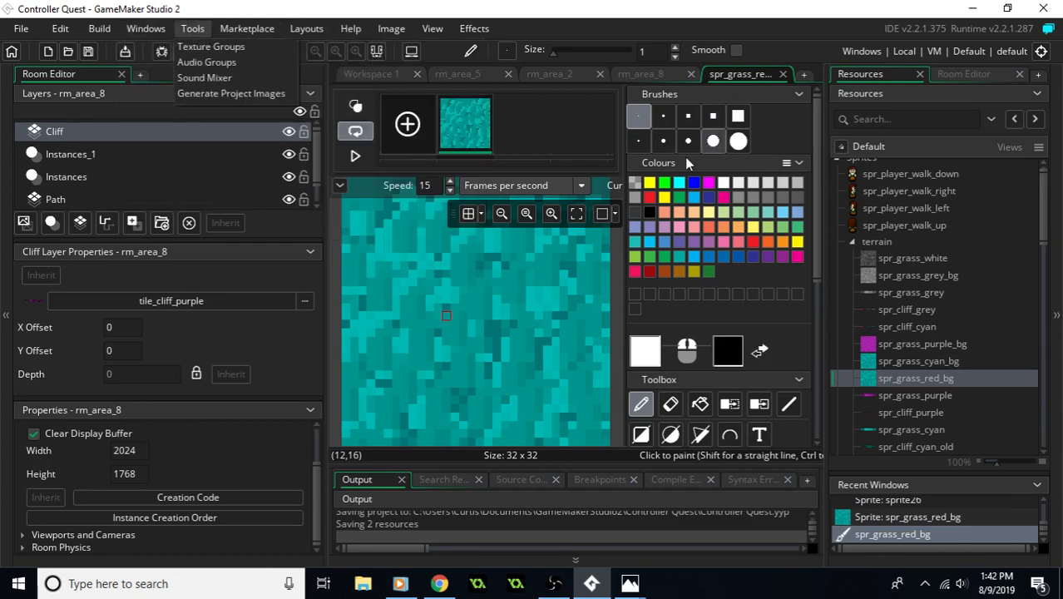
left_click(552, 308)
middle_click_drag(548, 278, 546, 342)
middle_click_drag(468, 330, 526, 297)
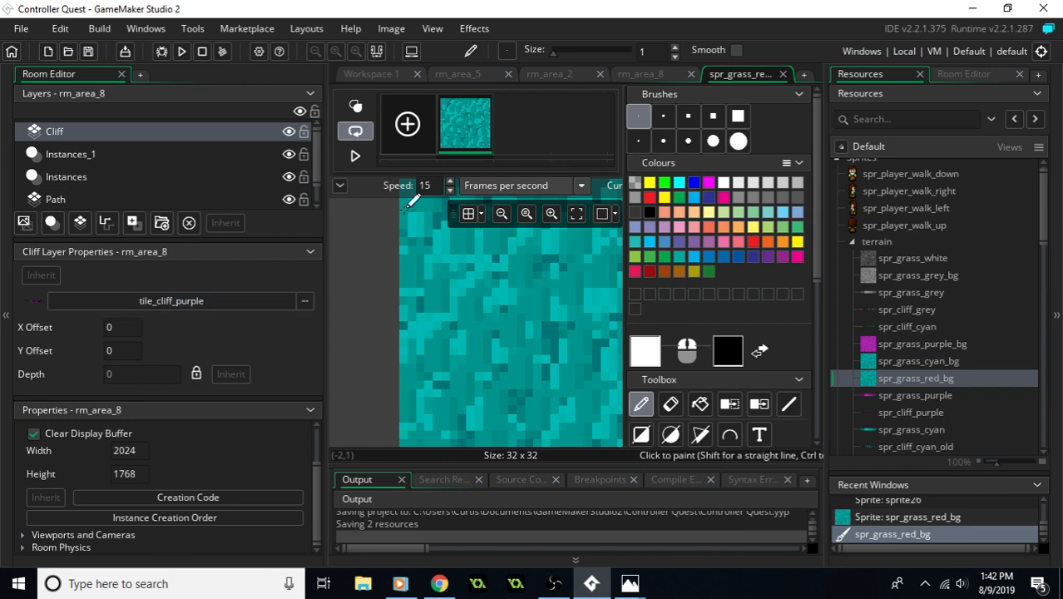
- With the Colour replace tool, swap one dark cyan shade for dark red (9E0B0F) and the predominant cyan for bright red (EE1C24)
scroll(751, 402, "down", 2)
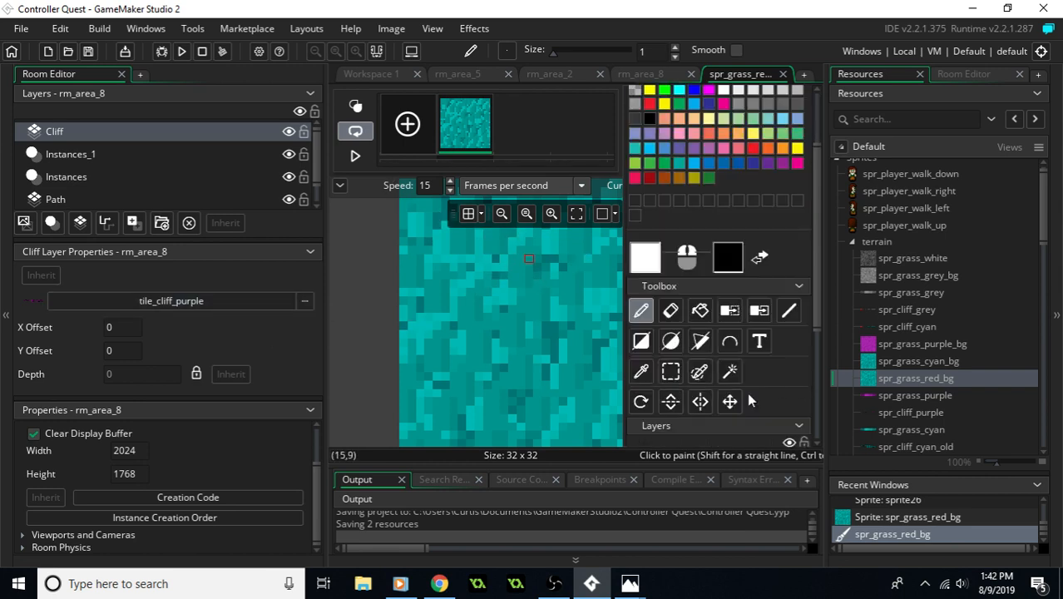
scroll(693, 380, "down", 3)
scroll(694, 380, "up", 2)
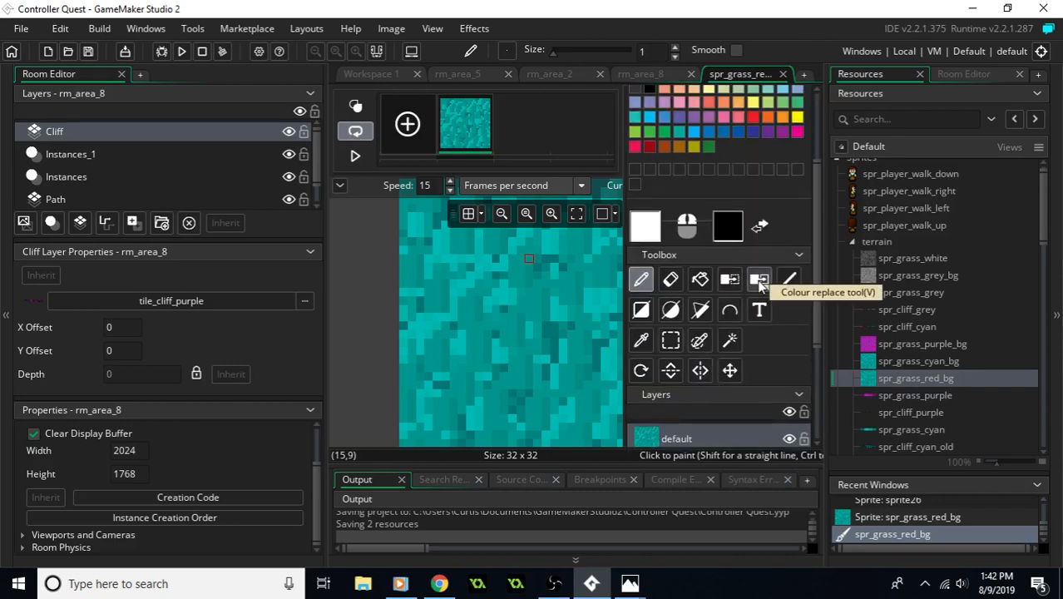
left_click(759, 283)
scroll(753, 200, "up", 2)
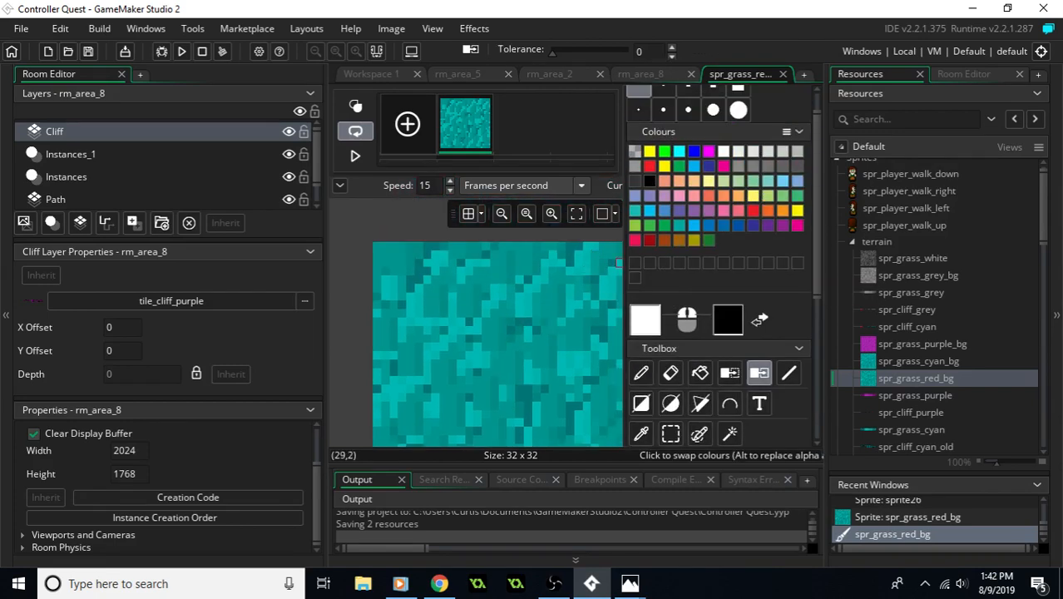
left_click(649, 240)
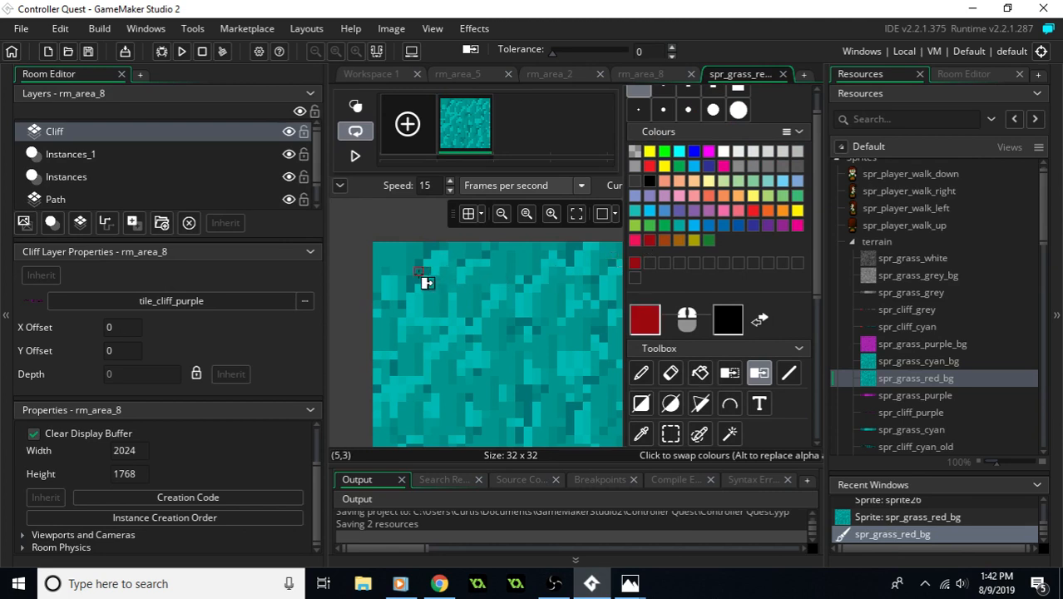
left_click(420, 273)
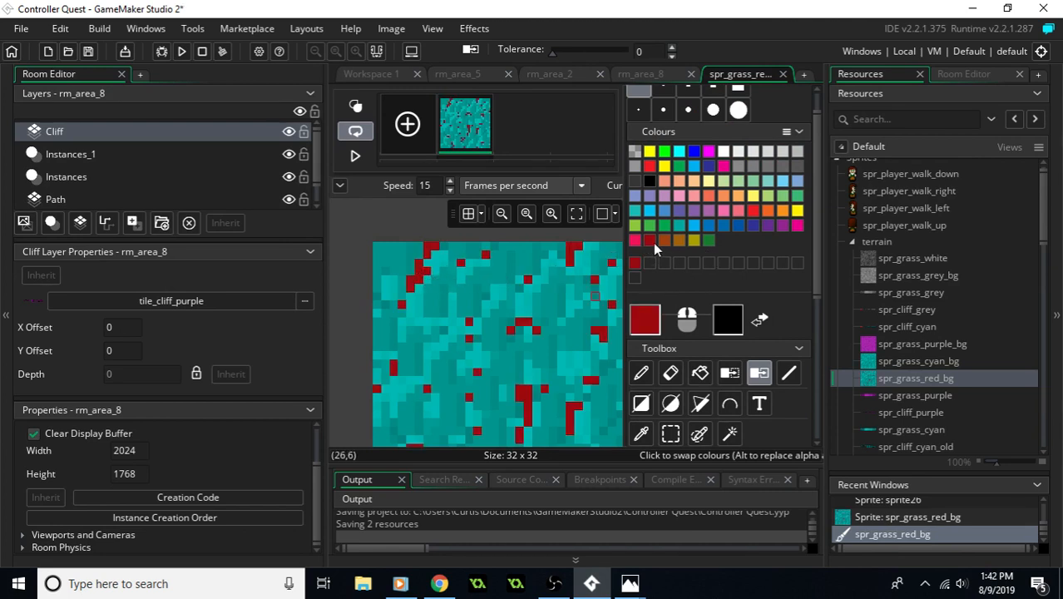
left_click(650, 166)
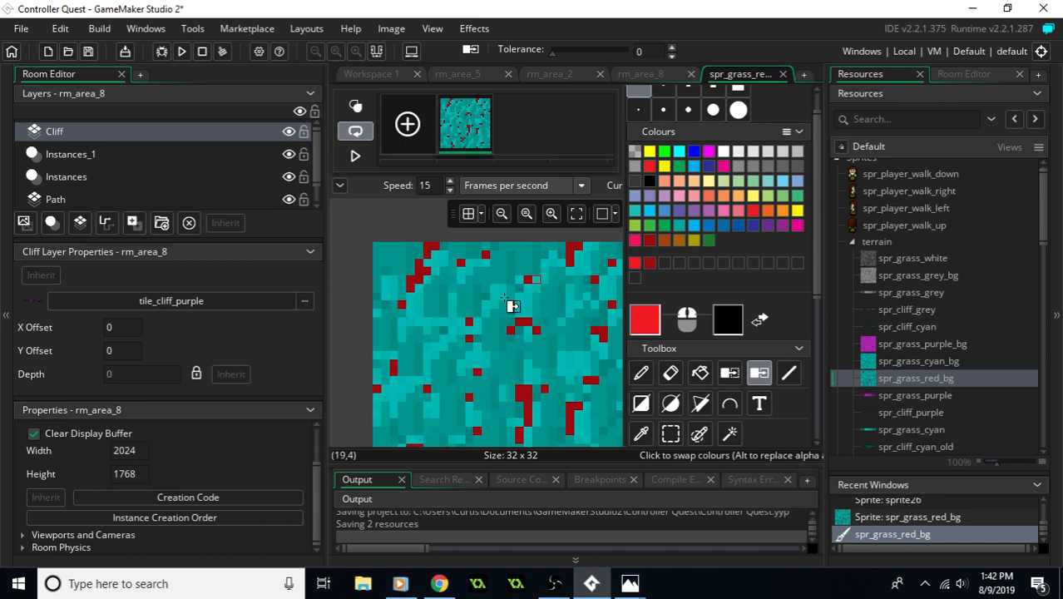
left_click(466, 310)
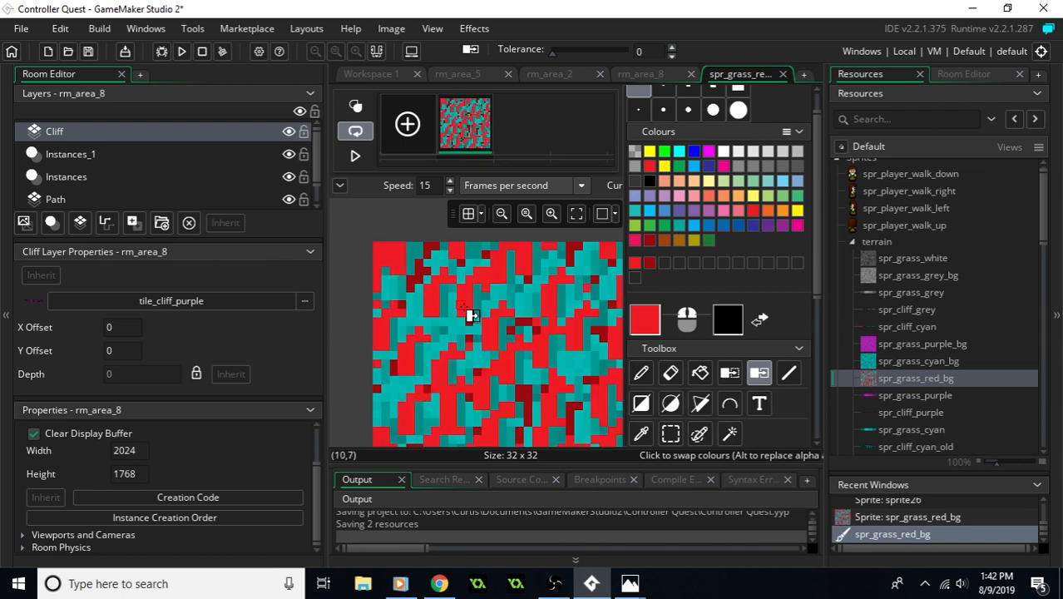
- Lower the saturation of the bright red paint colour and replace the lighter cyan shades with this softer red
left_click(648, 322)
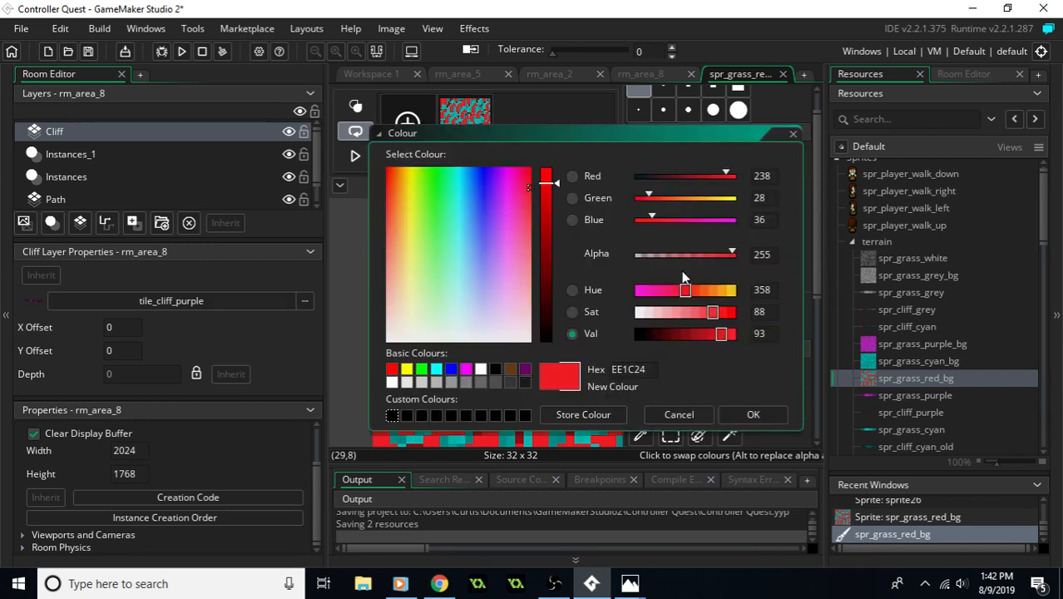
left_click(687, 313)
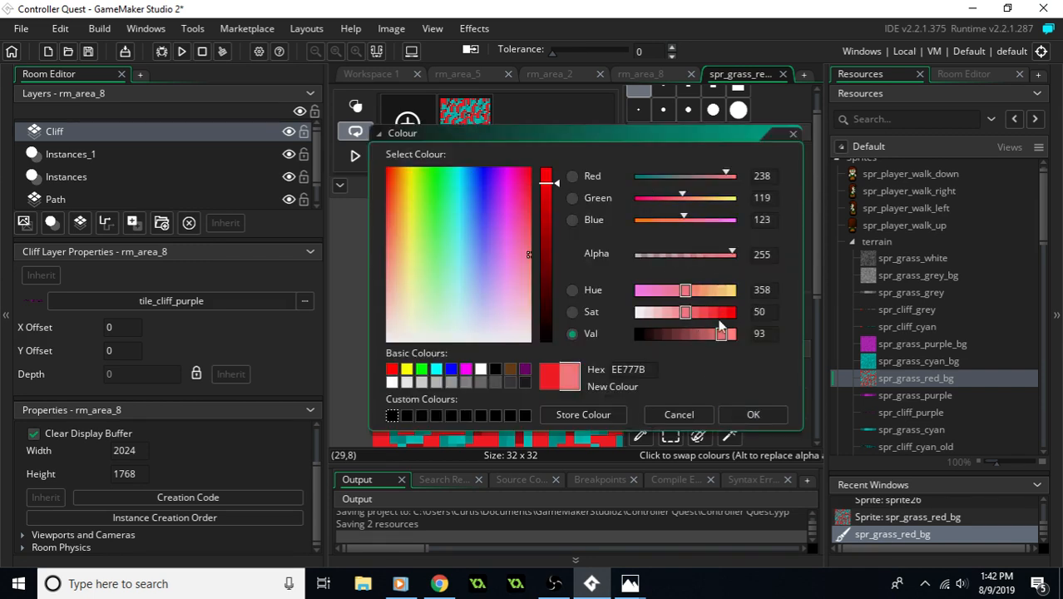
left_click(700, 313)
left_click(753, 415)
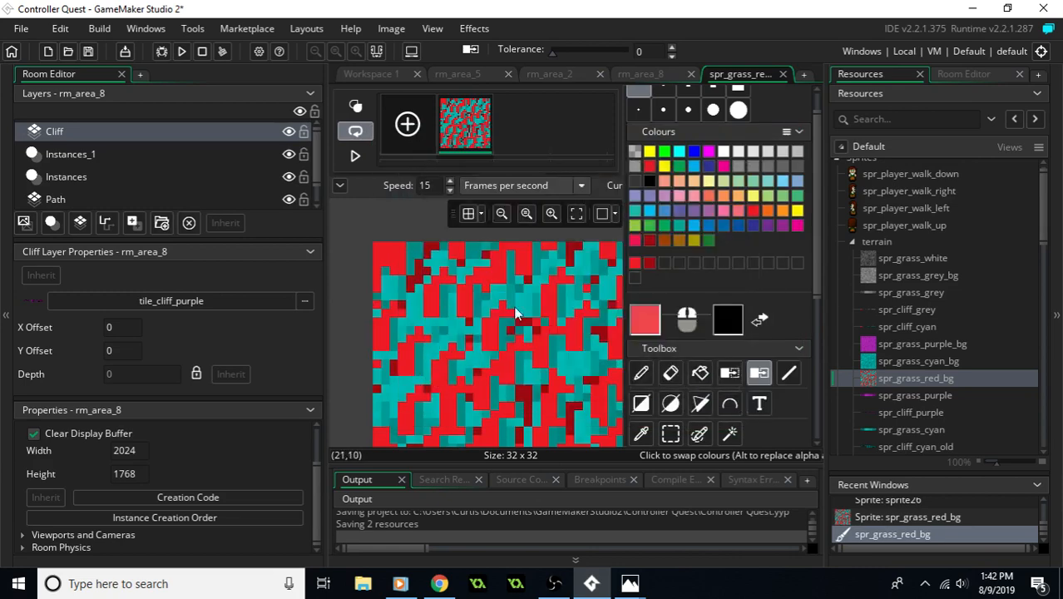
left_click(453, 332)
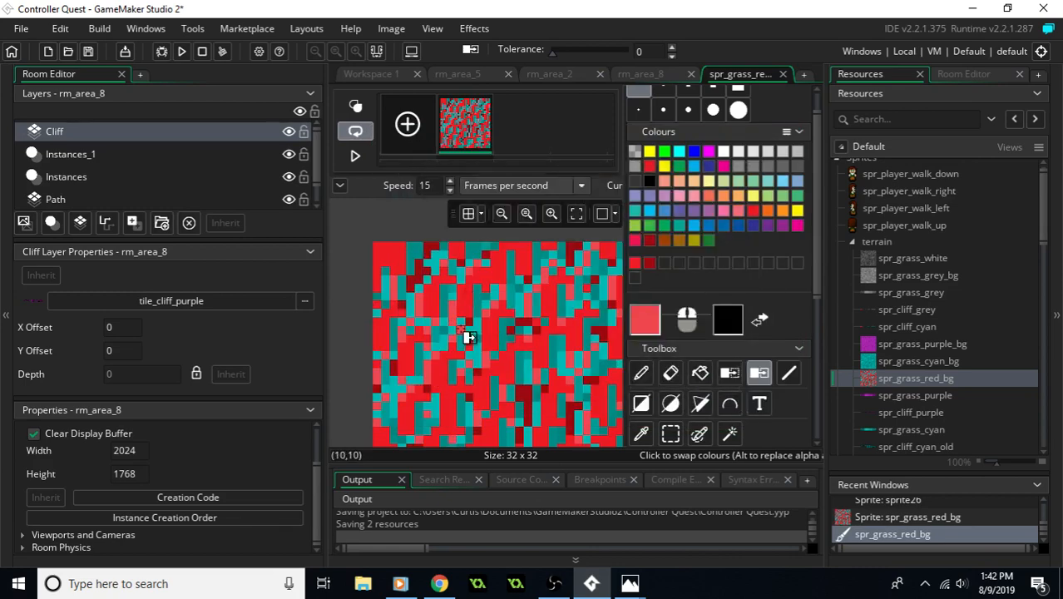
left_click(431, 303)
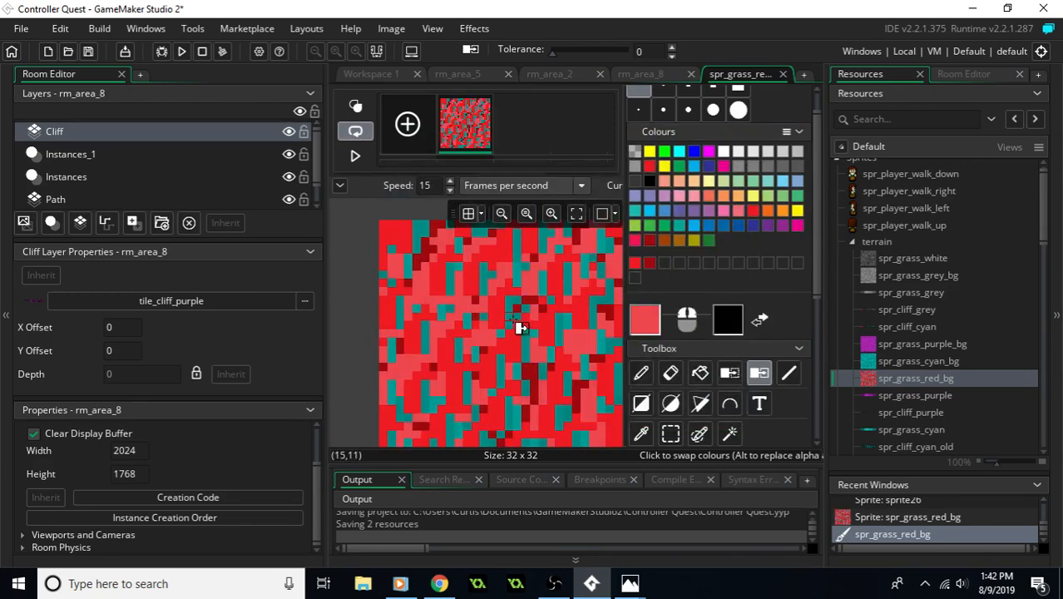
- Brighten the dark red to a value of 80 (CC0E13) and replace the remaining dark cyan shades with it
middle_click_drag(520, 327, 491, 287)
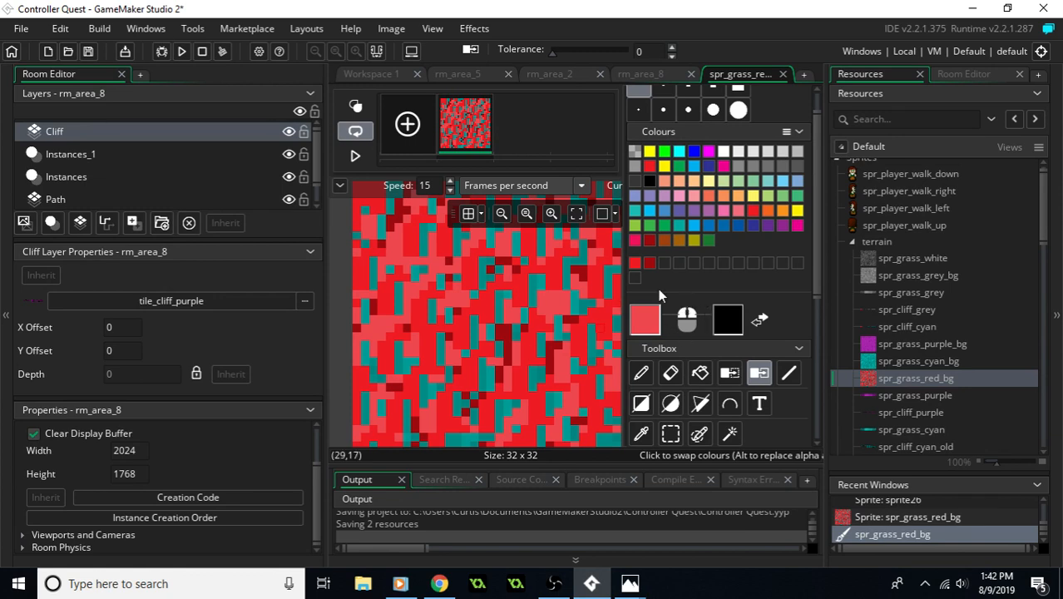
left_click(650, 263)
left_click(649, 327)
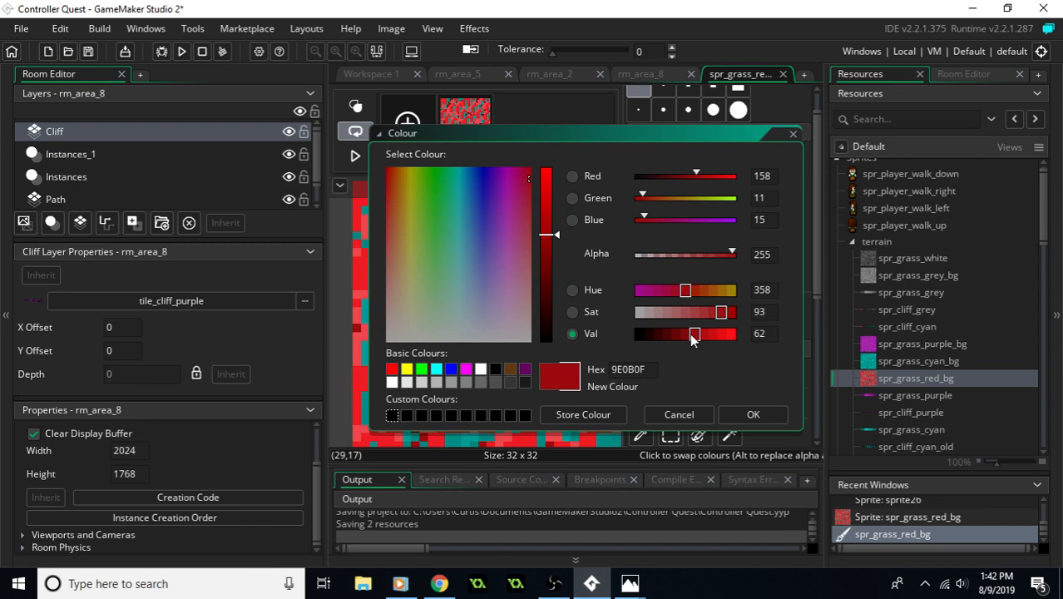
left_click_drag(708, 335, 709, 335)
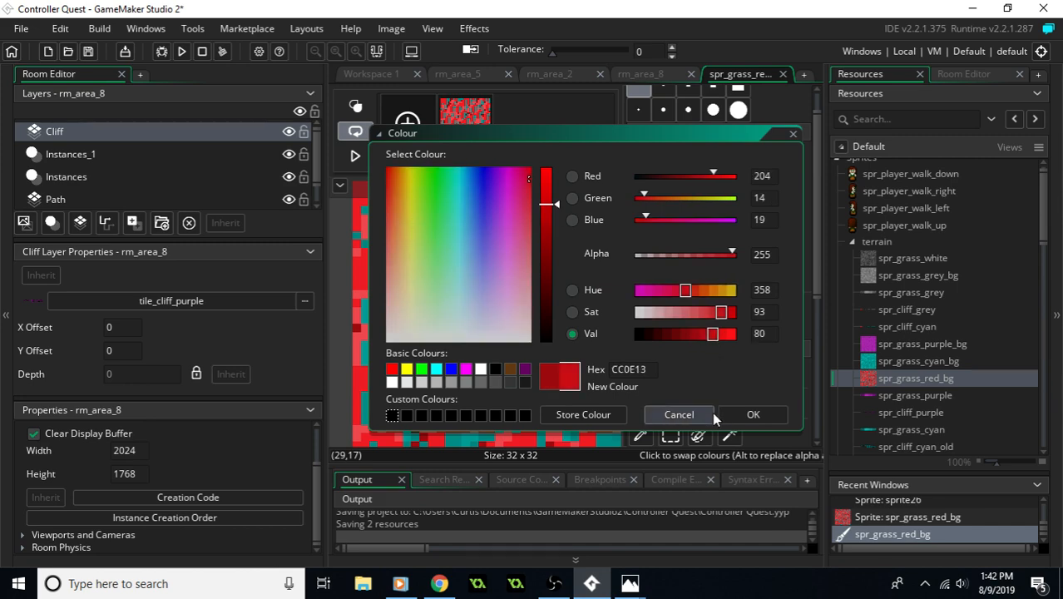
left_click(752, 414)
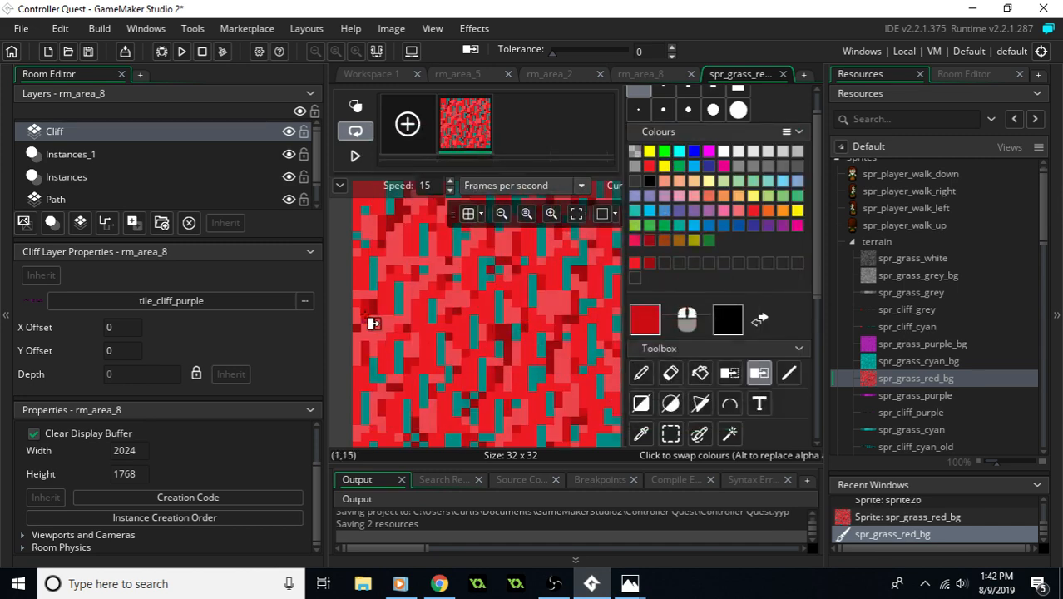
left_click(410, 311)
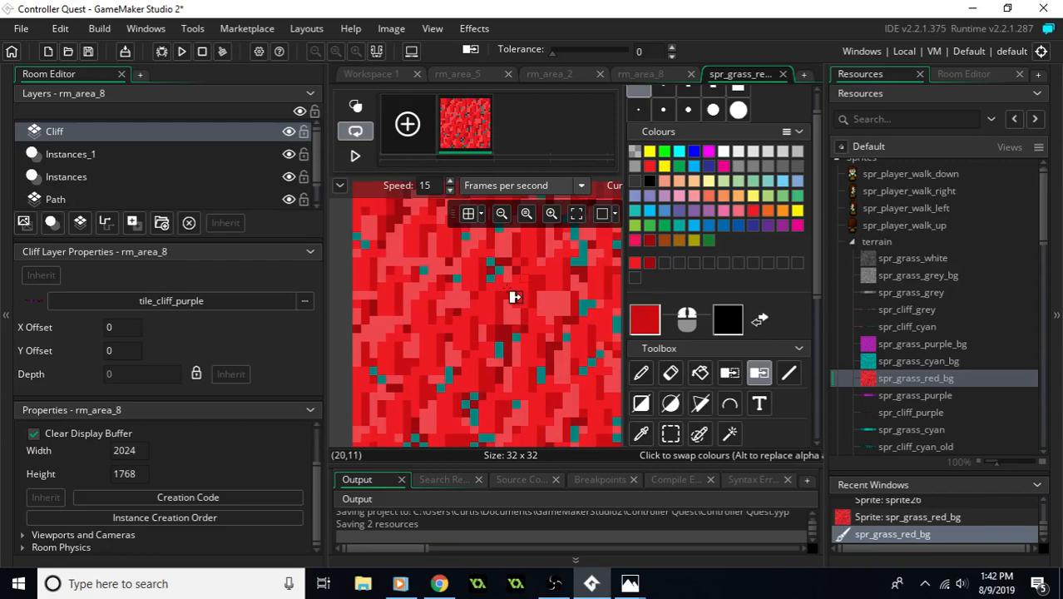
scroll(499, 299, "down", 1)
left_click(451, 373)
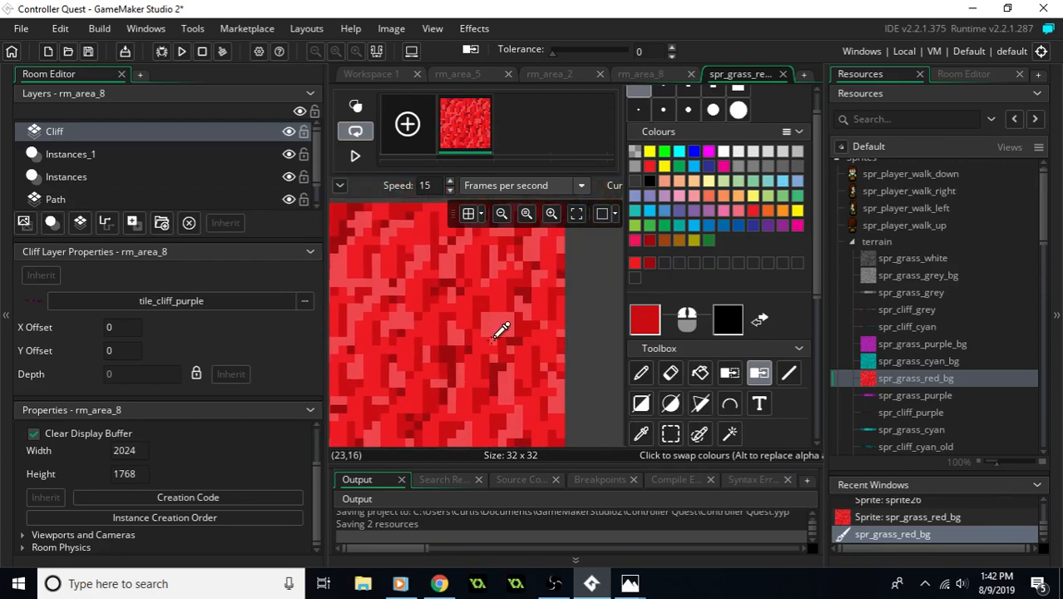
- Check the whole recoloured grass tile and close its image editor
scroll(501, 331, "down", 1)
scroll(499, 335, "down", 1)
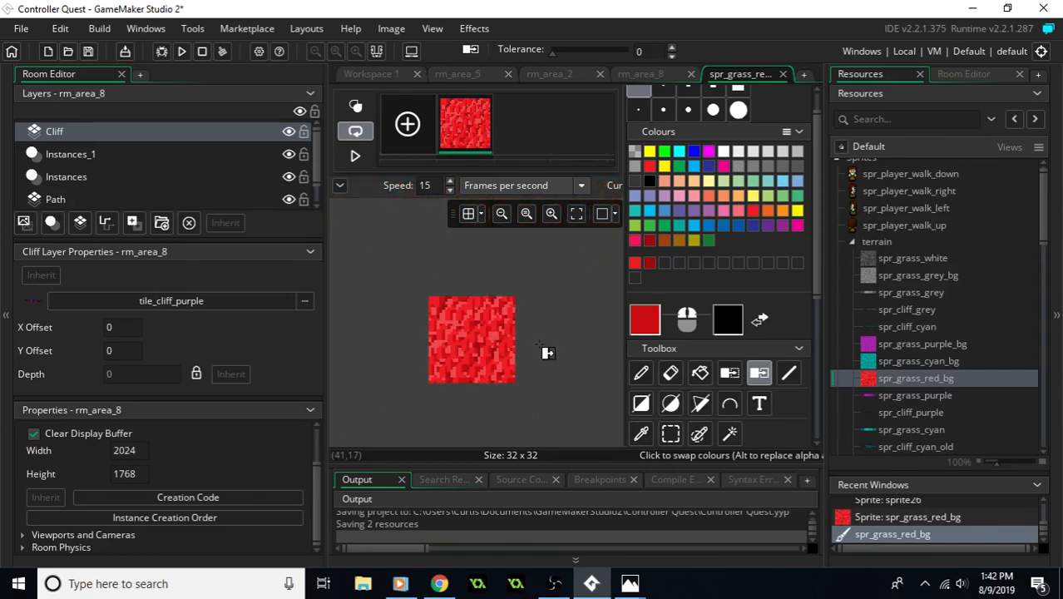
left_click(783, 73)
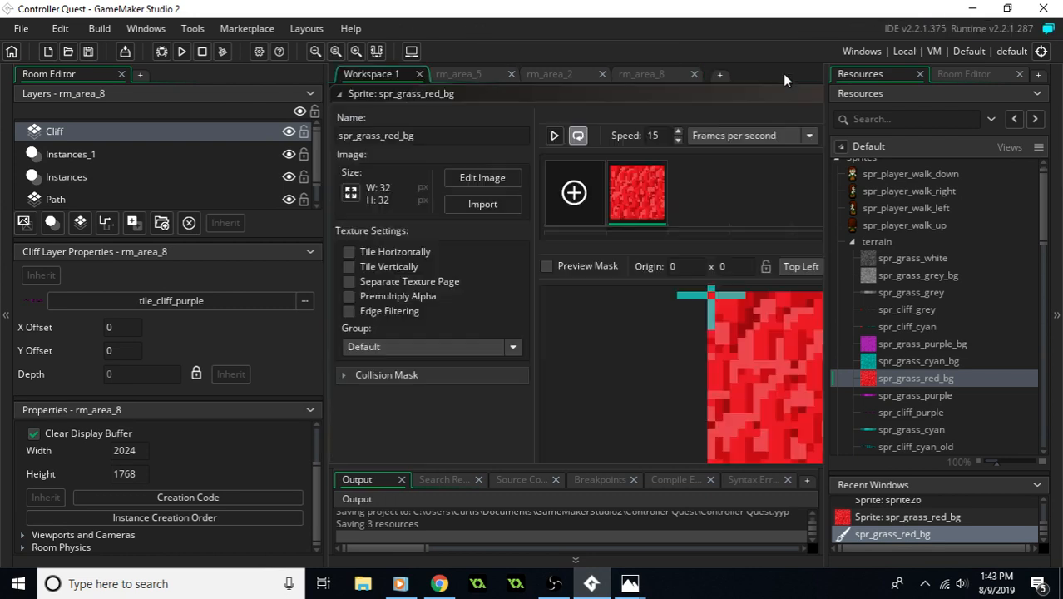
- Return to rm_area_8 and look over its walls and passages
left_click(647, 76)
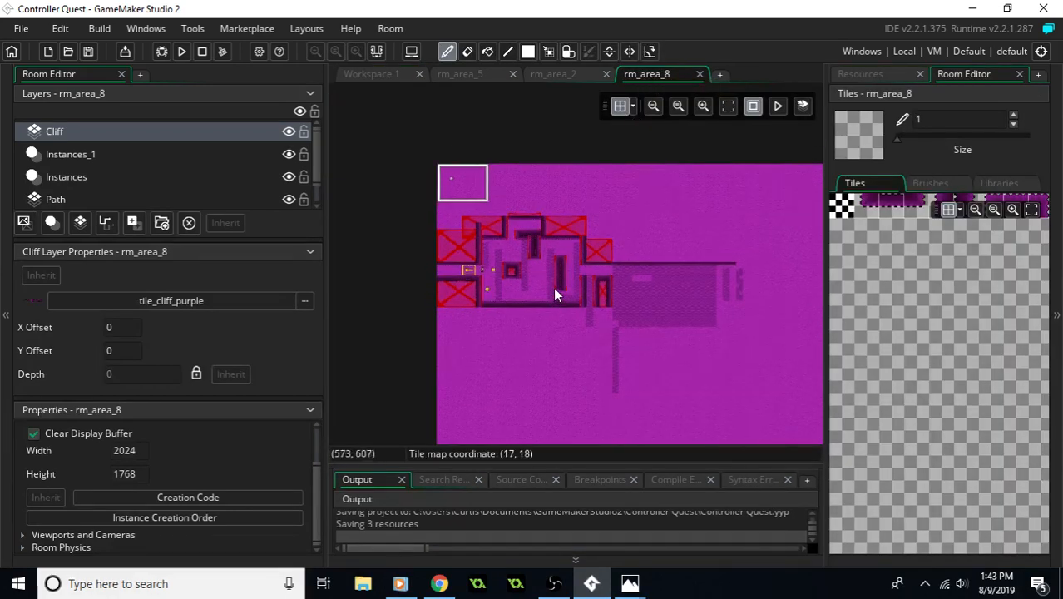
scroll(553, 287, "up", 4, "ctrl")
scroll(555, 286, "down", 1, "ctrl")
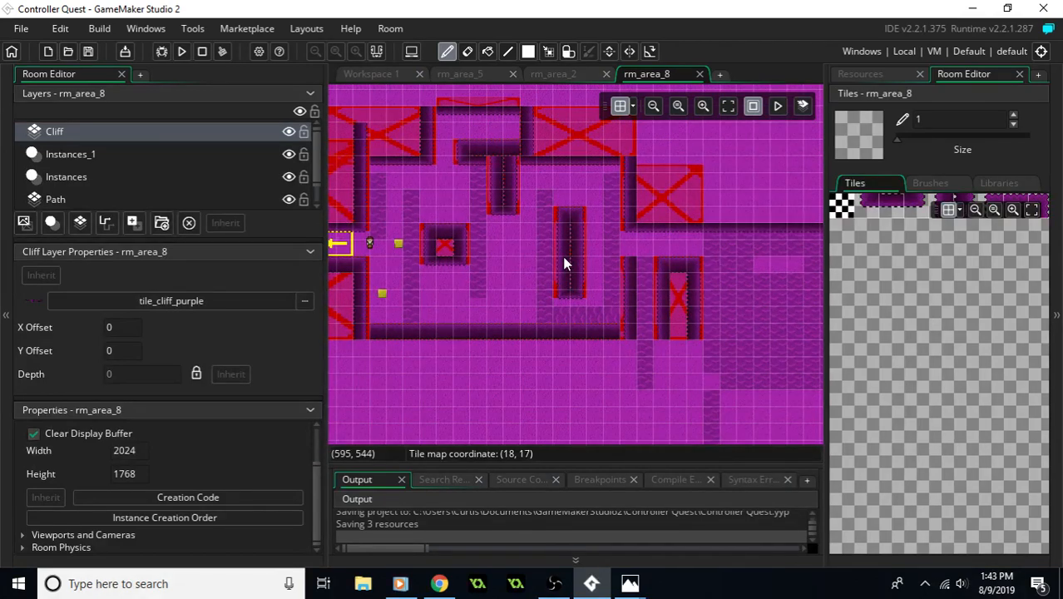
middle_click_drag(544, 256, 597, 296)
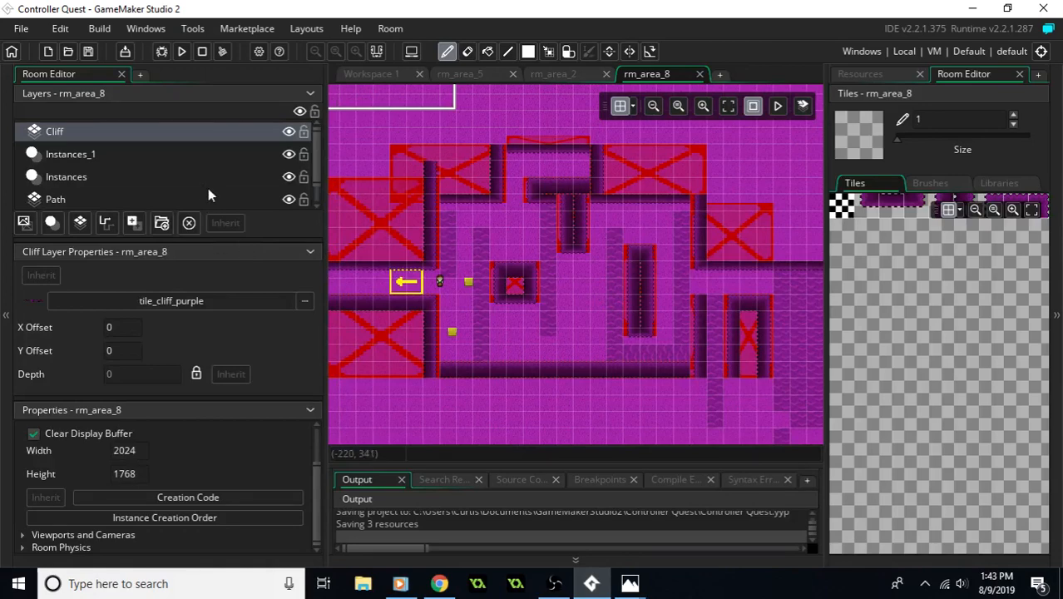
- Check the tilesets available for rm_area_8's Path layer without assigning one, and select the Instances layer
left_click(160, 156)
left_click(115, 135)
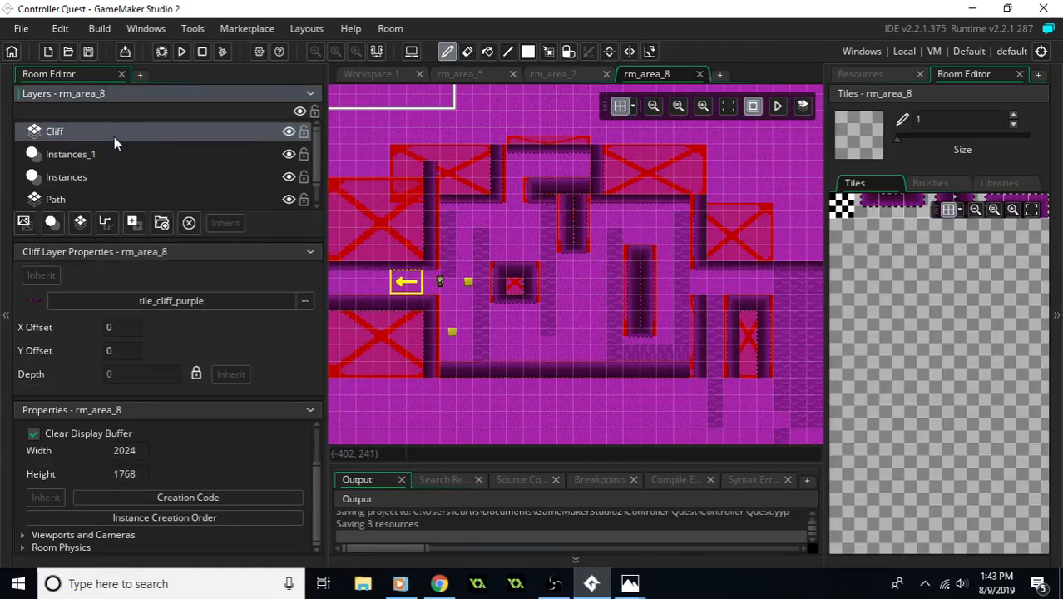
left_click(103, 199)
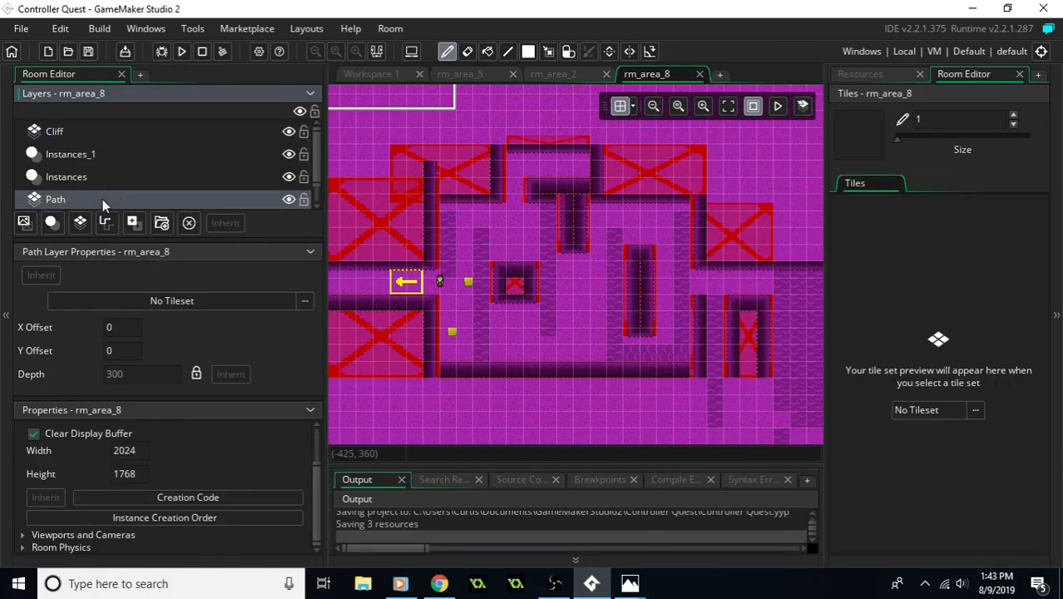
left_click(306, 304)
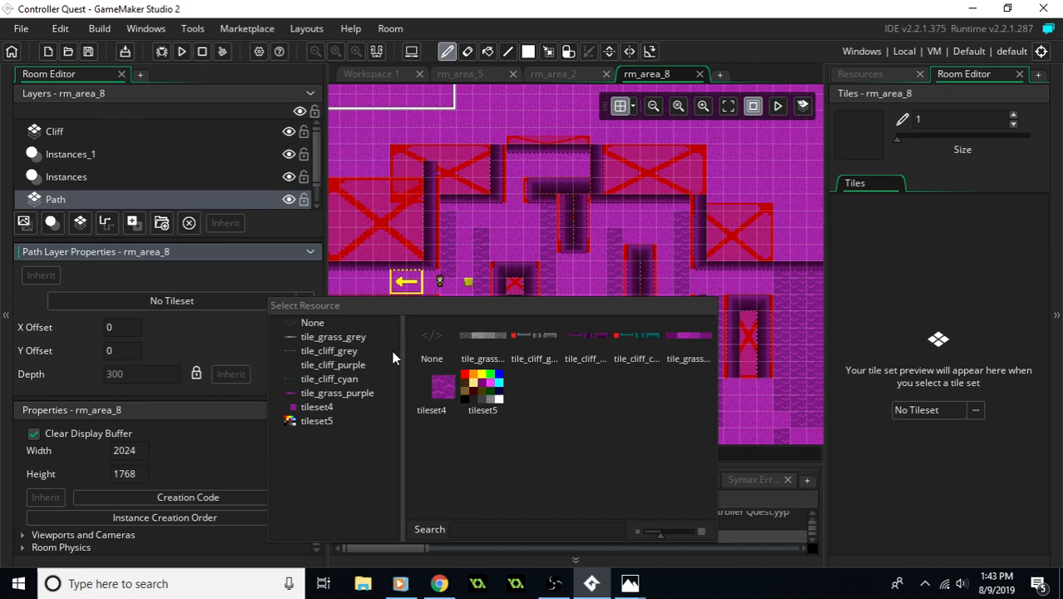
left_click(134, 178)
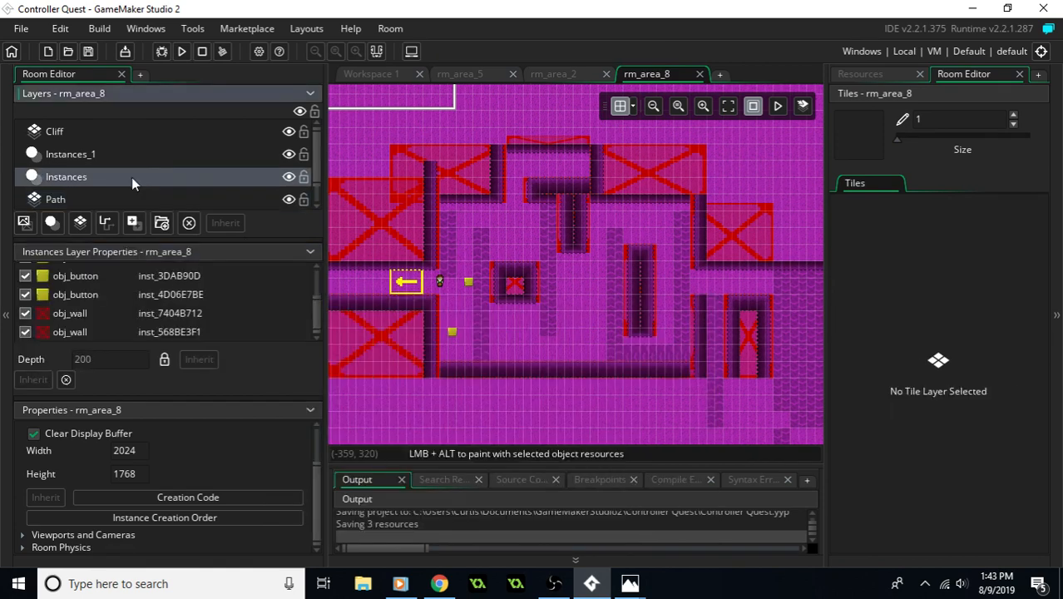
- Set the sprite of rm_area_8's Background layer to spr_grass_red_bg from the terrain folder
left_click(116, 131)
scroll(123, 181, "down", 1)
left_click(105, 198)
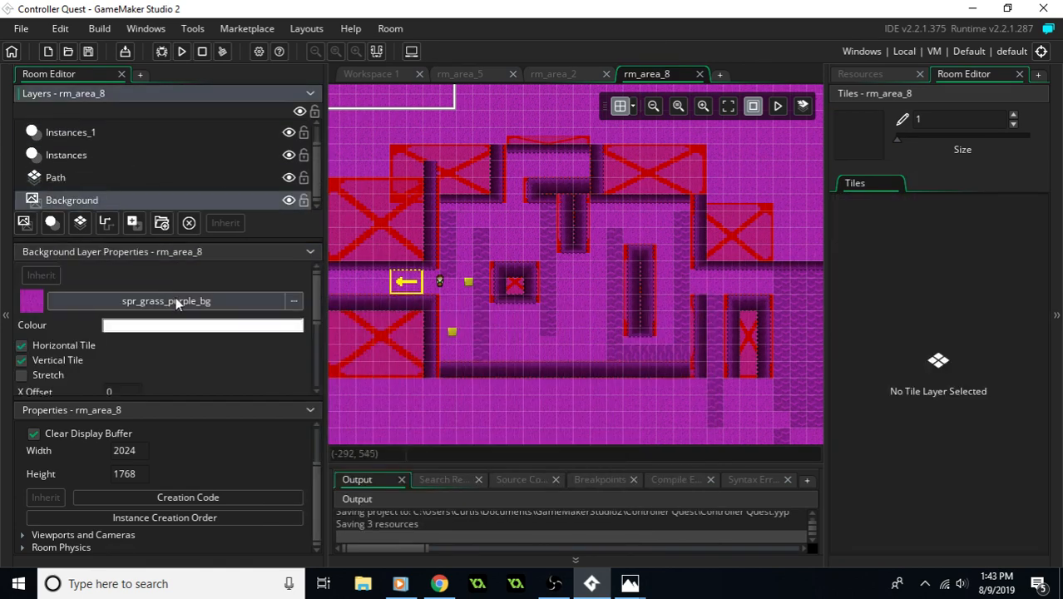
left_click(293, 304)
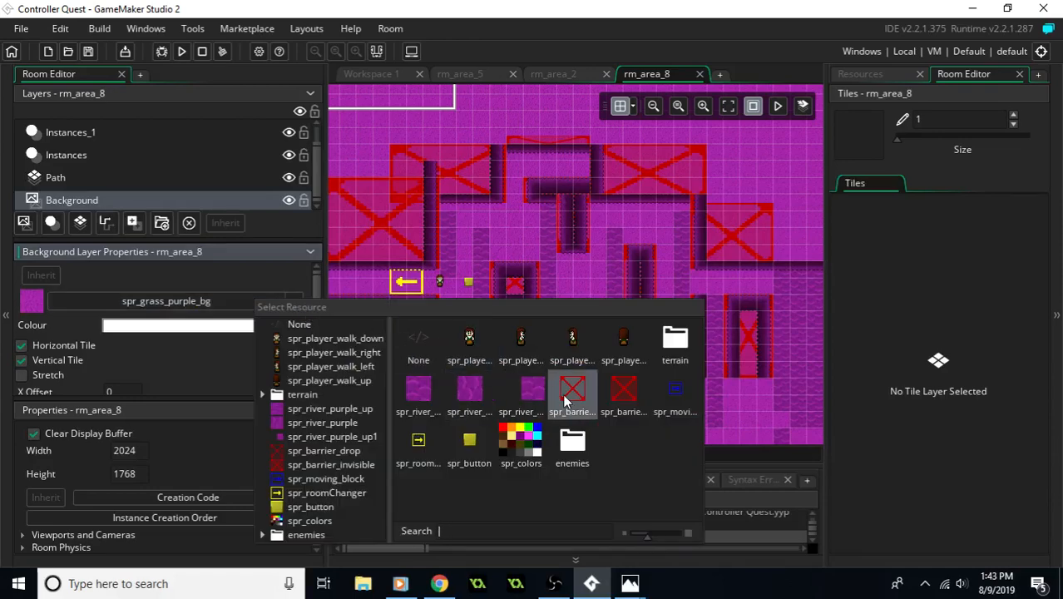
double_click(675, 341)
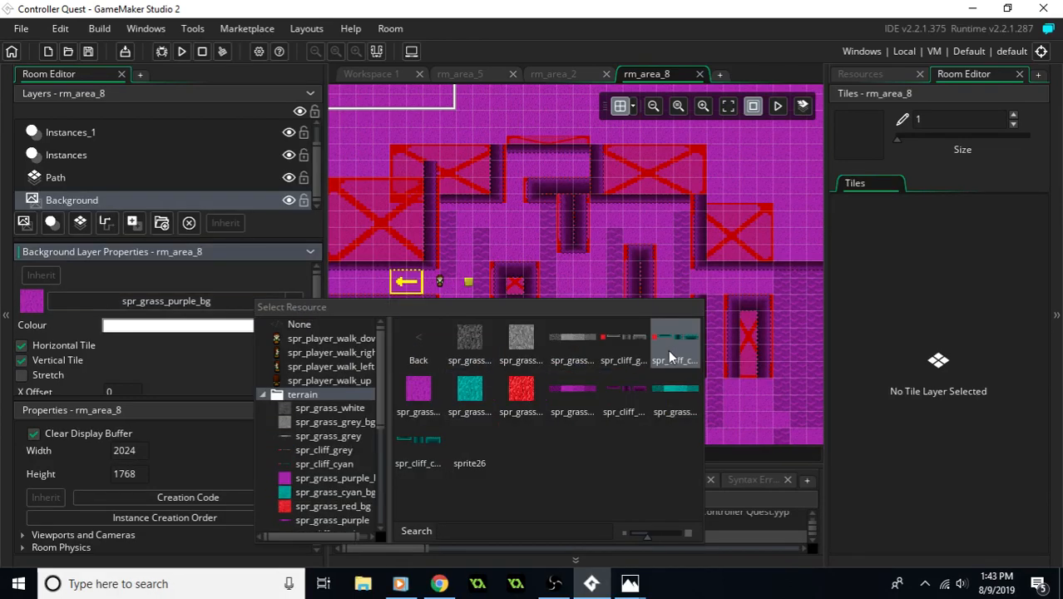
double_click(519, 386)
middle_click_drag(546, 323, 550, 376)
middle_click_drag(609, 319, 524, 230)
middle_click_drag(604, 241, 630, 277)
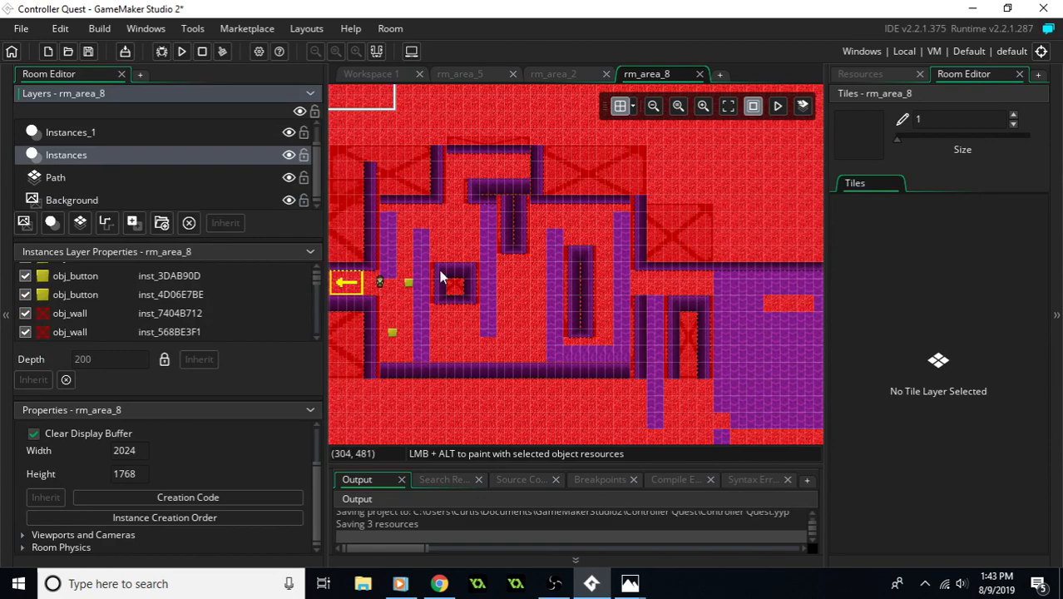
- Delete all the obj_moving_block instances from rm_area_8's Instances layer, keeping its walls, buttons and room changer
scroll(504, 273, "up", 4)
middle_click_drag(665, 341, 569, 322)
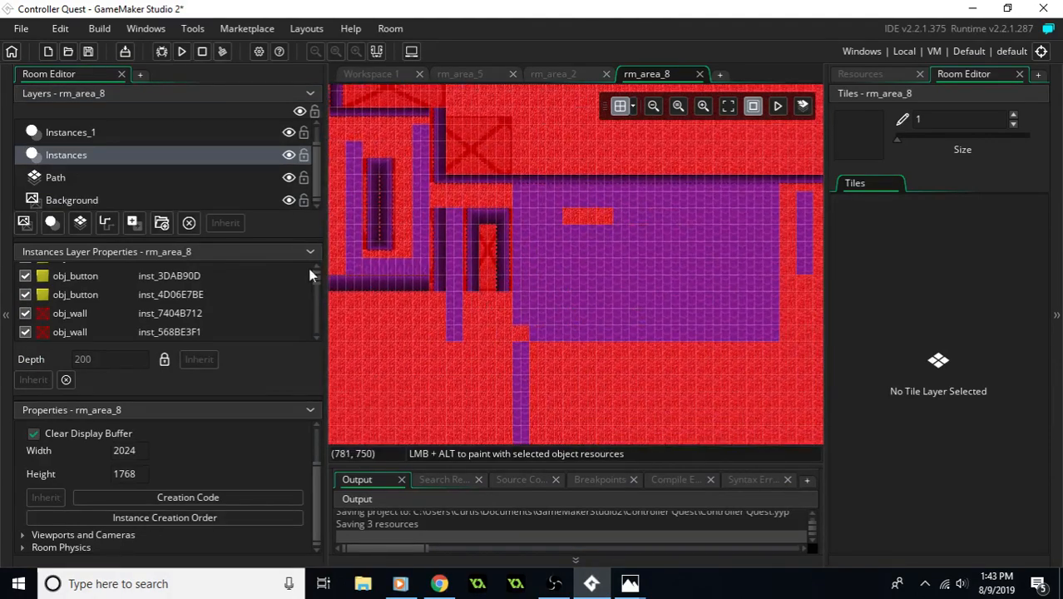
left_click(128, 178)
left_click(107, 157)
left_click(160, 135)
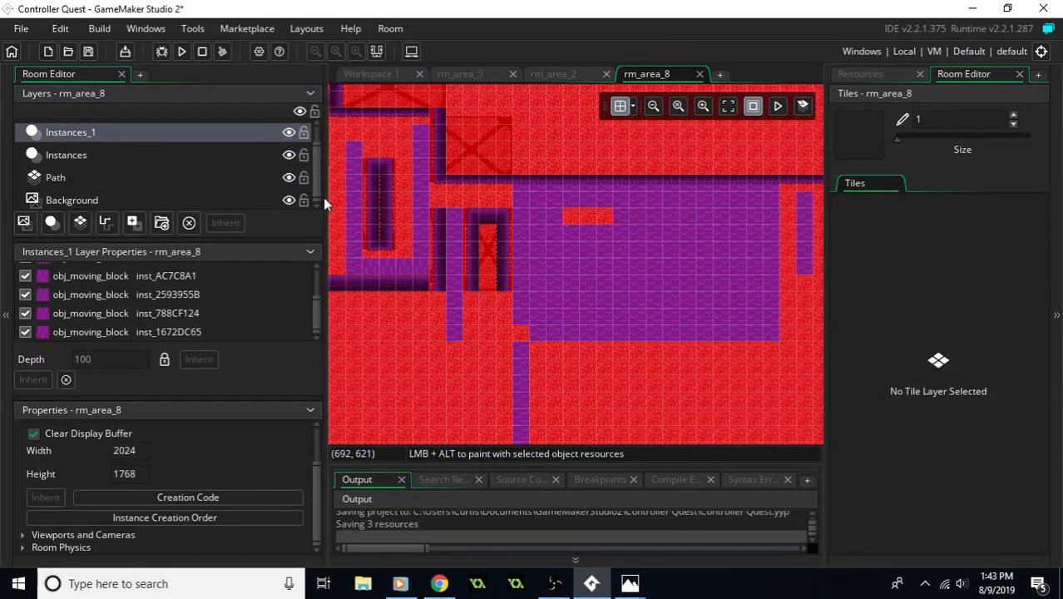
left_click(160, 160)
scroll(170, 295, "down", 4)
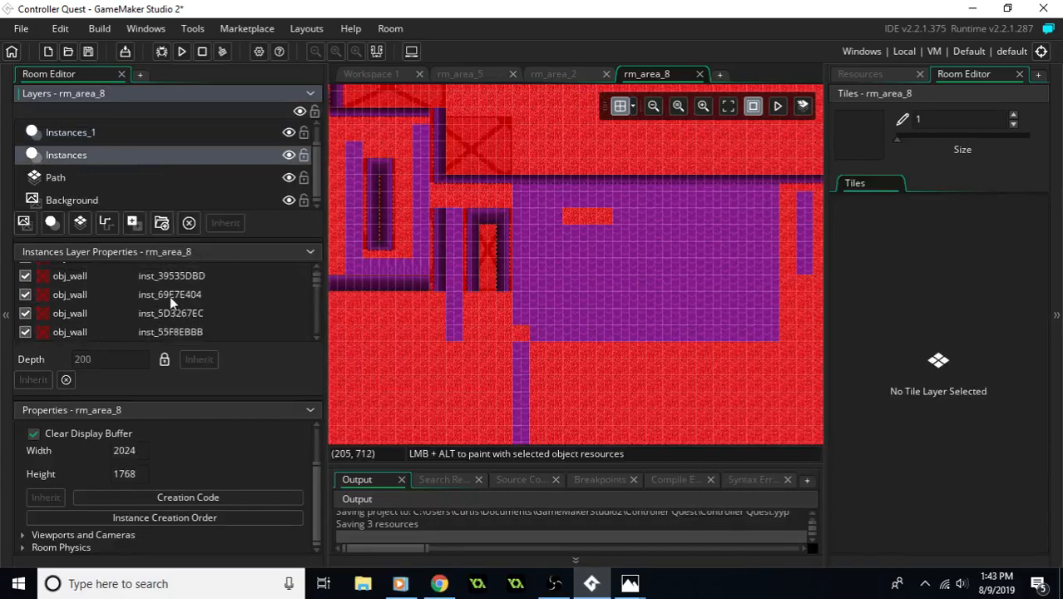
scroll(206, 305, "up", 5)
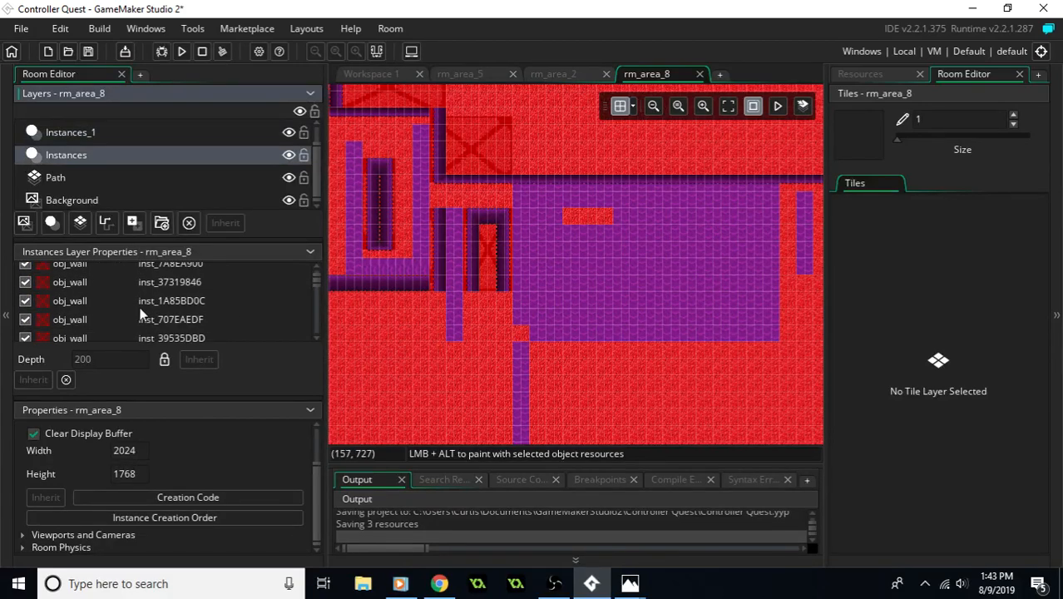
scroll(130, 305, "down", 5)
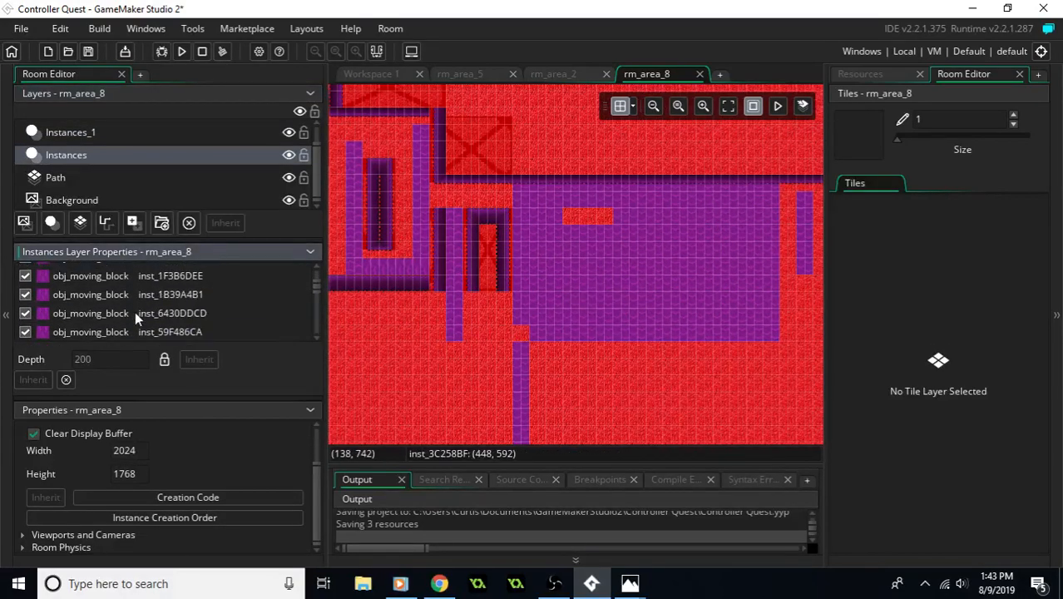
scroll(134, 316, "down", 5)
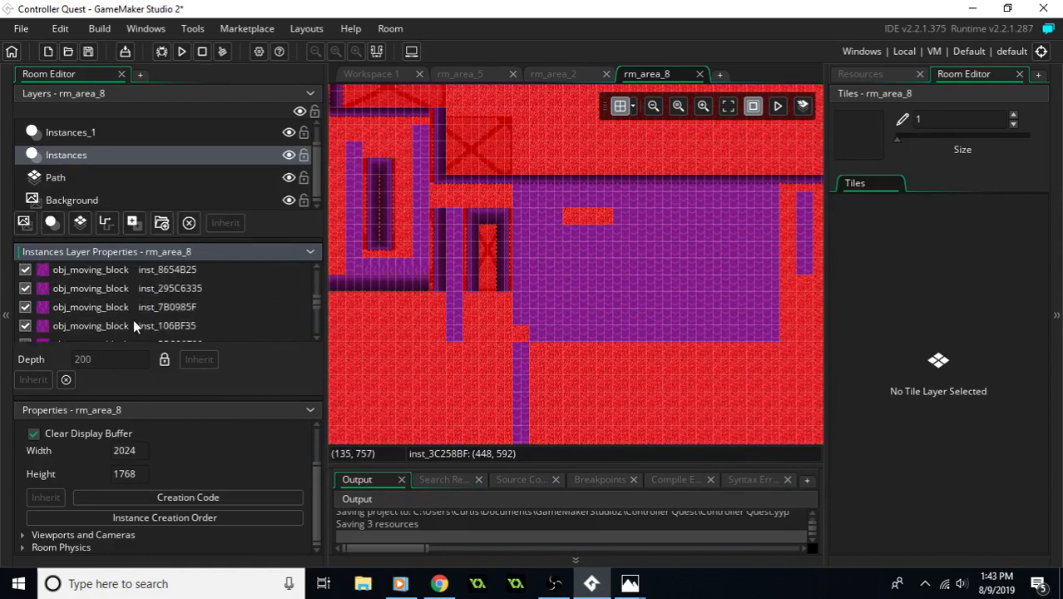
scroll(137, 317, "down", 3)
left_click_drag(314, 313, 313, 344)
left_click(158, 331, "shift")
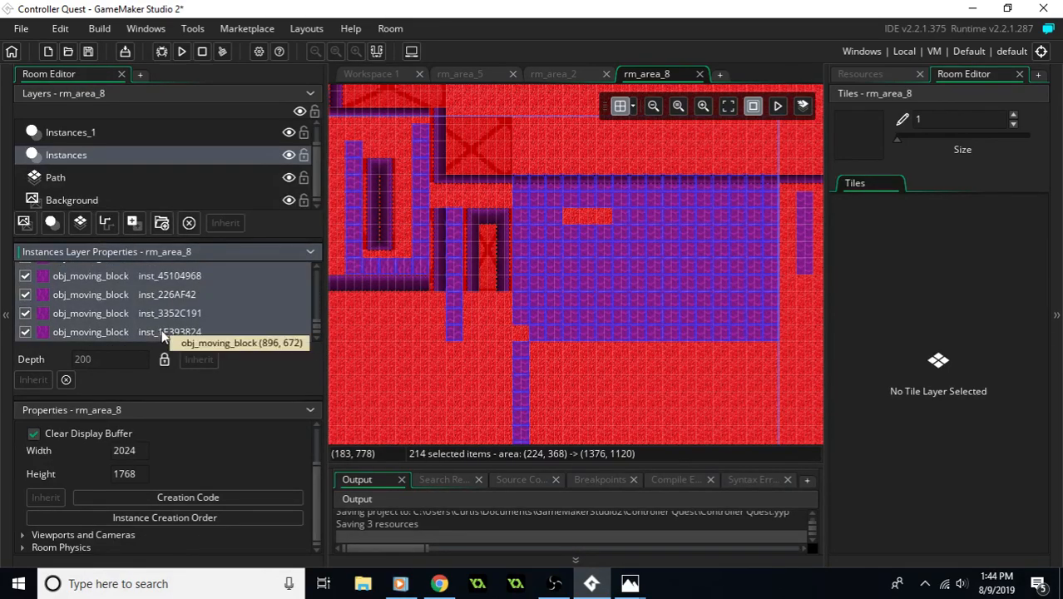
key("Delete")
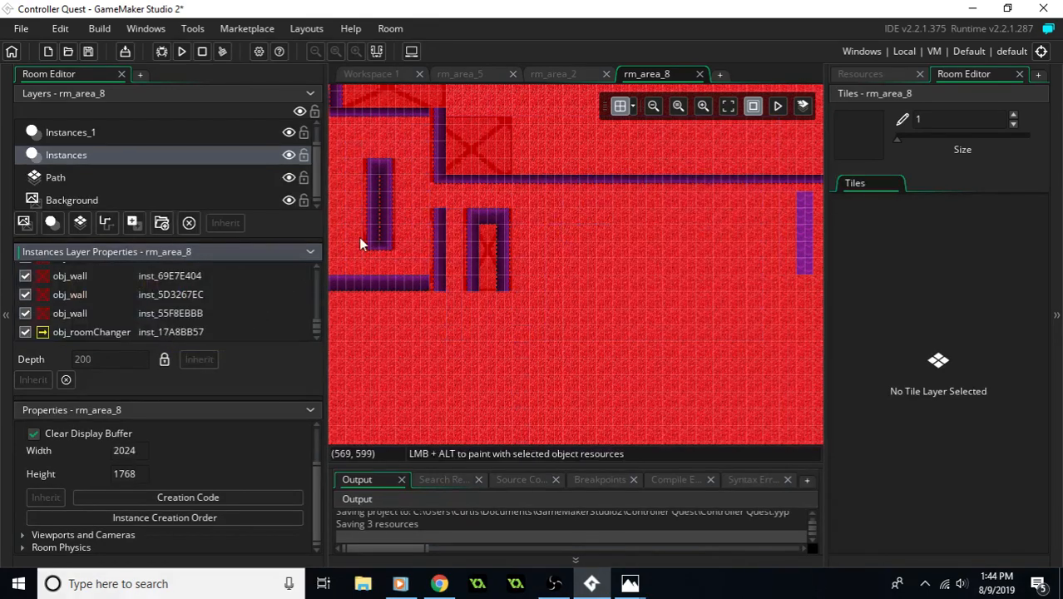
middle_click_drag(519, 232, 579, 266)
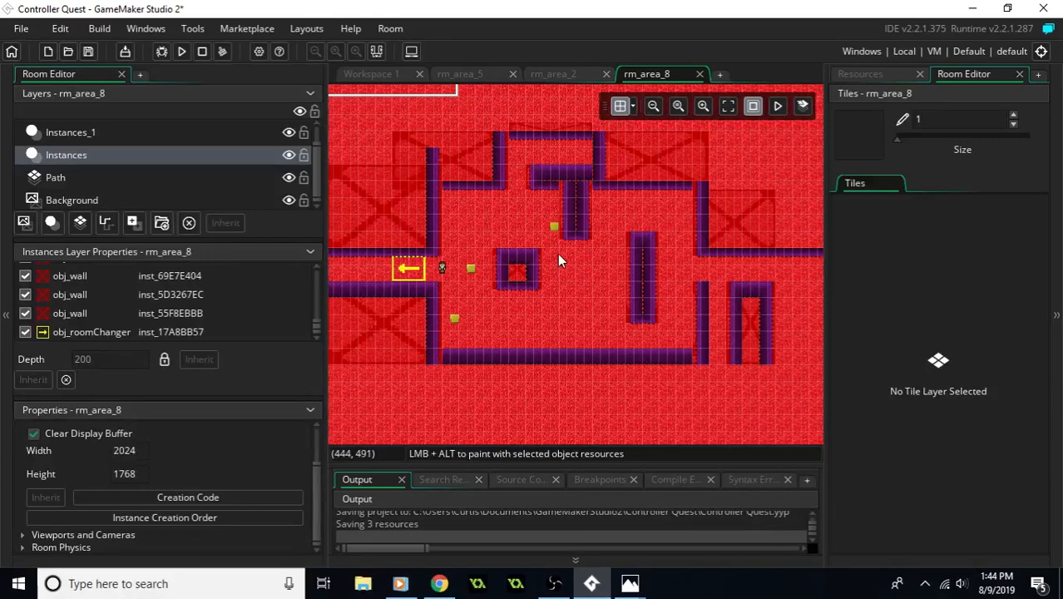
middle_click_drag(648, 206, 628, 230)
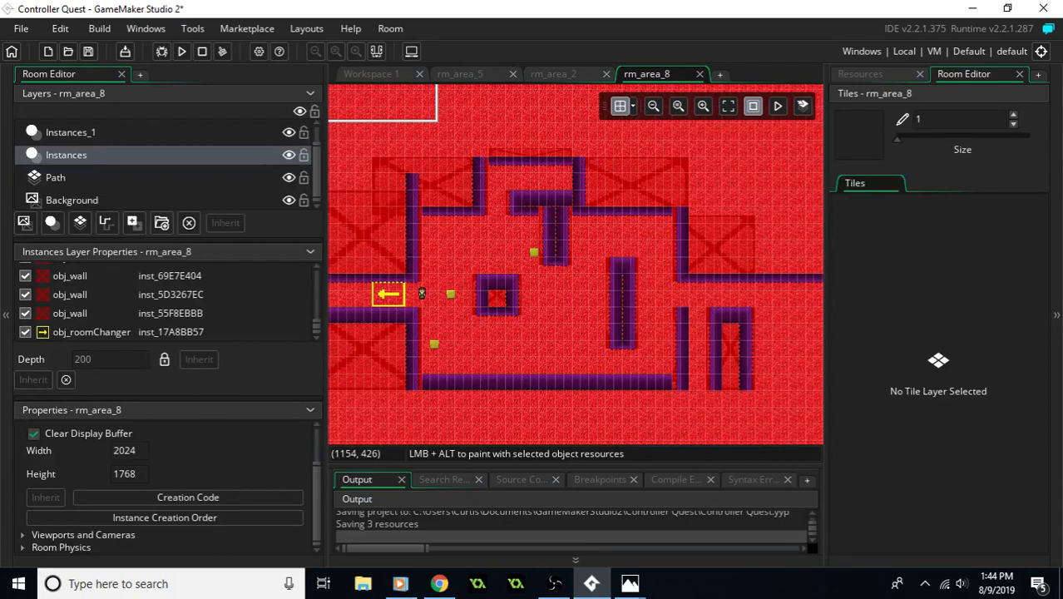
key("alt+Tab")
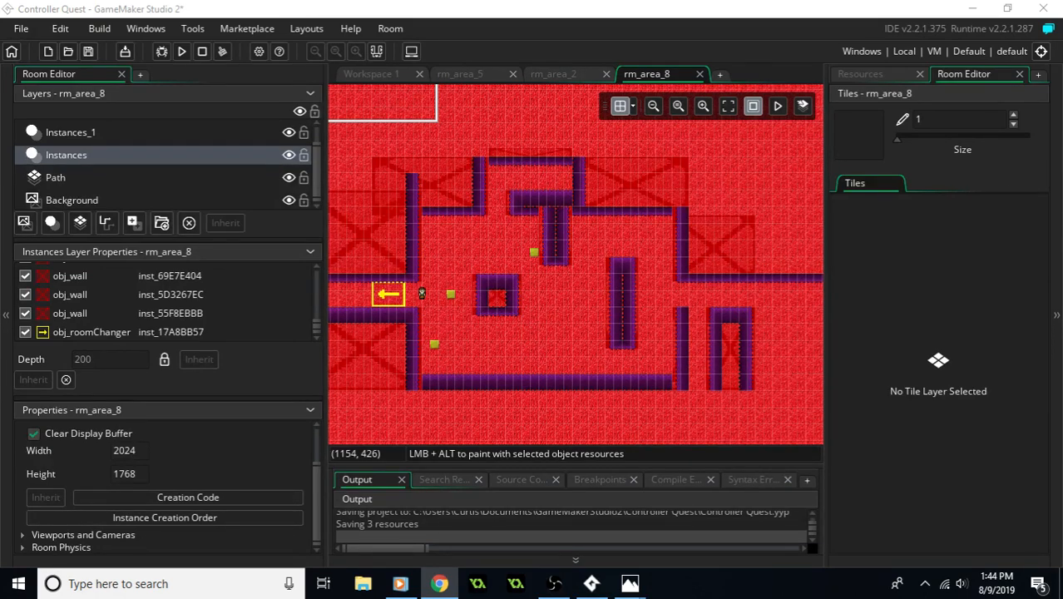
middle_click_drag(559, 319, 598, 337)
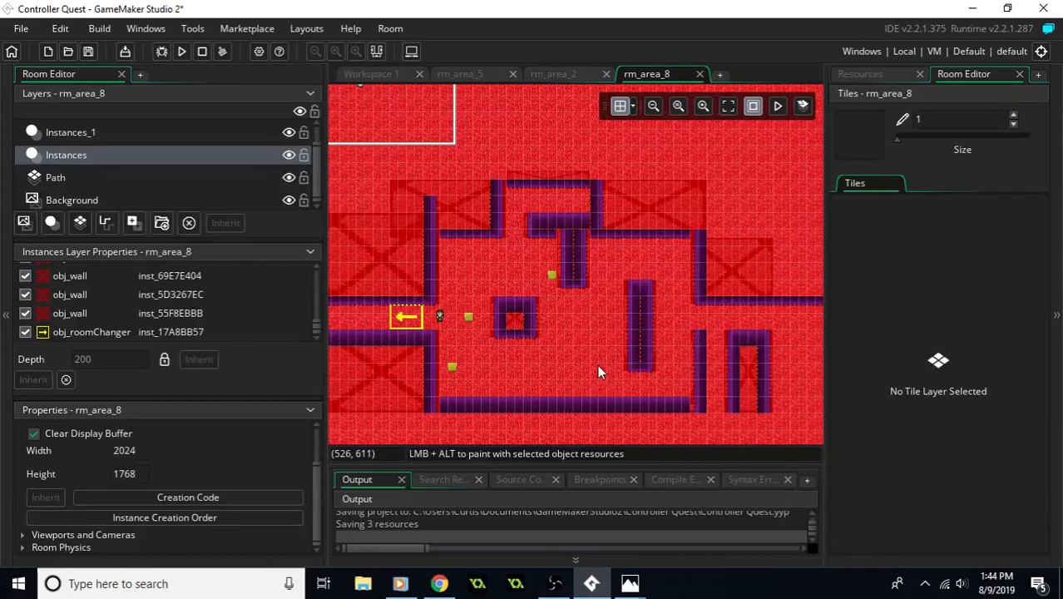
key("alt+Tab")
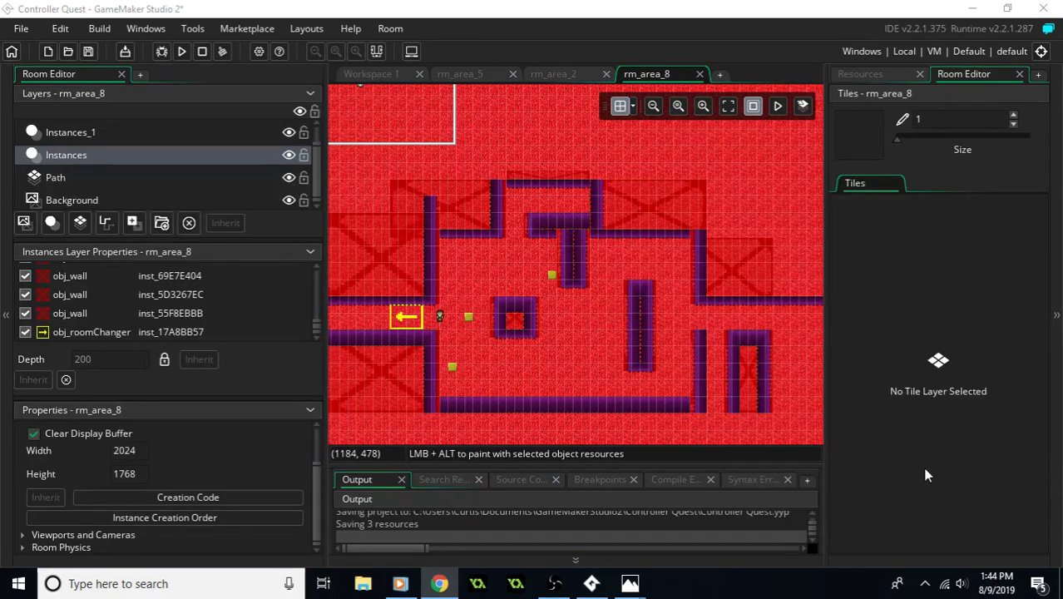
middle_click_drag(458, 340, 500, 324)
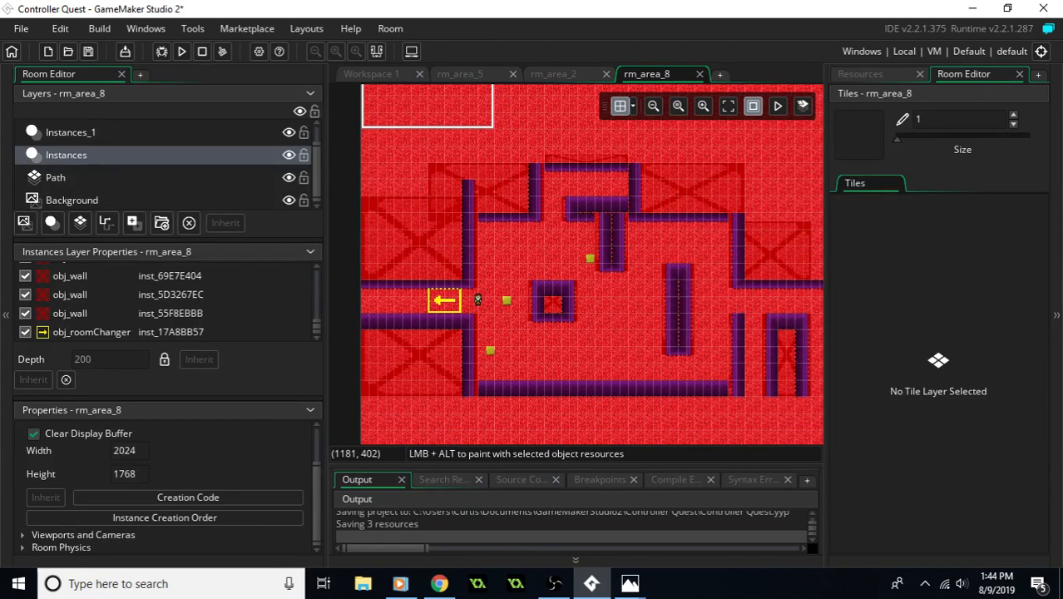
- Switch to Photos to examine the red area reference map "kbq thing for class today.PNG", and return to the room
key("alt+Tab")
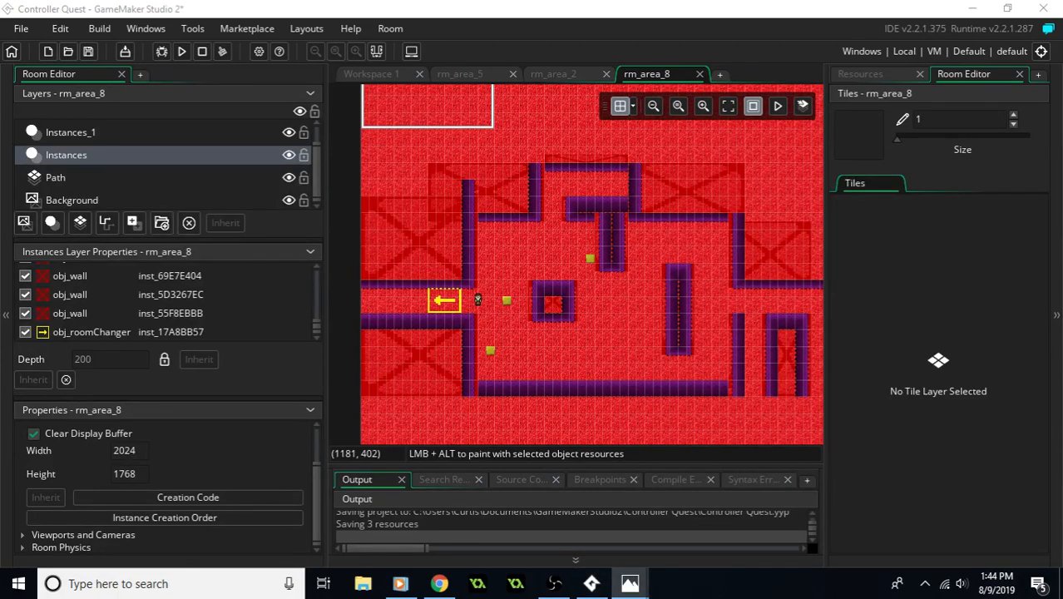
mouse_move(629, 583)
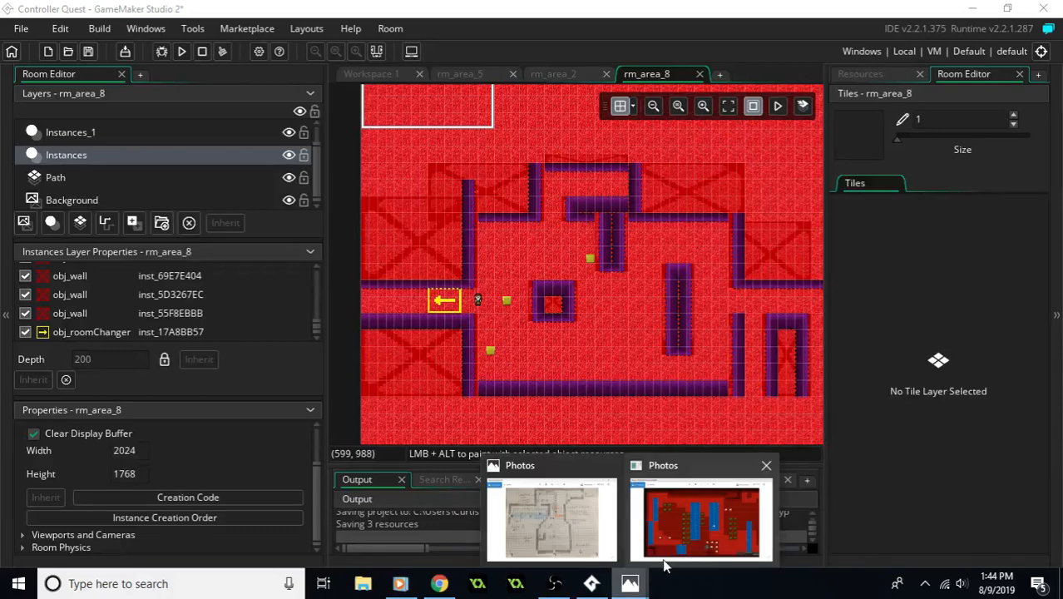
mouse_move(690, 545)
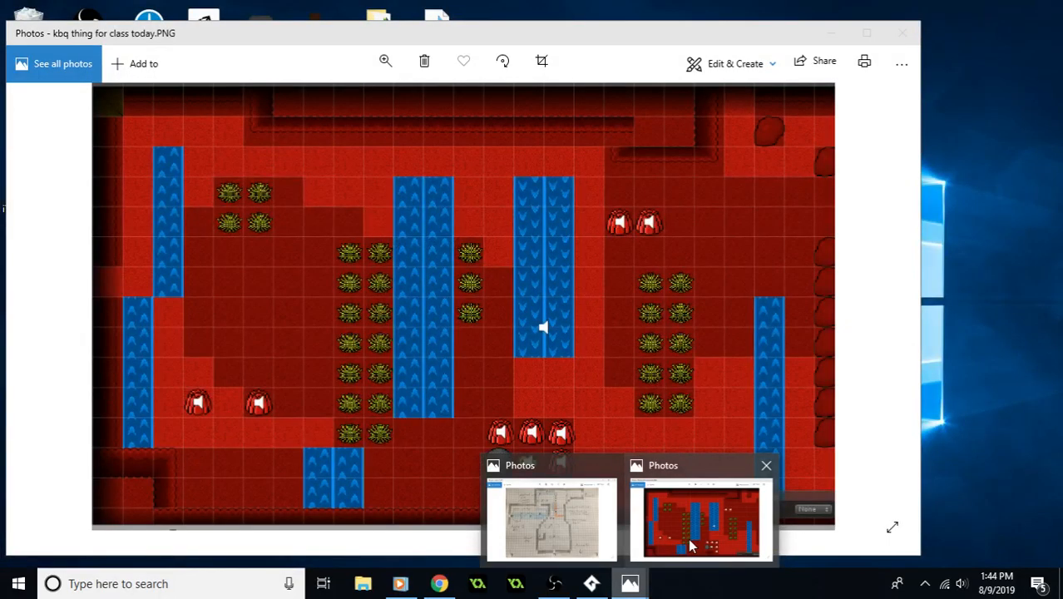
left_click(690, 545)
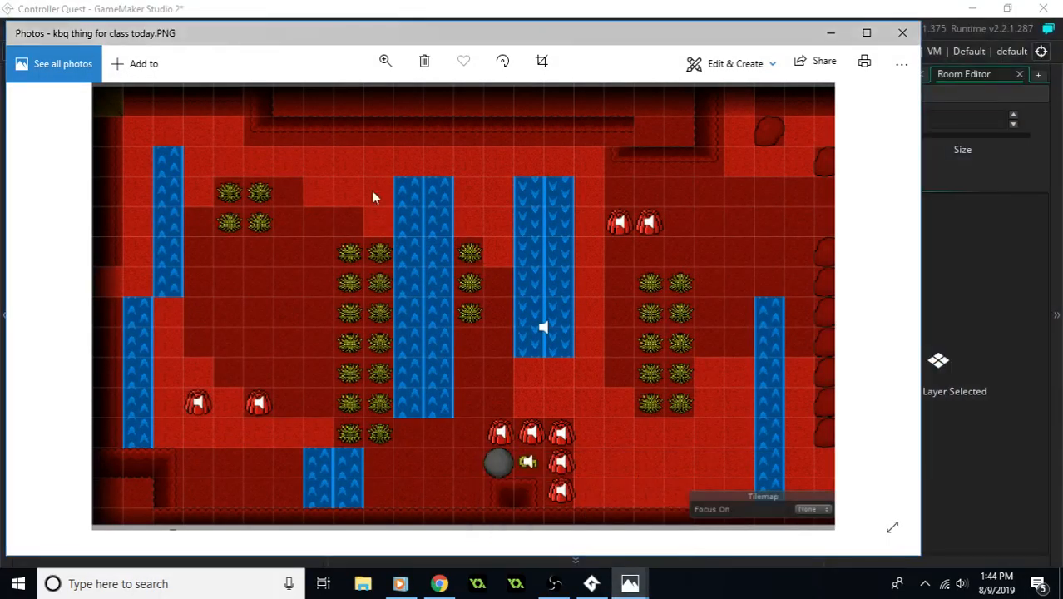
left_click_drag(325, 39, 372, 51)
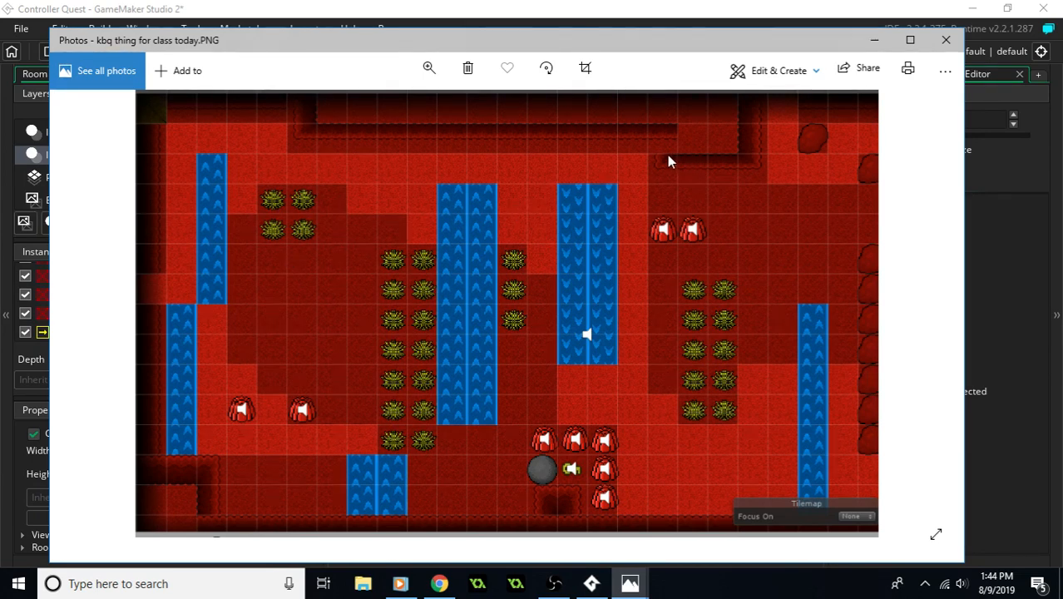
left_click(511, 10)
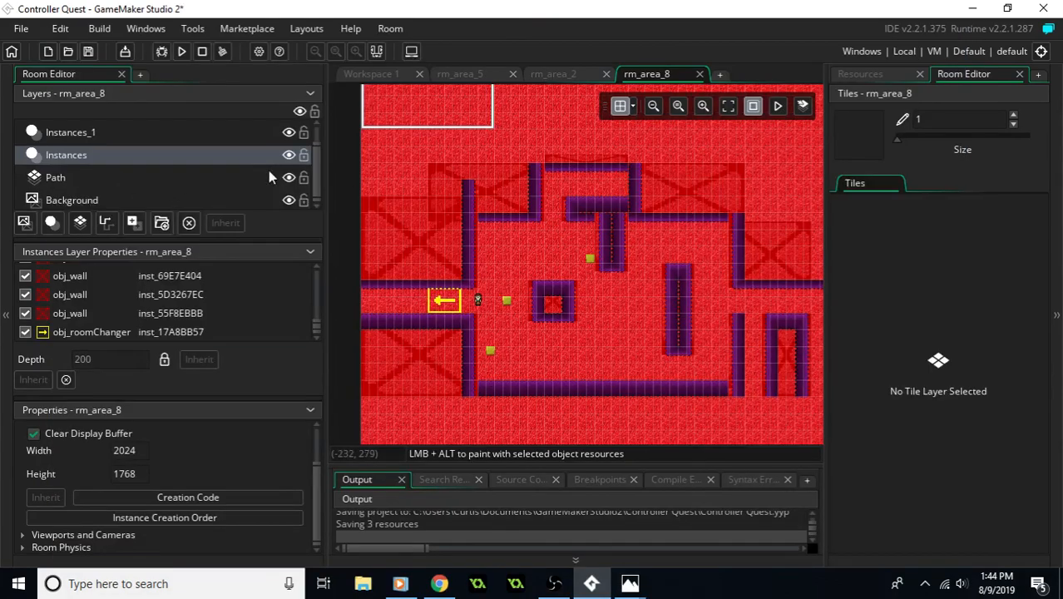
- Check which tilesets rm_area_8's Cliff and Path layers use
left_click_drag(318, 169, 322, 144)
left_click(106, 131)
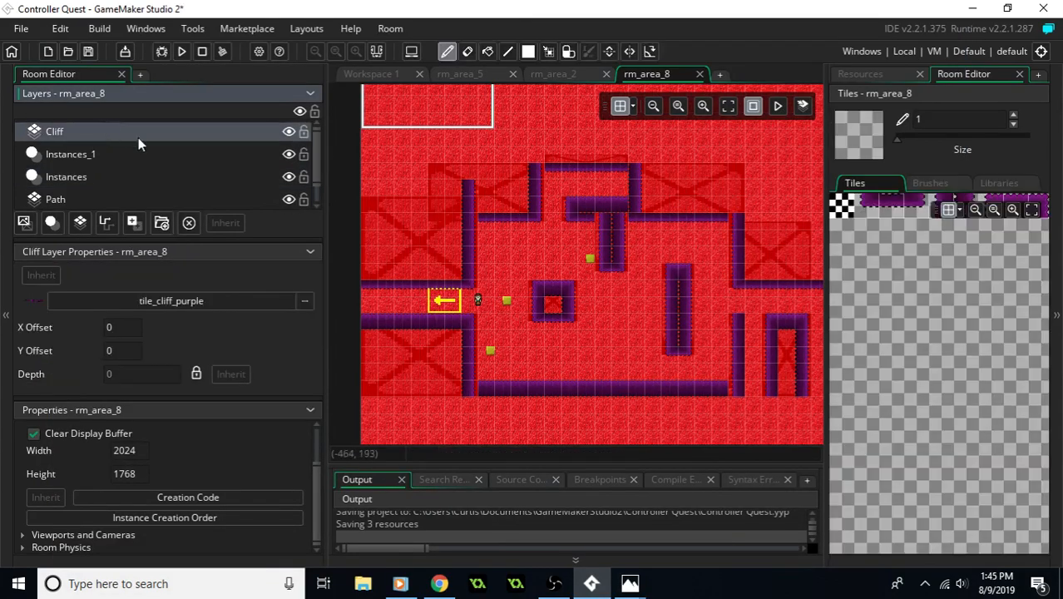
scroll(475, 237, "up", 3)
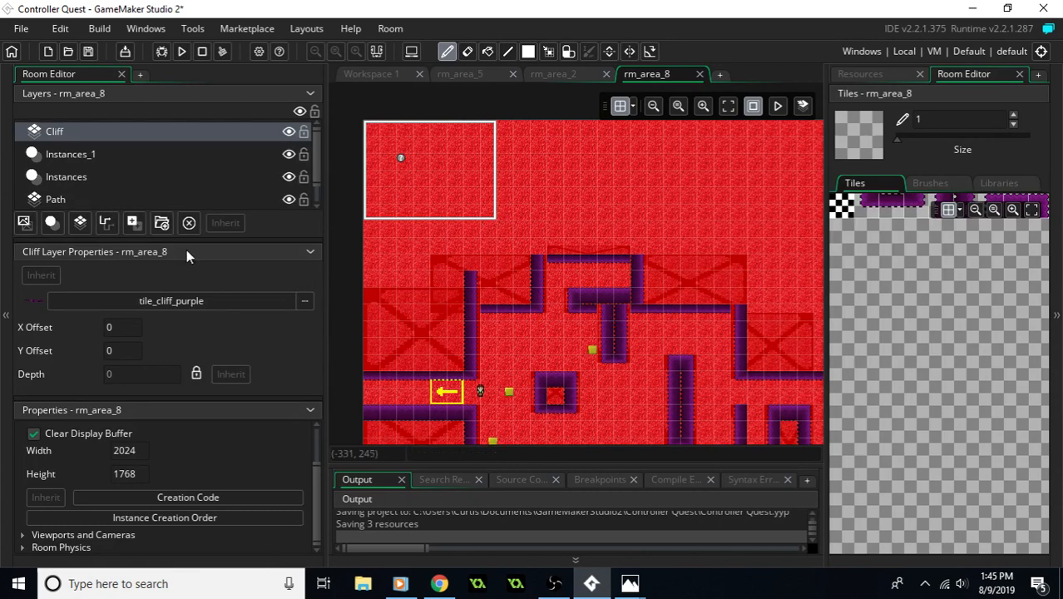
left_click(155, 199)
middle_click_drag(539, 334, 502, 234)
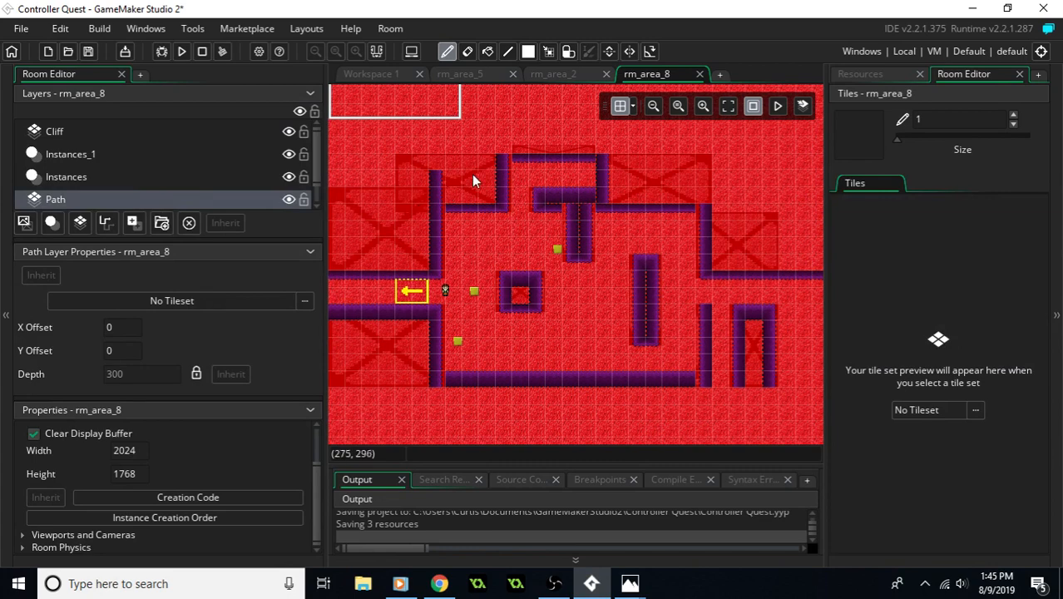
middle_click_drag(524, 170, 528, 233)
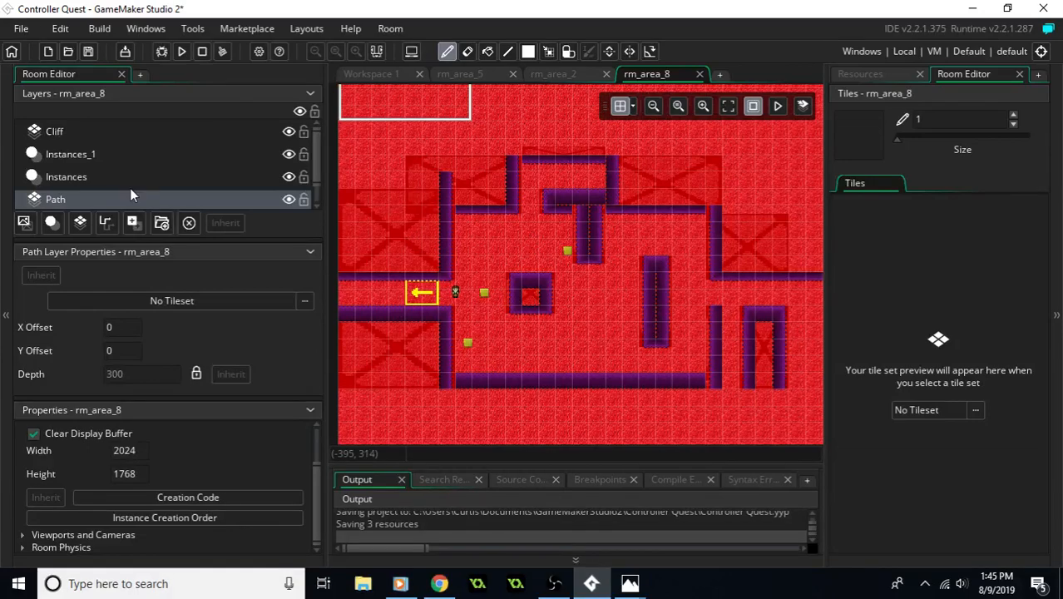
- Delete the obj_wall instances above and below the western passage and behind the northwest and north cliffs from the Instances layer
left_click(101, 177)
left_click(104, 155)
left_click(110, 175)
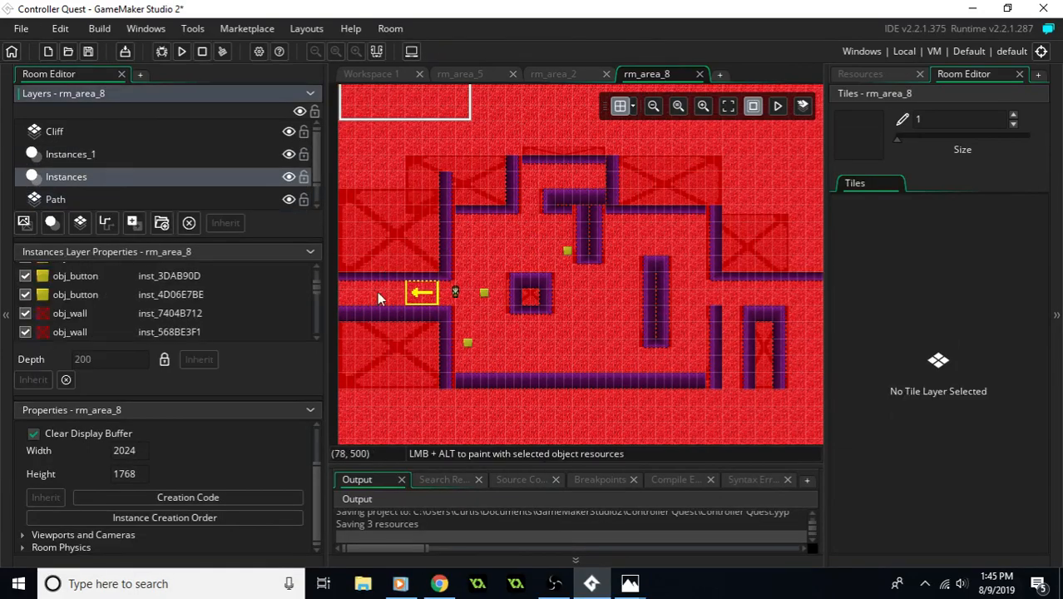
left_click(383, 350)
key("Delete")
left_click(423, 233)
key("Delete")
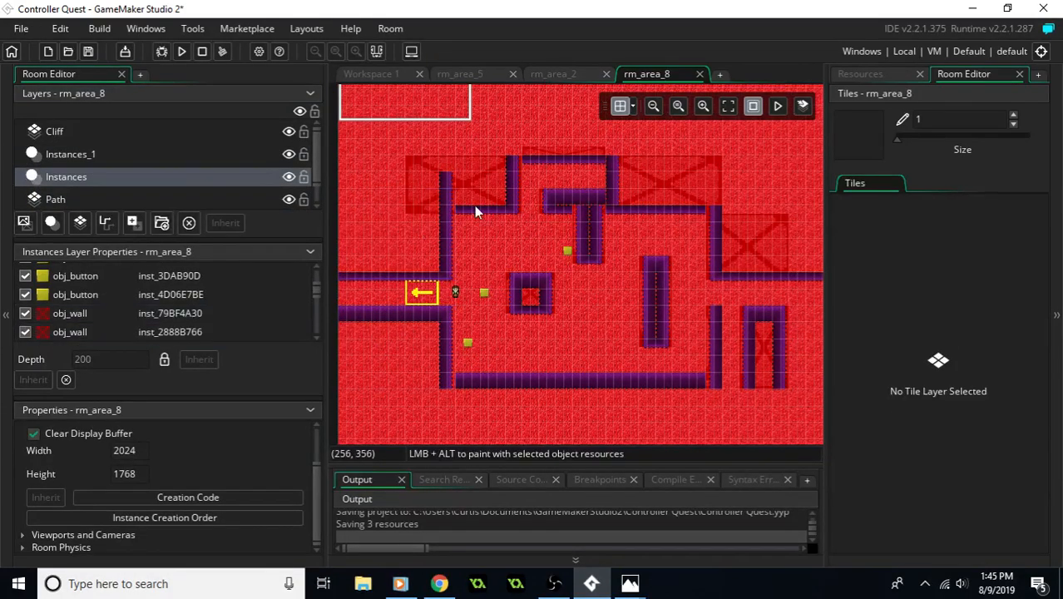
left_click(477, 200)
key("Delete")
left_click(561, 153)
key("Delete")
- Delete the obj_wall instances behind the northeast and east cliffs, inside the eastern U-shaped cliff, and on the nearby vertical cliffs
left_click(668, 178)
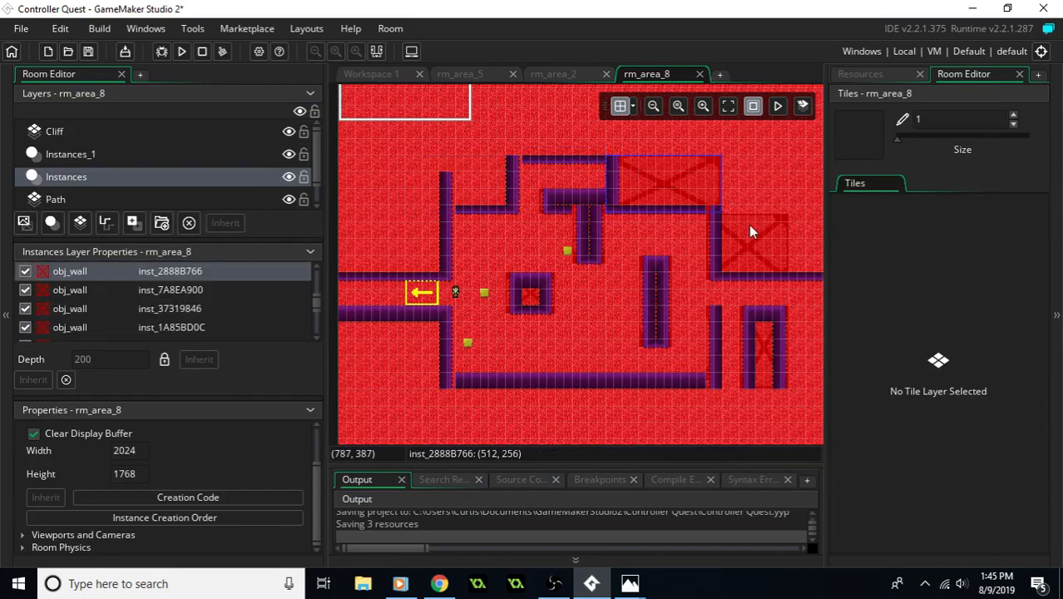
key("Delete")
left_click(751, 240)
key("Delete")
left_click(758, 329)
key("Delete")
left_click(717, 341)
key("Delete")
left_click(641, 311)
key("Delete")
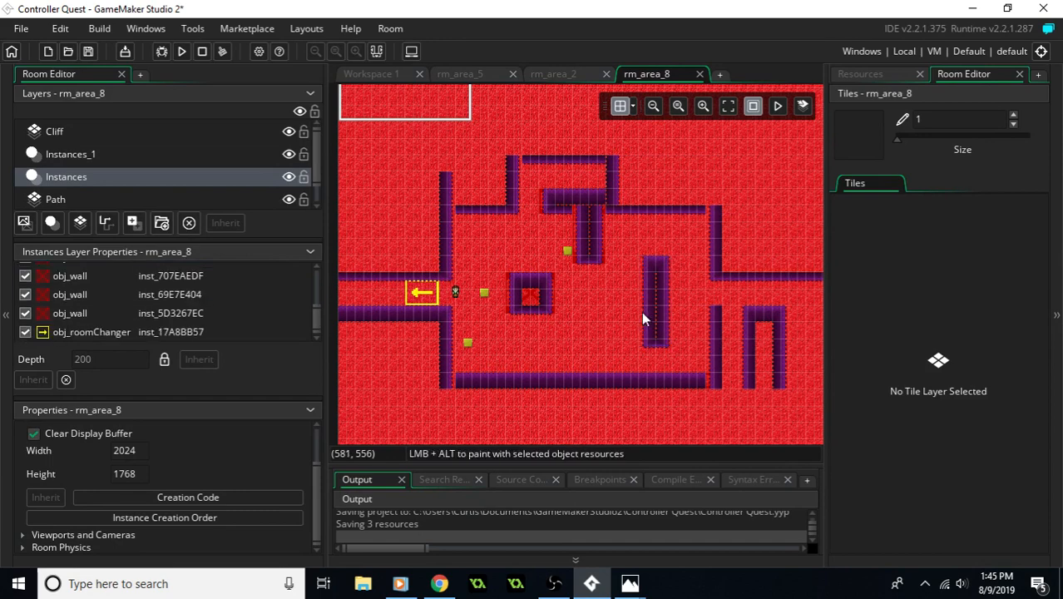
- Delete the remaining obj_wall instances along the southern cliff, in the small square cliff, and on the T-shaped cliff
left_click(702, 380)
key("Delete")
left_click(533, 288)
key("Delete")
middle_click_drag(600, 242, 569, 292)
left_click(562, 287)
key("Delete")
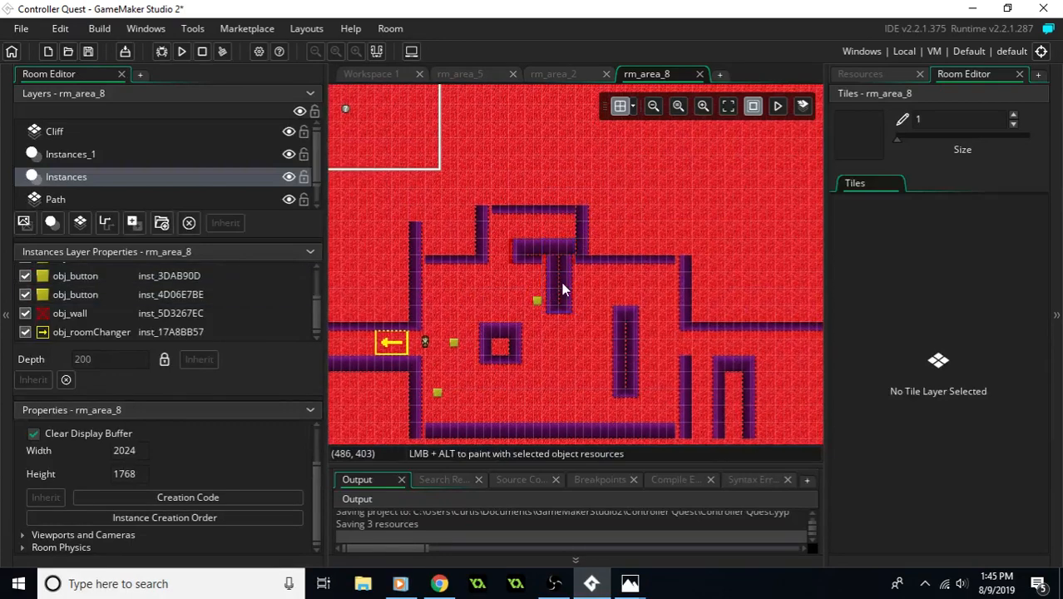
left_click(542, 256)
key("Delete")
middle_click_drag(538, 261, 494, 255)
middle_click_drag(657, 270, 665, 304)
middle_click_drag(471, 286, 637, 308)
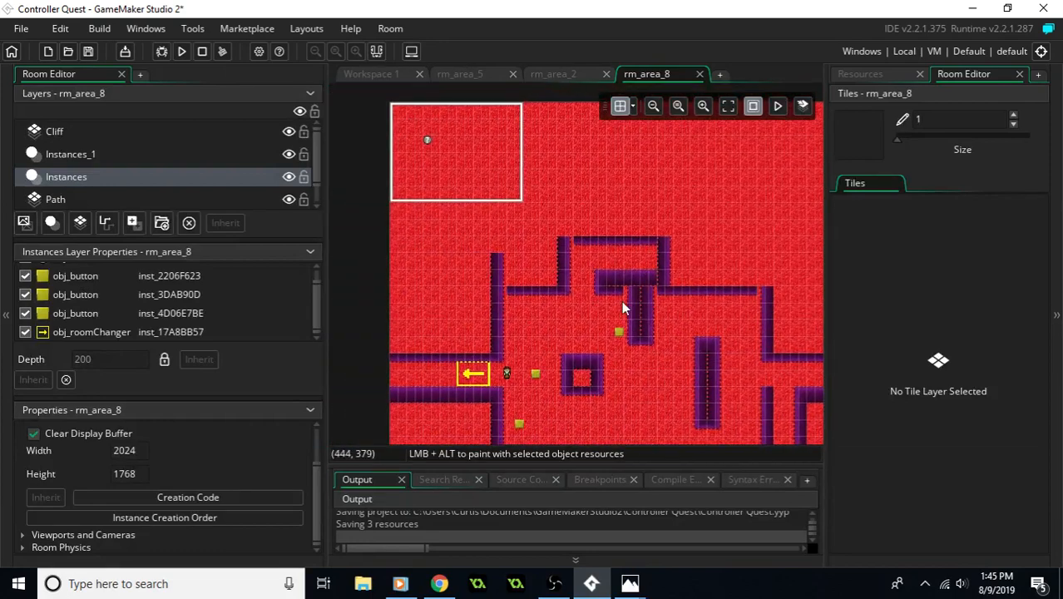
scroll(210, 177, "down", 1)
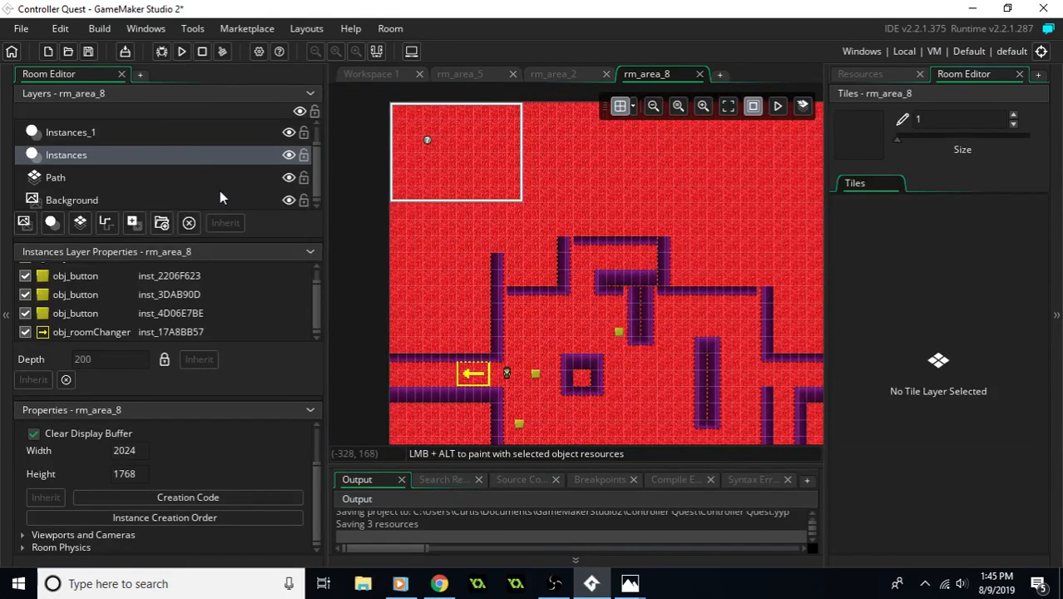
- Check the background sprite and tileset assigned to rm_area_8's Background and Path layers
middle_click_drag(608, 260, 582, 277)
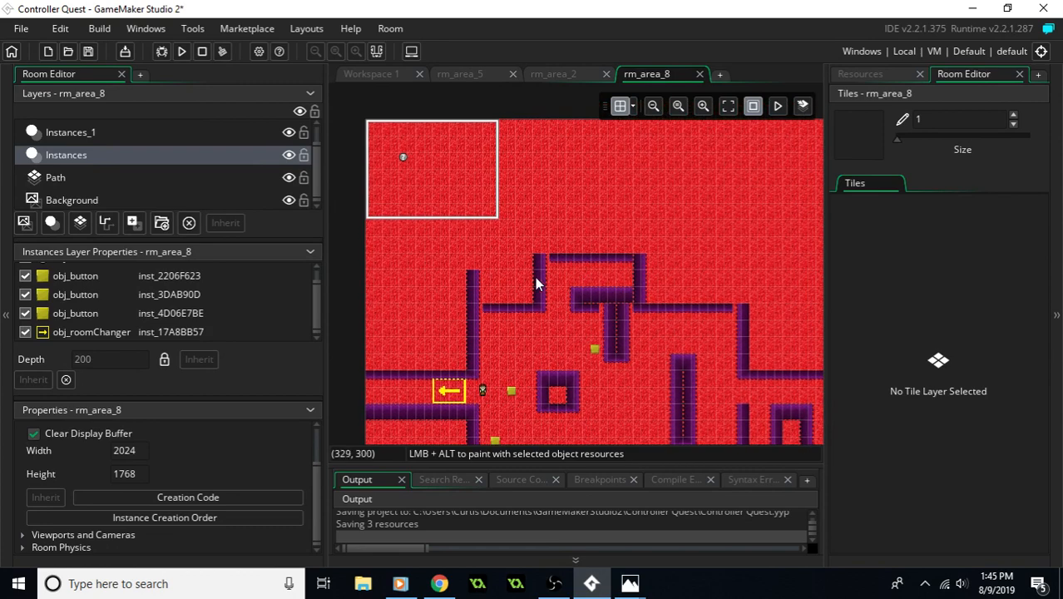
left_click(102, 200)
scroll(123, 197, "up", 1)
scroll(123, 198, "down", 1)
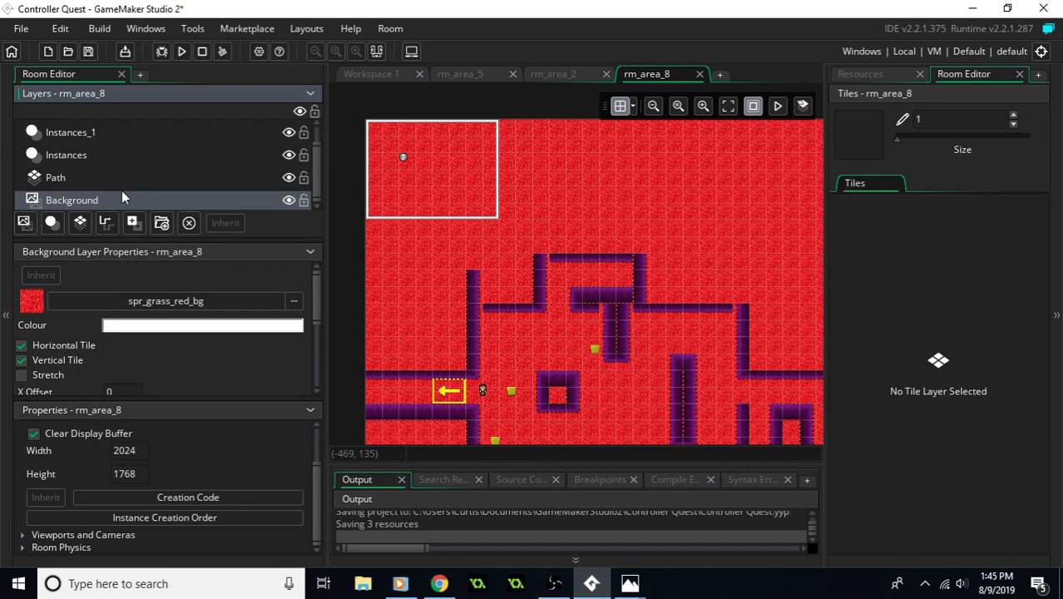
left_click(81, 163)
left_click(83, 178)
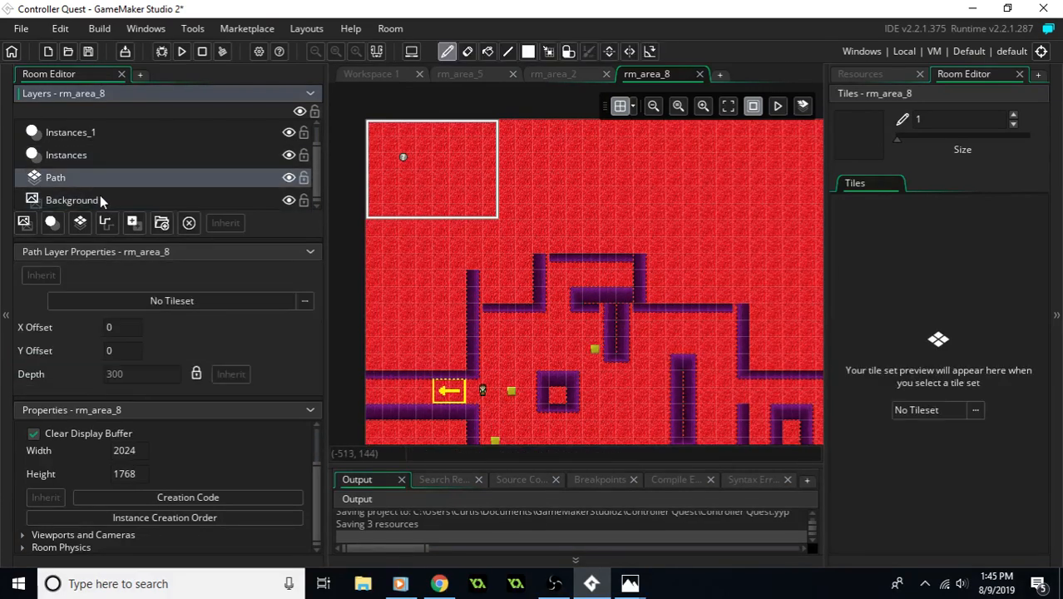
scroll(102, 164, "up", 1)
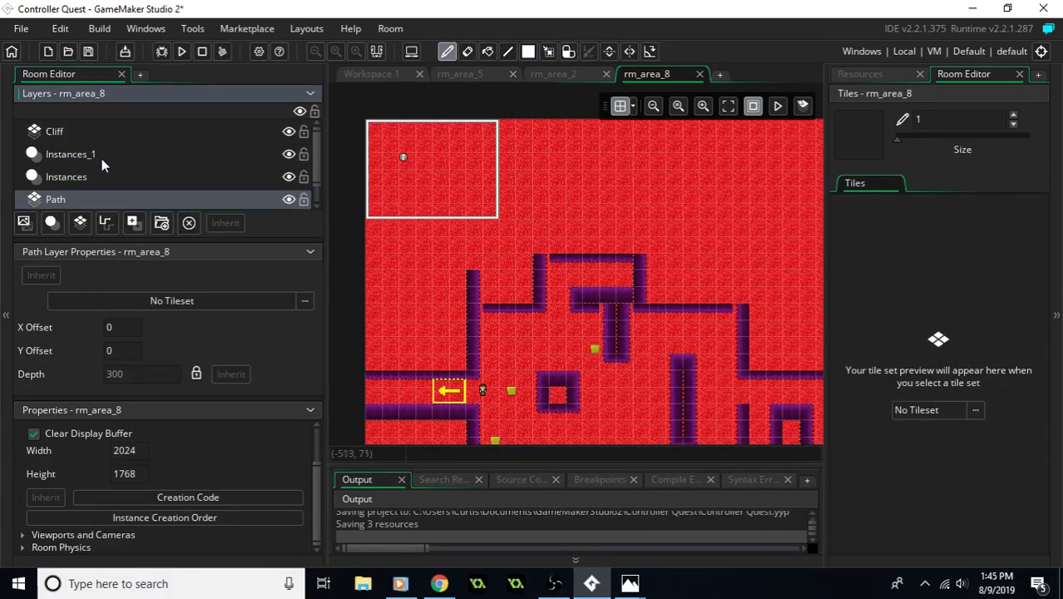
middle_click_drag(588, 204, 623, 254)
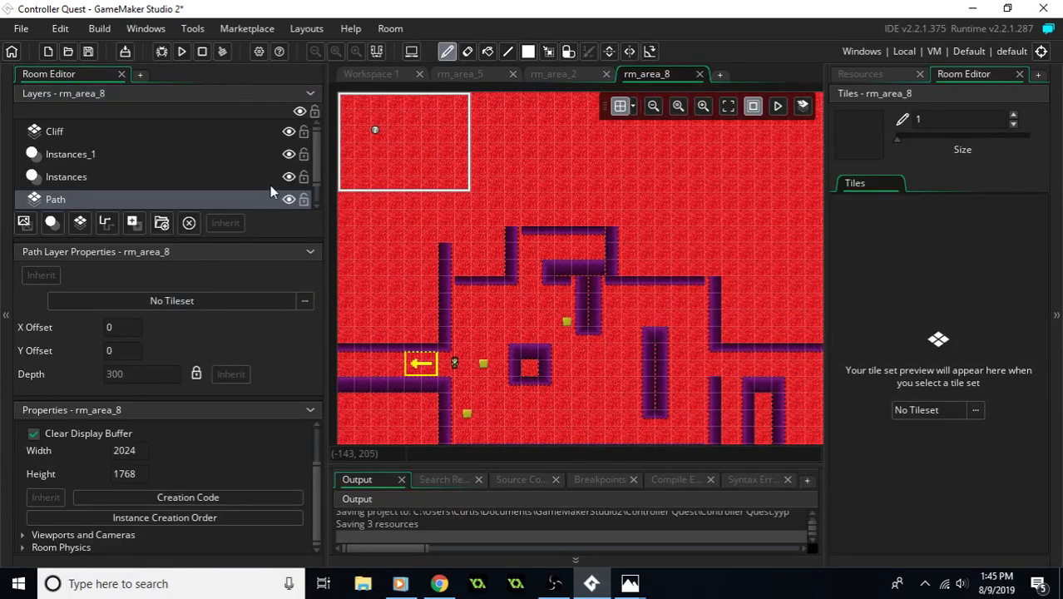
scroll(249, 196, "down", 1)
left_click(205, 199)
left_click(200, 176)
scroll(138, 170, "up", 1)
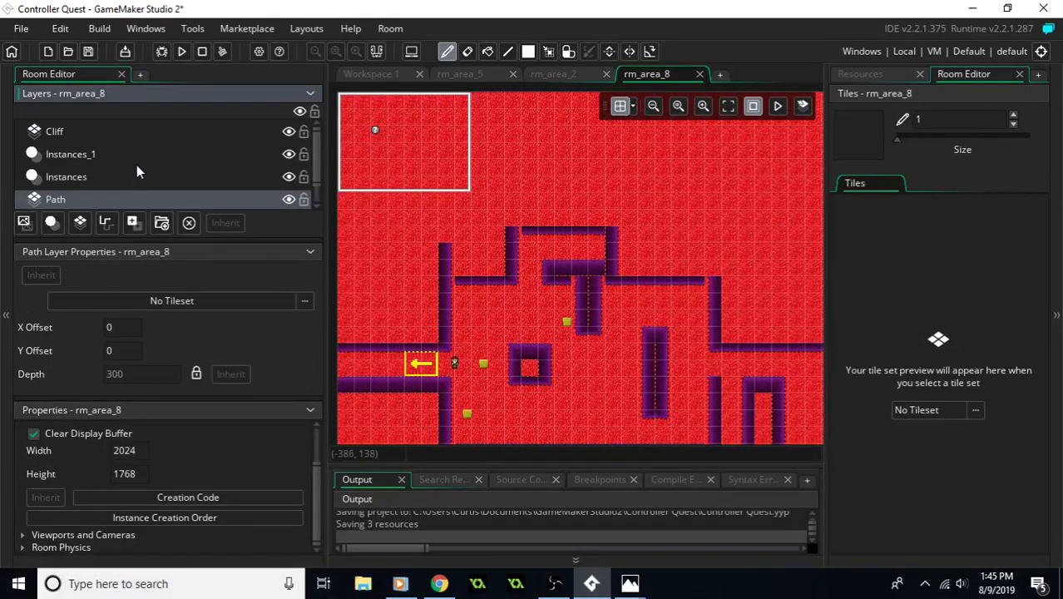
- Erase the purple tiles of the western passage, west walls, small square cliff and southern cliffs from the Cliff layer
left_click(86, 133)
middle_click_drag(493, 208, 523, 259)
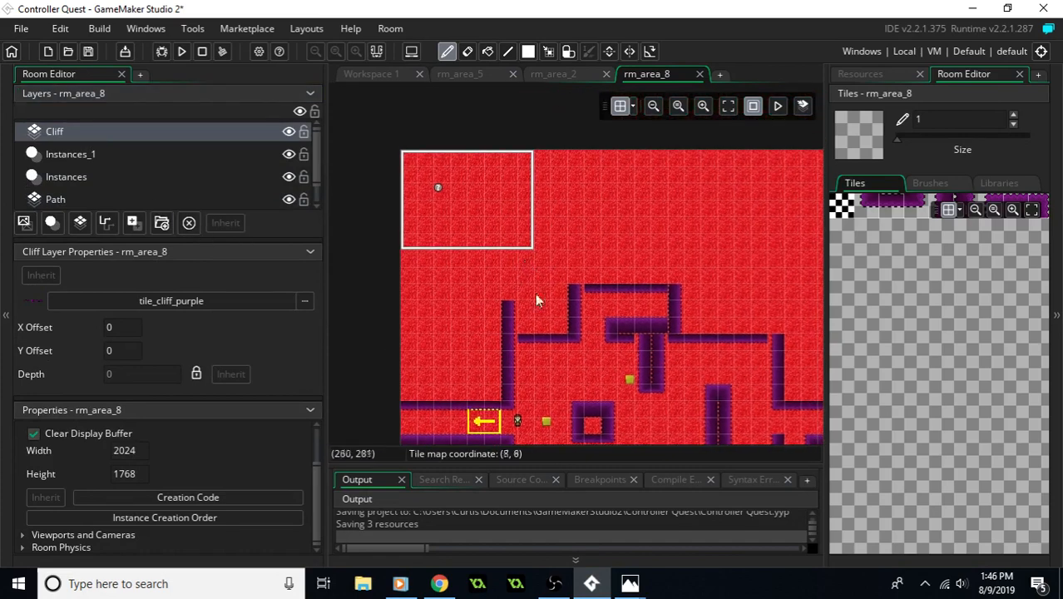
middle_click_drag(539, 321, 524, 258)
mouse_move(492, 250)
right_mouse_down()
mouse_move(486, 339)
mouse_move(401, 351)
mouse_move(418, 385)
mouse_move(497, 379)
right_mouse_up()
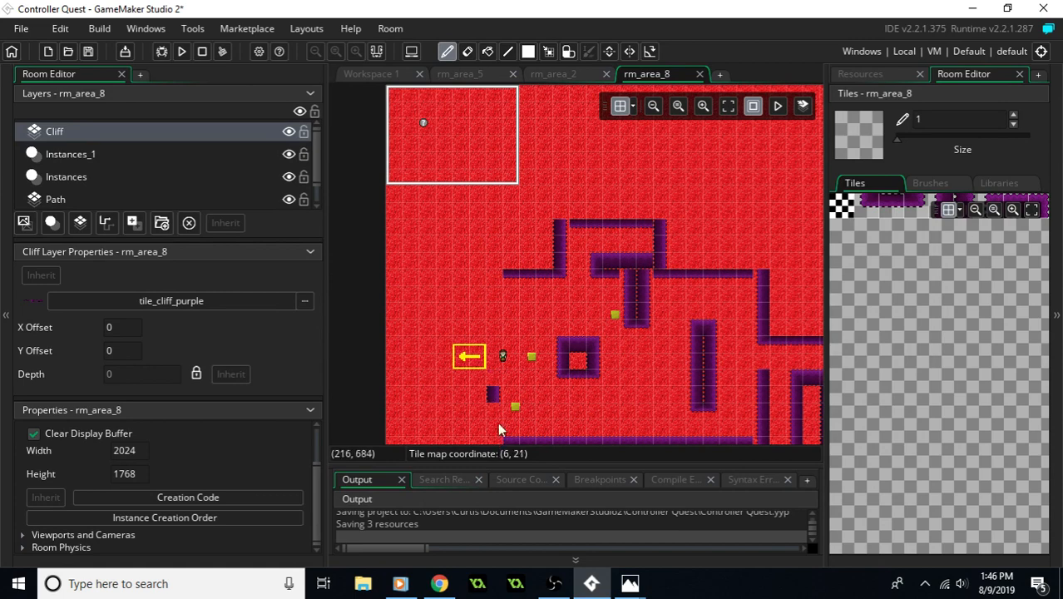
middle_click_drag(511, 444, 434, 363)
mouse_move(434, 363)
right_mouse_down()
mouse_move(664, 366)
mouse_move(726, 330)
mouse_move(733, 289)
mouse_move(743, 311)
mouse_move(762, 254)
mouse_move(743, 351)
mouse_move(636, 311)
mouse_move(492, 289)
mouse_move(515, 273)
right_mouse_up()
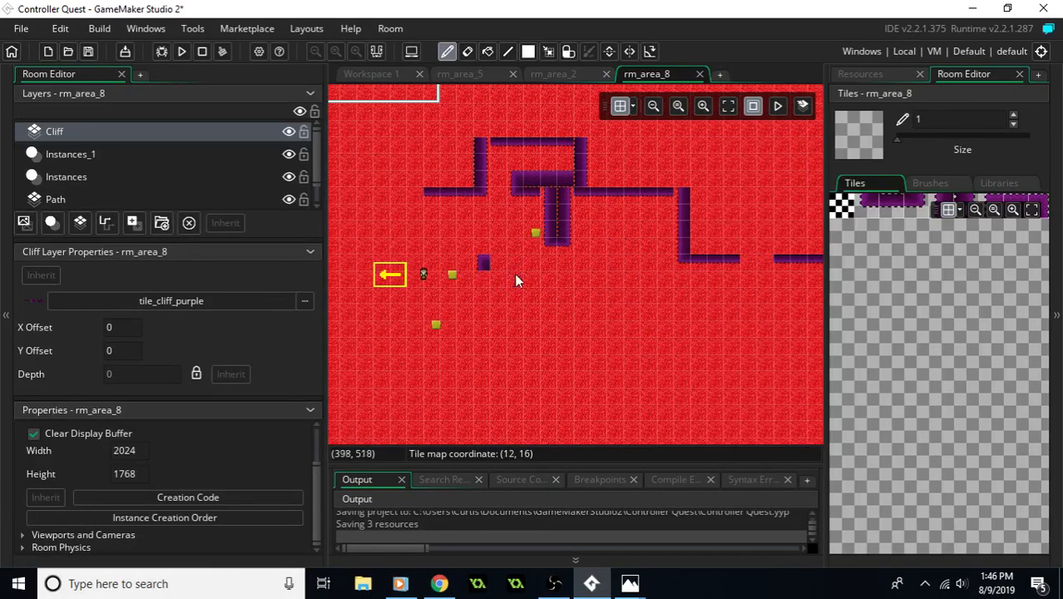
- Erase the remaining purple tiles of the northern, T-shaped and eastern cliffs from the Cliff layer
scroll(466, 254, "up", 2)
mouse_move(439, 259)
right_mouse_down()
mouse_move(500, 244)
mouse_move(500, 220)
mouse_move(579, 238)
mouse_move(561, 291)
mouse_move(555, 250)
mouse_move(518, 264)
mouse_move(592, 252)
mouse_move(684, 259)
mouse_move(673, 260)
mouse_move(762, 315)
mouse_move(743, 332)
mouse_move(662, 344)
right_mouse_up()
middle_click_drag(662, 339, 563, 342)
right_click_drag(662, 331, 766, 337)
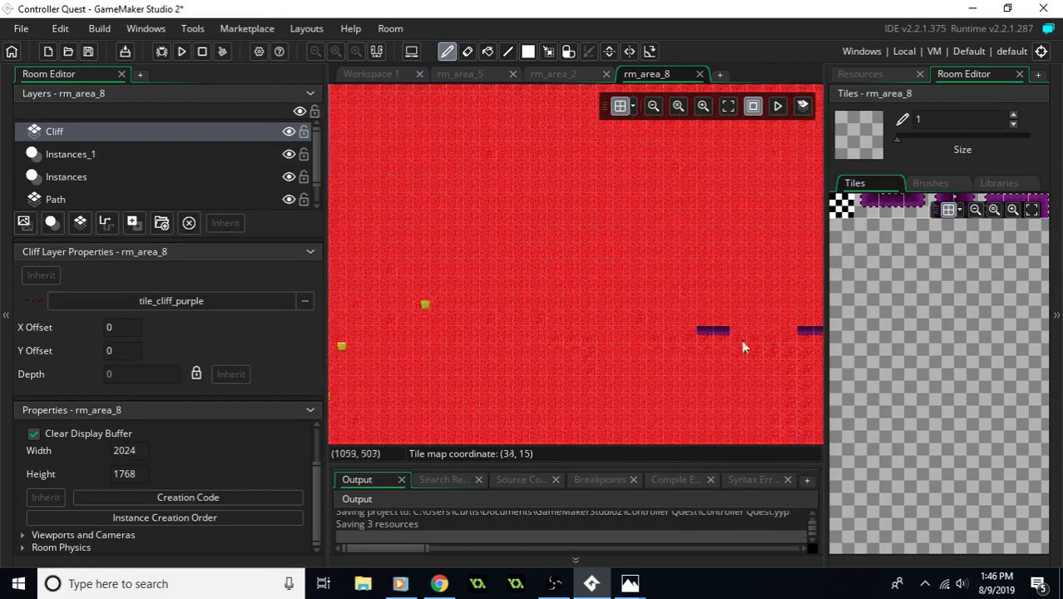
middle_click_drag(766, 339, 569, 349)
right_click_drag(505, 338, 746, 344)
middle_click_drag(480, 265, 508, 248)
middle_click_drag(533, 287, 533, 241)
mouse_move(559, 206)
middle_mouse_down()
mouse_move(549, 274)
mouse_move(504, 269)
middle_mouse_up()
- Change the Cliff layer's tileset from the purple cliffs to tile_cliff_grey
left_click_drag(883, 208, 891, 213)
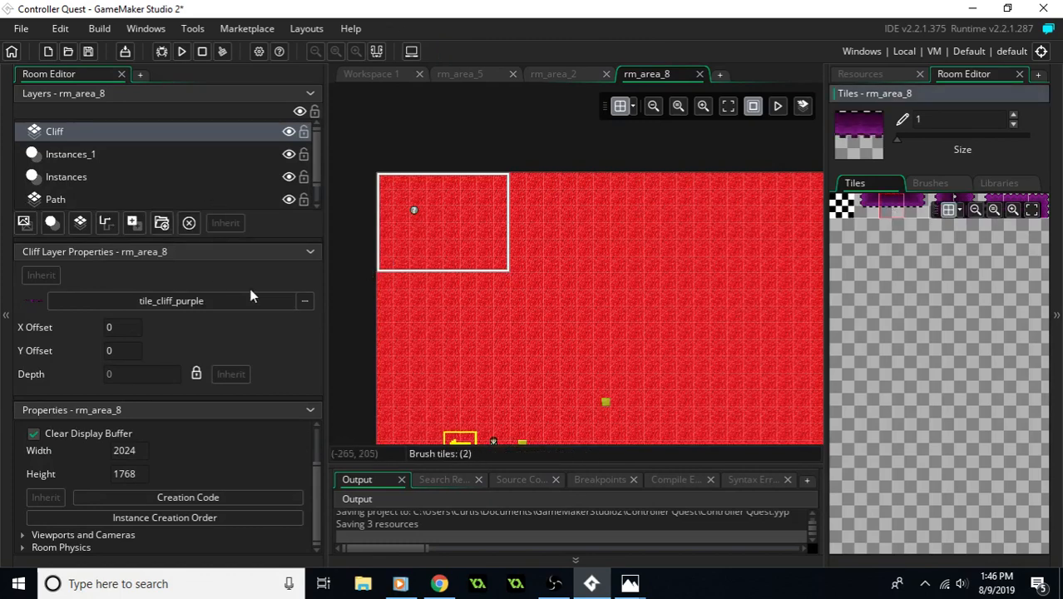
left_click(304, 301)
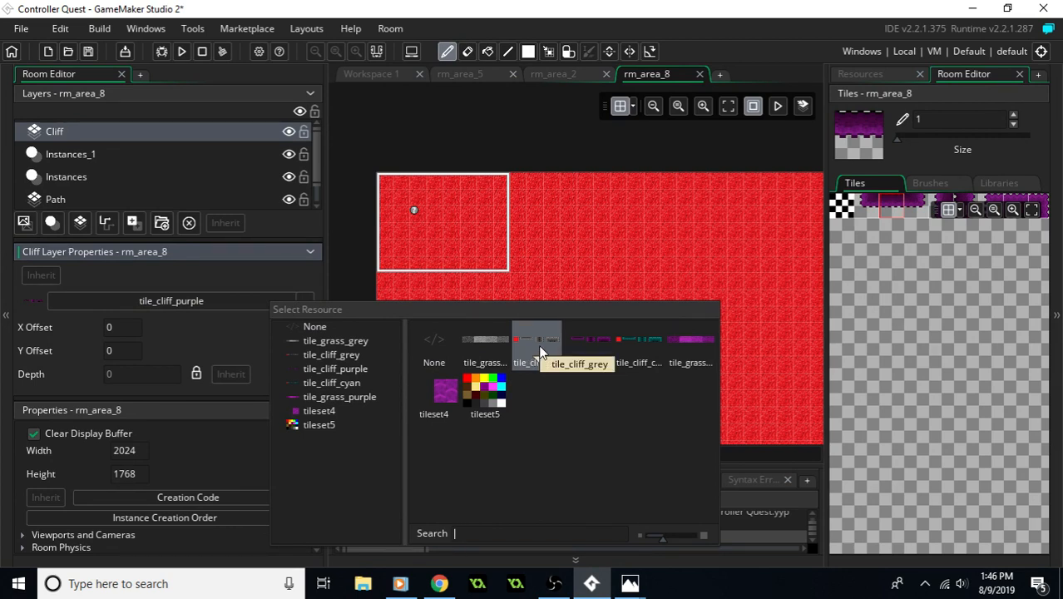
left_click(541, 351)
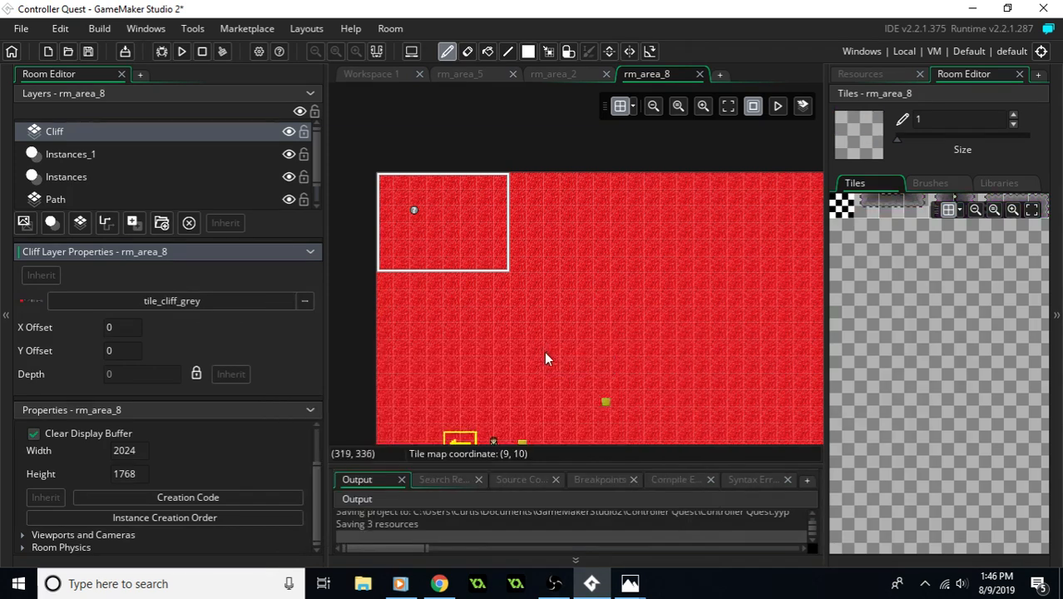
- Paint a four-tile horizontal grey cliff across columns 2 to 5 of row 1 near the room's northwest corner, following the red reference picture
left_click(889, 210)
middle_click_drag(551, 231, 521, 268)
mouse_move(453, 256)
middle_mouse_down()
mouse_move(508, 256)
mouse_move(486, 255)
mouse_move(489, 220)
middle_mouse_up()
scroll(470, 226, "up", 2)
scroll(472, 231, "up", 1)
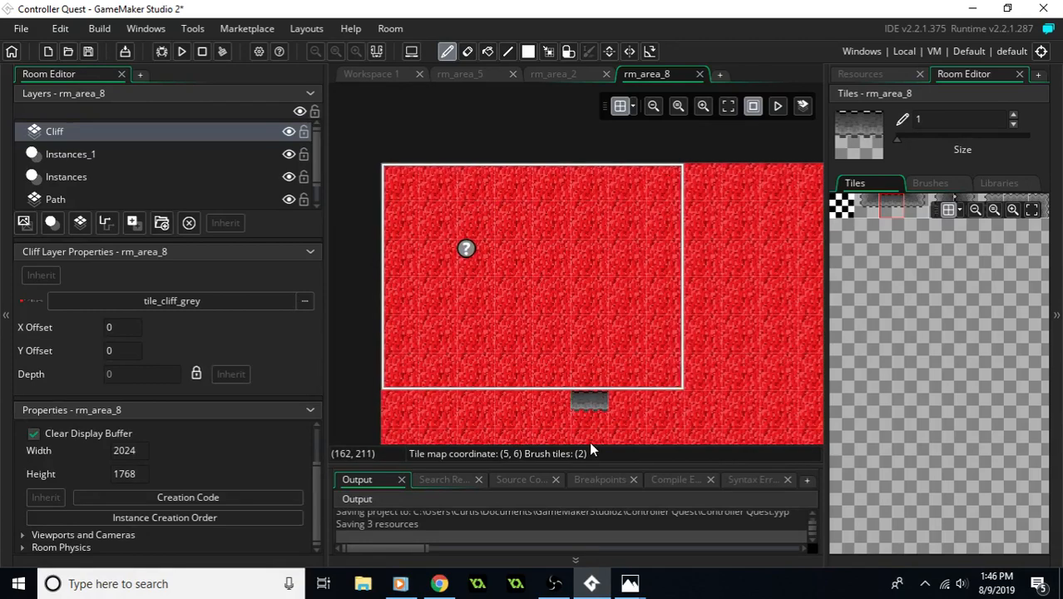
mouse_move(630, 583)
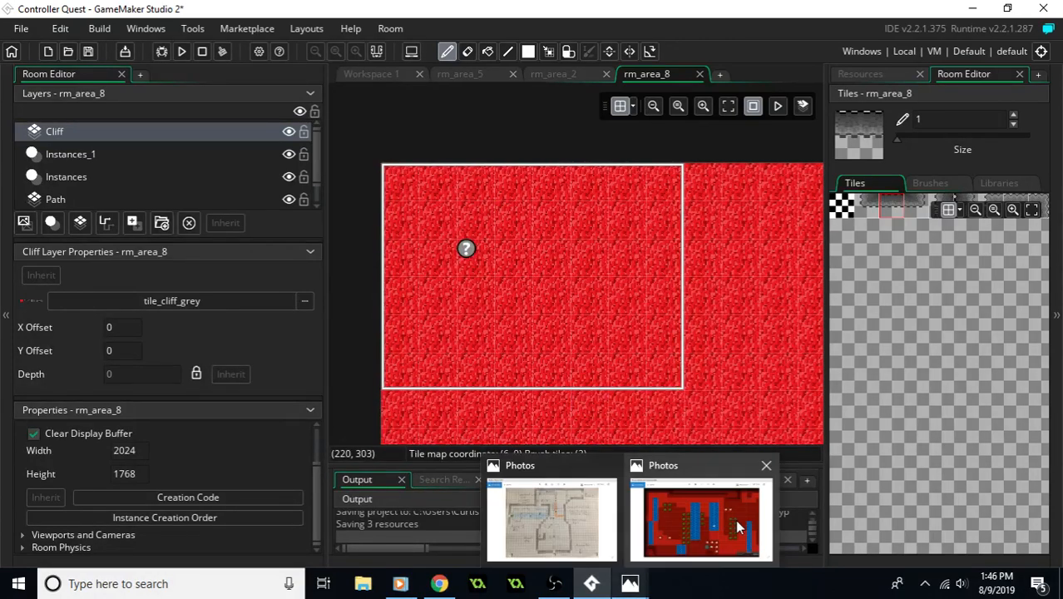
mouse_move(737, 525)
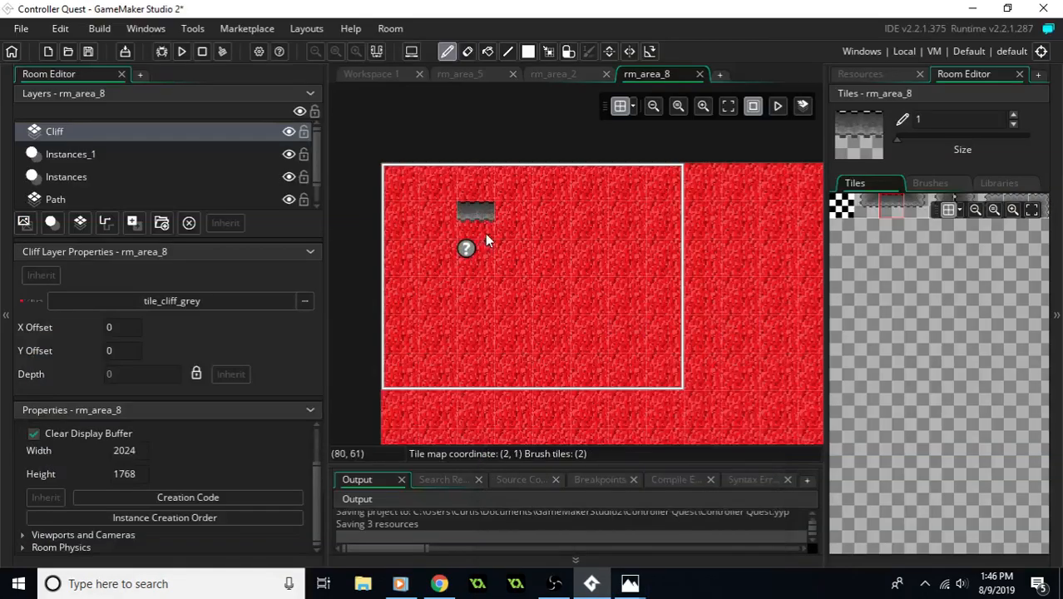
mouse_move(471, 230)
left_mouse_down()
mouse_move(529, 215)
mouse_move(605, 235)
left_mouse_up()
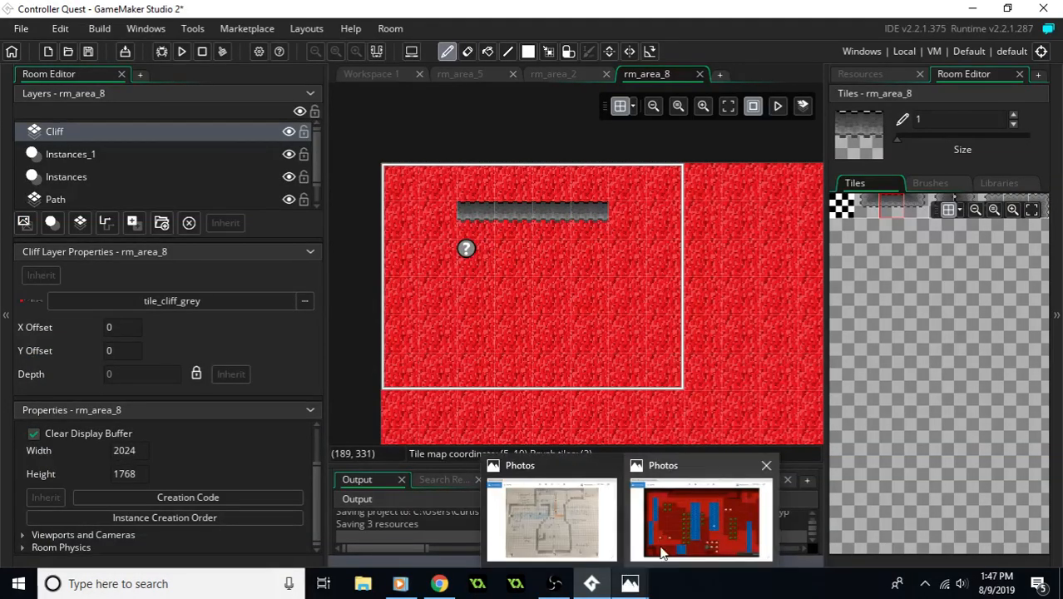
- Compare with the red reference picture, then place a vertical grey cliff tile at column 6, row 1 and a lower-left corner tile beneath it
mouse_move(663, 553)
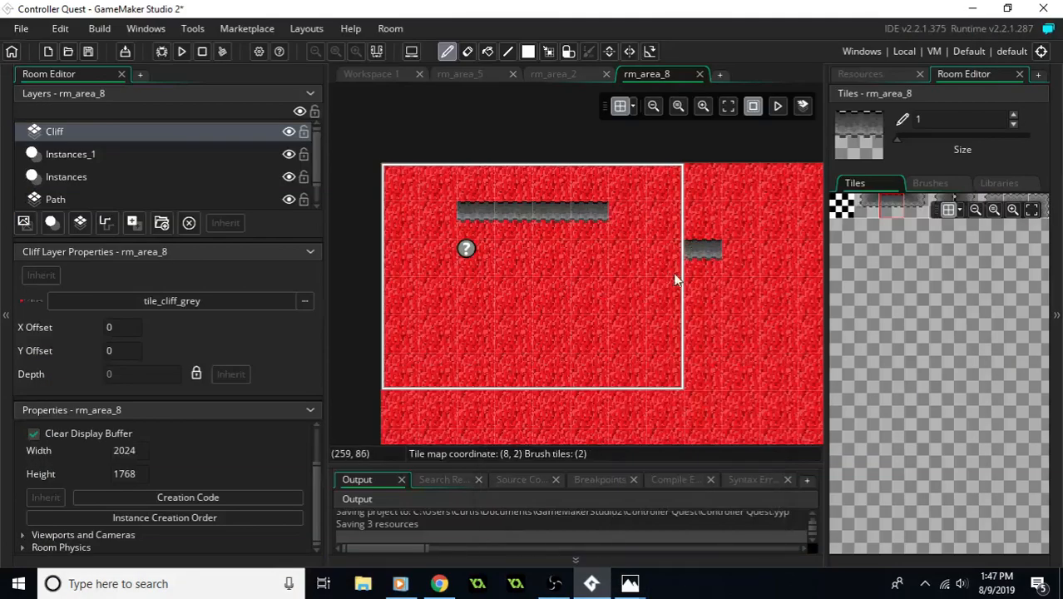
middle_click_drag(676, 280, 584, 304)
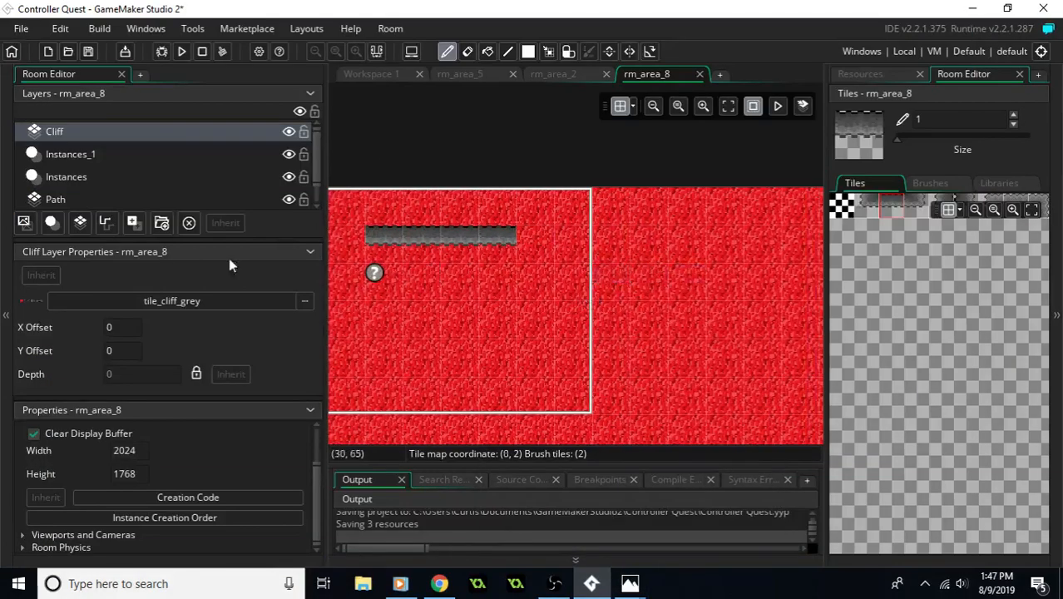
left_click(945, 206)
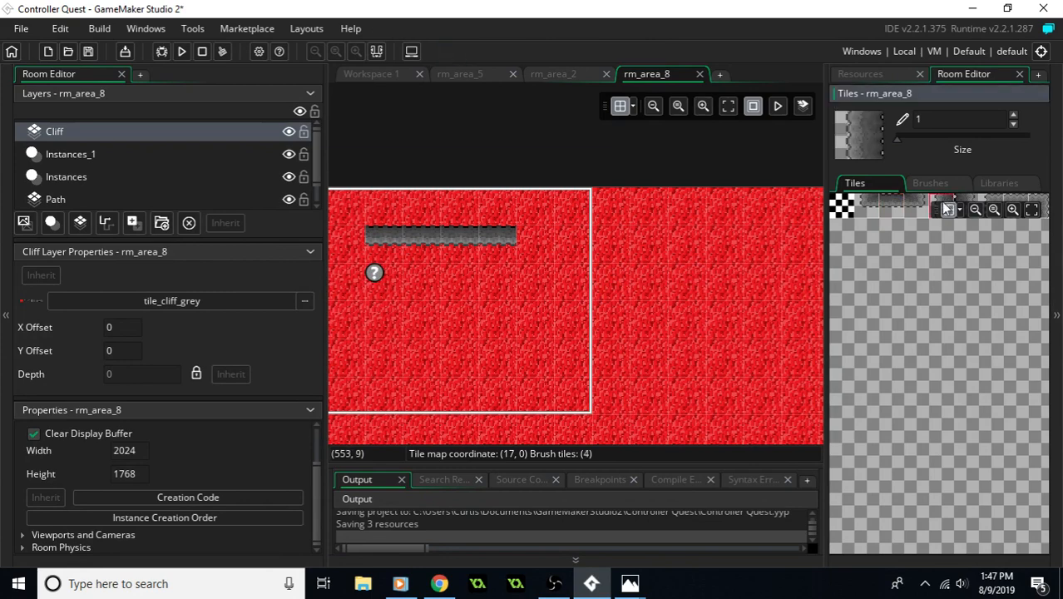
left_click(541, 241)
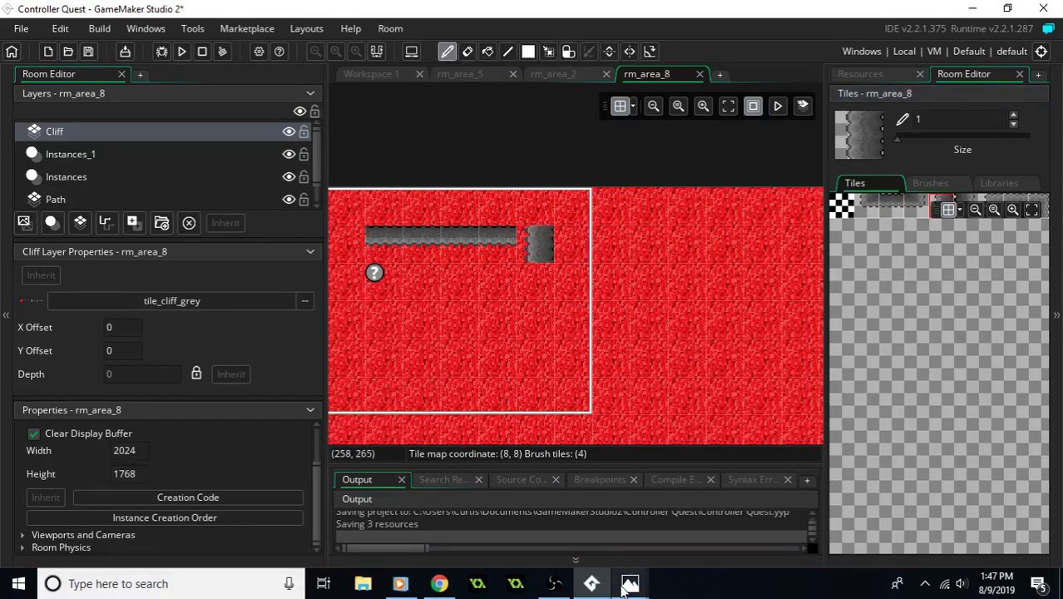
mouse_move(630, 582)
left_click(691, 520)
left_click_drag(500, 48, 1062, 97)
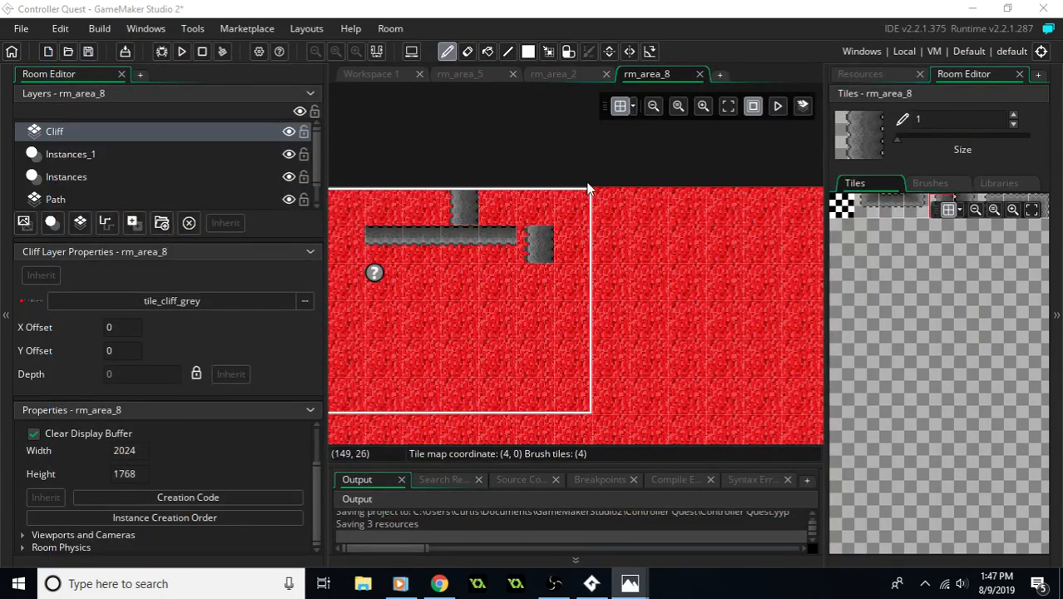
left_click(867, 205)
left_click(539, 275)
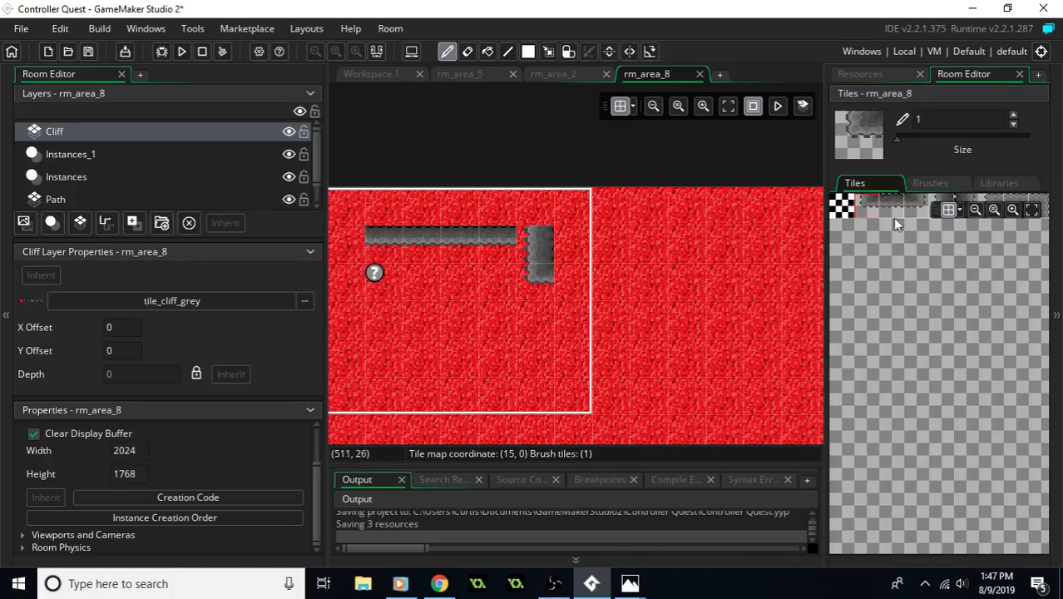
- Extend the northern grey cliff eastward along row 2 from the corner tile with horizontal cliff tiles
left_click(891, 205)
left_click(588, 280)
left_click_drag(589, 280, 658, 290)
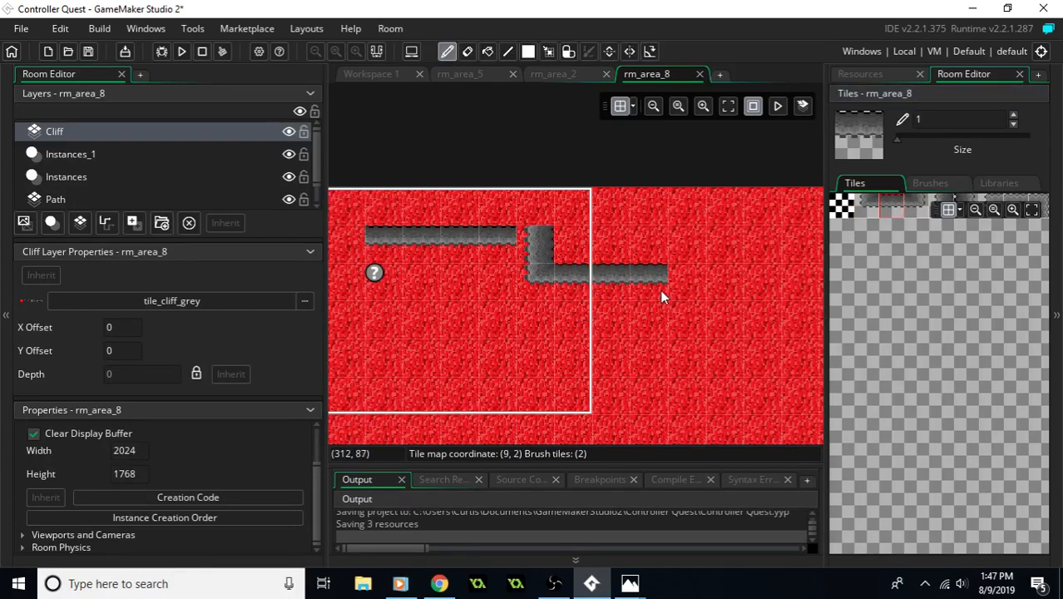
middle_click_drag(690, 294, 592, 295)
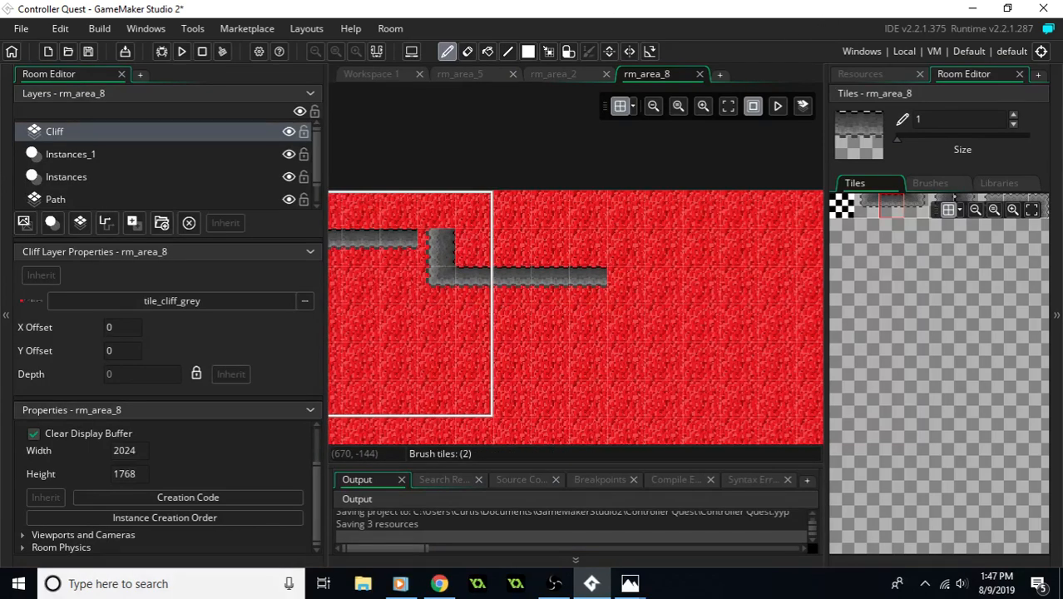
left_click_drag(633, 306, 796, 290)
middle_click_drag(785, 293, 744, 293)
middle_click_drag(650, 322, 825, 306)
middle_click_drag(606, 320, 671, 305)
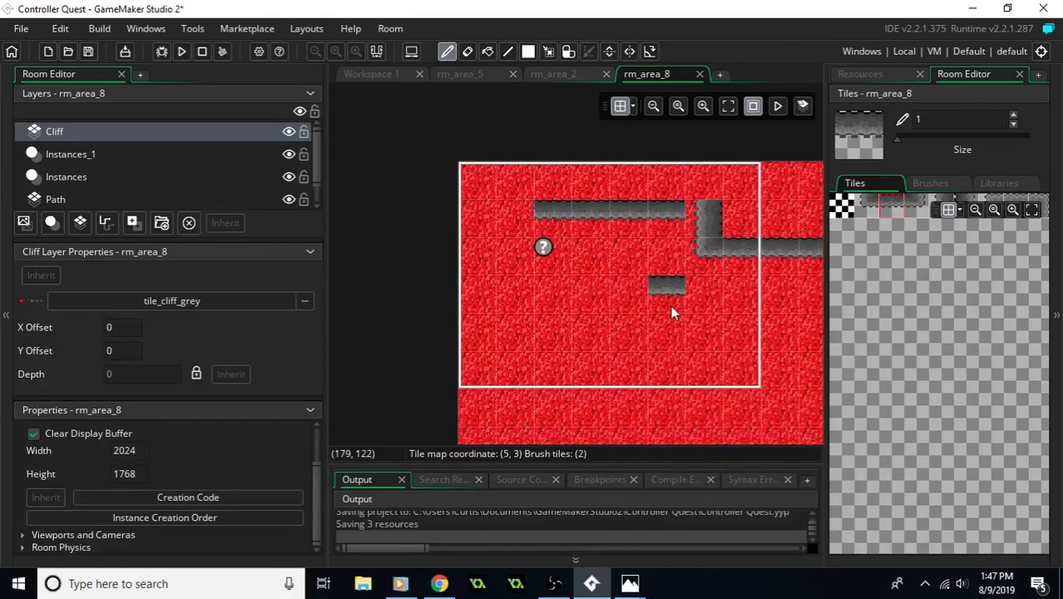
- Build the western grey cliff in column 1 with a lower end tile at row 7 and vertical tiles up to row 1
left_click(920, 209)
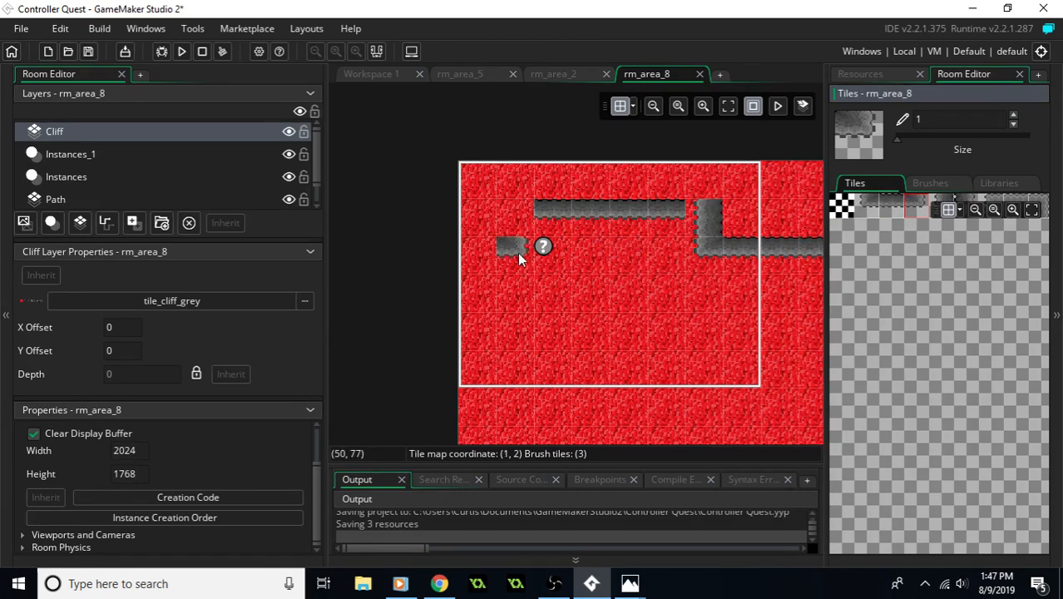
middle_click_drag(519, 353, 511, 293)
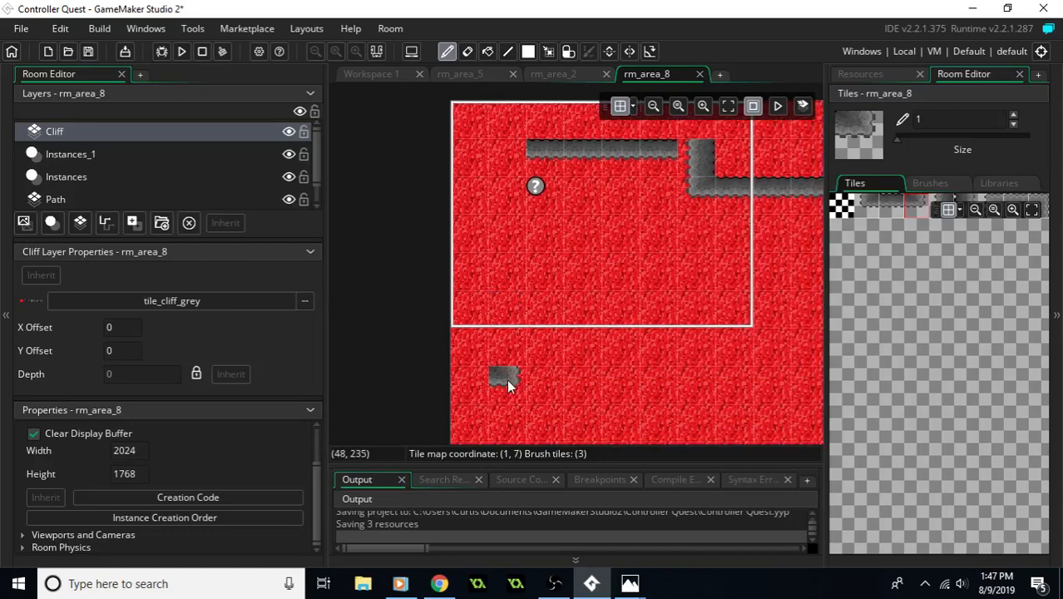
left_click(966, 199)
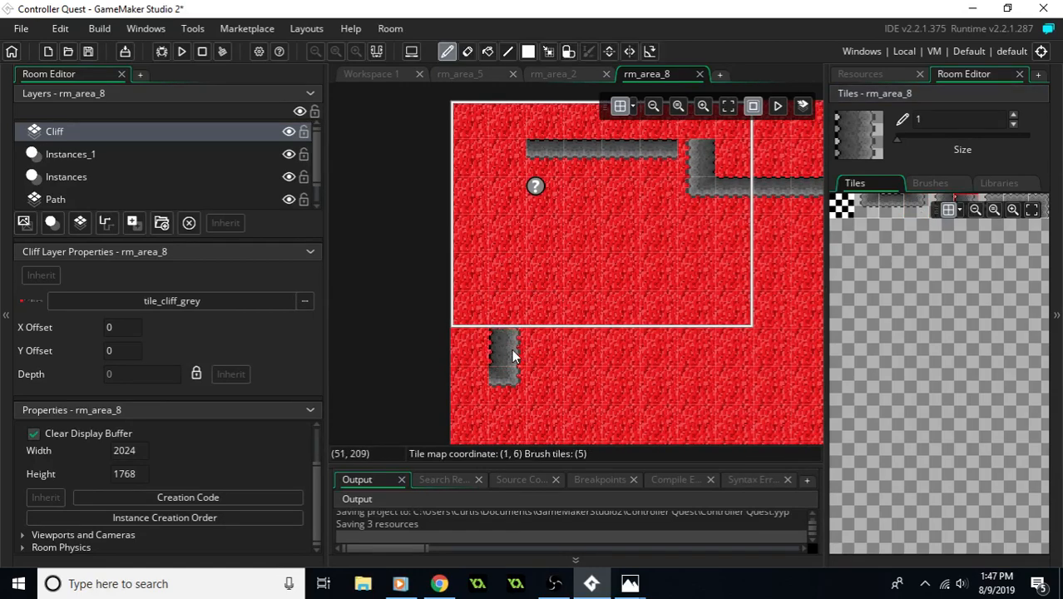
left_click_drag(512, 348, 510, 288)
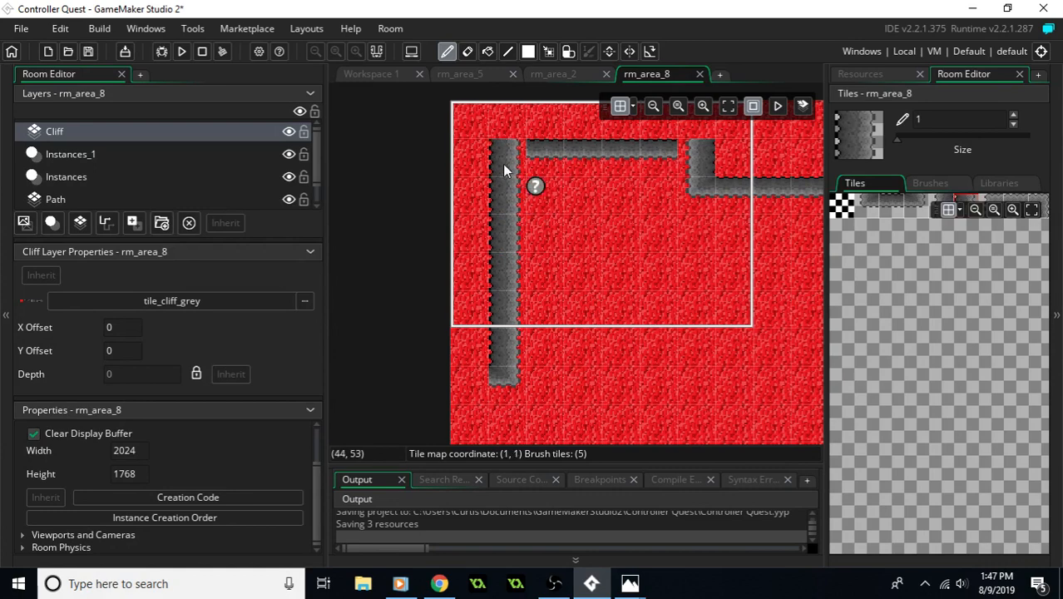
- Build a second vertical grey cliff in column 1 below a one-tile gap, with an upper end tile at row 9 and vertical tiles down to row 13
middle_click_drag(617, 301, 587, 239)
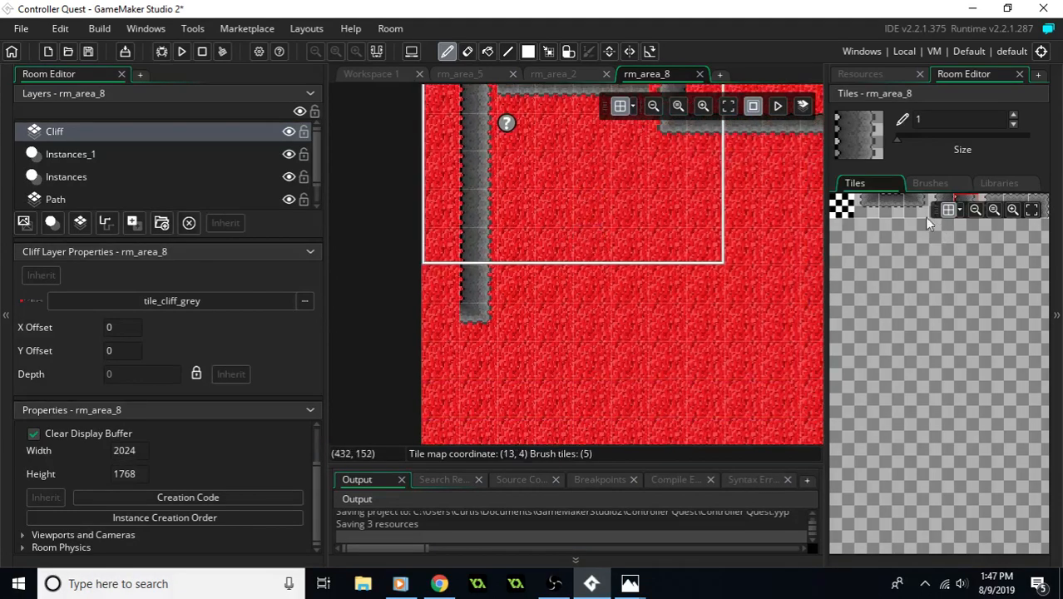
left_click(1031, 204)
middle_click_drag(638, 343, 610, 266)
left_click(450, 319)
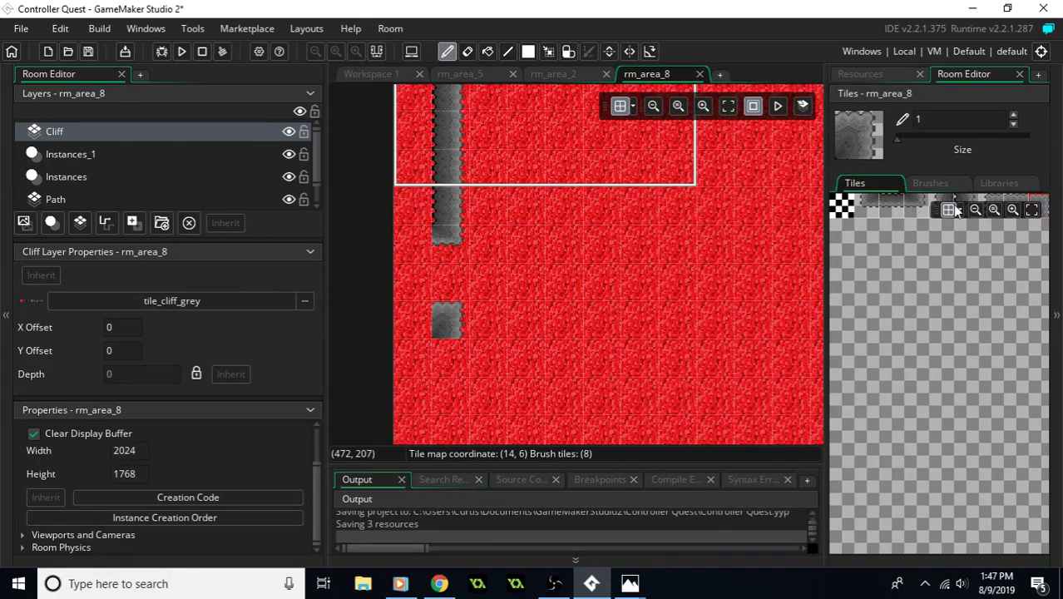
left_click(959, 201)
middle_click_drag(559, 363, 552, 318)
left_click_drag(456, 315, 447, 394)
left_click(490, 322)
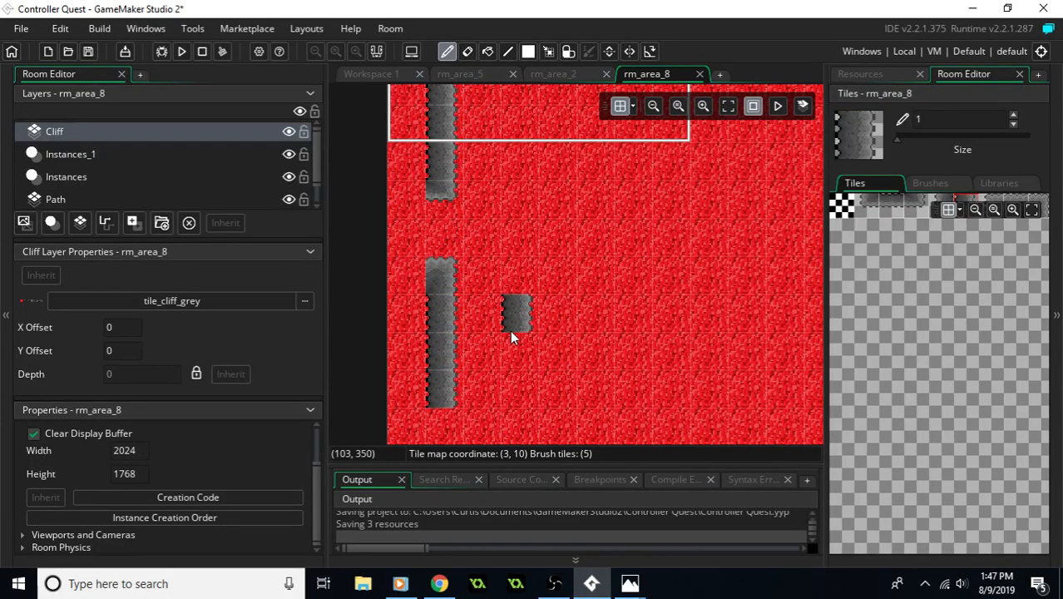
left_click(445, 426)
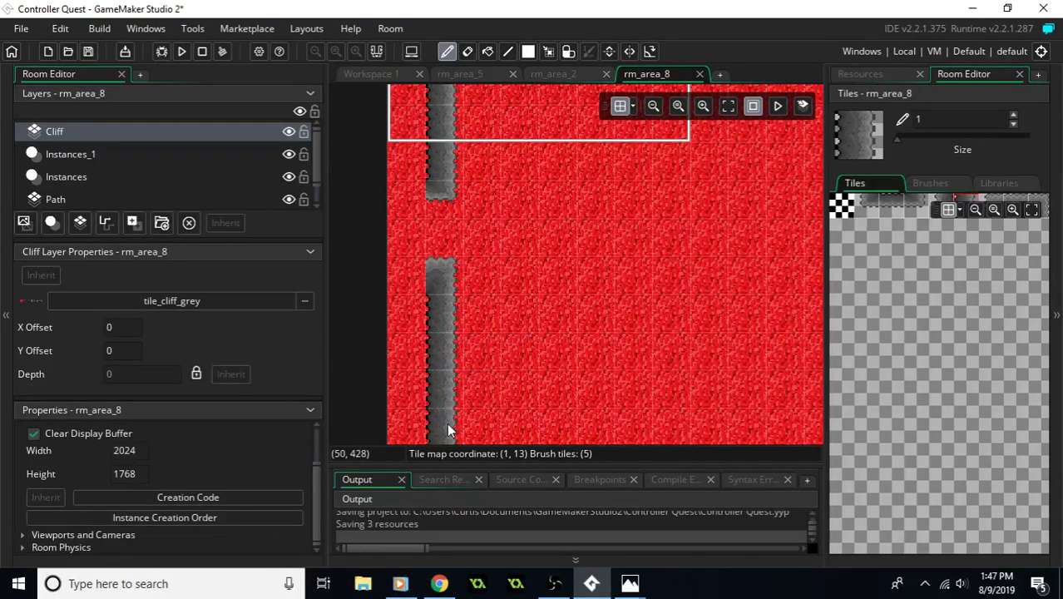
scroll(507, 249, "down", 2)
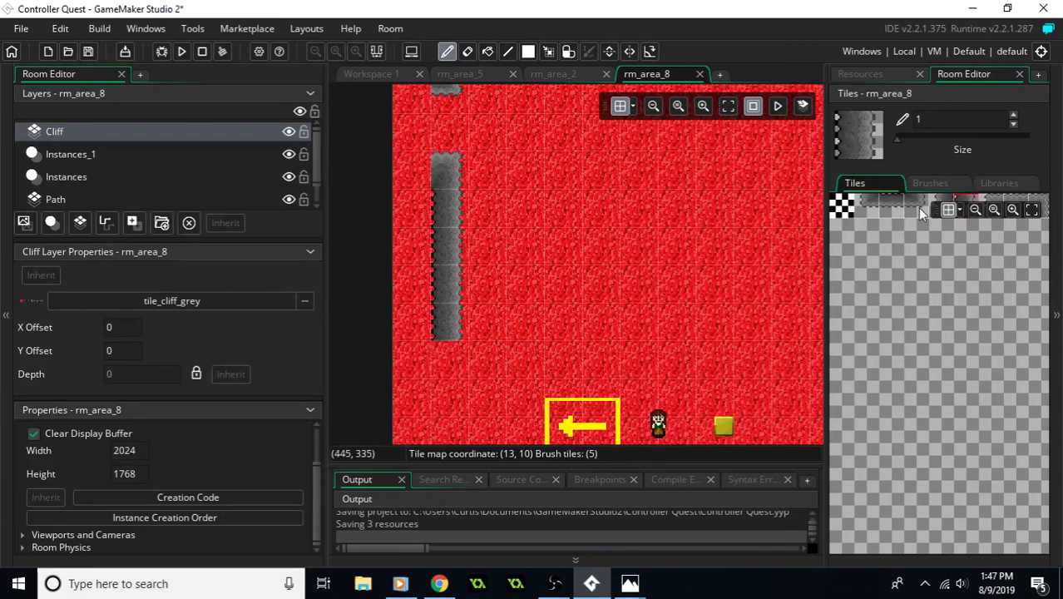
- Turn the western cliff east along row 14 with horizontal grey tiles in columns 1 and 2 and an upper-right corner tile in column 3
left_click(1013, 208)
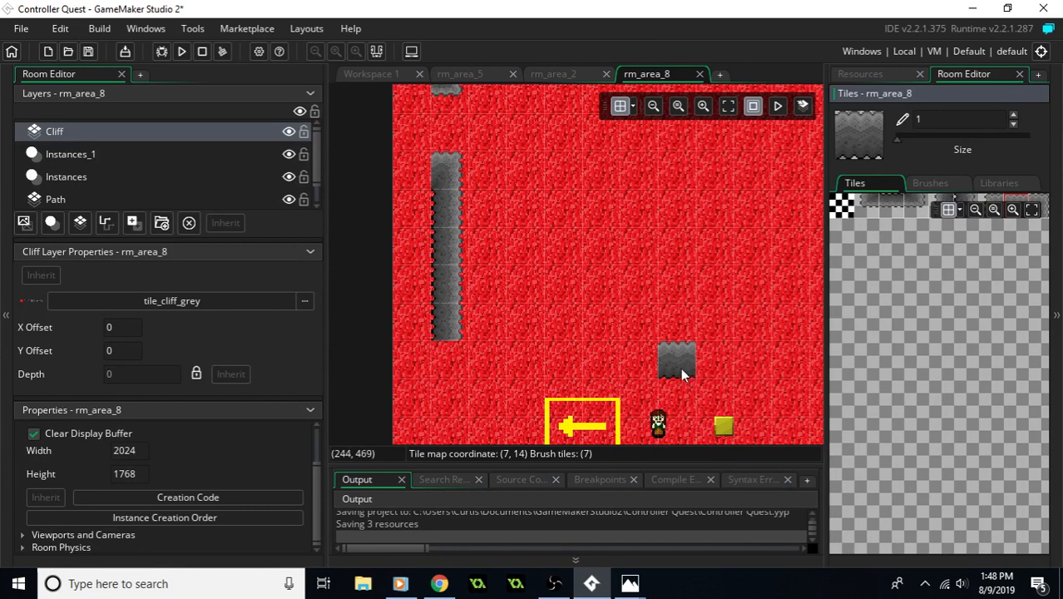
left_click(456, 362)
left_click(480, 359)
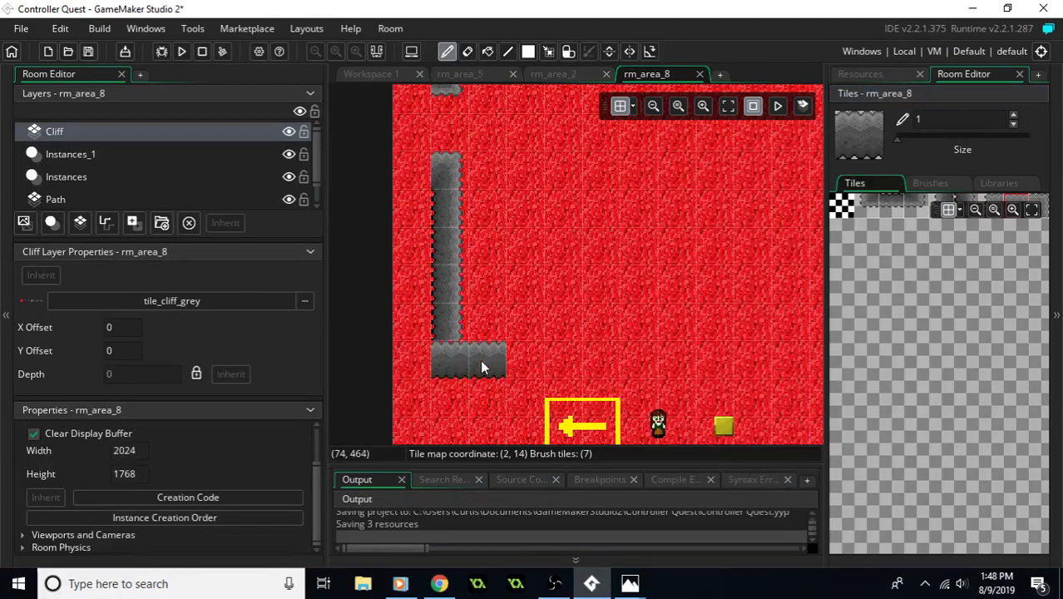
middle_click_drag(663, 353, 646, 337)
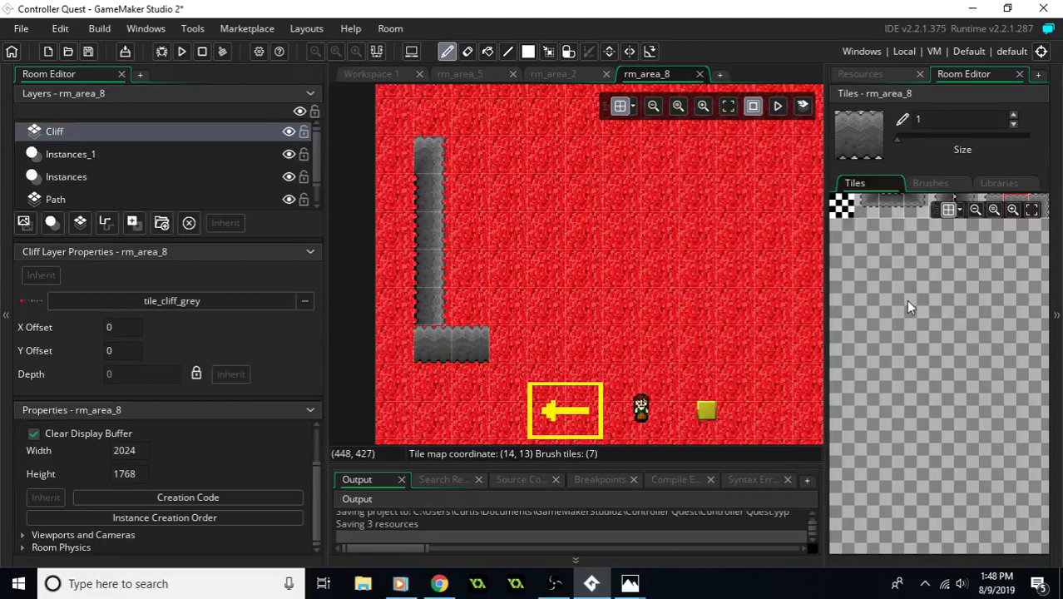
left_click(1037, 200)
left_click(515, 350)
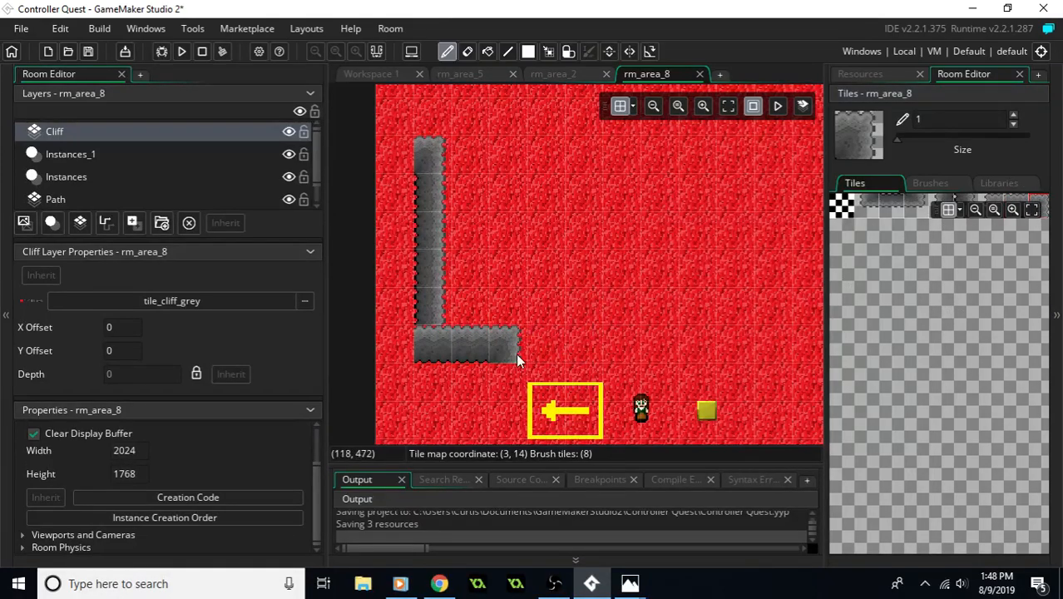
- Place a vertical grey cliff tile at column 3, row 15, directly beneath the corner tile
mouse_move(544, 323)
middle_mouse_down()
mouse_move(540, 333)
mouse_move(527, 312)
middle_mouse_up()
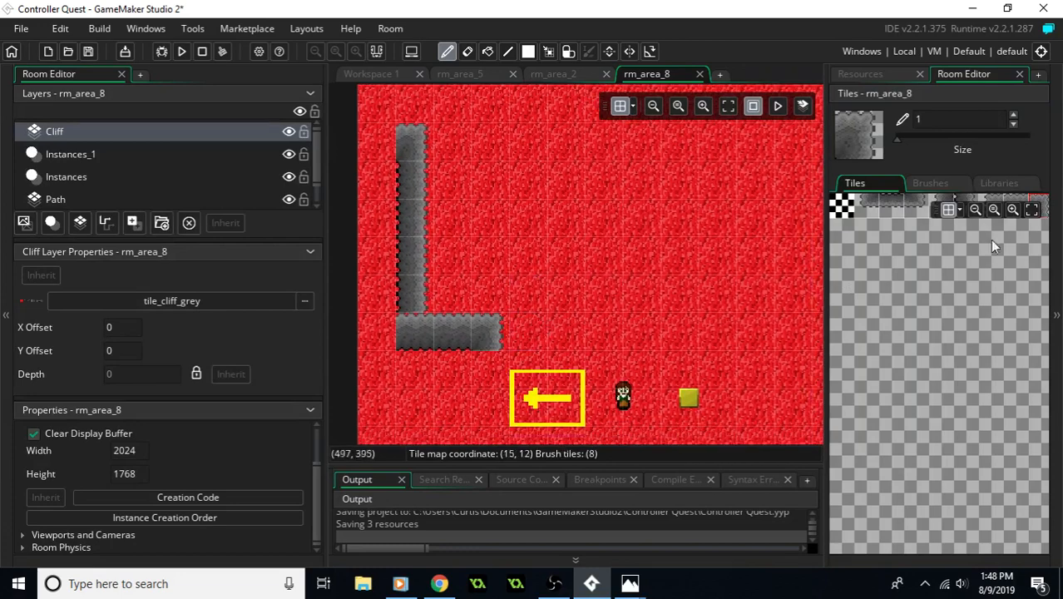
left_click(968, 204)
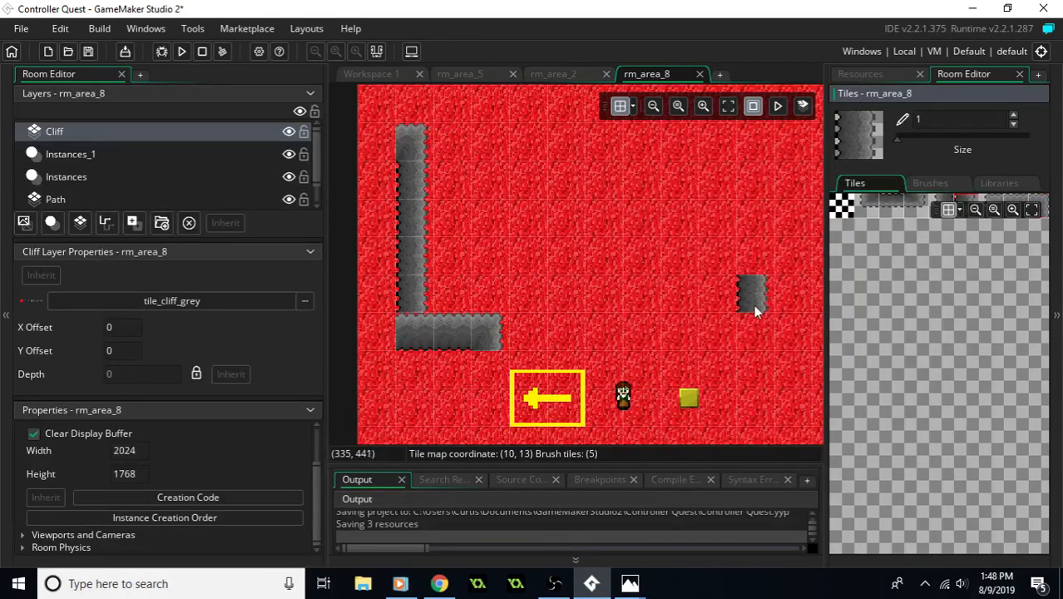
left_click(488, 382)
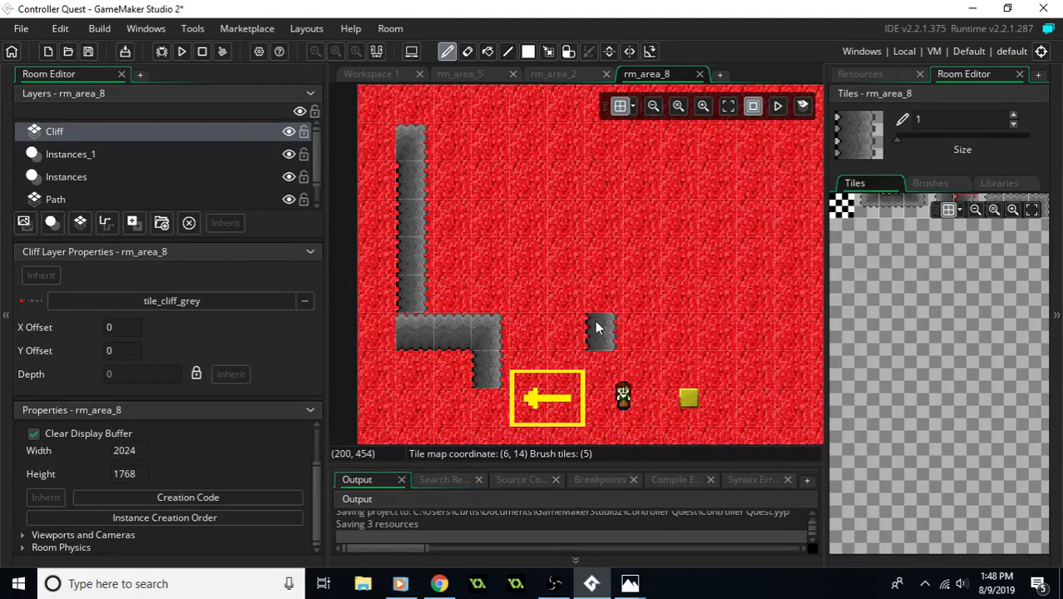
- Build the southern grey cliff along row 16 with horizontal tiles running east from column 3, beneath the vertical tile
middle_click_drag(581, 367, 548, 308)
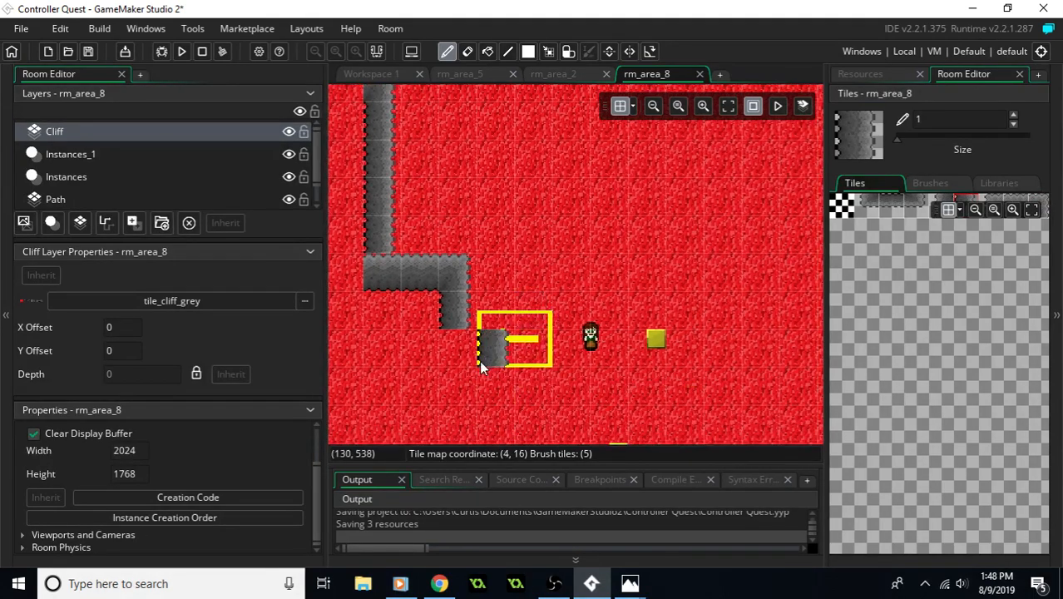
left_click(918, 202)
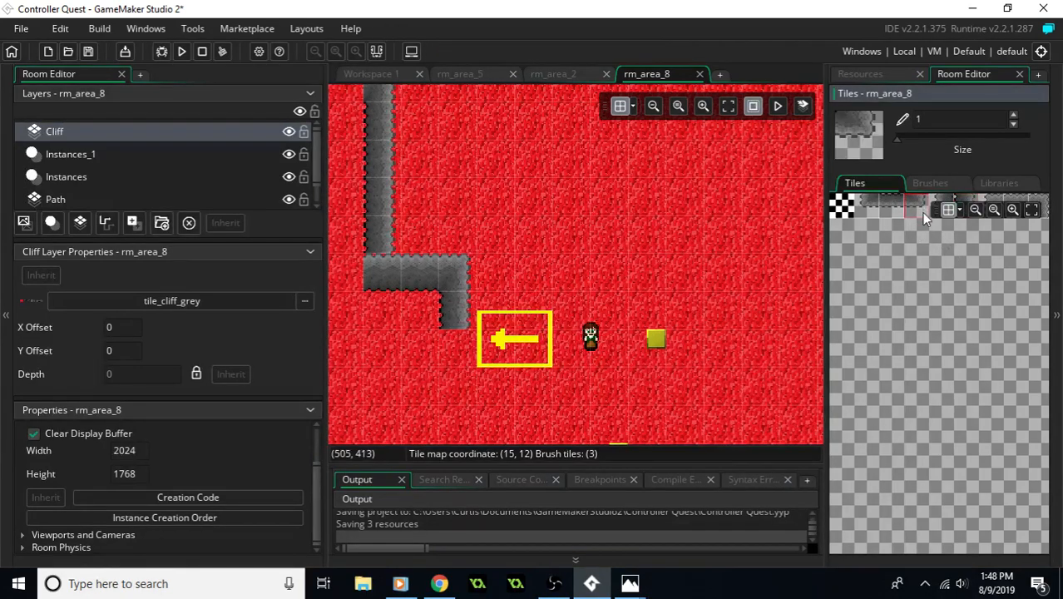
left_click(895, 209)
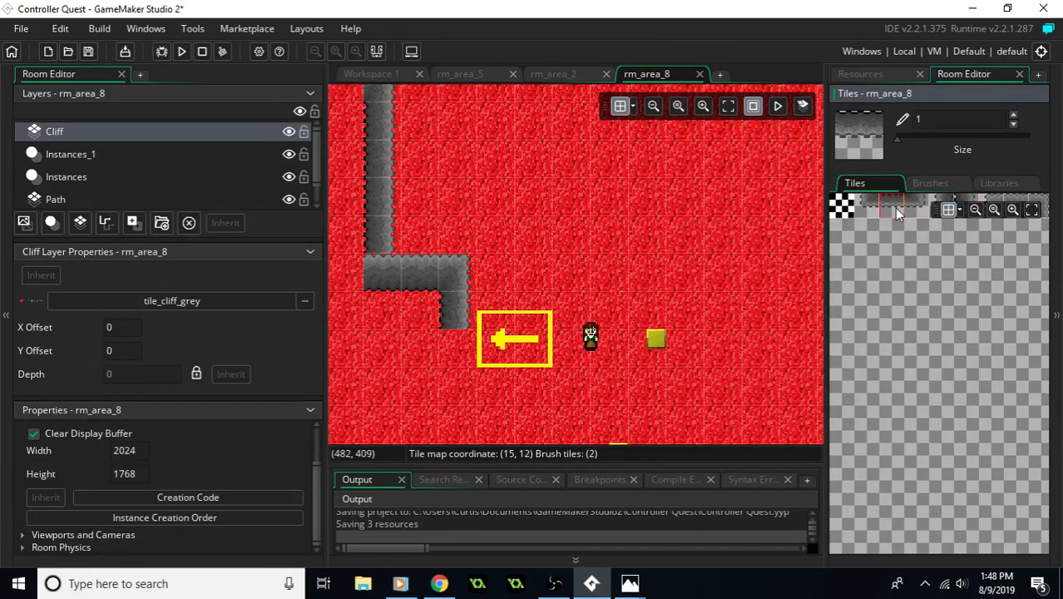
left_click(1015, 201)
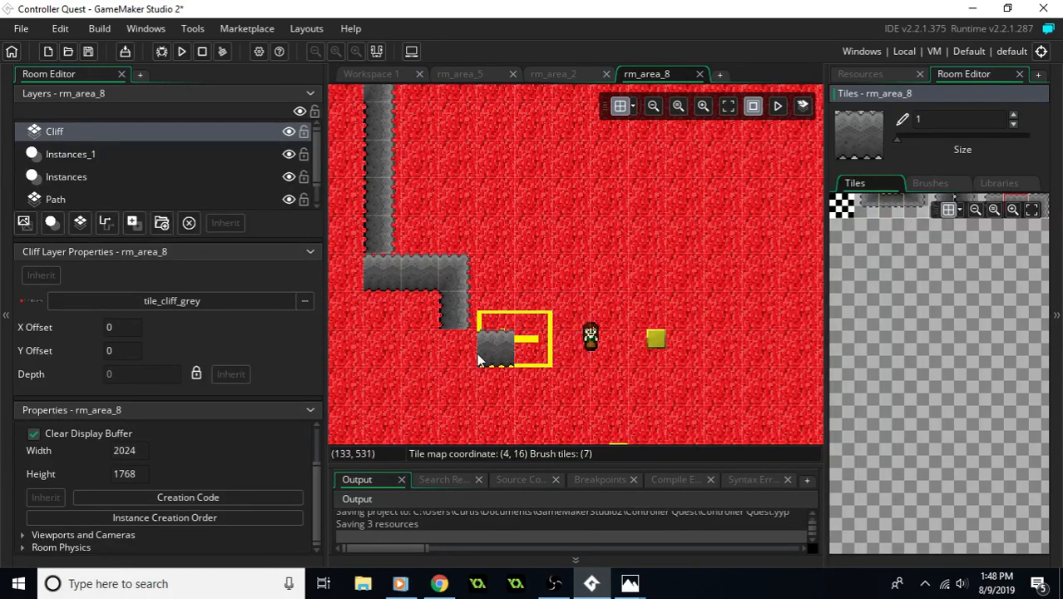
left_click(522, 311)
middle_click_drag(523, 312, 497, 361)
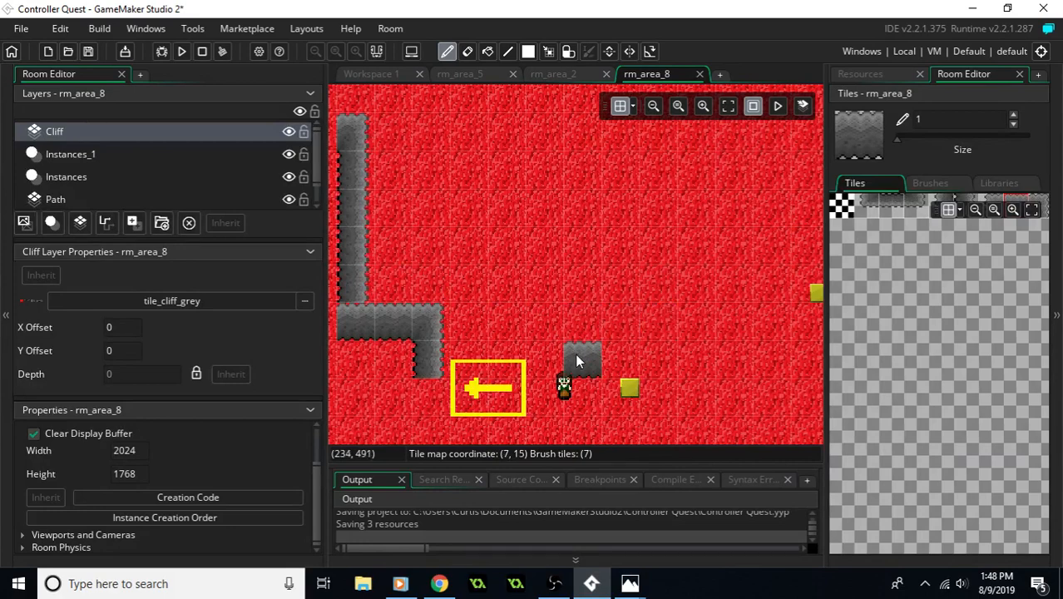
middle_click_drag(575, 366, 587, 307)
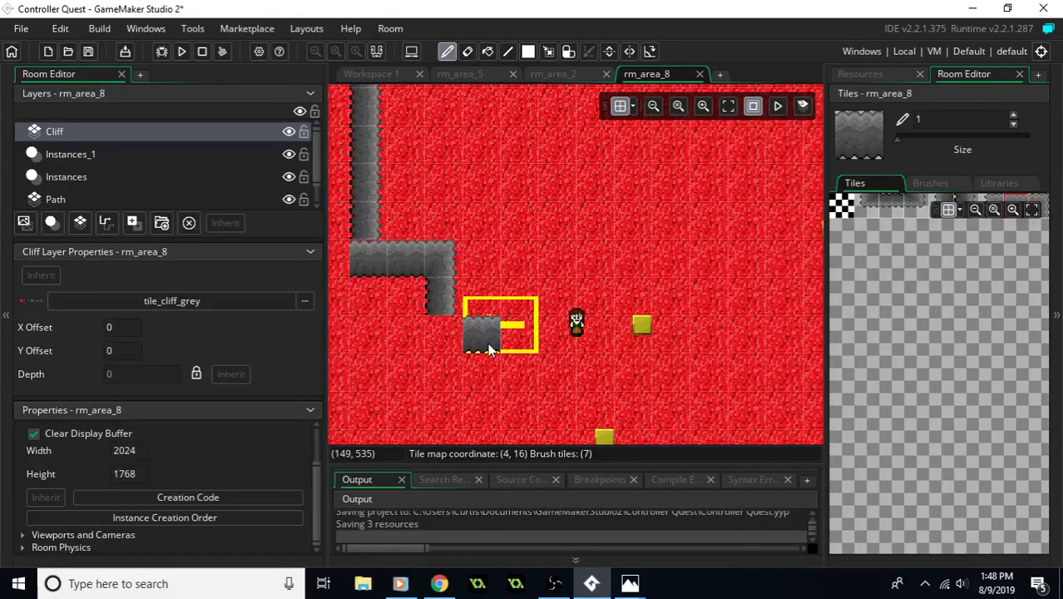
left_click_drag(459, 344, 626, 345)
middle_click_drag(669, 344, 522, 337)
left_click_drag(537, 333, 723, 339)
middle_click_drag(611, 342, 718, 362)
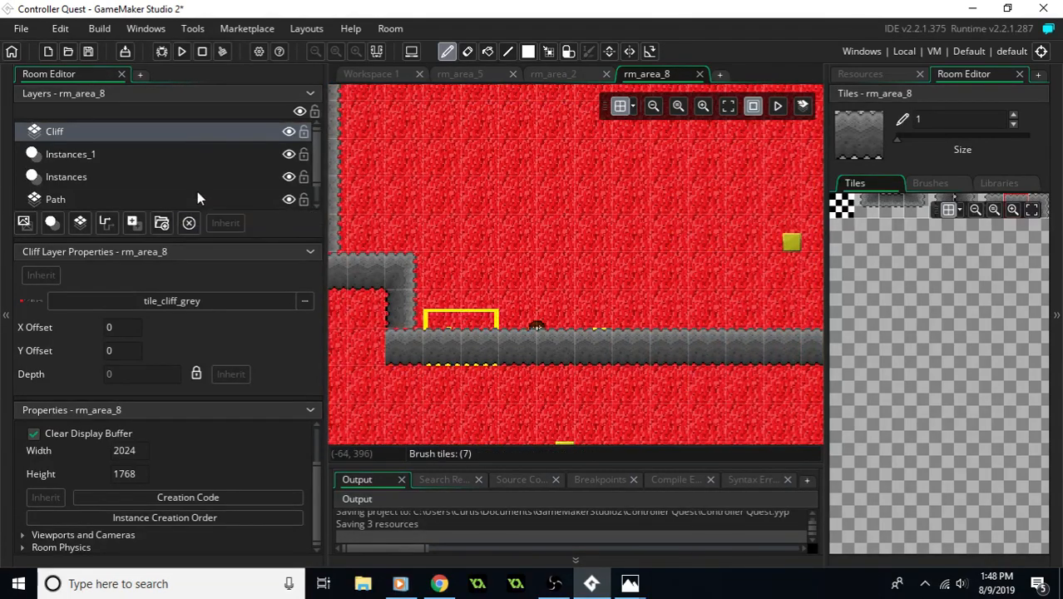
- On the Instances_1 layer, move the player clear of the southern cliff to (224, 384)
scroll(128, 179, "down", 1)
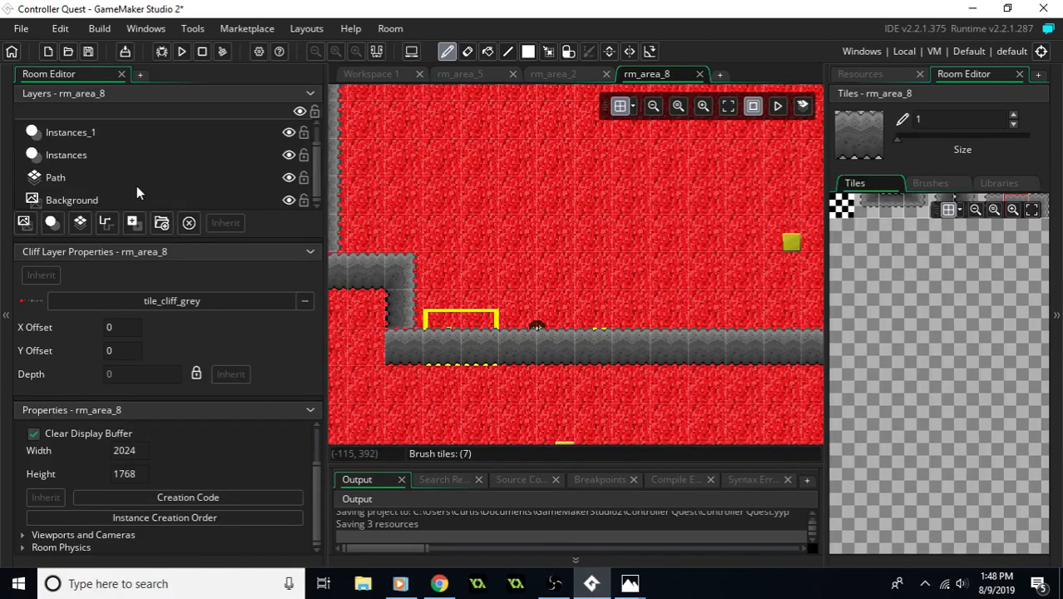
scroll(136, 185, "up", 1)
scroll(136, 186, "down", 1)
left_click(90, 178)
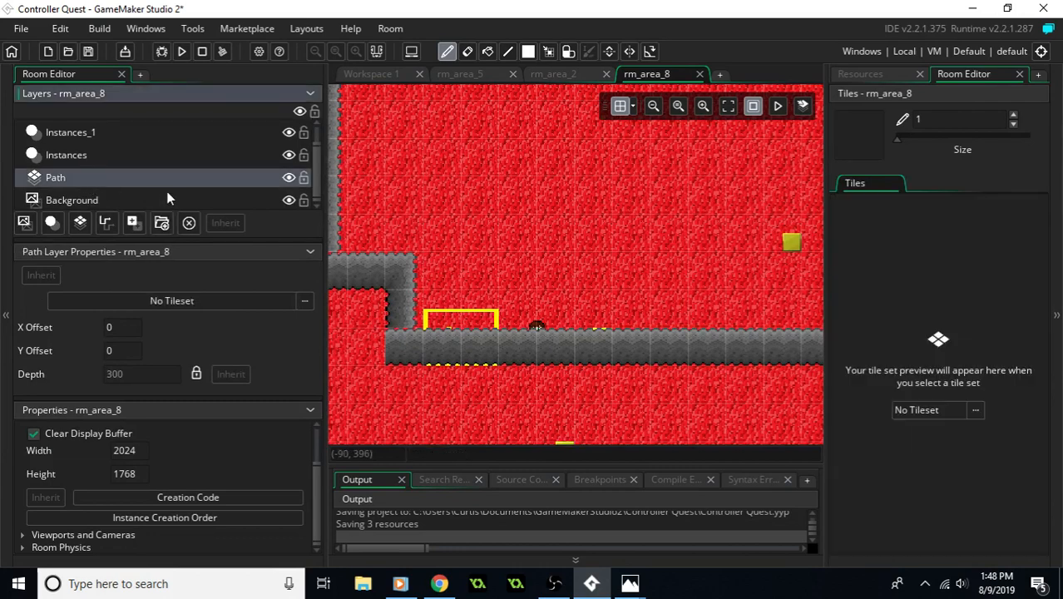
scroll(171, 189, "up", 1)
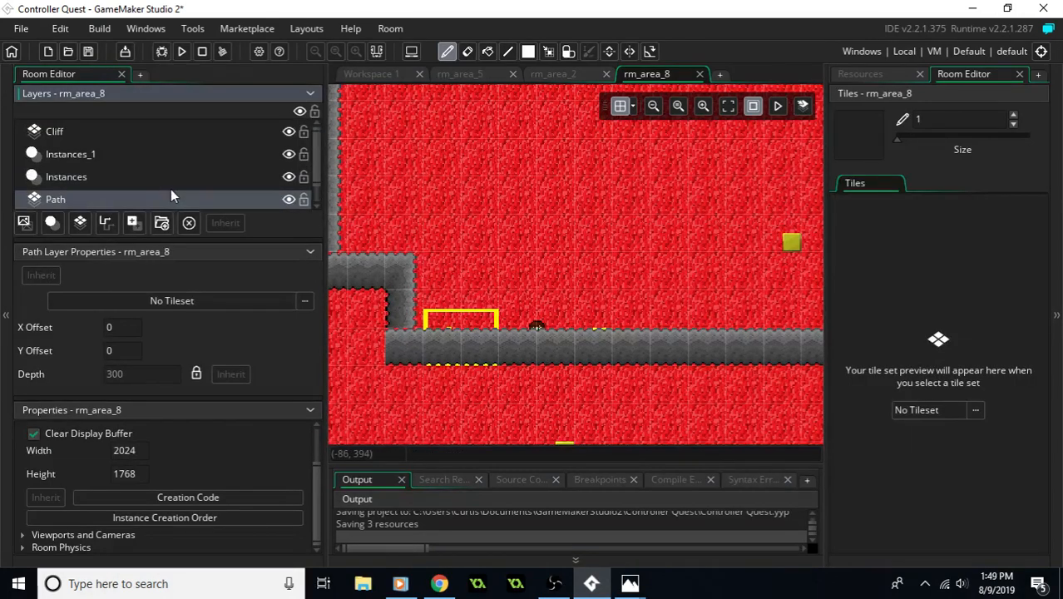
scroll(172, 191, "down", 1)
scroll(147, 172, "up", 1)
left_click(94, 155)
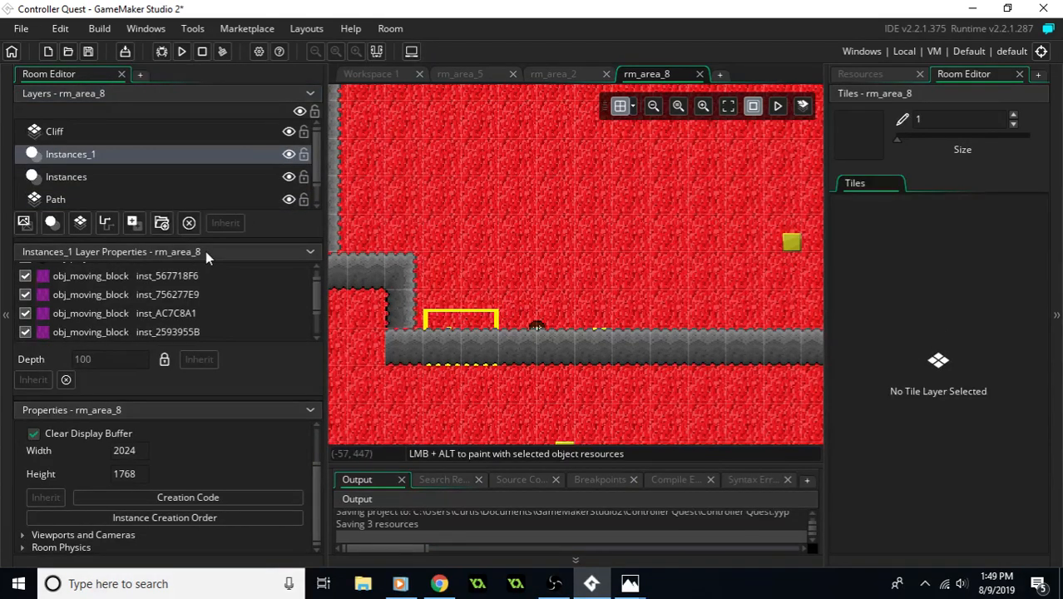
left_click(541, 328)
left_click_drag(539, 330, 536, 164)
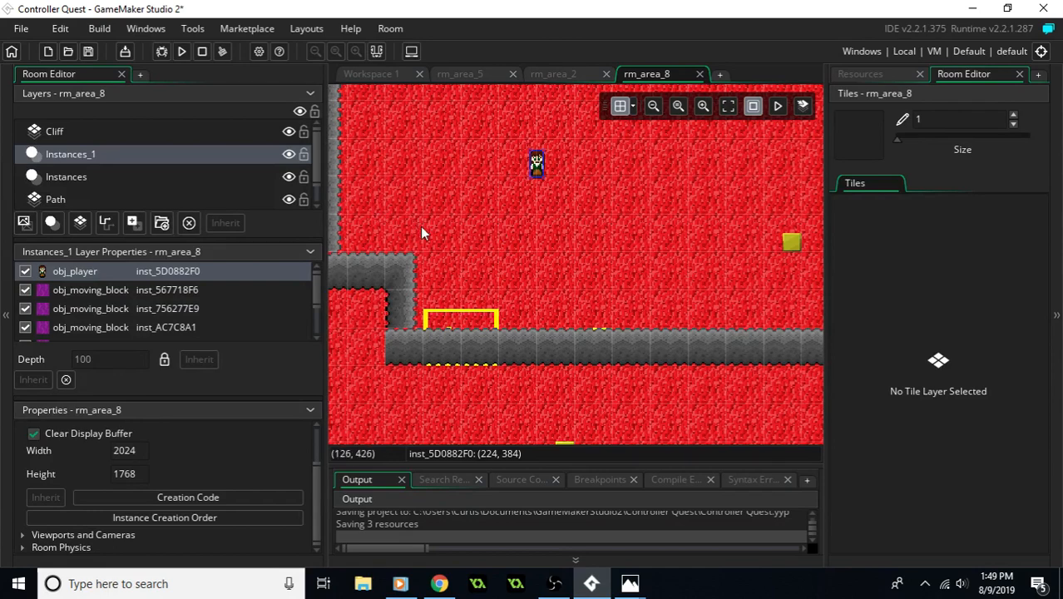
- On the Instances layer, move the yellow room changer clear of the southern cliff to (240, 512)
middle_click_drag(420, 226, 450, 221)
left_click(488, 310)
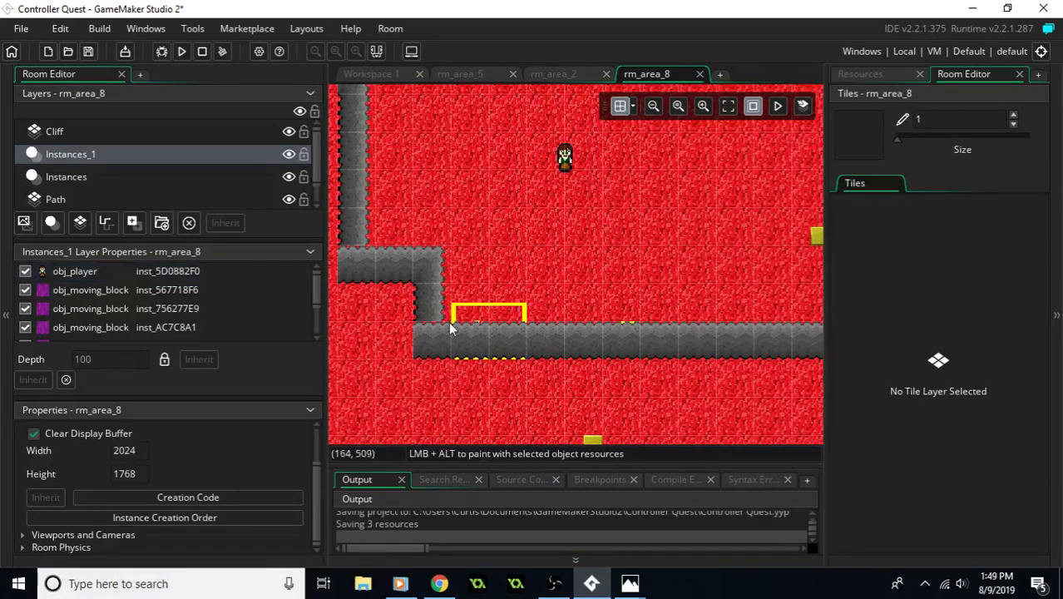
left_click(67, 177)
left_click(478, 308)
left_click_drag(508, 271, 565, 278)
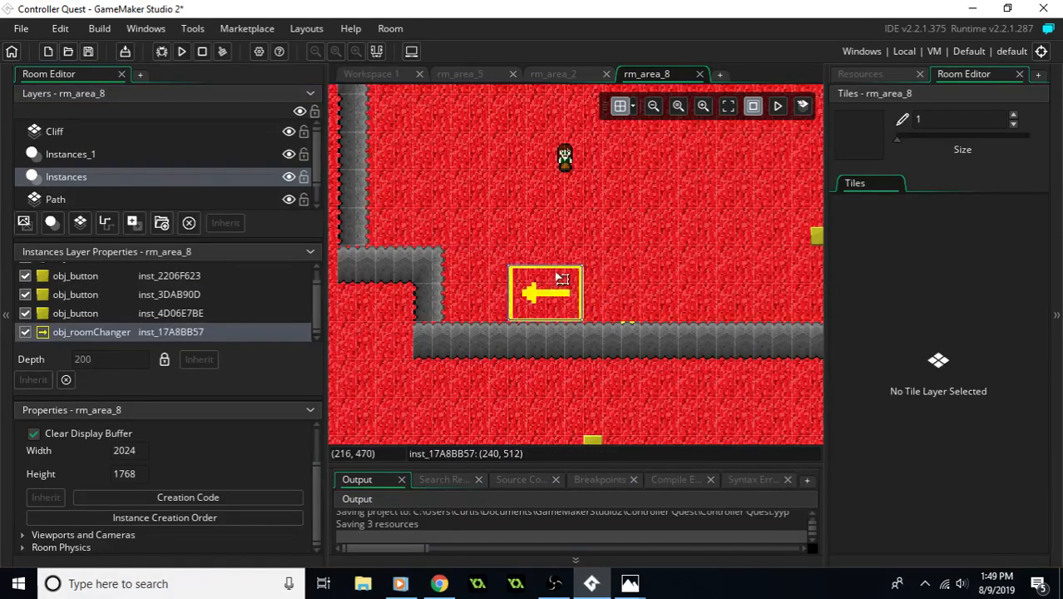
- Move the cliff-covered button to (320, 448) and the button south of the cliff to (368, 448)
left_click(624, 321)
left_click_drag(626, 321, 687, 255)
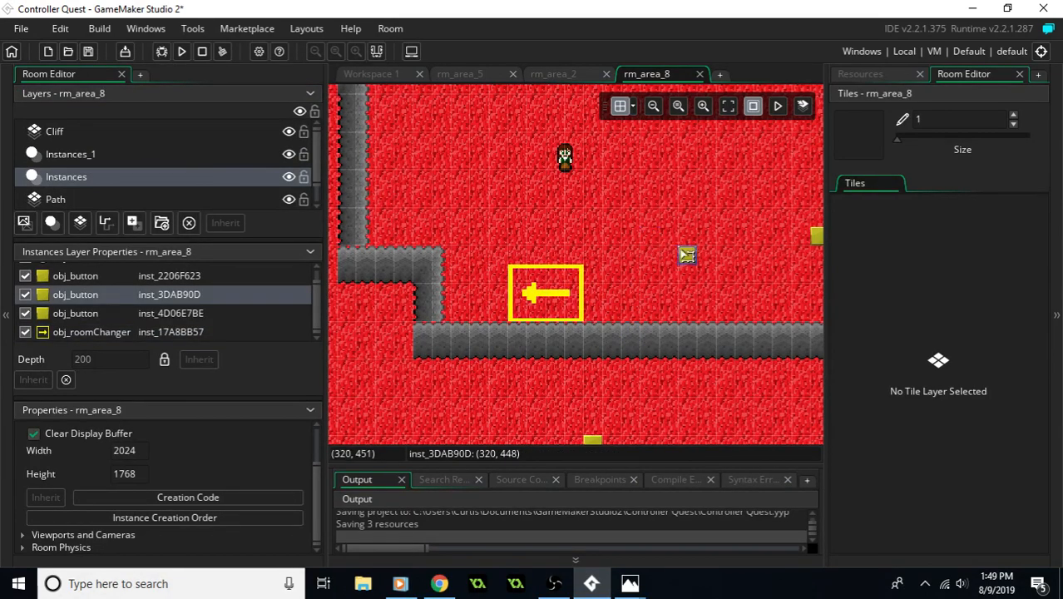
left_click_drag(591, 441, 757, 264)
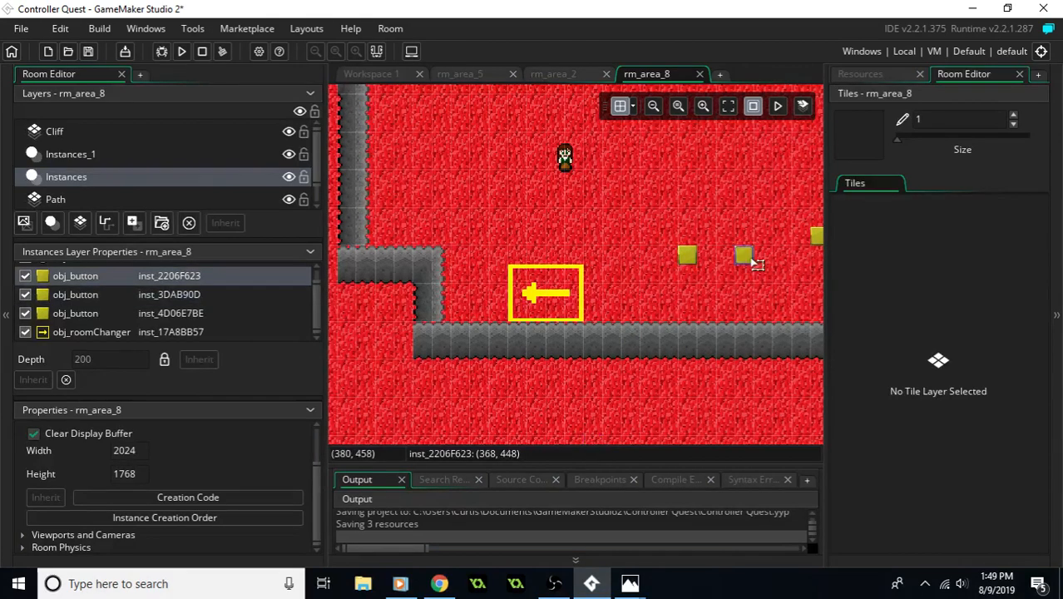
- Look over the whole of rm_area_8 to examine the cliff outline and the placement of the instances
middle_click_drag(708, 268, 682, 326)
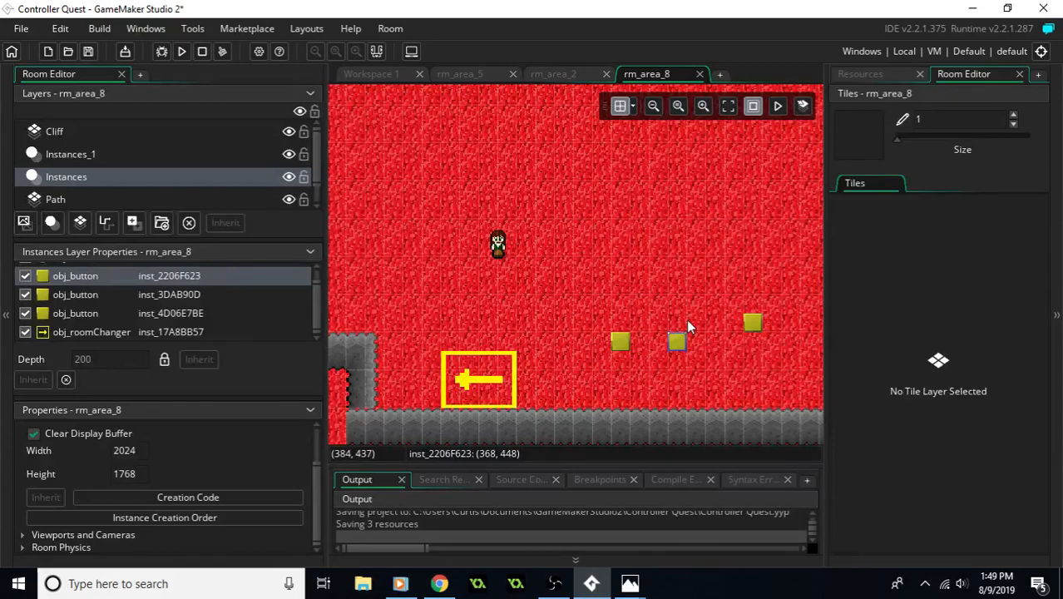
mouse_move(653, 295)
middle_mouse_down()
mouse_move(690, 282)
mouse_move(737, 288)
middle_mouse_up()
middle_click_drag(600, 269, 639, 295)
middle_click_drag(589, 247, 620, 321)
middle_click_drag(619, 244, 573, 340)
middle_click_drag(669, 286, 576, 359)
middle_click_drag(558, 293, 562, 261)
scroll(586, 300, "down", 5)
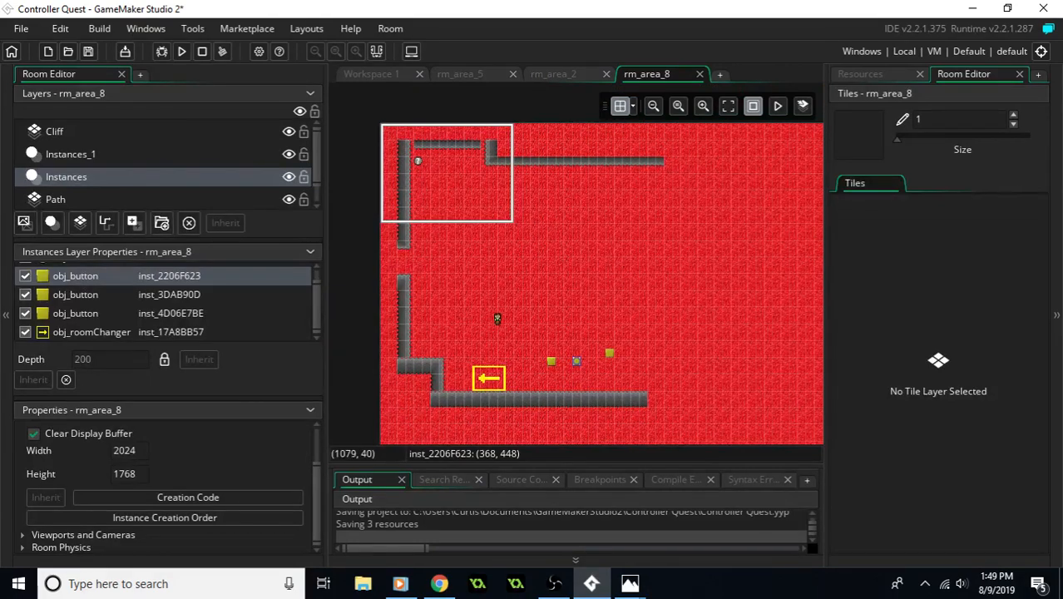
- Add an obj_moving_block instance to the Instances layer near the buttons at (336, 416)
left_click(888, 77)
scroll(958, 314, "down", 10)
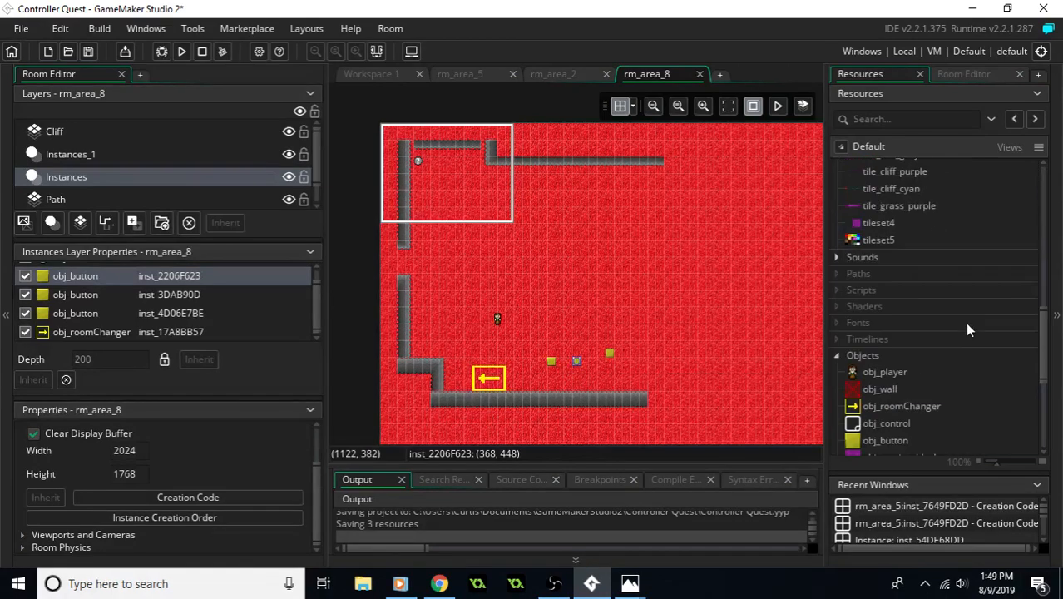
scroll(955, 341, "down", 3)
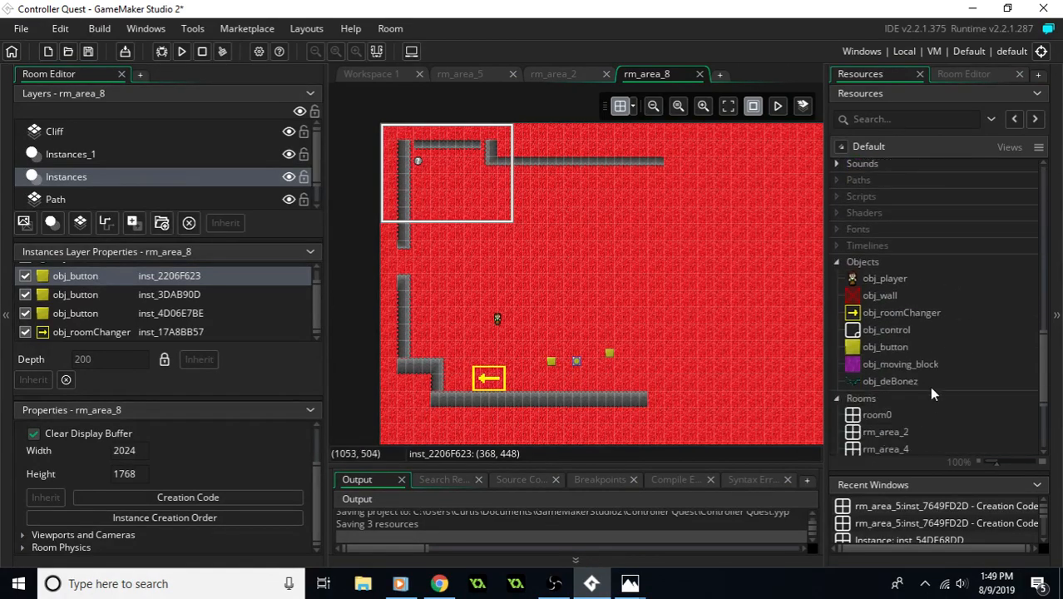
left_click_drag(909, 365, 563, 347)
scroll(565, 348, "up", 2, "ctrl")
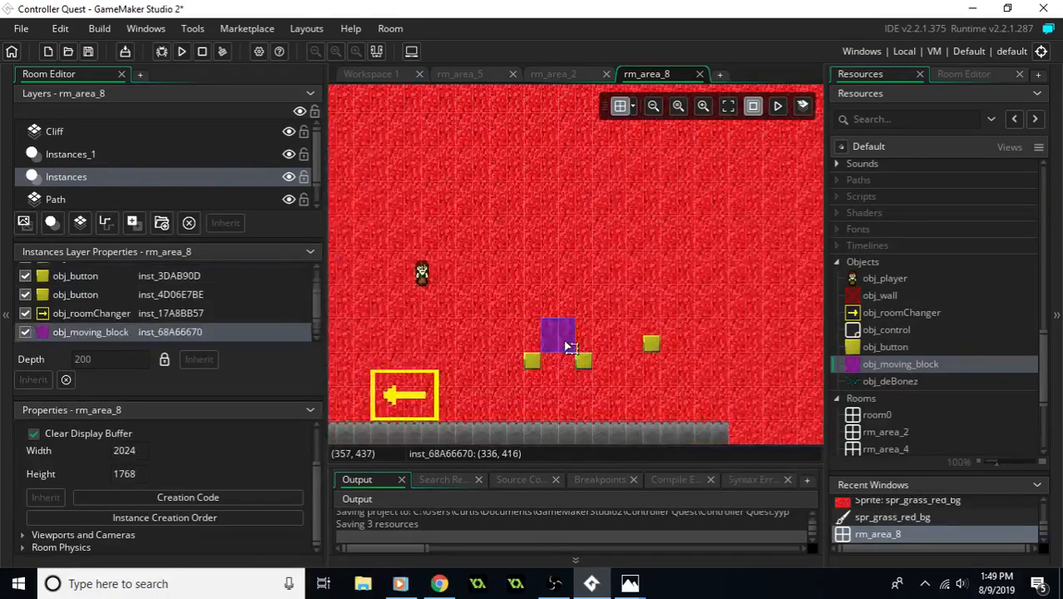
- Set the new moving block instance's rotation to 90 and close its properties
double_click(563, 341)
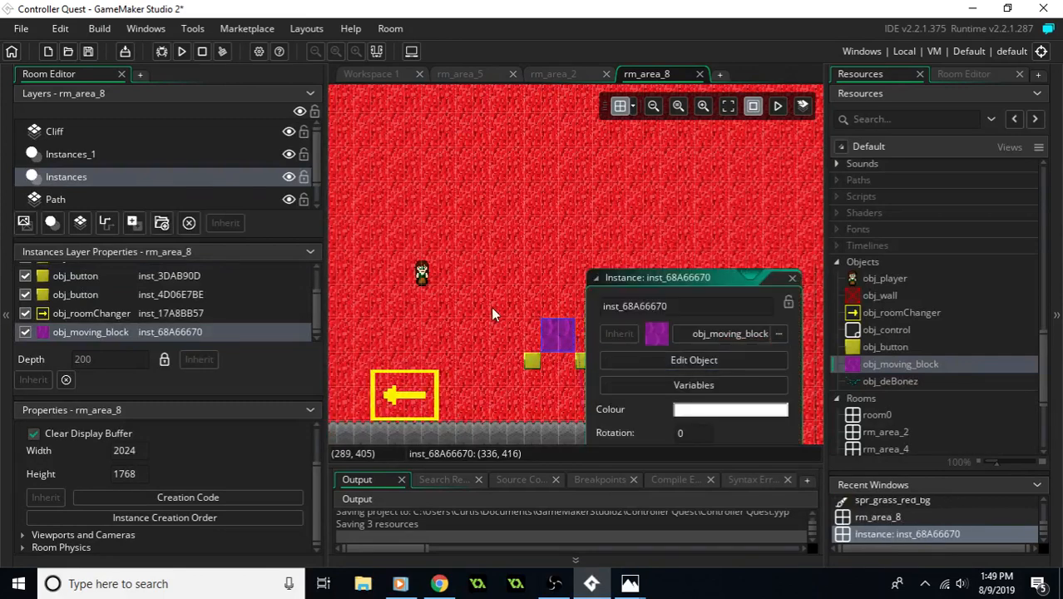
middle_click_drag(485, 287, 495, 183)
middle_click_drag(542, 314, 483, 289)
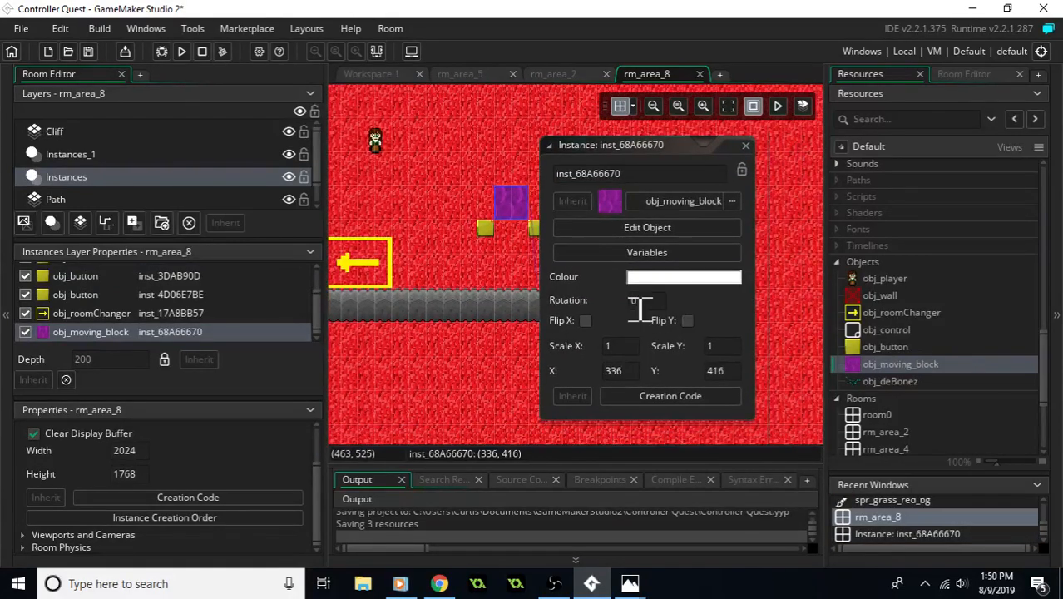
left_click(641, 309)
key("BackSpace")
type("90")
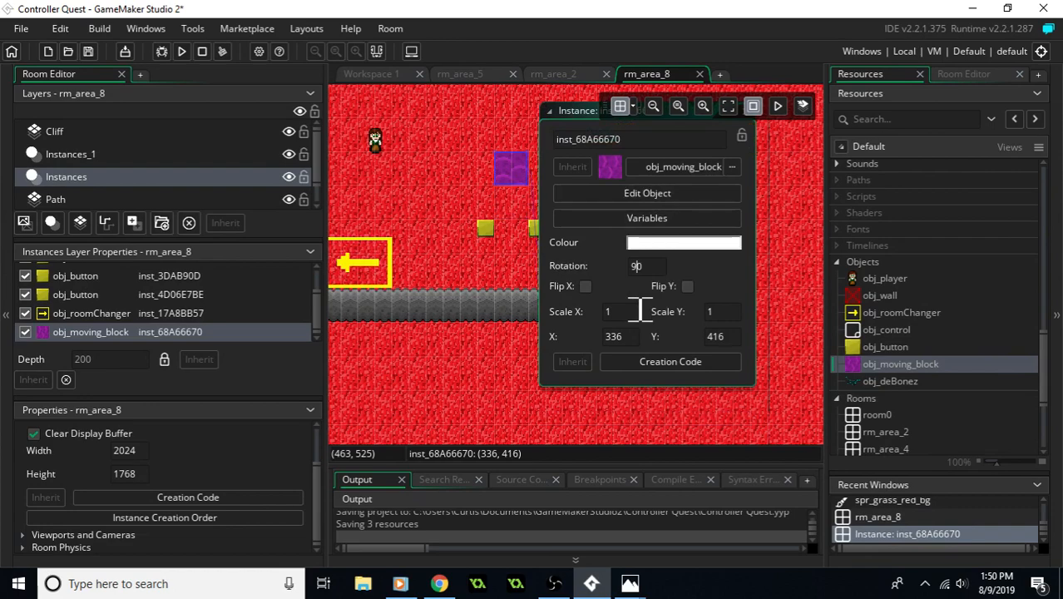
middle_click_drag(450, 197, 428, 258)
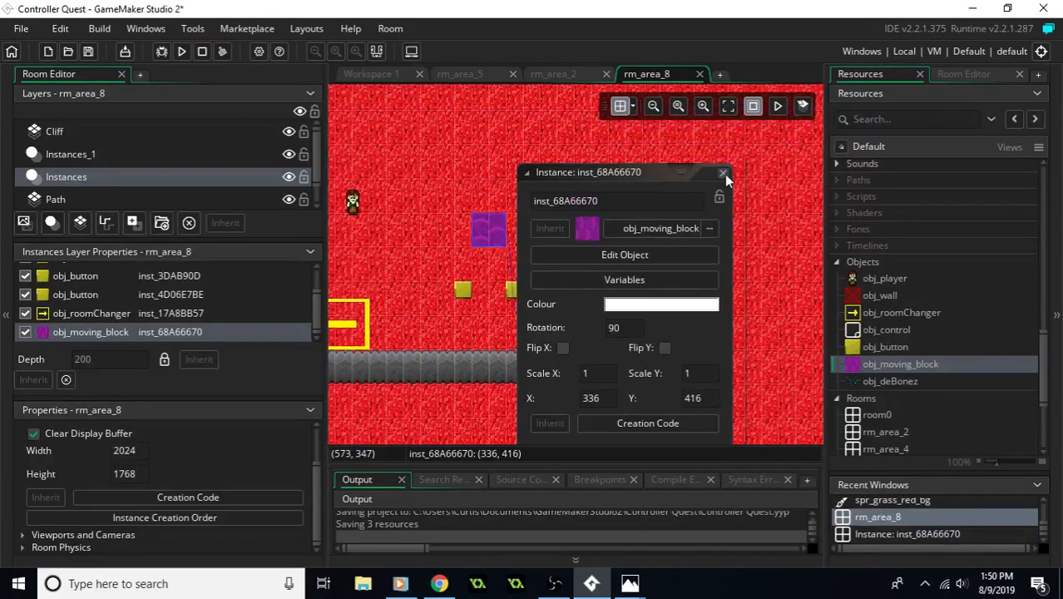
left_click(722, 173)
- Move the rotated purple moving block to (288, 512), just above the southern cliff and east of the room changer
middle_click_drag(527, 262, 684, 278)
left_click_drag(670, 243, 655, 341)
middle_click_drag(655, 339, 643, 355)
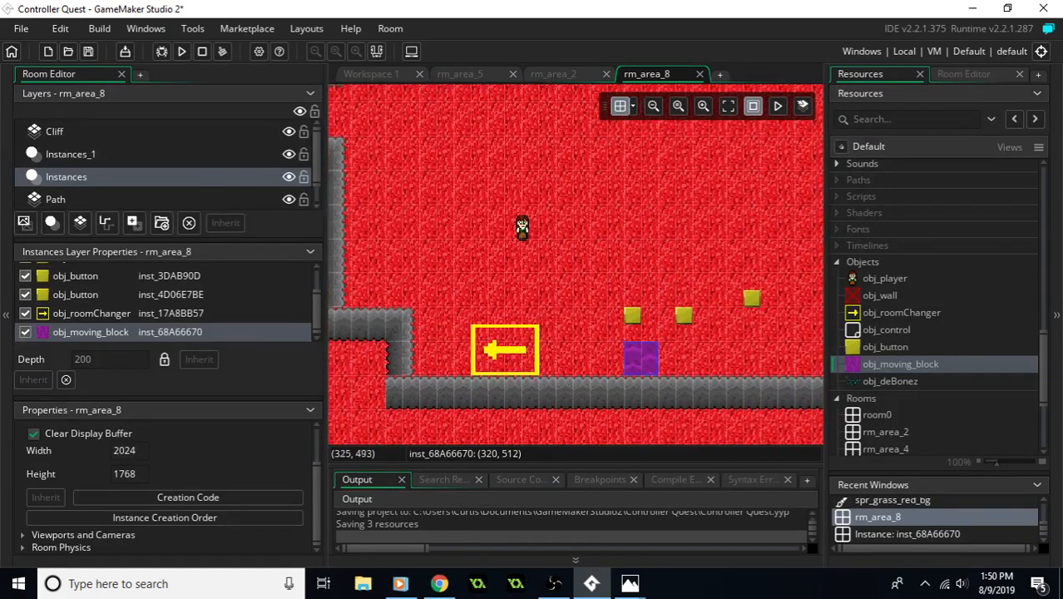
left_click(457, 348)
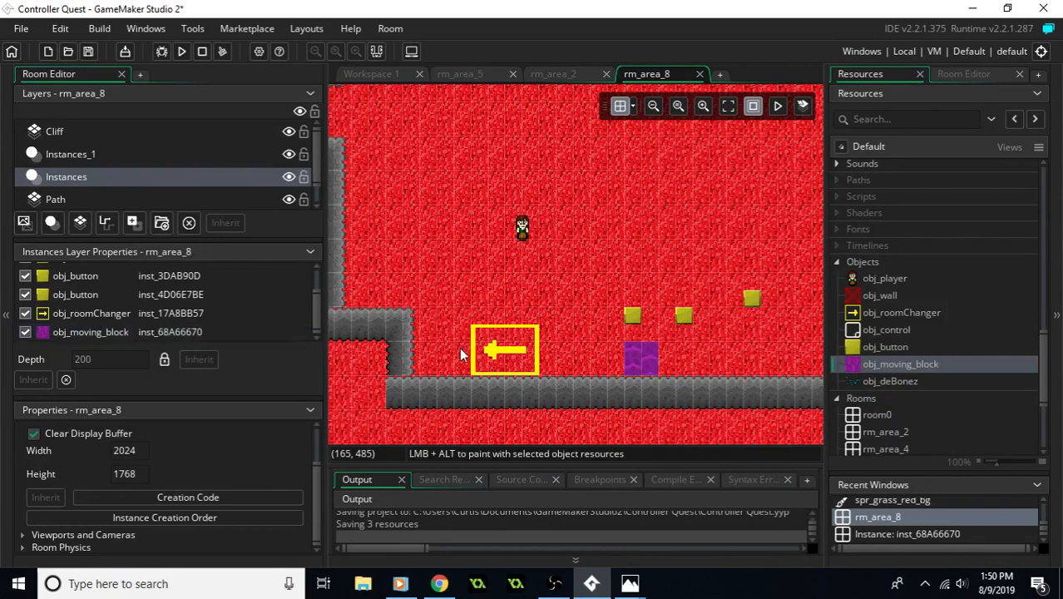
left_click_drag(642, 369, 616, 367)
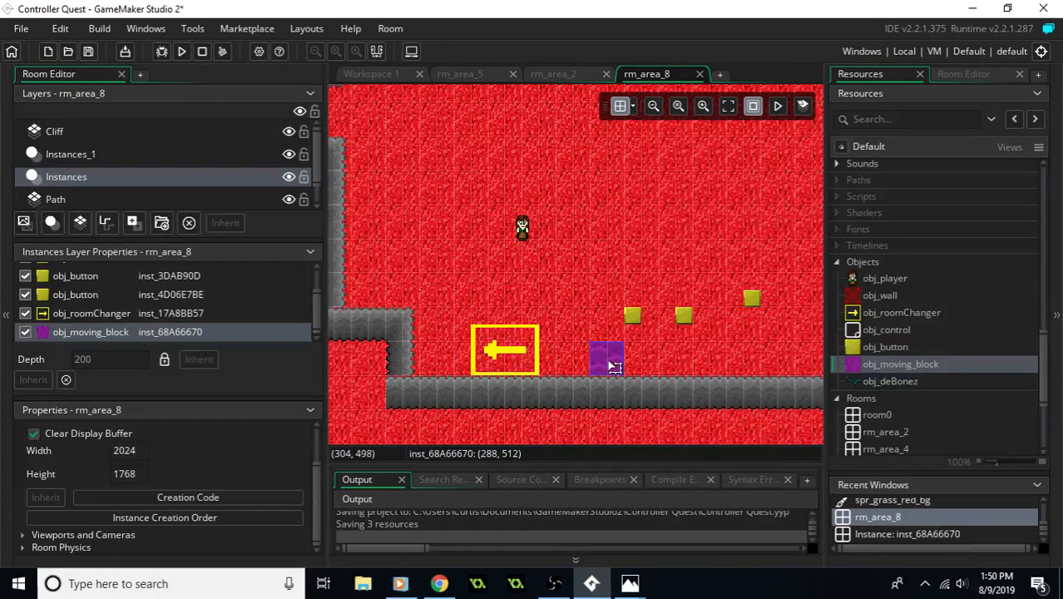
- Move the purple moving block to (256, 512) and duplicate it into a two-by-two group beside the room changer, reaching up to y 480
mouse_move(636, 588)
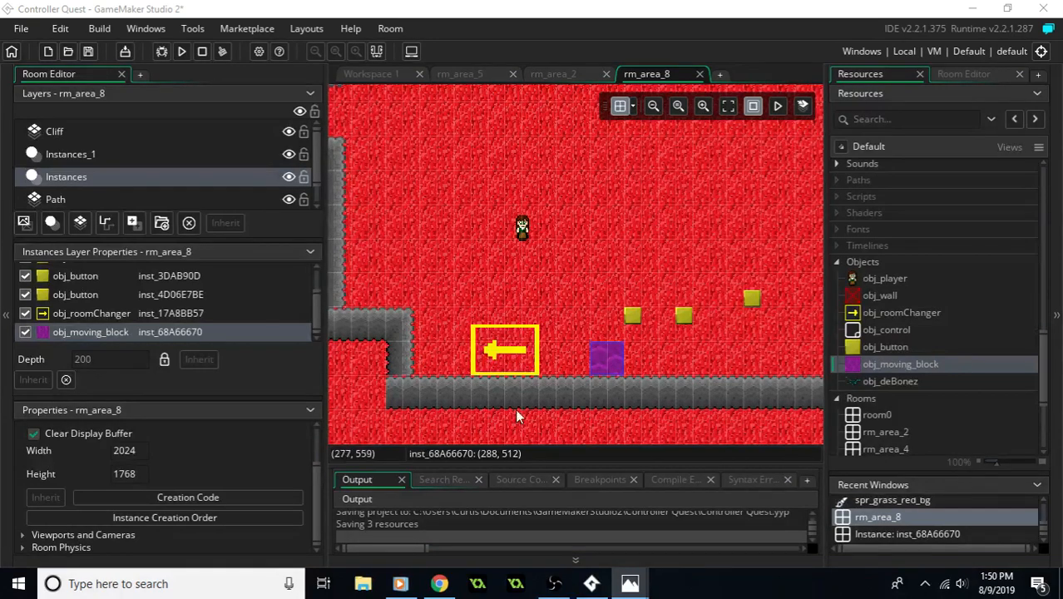
left_click_drag(613, 364, 588, 366)
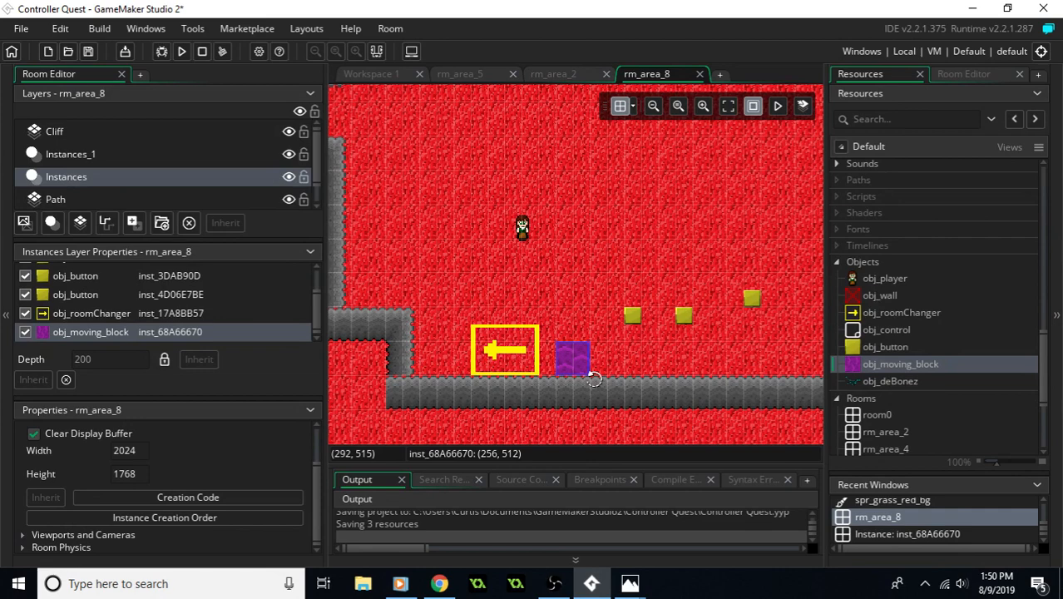
key("ctrl+v")
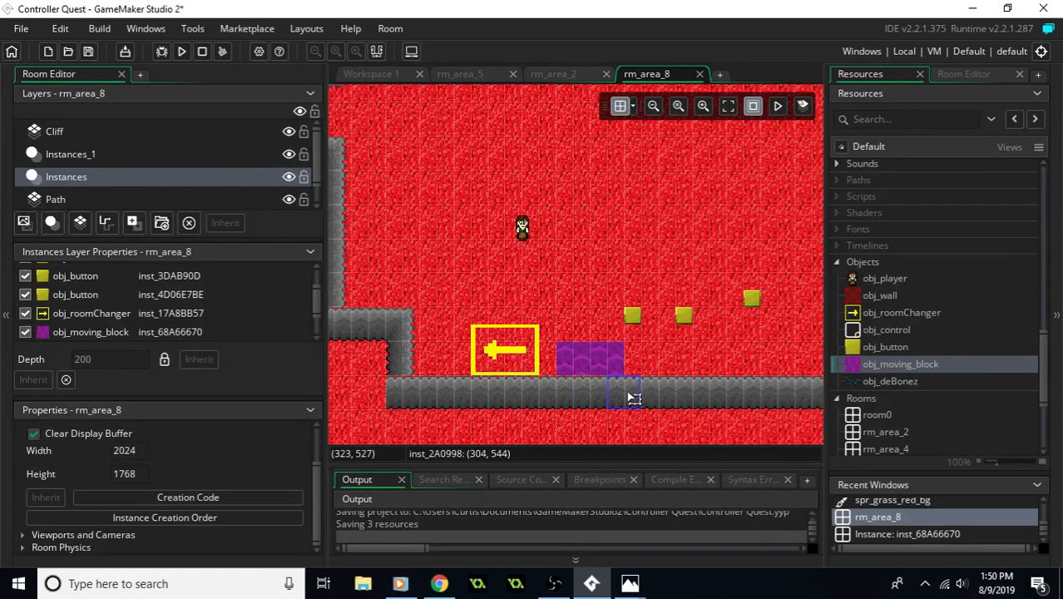
key("ctrl+v")
left_click(587, 334)
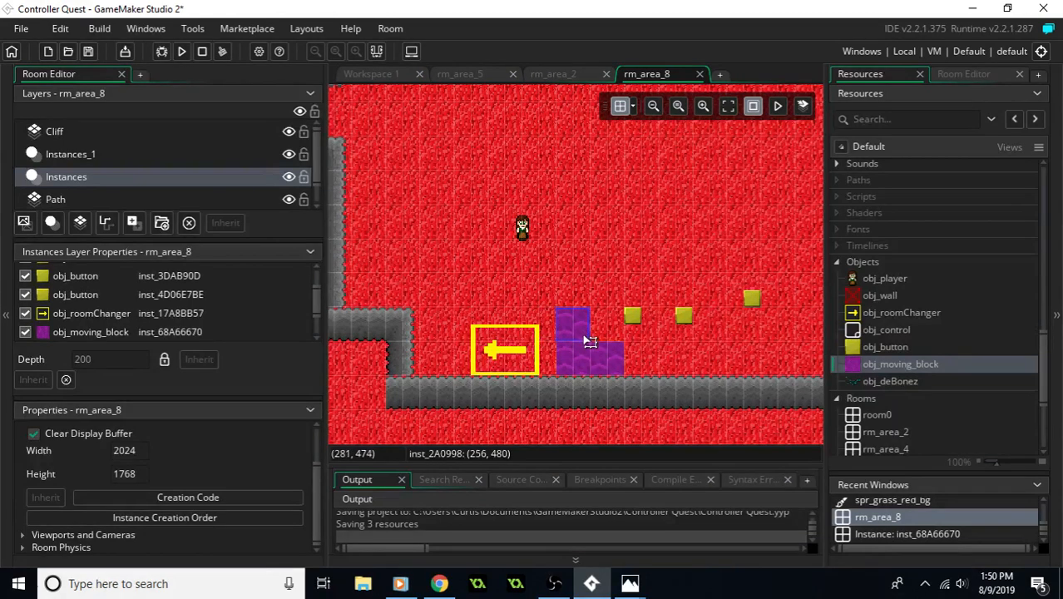
middle_click_drag(596, 377, 587, 376)
middle_click_drag(636, 239, 606, 296)
left_click_drag(601, 155, 564, 399)
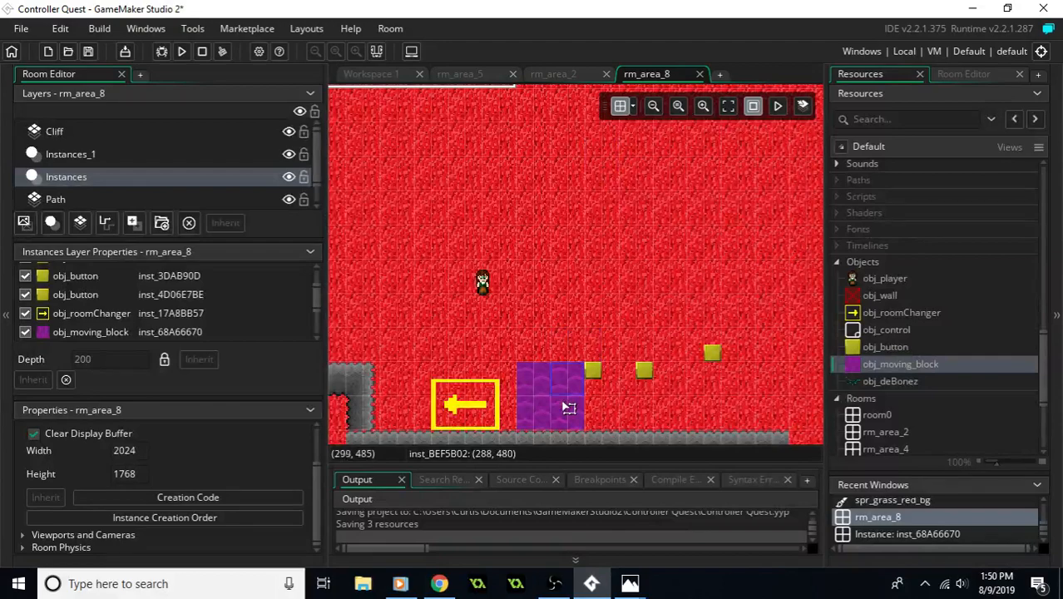
- Move the room changer to (320, 448), directly above the two-by-two group of moving blocks
middle_click_drag(559, 399, 559, 369)
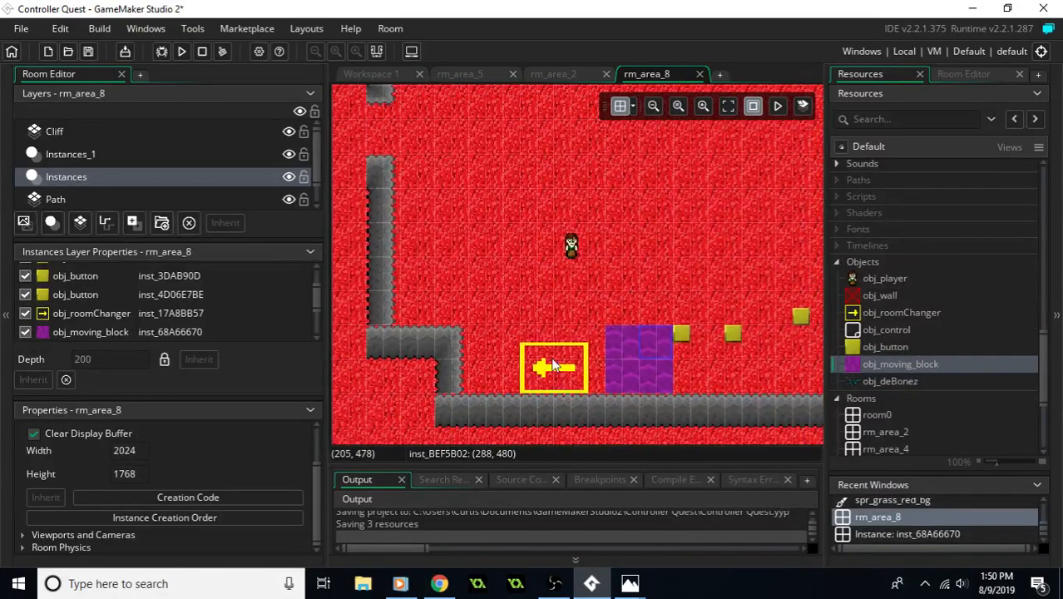
left_click(560, 368)
left_click_drag(640, 271, 640, 303)
middle_click_drag(713, 304, 683, 325)
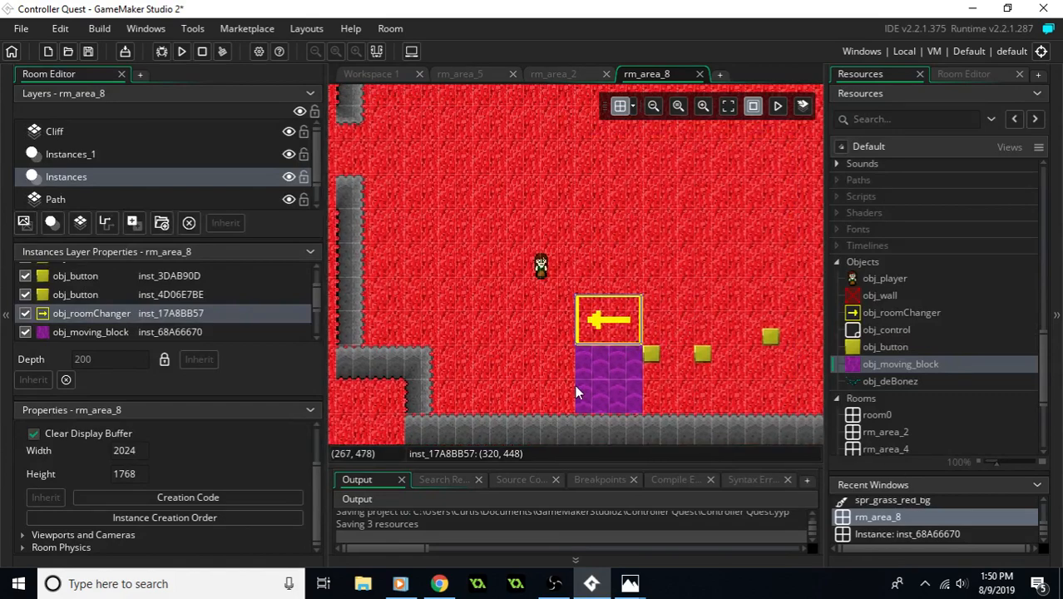
- Add two moving block copies side by side at (352, 416) and (384, 416), northeast of the room changer
mouse_move(629, 583)
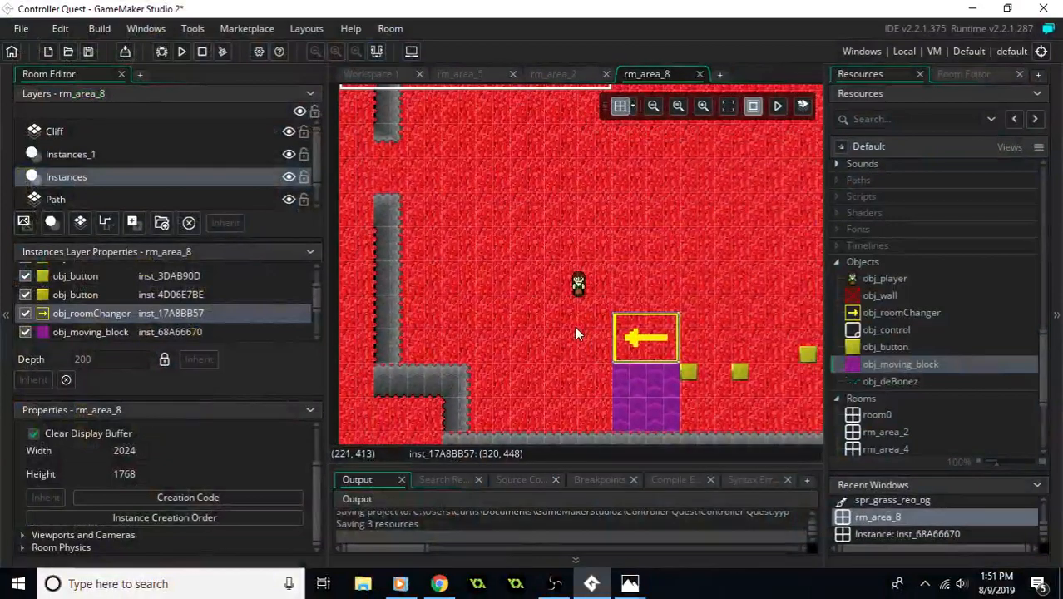
middle_click_drag(576, 327, 640, 313)
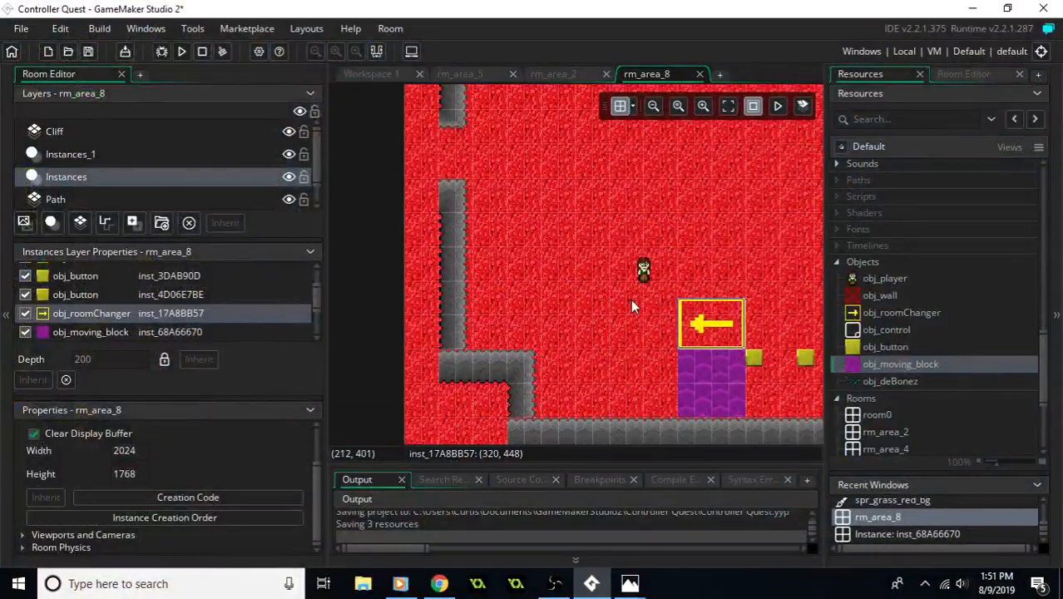
middle_click_drag(690, 402, 564, 383)
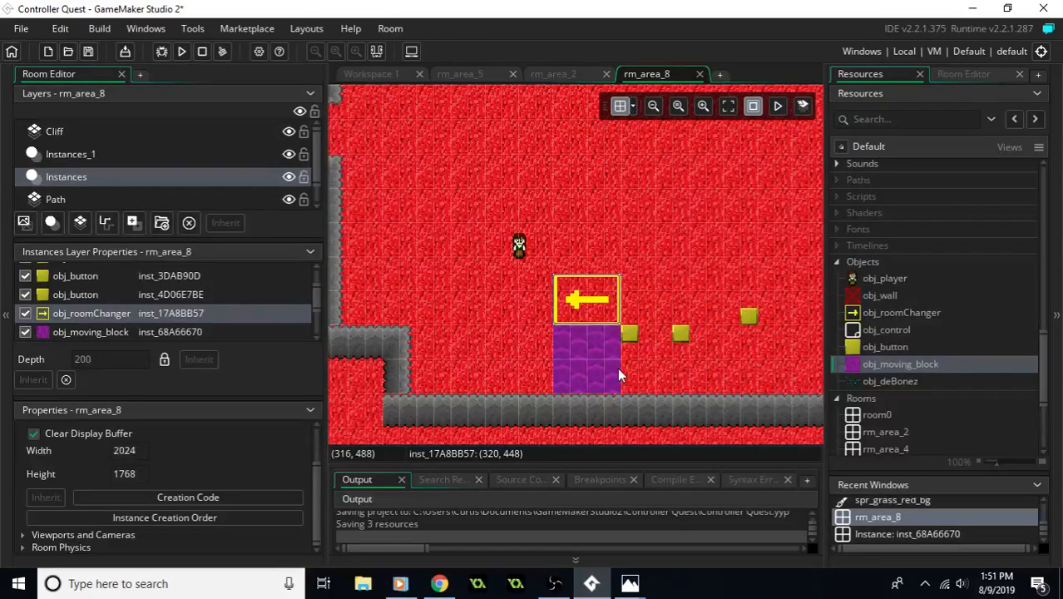
middle_click_drag(618, 368, 552, 383)
left_click(538, 358)
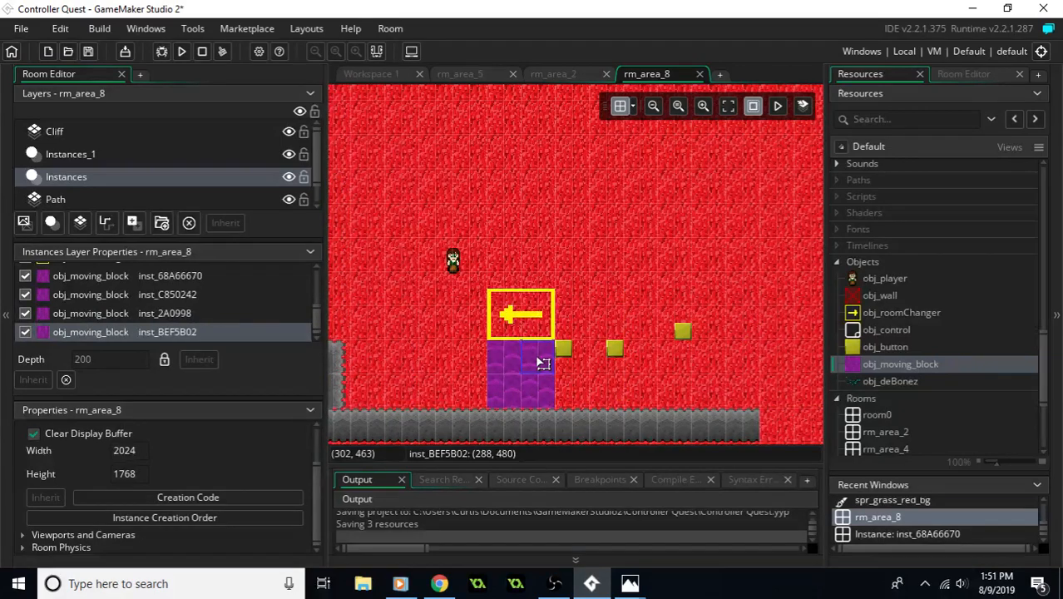
key("ctrl+v")
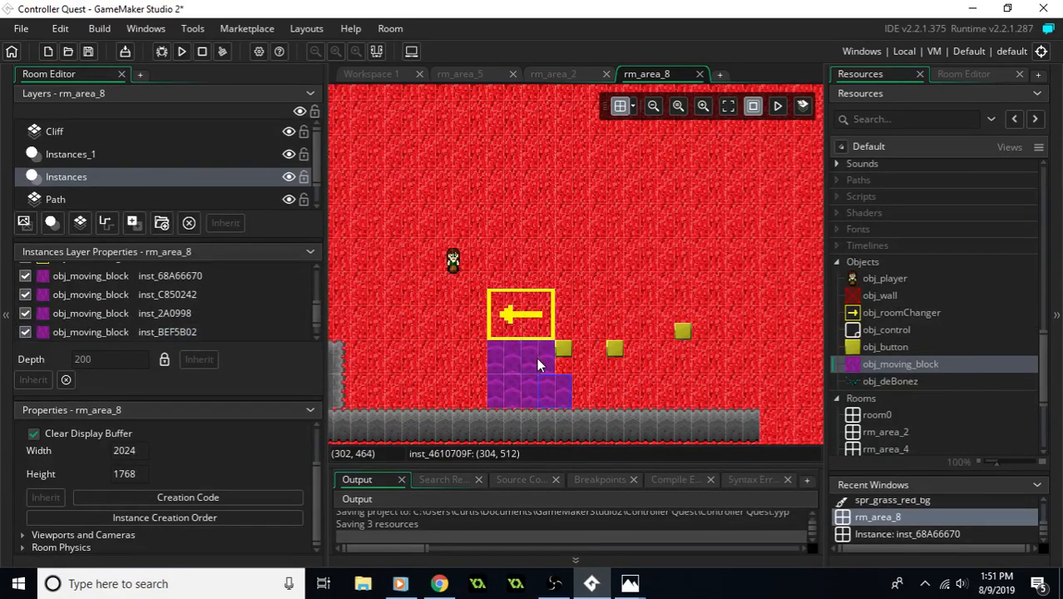
left_click_drag(560, 388, 612, 303)
middle_click_drag(636, 278, 600, 332)
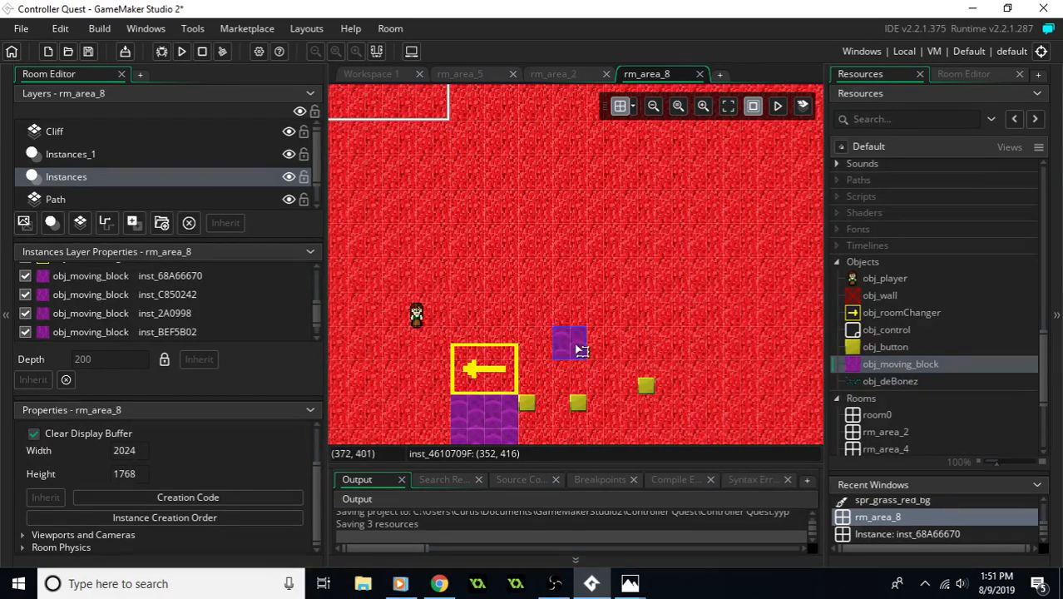
left_click(616, 353, "alt")
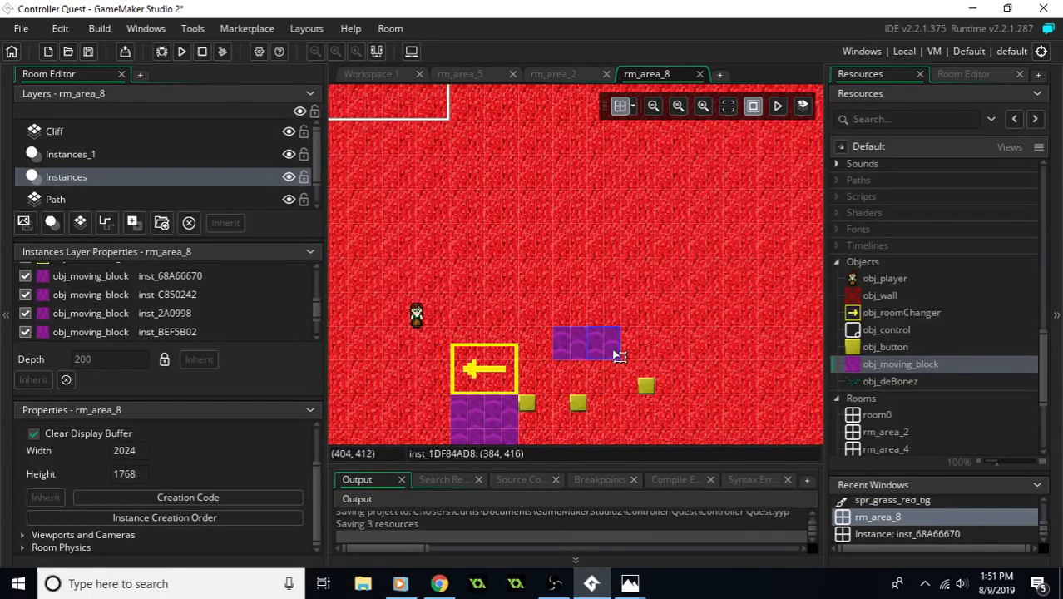
- Add four more moving block copies above the new pair to form a group two blocks wide and three high
key("ctrl+v")
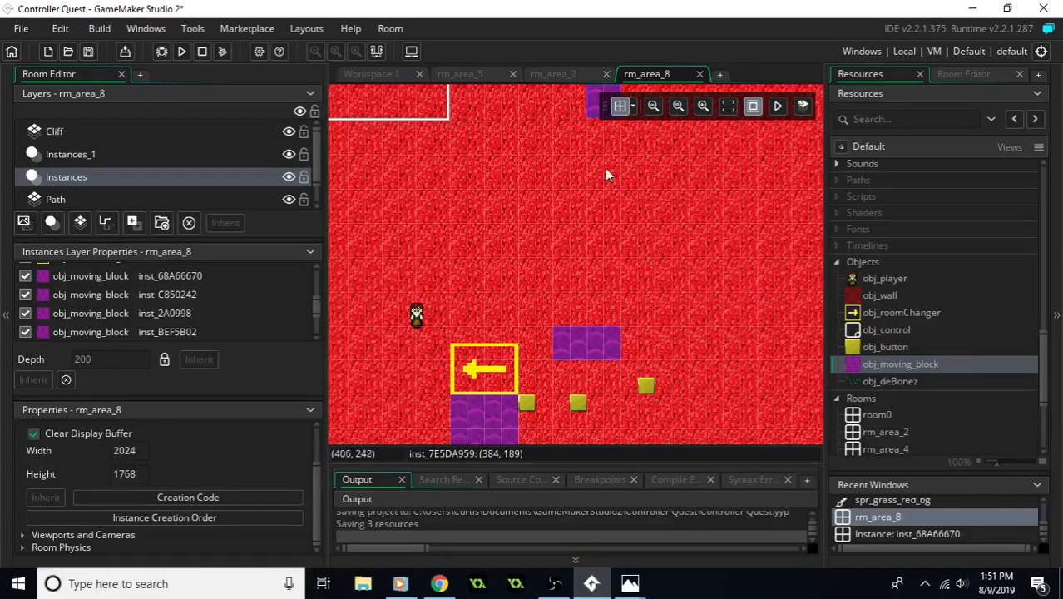
left_click_drag(591, 98, 566, 327)
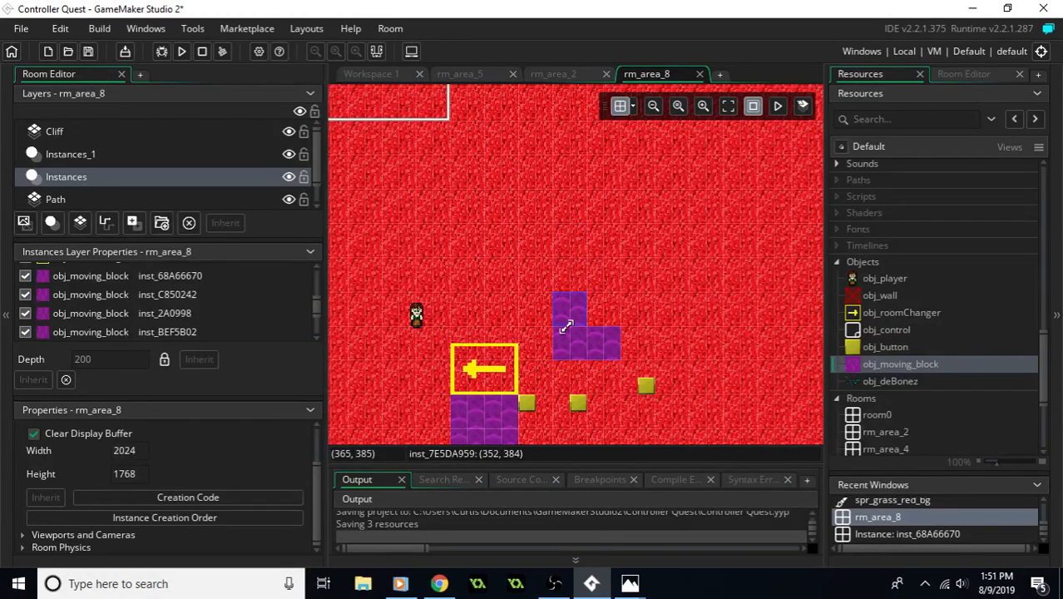
key("ctrl+v")
left_click_drag(619, 164, 609, 331)
key("ctrl+v")
left_click_drag(640, 164, 583, 301)
mouse_move(622, 293)
middle_mouse_down()
mouse_move(736, 311)
mouse_move(741, 302)
mouse_move(713, 369)
mouse_move(642, 295)
middle_mouse_up()
key("ctrl+v")
left_click_drag(656, 219, 613, 358)
- Select the six moving blocks of the new group and place a copy directly above it, from (352, 224) to (416, 320)
left_click(580, 354, "shift")
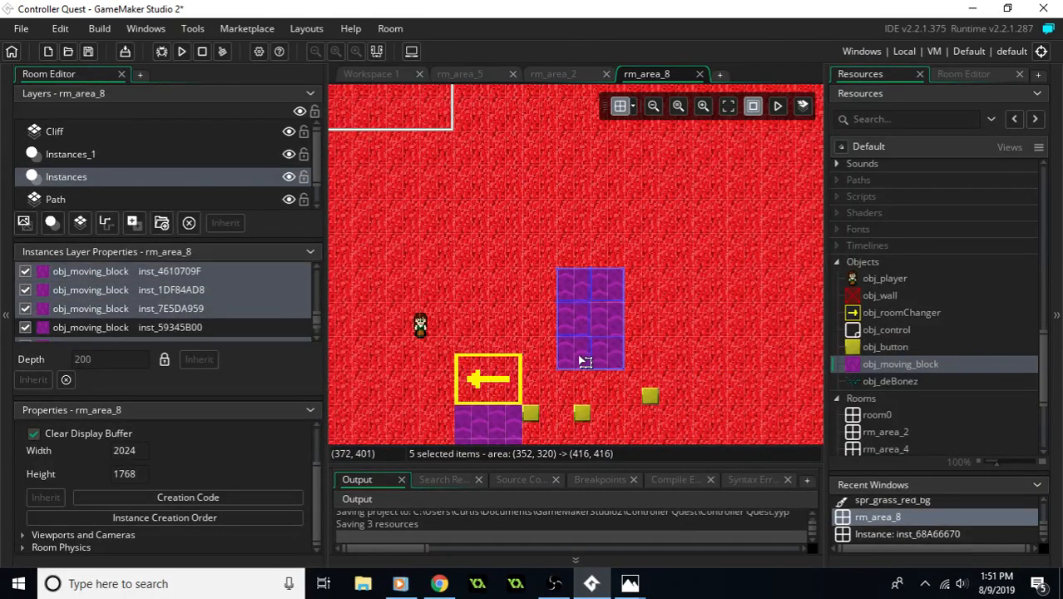
left_click(596, 331, "shift")
middle_click_drag(657, 302, 628, 348)
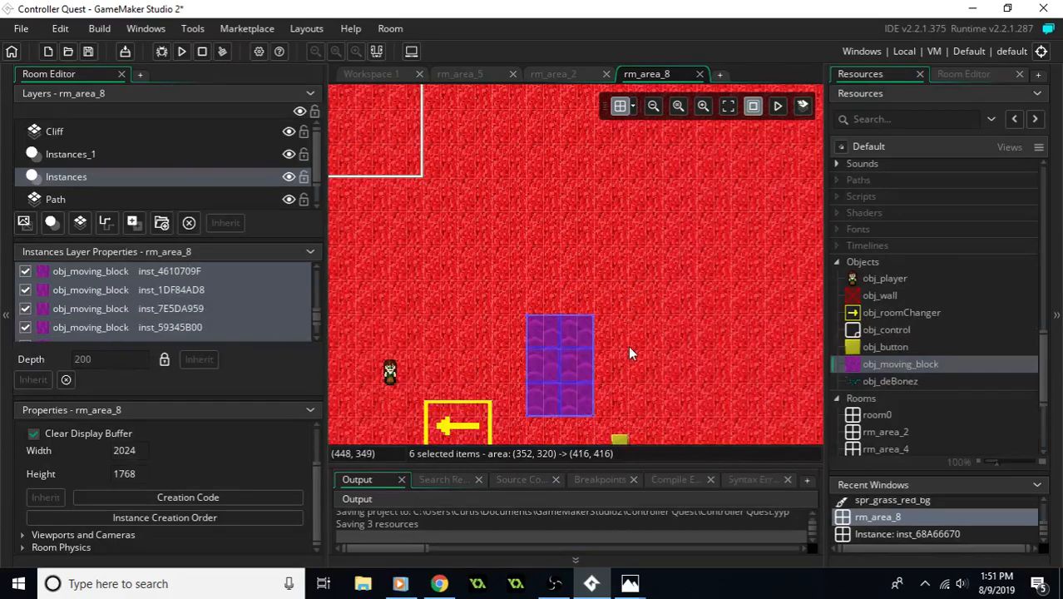
left_click_drag(628, 351, 583, 220)
middle_click_drag(638, 162, 628, 216)
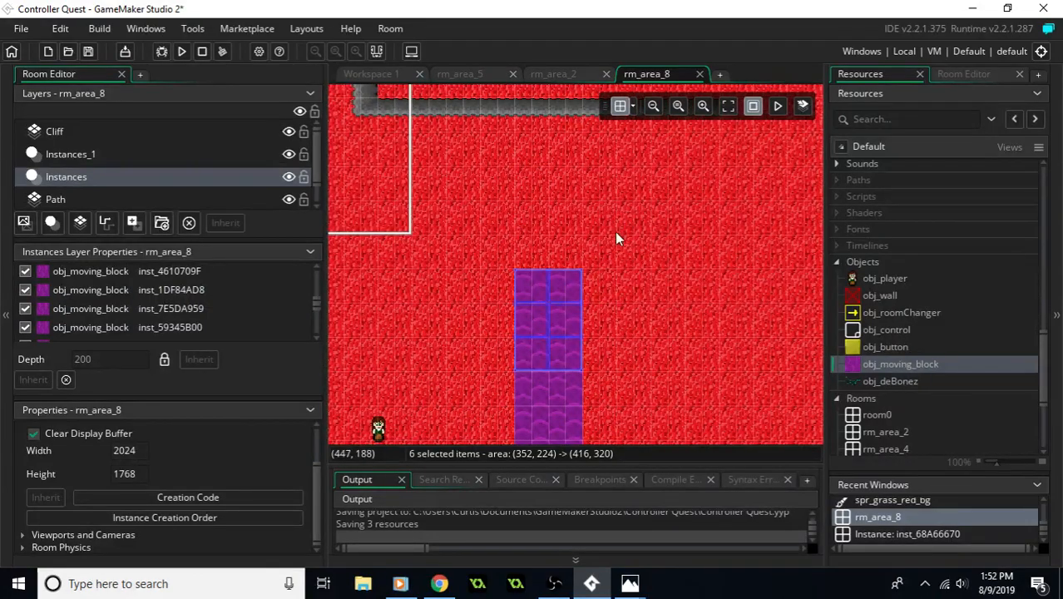
- Paste another six-block group on top of the column, covering (352, 128) to (416, 224)
middle_click_drag(604, 218, 622, 269)
key("ctrl+v")
middle_click_drag(572, 158, 554, 203)
left_click_drag(567, 150, 536, 268)
middle_click_drag(686, 301, 583, 270)
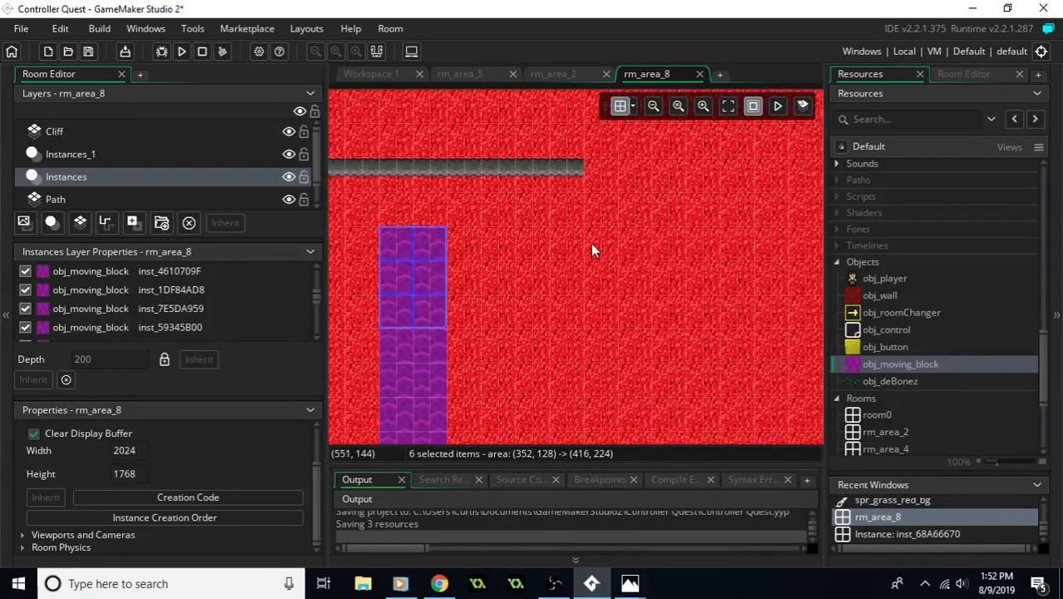
- Look over the moving block column and the open ground east of it, from the northern cliff down to the buttons
middle_click_drag(615, 272, 587, 274)
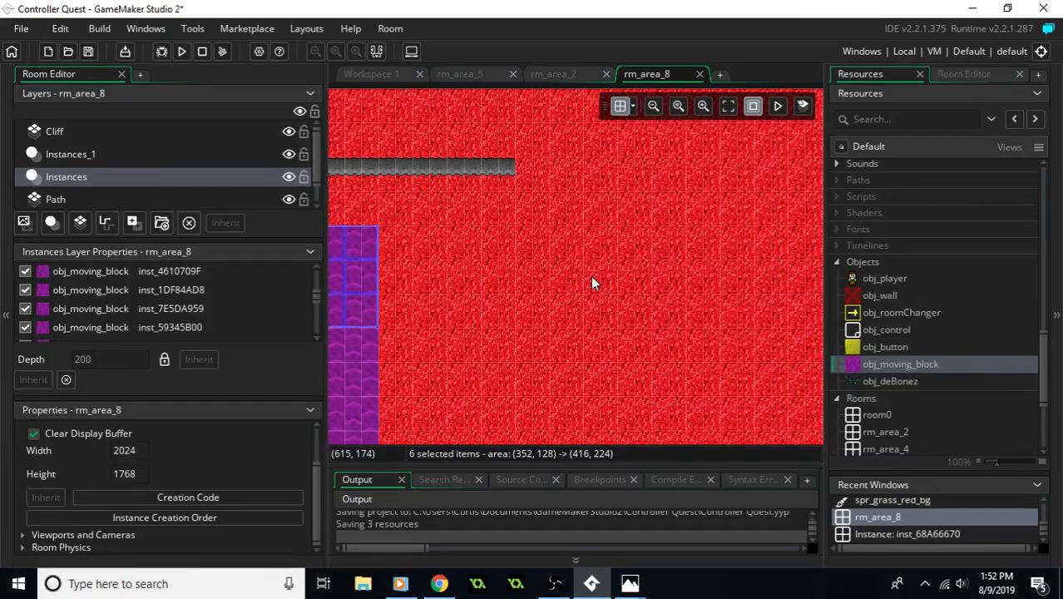
mouse_move(591, 278)
middle_mouse_down()
mouse_move(552, 293)
mouse_move(625, 291)
mouse_move(608, 318)
mouse_move(637, 247)
middle_mouse_up()
left_click(622, 284)
middle_click_drag(577, 298, 631, 227)
middle_click_drag(683, 320, 702, 230)
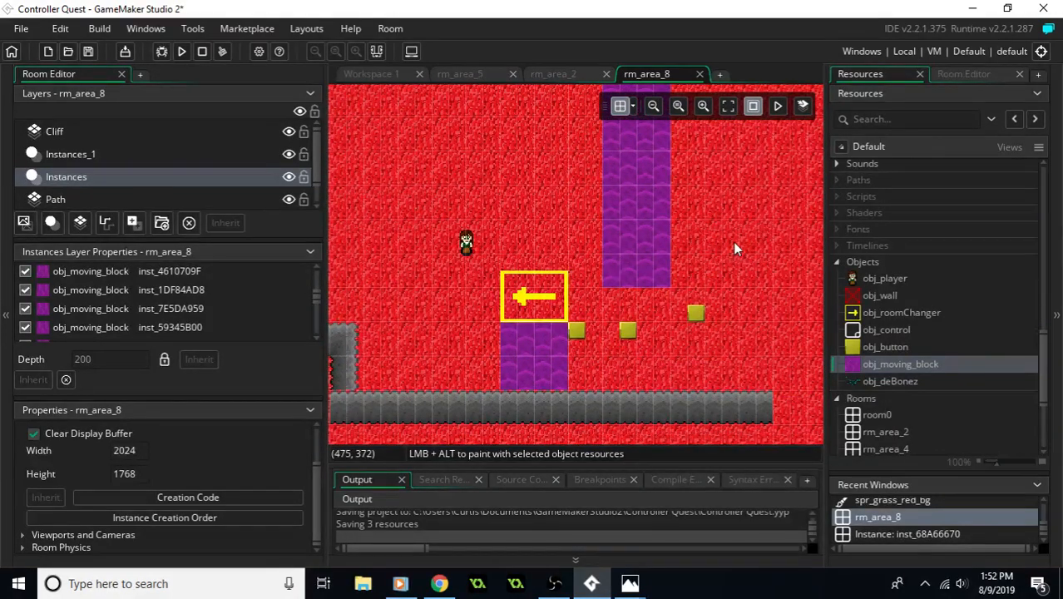
middle_click_drag(802, 171, 693, 258)
middle_click_drag(731, 170, 699, 248)
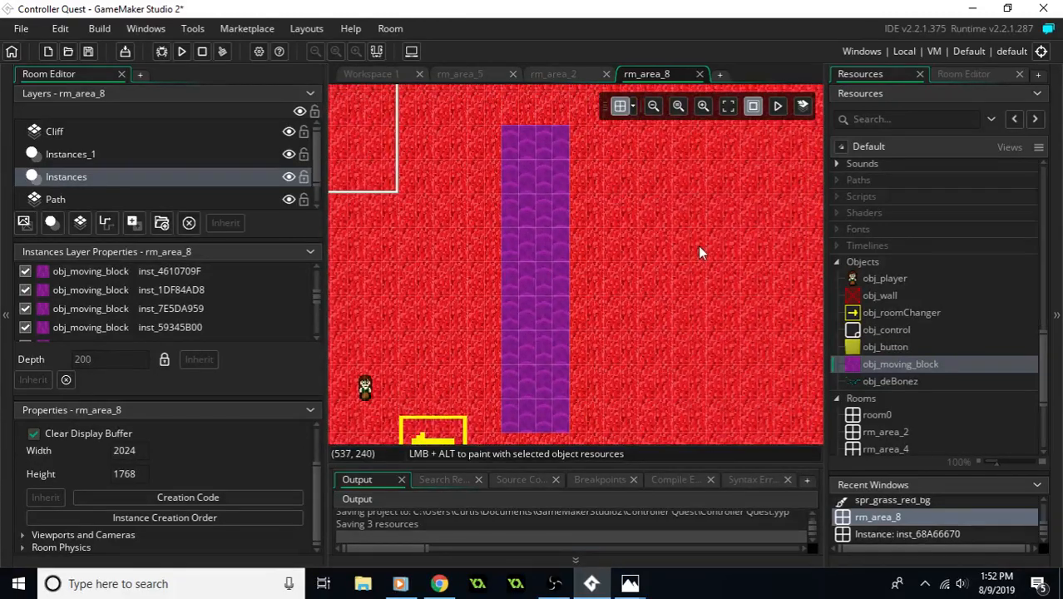
mouse_move(685, 177)
middle_mouse_down()
mouse_move(661, 238)
mouse_move(619, 216)
middle_mouse_up()
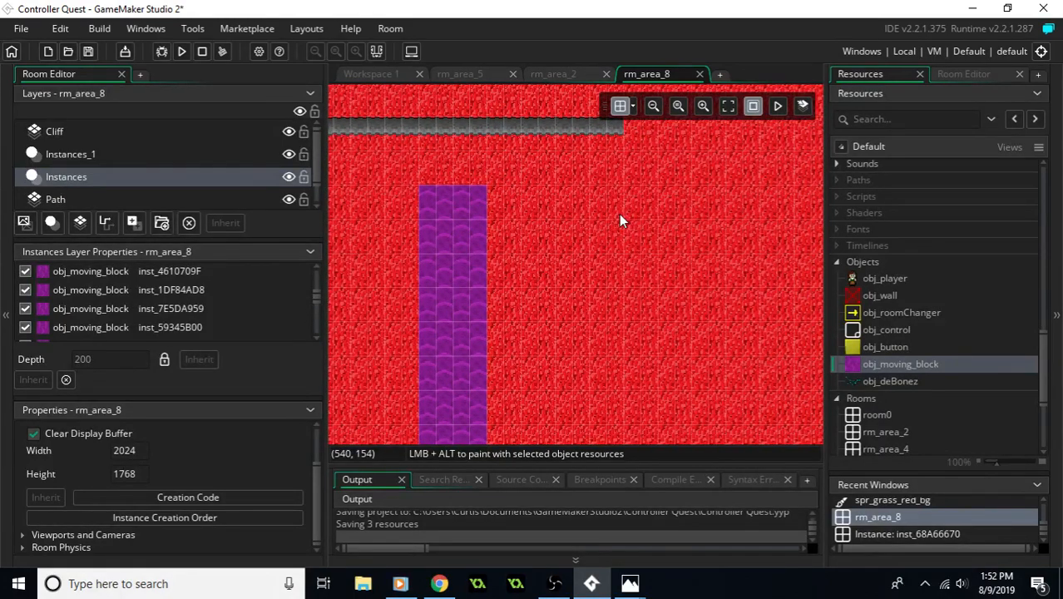
middle_click_drag(466, 174, 620, 275)
mouse_move(427, 233)
middle_mouse_down()
mouse_move(552, 255)
mouse_move(612, 308)
mouse_move(588, 275)
mouse_move(601, 268)
mouse_move(588, 237)
middle_mouse_up()
middle_click_drag(599, 297, 577, 251)
middle_click_drag(712, 241, 618, 253)
middle_click_drag(701, 291, 651, 225)
middle_click_drag(634, 312, 661, 206)
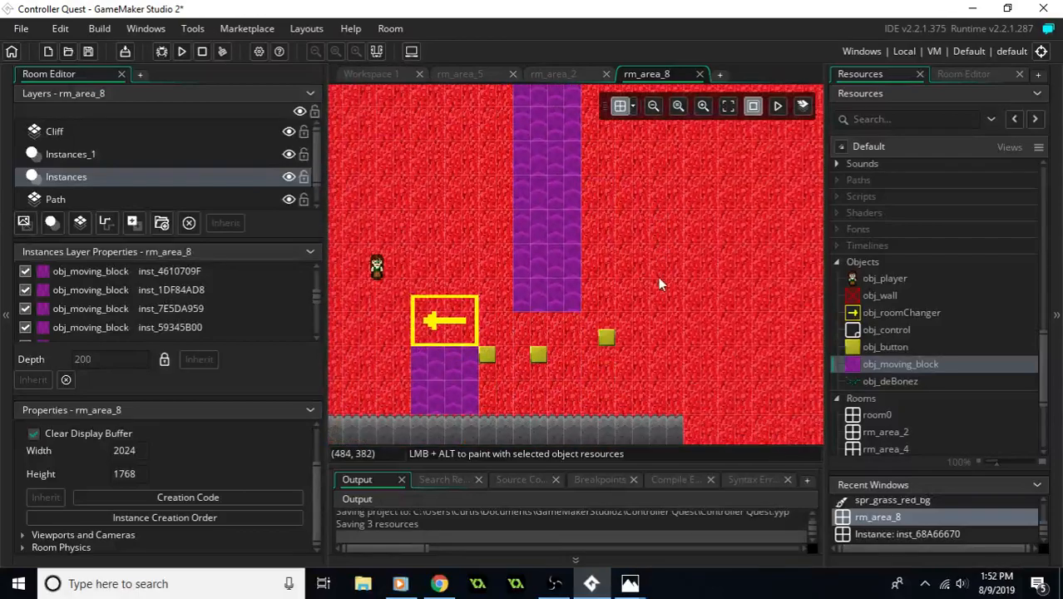
middle_click_drag(702, 162, 669, 263)
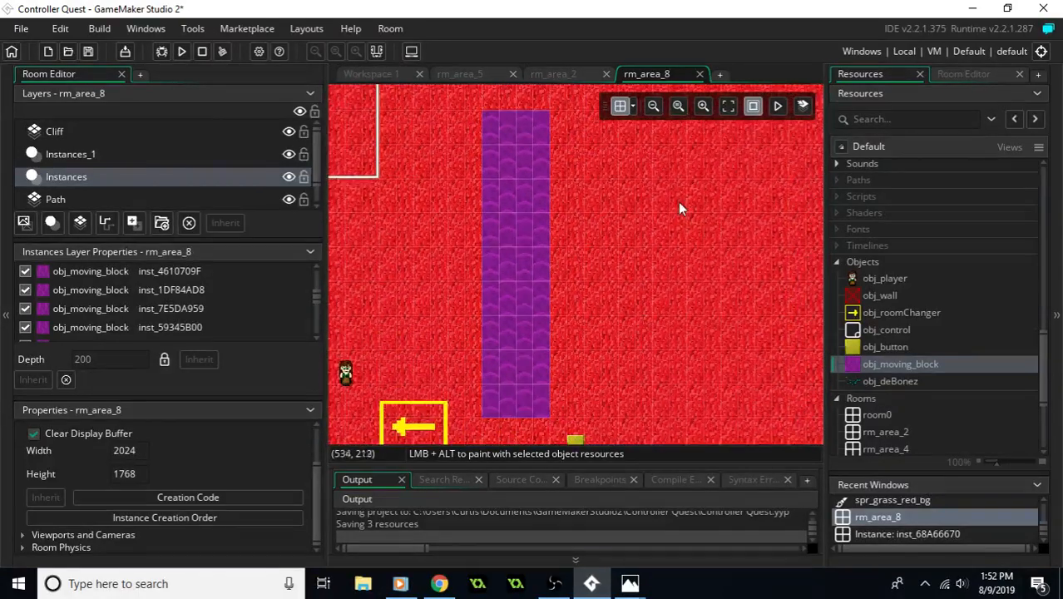
middle_click_drag(678, 202, 620, 281)
middle_click_drag(687, 180, 656, 177)
mouse_move(607, 290)
middle_mouse_down()
mouse_move(650, 285)
mouse_move(783, 361)
mouse_move(538, 301)
middle_mouse_up()
mouse_move(649, 427)
middle_mouse_down()
mouse_move(578, 328)
mouse_move(496, 245)
middle_mouse_up()
mouse_move(610, 233)
middle_mouse_down()
mouse_move(517, 335)
mouse_move(577, 254)
mouse_move(561, 266)
middle_mouse_up()
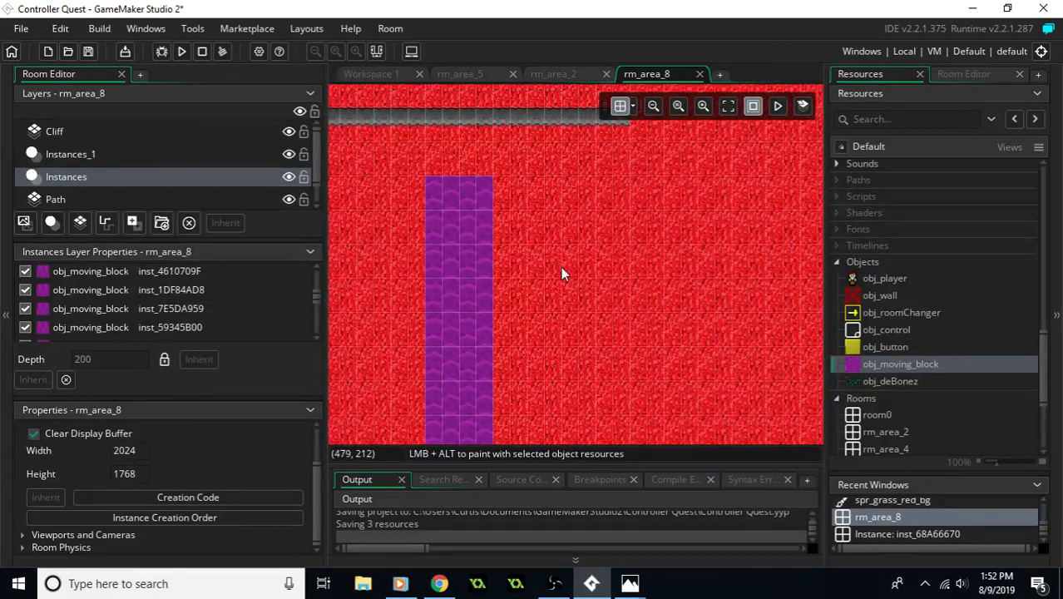
- Add an obj_moving_block instance east of the column's upper end, set its rotation to -90, and move it to (480, 128)
left_click_drag(873, 366, 542, 195)
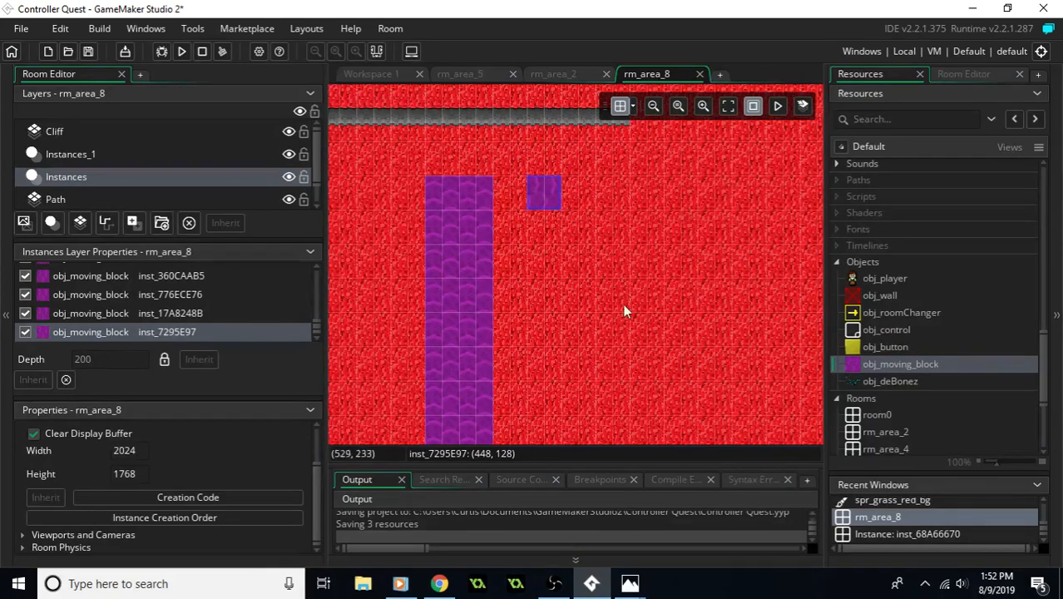
double_click(552, 204)
left_click(674, 291)
type("-90")
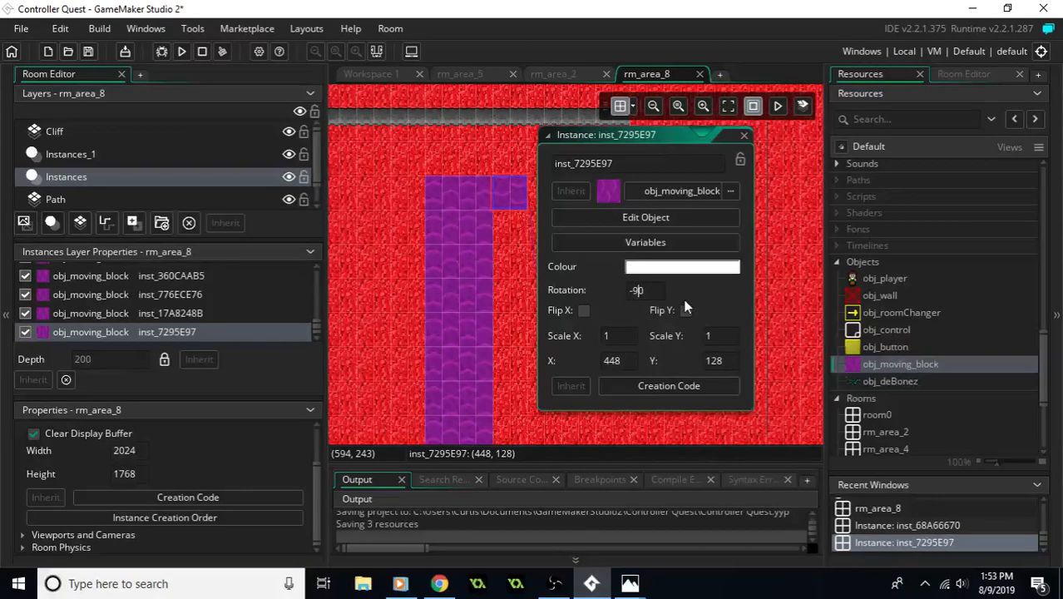
left_click_drag(522, 195, 557, 199)
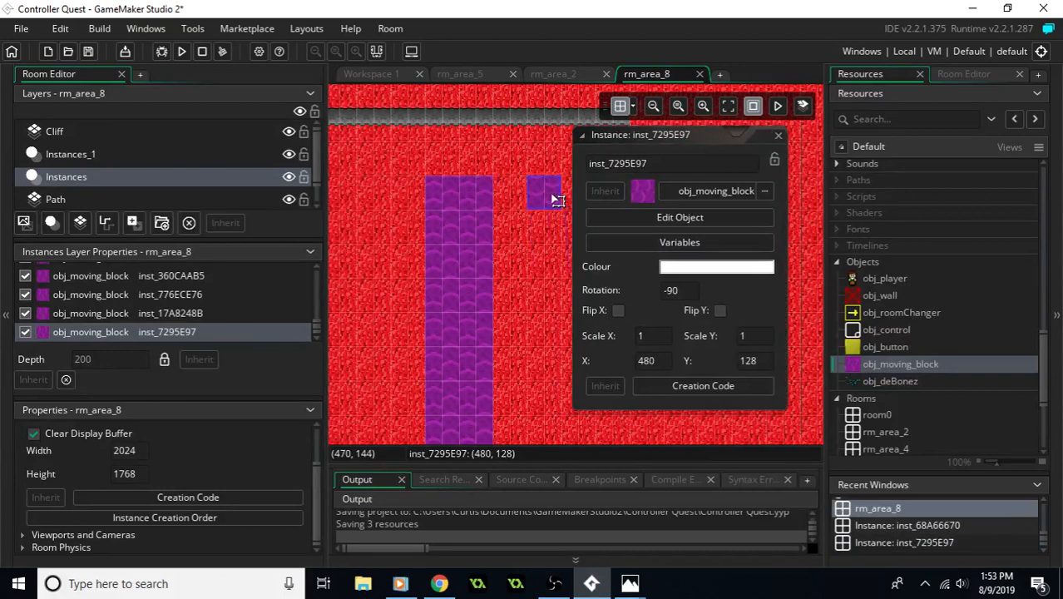
left_click(536, 284)
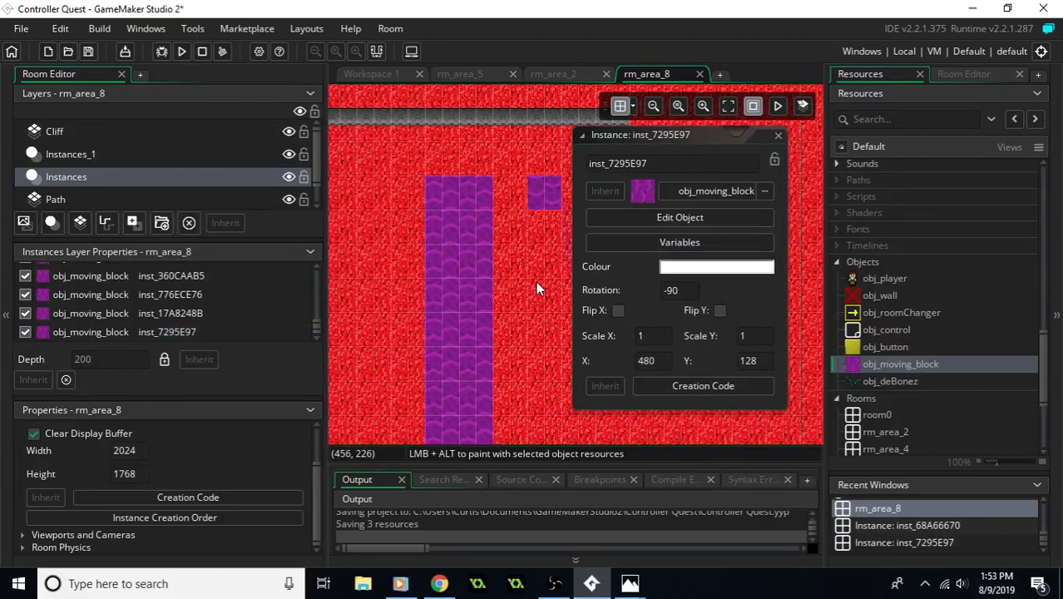
left_click(778, 136)
- Duplicate the -90 rotated moving block into a second column two blocks wide, extending from (448, 128) down to (512, 320)
left_click(548, 213)
mouse_move(572, 217)
left_mouse_down("alt")
mouse_move(603, 185)
mouse_move(580, 195)
mouse_move(578, 261)
mouse_move(586, 233)
mouse_move(598, 290)
mouse_move(565, 237)
mouse_move(547, 234)
mouse_move(579, 229)
left_mouse_up("alt")
left_click(555, 208, "ctrl")
key("ctrl+c")
key("ctrl+v")
left_click_drag(571, 225, 551, 349)
key("ctrl+v")
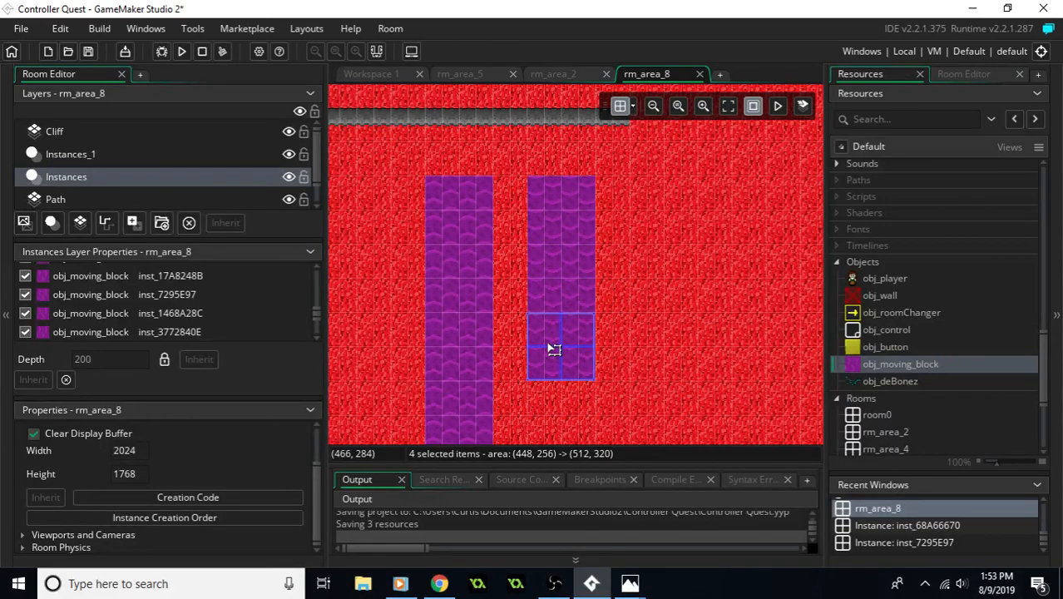
- Extend the second moving block column downward with a two-by-two copy covering (448, 320) to (512, 384)
middle_click_drag(551, 350, 593, 261)
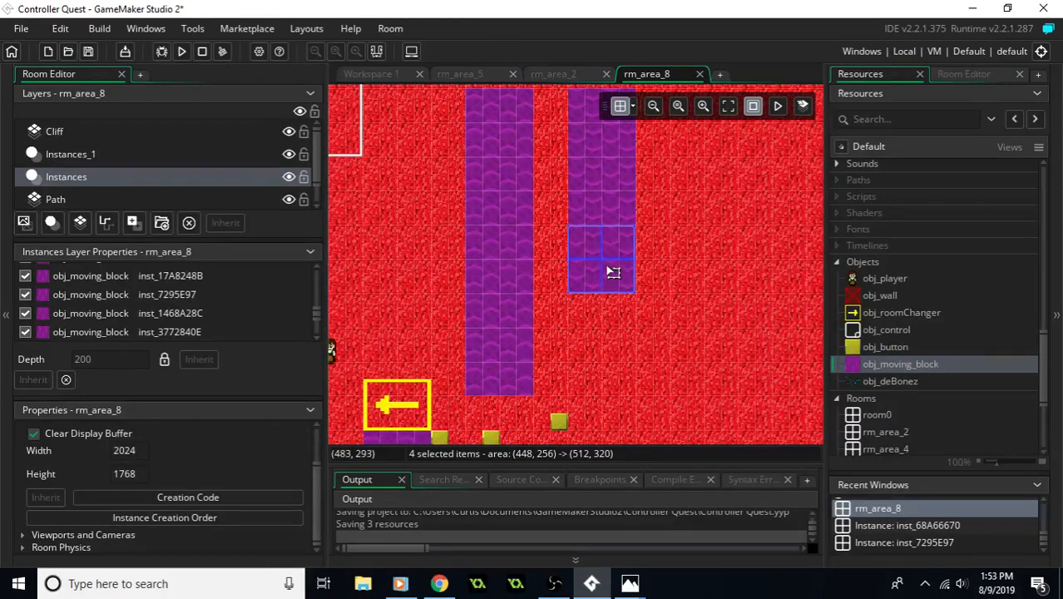
middle_click_drag(660, 218, 656, 242)
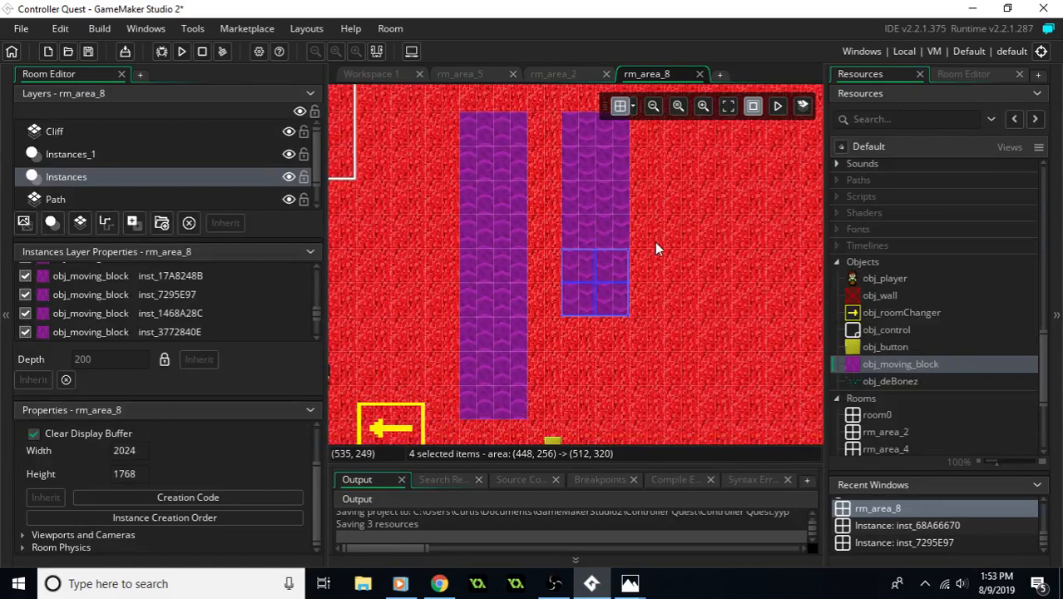
left_click_drag(603, 343, 583, 378)
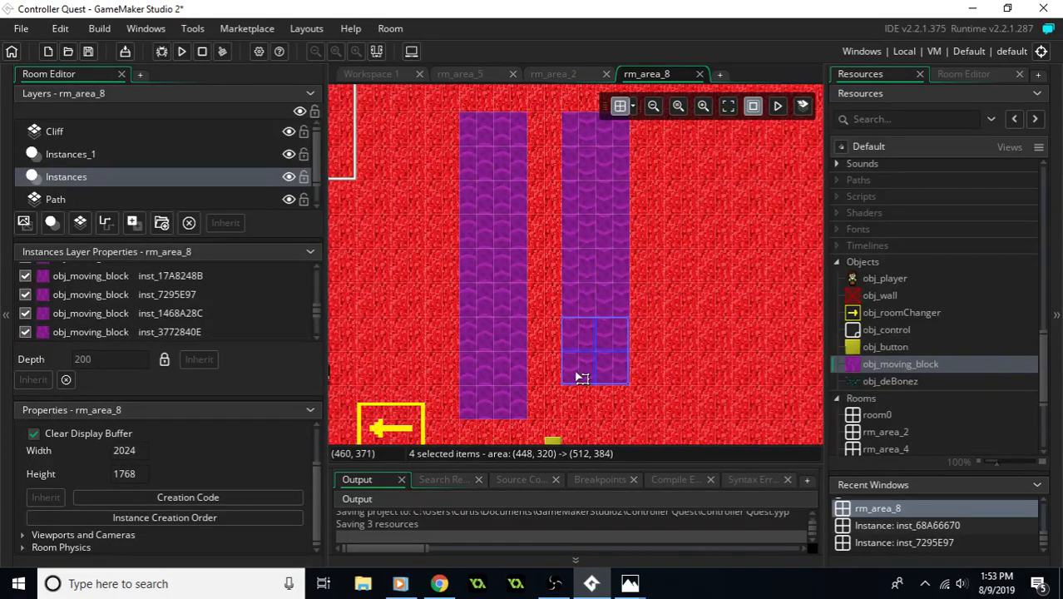
- Delete the two moving blocks that form the lowest row of the second column
left_click(647, 397)
left_click(623, 379)
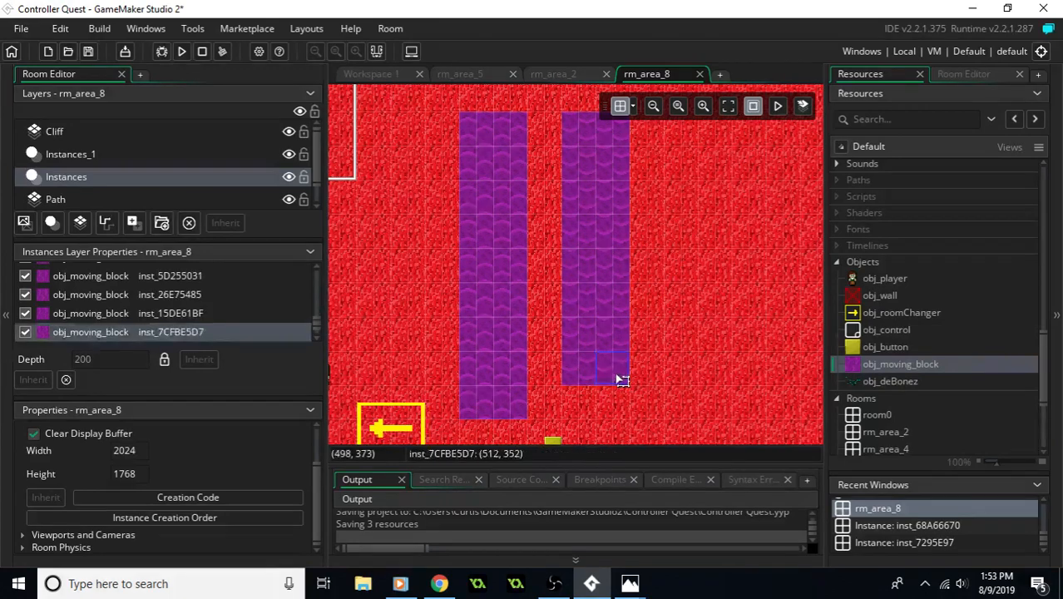
key("Delete")
left_click(586, 376)
key("Delete")
- On the Cliff layer, place one vertical grey cliff tile directly past the northern cliff's east end
middle_click_drag(598, 359, 610, 380)
middle_click_drag(654, 342, 613, 383)
middle_click_drag(672, 291, 611, 377)
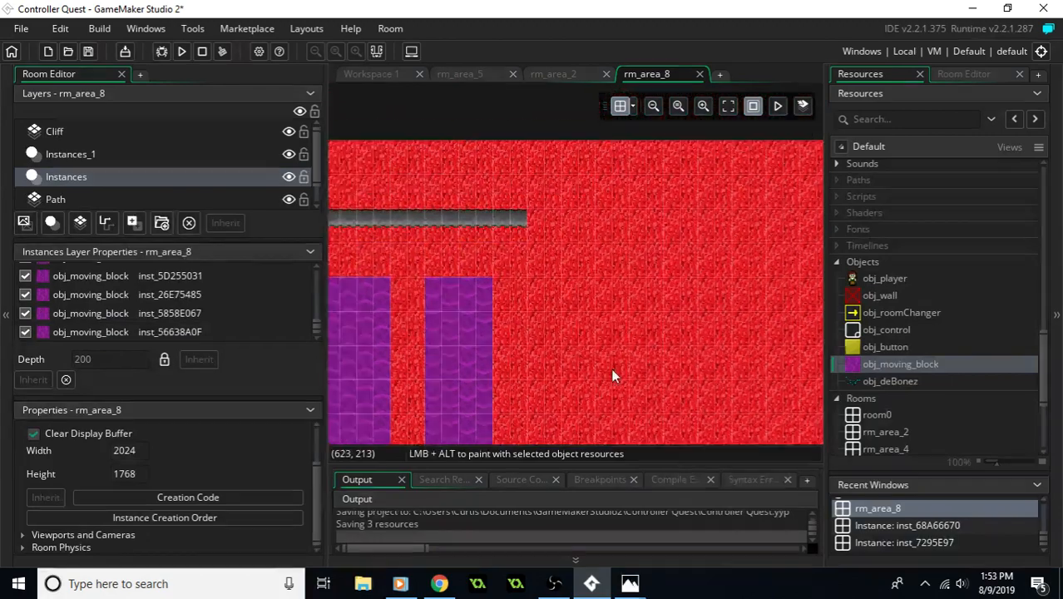
middle_click_drag(629, 325, 651, 320)
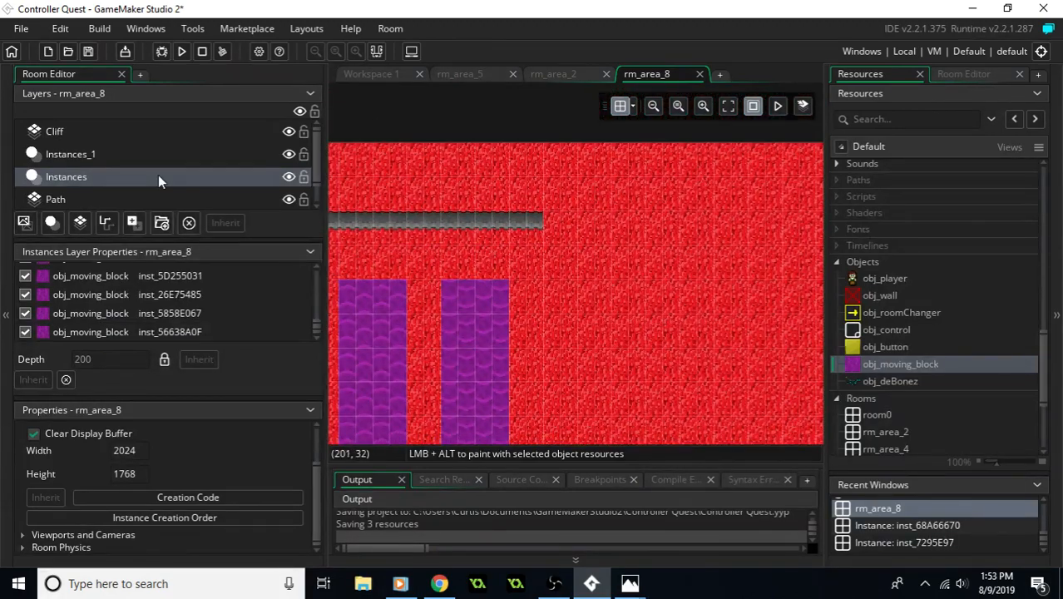
left_click(85, 136)
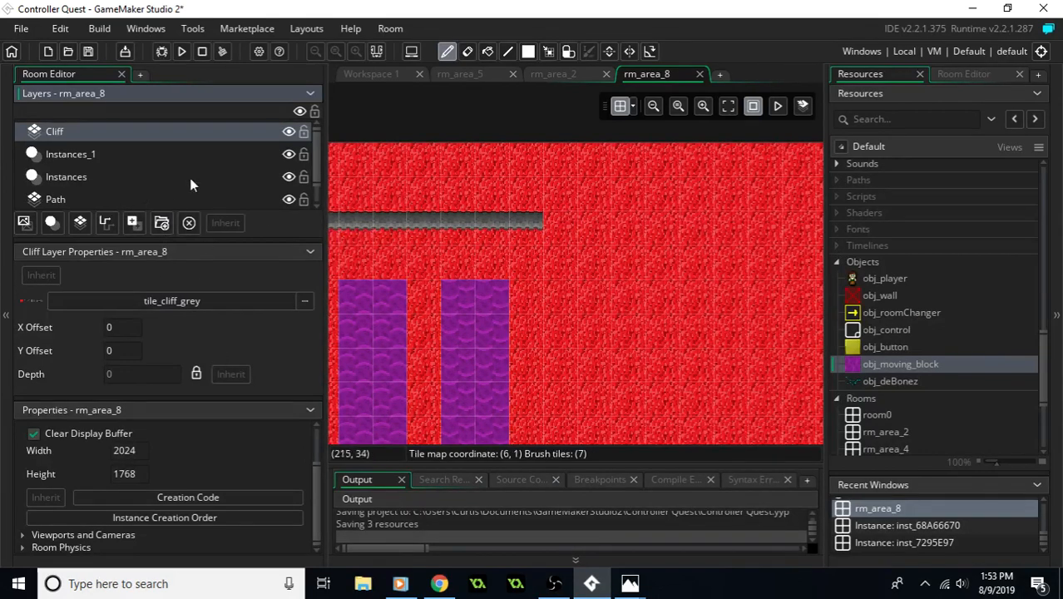
left_click(63, 200)
left_click(75, 139)
left_click(940, 77)
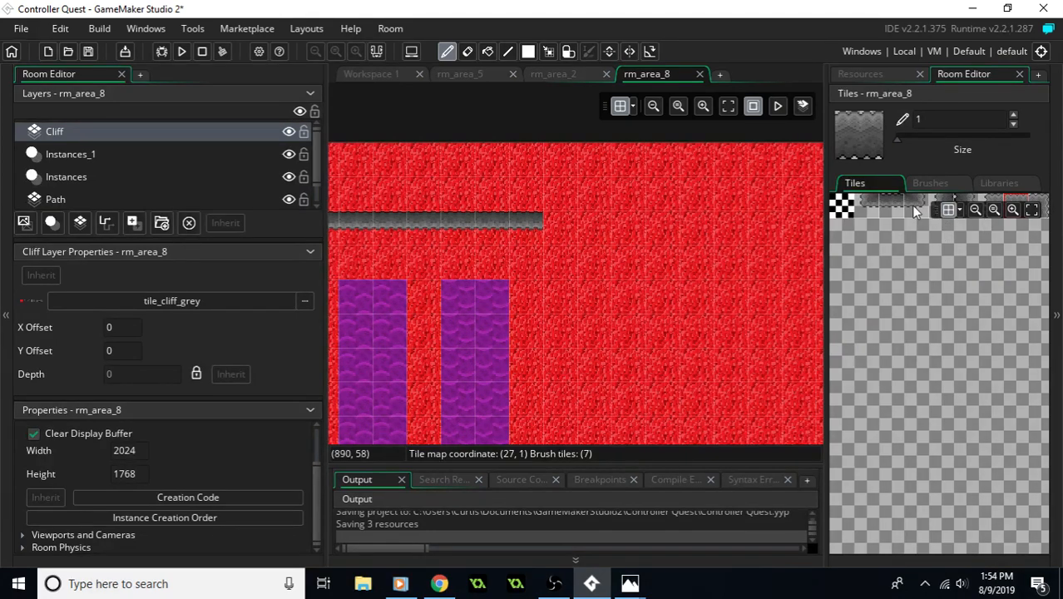
left_click(942, 199)
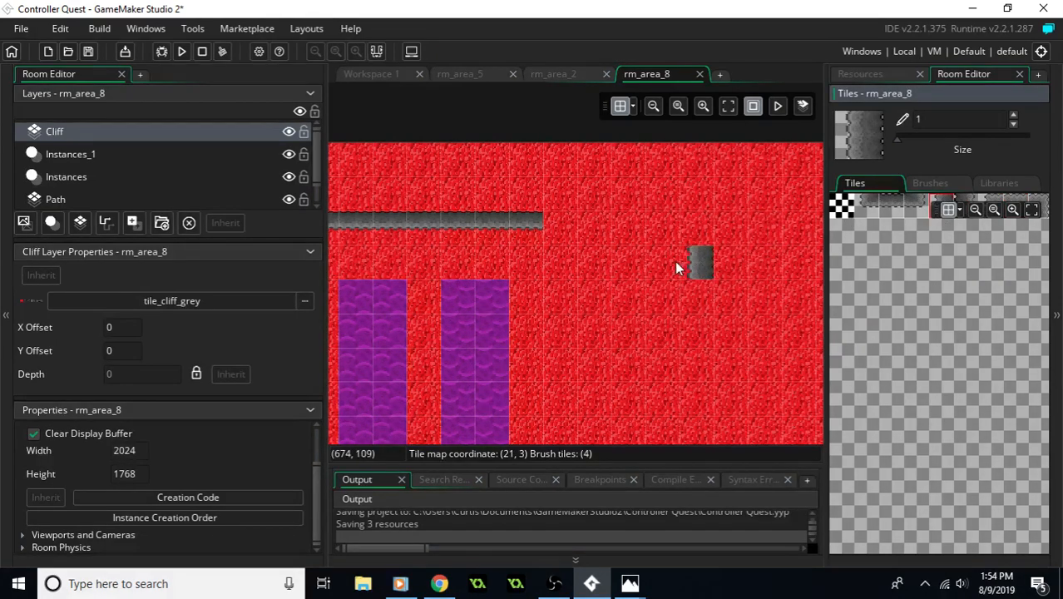
left_click(564, 226)
- Paint a four-tile lower cliff edge with corner pieces from the vertical tile eastward, and raise its east end with two vertical cliff tiles
left_click(867, 206)
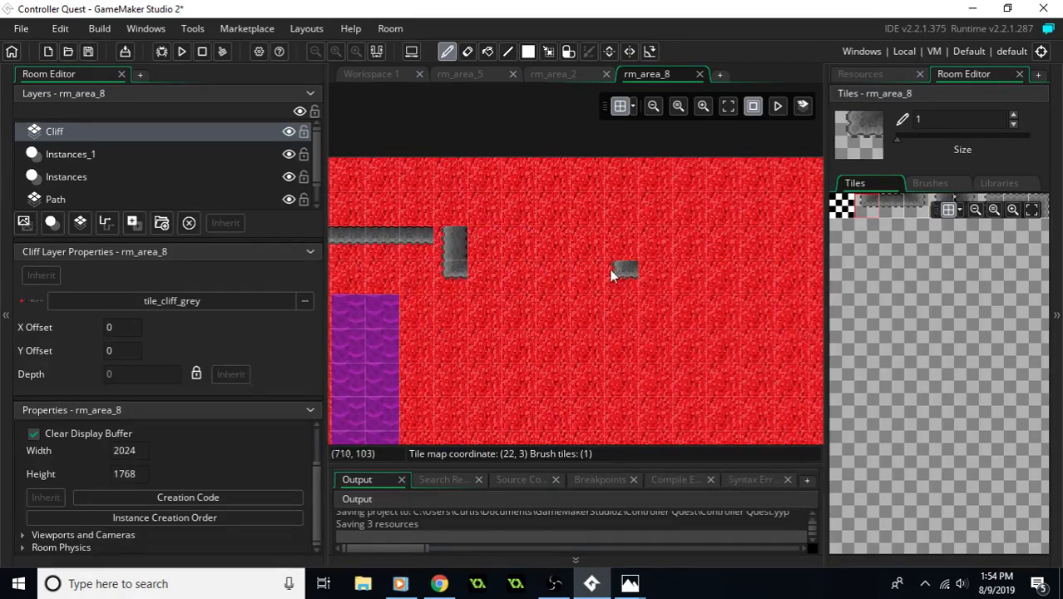
left_click(909, 208)
left_click(549, 263)
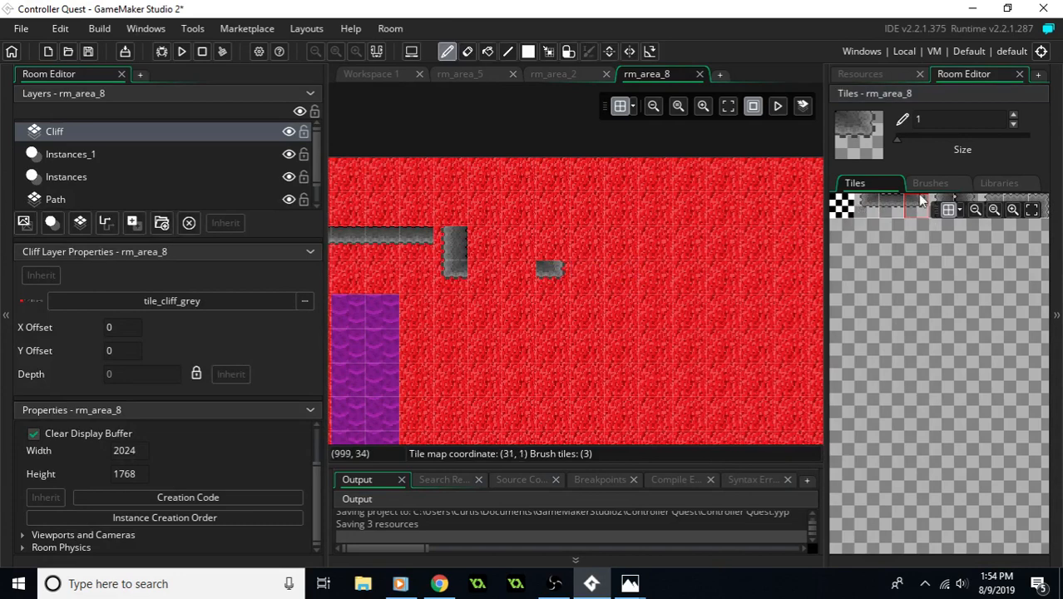
left_click(888, 204)
left_click_drag(481, 276, 516, 280)
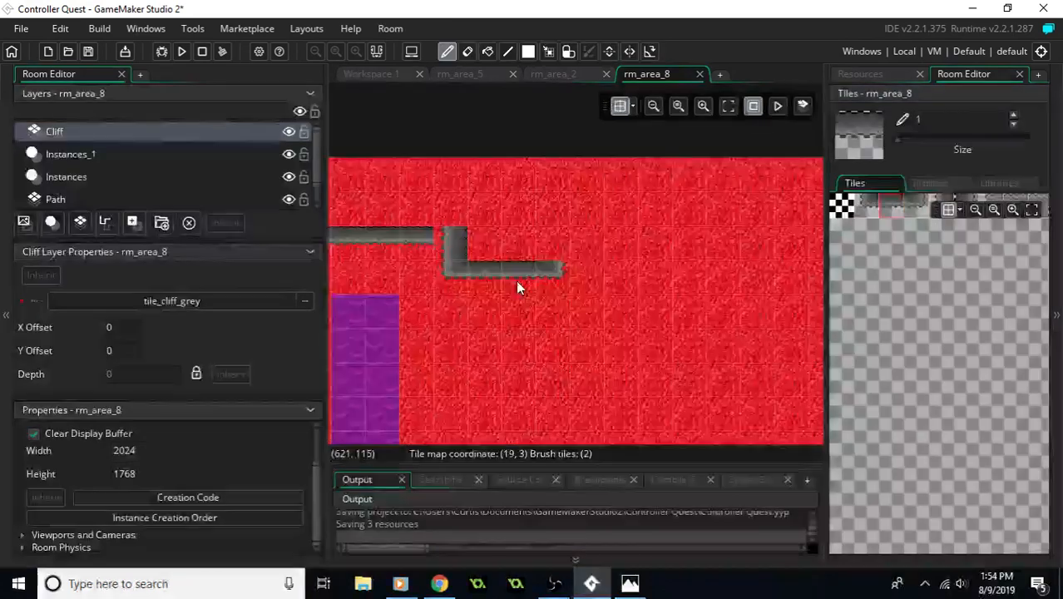
left_click(962, 198)
left_click_drag(563, 243, 555, 224)
- Place two mirrored cliff corner tiles side by side on the southern cliff's east end, southeast of the buttons
middle_click_drag(737, 208, 683, 253)
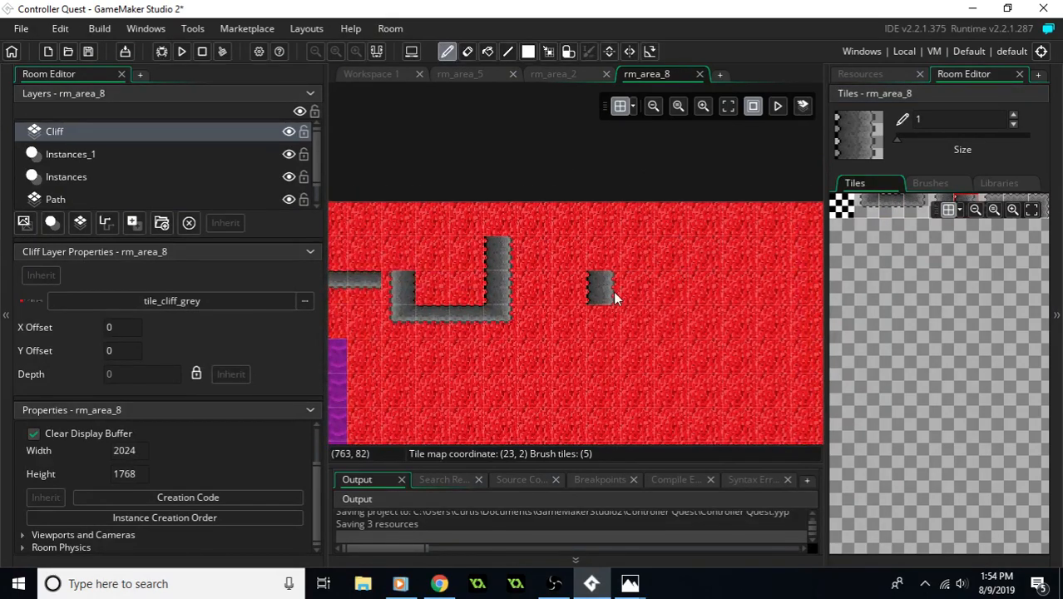
middle_click_drag(509, 367, 643, 294)
middle_click_drag(605, 331, 671, 288)
middle_click_drag(592, 364, 708, 222)
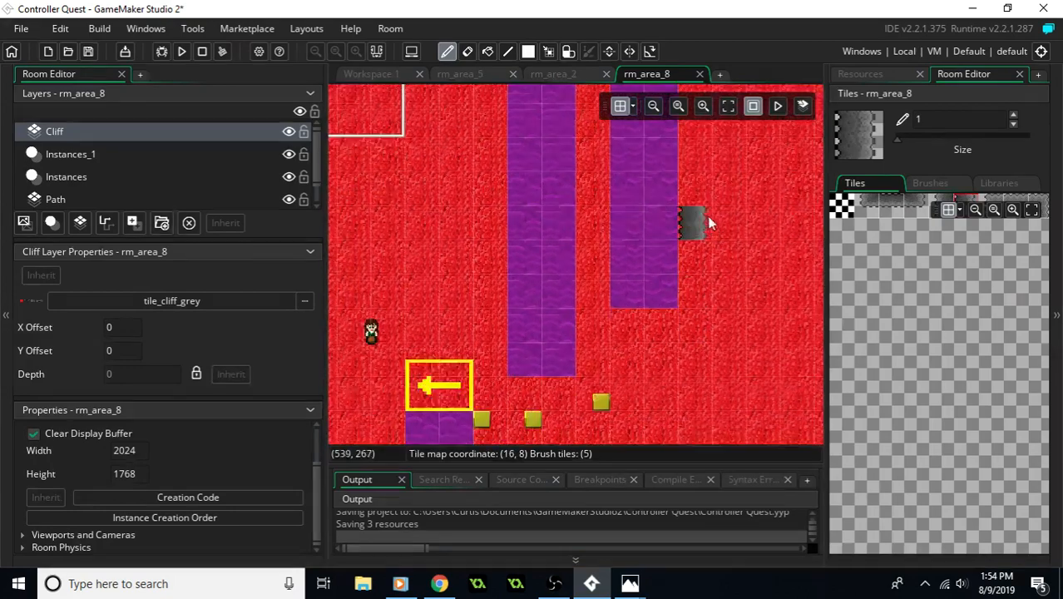
middle_click_drag(731, 296, 688, 200)
middle_click_drag(697, 280, 697, 269)
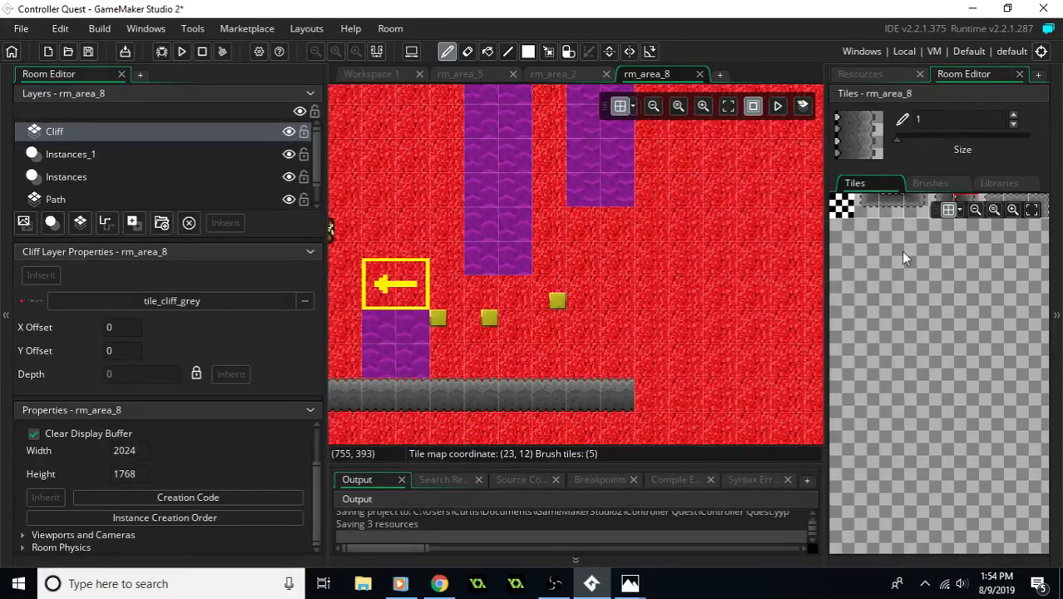
left_click(992, 200)
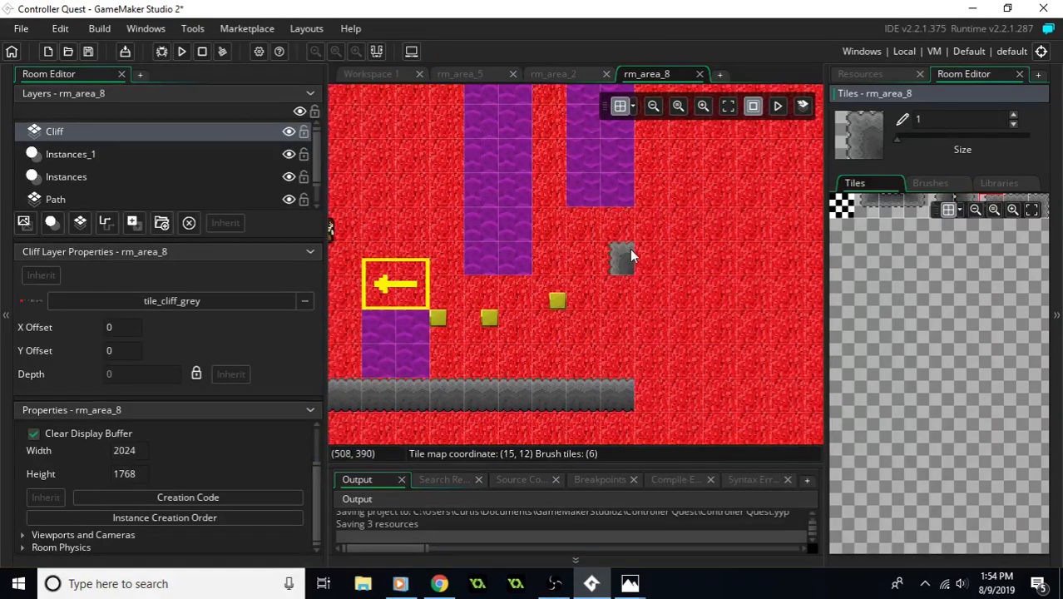
left_click(587, 360)
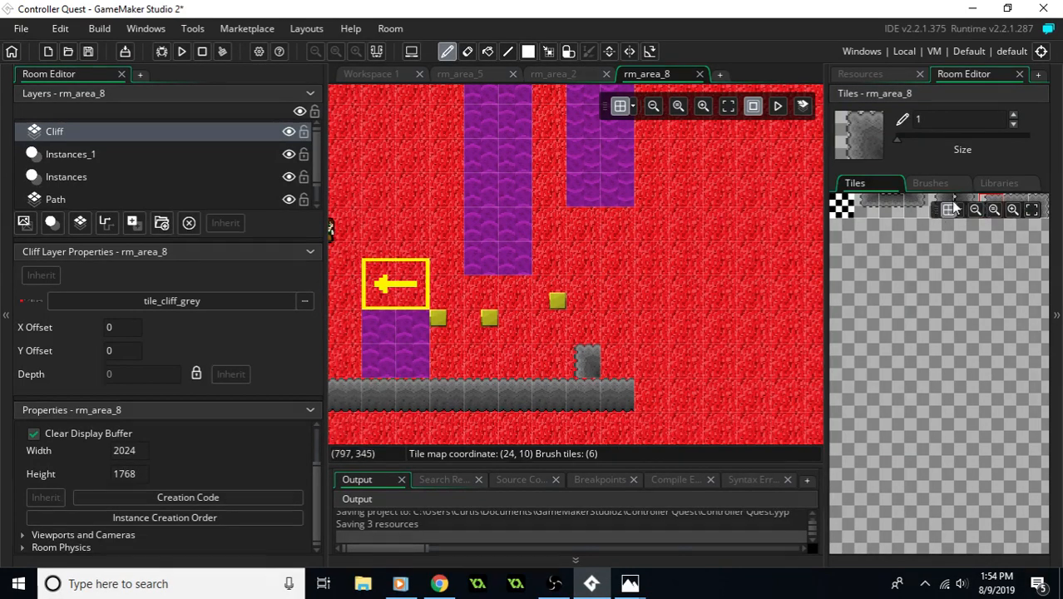
left_click(1039, 203)
middle_click_drag(684, 371, 548, 332)
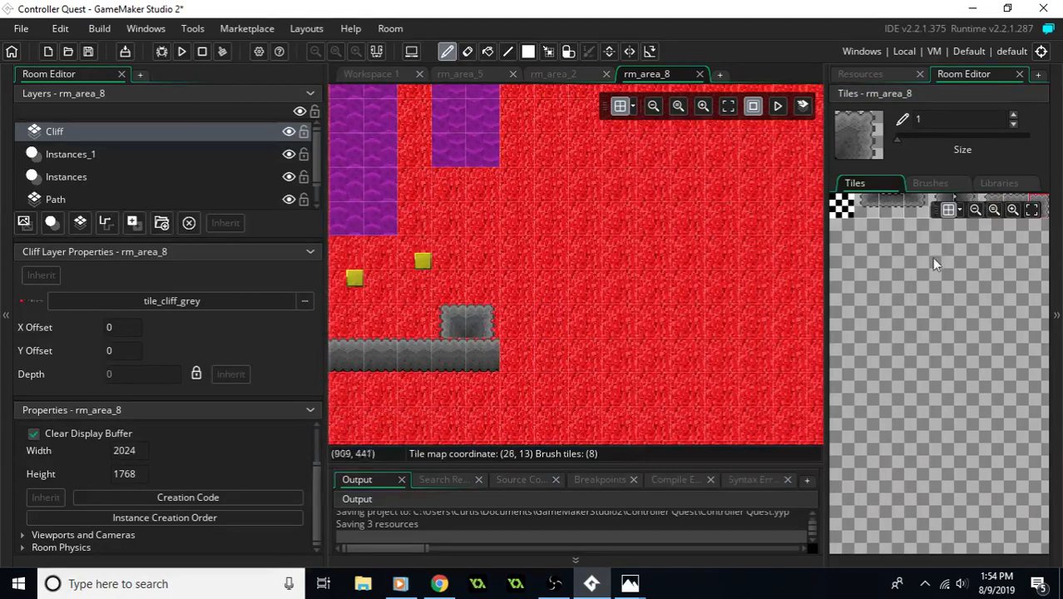
- Extend the southern cliff five tiles east and check the layout against the reference picture
left_click(1011, 198)
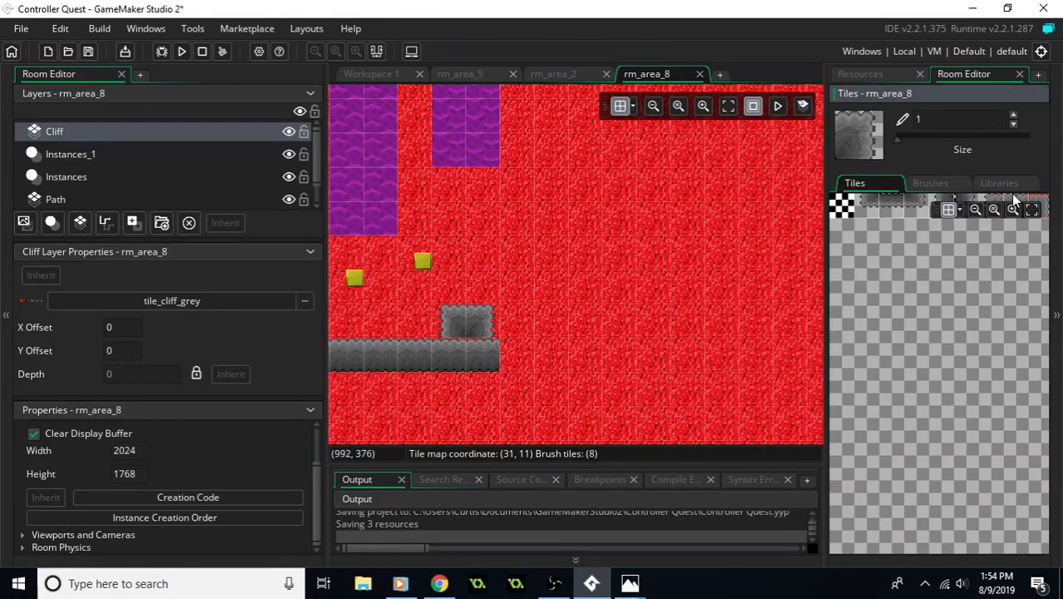
left_click_drag(535, 352, 653, 355)
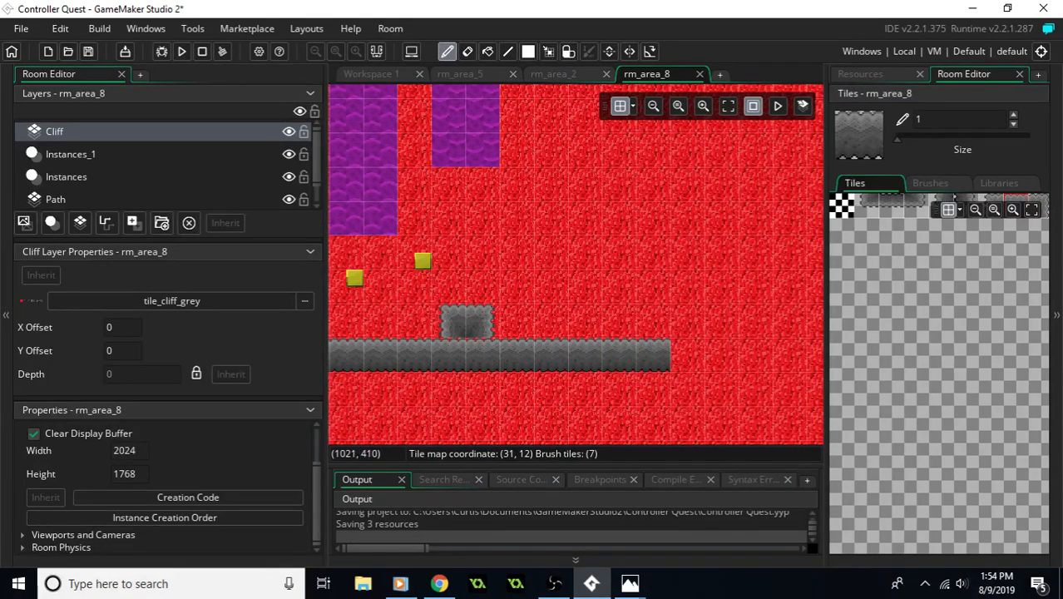
left_click(630, 583)
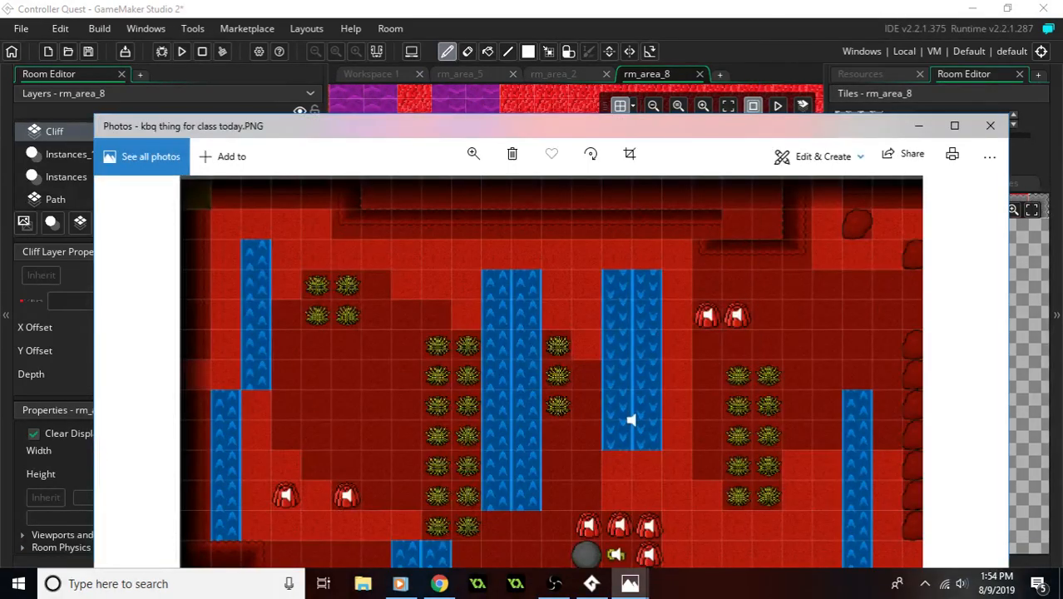
left_click(629, 584)
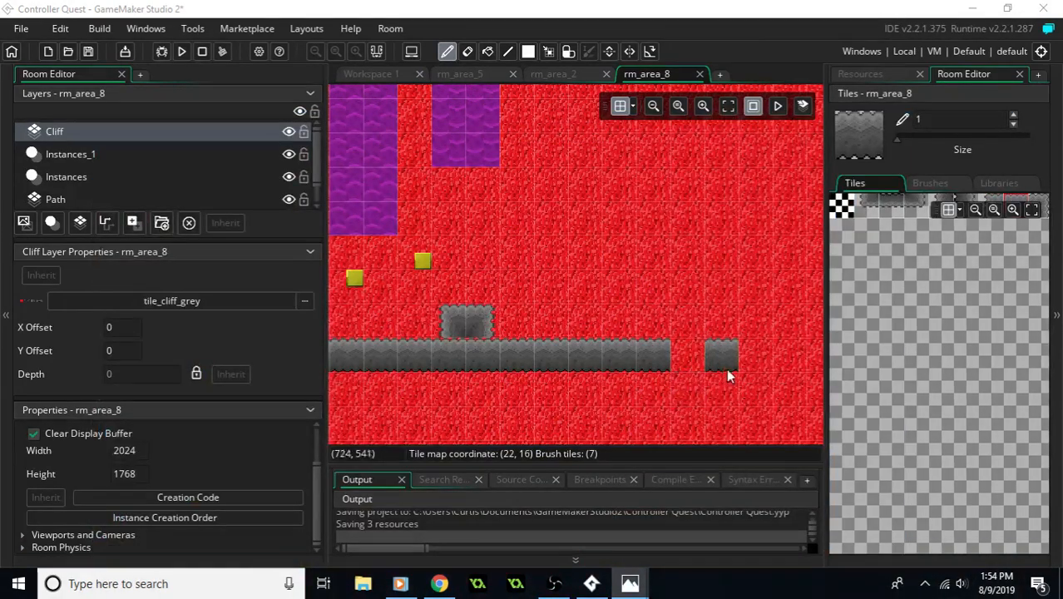
middle_click_drag(679, 356, 663, 378)
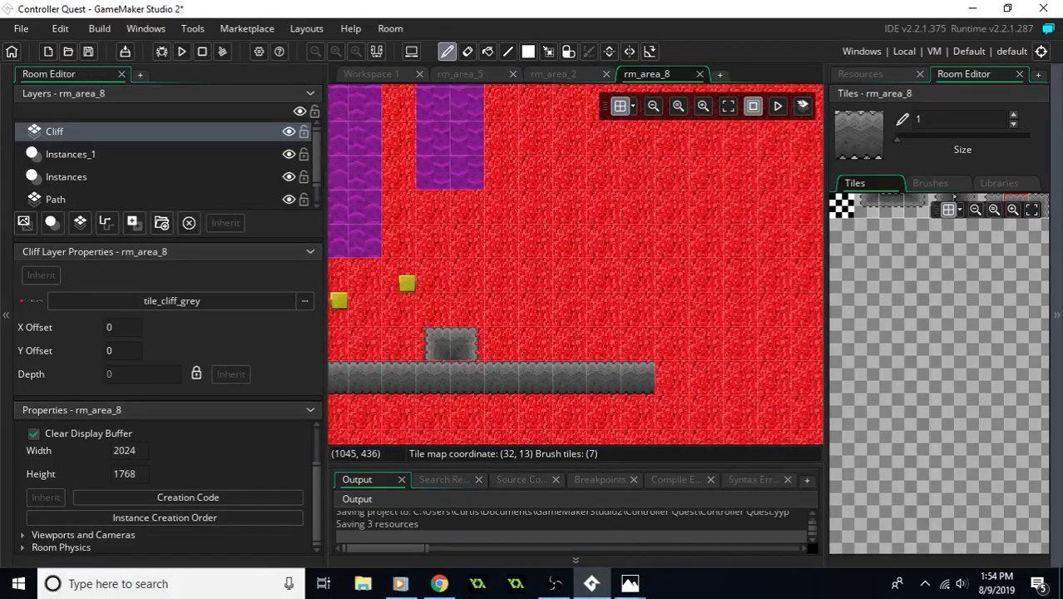
key("alt+Tab")
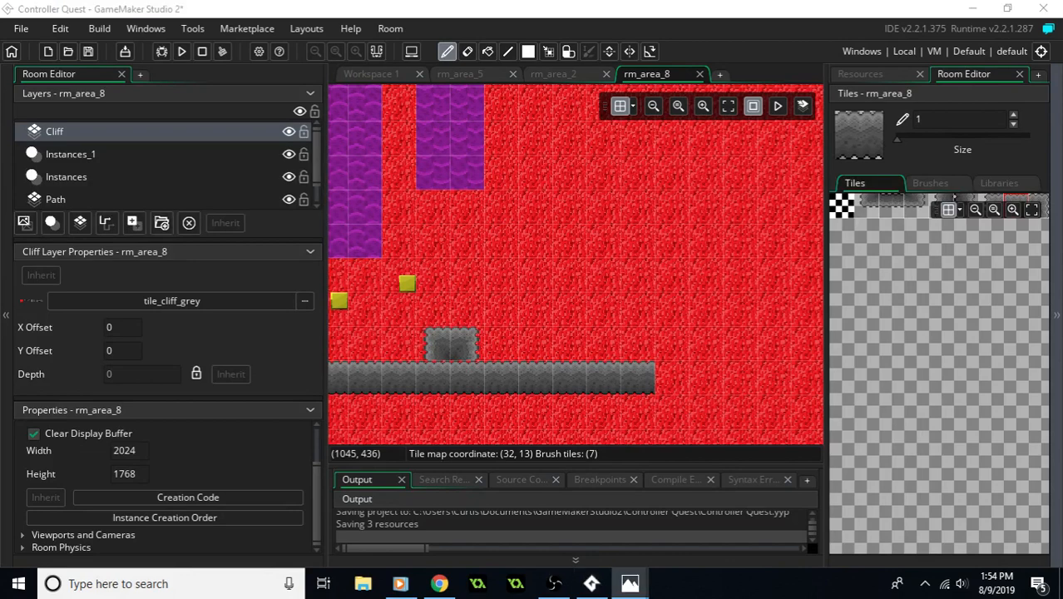
- Extend the southern cliff two more tiles east, leave a one-tile gap, and paint two further cliff tiles beyond it
middle_click_drag(847, 374, 763, 363)
middle_click_drag(946, 328, 1017, 407)
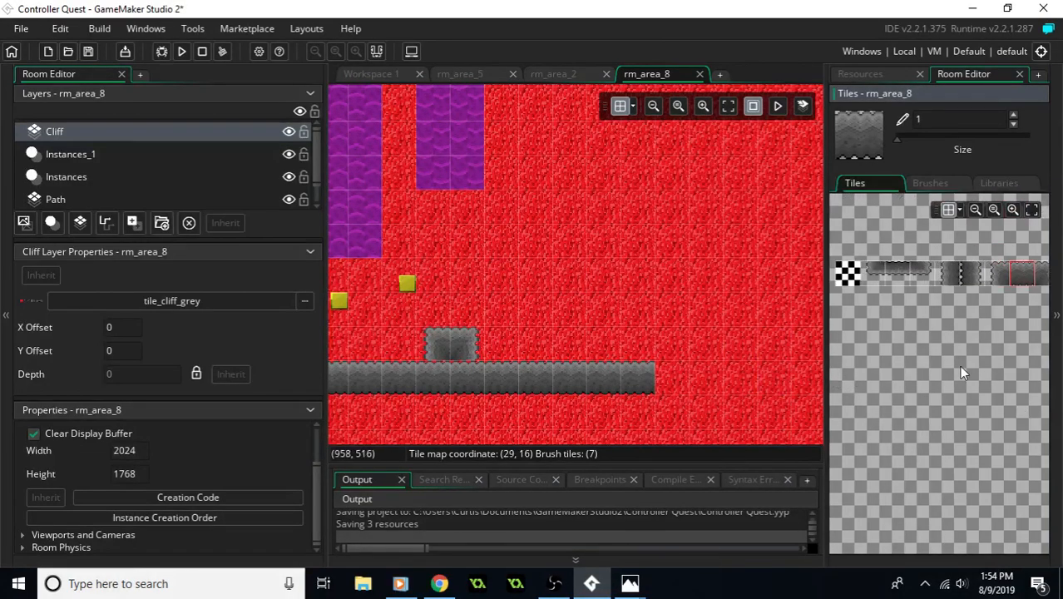
middle_click_drag(607, 269, 524, 255)
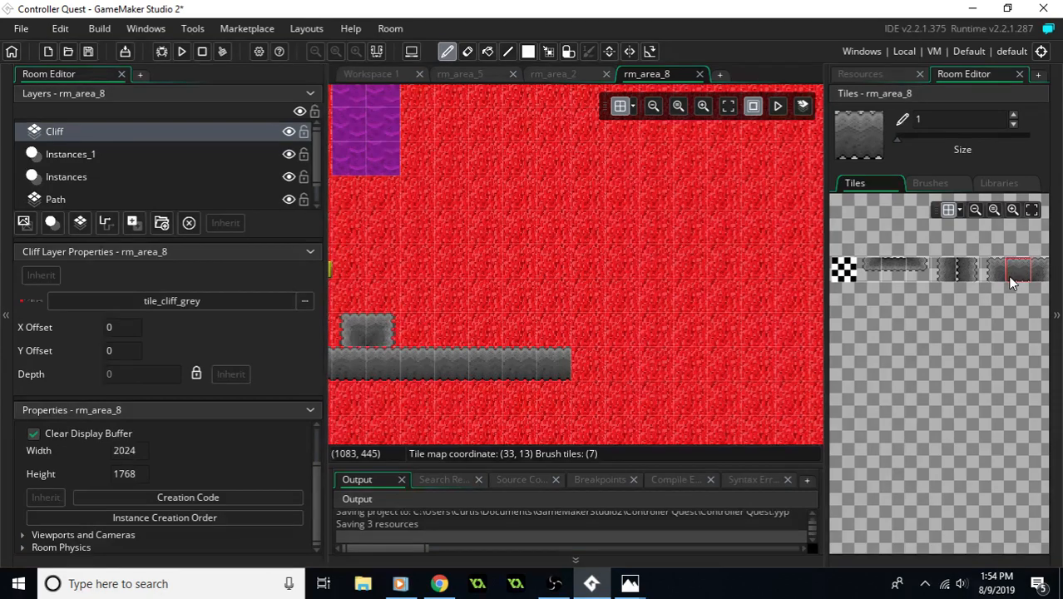
middle_click_drag(740, 287, 785, 282)
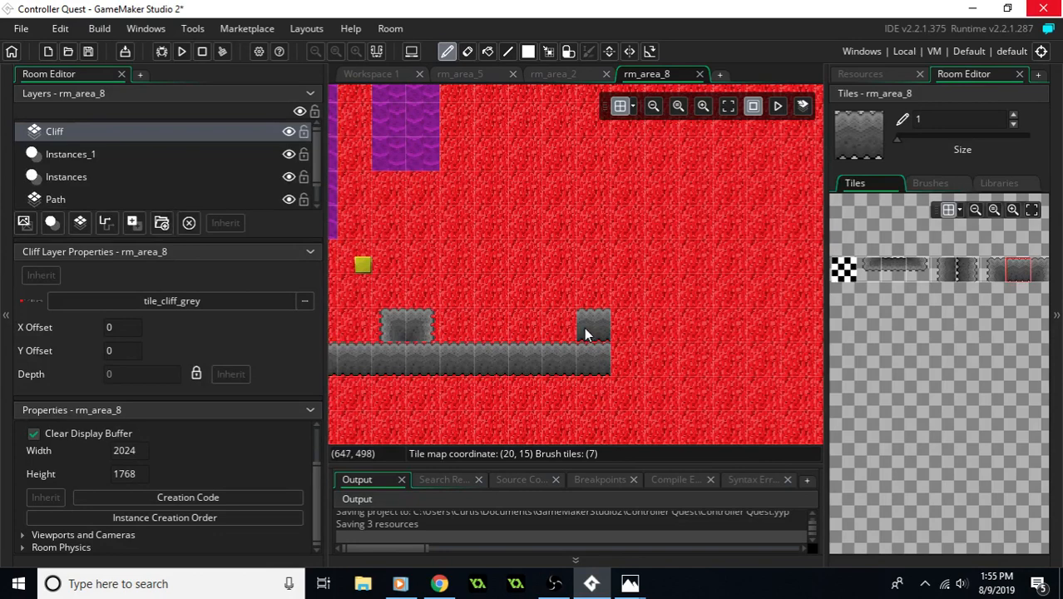
left_click_drag(630, 361, 757, 361)
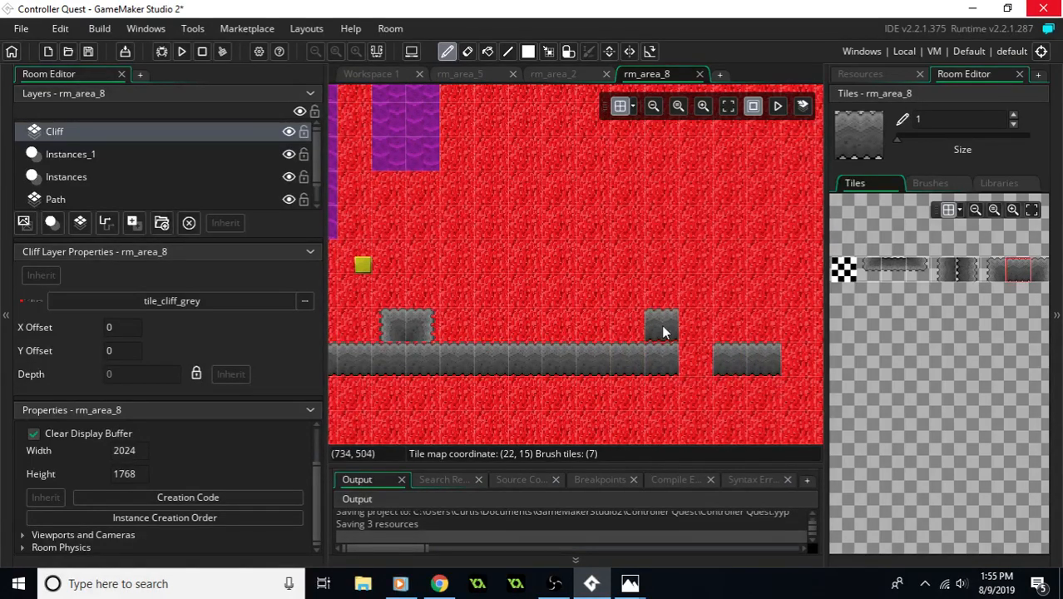
- On the Instances layer, copy an existing moving block and place the duplicate at (736, 512), directly above the southern cliff's gap
middle_click_drag(642, 288, 602, 315)
middle_click_drag(501, 212, 521, 219)
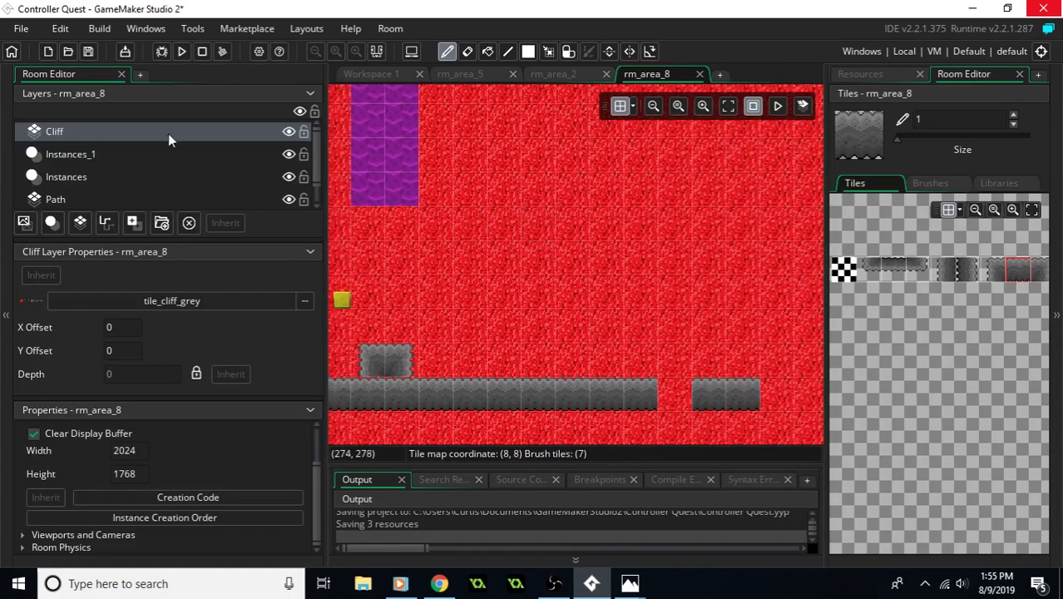
left_click(108, 179)
left_click(391, 194)
middle_click_drag(443, 195, 710, 276)
left_click(442, 391)
key("ctrl+c")
key("ctrl+v")
middle_click_drag(620, 382, 577, 395)
left_click_drag(409, 123, 697, 311)
middle_click_drag(657, 374, 480, 300)
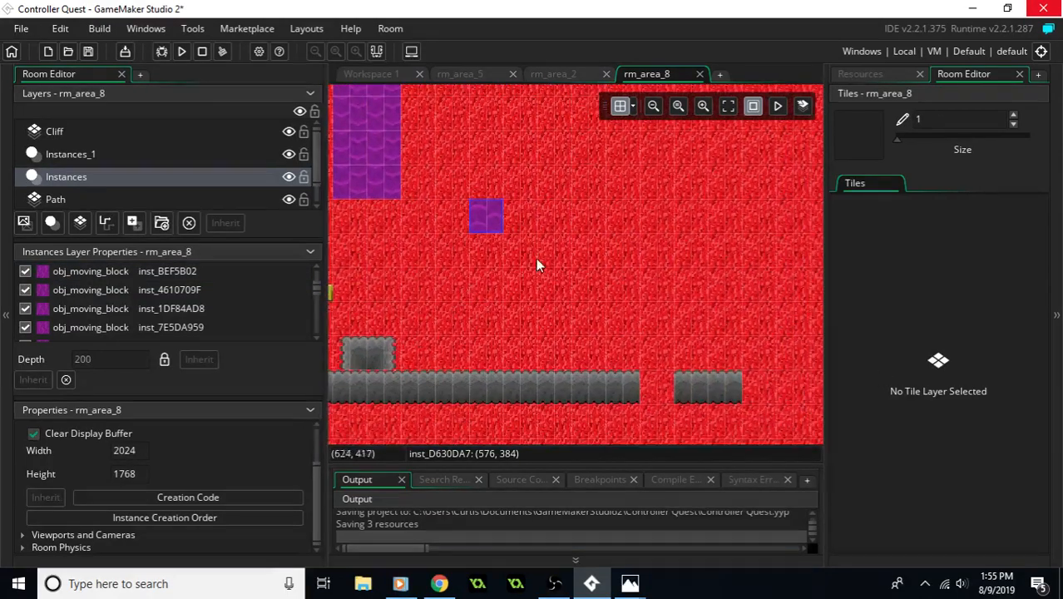
left_click_drag(489, 214, 667, 360)
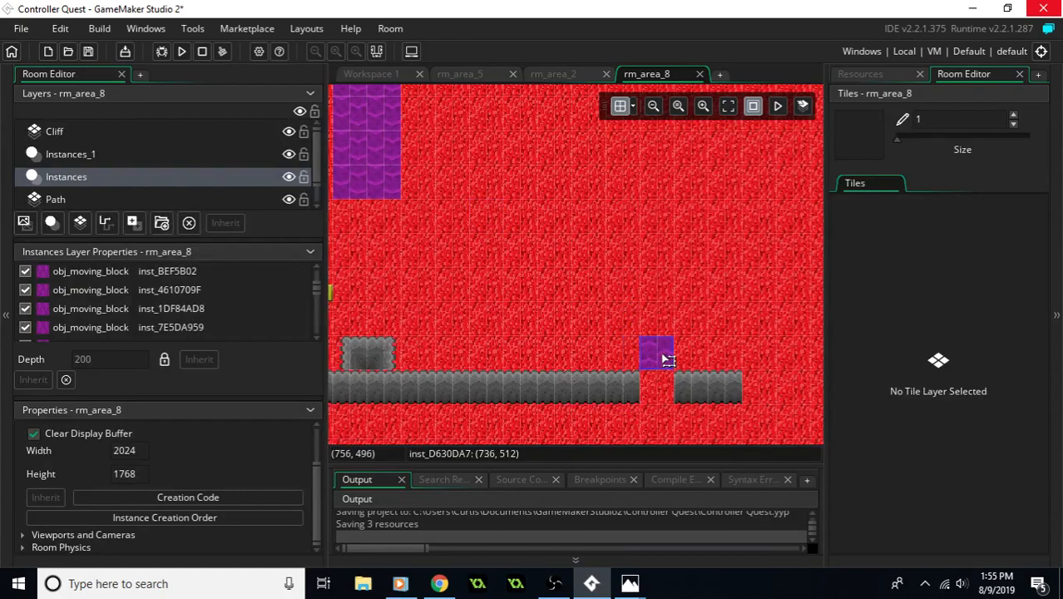
- Stack two more moving block copies above the one at the cliff gap, up to (736, 448)
middle_click_drag(536, 289, 740, 329)
middle_click_drag(573, 306, 466, 311)
middle_click_drag(665, 312, 514, 309)
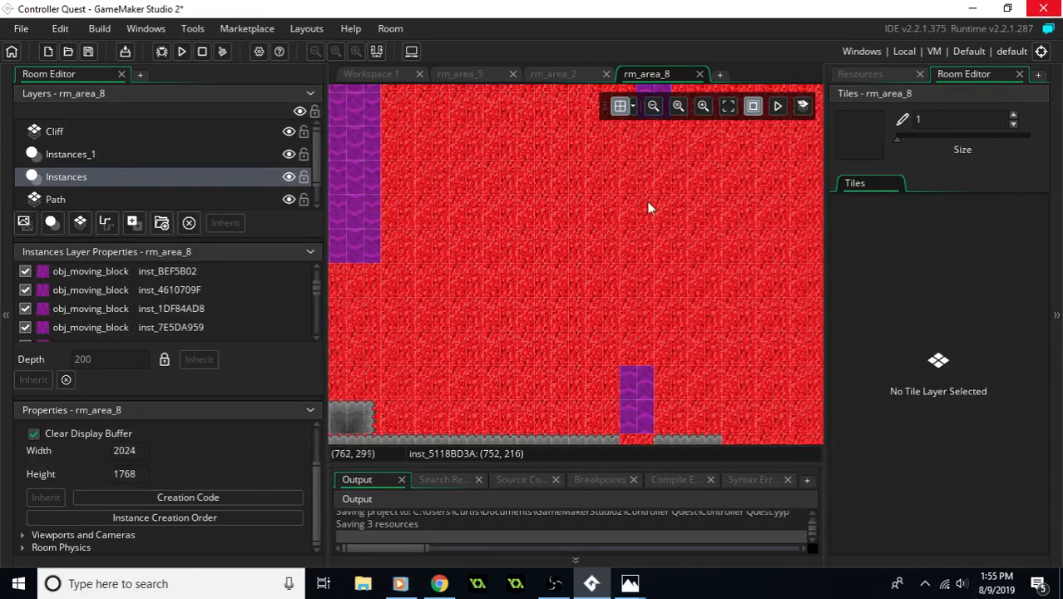
middle_click_drag(648, 207, 534, 249)
left_click_drag(567, 141, 548, 402)
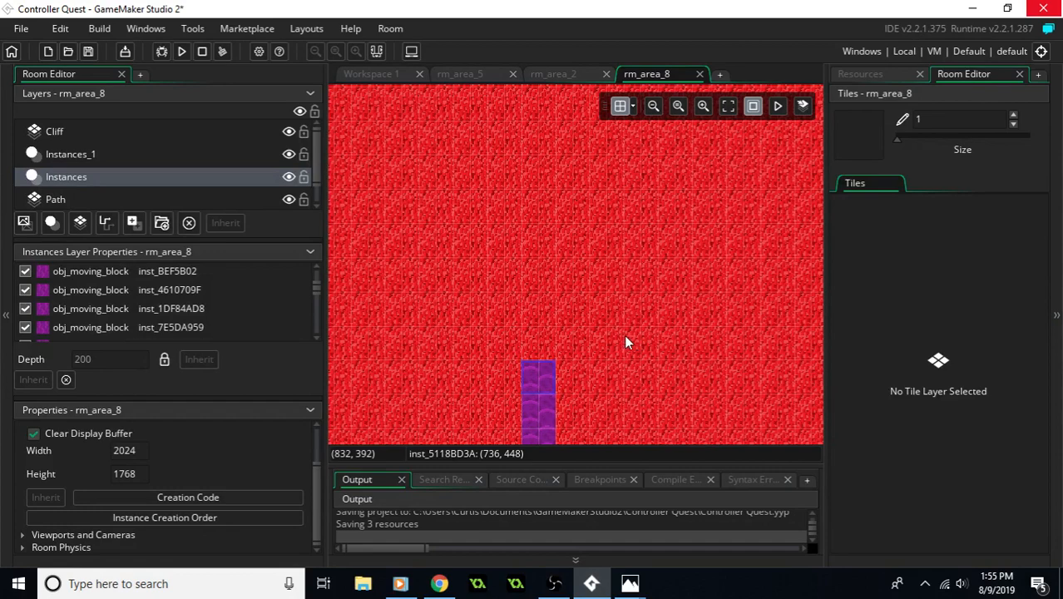
- Add four more moving block copies on top of the gap column, making it seven blocks tall
key("ctrl+v")
left_click_drag(572, 165, 542, 361)
key("ctrl+v")
left_click_drag(567, 217, 544, 334)
key("ctrl+v")
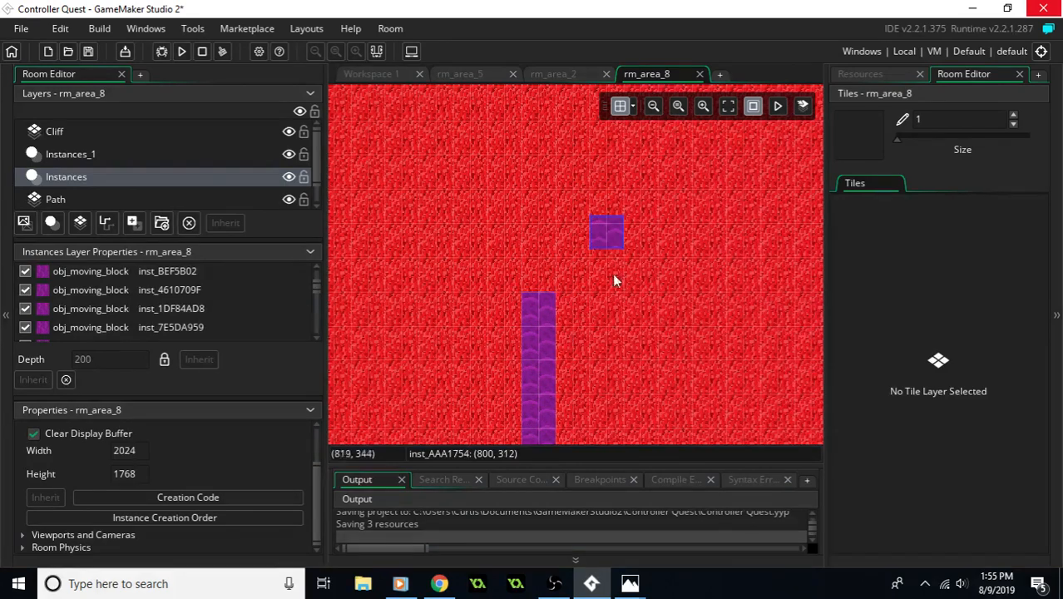
left_click_drag(601, 246, 551, 309)
middle_click_drag(632, 325, 636, 286)
middle_click_drag(564, 261, 577, 323)
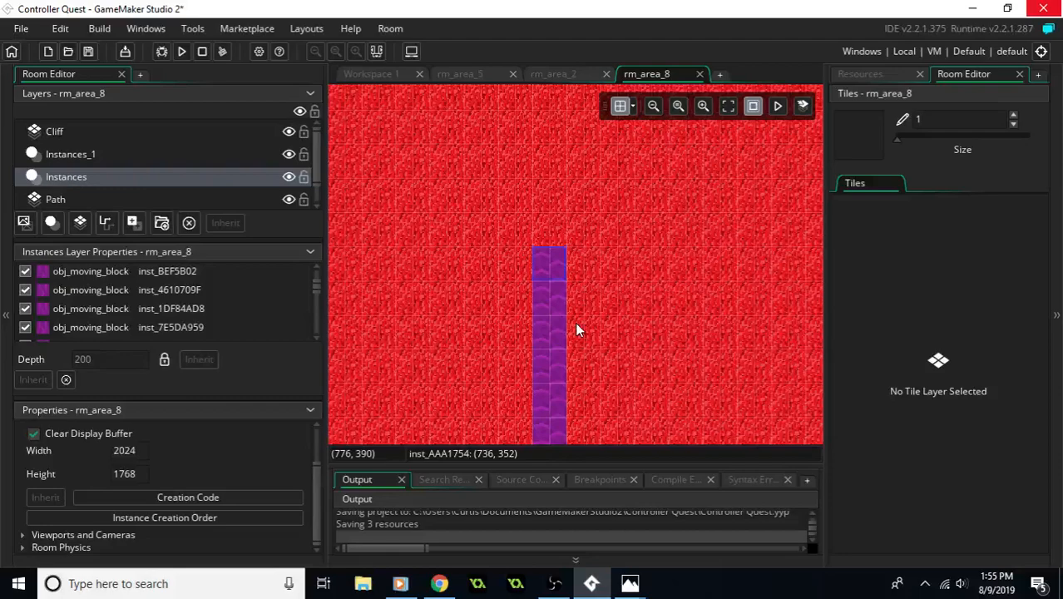
key("ctrl+v")
left_click_drag(636, 257, 550, 263)
mouse_move(641, 251)
middle_mouse_down()
mouse_move(620, 309)
mouse_move(596, 290)
mouse_move(629, 268)
middle_mouse_up()
mouse_move(622, 370)
middle_mouse_down()
mouse_move(610, 276)
mouse_move(624, 242)
mouse_move(624, 301)
middle_mouse_up()
- On the Cliff layer, paint a six-tile-tall left-edge wall one tile clear of the moving block column's east side, plus a single tile two rows above
left_click(135, 132)
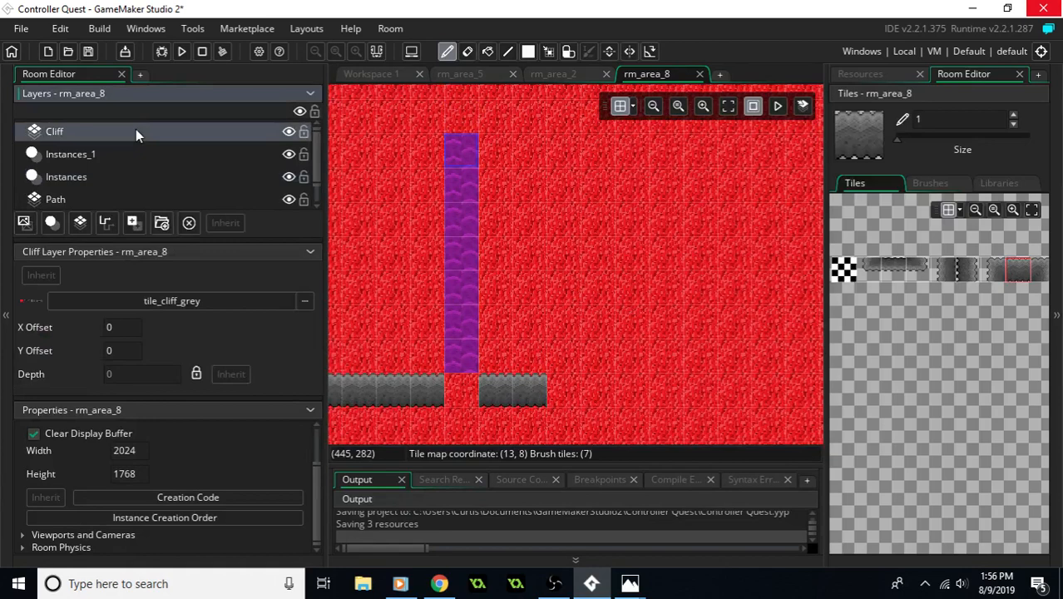
left_click(869, 269)
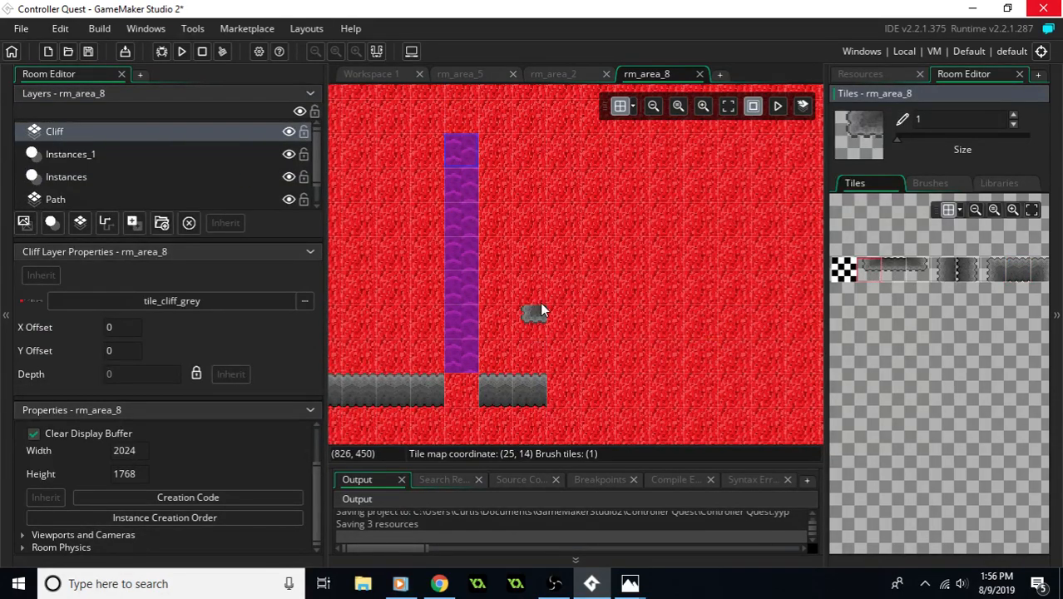
middle_click_drag(541, 296, 617, 407)
left_click(935, 273)
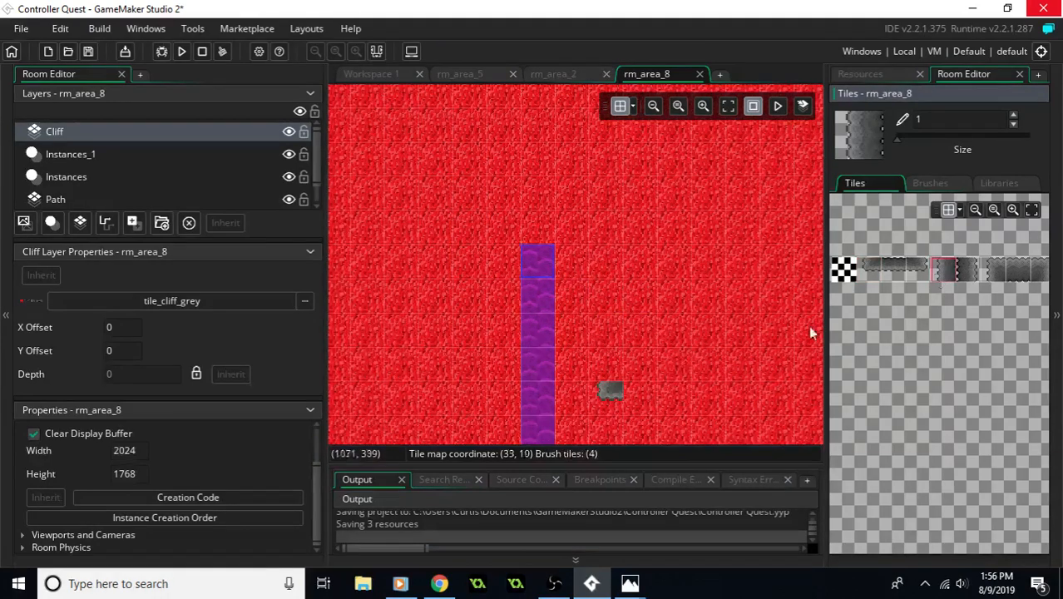
left_click_drag(612, 358, 607, 93)
middle_click_drag(570, 112, 628, 281)
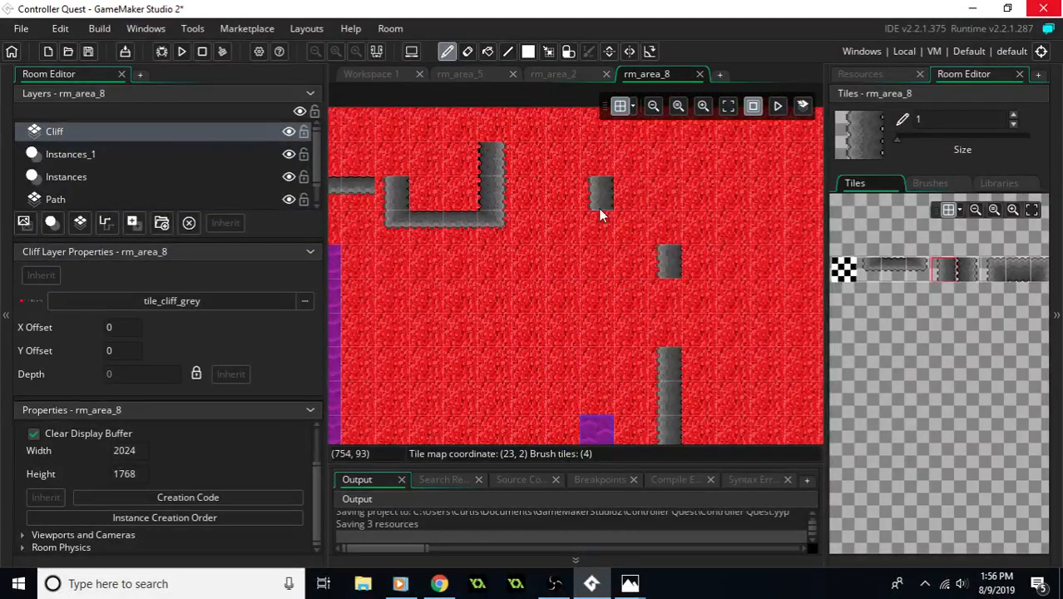
- Paint one right-edge cliff tile at tile coordinate (22, 2), leaving a one-tile gap east of the U-shaped cliff
left_click(874, 268)
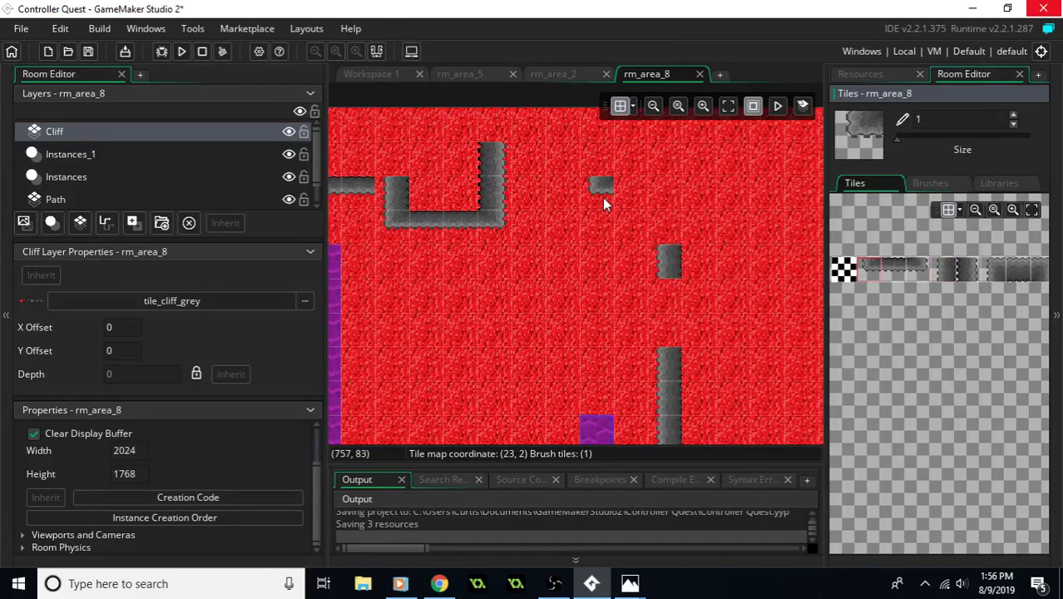
left_click(965, 268)
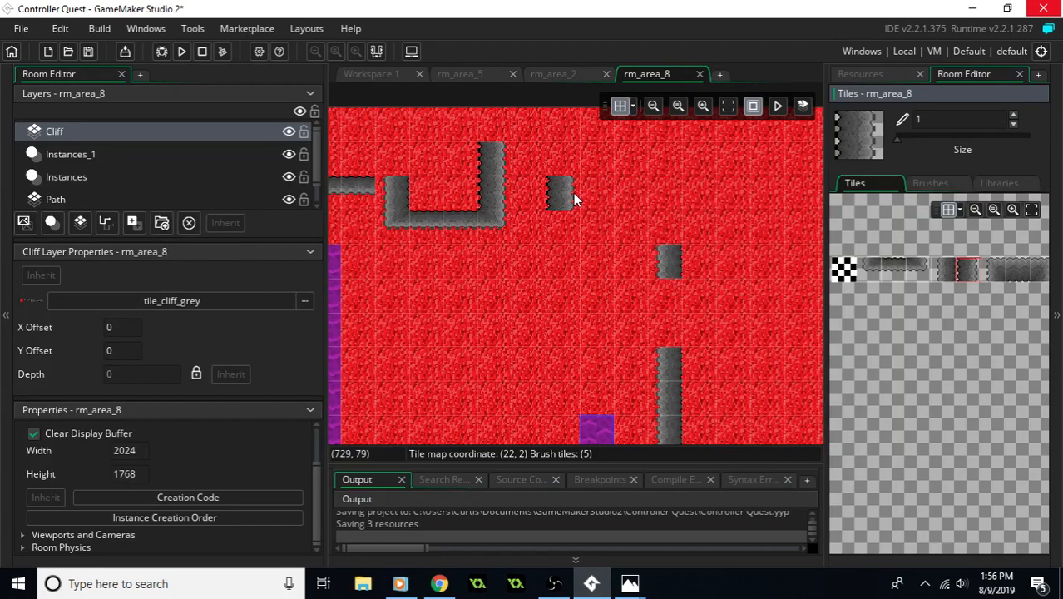
left_click(573, 193)
- Shift the small two-tile cliff block above the southern cliff one tile west, repainting its left and right end tiles
mouse_move(562, 271)
middle_mouse_down()
mouse_move(611, 229)
mouse_move(617, 188)
middle_mouse_up()
middle_click_drag(599, 329, 609, 219)
mouse_move(438, 443)
middle_mouse_down()
mouse_move(537, 356)
mouse_move(526, 370)
mouse_move(742, 336)
mouse_move(520, 353)
mouse_move(617, 385)
mouse_move(598, 428)
mouse_move(603, 279)
mouse_move(711, 241)
middle_mouse_up()
middle_click_drag(633, 303, 679, 288)
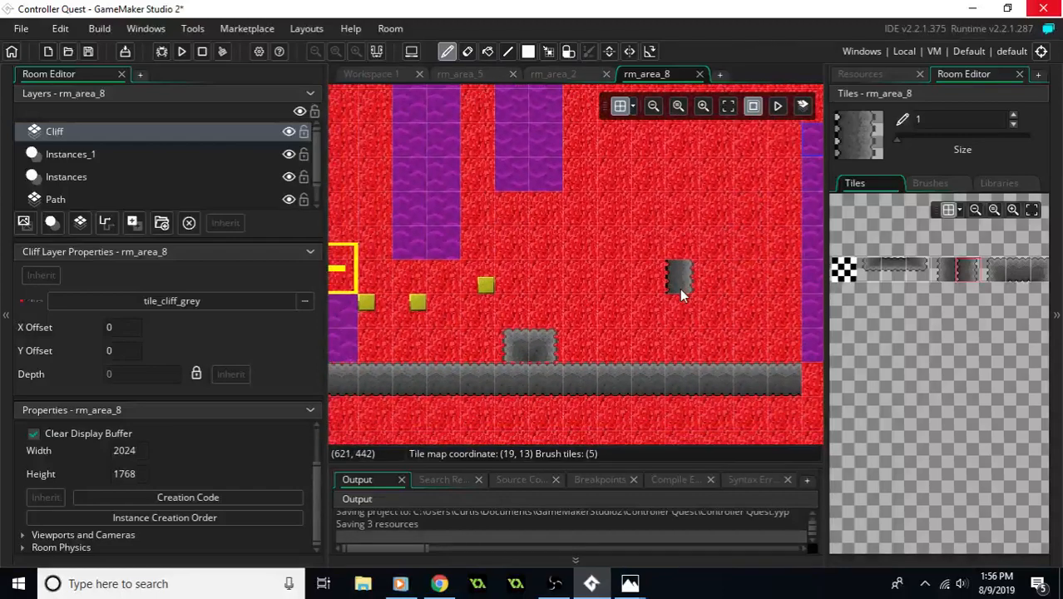
left_click(989, 271)
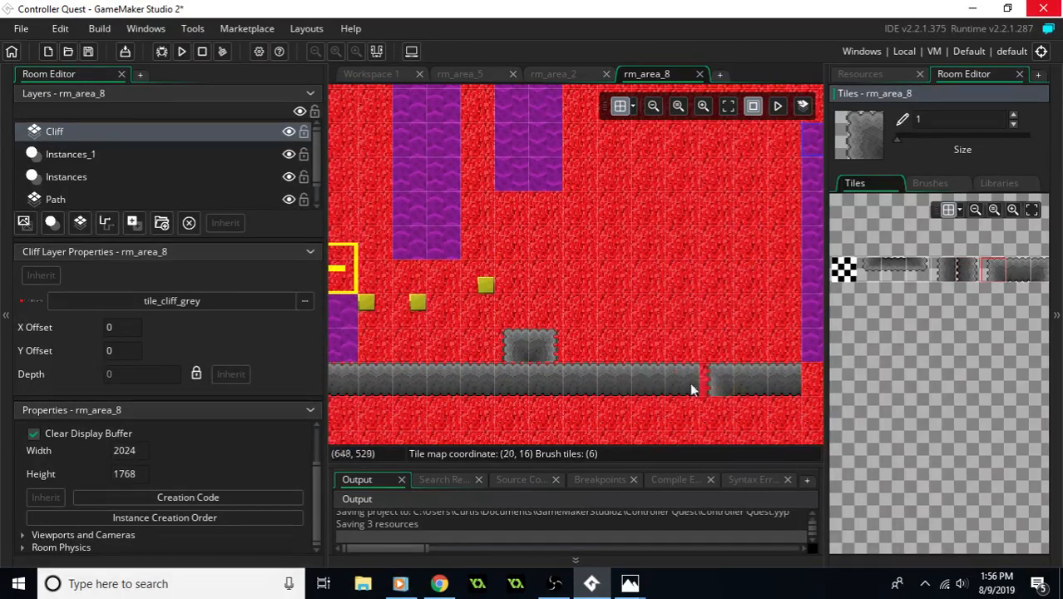
left_click(482, 345)
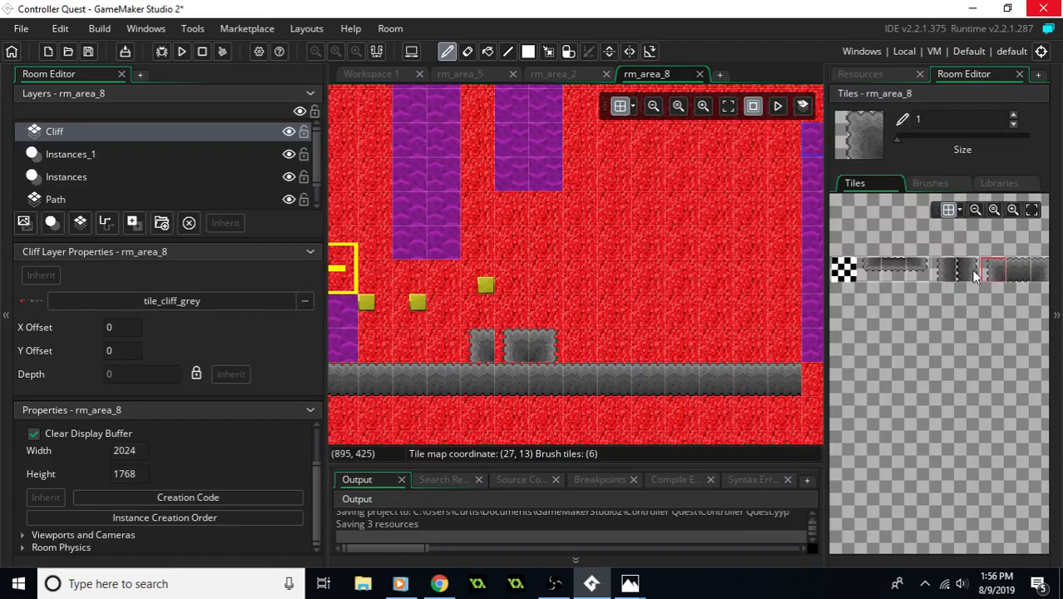
left_click(1040, 271)
left_click(534, 348)
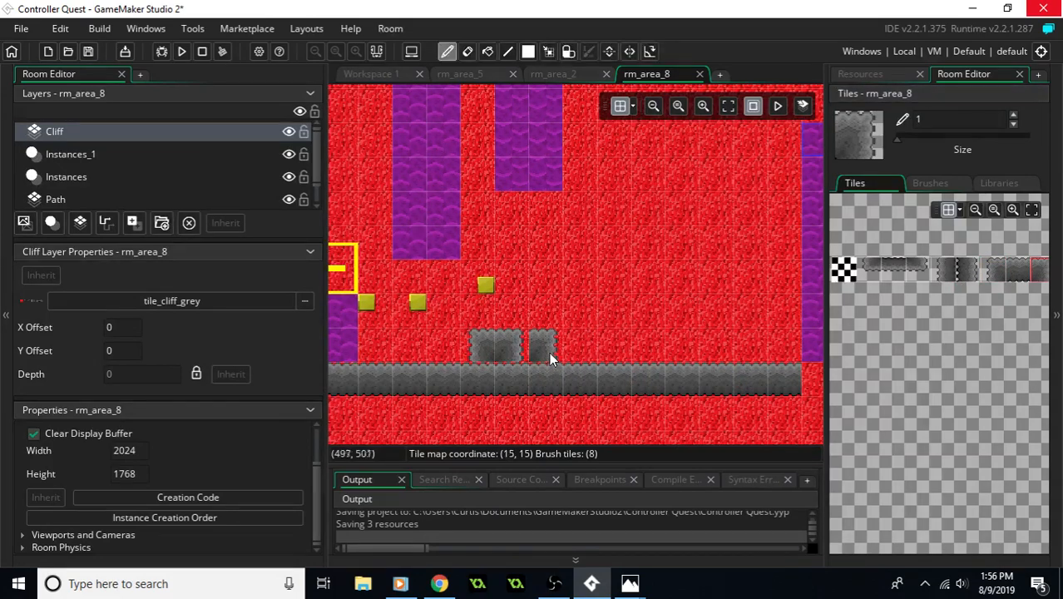
- Erase the six-tile vertical cliff wall and repaint it one tile west, directly beside the moving block column
middle_click_drag(753, 314, 637, 377)
middle_click_drag(761, 324, 707, 432)
middle_click_drag(649, 229, 629, 298)
right_click(704, 281)
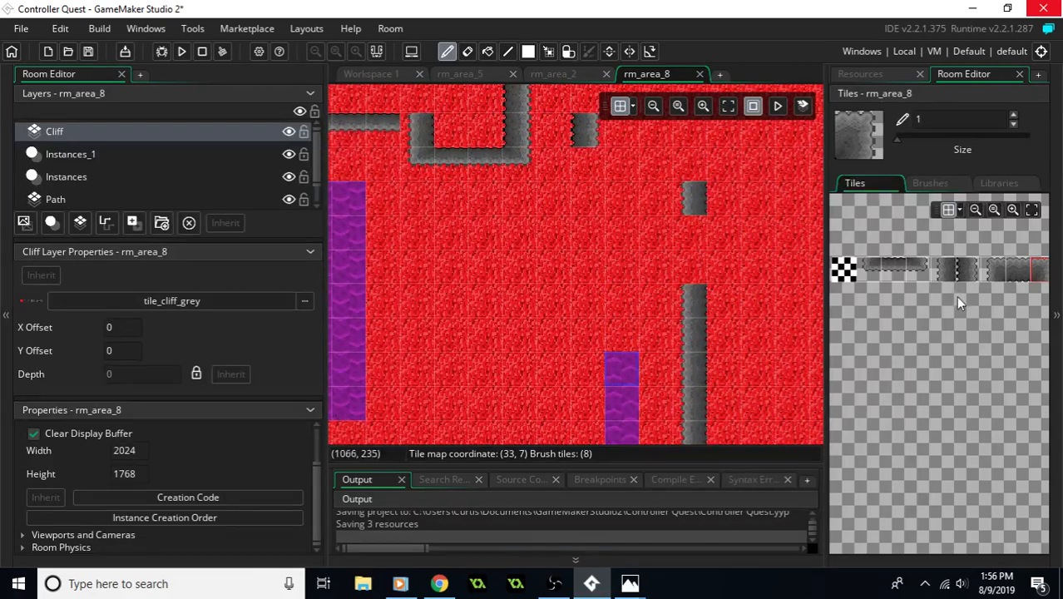
left_click(948, 277)
left_click_drag(657, 315, 669, 379)
middle_click_drag(672, 414, 655, 303)
mouse_move(681, 354)
right_mouse_down()
mouse_move(670, 399)
mouse_move(673, 192)
right_mouse_up()
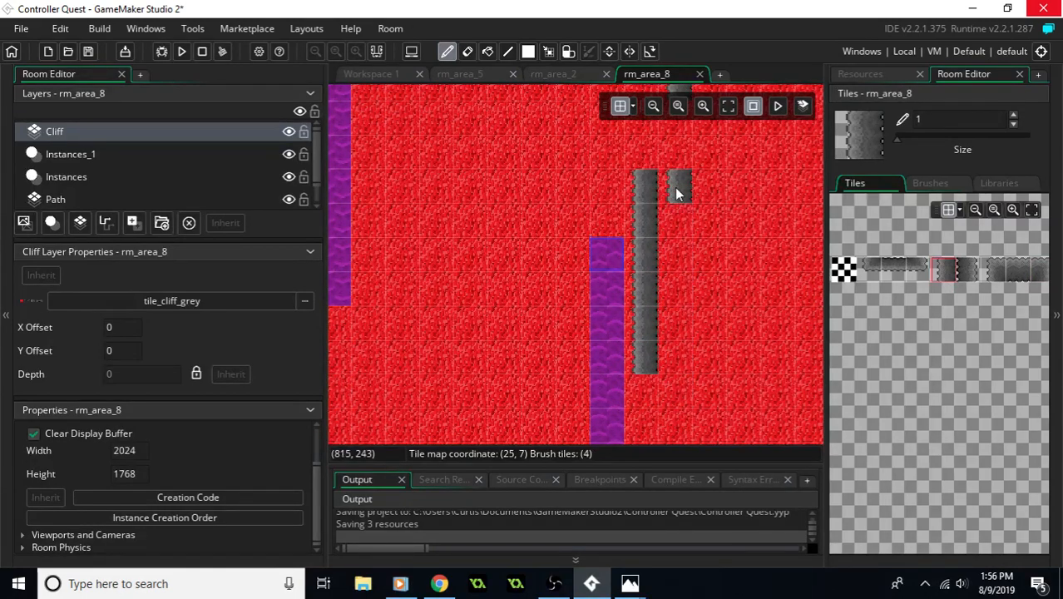
- Move the single left-edge cliff tile above the vertical wall one tile west, in line with the wall
left_click(876, 270)
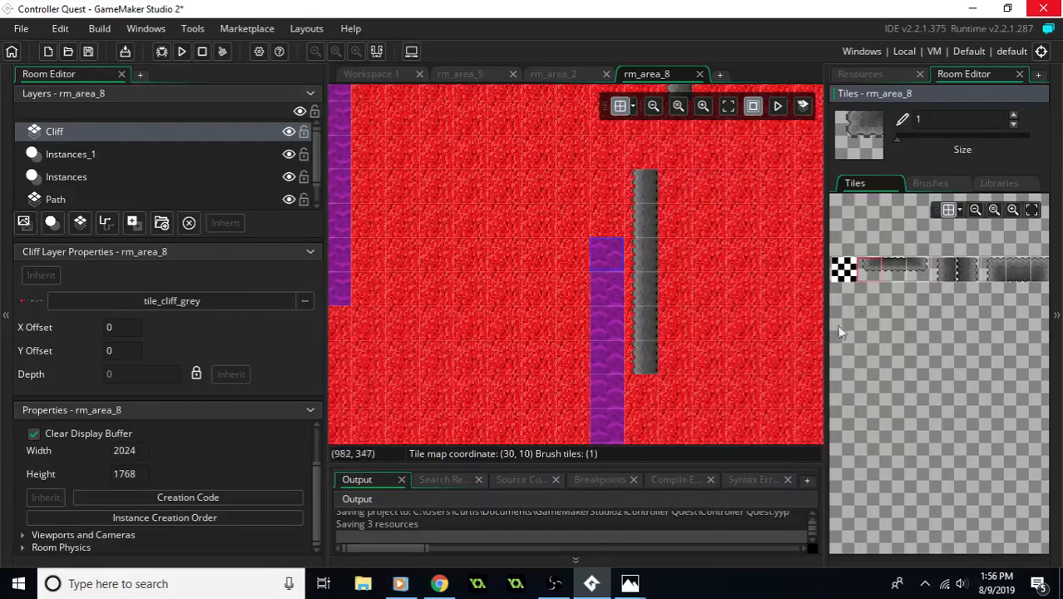
scroll(650, 280, "up", 3)
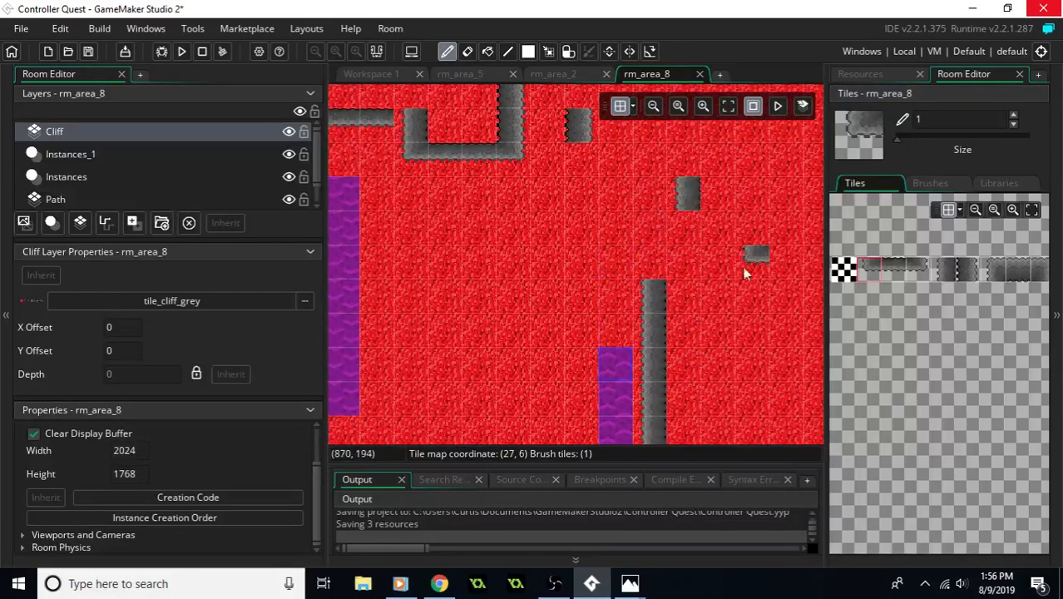
scroll(745, 253, "up", 2)
left_click(945, 274)
left_click(652, 247)
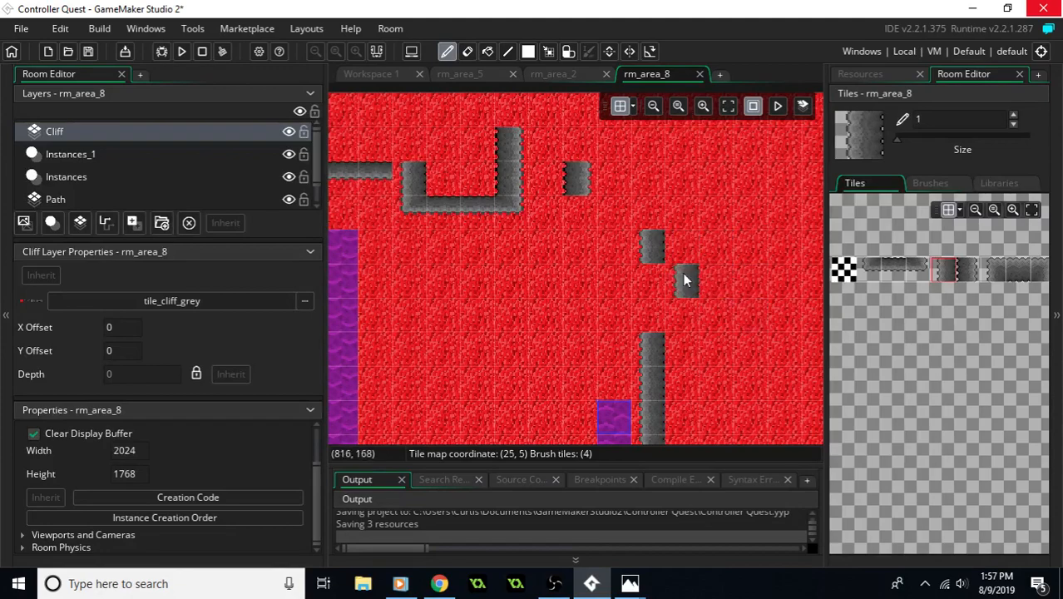
- Fill the one-tile gap in the southern cliff below the moving block column with a middle cliff tile
middle_click_drag(686, 280, 735, 297)
middle_click_drag(687, 408, 777, 194)
middle_click_drag(613, 433, 628, 325)
mouse_move(705, 325)
middle_mouse_down()
mouse_move(600, 344)
mouse_move(705, 339)
middle_mouse_up()
left_click(1011, 277)
left_click(610, 397)
scroll(593, 332, "down", 5, "ctrl")
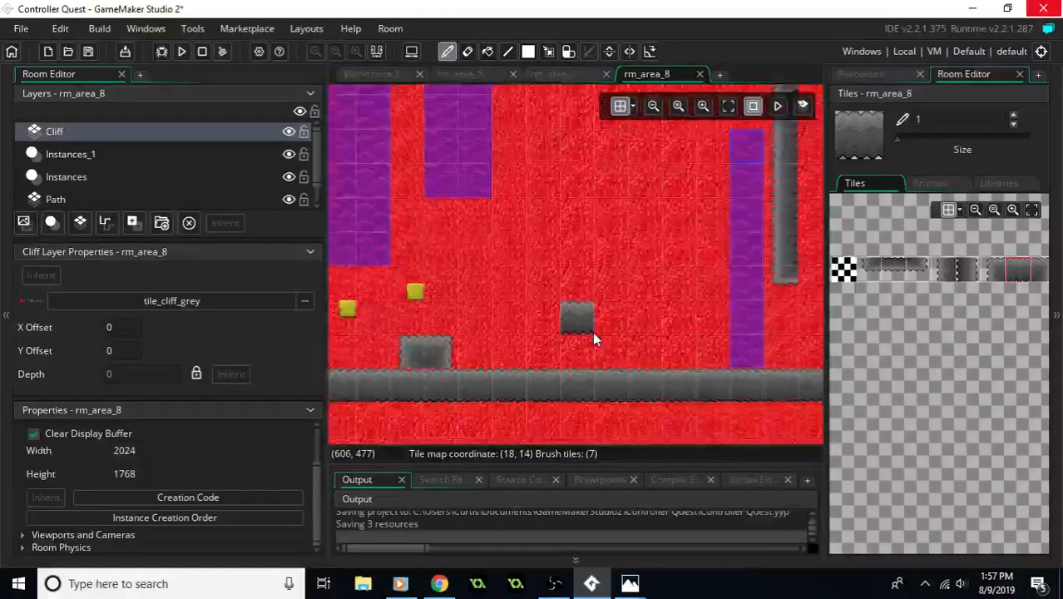
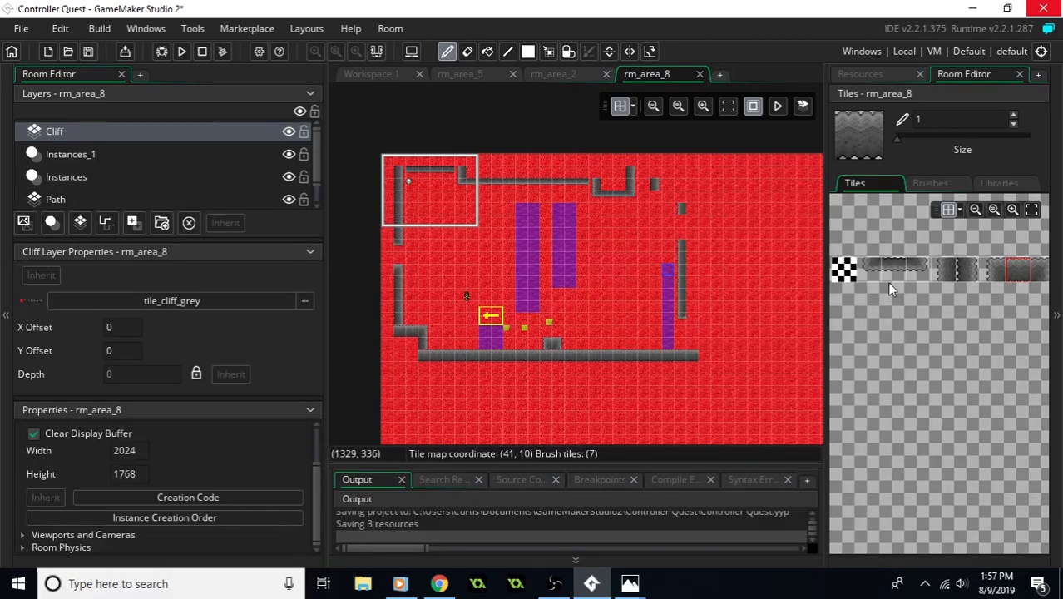
mouse_move(689, 295)
middle_mouse_down()
mouse_move(671, 315)
mouse_move(686, 303)
middle_mouse_up()
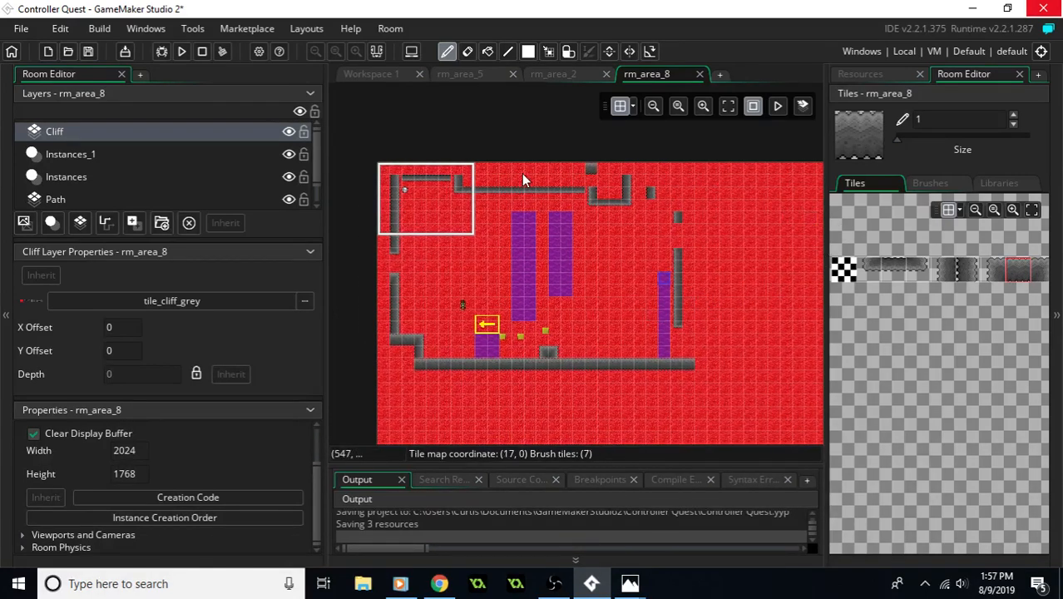
middle_click_drag(534, 326, 548, 301)
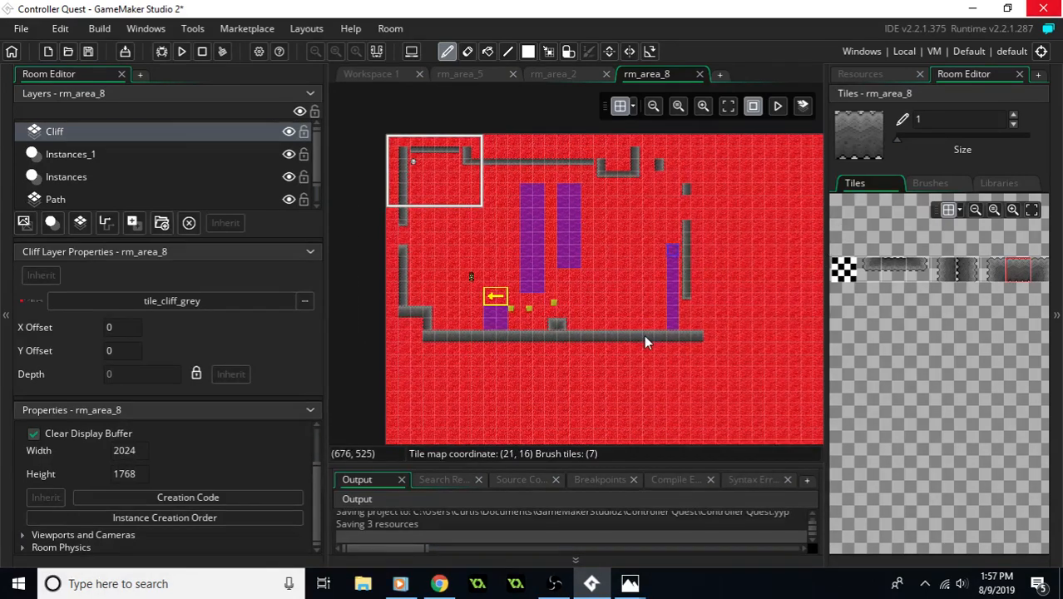
middle_click_drag(565, 346, 572, 299)
scroll(690, 244, "up", 2)
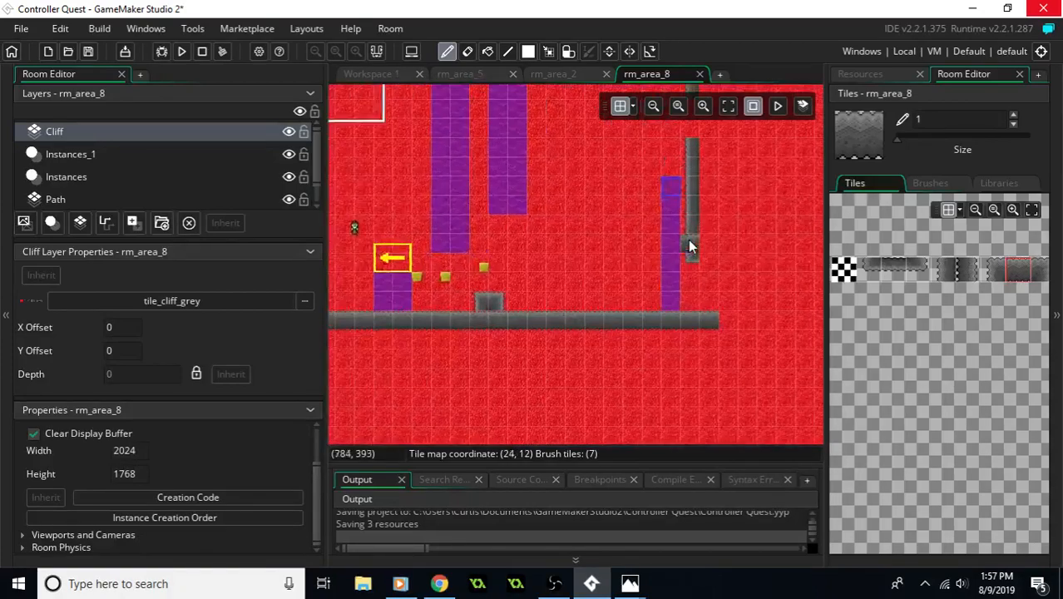
mouse_move(650, 242)
middle_mouse_down()
mouse_move(653, 297)
mouse_move(701, 317)
mouse_move(670, 324)
middle_mouse_up()
left_click(897, 269)
middle_click_drag(393, 237, 594, 285)
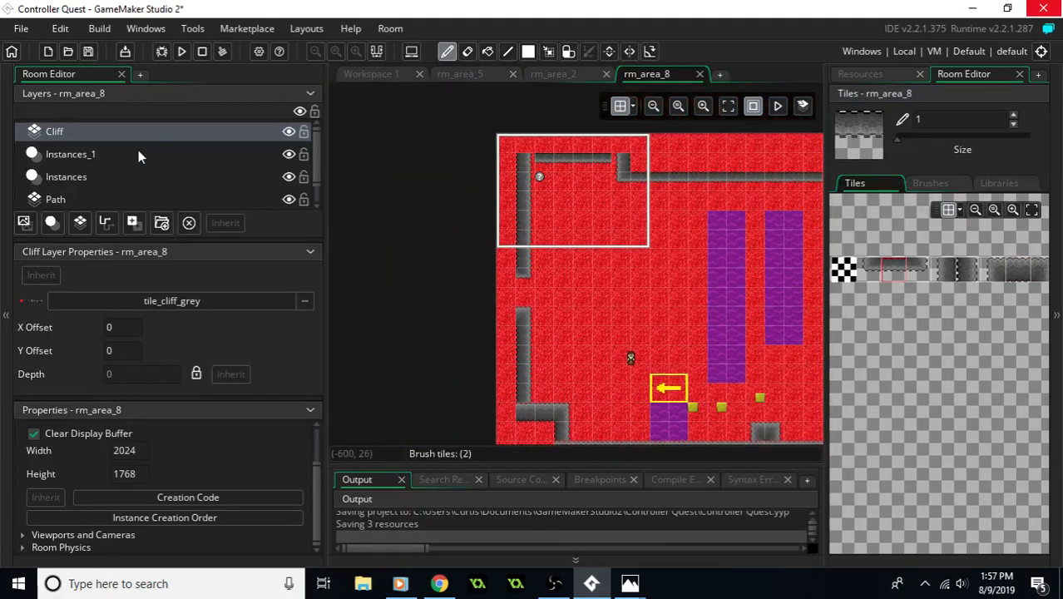
- Review the room's layers and the instances listed in the Instances layer
left_click(104, 200)
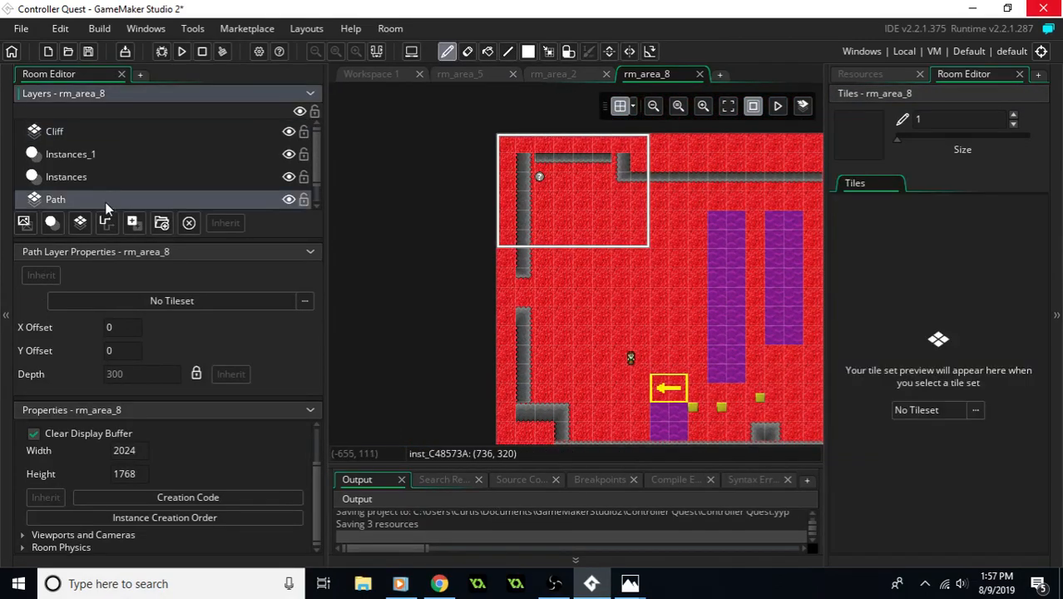
middle_click_drag(544, 281, 363, 238)
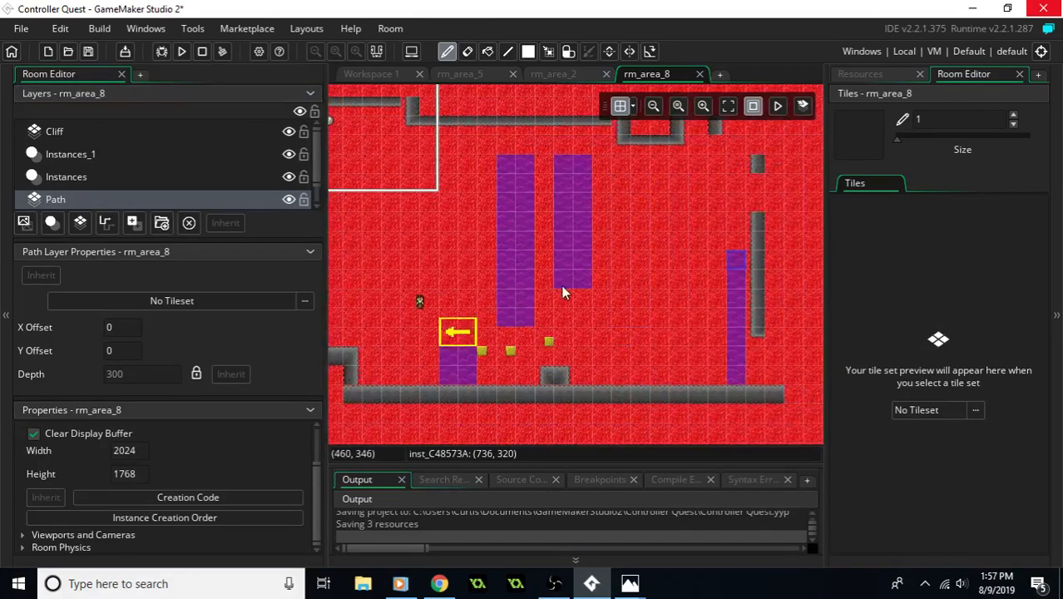
left_click(117, 180)
left_click(110, 198)
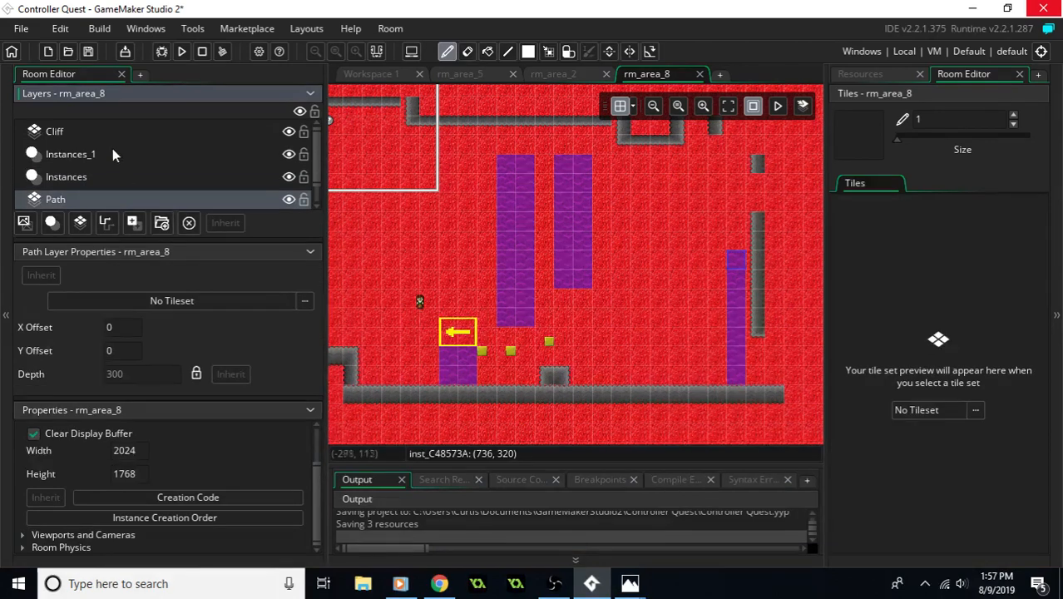
left_click(98, 156)
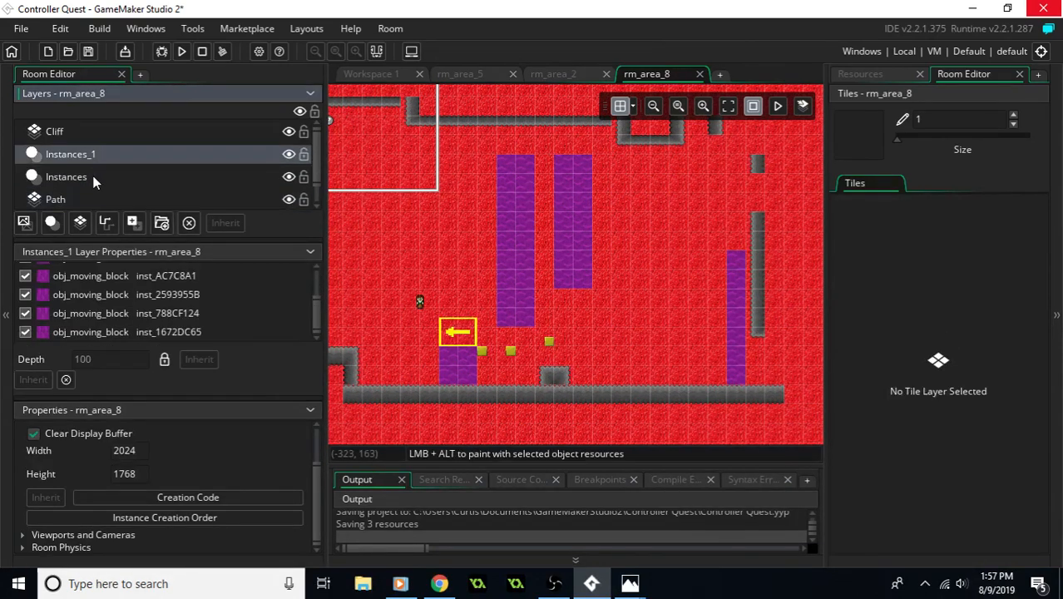
left_click(93, 177)
middle_click_drag(520, 244, 589, 264)
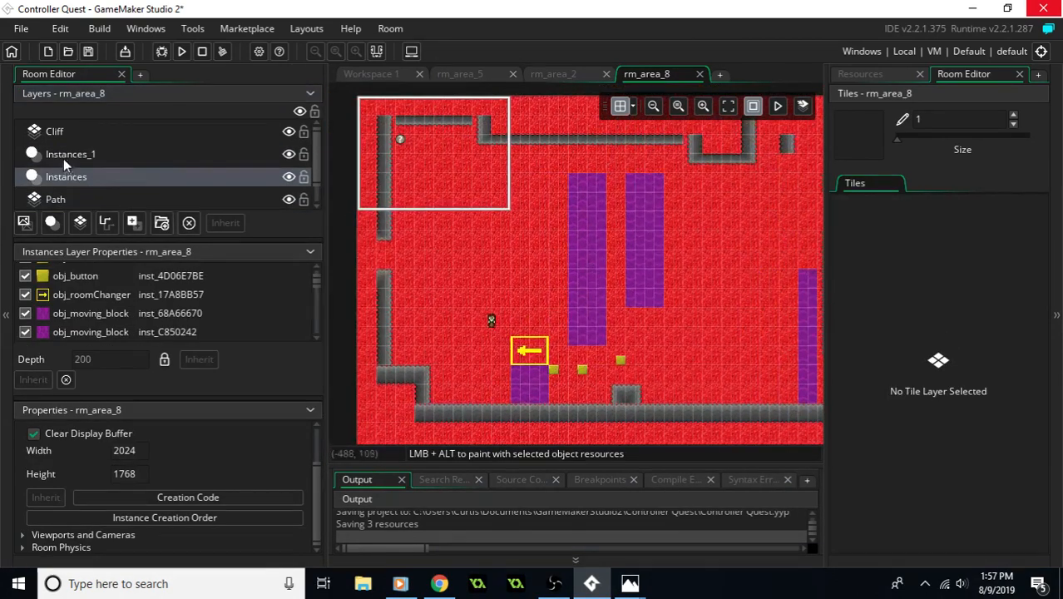
scroll(66, 162, "down", 1)
scroll(196, 291, "down", 3)
scroll(198, 292, "up", 3)
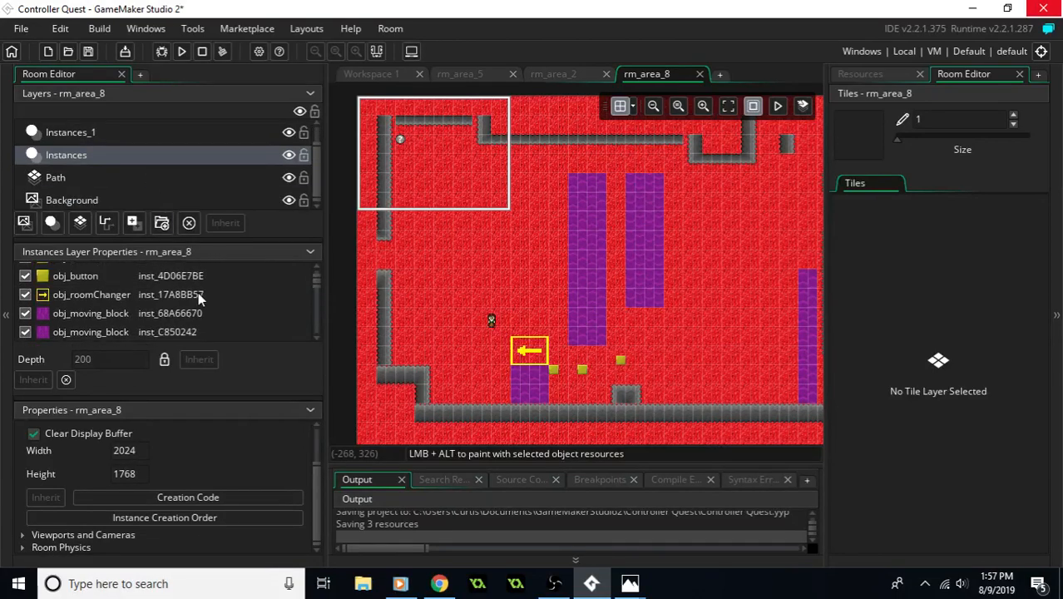
scroll(198, 295, "up", 3)
middle_click_drag(437, 267, 499, 267)
middle_click_drag(637, 292, 564, 262)
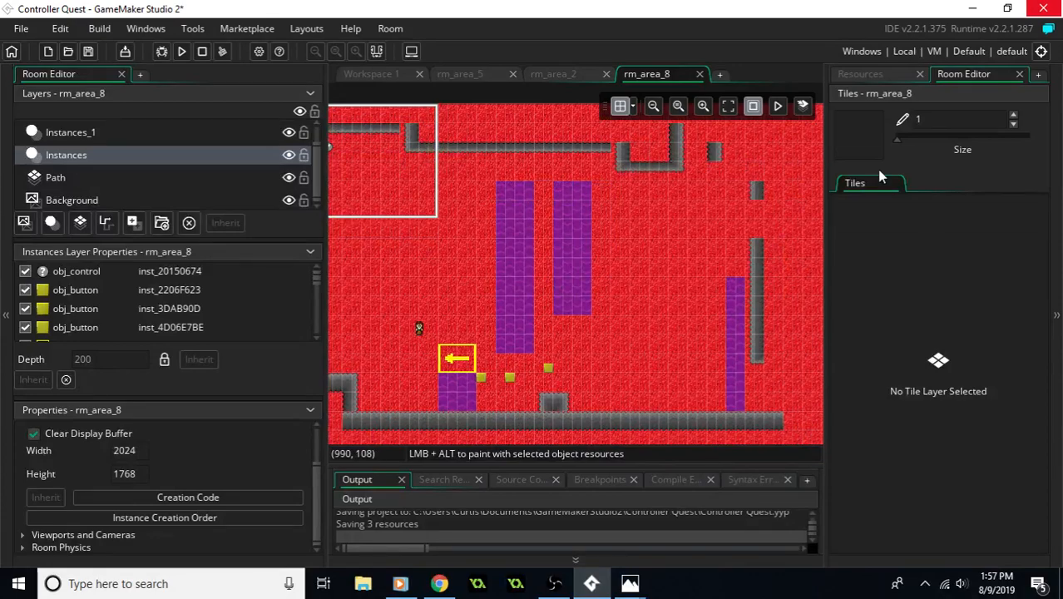
- Place an obj_wall on the top tile of the upper western cliff wall and move the Cliff layer below Instances
left_click(865, 74)
middle_click_drag(586, 266, 648, 265)
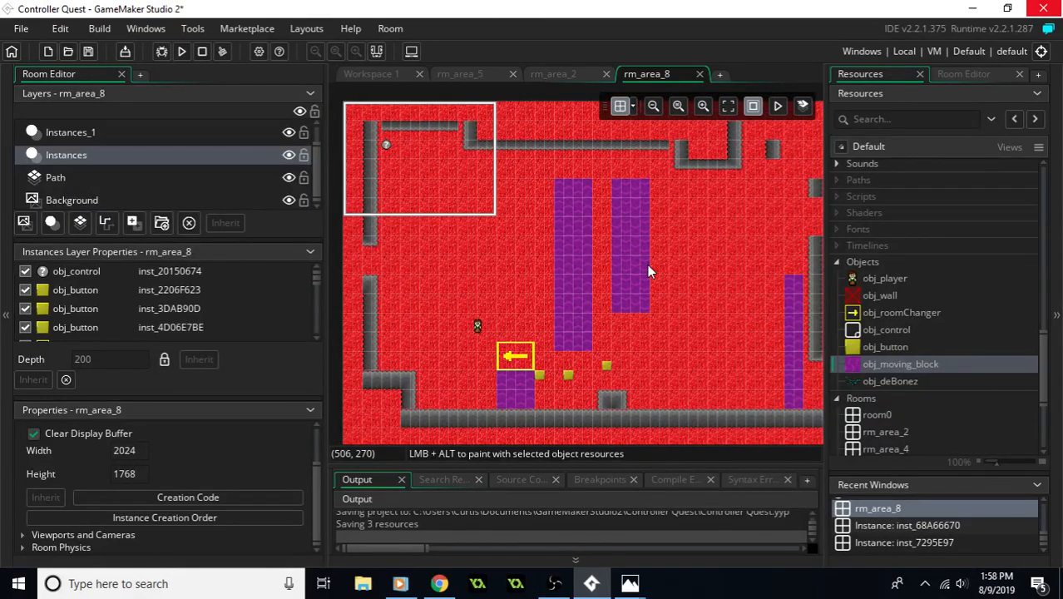
left_click(889, 297)
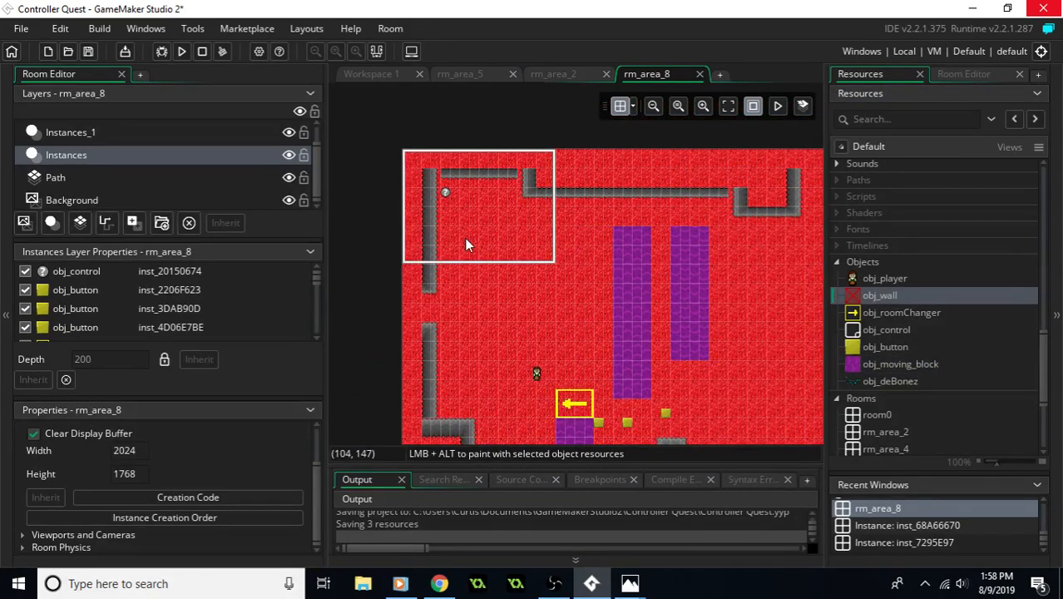
scroll(448, 223, "up", 2, "ctrl")
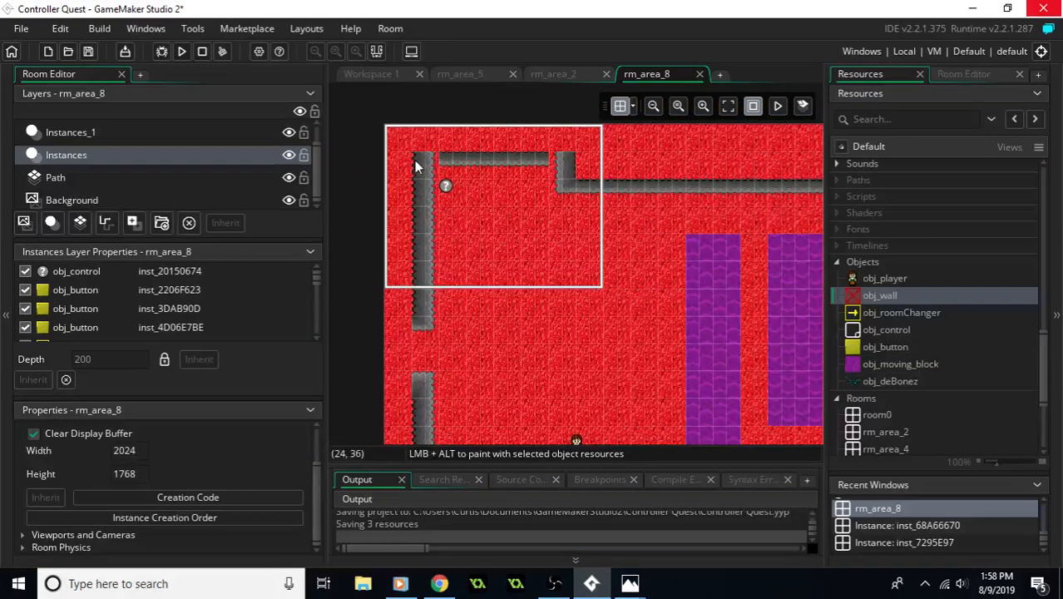
left_click_drag(883, 296, 71, 166)
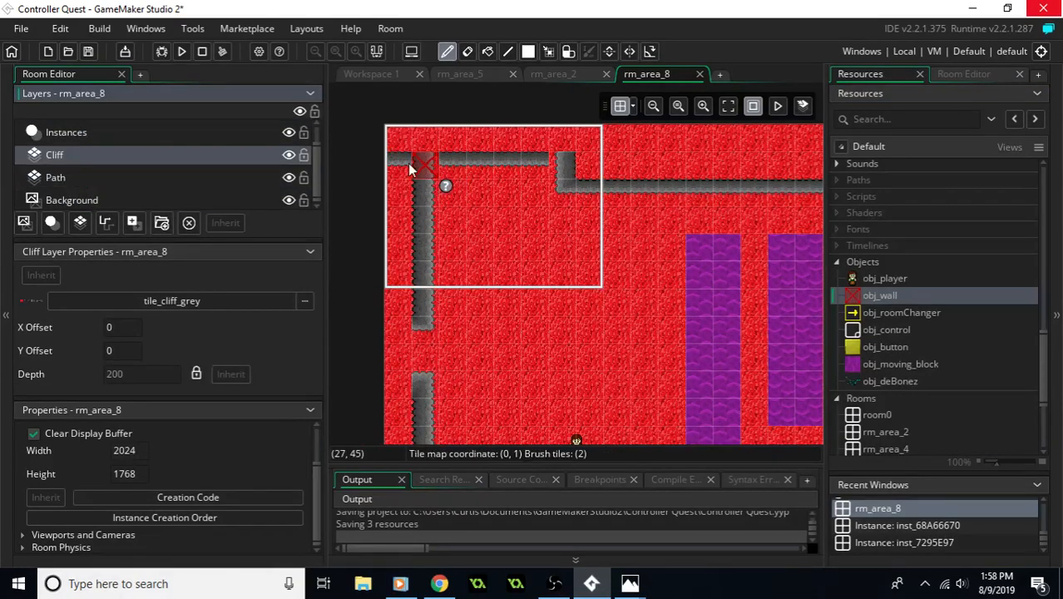
left_click(97, 139)
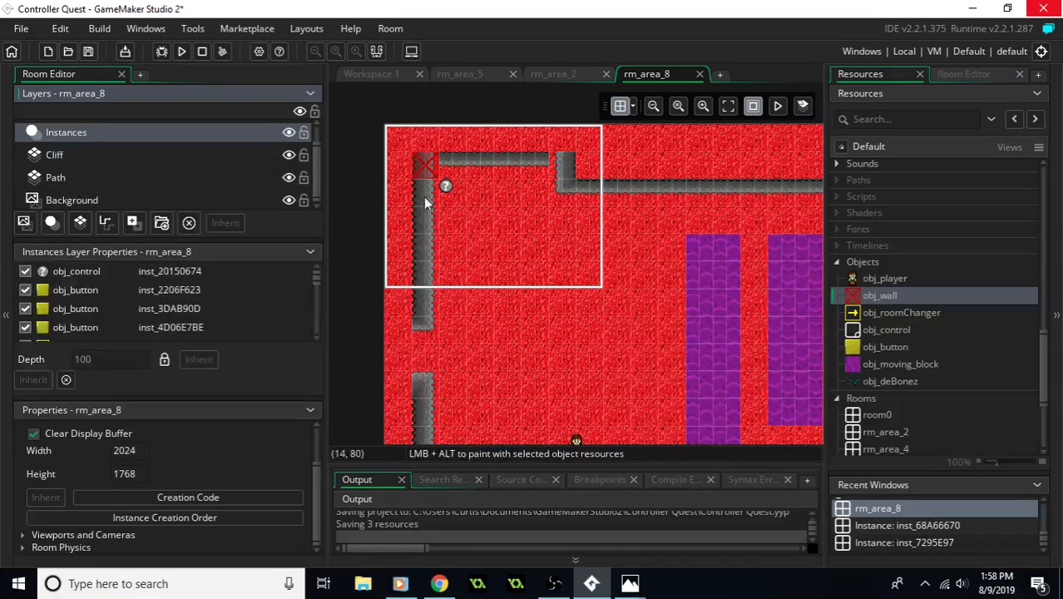
- Stretch the upper western obj_wall down along the cliff and place another on the short vertical section at the northern cliff's west end
left_click(430, 175)
left_click_drag(436, 177, 430, 321)
middle_click_drag(475, 338, 450, 337)
left_click_drag(859, 306, 537, 167)
middle_click_drag(652, 311, 605, 337)
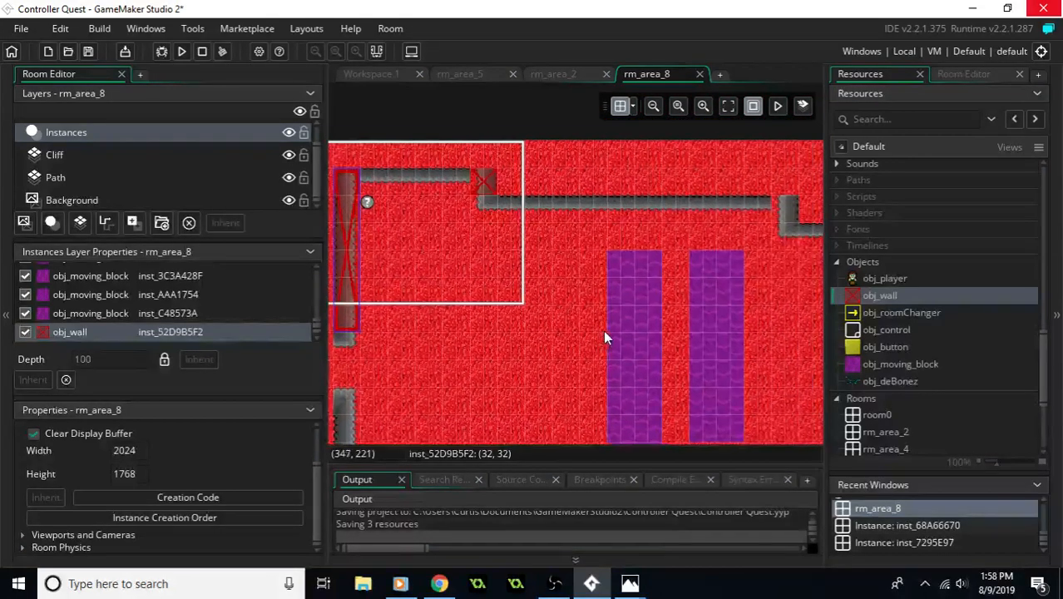
- Set the vertical grid spacing to 16 and cover the long northern horizontal cliff with a stretched half-height obj_wall
left_click(632, 108)
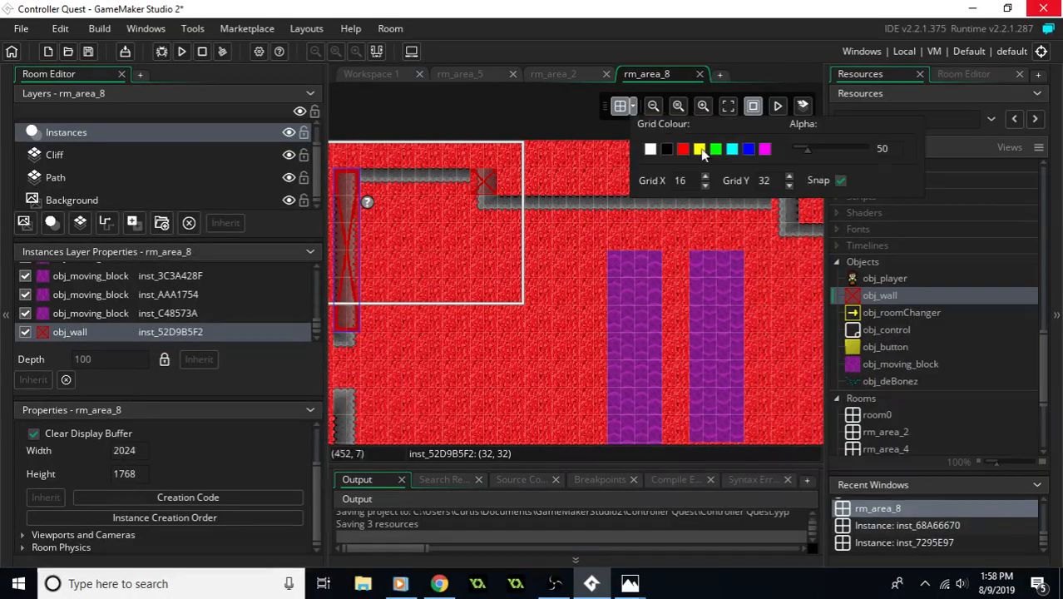
key("Tab")
type("16")
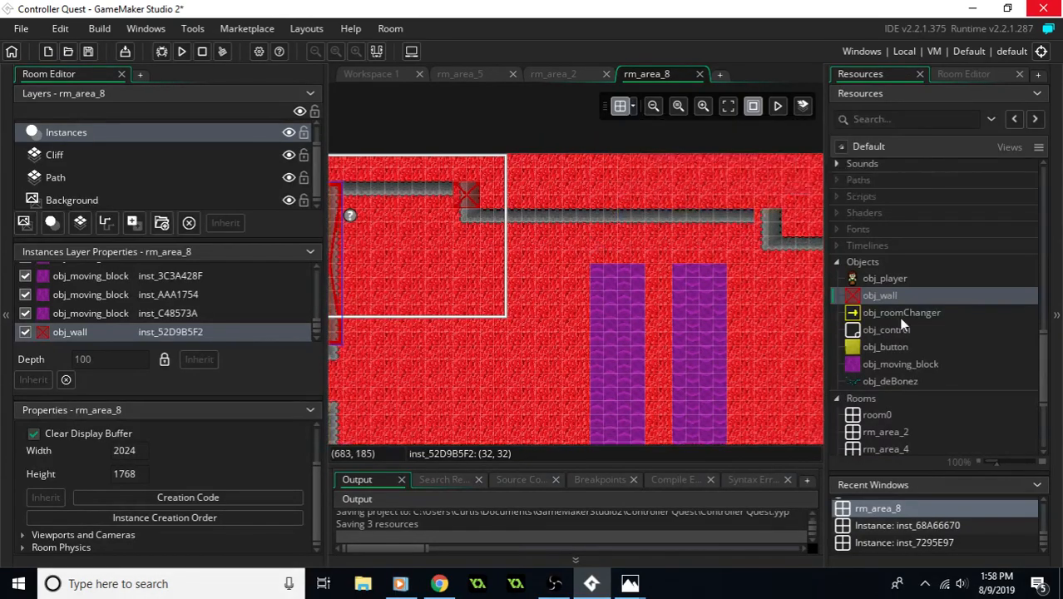
left_click_drag(881, 297, 779, 222)
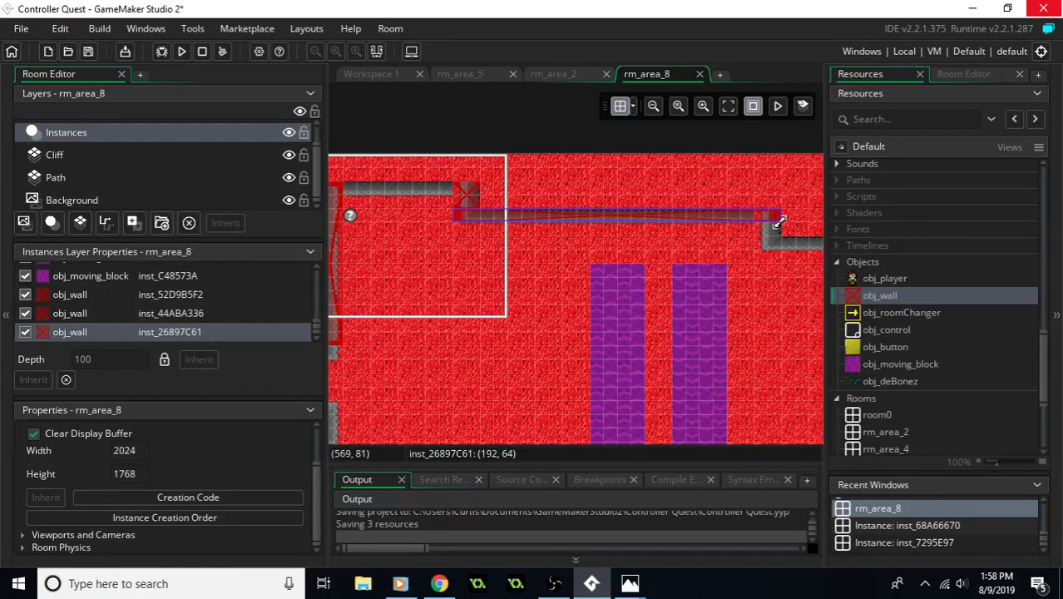
- Place an obj_wall on the lower western vertical cliff and stretch it down to the ledge
middle_click_drag(776, 236, 718, 259)
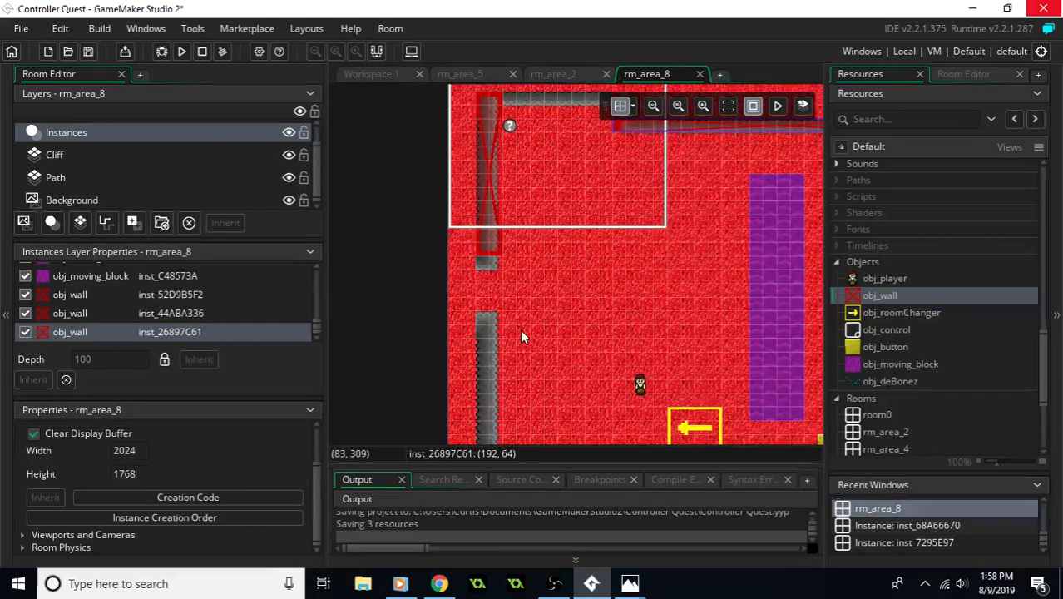
middle_click_drag(520, 329, 517, 302)
left_click(482, 298)
left_click_drag(879, 299, 485, 298)
middle_click_drag(529, 336, 465, 256)
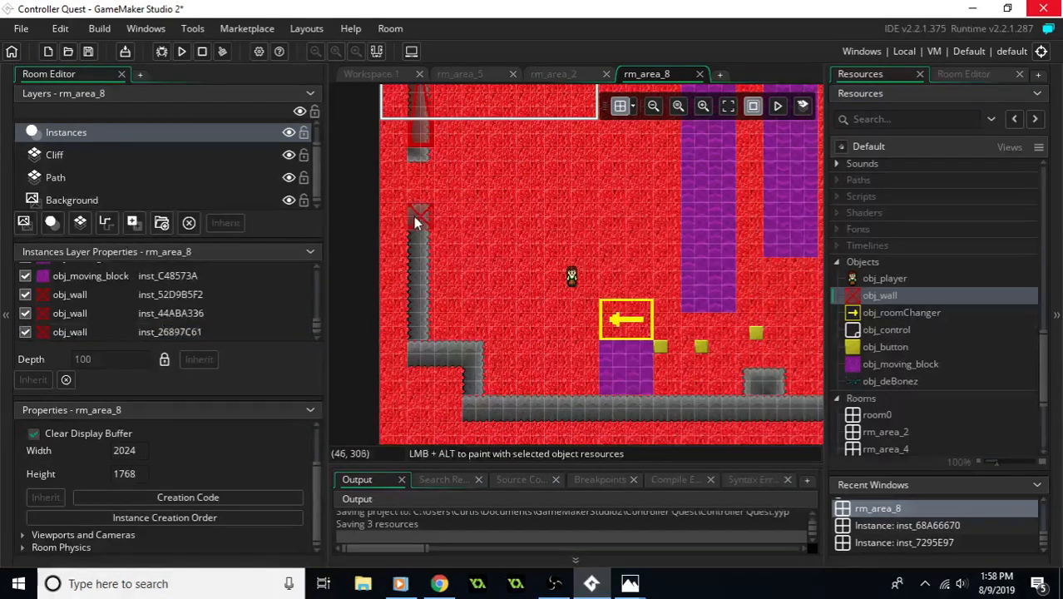
left_click(413, 216)
left_click_drag(432, 229, 427, 343)
- Cover the ledge at the southwest corner and the short vertical section beneath it with obj_wall instances
left_click_drag(877, 298, 496, 377)
middle_click_drag(542, 403, 482, 348)
left_click_drag(887, 300, 412, 327)
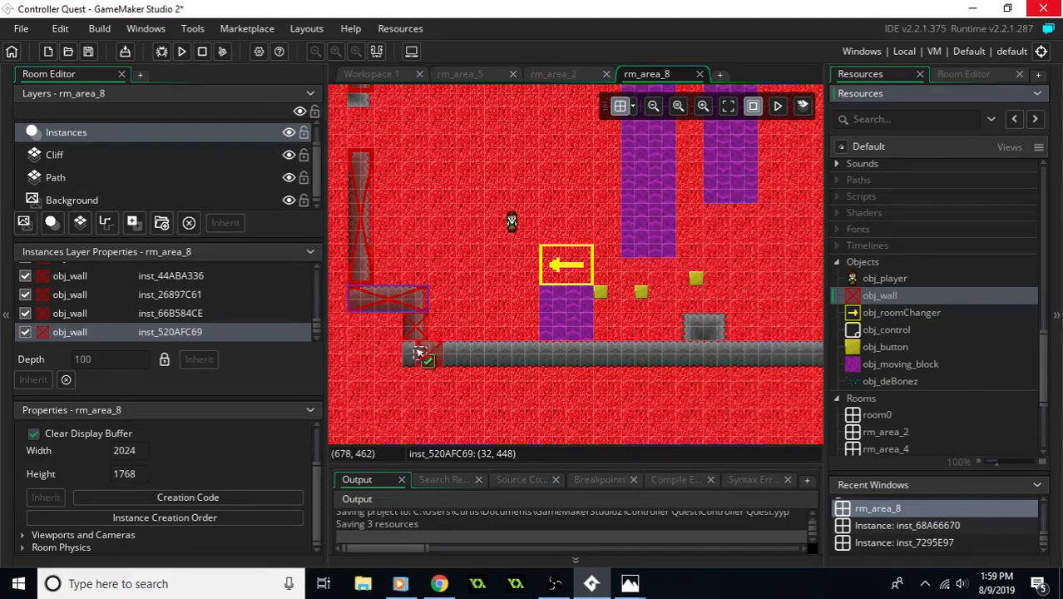
- Stretch an obj_wall from the west end of the southern cliff along the cliff's whole length
middle_click_drag(649, 387, 567, 356)
left_click(337, 332)
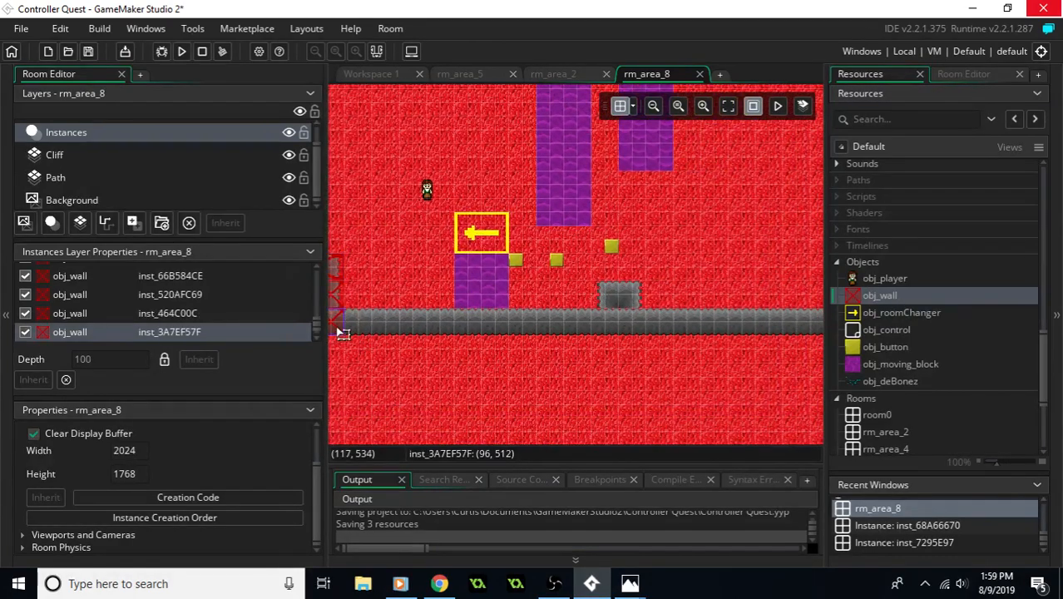
left_click_drag(351, 334, 768, 333)
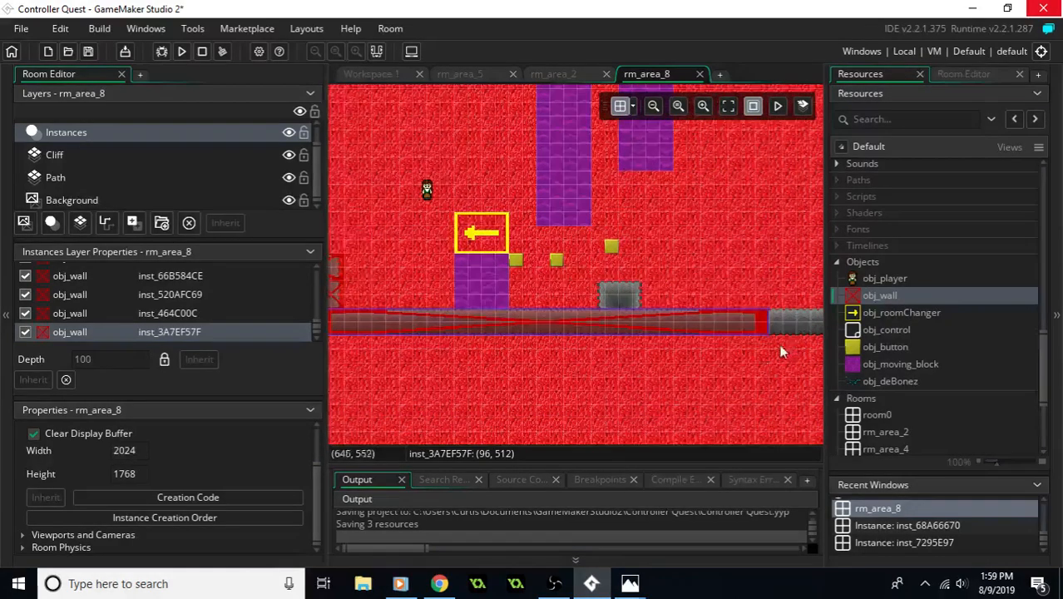
middle_click_drag(786, 348, 529, 339)
left_click_drag(534, 317, 713, 317)
- Place an obj_wall on the small cliff block above the southern cliff and widen it to cover the block
middle_click_drag(463, 242, 629, 299)
left_click(629, 305)
left_click_drag(880, 295, 549, 341)
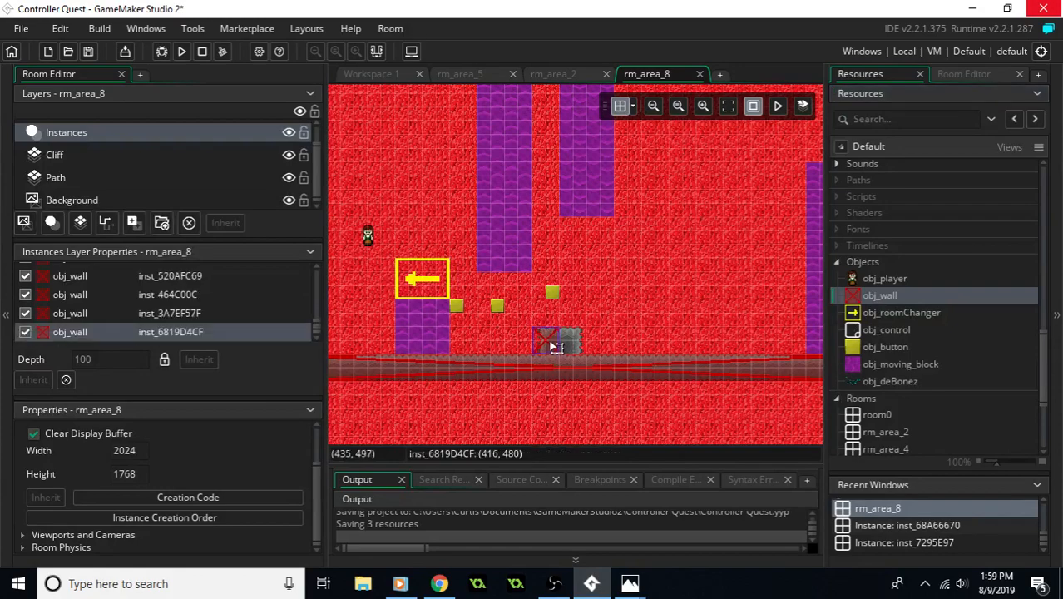
middle_click_drag(597, 301, 630, 346)
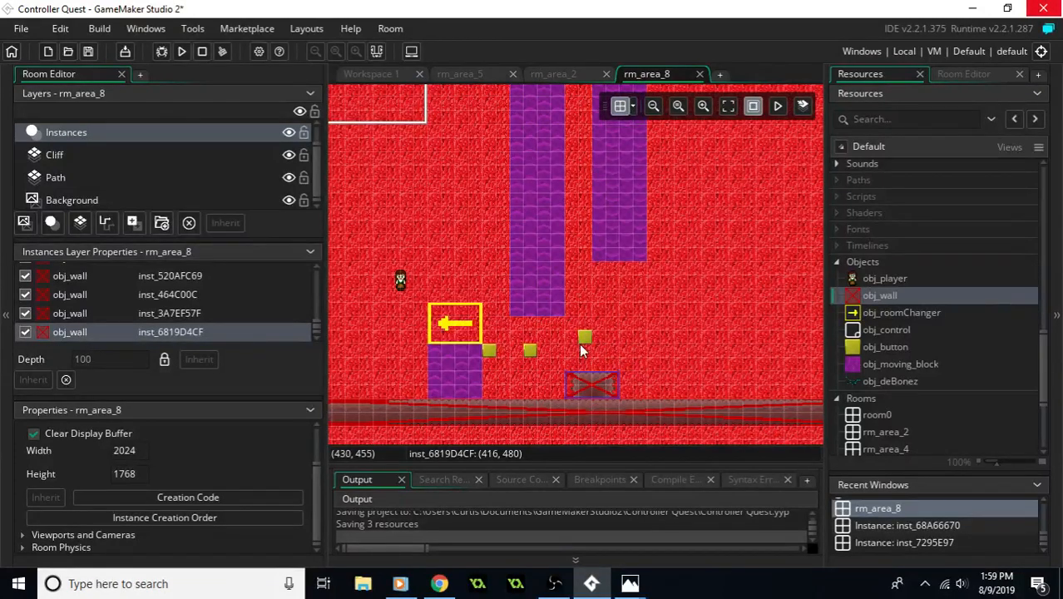
- Extend the upper western obj_wall down over the cliff's uncovered lower end
middle_click_drag(516, 277, 549, 310)
middle_click_drag(554, 259, 487, 251)
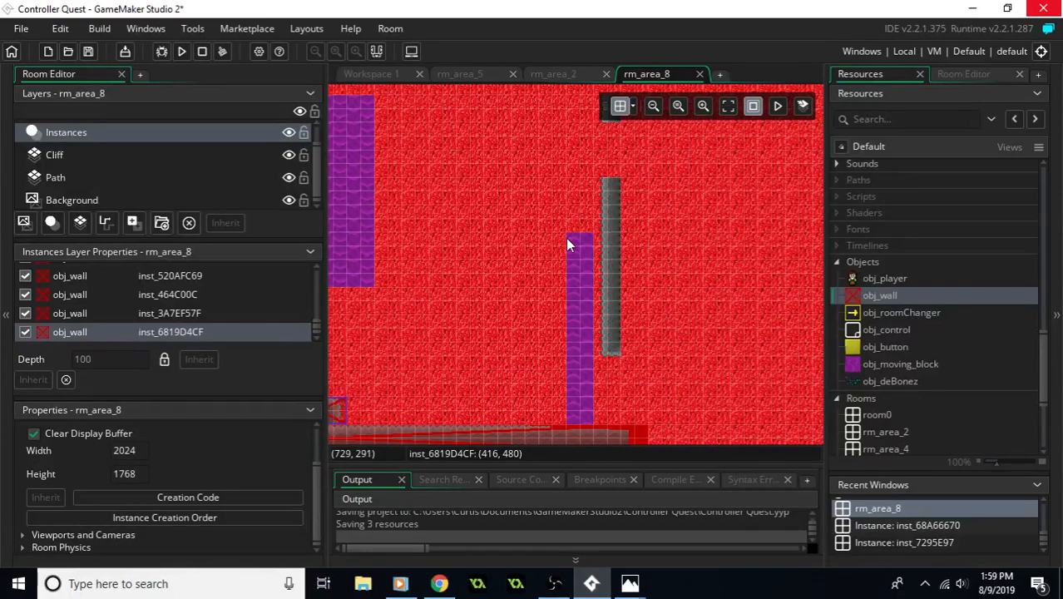
middle_click_drag(647, 259, 801, 276)
middle_click_drag(527, 222, 657, 227)
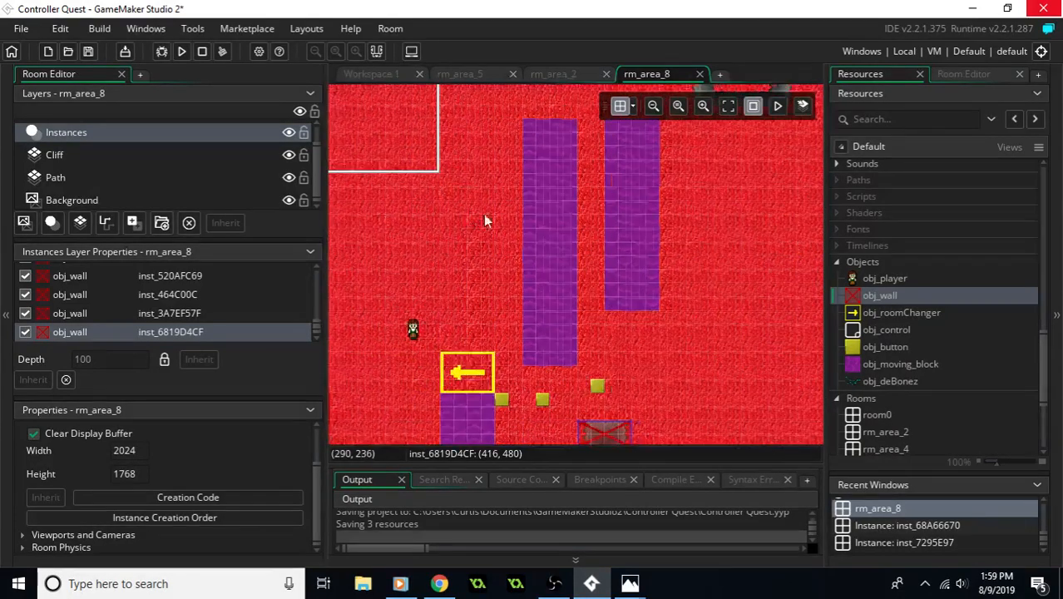
middle_click_drag(470, 213, 571, 233)
middle_click_drag(522, 278, 565, 243)
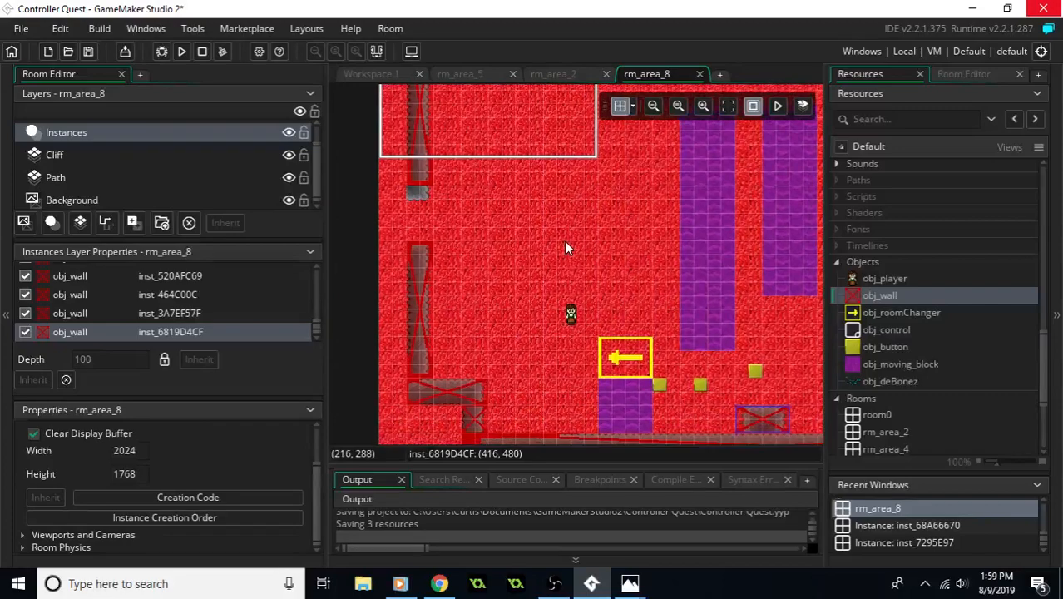
left_click(422, 174)
- Cover the short northern cliff strip beside the upper western wall with an obj_wall
middle_click_drag(504, 196, 506, 276)
mouse_move(585, 254)
middle_mouse_down()
mouse_move(564, 272)
mouse_move(586, 295)
middle_mouse_up()
left_click_drag(899, 301, 536, 163)
- Cover the eastern vertical cliff wall with a stretched obj_wall and place another on the single tile above it
middle_click_drag(511, 176, 391, 83)
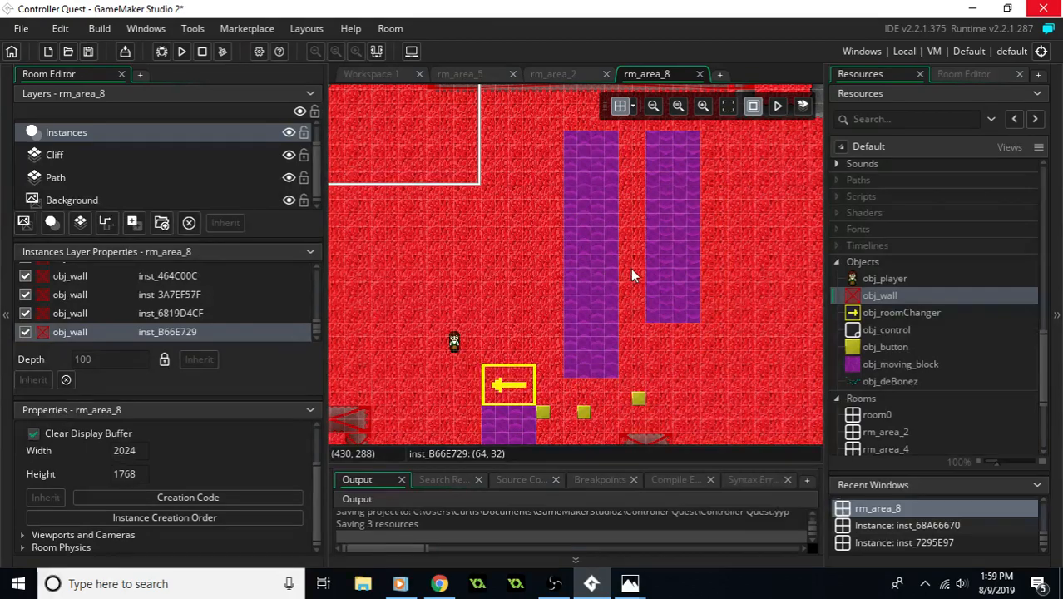
mouse_move(668, 276)
middle_mouse_down()
mouse_move(622, 262)
mouse_move(618, 282)
middle_mouse_up()
middle_click_drag(780, 276, 604, 300)
left_click_drag(889, 301, 602, 384)
scroll(620, 349, "up", 3)
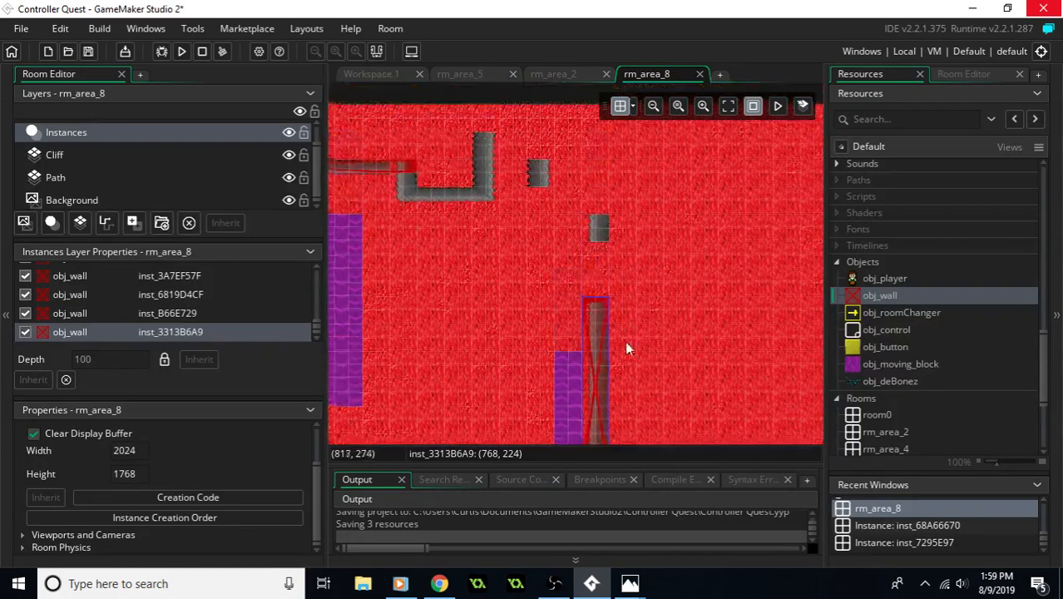
left_click_drag(869, 301, 587, 228)
- Cover the U-shaped northern cliff with obj_wall instances on its western arm, eastern arm and base
middle_click_drag(541, 221, 633, 295)
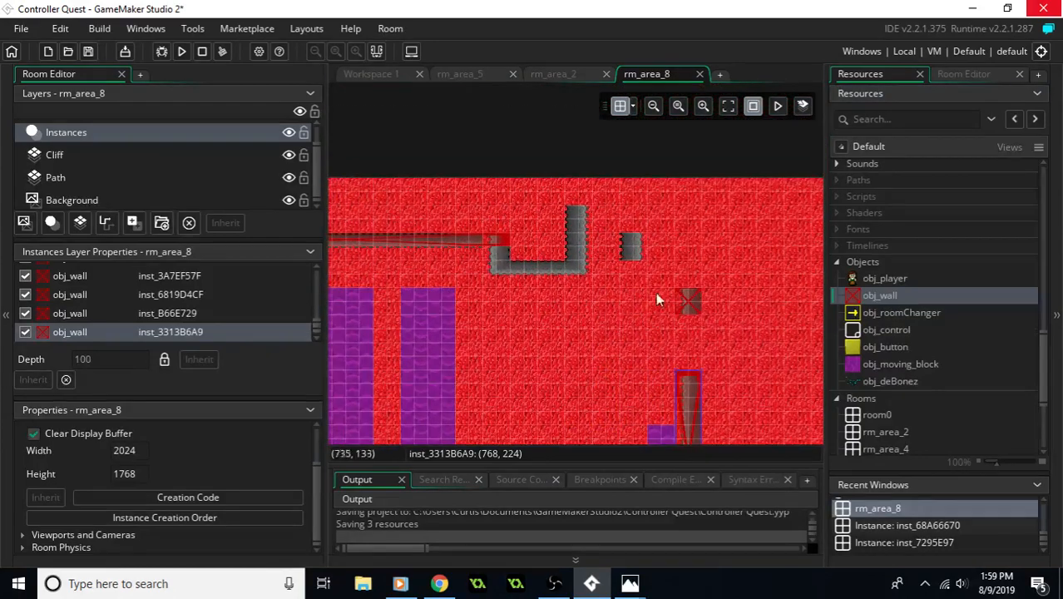
left_click_drag(890, 301, 494, 258)
left_click_drag(862, 302, 587, 229)
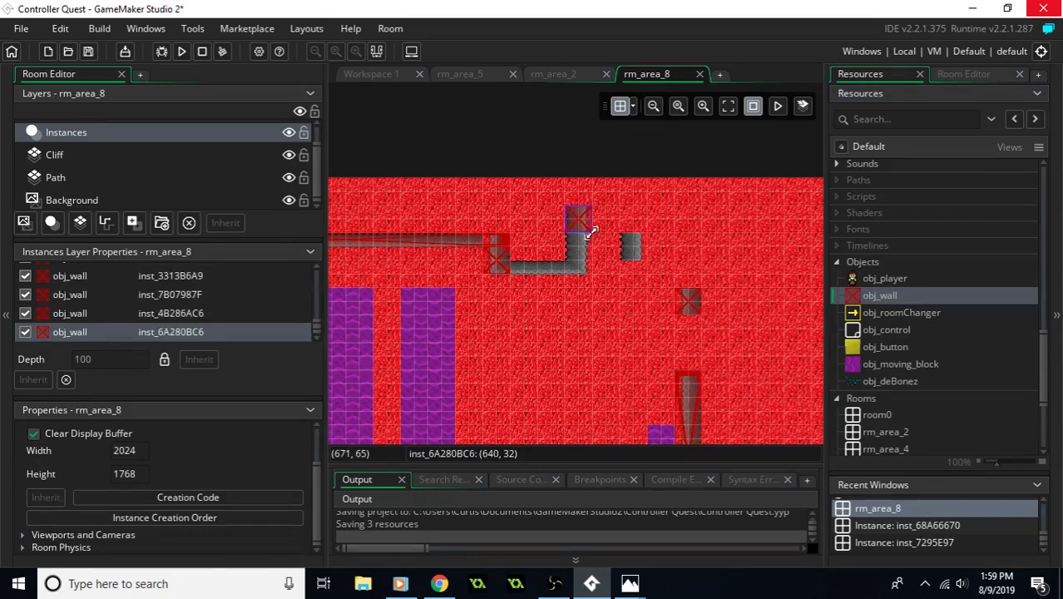
left_click_drag(880, 296, 563, 273)
middle_click_drag(539, 299, 625, 244)
mouse_move(455, 352)
middle_mouse_down()
mouse_move(601, 260)
mouse_move(638, 261)
middle_mouse_up()
middle_click_drag(550, 283, 604, 260)
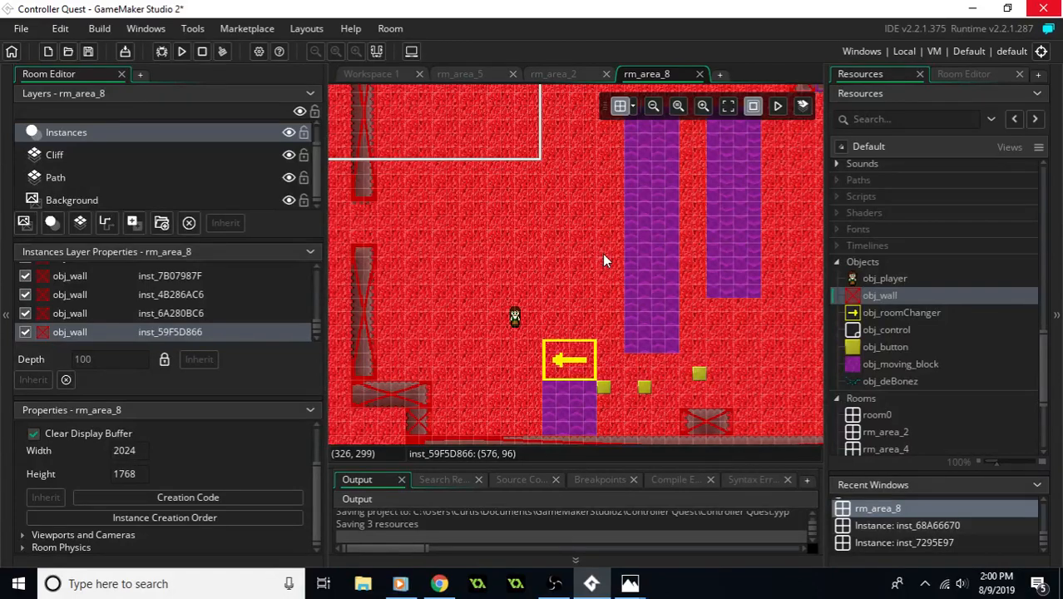
- Cover the isolated cliff tile east of the U-shaped northern cliff with an obj_wall
middle_click_drag(658, 363, 611, 283)
mouse_move(692, 249)
middle_mouse_down()
mouse_move(661, 293)
mouse_move(675, 305)
mouse_move(584, 298)
middle_mouse_up()
middle_click_drag(682, 298, 577, 299)
middle_click_drag(610, 239, 596, 306)
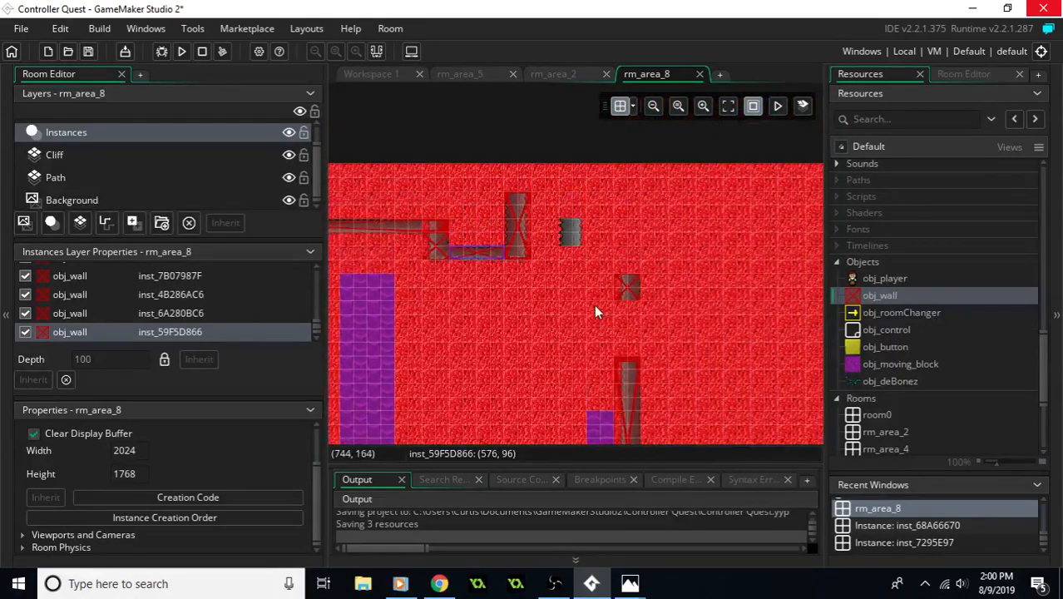
left_click_drag(876, 300, 573, 233)
middle_click_drag(605, 301, 729, 269)
middle_click_drag(645, 323, 633, 296)
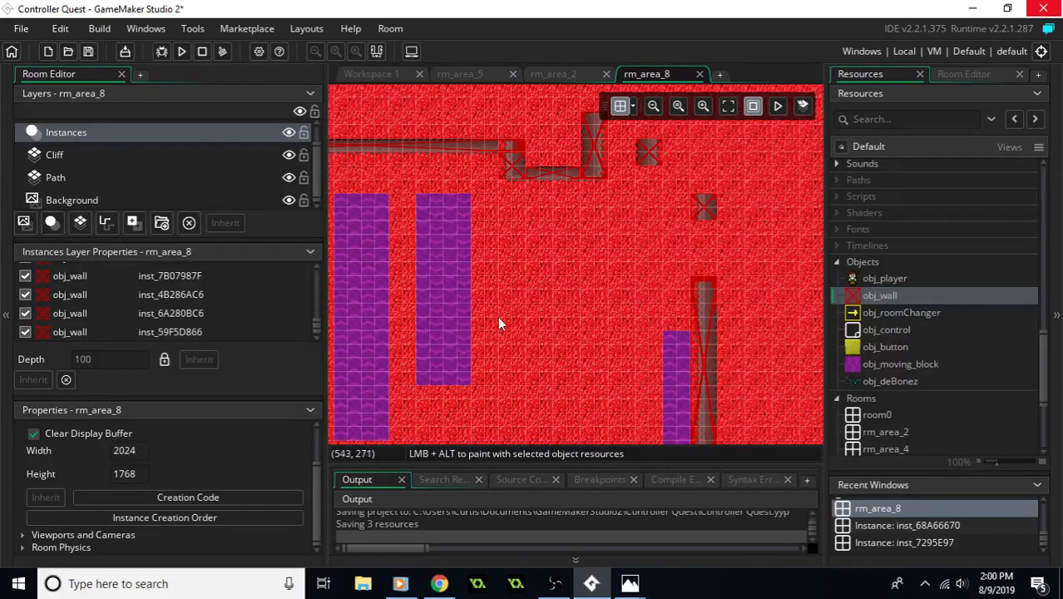
- Examine the rm_area_8 layout, including its cliff openings, moving block columns, buttons and room changer
middle_click_drag(499, 317, 611, 242)
middle_click_drag(441, 358, 574, 294)
middle_click_drag(524, 349, 655, 359)
middle_click_drag(578, 314, 560, 353)
middle_click_drag(603, 275, 531, 283)
middle_click_drag(603, 350, 558, 320)
middle_click_drag(615, 234, 581, 312)
middle_click_drag(621, 255, 528, 287)
middle_click_drag(593, 294, 554, 248)
middle_click_drag(576, 289, 698, 237)
middle_click_drag(617, 256, 750, 331)
middle_click_drag(578, 263, 514, 233)
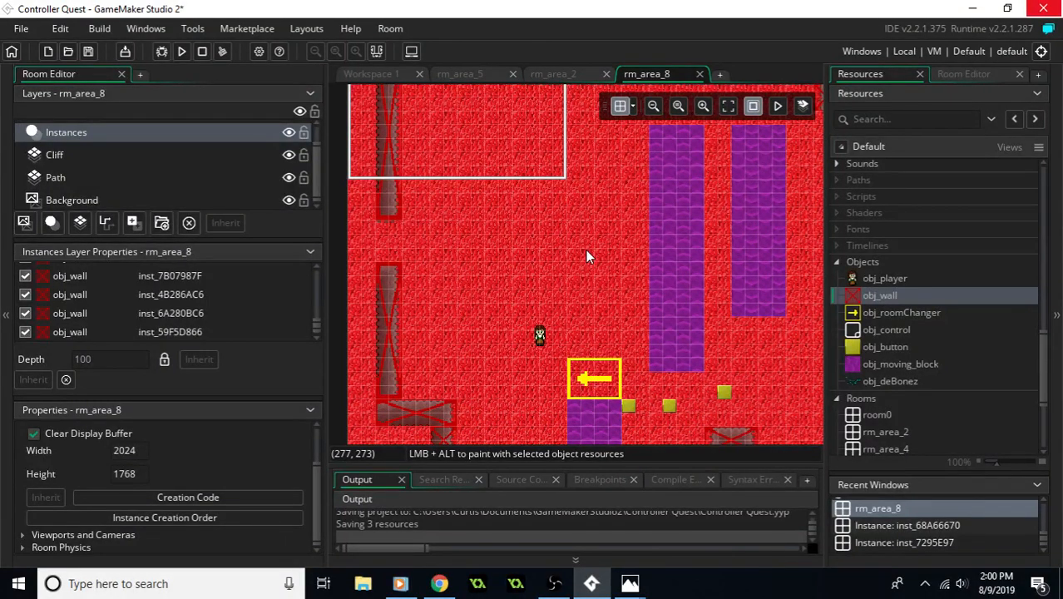
middle_click_drag(584, 311, 492, 231)
middle_click_drag(588, 267, 549, 276)
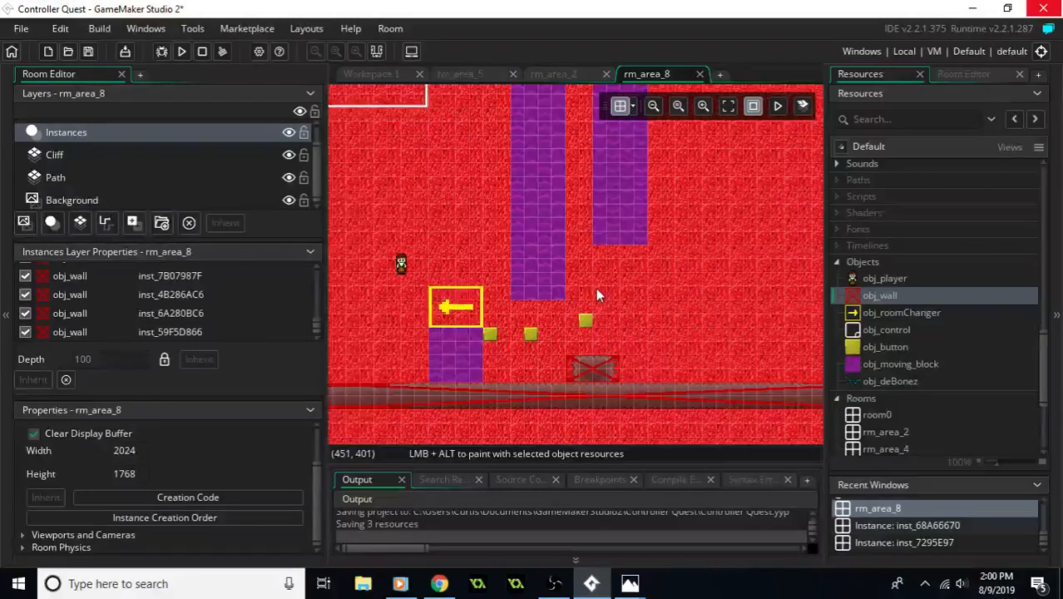
middle_click_drag(701, 275, 653, 282)
middle_click_drag(600, 302, 647, 301)
middle_click_drag(714, 201, 542, 232)
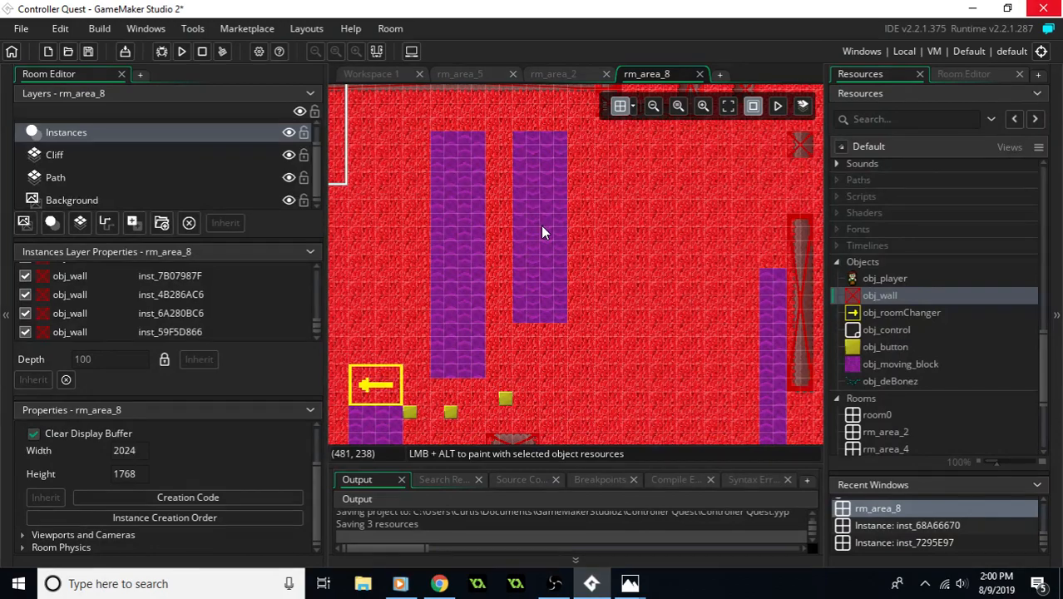
middle_click_drag(525, 287, 594, 329)
middle_click_drag(784, 255, 614, 286)
middle_click_drag(588, 339, 721, 307)
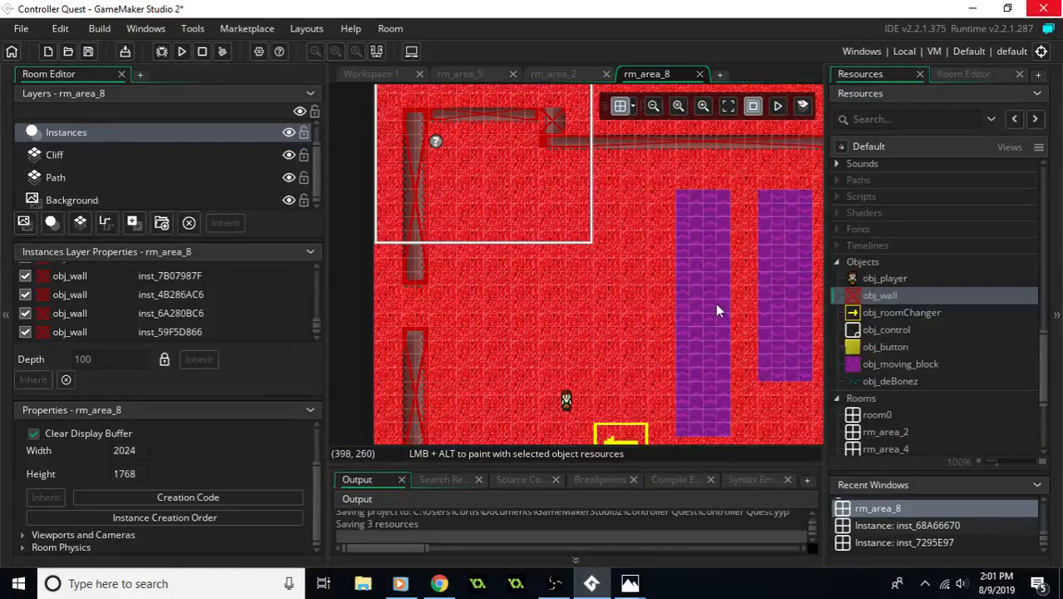
- Move the left-pointing room changer to the opening in the western cliff wall, at 32, 288
middle_click_drag(723, 317, 580, 325)
mouse_move(675, 308)
middle_mouse_down()
mouse_move(753, 239)
mouse_move(802, 213)
middle_mouse_up()
middle_click_drag(426, 333, 644, 299)
left_click_drag(611, 360, 382, 216)
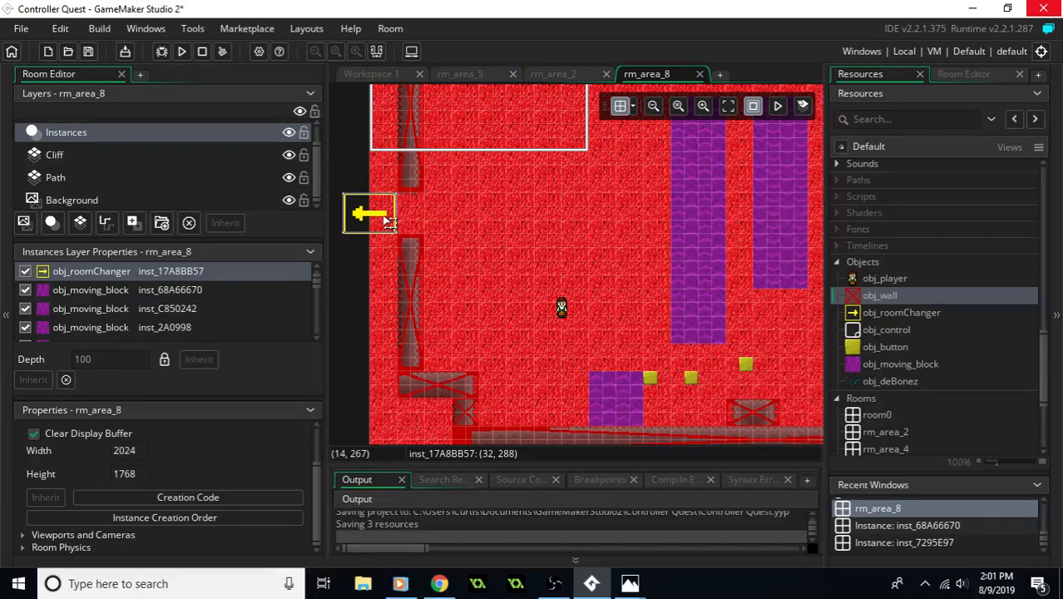
- Place an obj_roomChanger at 688, 112, just below the northern opening beside the U-shaped cliff
middle_click_drag(694, 298, 586, 361)
middle_click_drag(659, 257, 516, 331)
middle_click_drag(584, 278, 557, 285)
mouse_move(900, 313)
left_mouse_down()
mouse_move(711, 298)
mouse_move(632, 271)
left_mouse_up()
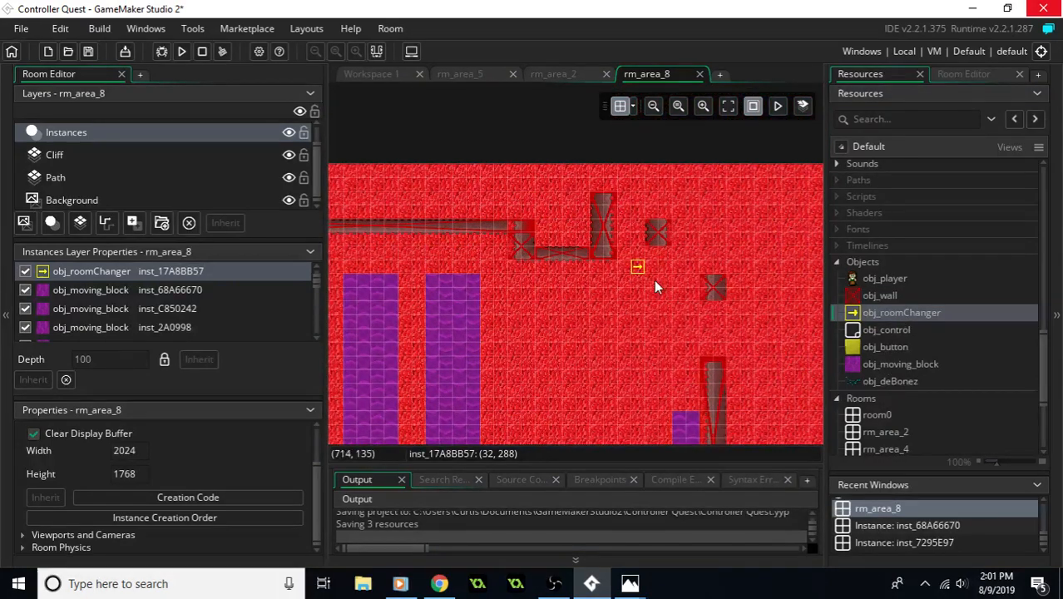
scroll(655, 262, "up", 1, "ctrl")
left_click(623, 277)
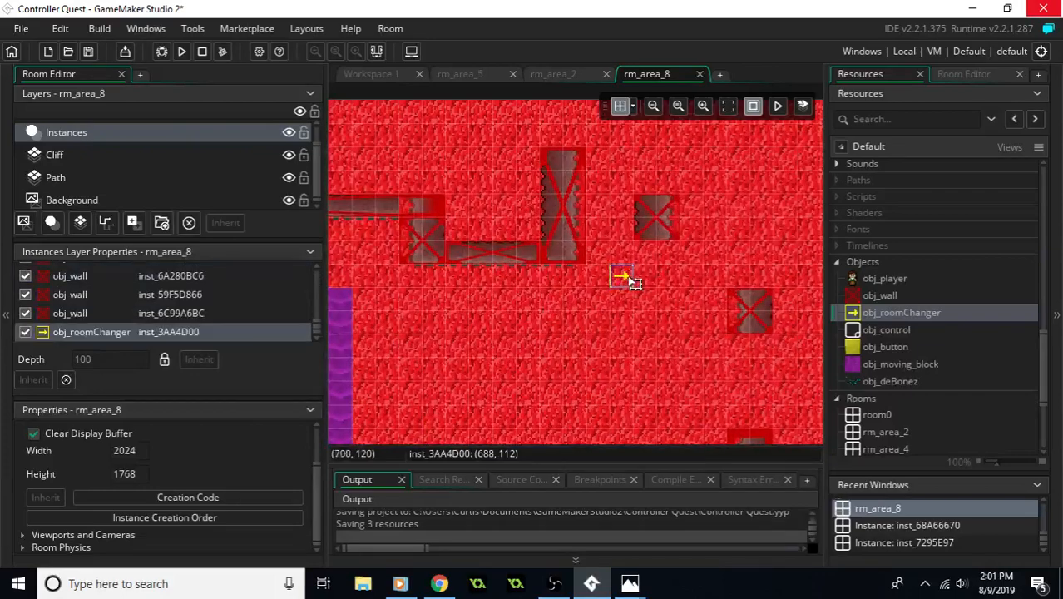
- Set the new room changer's rotation to 90 so that it points north
double_click(625, 280)
middle_click_drag(624, 340, 464, 252)
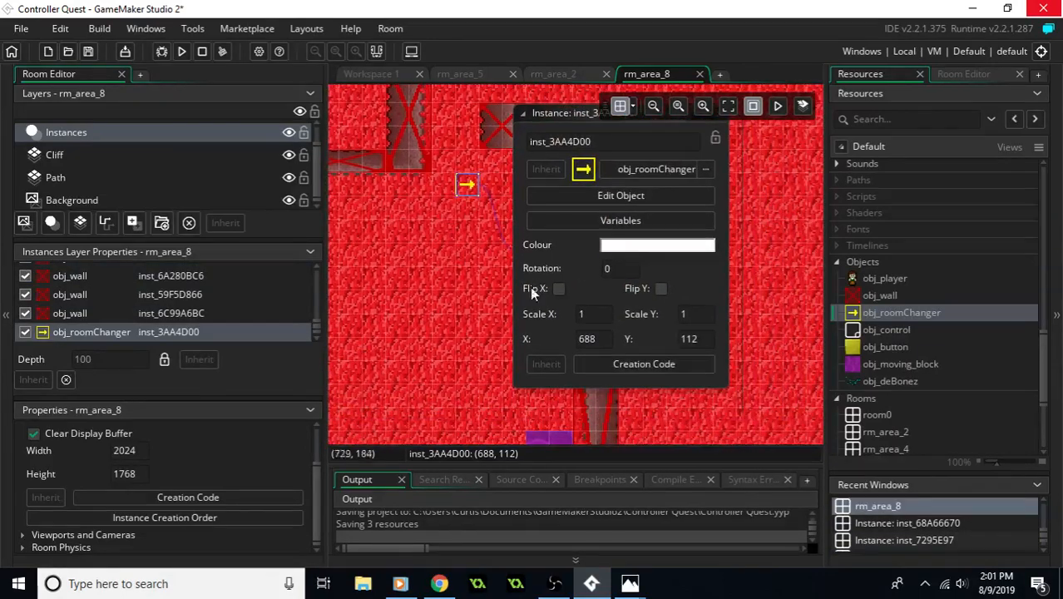
left_click(607, 268)
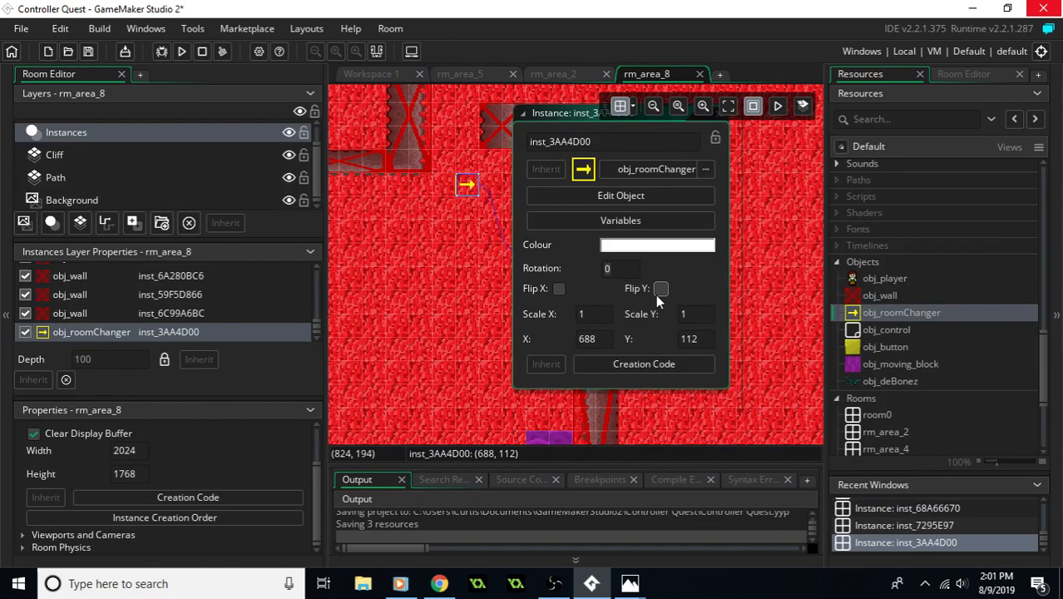
type("9")
key("Return")
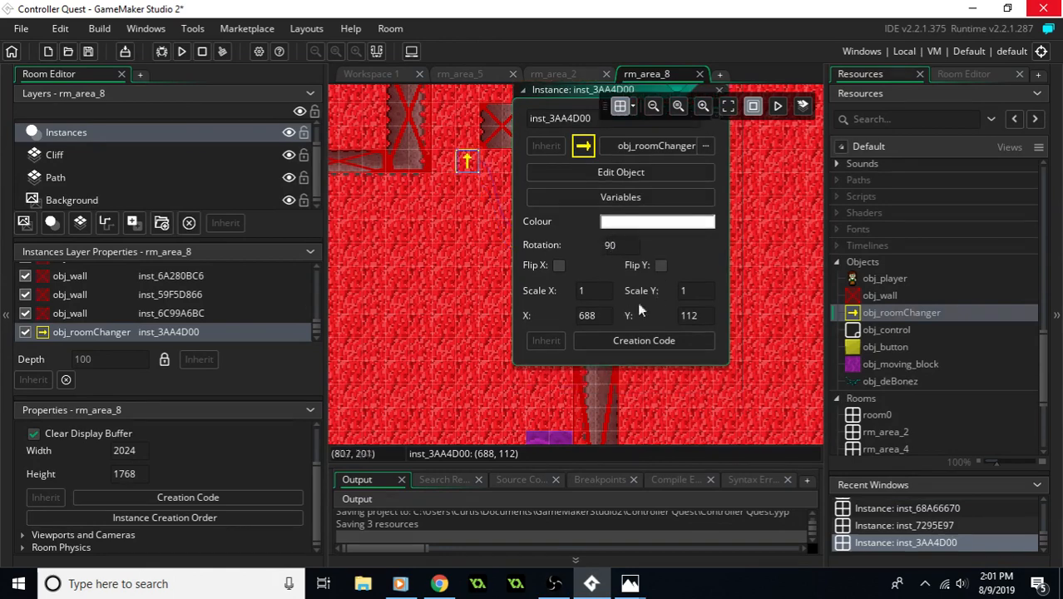
- Move the upward room changer into the northern opening at X 672, Y 64 and stretch it to scale X 2, scale Y 5
middle_click_drag(467, 163, 434, 253)
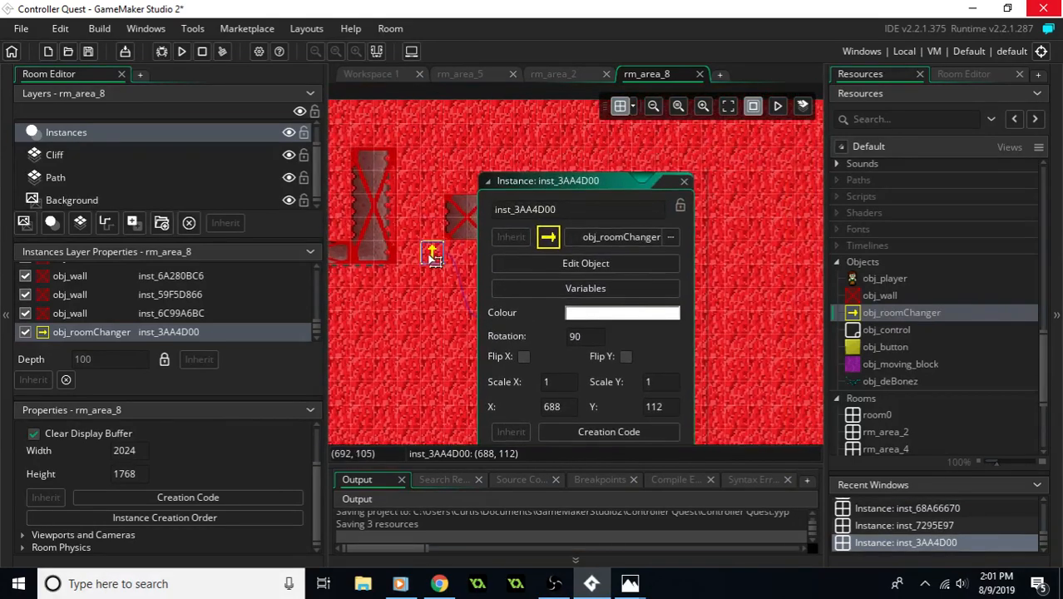
left_click_drag(433, 258, 499, 193)
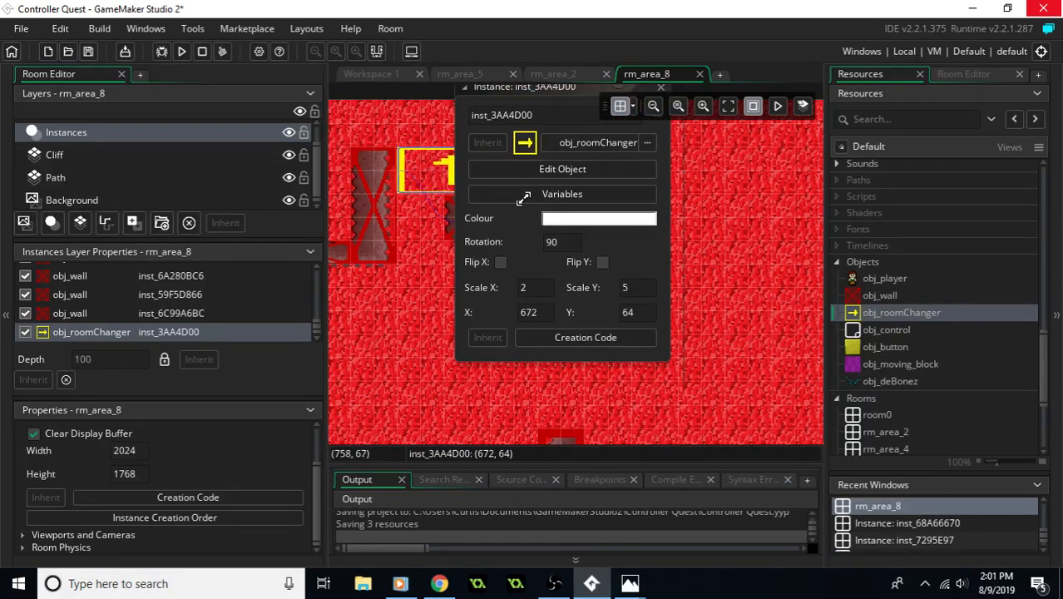
scroll(674, 118, "up", 2)
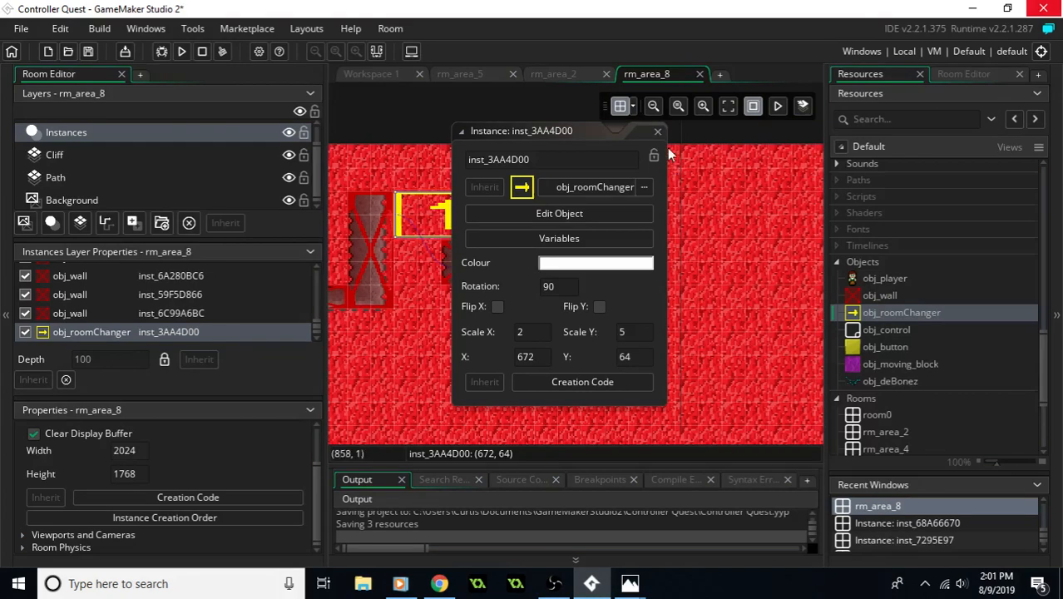
- Paste the copied creation code into the northern room changer, change its number to 5, and save the project
double_click(471, 226)
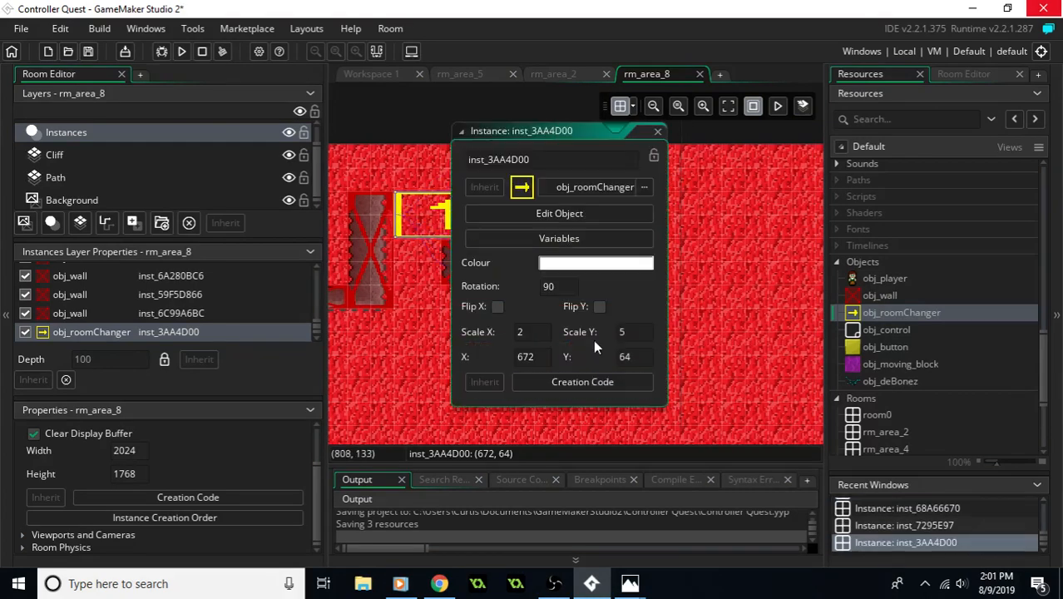
left_click(599, 380)
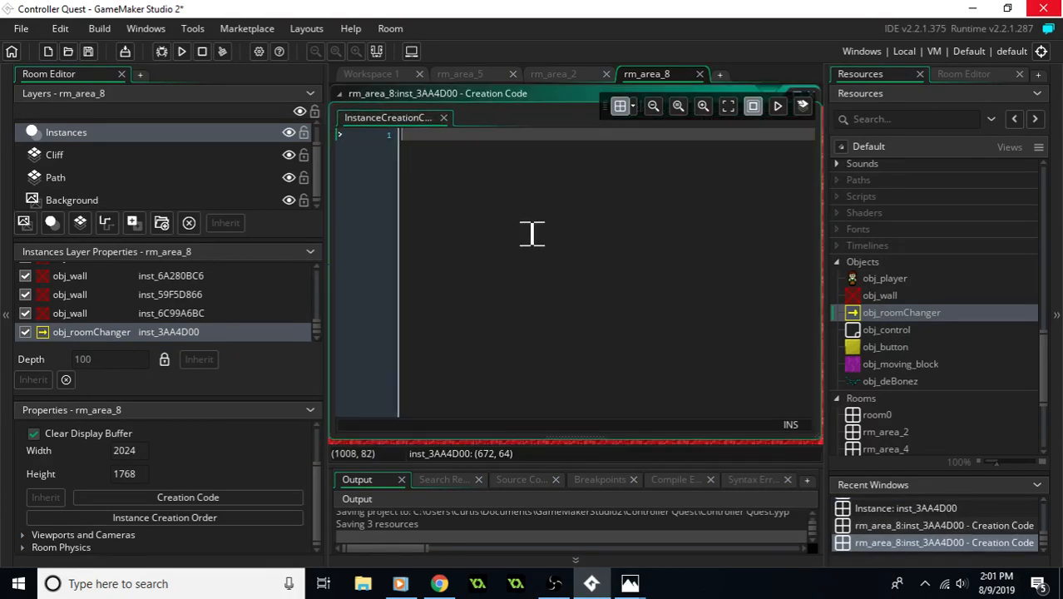
type("room_target = rm_area_6;")
left_click(527, 135)
key("BackSpace")
type("5")
middle_click_drag(661, 211, 636, 284)
key("ctrl+s")
left_click(787, 170)
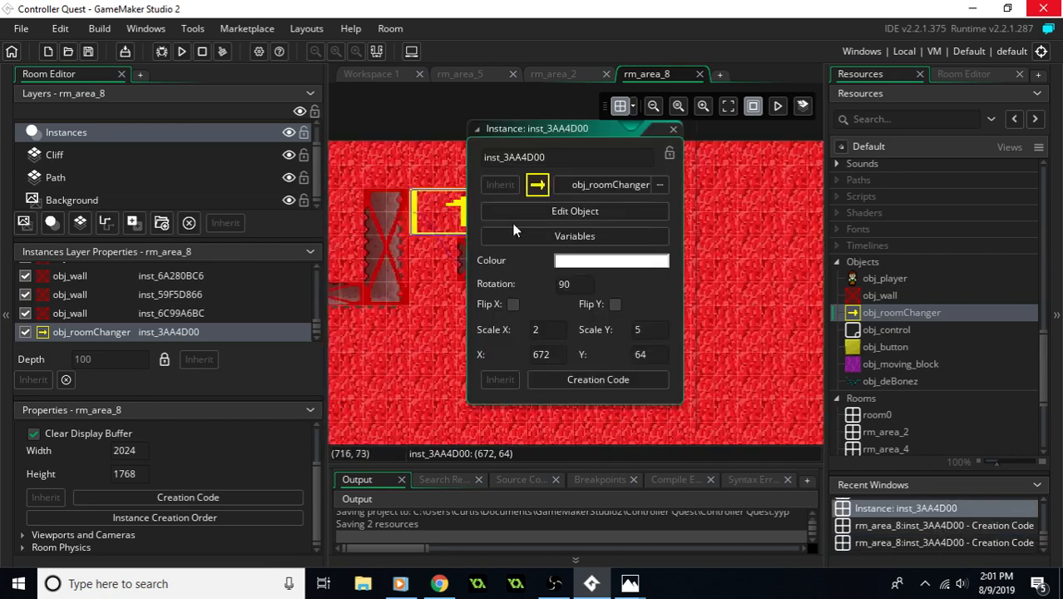
left_click(674, 129)
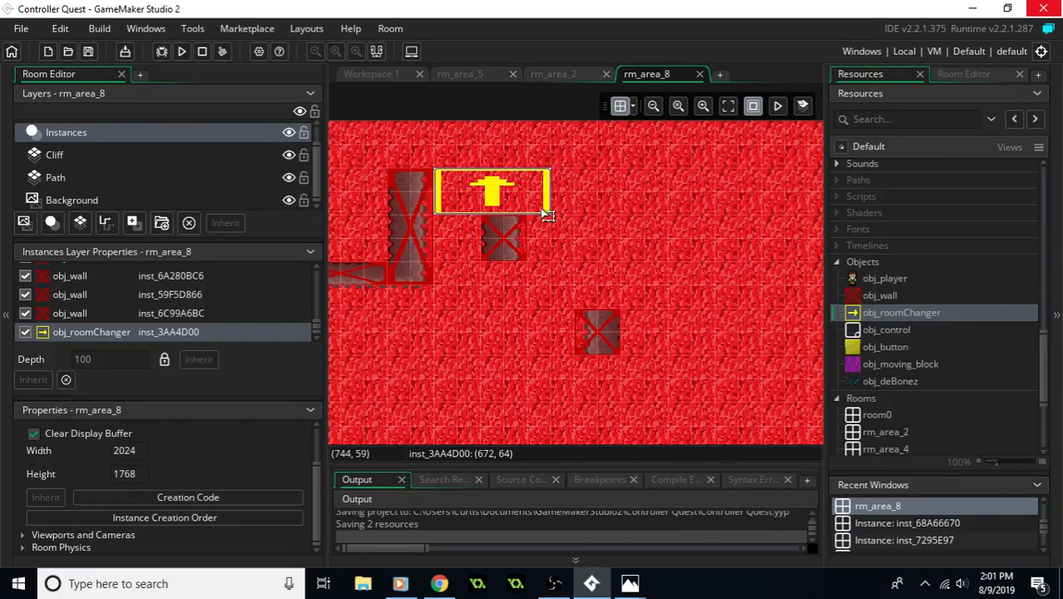
- Widen the northern room changer by one grid cell to the east
left_click_drag(549, 214, 573, 212)
scroll(580, 278, "down", 3, "ctrl")
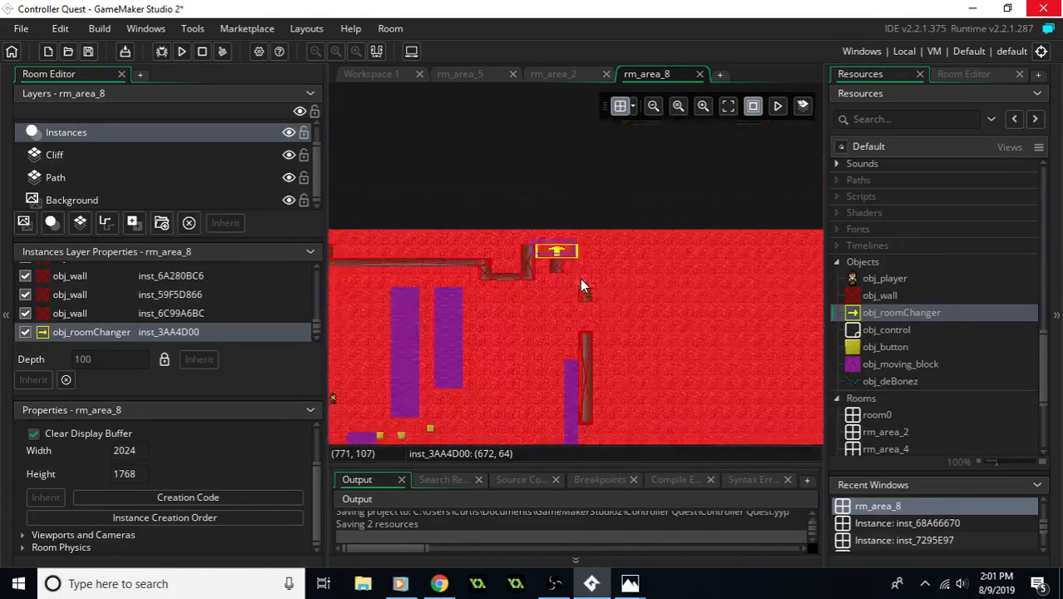
scroll(592, 291, "up", 2, "ctrl")
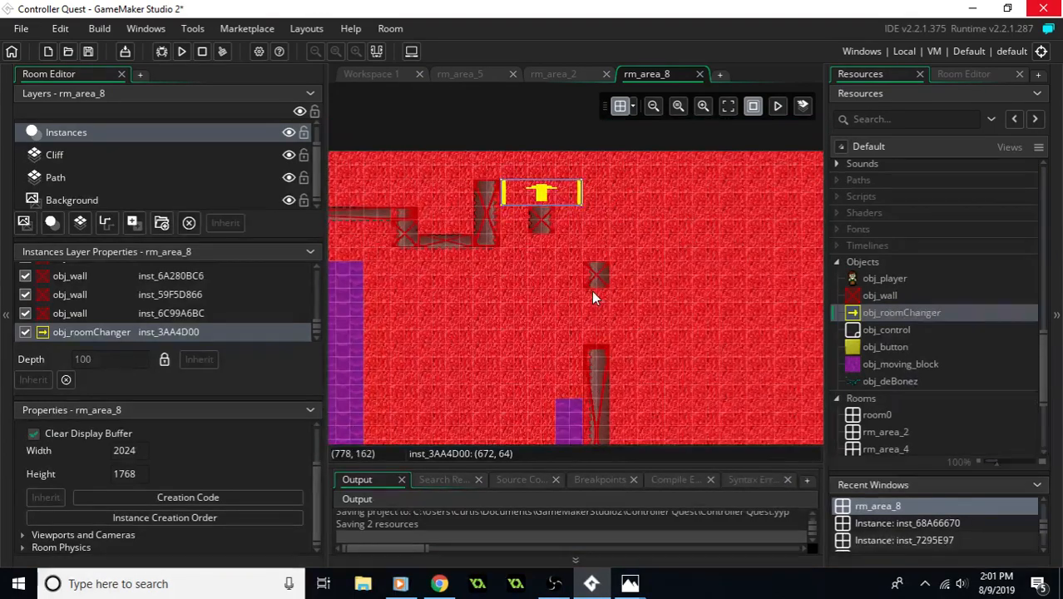
middle_click_drag(592, 290, 683, 278)
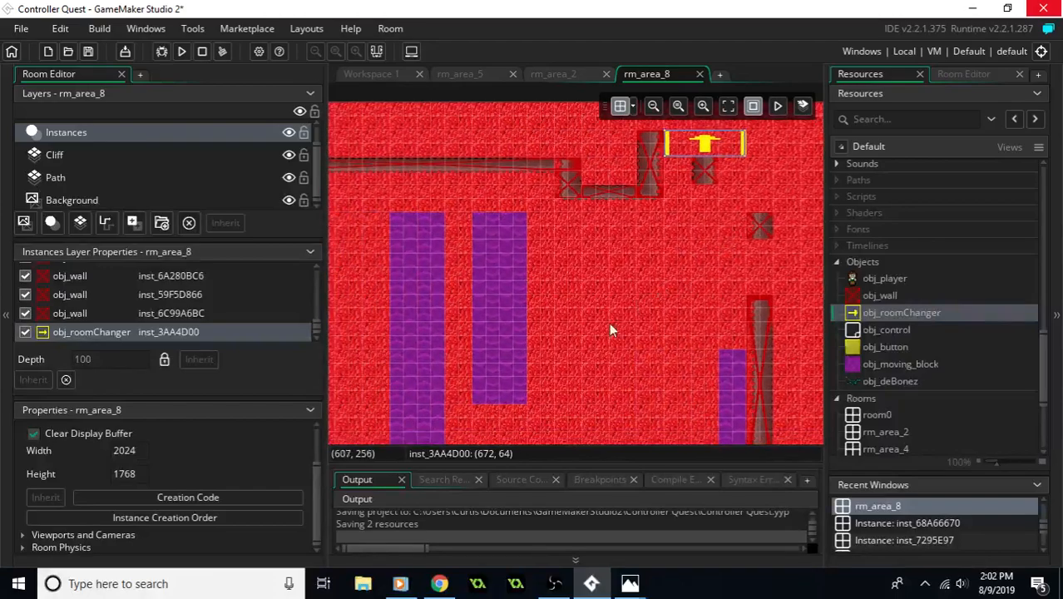
- Run the game and walk the player past the direction buttons and dark blocks to reach rm_area_8
middle_click_drag(599, 337, 636, 289)
middle_click_drag(696, 303, 603, 231)
middle_click_drag(602, 332, 562, 327)
middle_click_drag(606, 241, 595, 327)
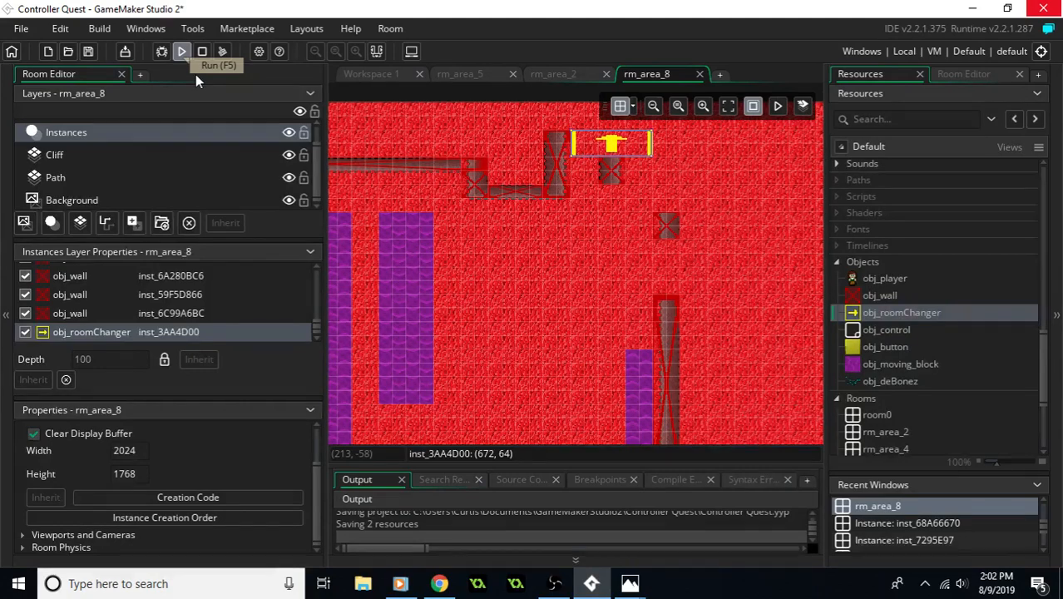
left_click(182, 52)
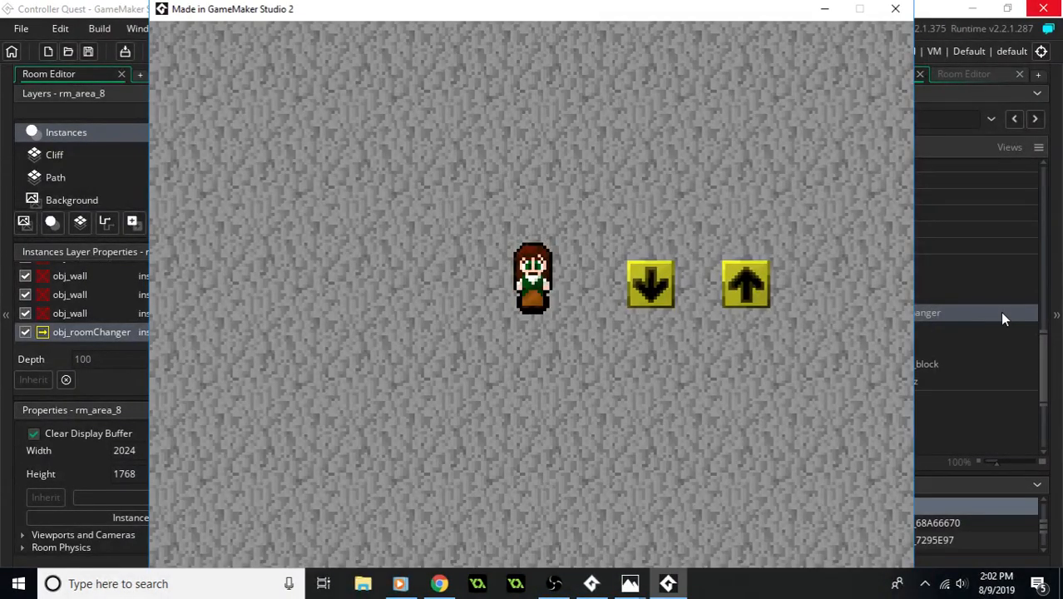
key("Right")
key("Down")
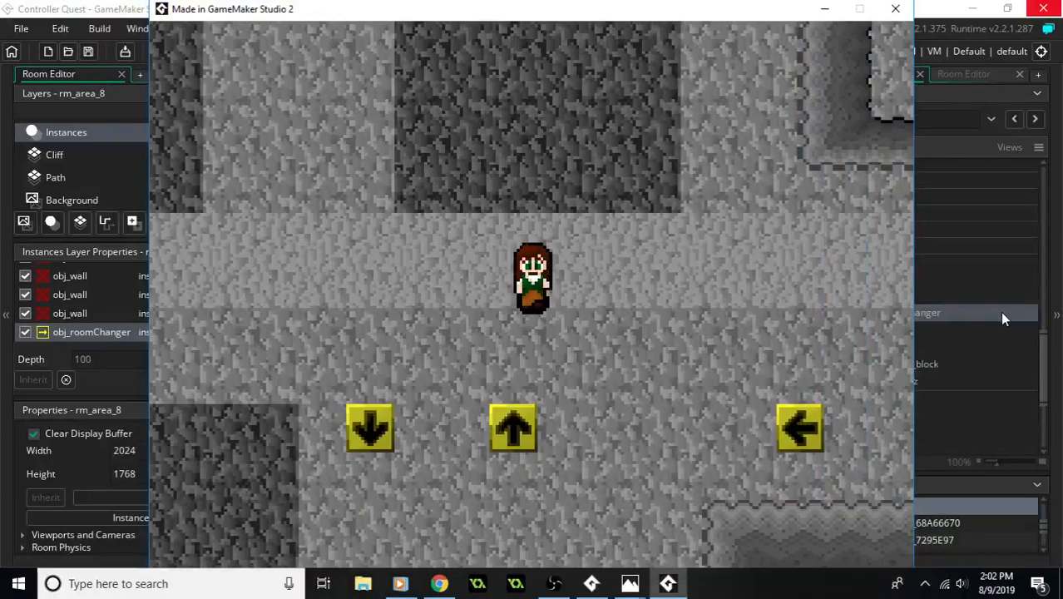
key("Right")
key("Down")
key("Up")
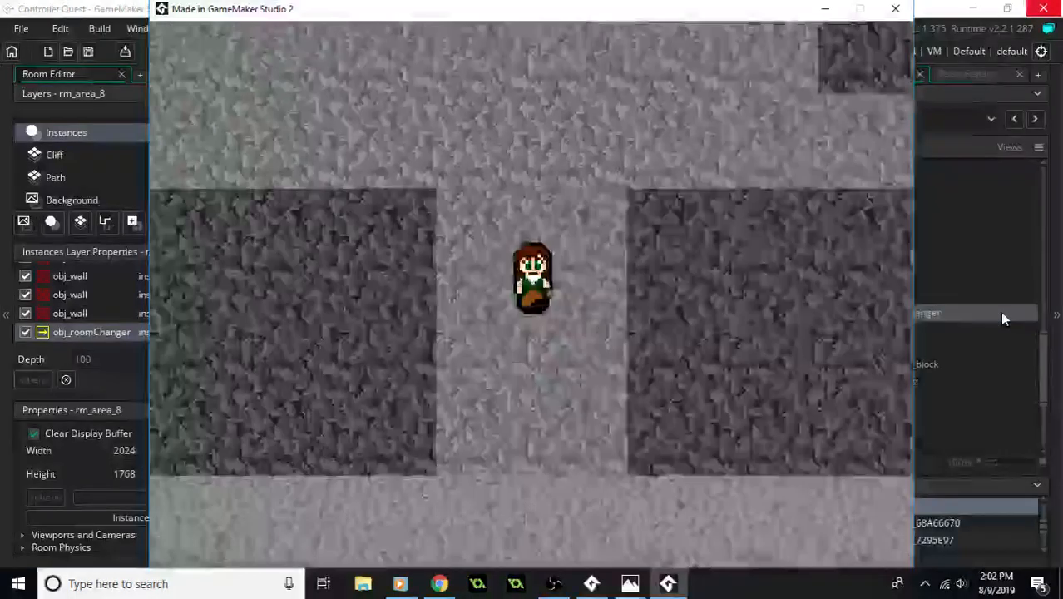
key("Down")
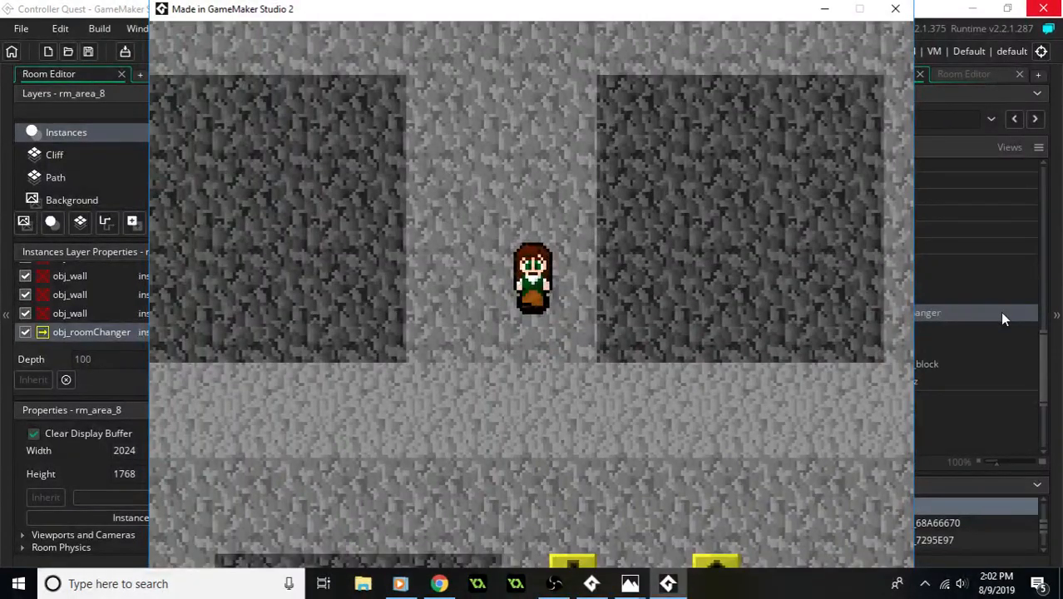
key("Down")
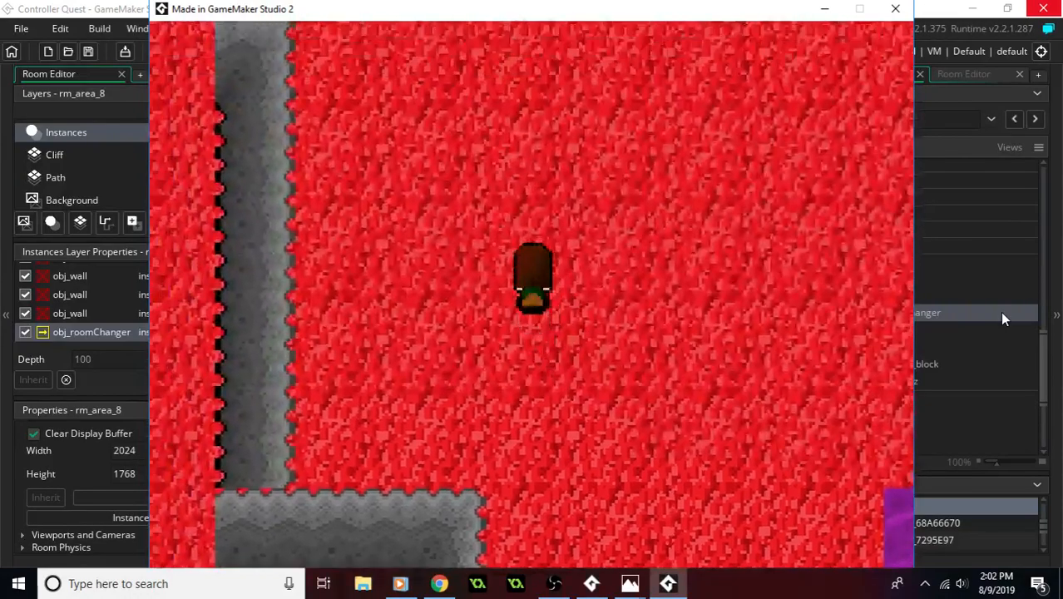
- Test the wall collisions in rm_area_8 by walking the player along the western and northern cliffs
key("Up")
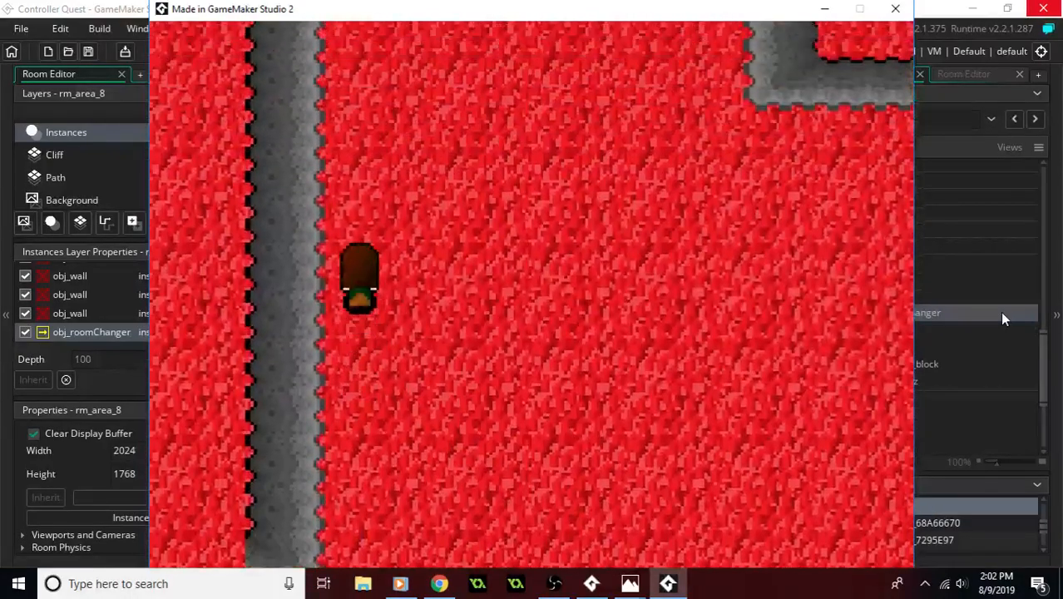
key("Right")
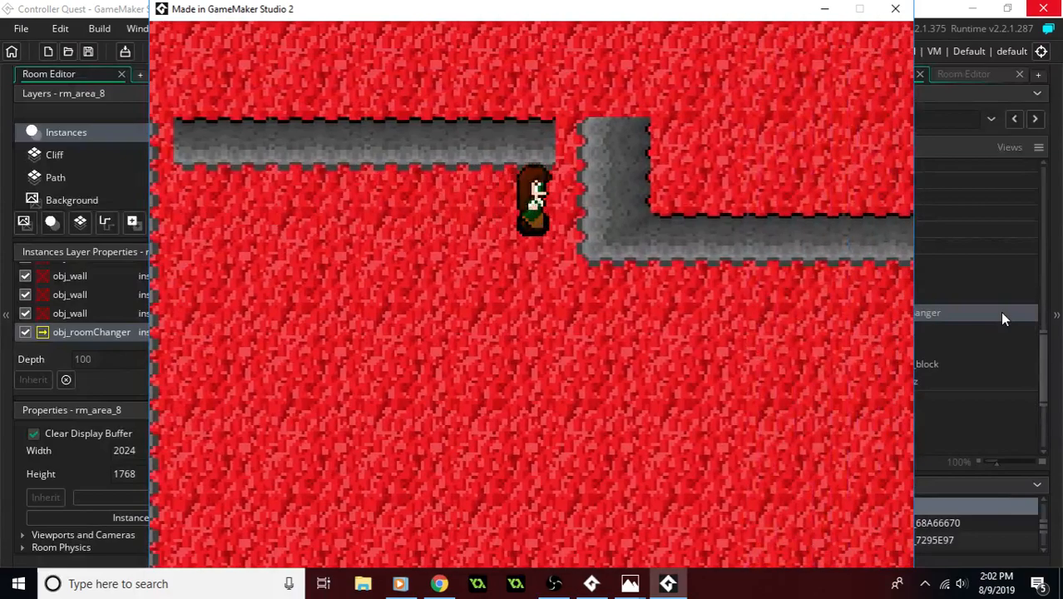
key("Down")
key("Right")
key("Up")
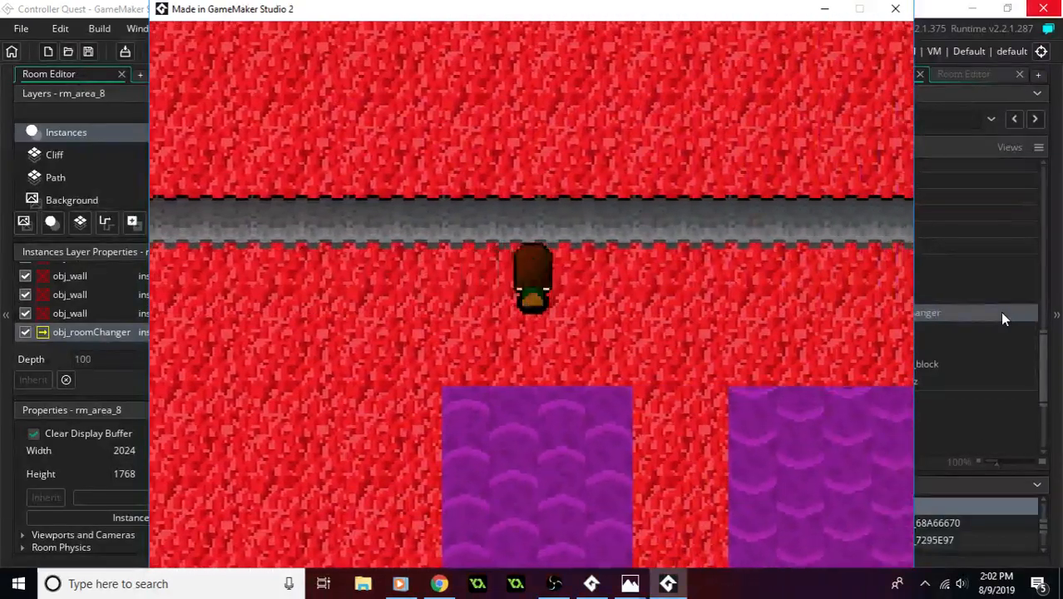
key("Right")
key("Up")
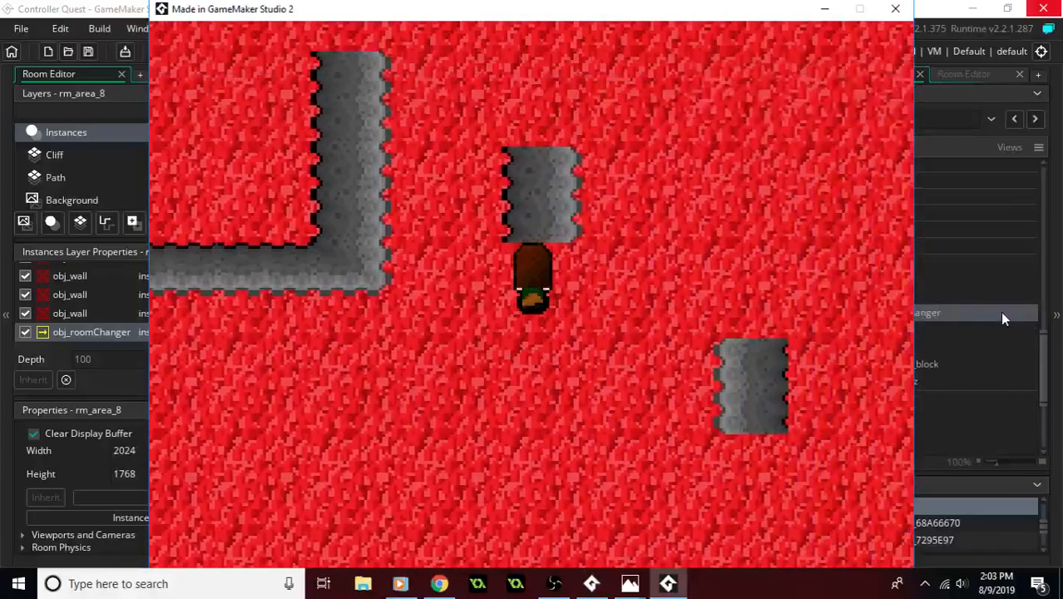
- Walk the player past the eastern moving block column and southern cliff, and back along the northern cliff to check collisions
key("Right")
key("Down")
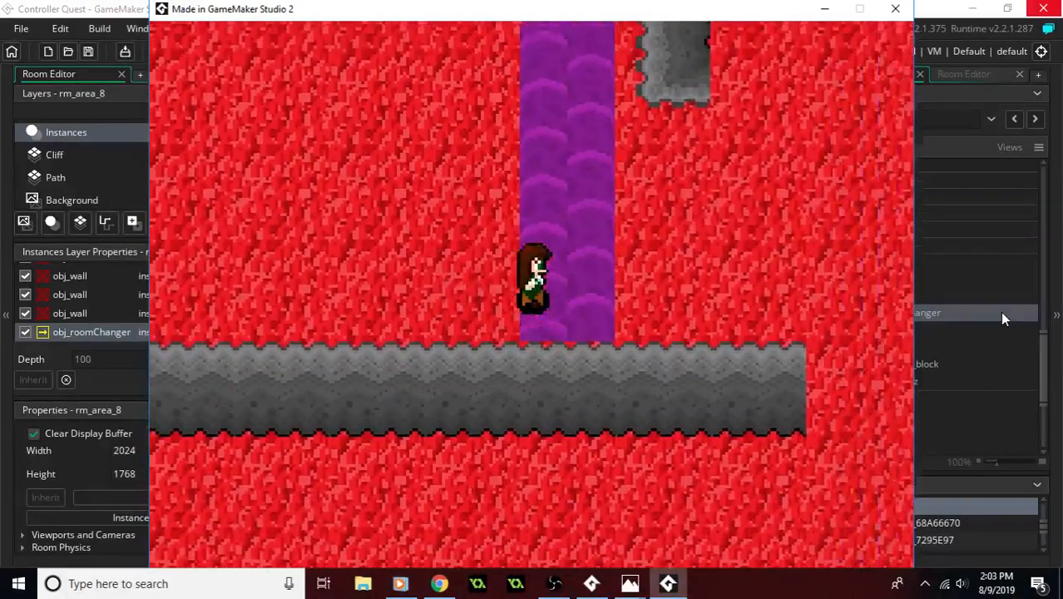
key("Up")
key("Left")
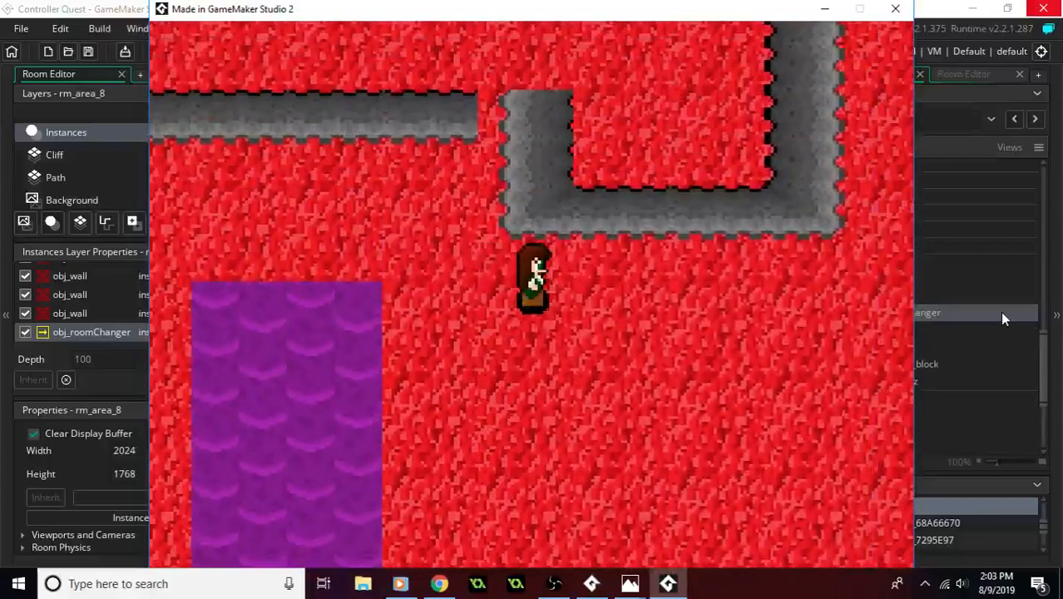
key("Right")
key("Up")
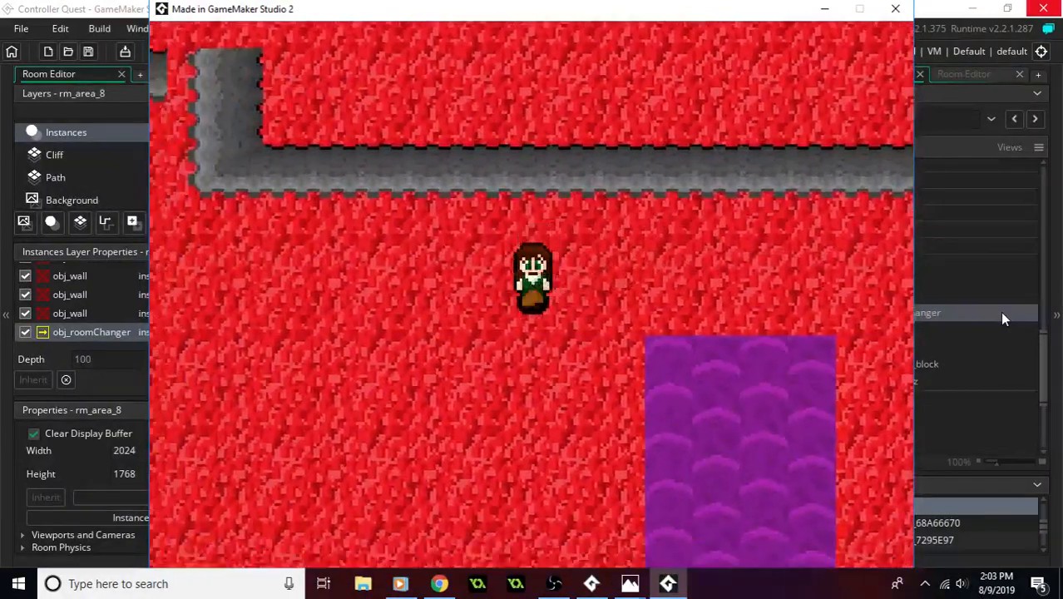
- Walk the player east along rm_area_8's northern cliff, out through the northern opening, and north through the grey rock room past its dark blocks
key("Up")
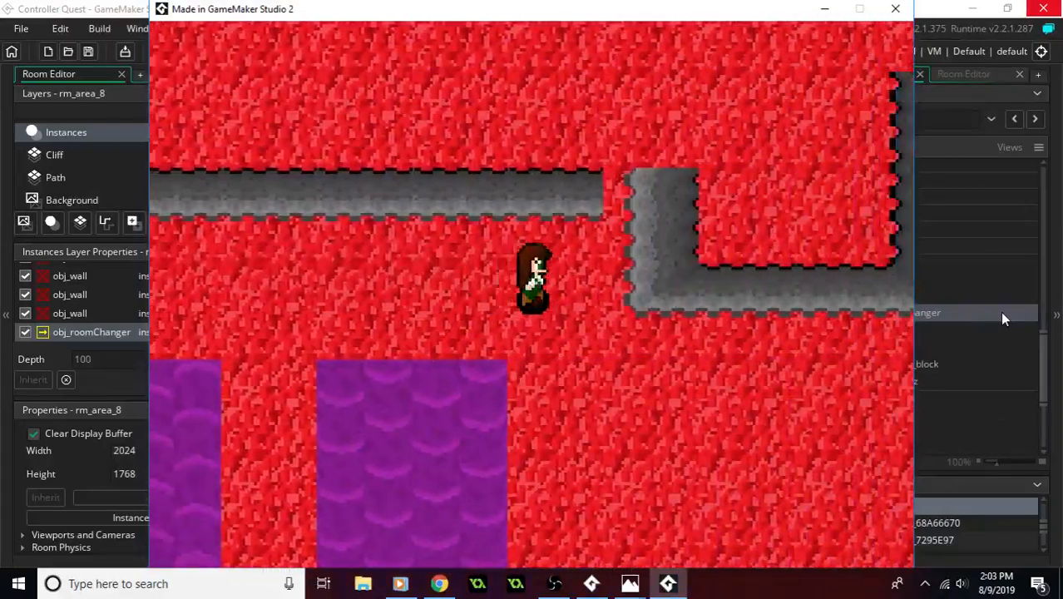
key("Up")
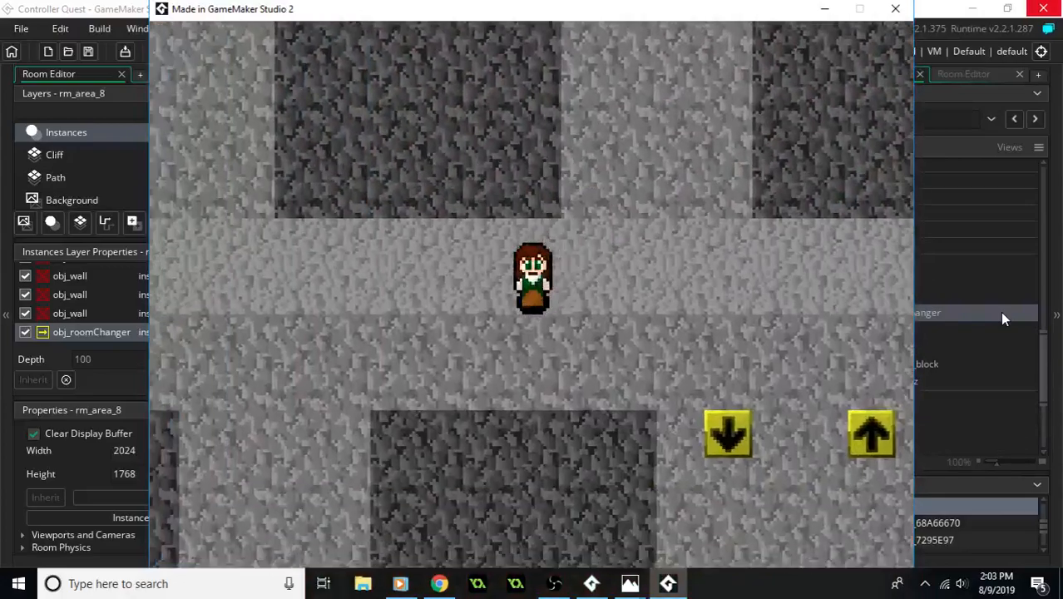
key("Left")
key("Up")
key("Up")
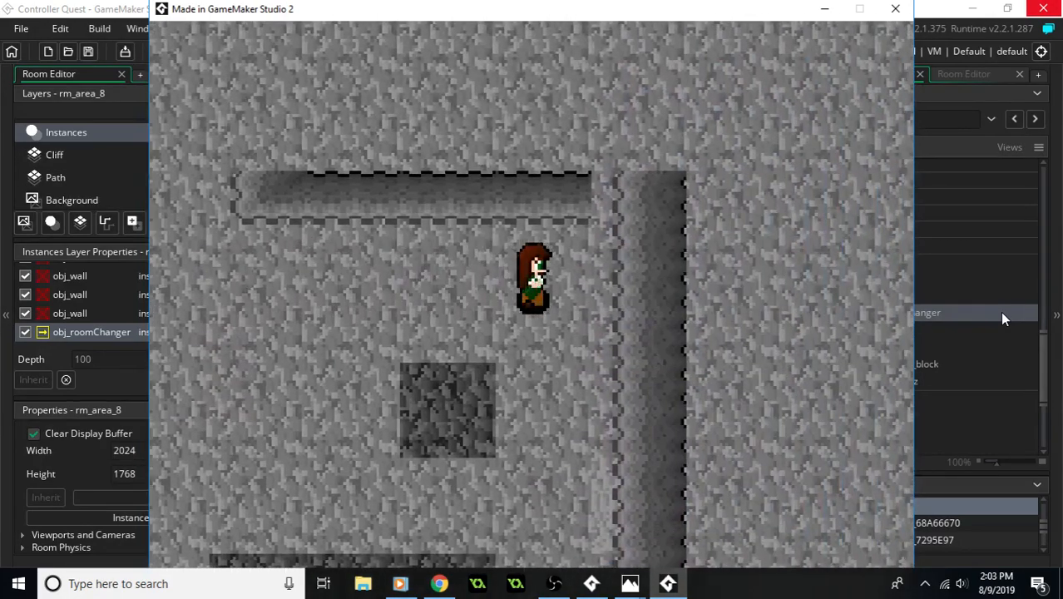
- Explore the grey rock room by walking the player past the down-arrow button and along the cliffs, and head back to the red room
key("Down")
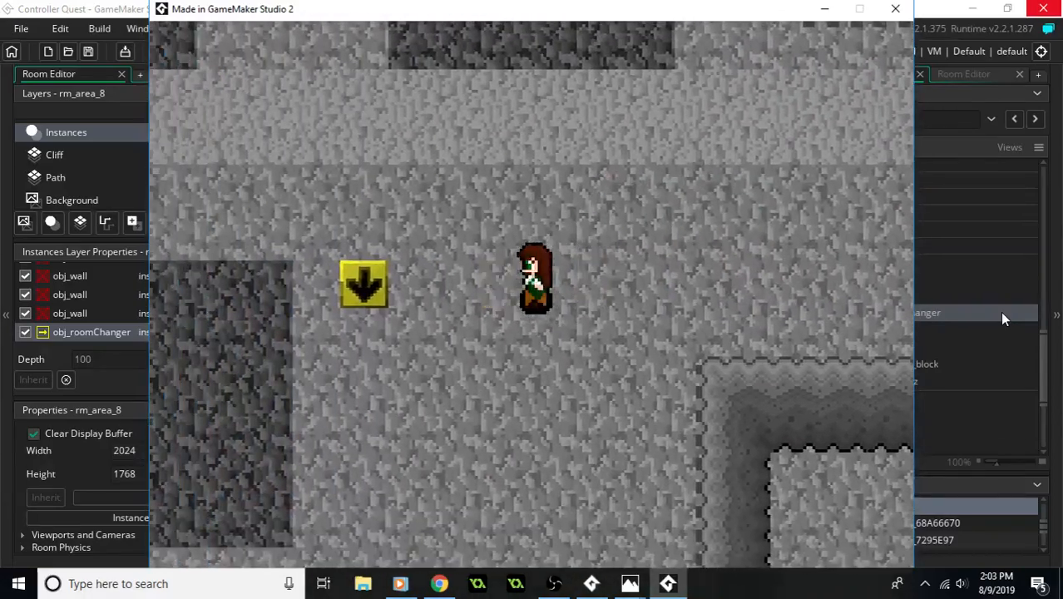
key("Left")
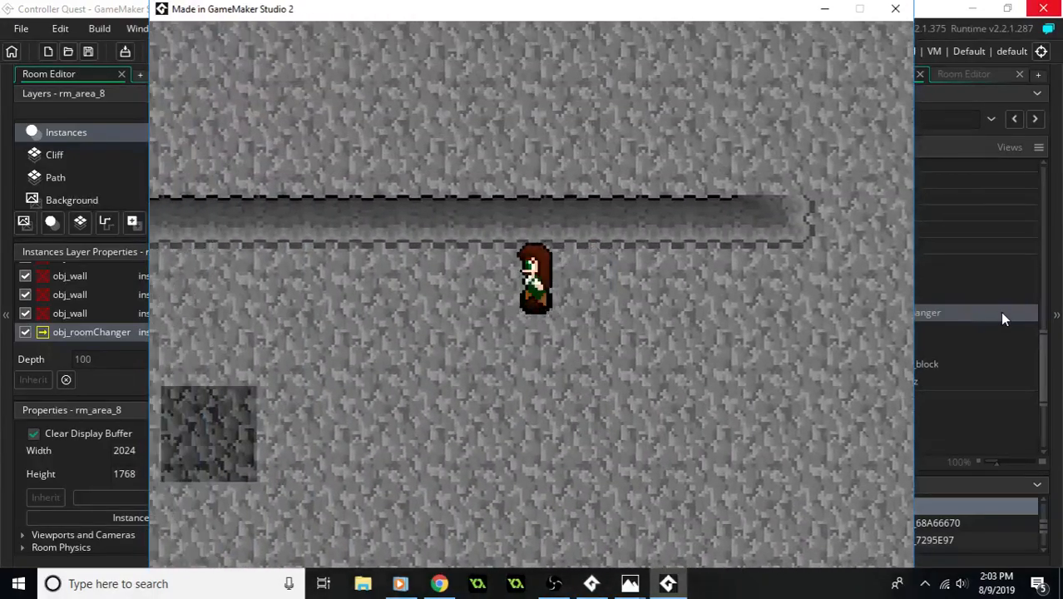
key("Left")
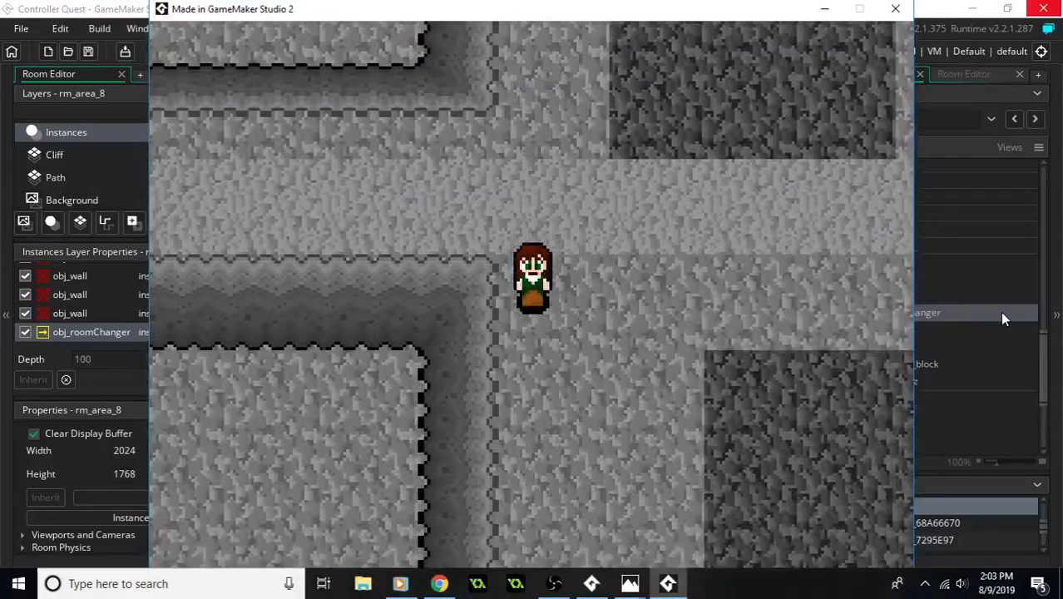
key("Right")
key("Up")
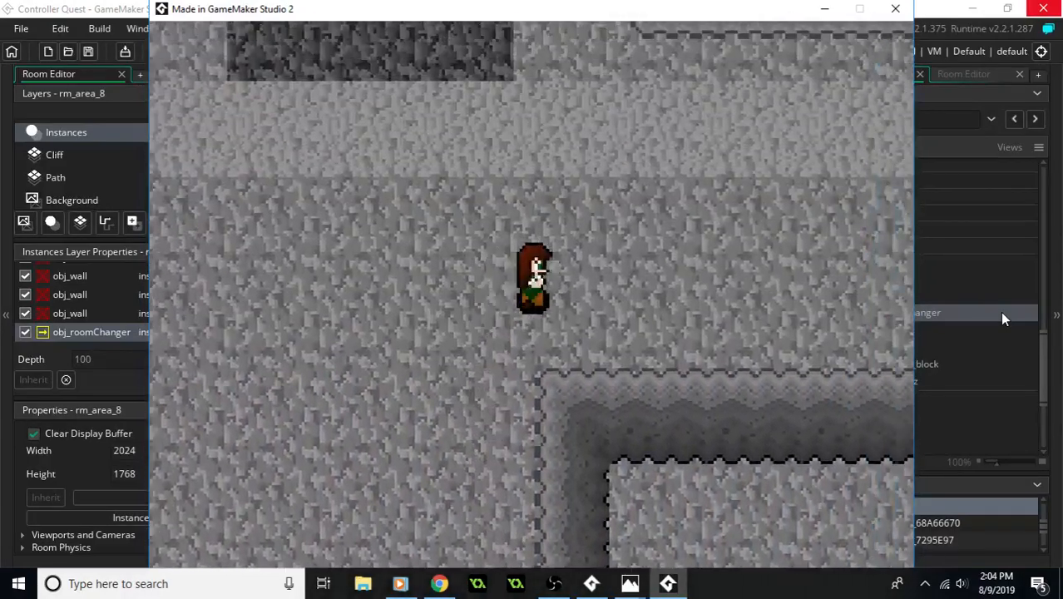
key("Up")
key("Left")
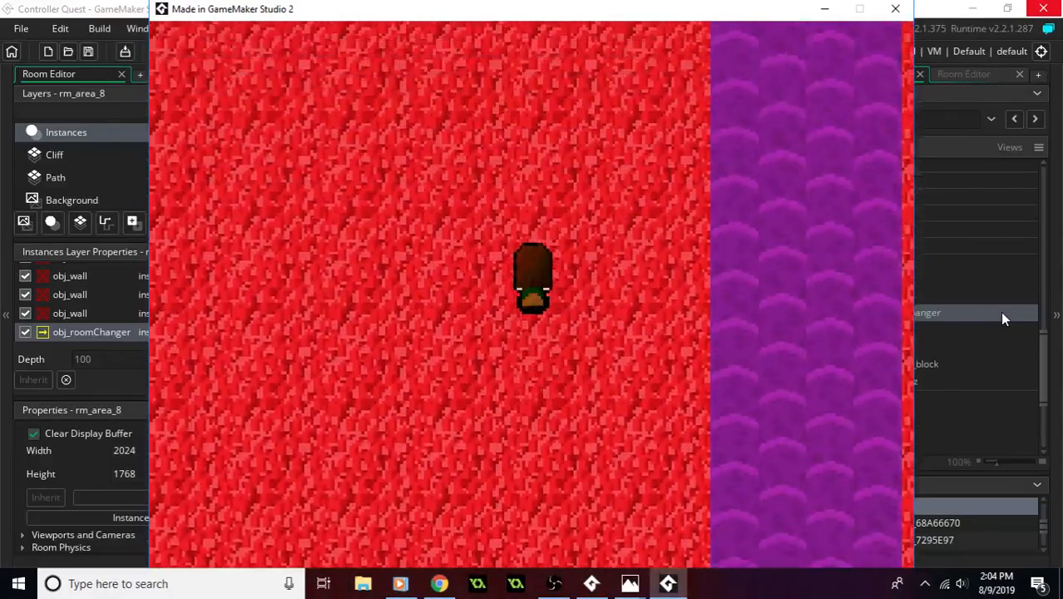
- Walk the player from the red room through the grey room into the purple room, and between its moving blocks and cliff columns
key("Up")
key("Right")
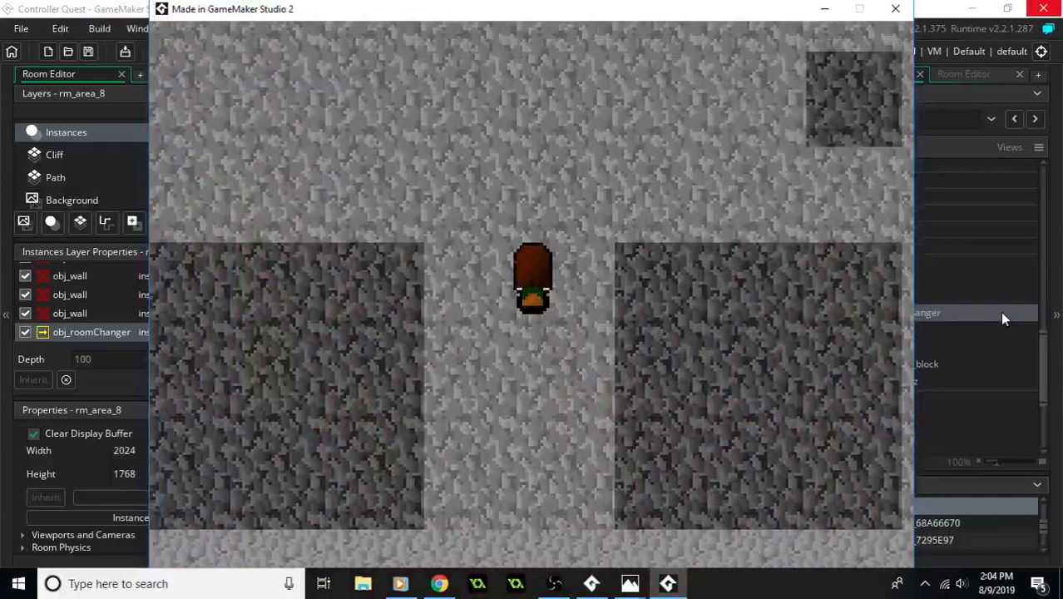
key("Left")
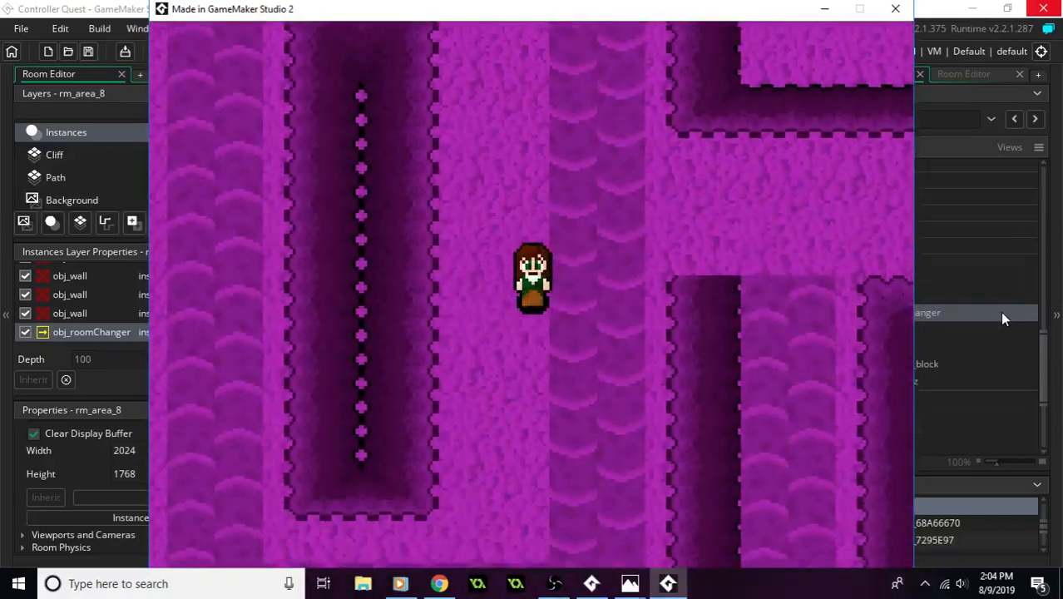
key("Down")
key("Left")
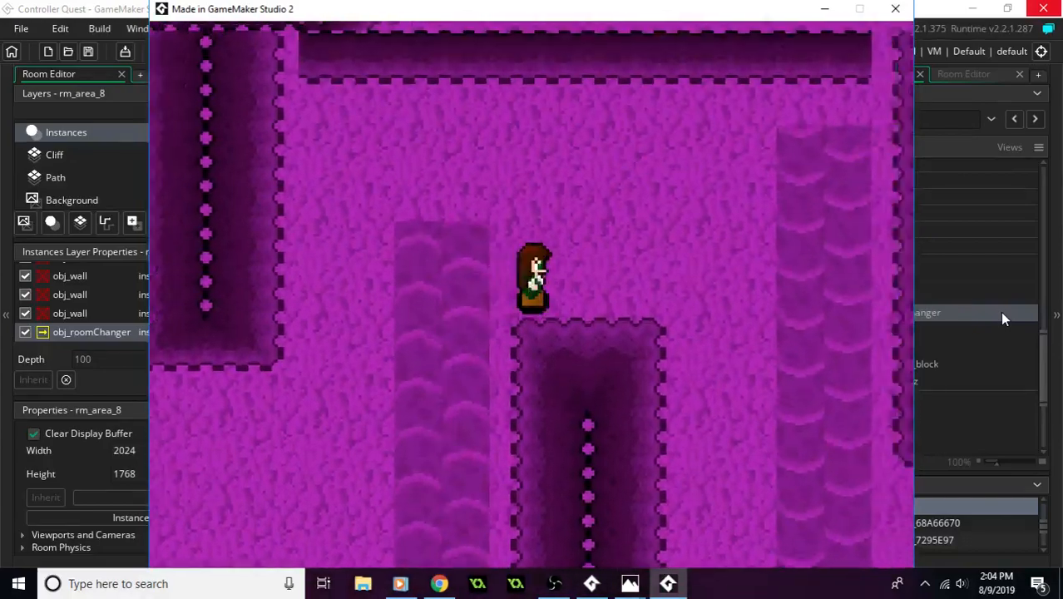
key("Down")
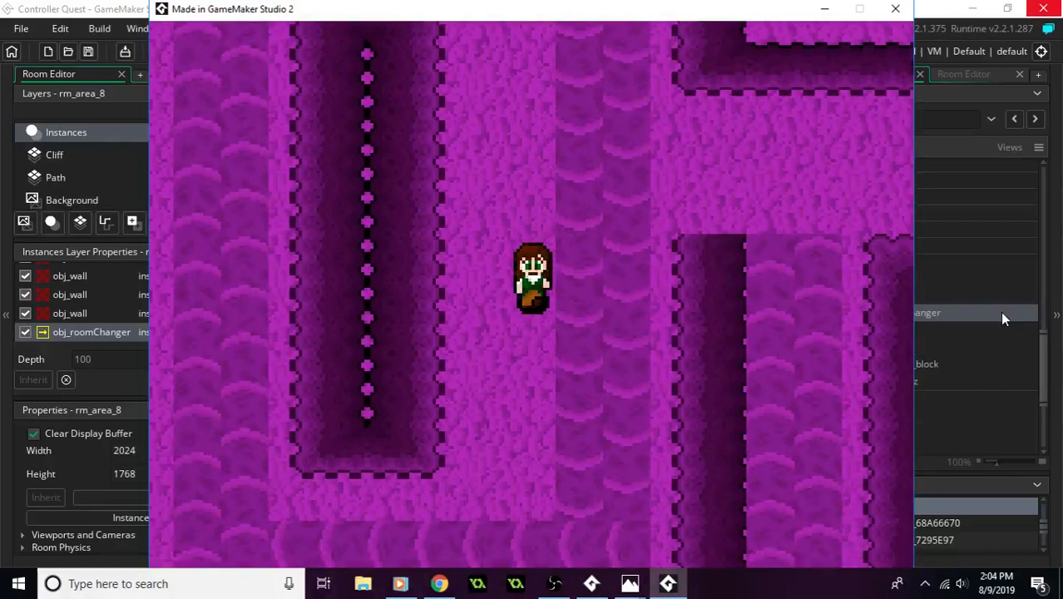
key("Left")
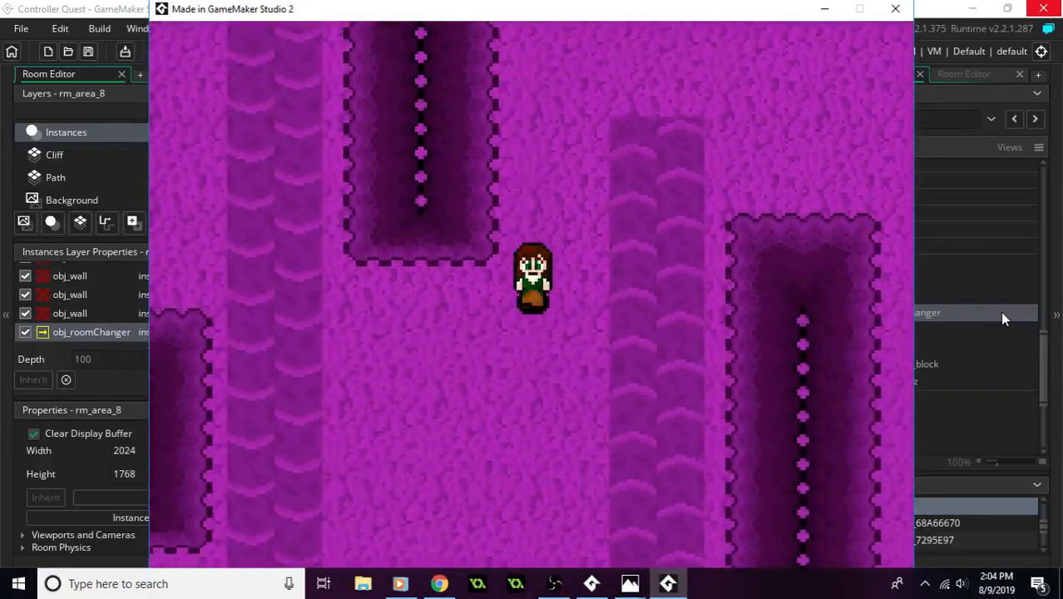
key("Left")
- Return the player to the grey room and walk between the dark blocks and western cliffs to the left-arrow button
key("Up")
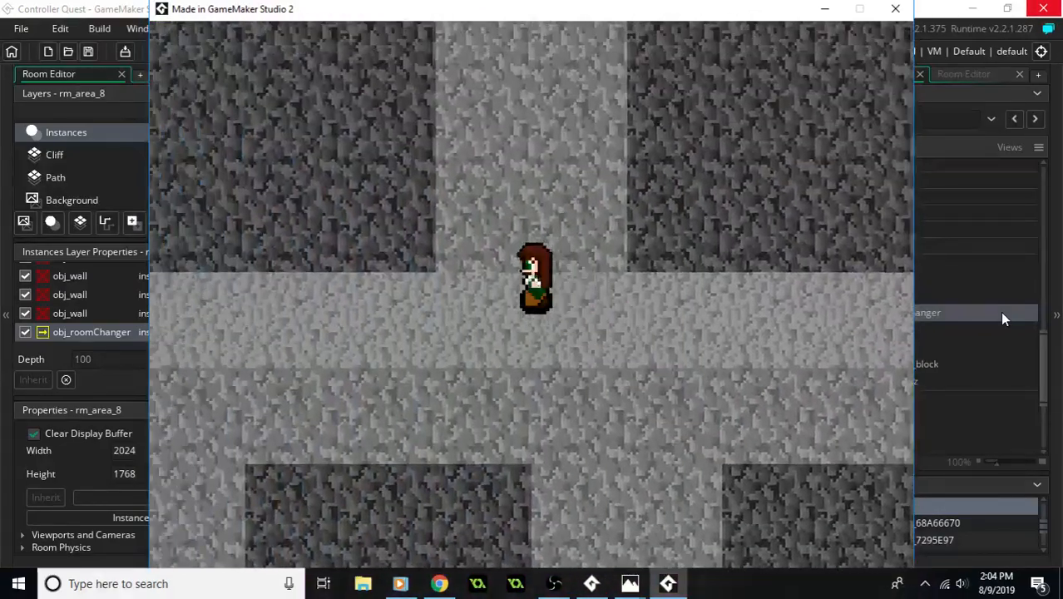
key("Up")
key("Right")
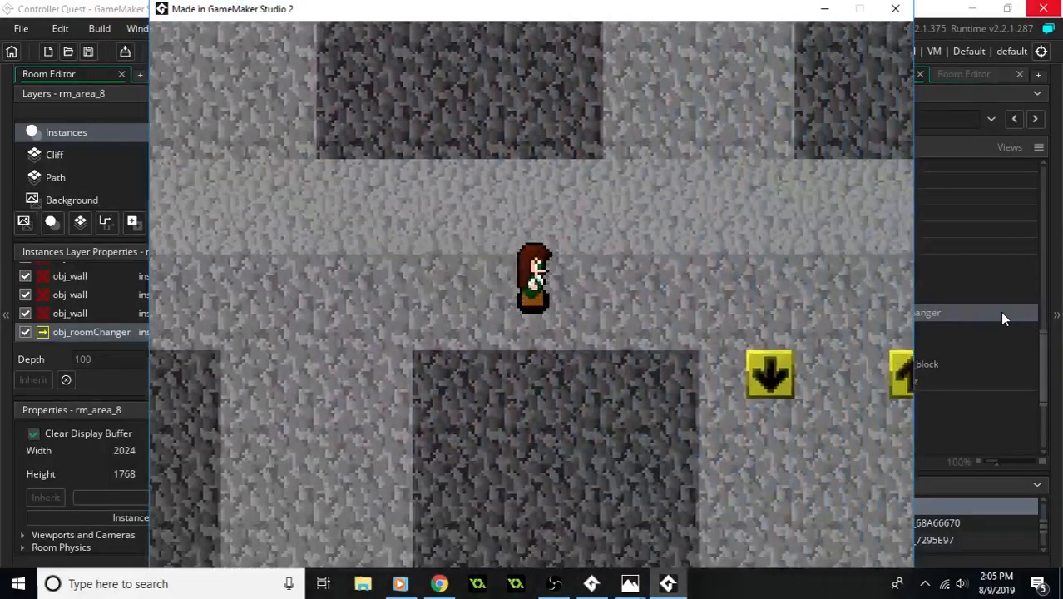
key("Left")
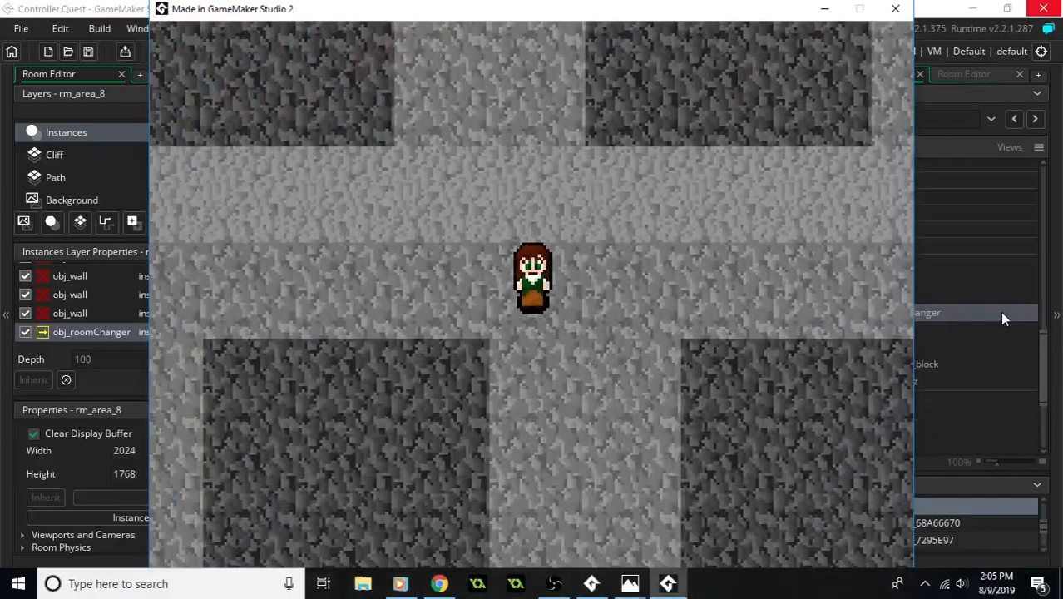
key("Left")
key("Down")
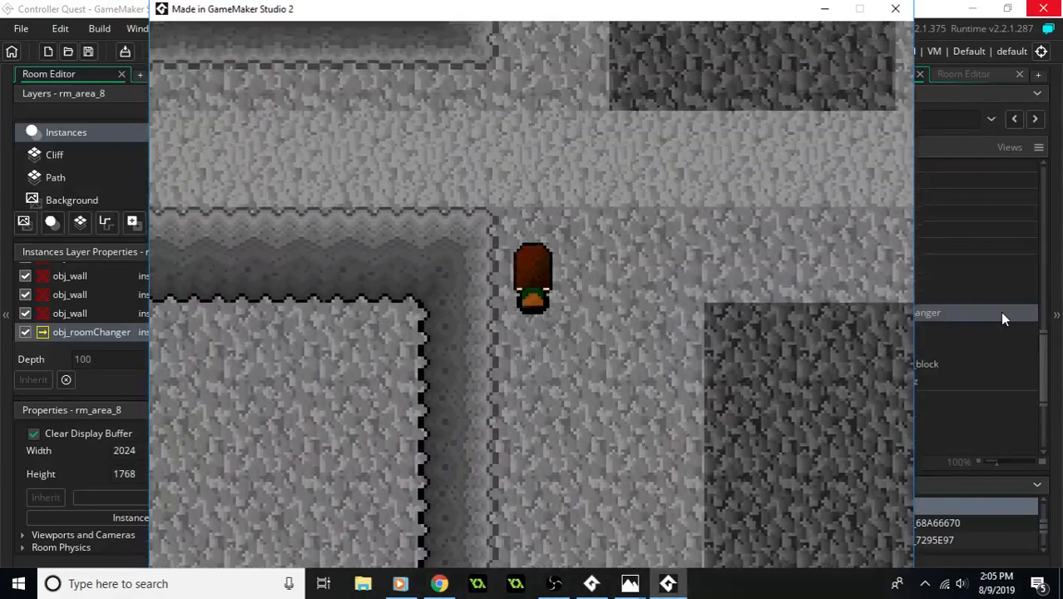
key("Up")
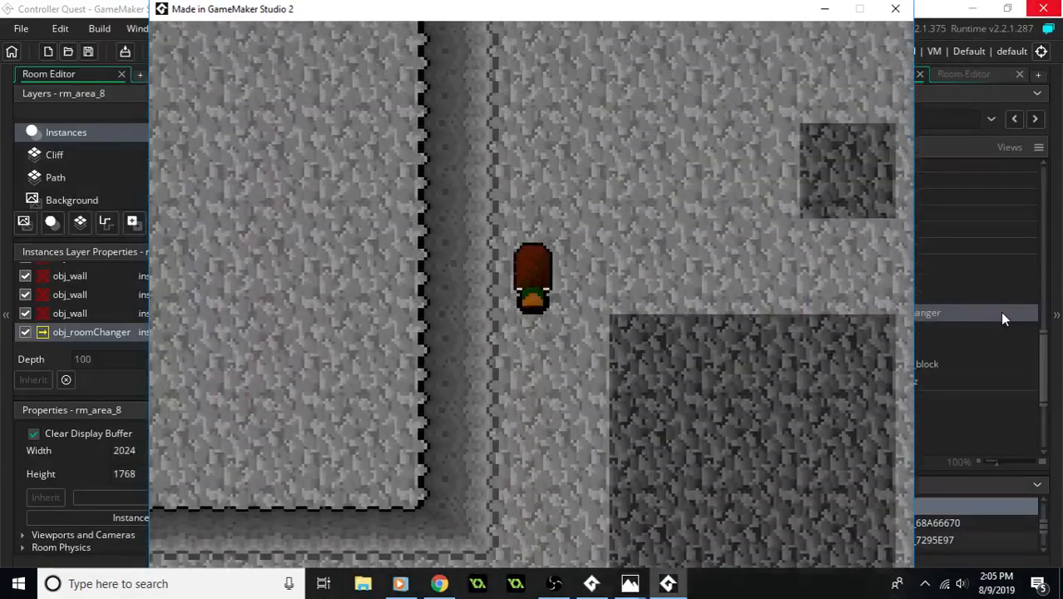
key("Down")
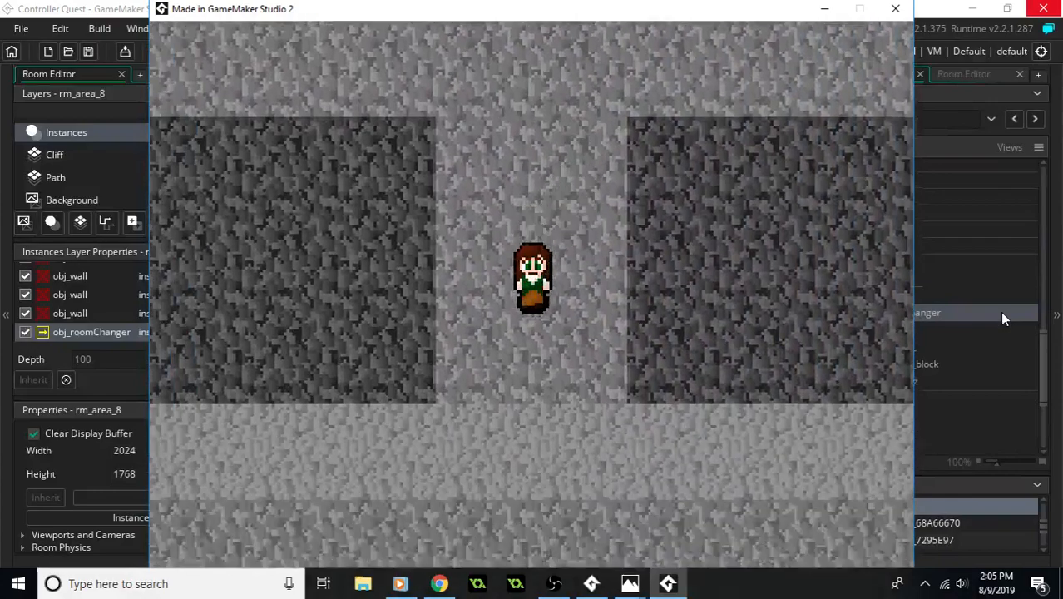
key("Right")
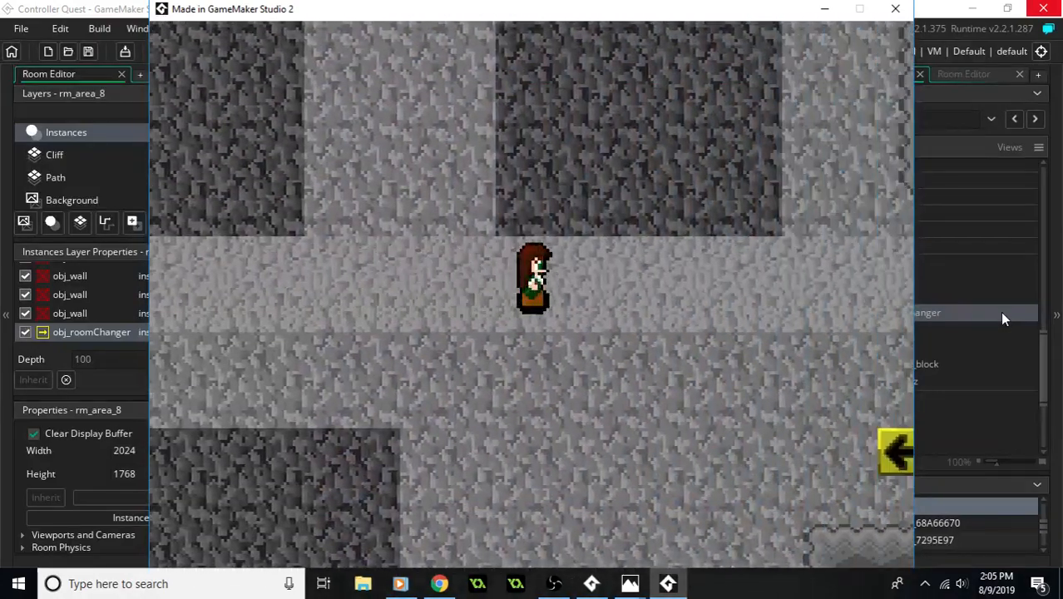
key("Down")
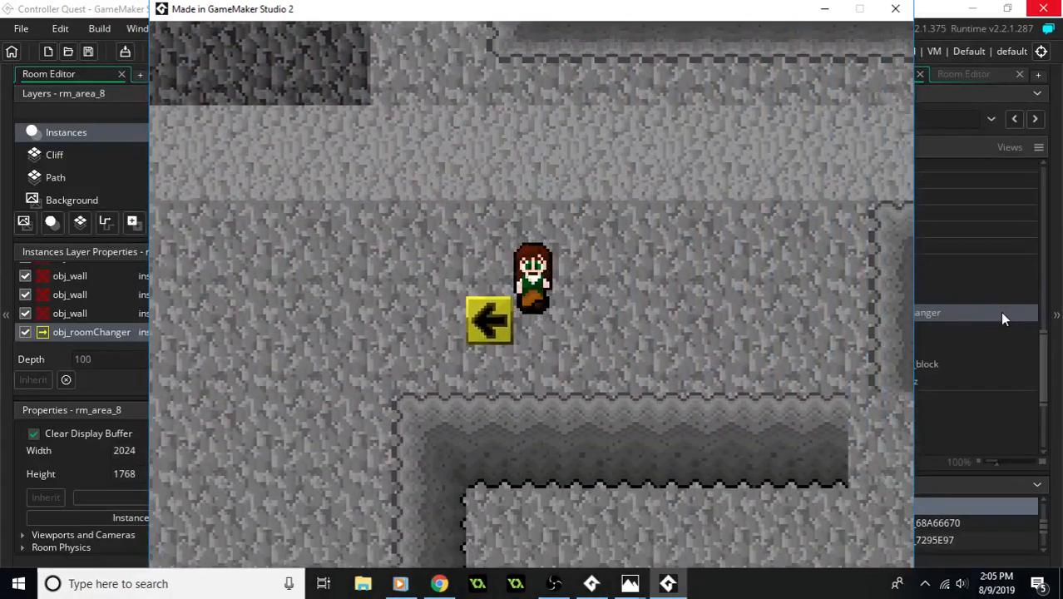
- Walk the player from the left-arrow button past the dark blocks and southern cliffs back to the red room, and close the game
key("Left")
key("Up")
key("Left")
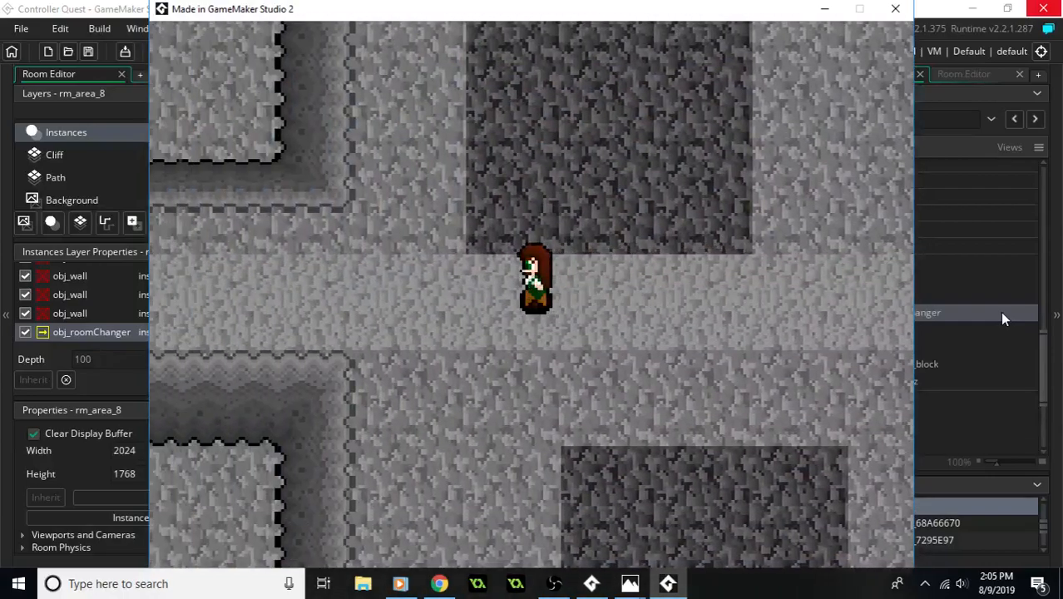
key("Down")
key("Right")
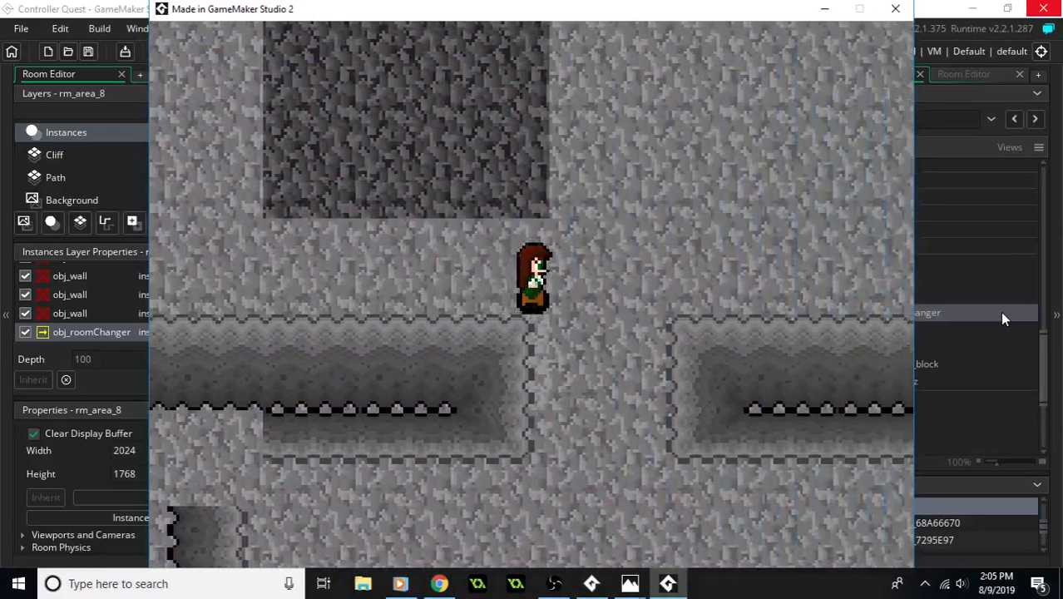
key("Up")
key("Left")
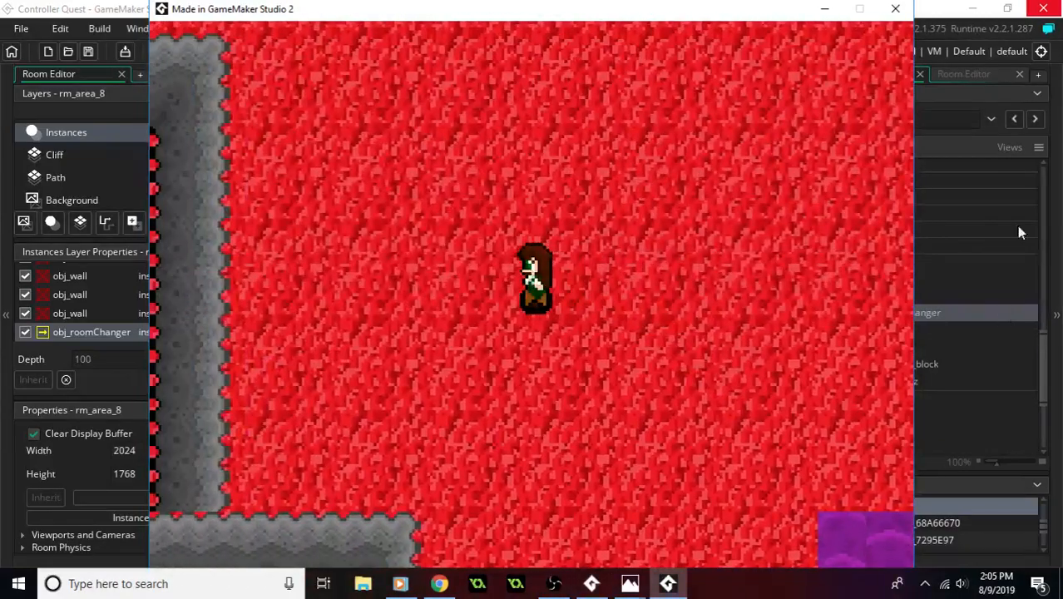
left_click(897, 15)
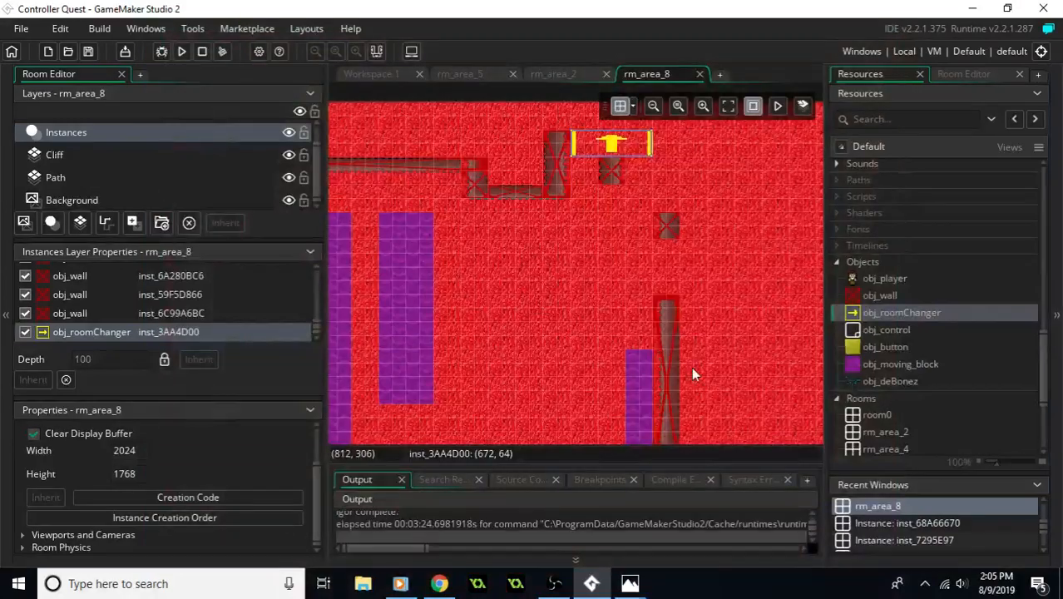
- On the Instances_1 layer, move the player instance to (96, 256), just inside the western room changer of rm_area_8
scroll(617, 334, "up", 6)
middle_click_drag(461, 207, 586, 299)
scroll(547, 295, "up", 2, "ctrl")
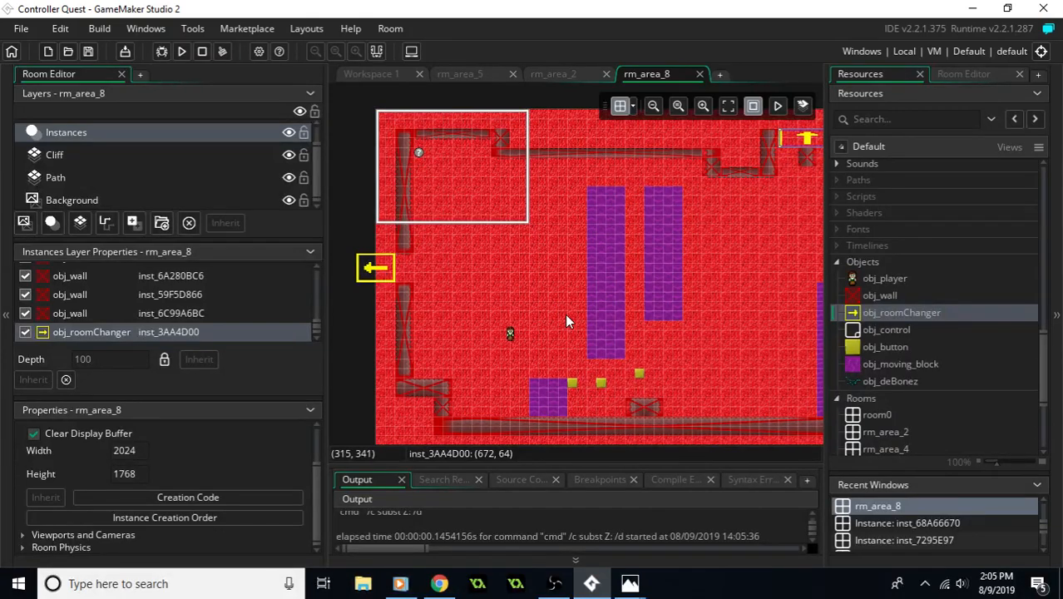
scroll(543, 320, "up", 1, "ctrl")
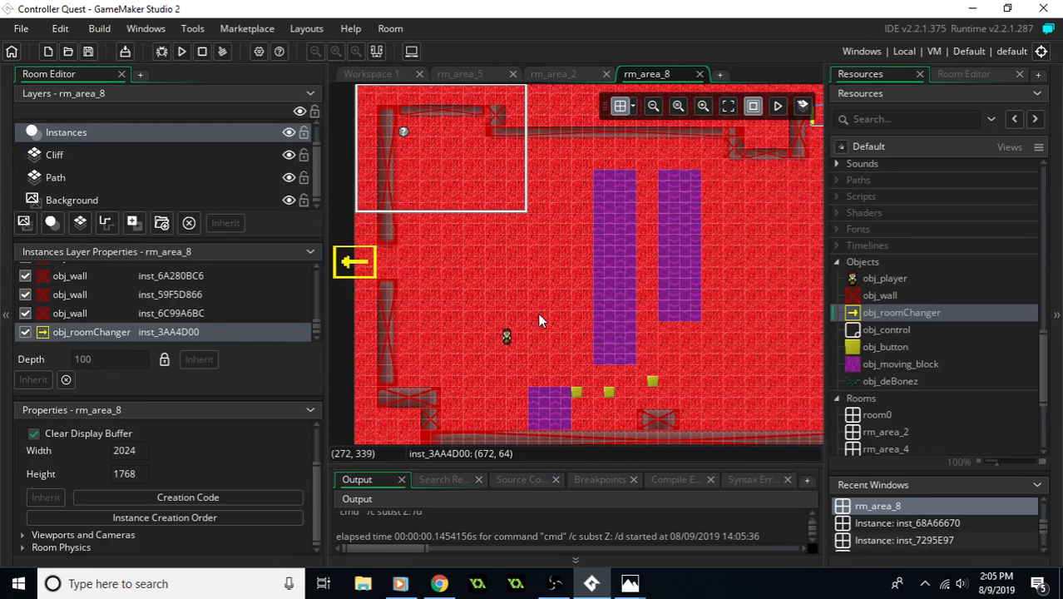
middle_click_drag(504, 314, 524, 327)
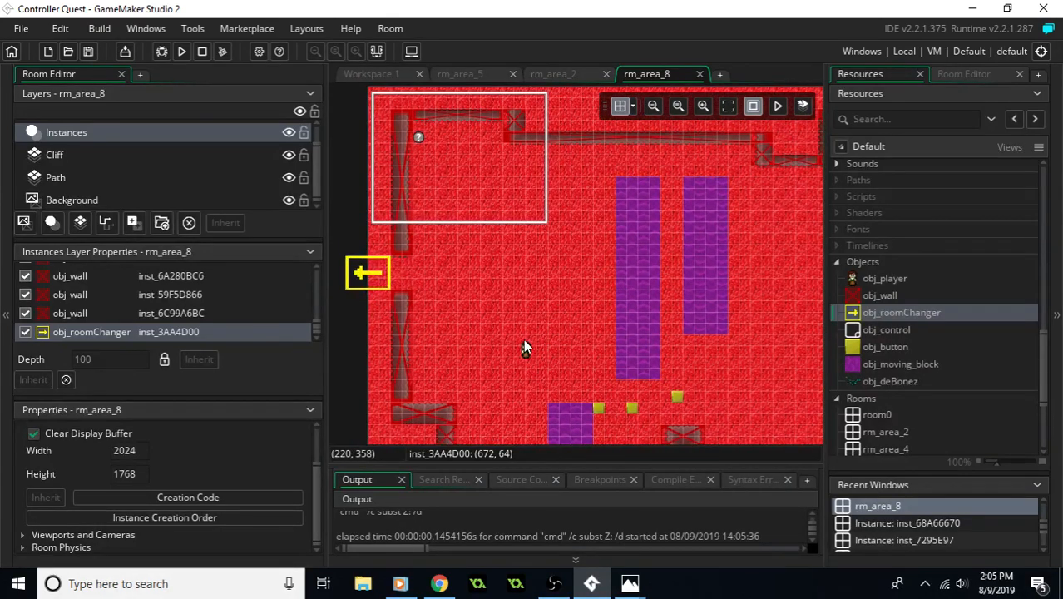
scroll(524, 341, "up", 2, "ctrl")
scroll(133, 154, "up", 1)
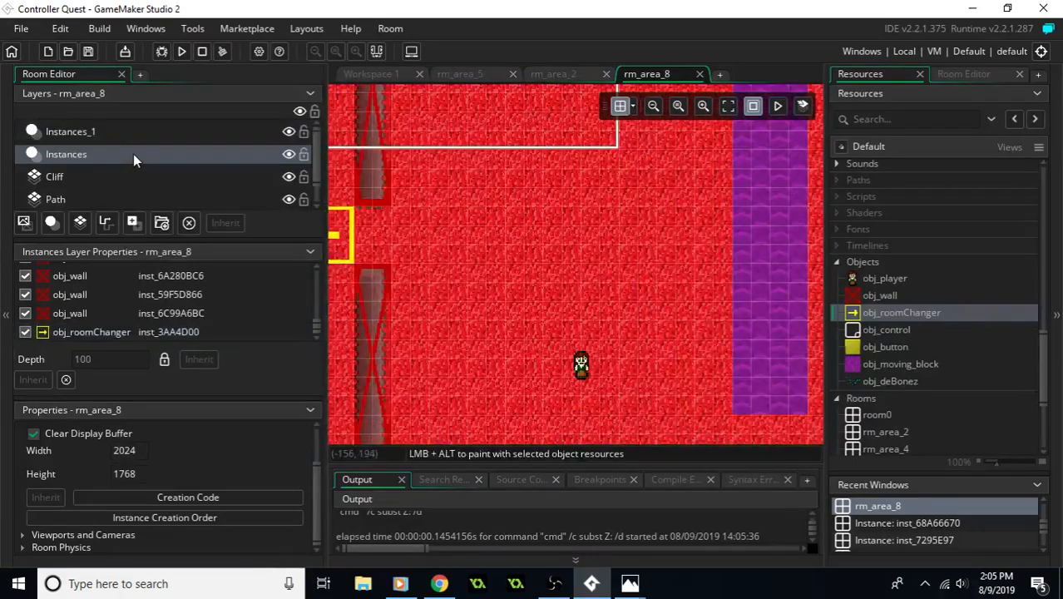
left_click(104, 132)
left_click_drag(582, 374, 413, 250)
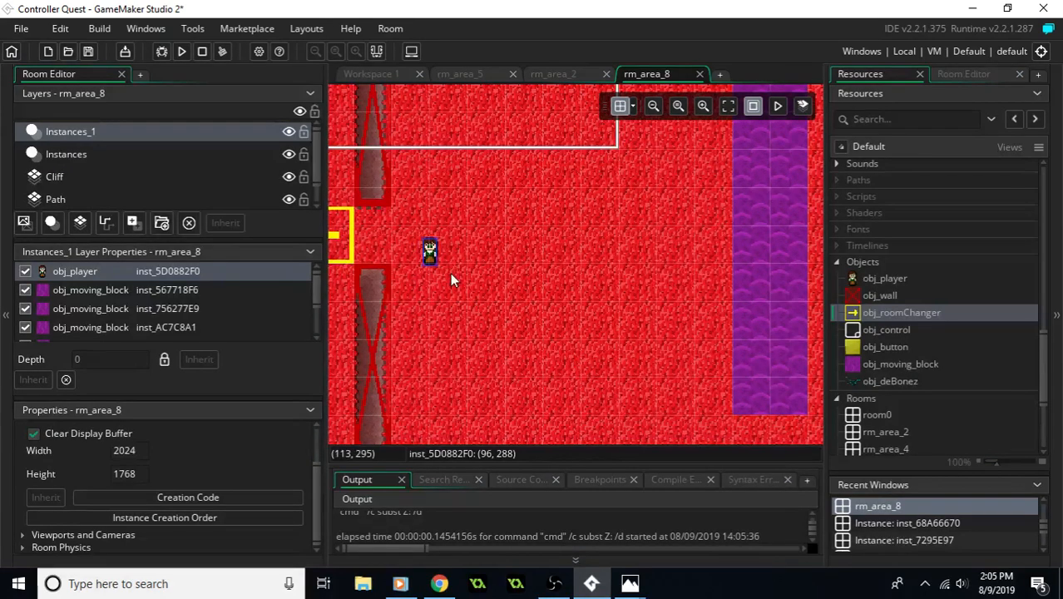
middle_click_drag(660, 268, 710, 335)
left_click_drag(517, 330, 520, 293)
middle_click_drag(601, 309, 468, 328)
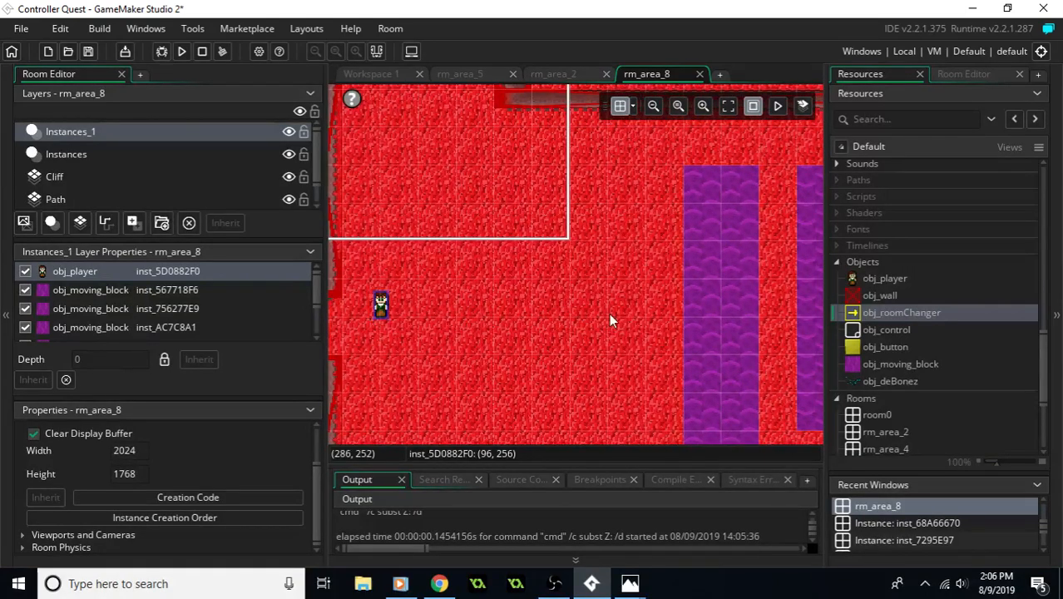
- Review the rm_area_8 layout from the player start to the eastern cliff, and switch to the Photos window
scroll(594, 312, "down", 4, "ctrl")
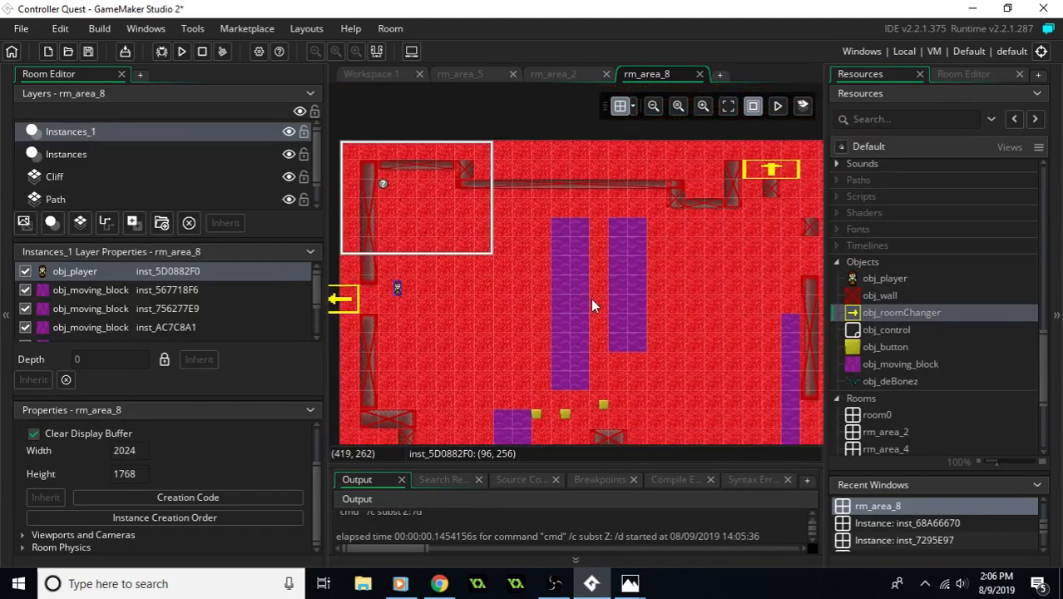
middle_click_drag(667, 331, 641, 320)
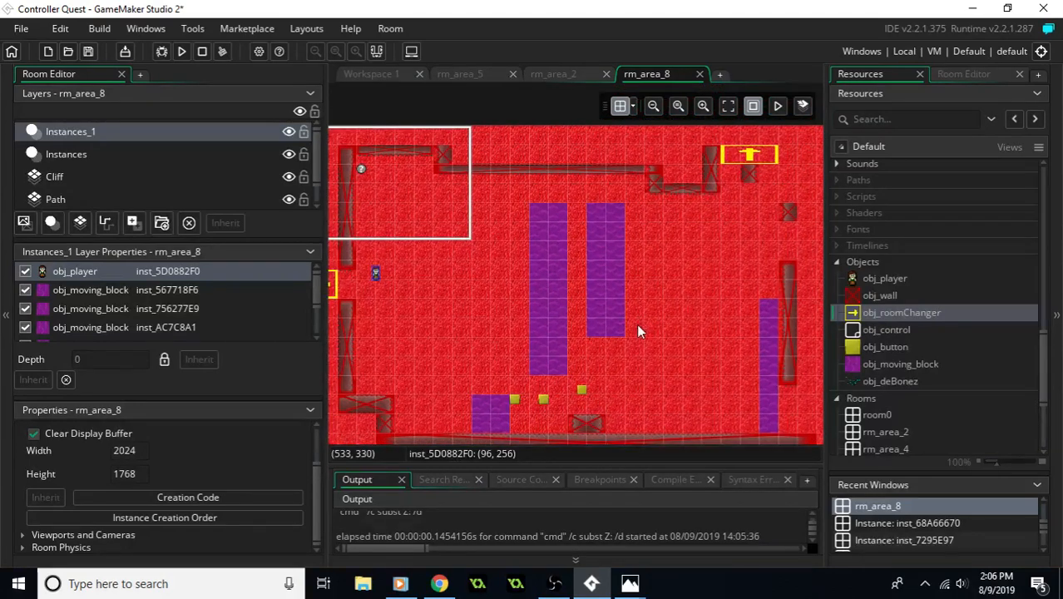
middle_click_drag(690, 300, 670, 275)
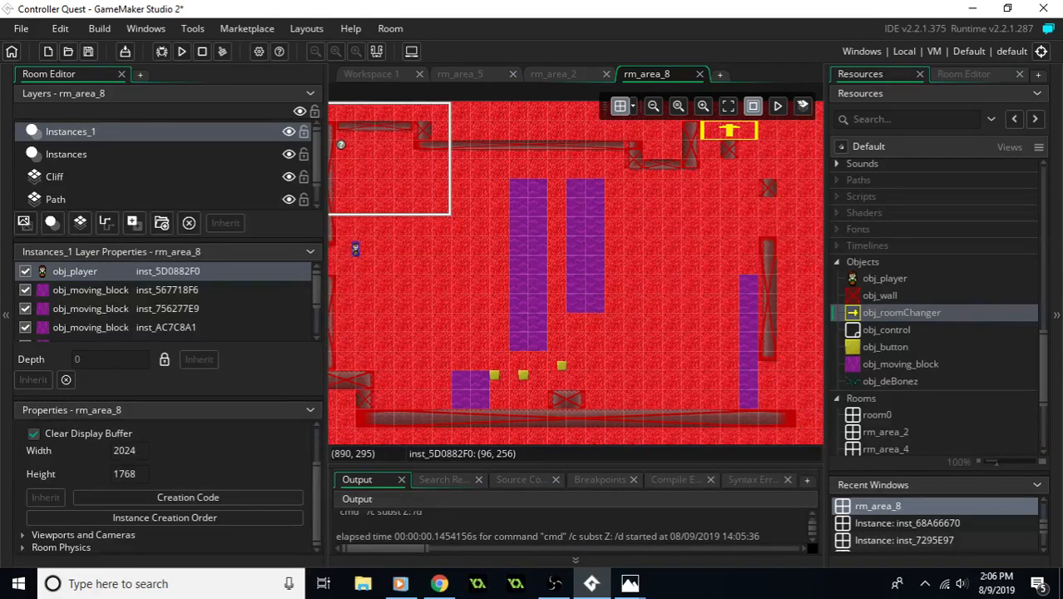
key("alt+Tab")
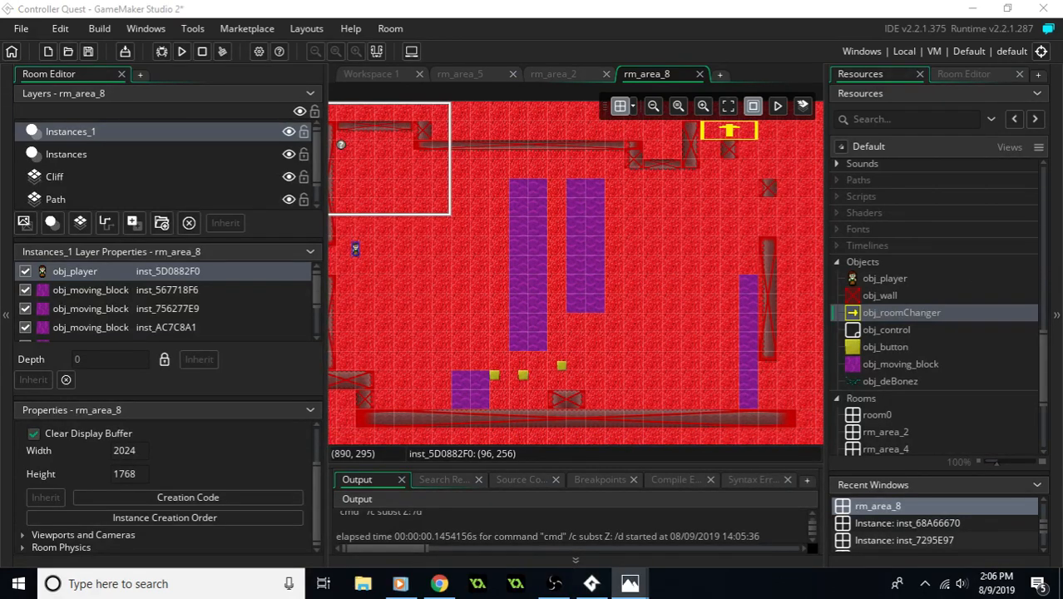
- Examine rm_area_8 between the western room changer and the eastern wall, including the purple moving blocks, yellow buttons and northern room changer
key("alt+Tab")
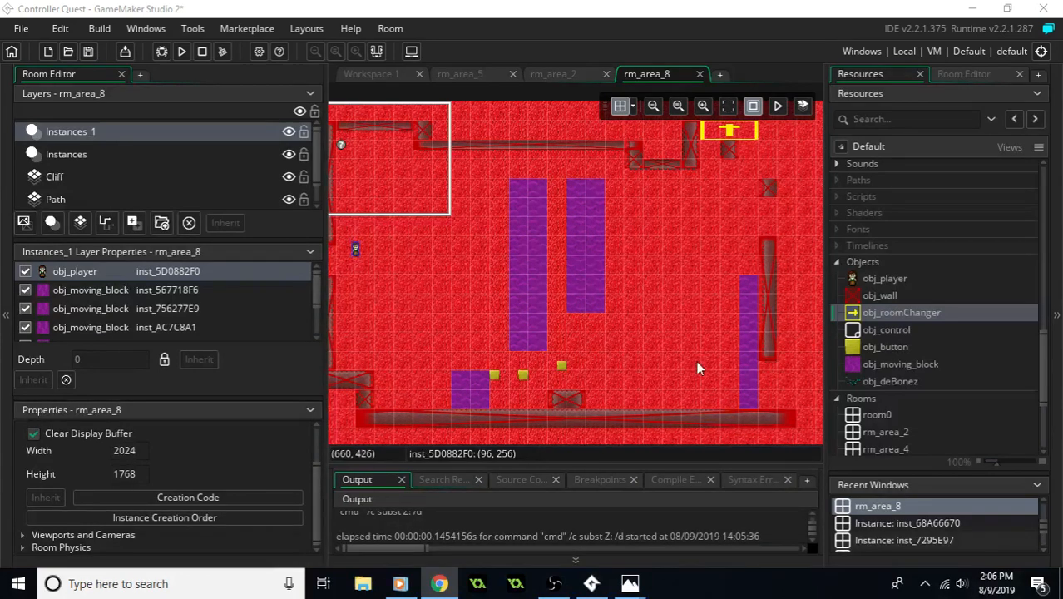
middle_click_drag(576, 324, 716, 392)
middle_click_drag(758, 337, 611, 314)
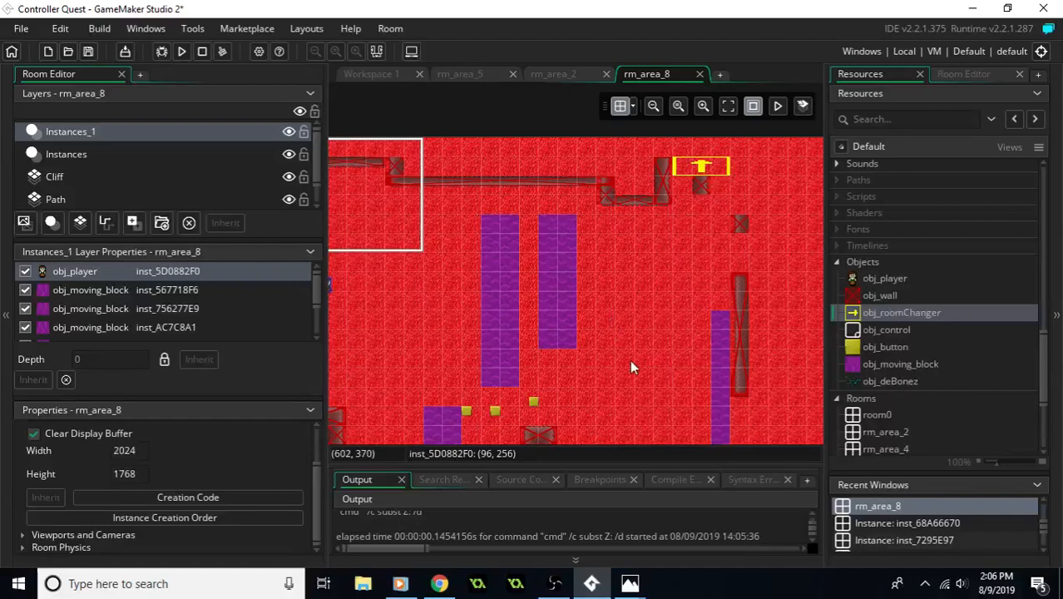
middle_click_drag(630, 367, 731, 316)
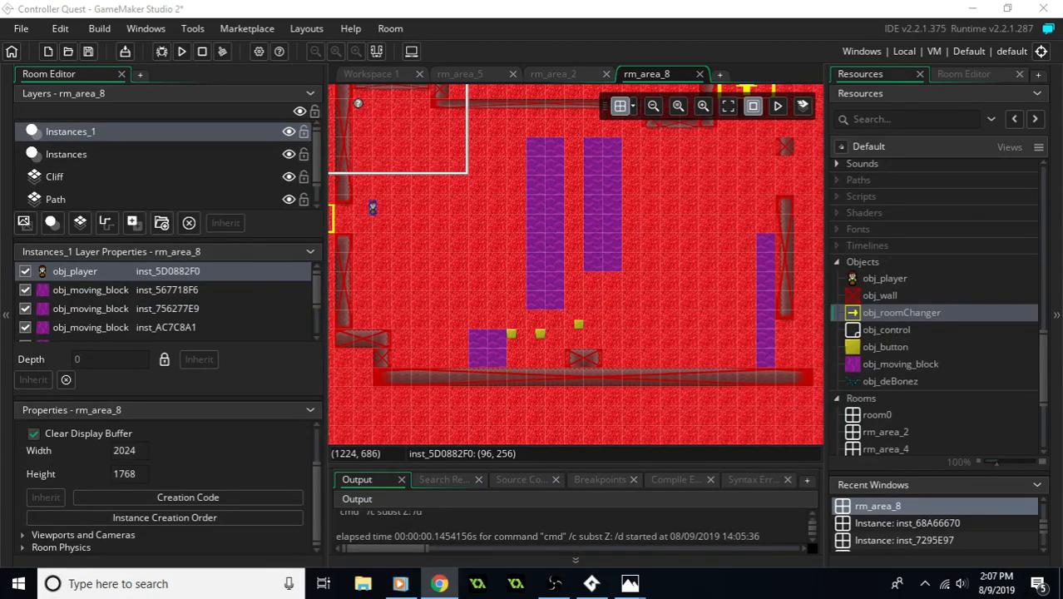
left_click(519, 33)
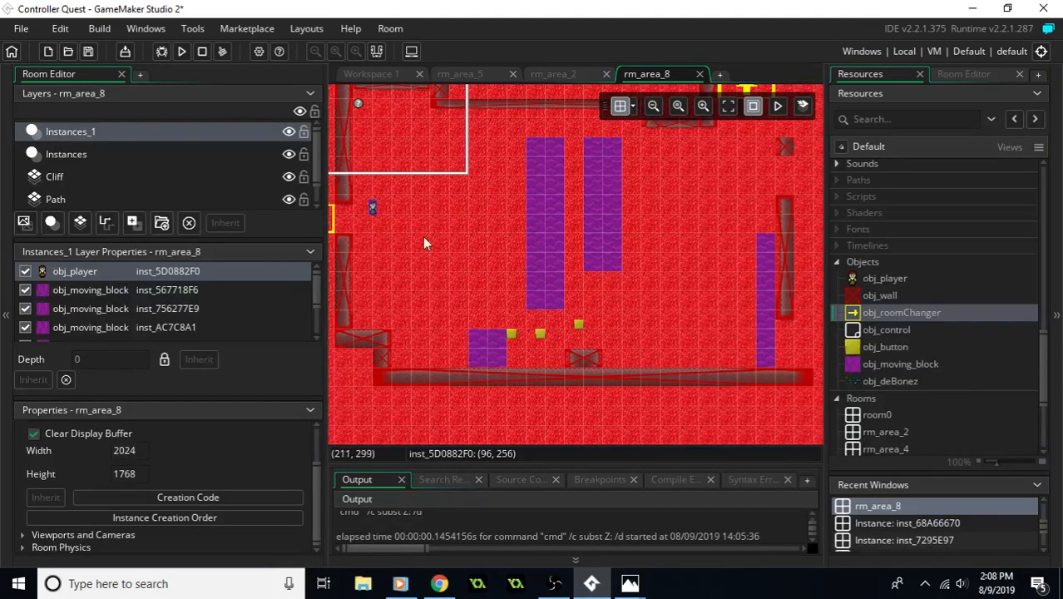
middle_click_drag(636, 263, 623, 289)
middle_click_drag(689, 299, 707, 332)
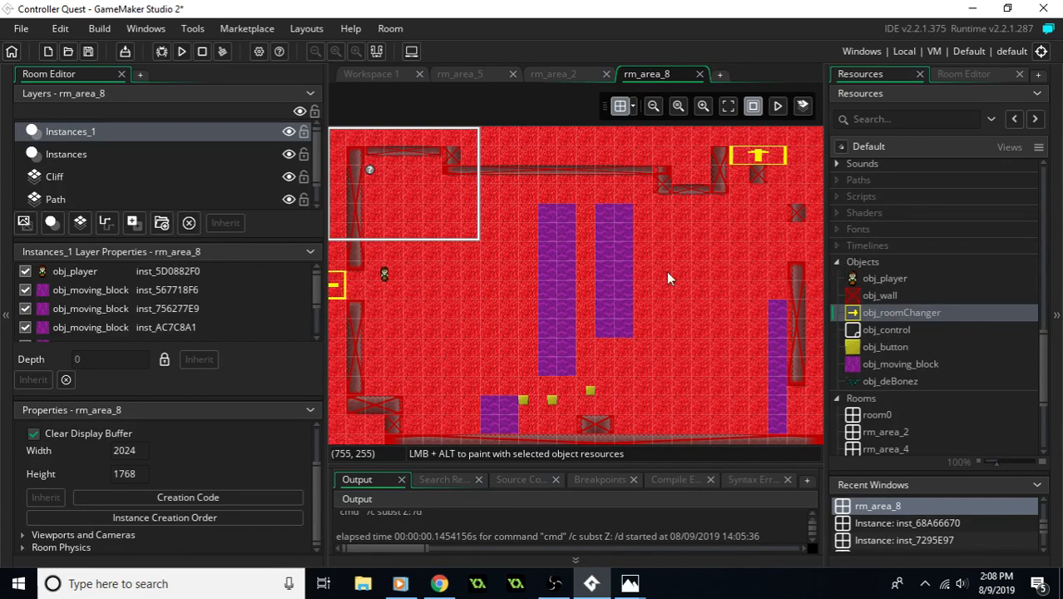
middle_click_drag(693, 333, 608, 305)
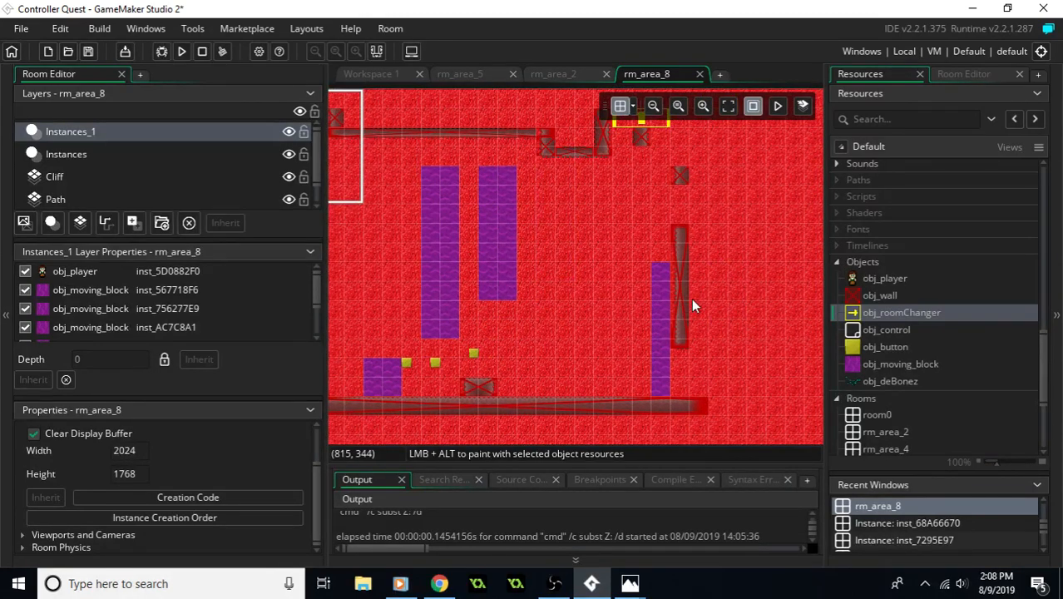
middle_click_drag(577, 302, 685, 302)
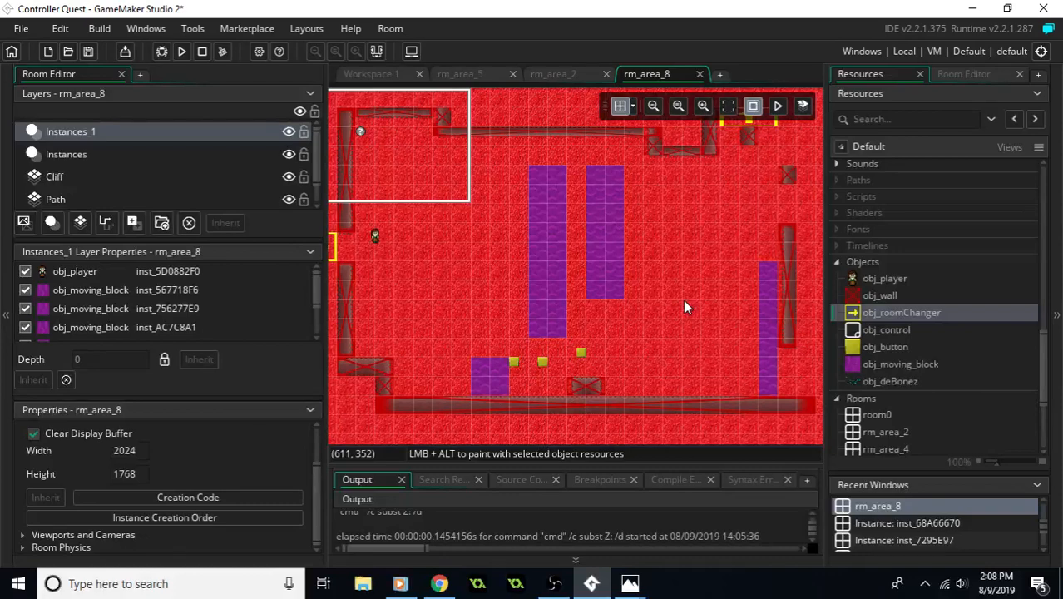
middle_click_drag(684, 306, 638, 301)
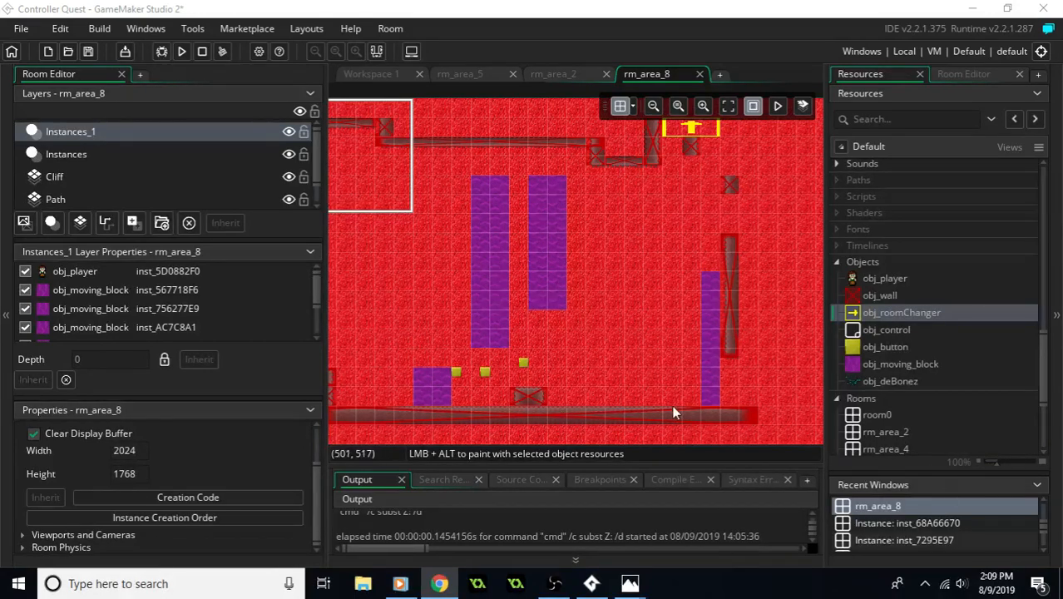
mouse_move(631, 589)
middle_click_drag(698, 296, 774, 349)
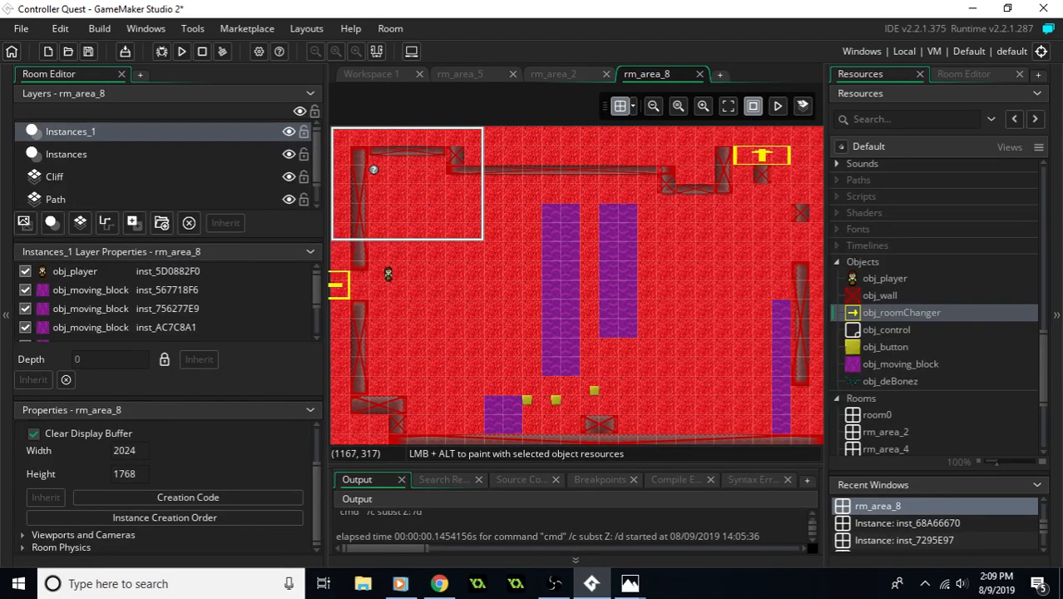
key("alt+Tab")
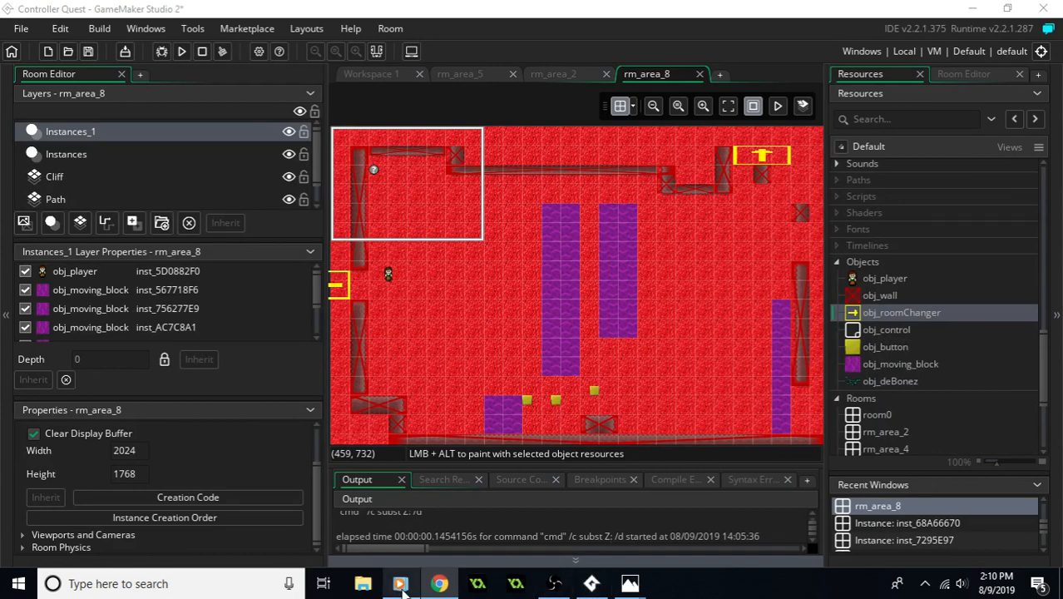
left_click(563, 589)
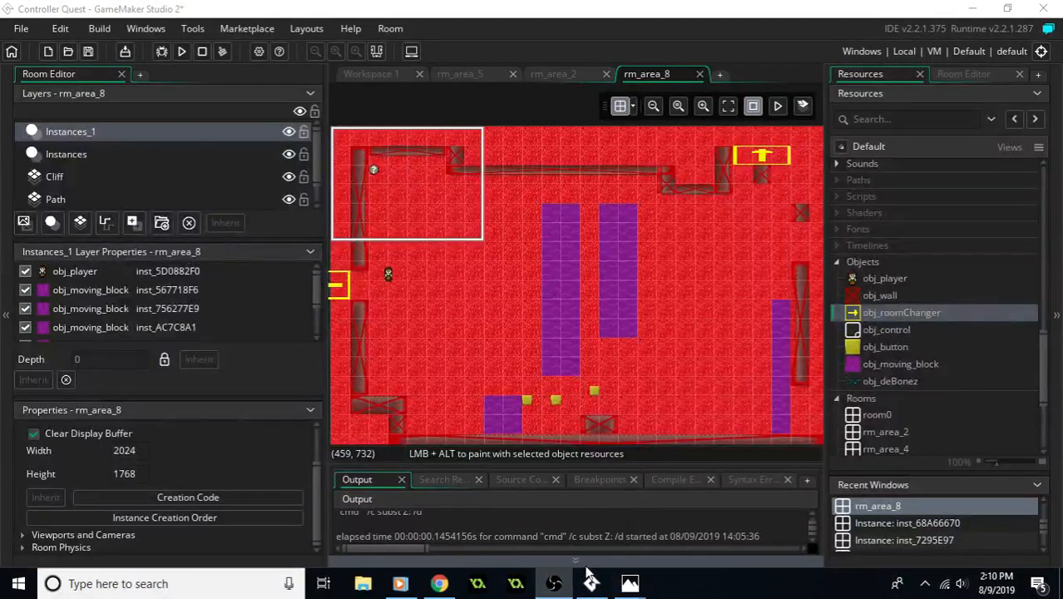